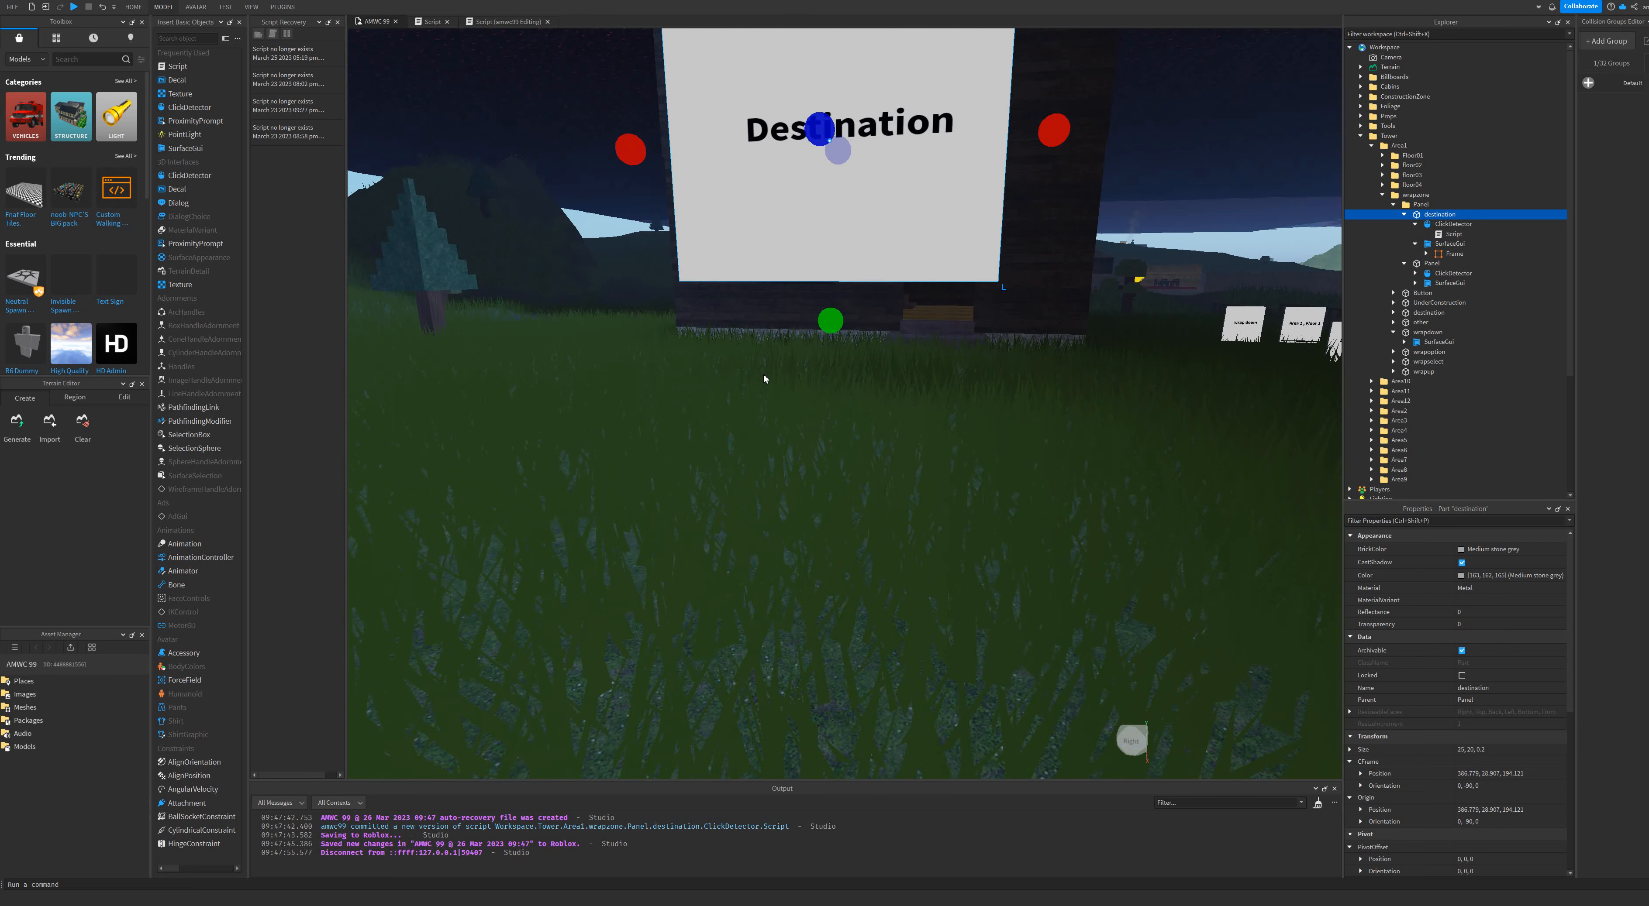
Resize the large destination board vertically, extending its lower edge toward the grass and adjusting its upper edge.
key(w)
key(d)
right_drag(765, 288, 765, 280)
key(f)
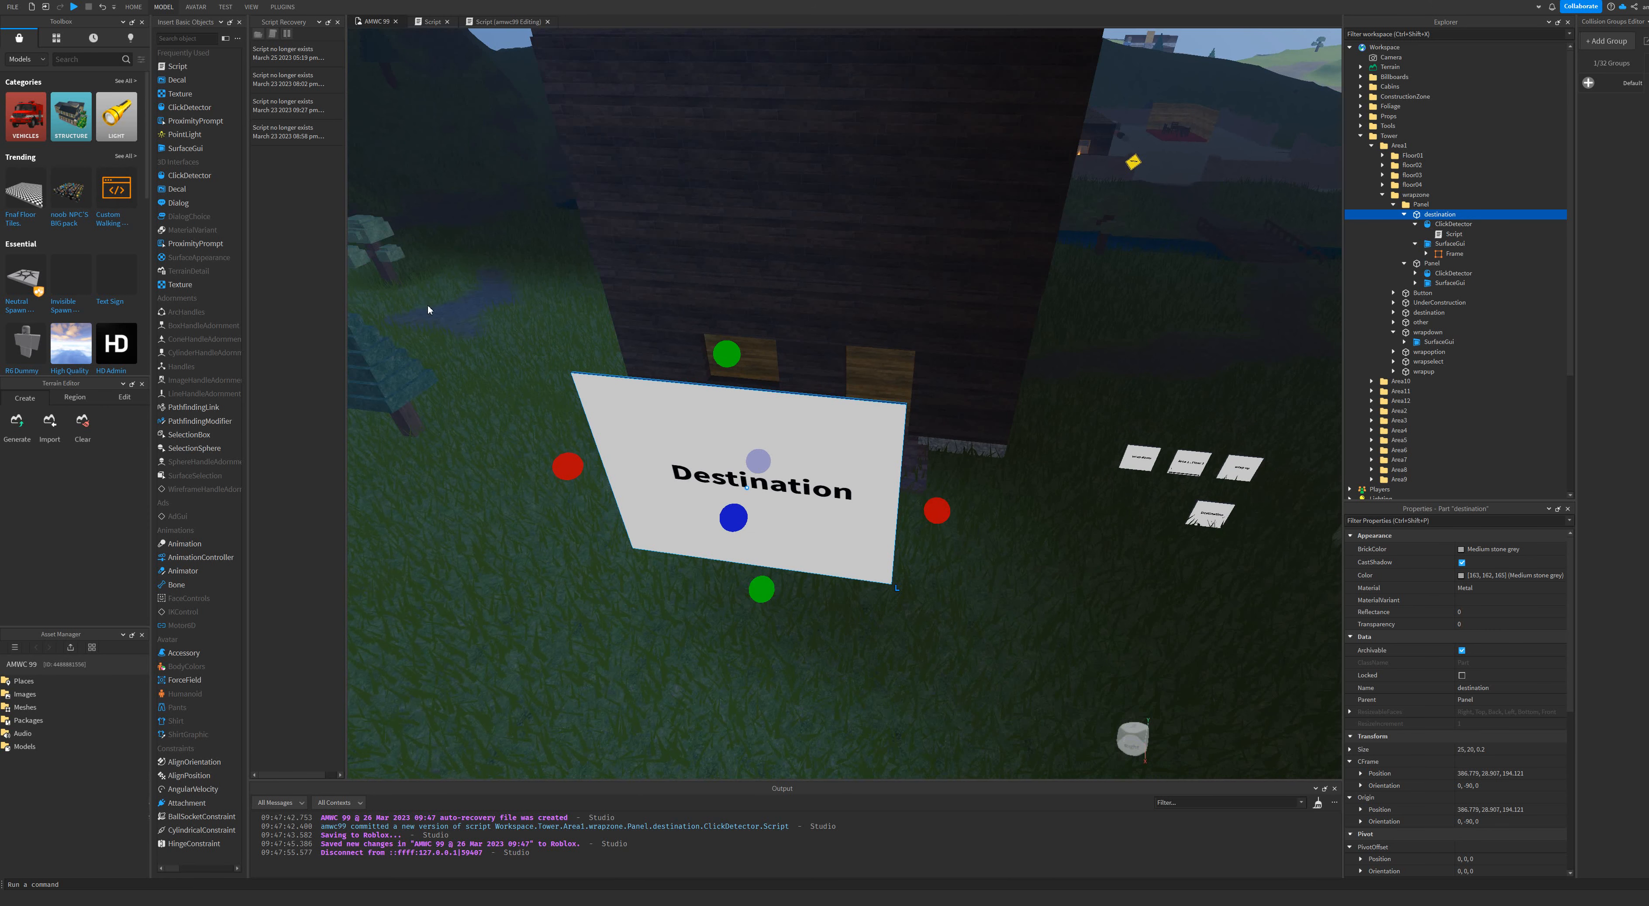
drag(754, 597, 768, 645)
mouse_move(722, 359)
mouse_down()
mouse_move(728, 294)
mouse_move(733, 338)
mouse_up()
right_drag(734, 338, 732, 371)
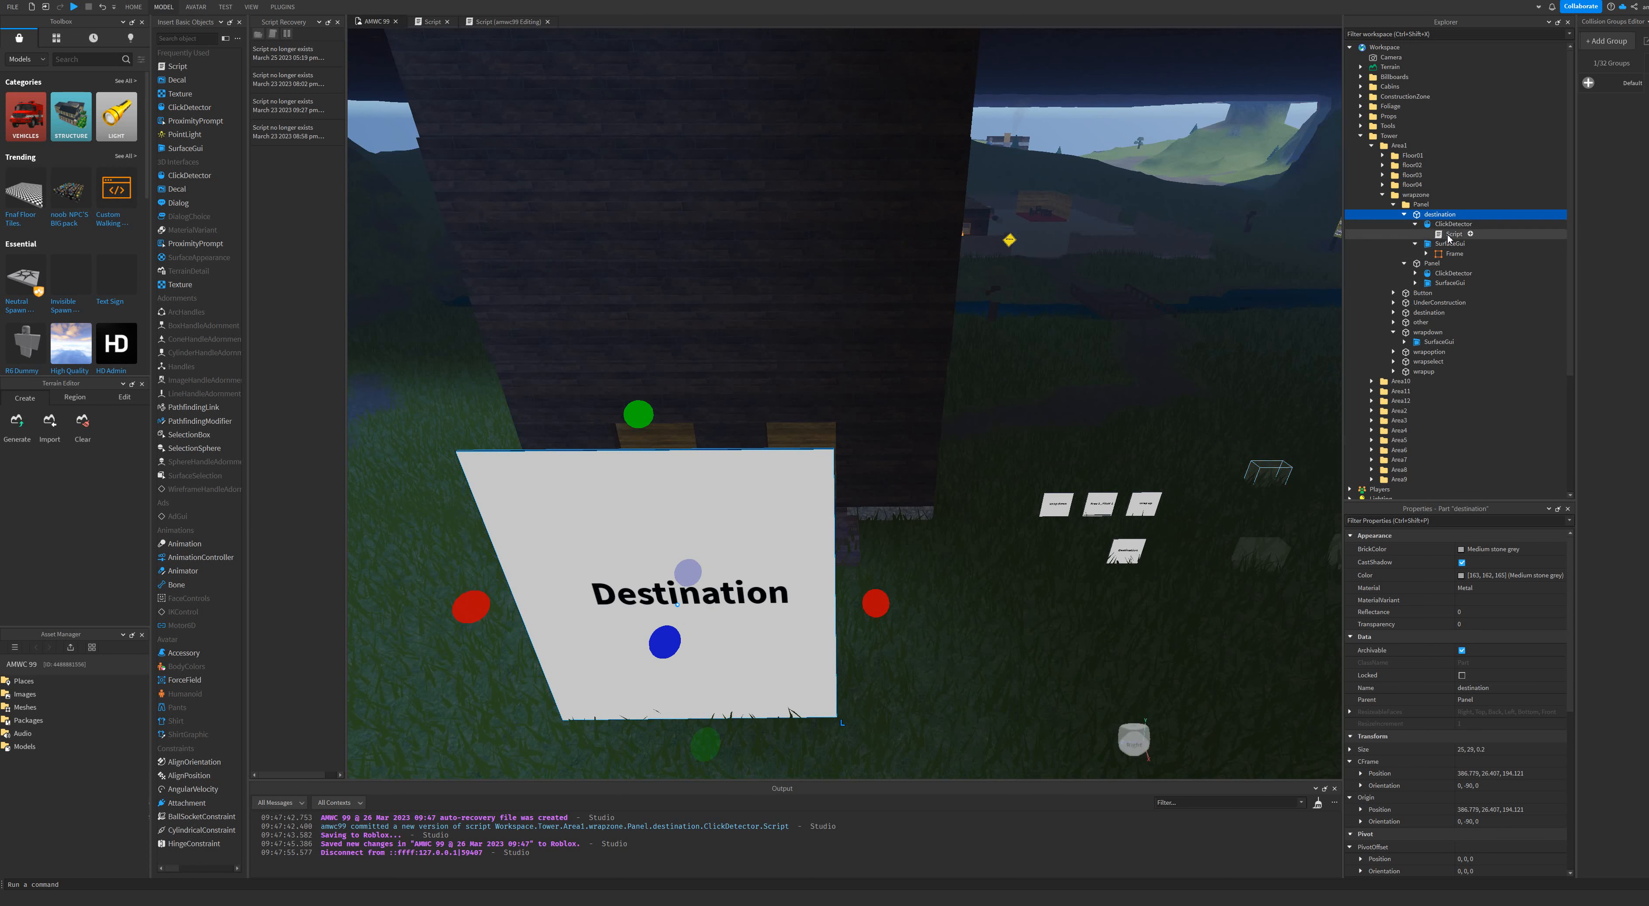
Expand the destination board's Frame and rename the large destination part as Panel.
click(1452, 254)
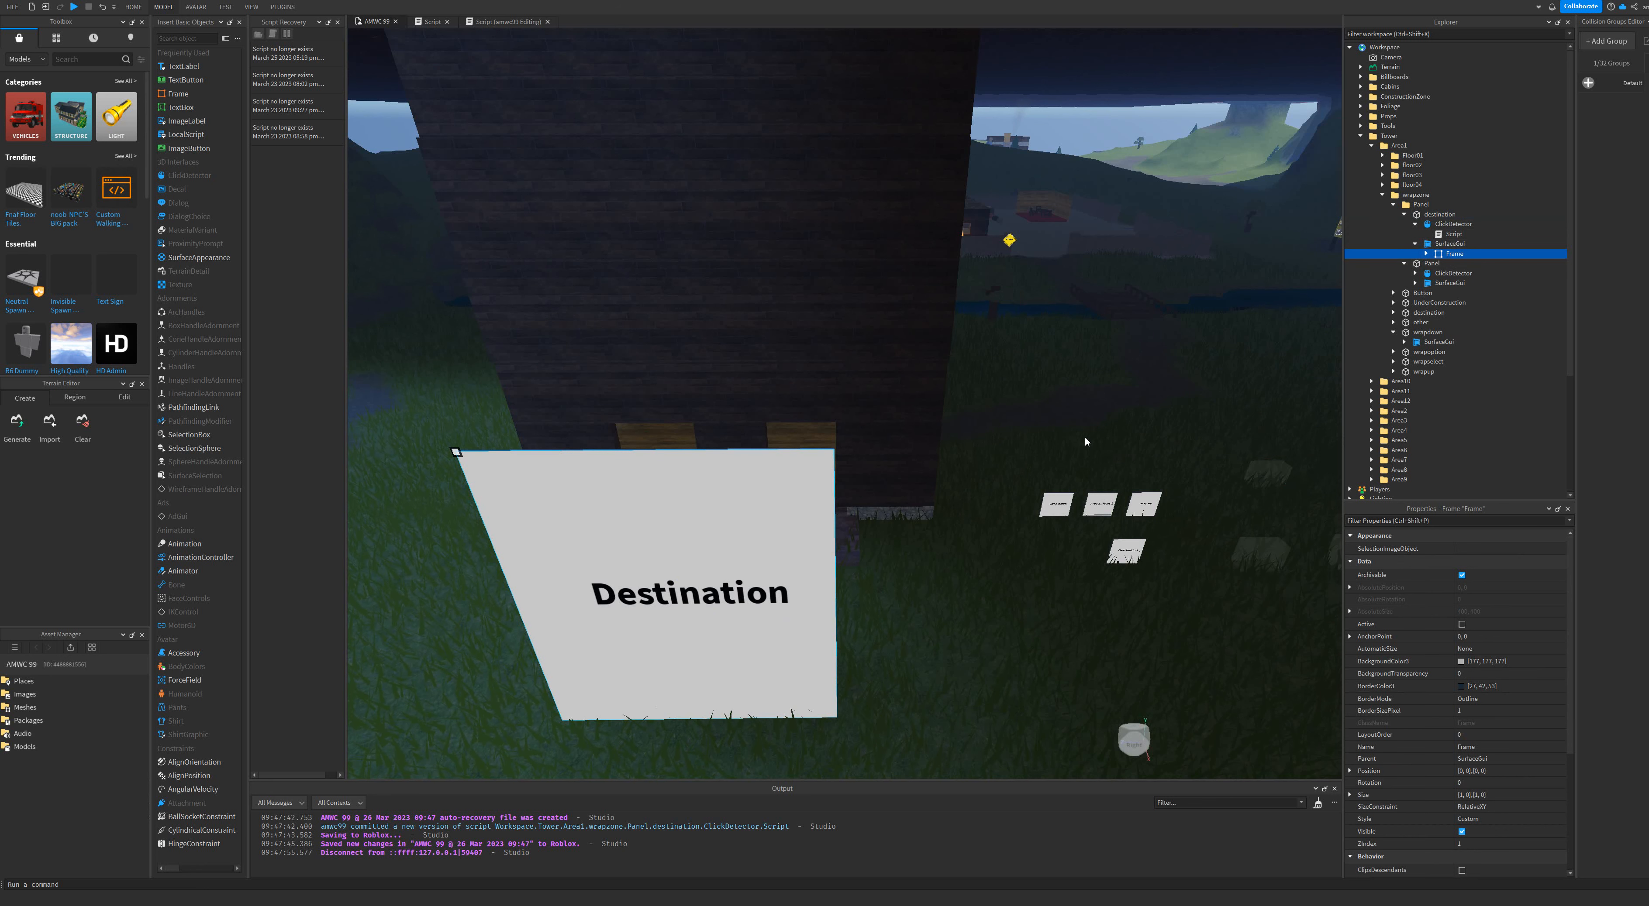
click(1426, 254)
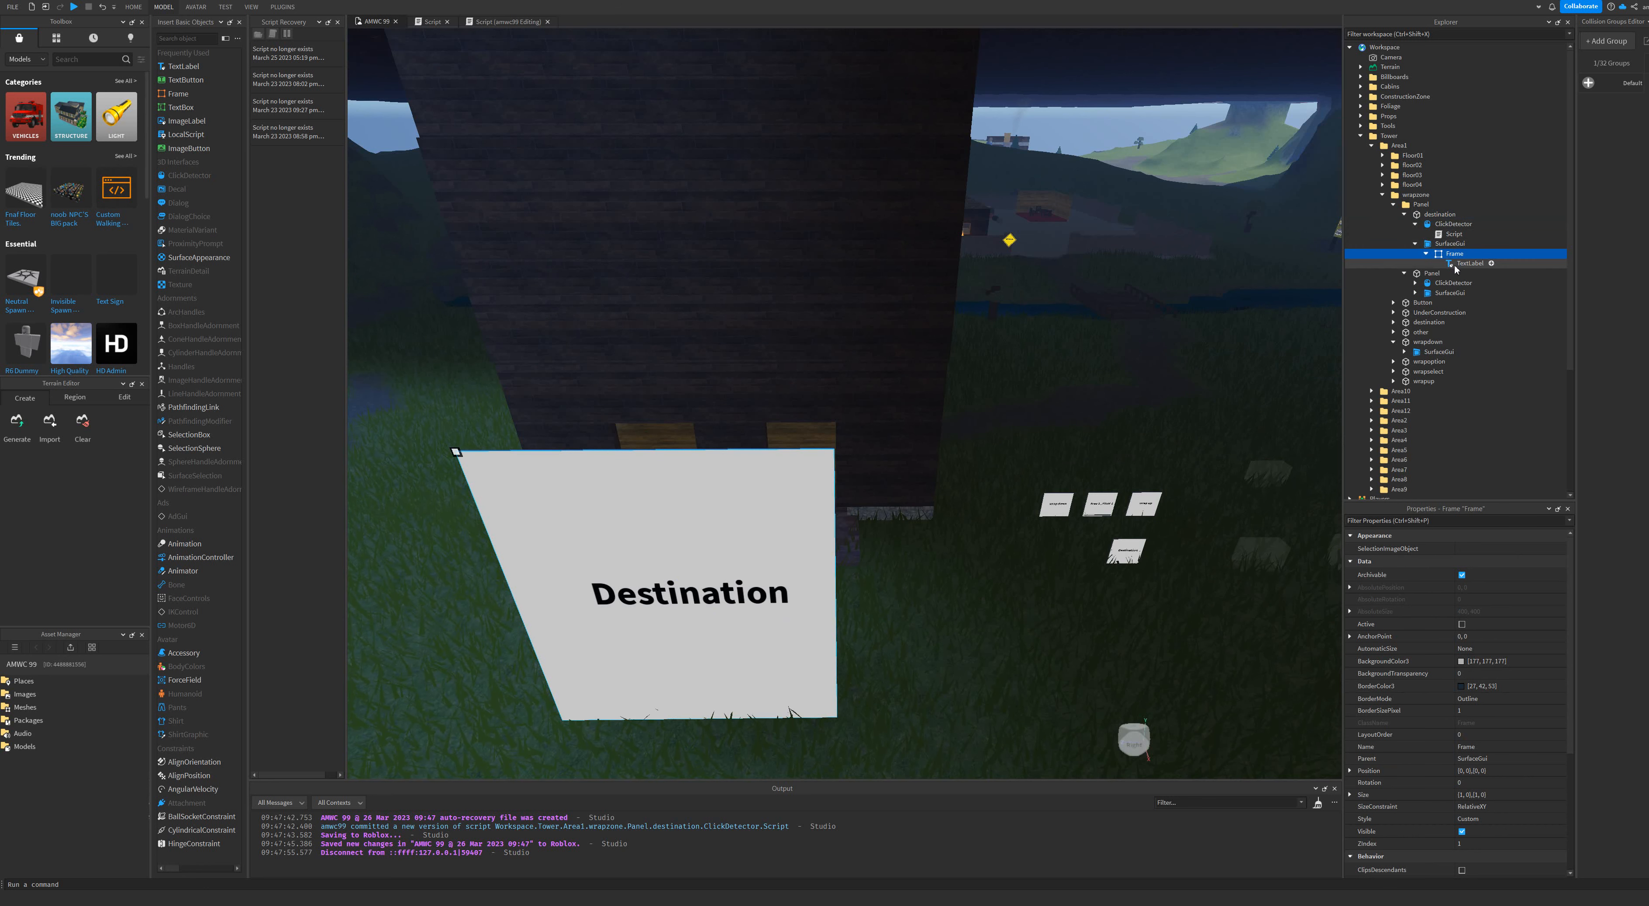
click(1425, 274)
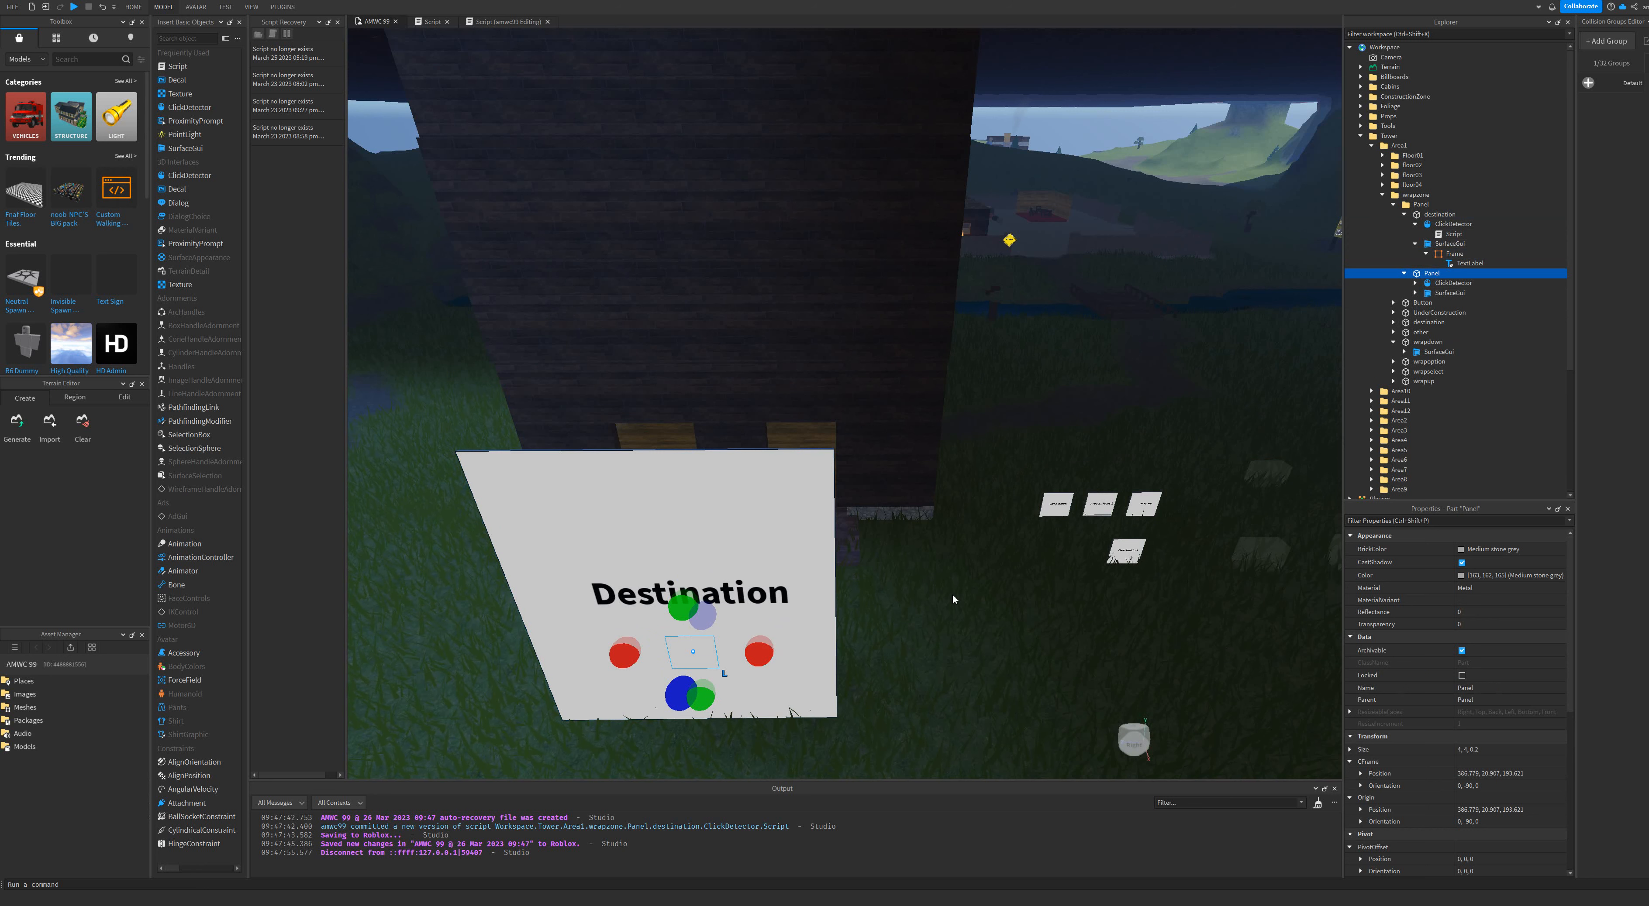
click(1440, 215)
click(1447, 218)
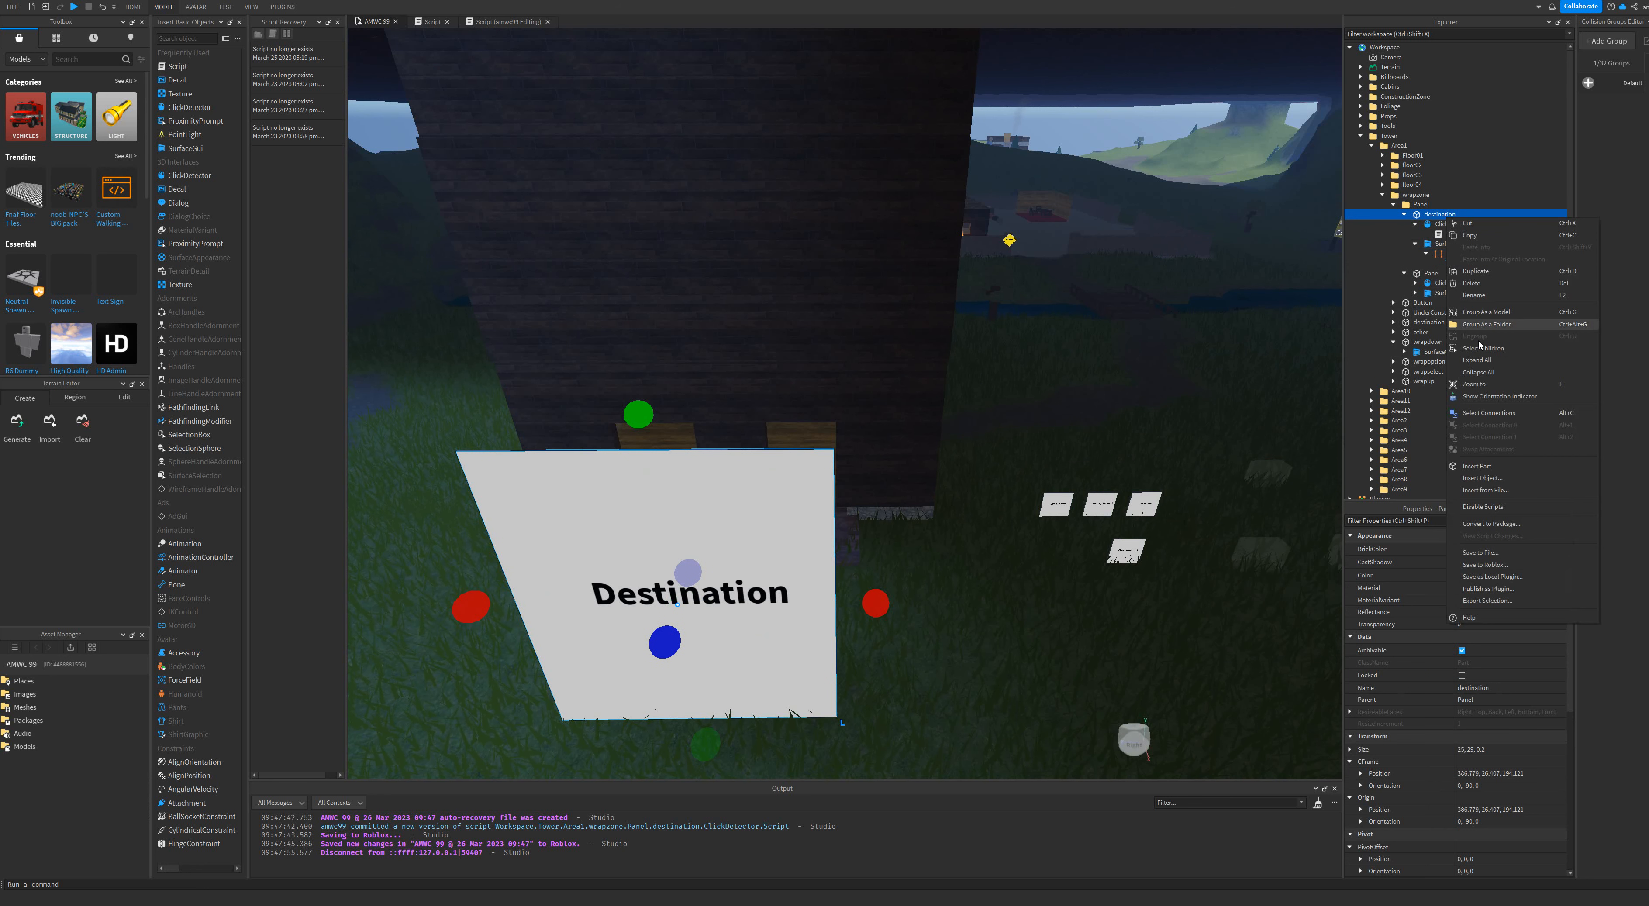
text(Panel)
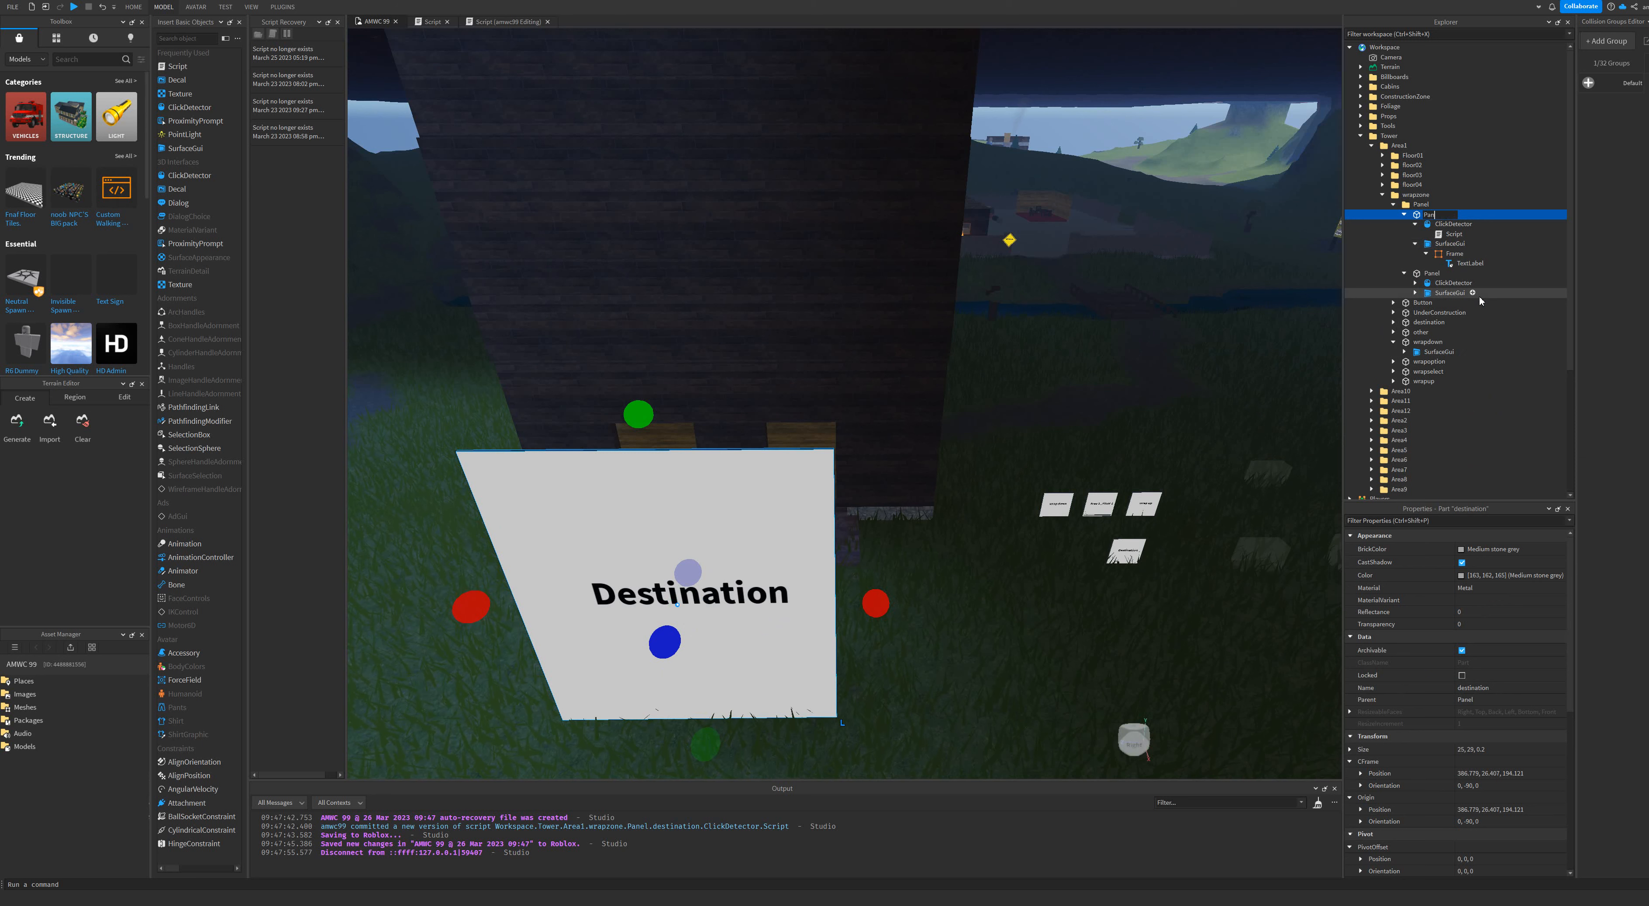
key(Return)
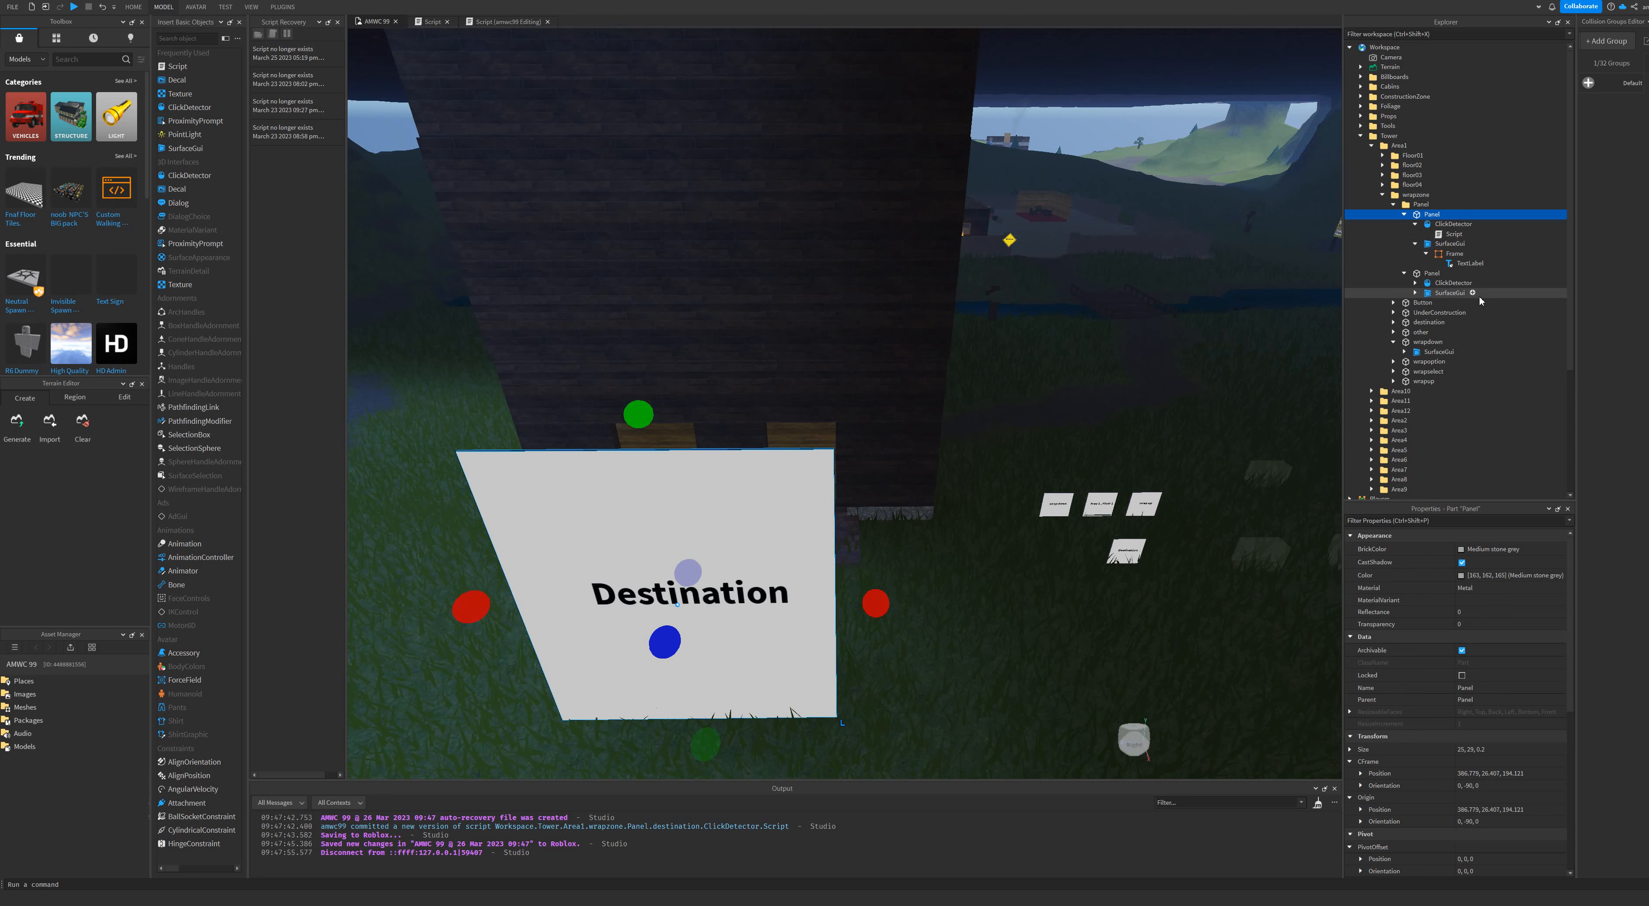
Rename the small Panel part inside the Panel folder as area2.
click(1435, 275)
right_click(1435, 274)
click(1467, 353)
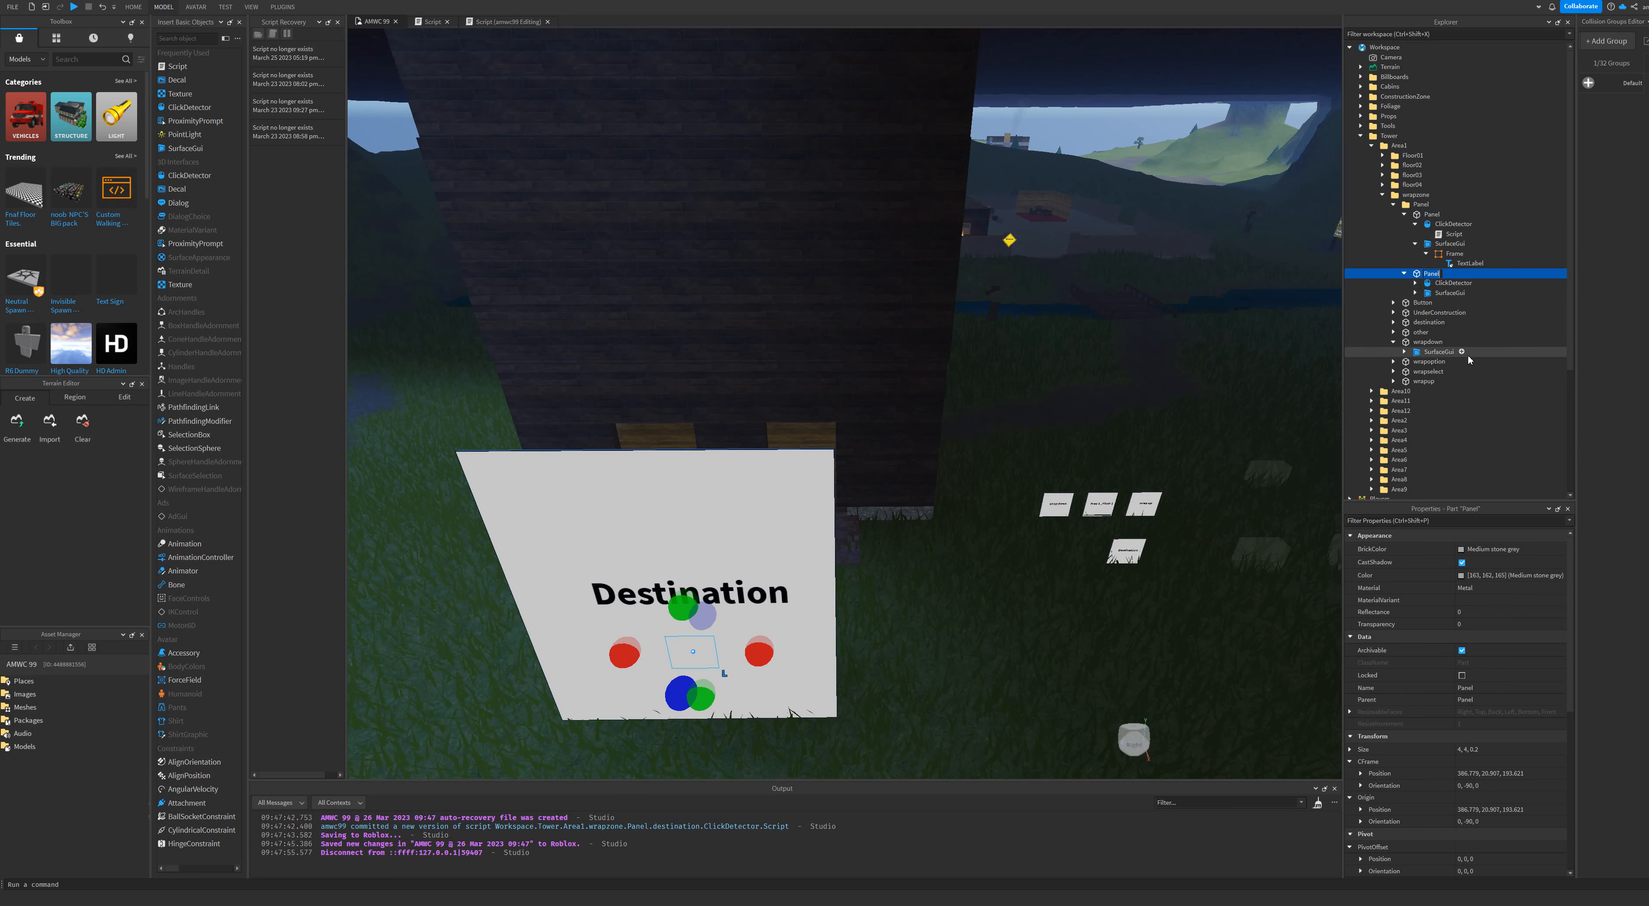
text(bu)
key(BackSpace)
key(BackSpace)
text(area2)
key(Return)
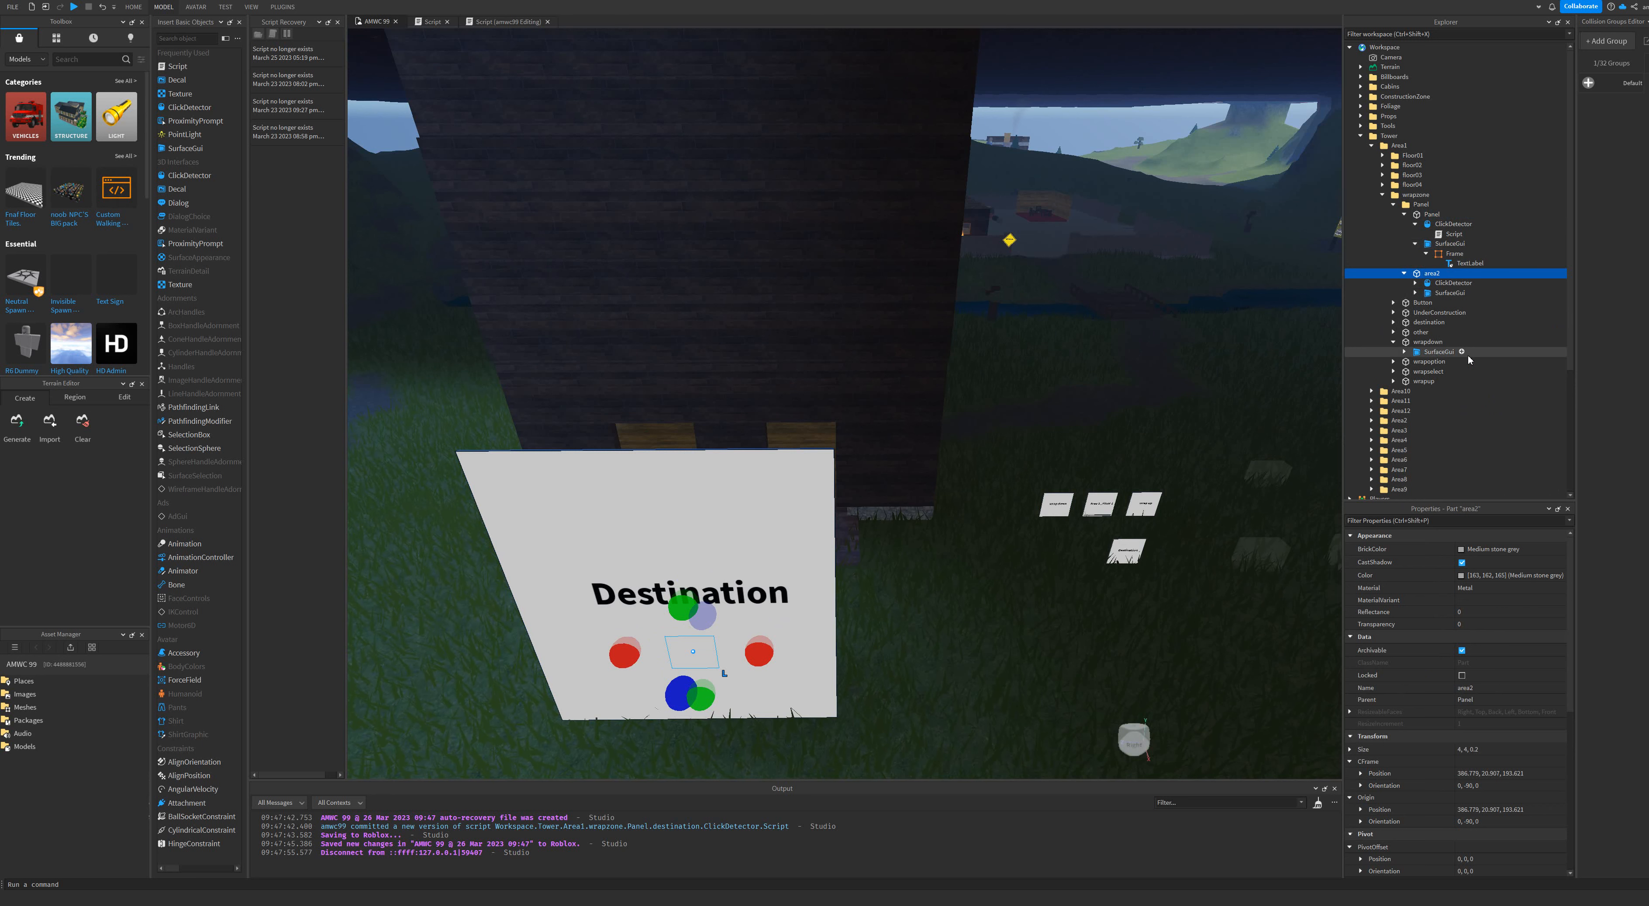
Move the area2 part with the Move tool to the upper-left corner of the large board's face.
click(163, 7)
click(35, 36)
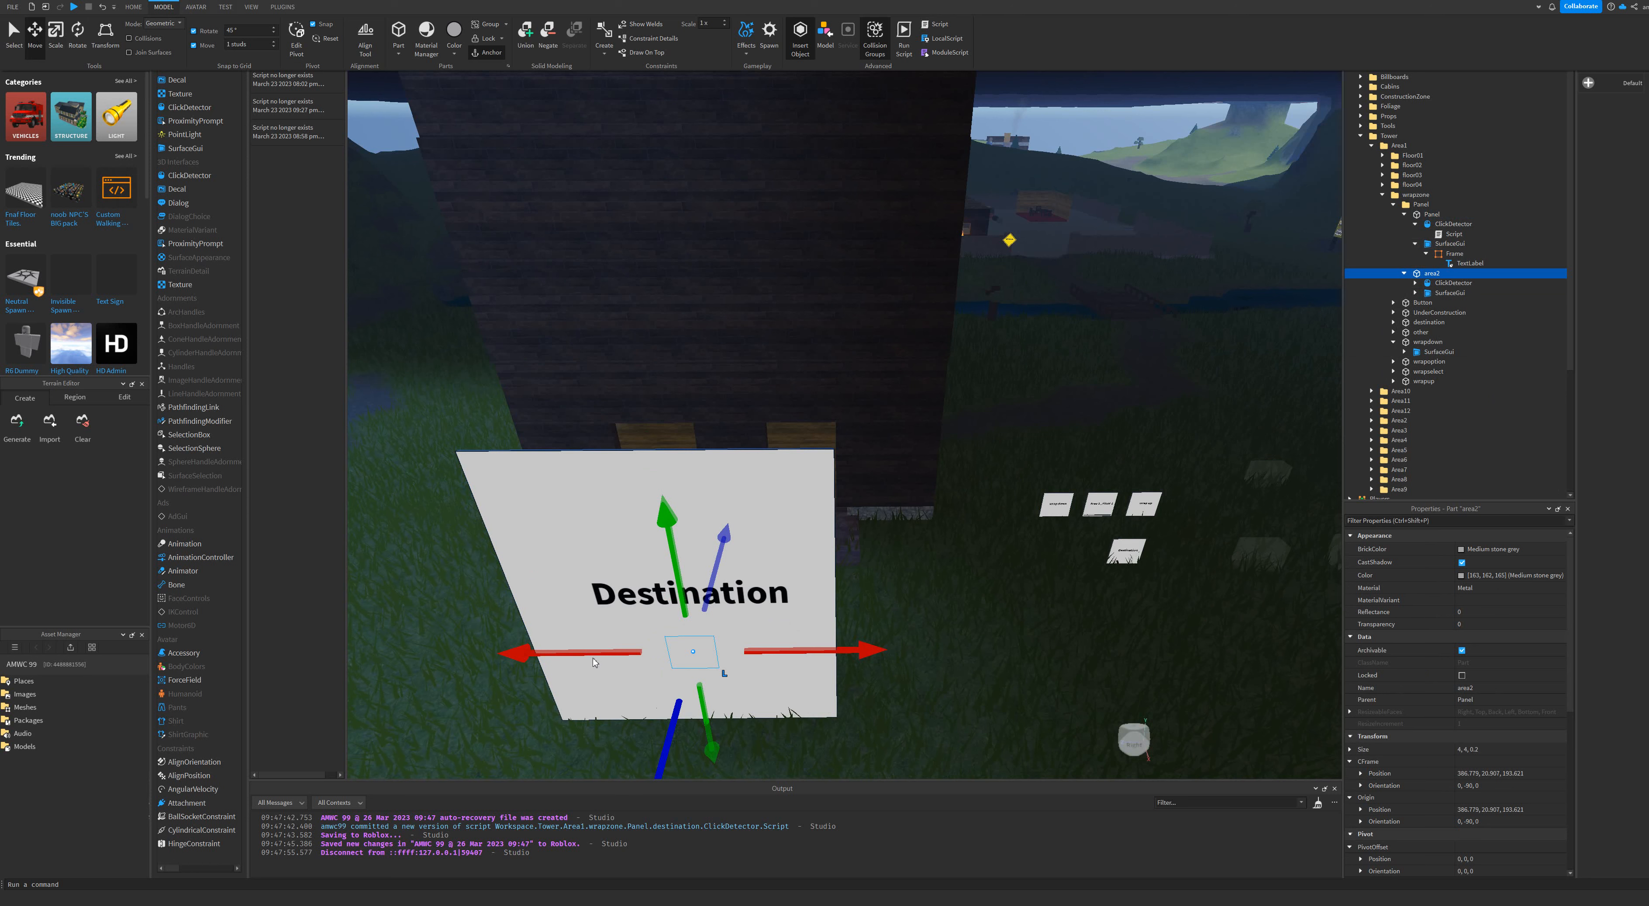
drag(670, 595, 626, 576)
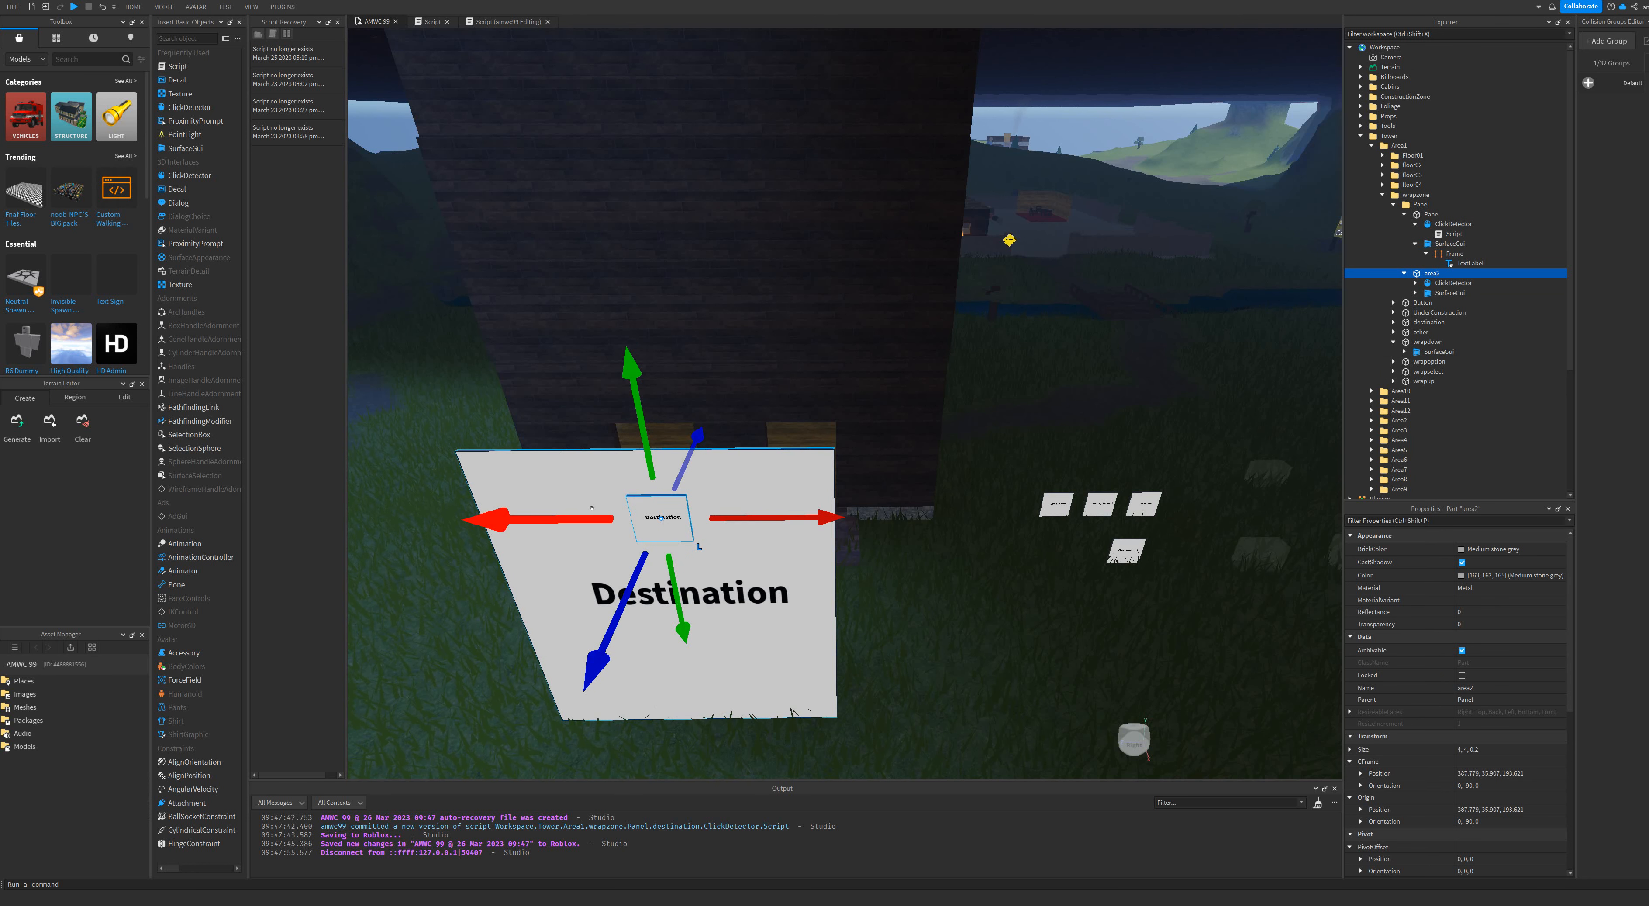
drag(613, 521, 471, 522)
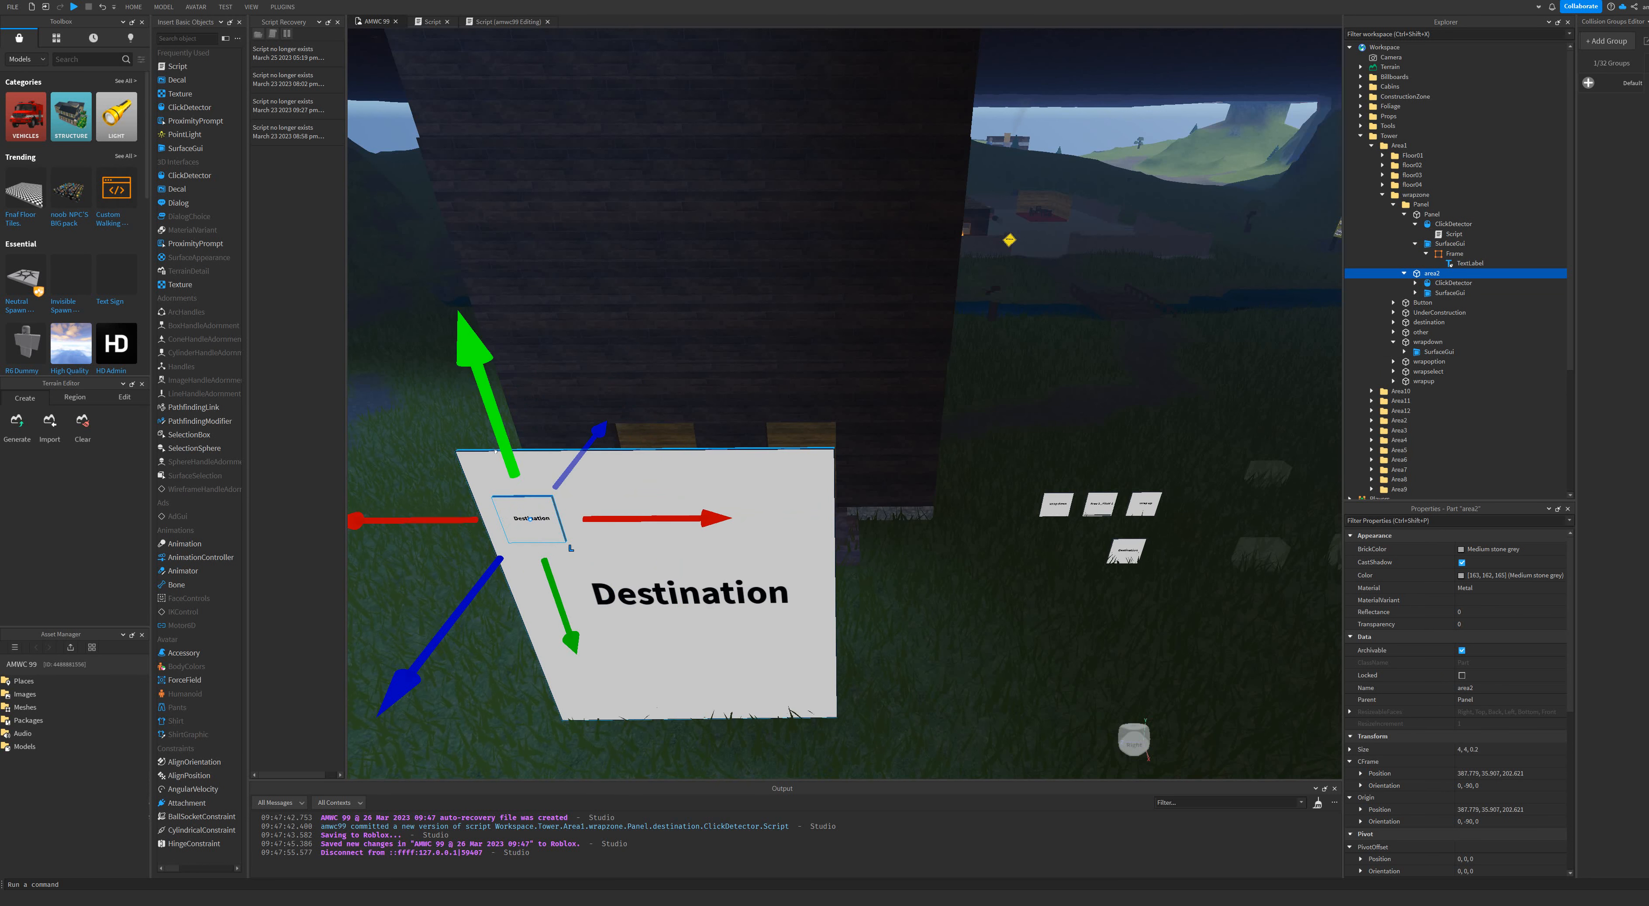
drag(504, 456, 498, 419)
scroll(631, 560, up, 2)
mouse_move(642, 568)
right_down()
mouse_move(601, 544)
mouse_move(700, 571)
mouse_move(669, 573)
right_up()
scroll(642, 568, up, 3)
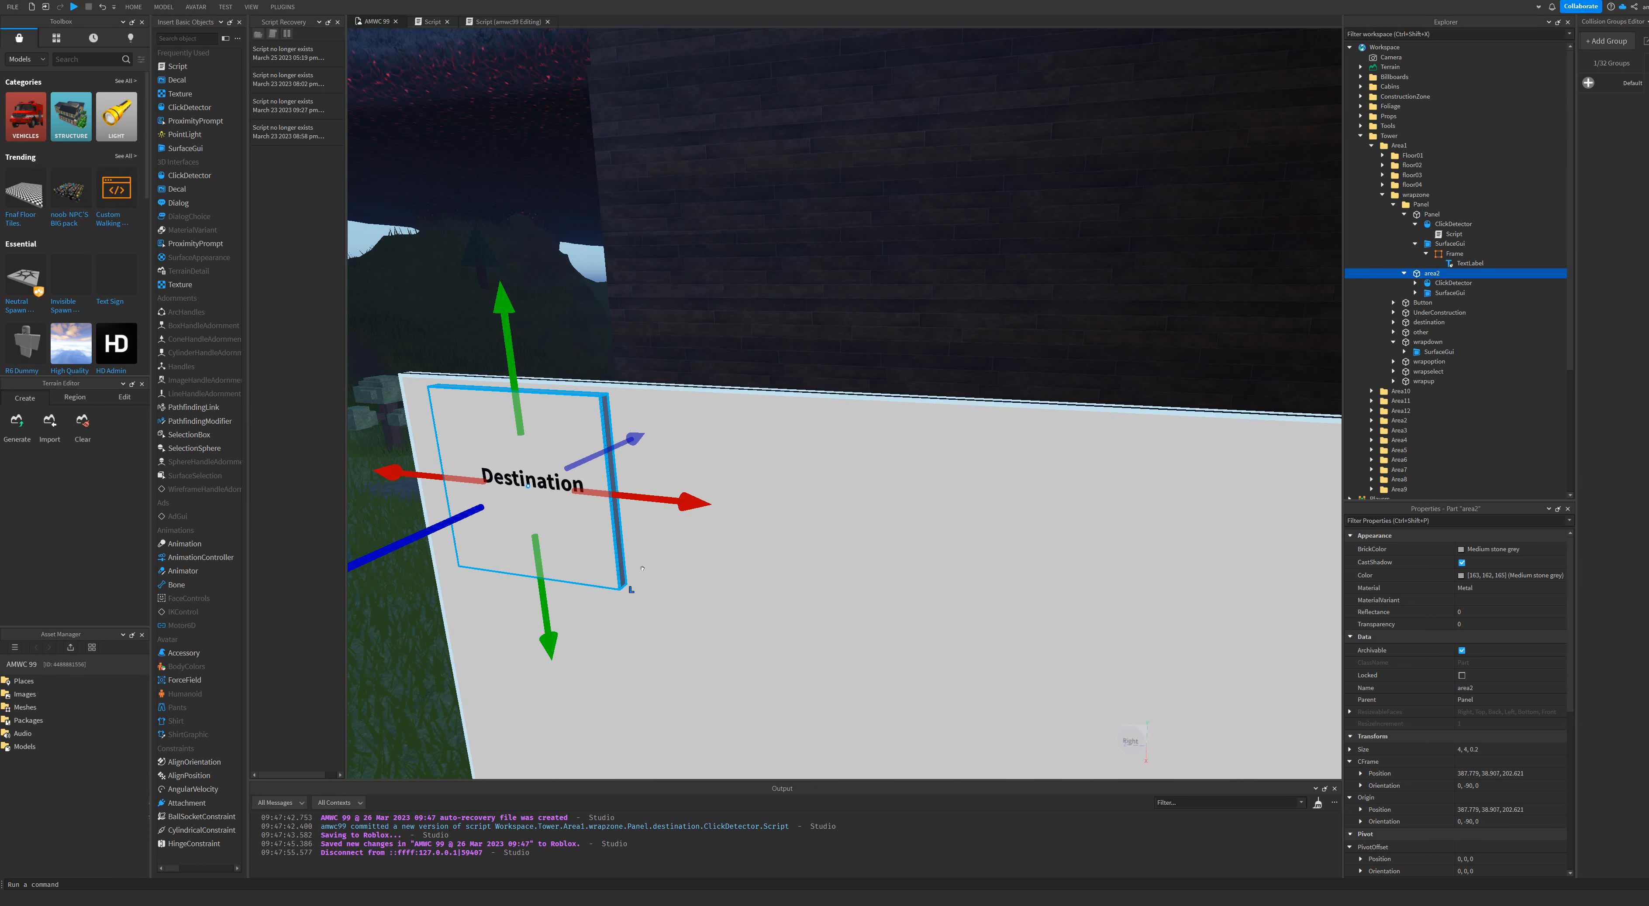
scroll(642, 568, down, 5)
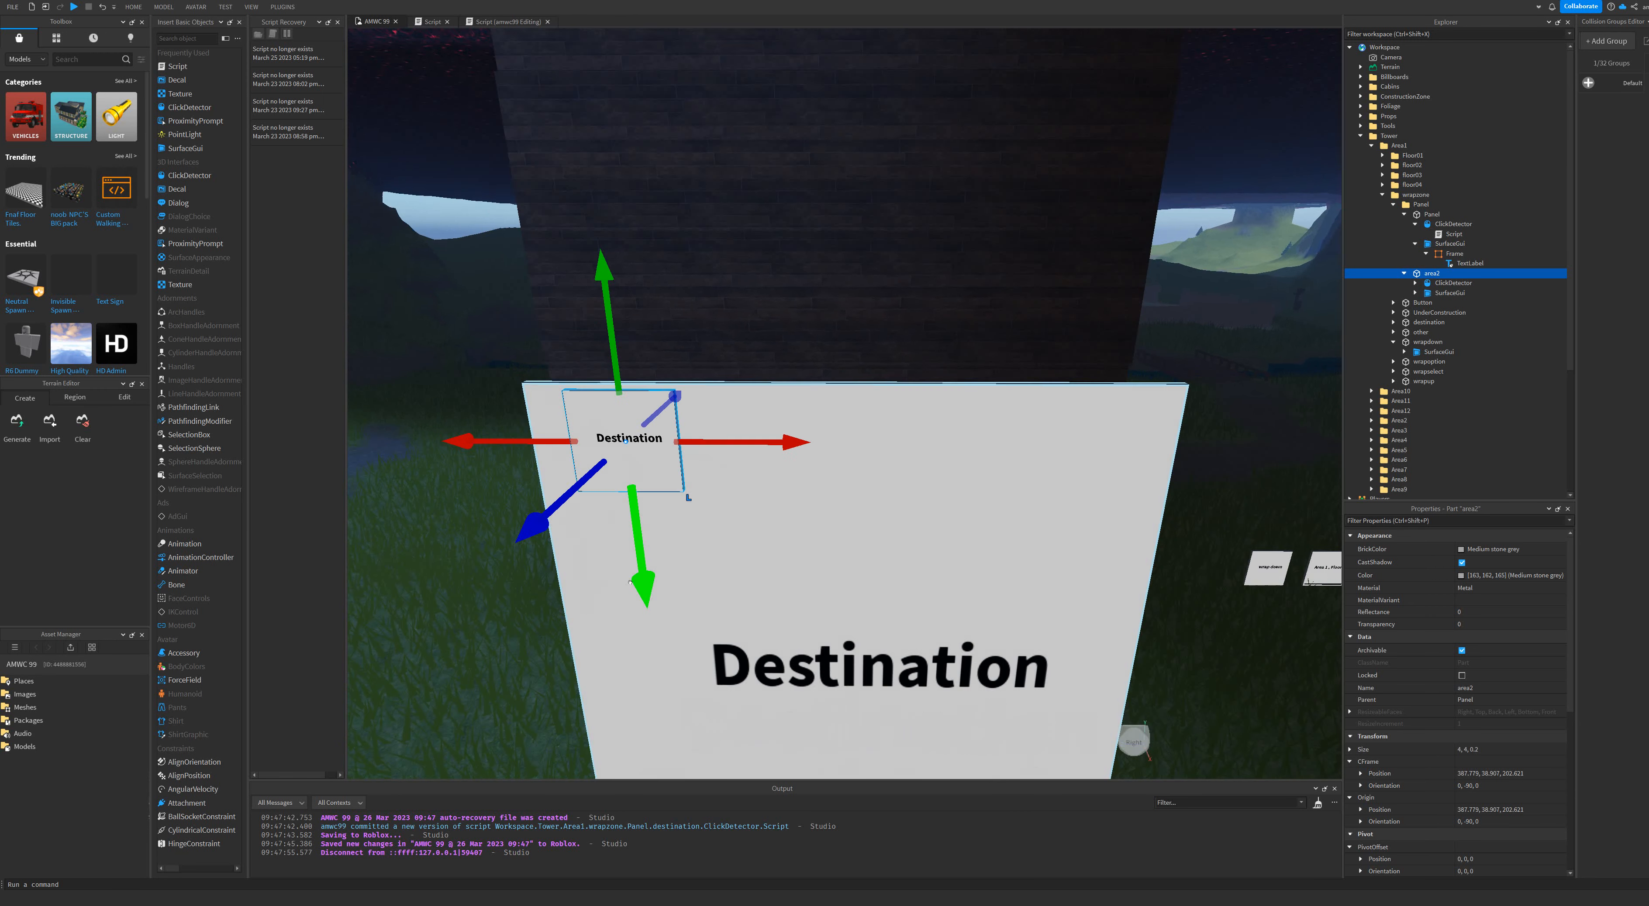
Change the text of the TextLabel under area2's SurfaceGui Frame to "Area 2".
double_click(1450, 294)
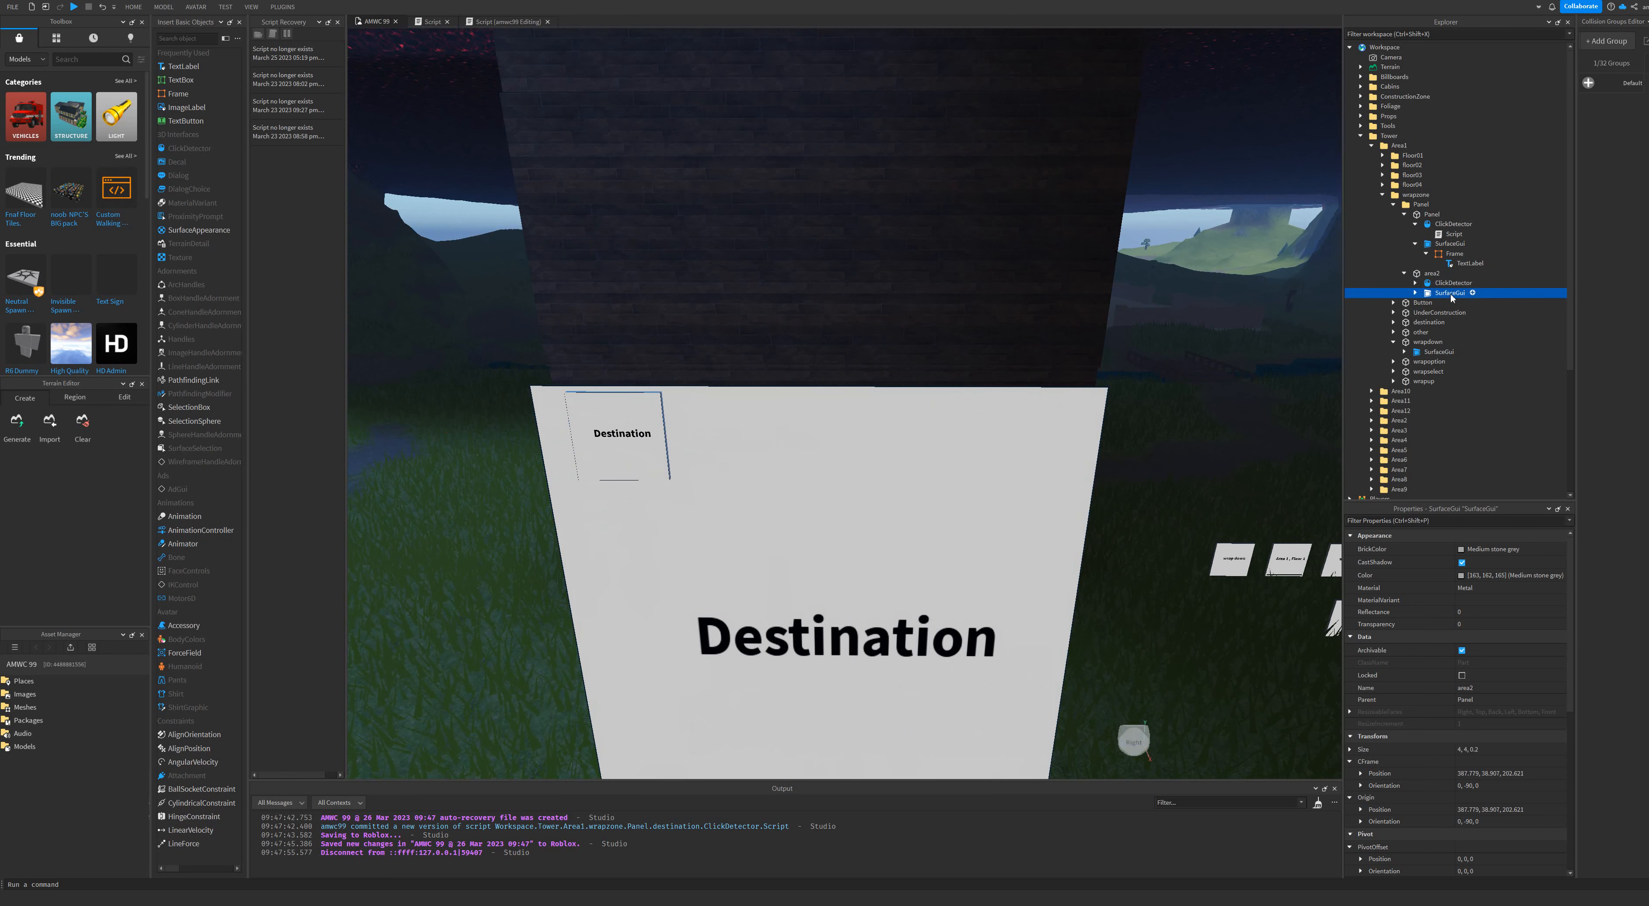
double_click(1451, 303)
click(1469, 313)
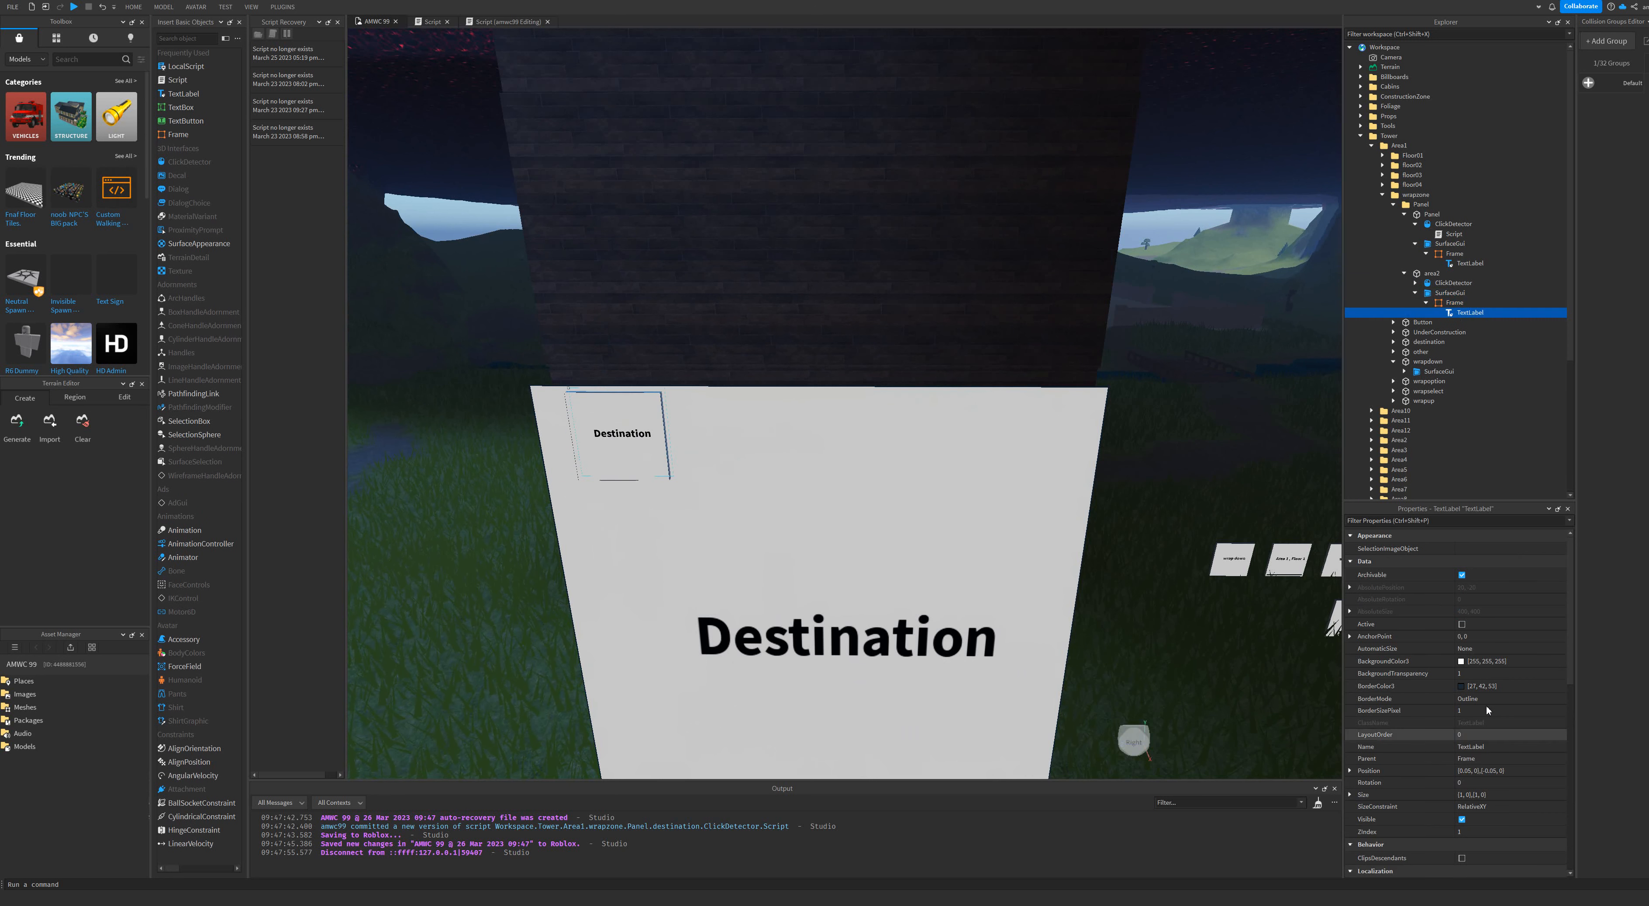
scroll(1482, 742, down, 10)
scroll(1482, 741, down, 3)
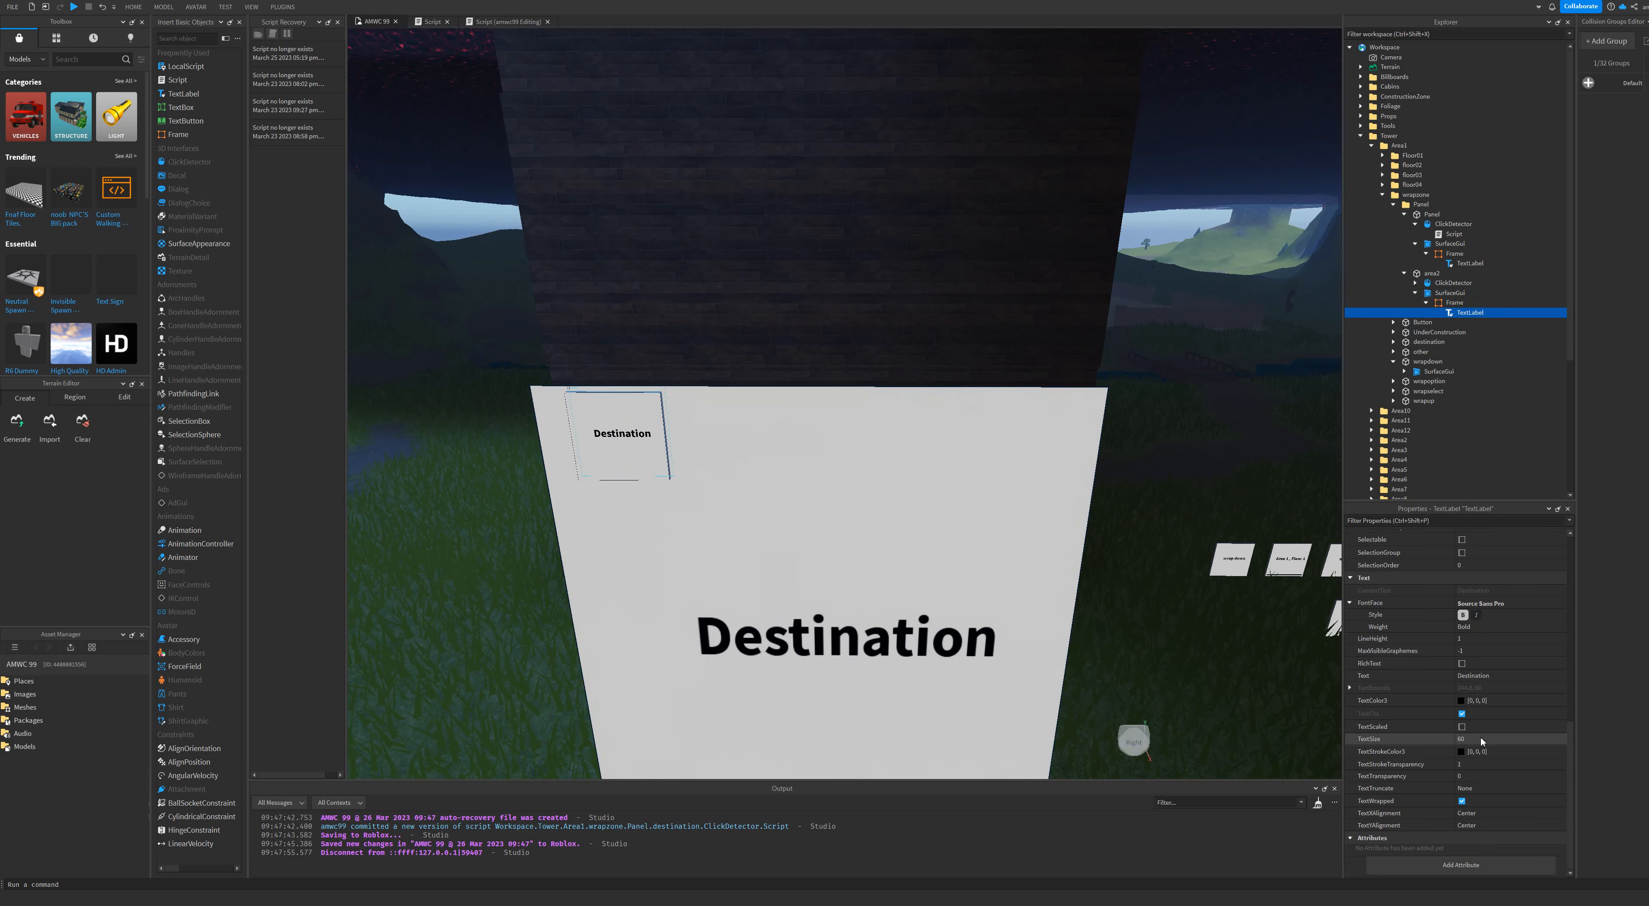
click(1486, 681)
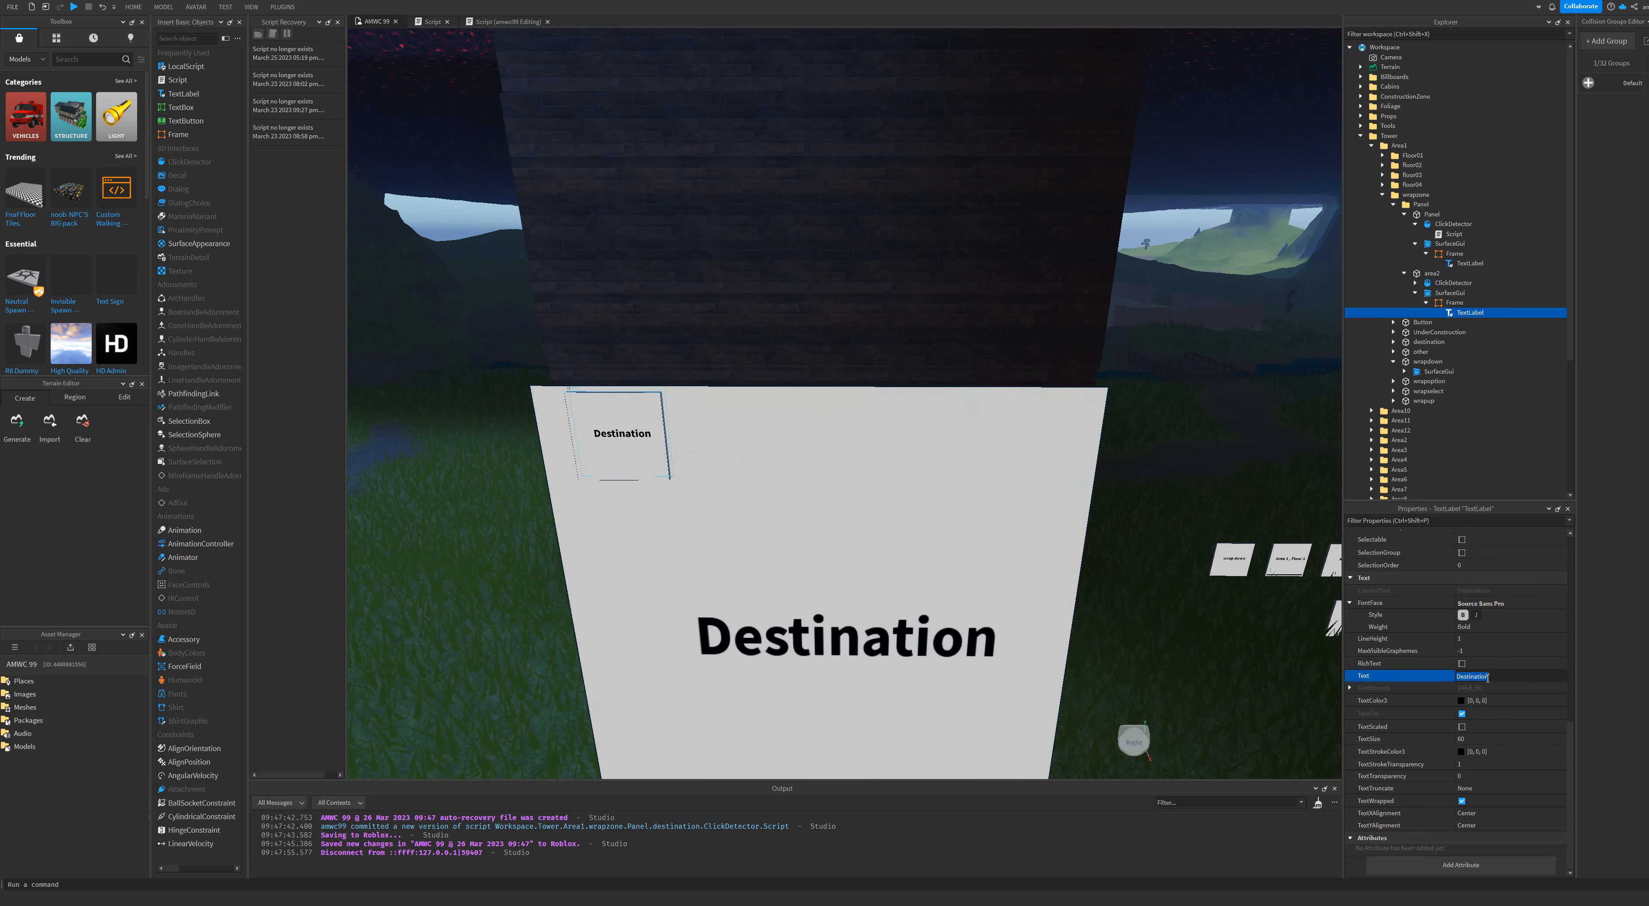
text(Area 2)
key(Return)
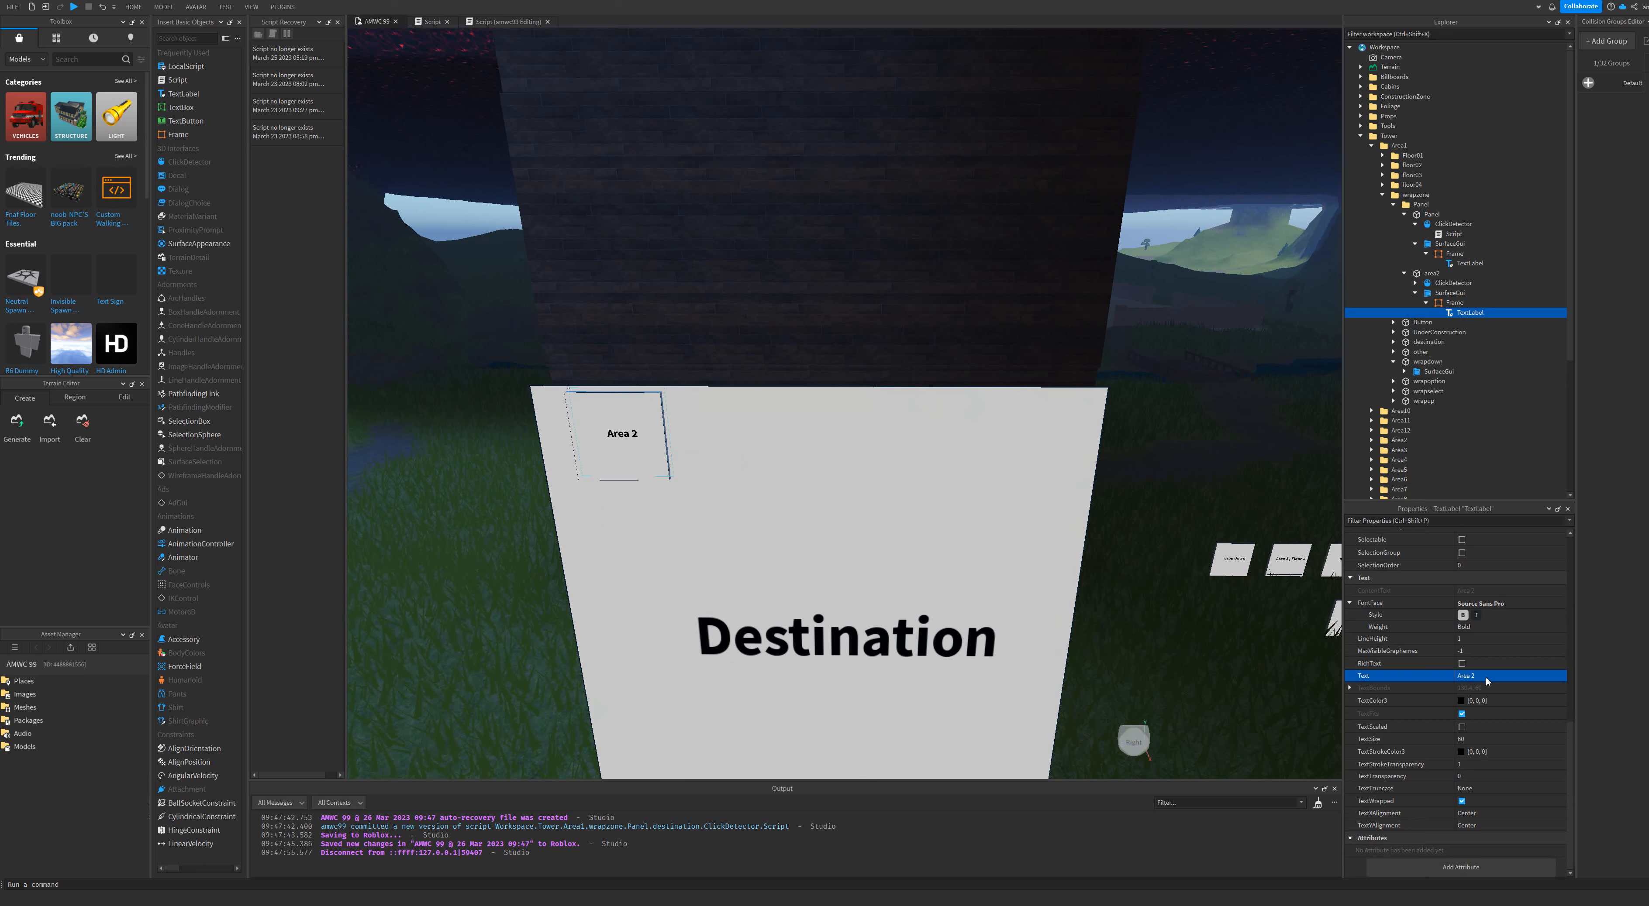
Expand the X and Y components of the Area 2 label's Size and set both scales to 0.
scroll(1485, 677, up, 6)
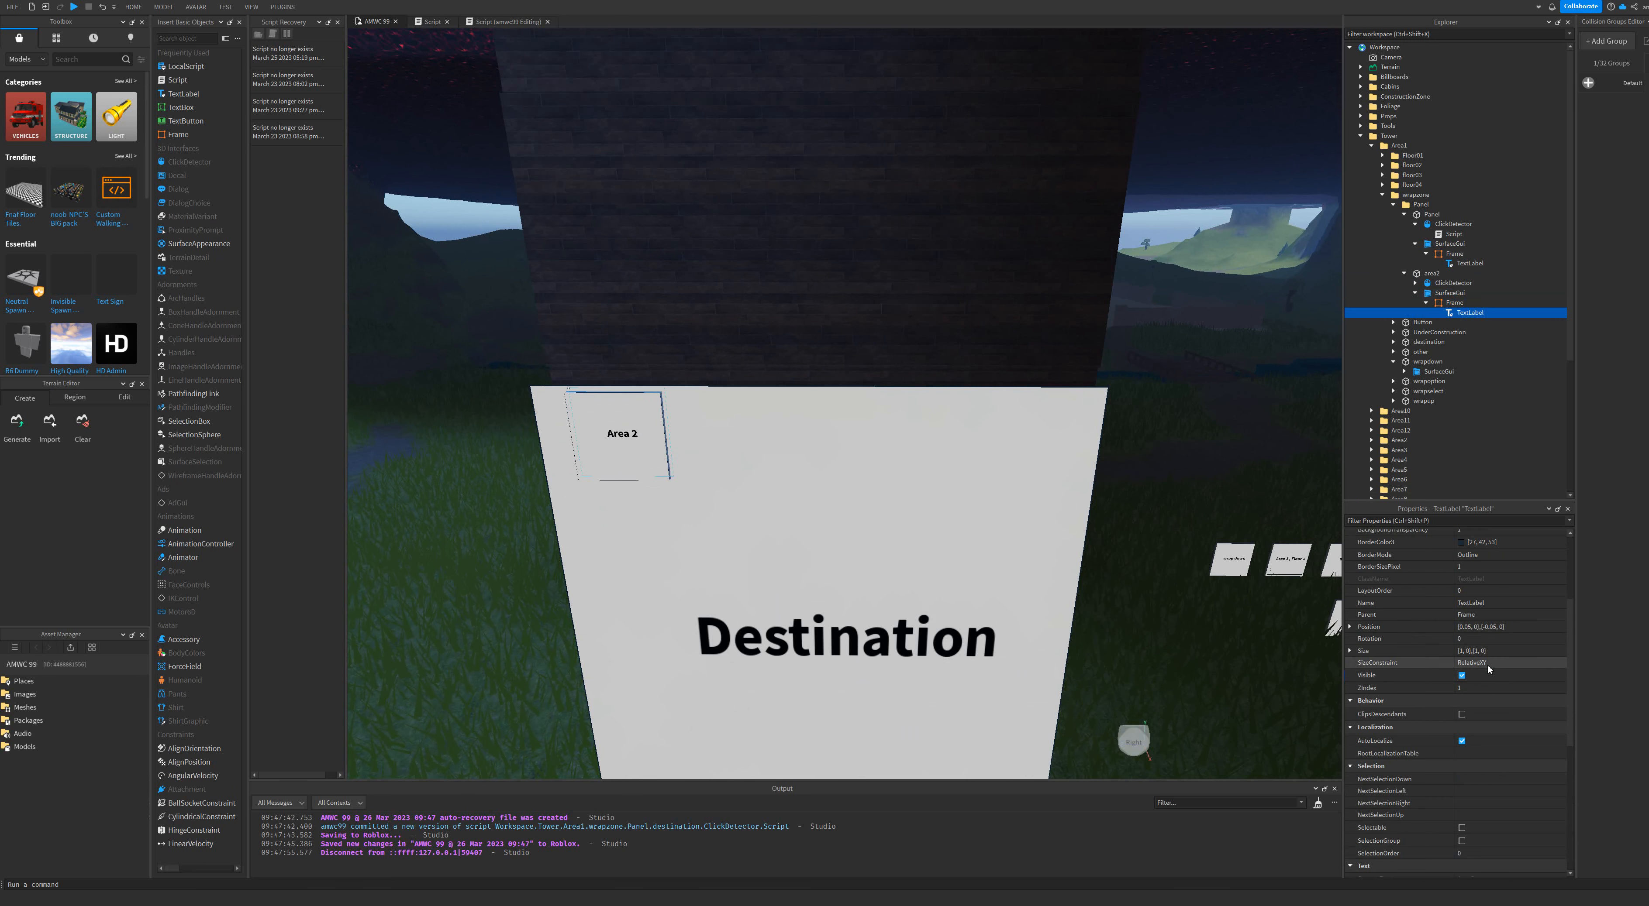
click(1349, 651)
click(1360, 662)
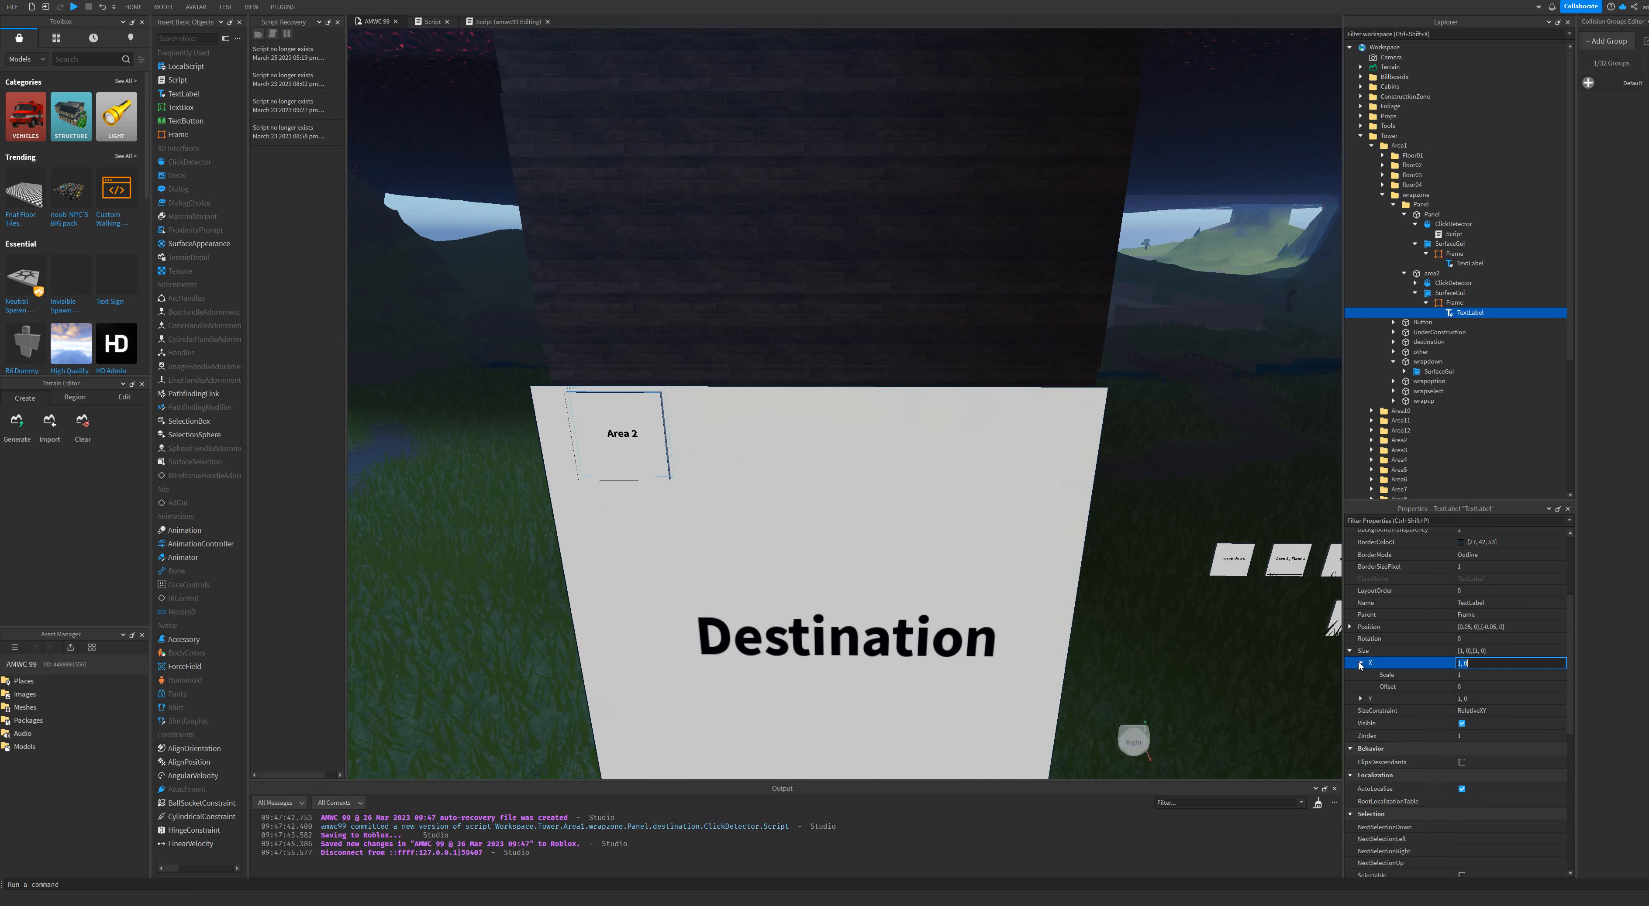
click(1362, 700)
click(1478, 676)
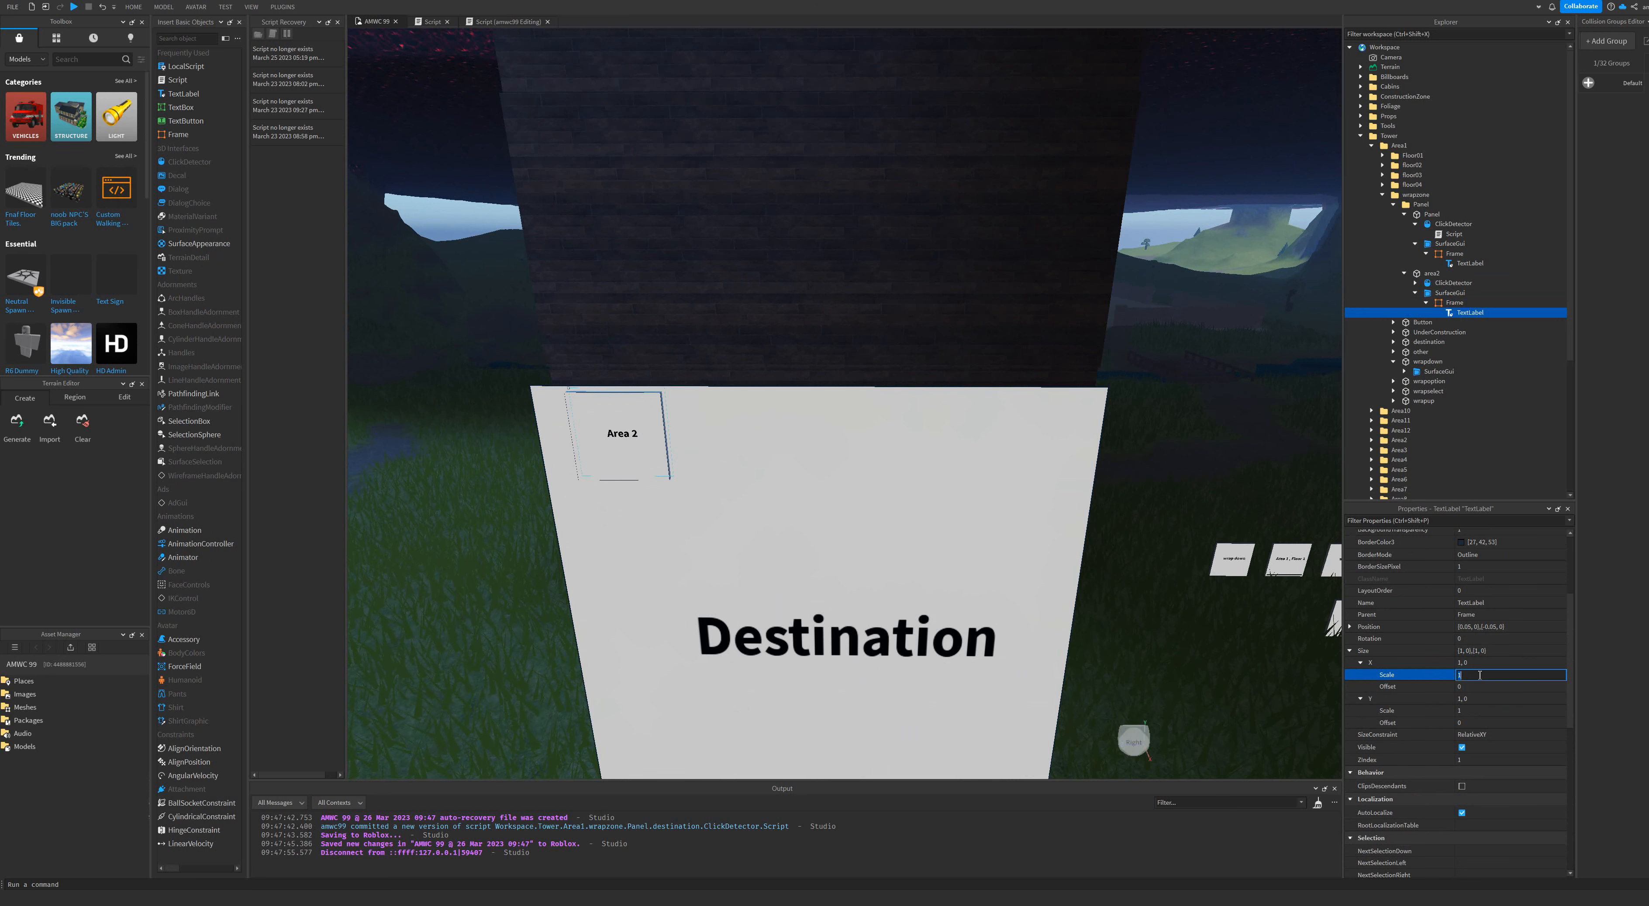
text(0)
click(1470, 710)
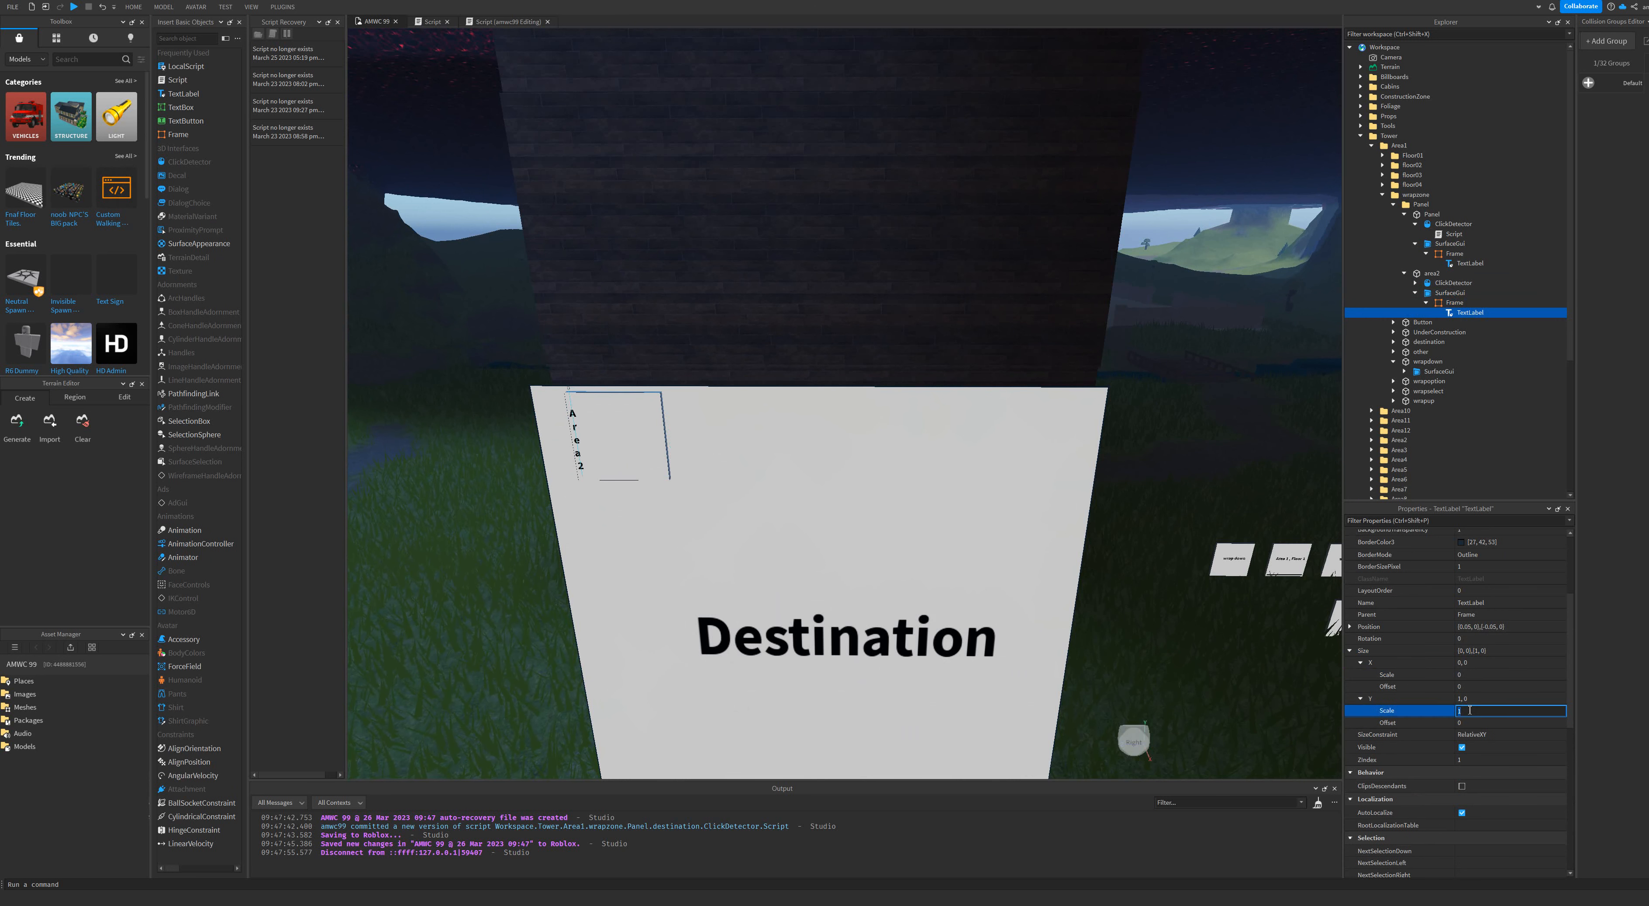
text(0)
click(1490, 688)
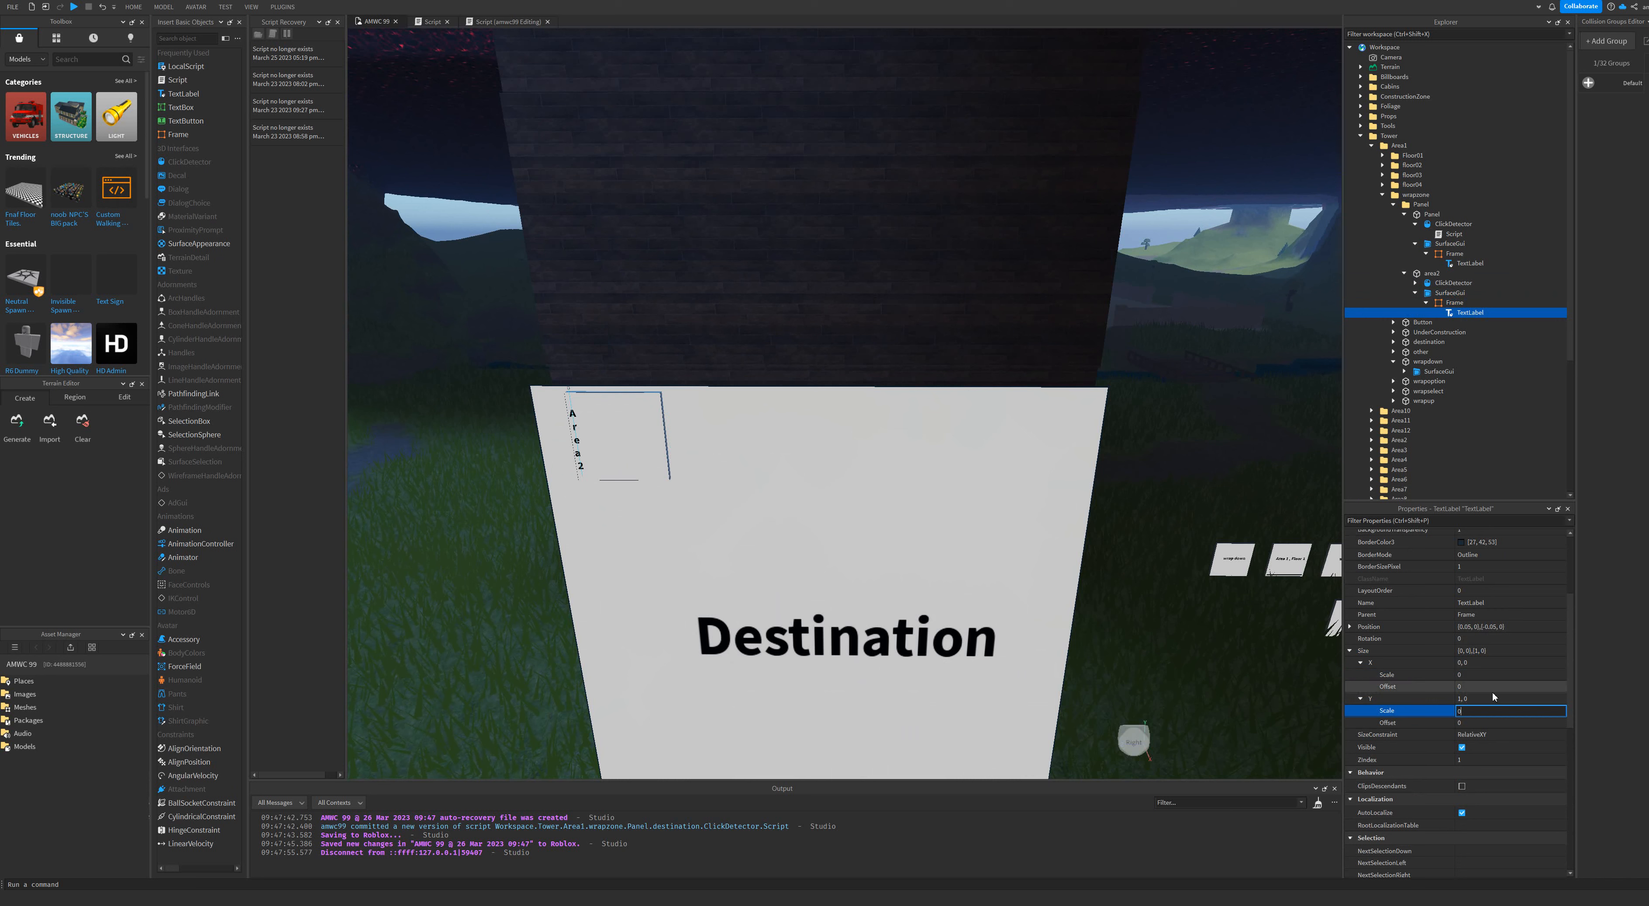
Set the Area 2 label's Size scale to 0.1 in both Y and X.
click(1470, 710)
text(0.1)
click(1478, 677)
text(0.)
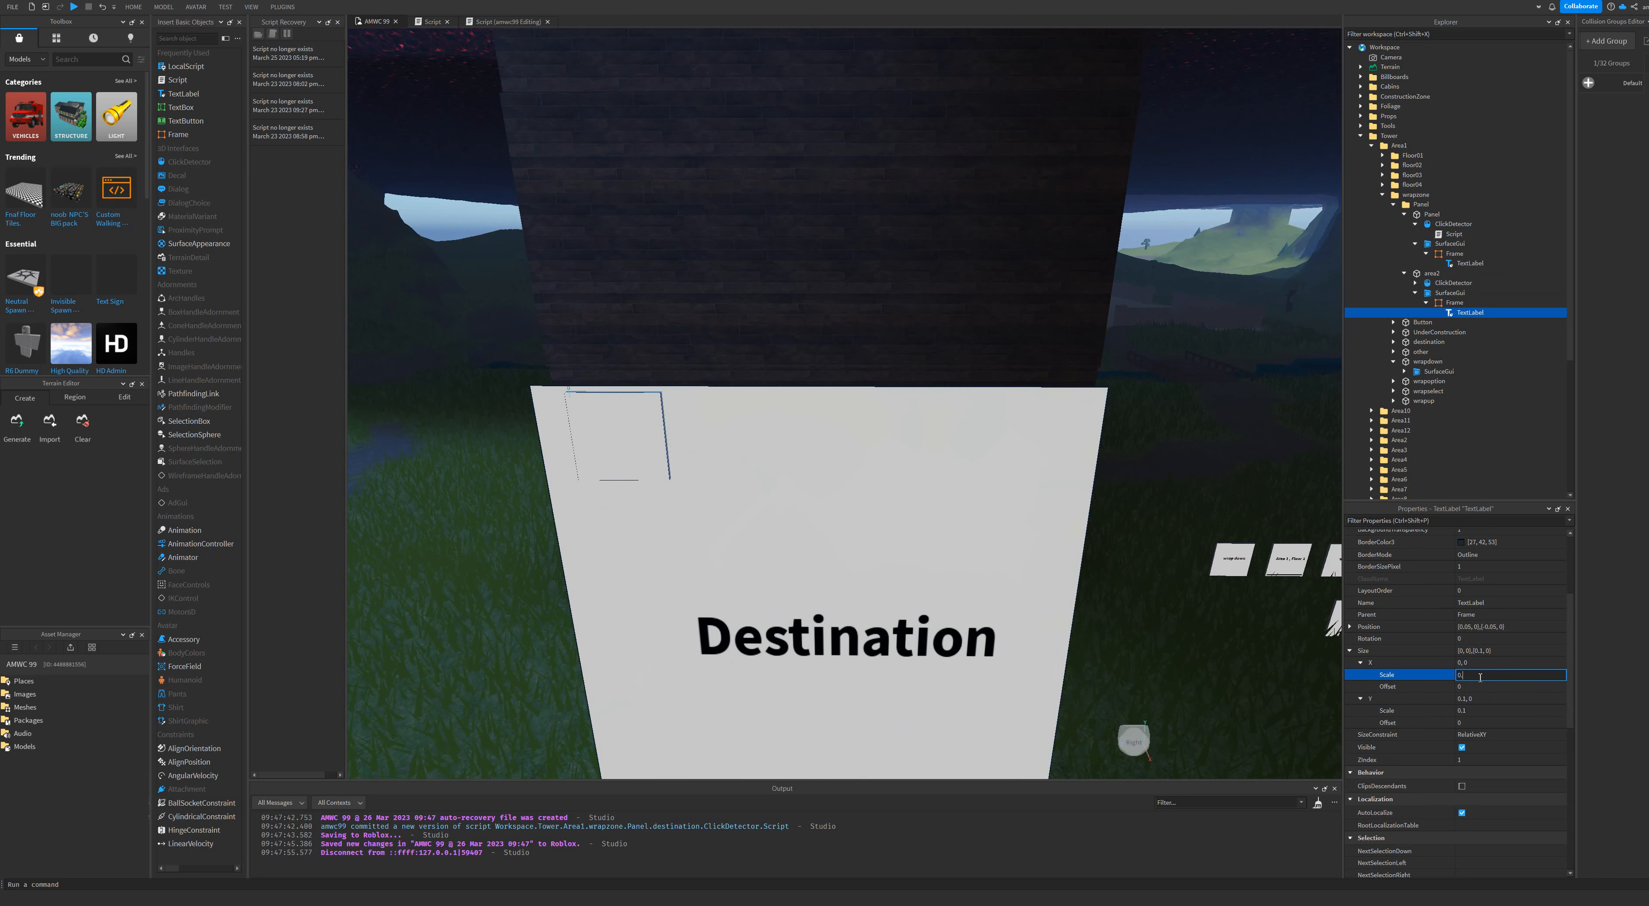
text(1)
Set the Area 2 label's Size scale to 0.5 in both X and Y.
click(1473, 687)
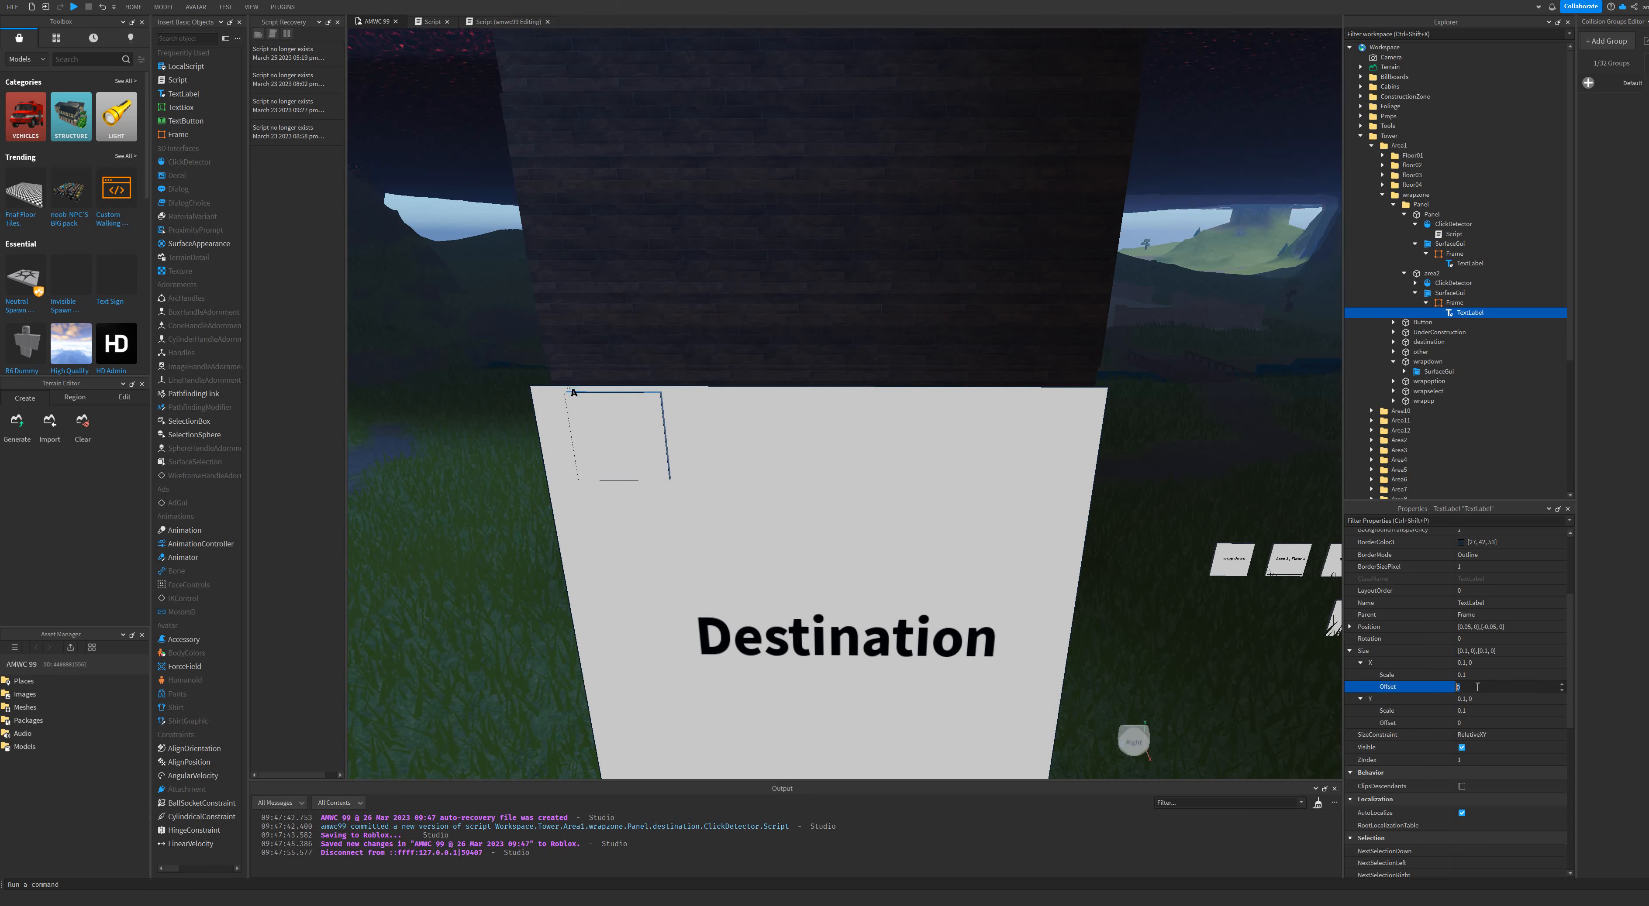
click(1477, 676)
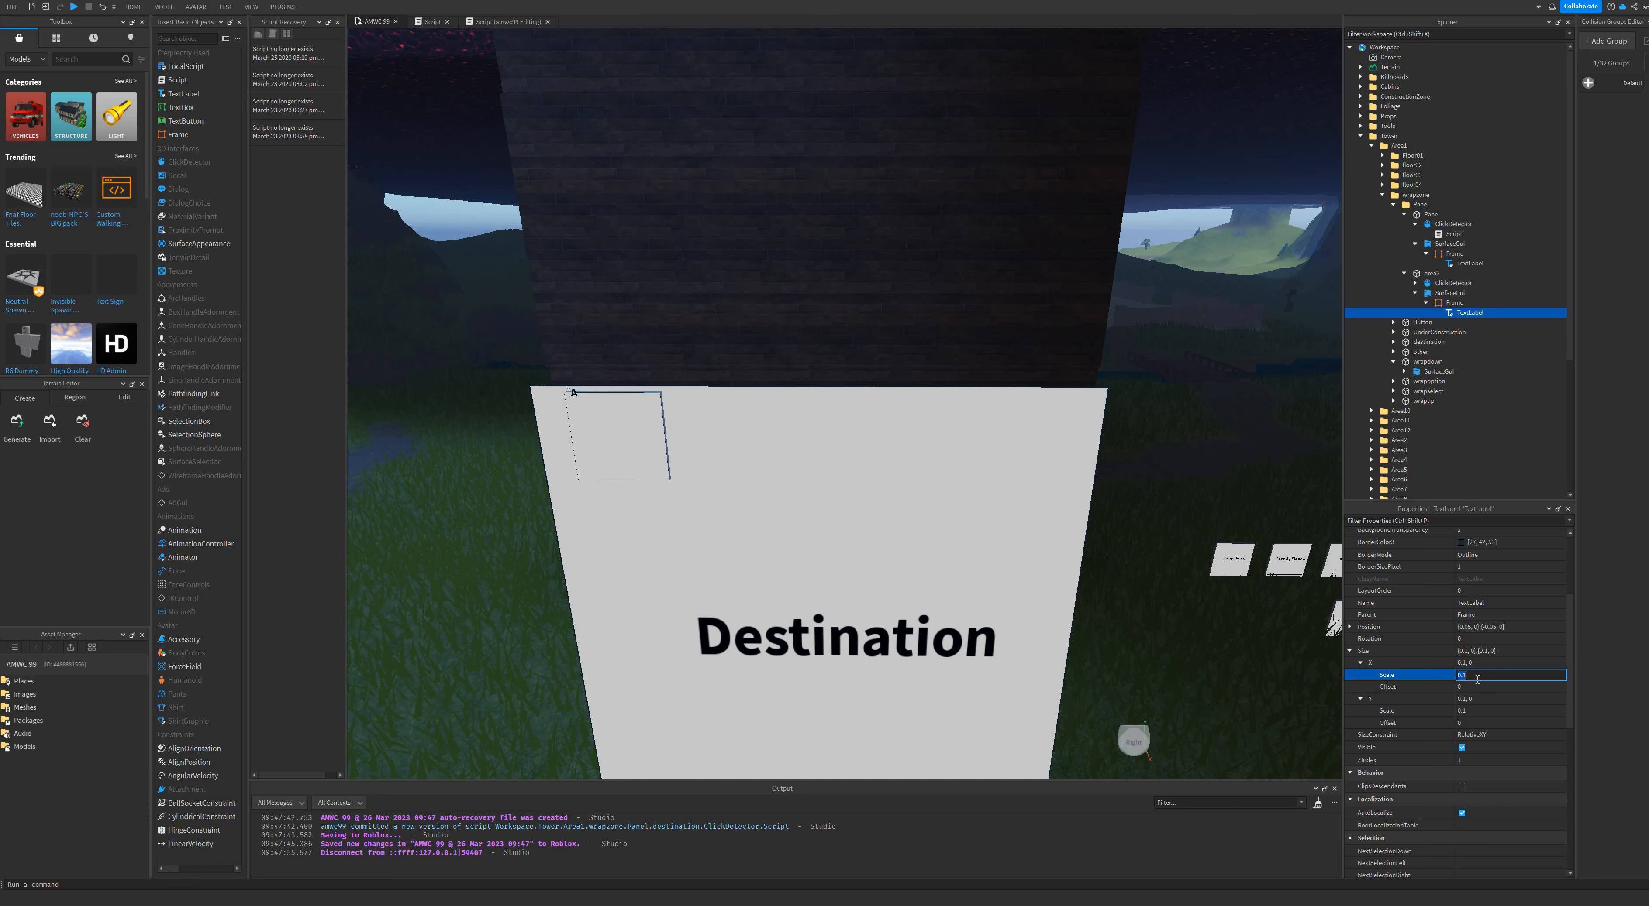
text(0.5)
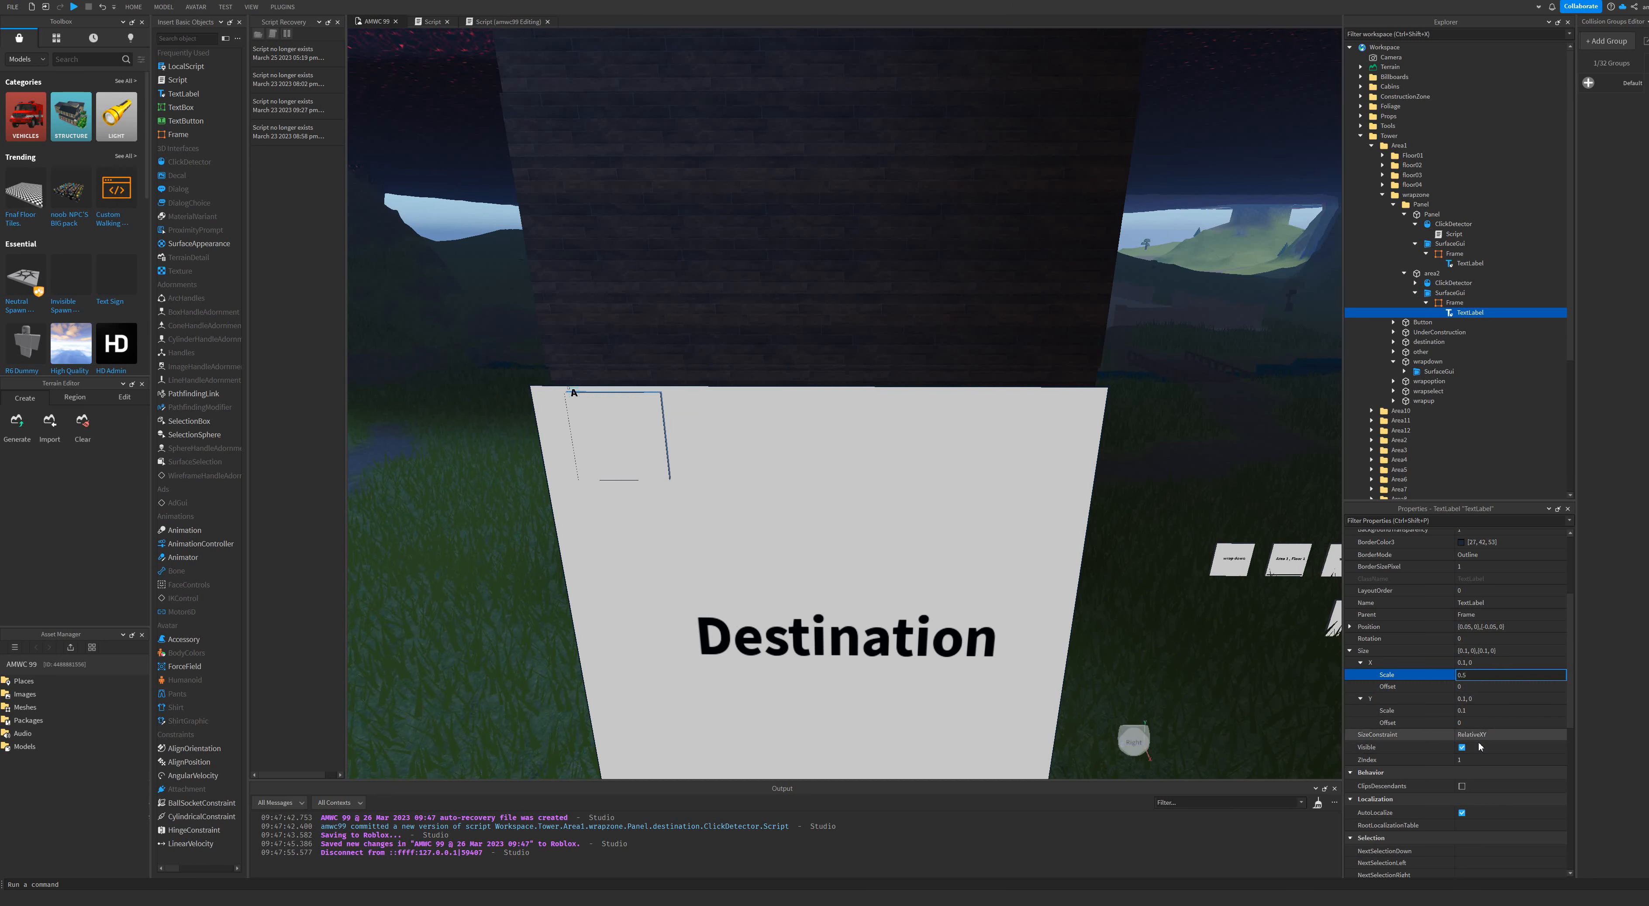
click(1479, 712)
drag(1480, 715, 1457, 718)
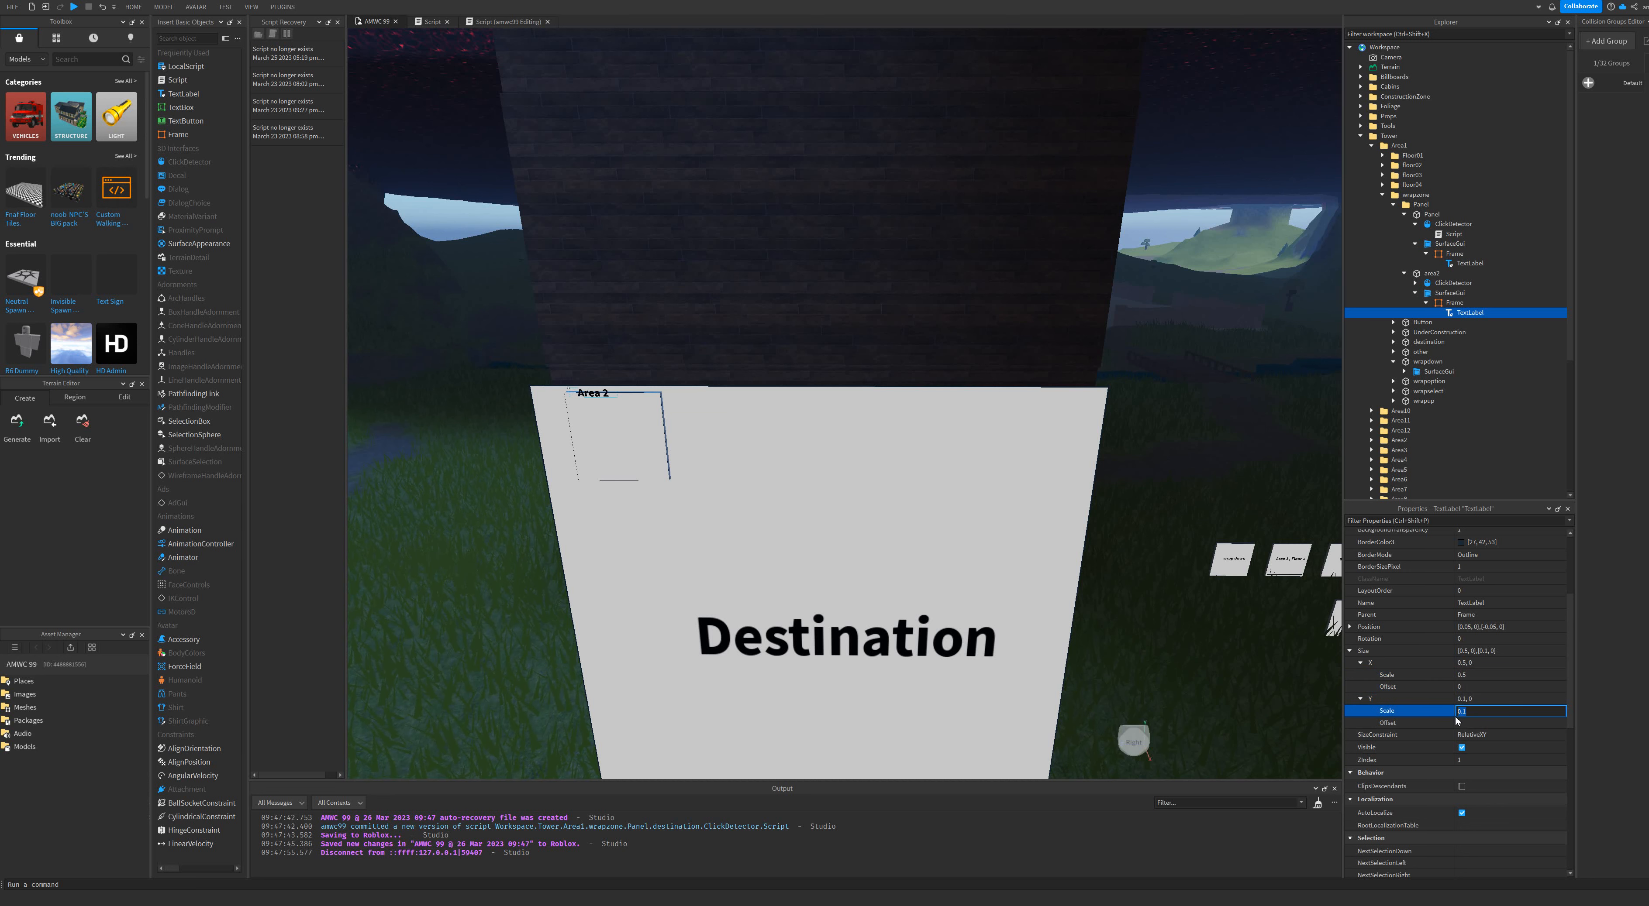
key(Return)
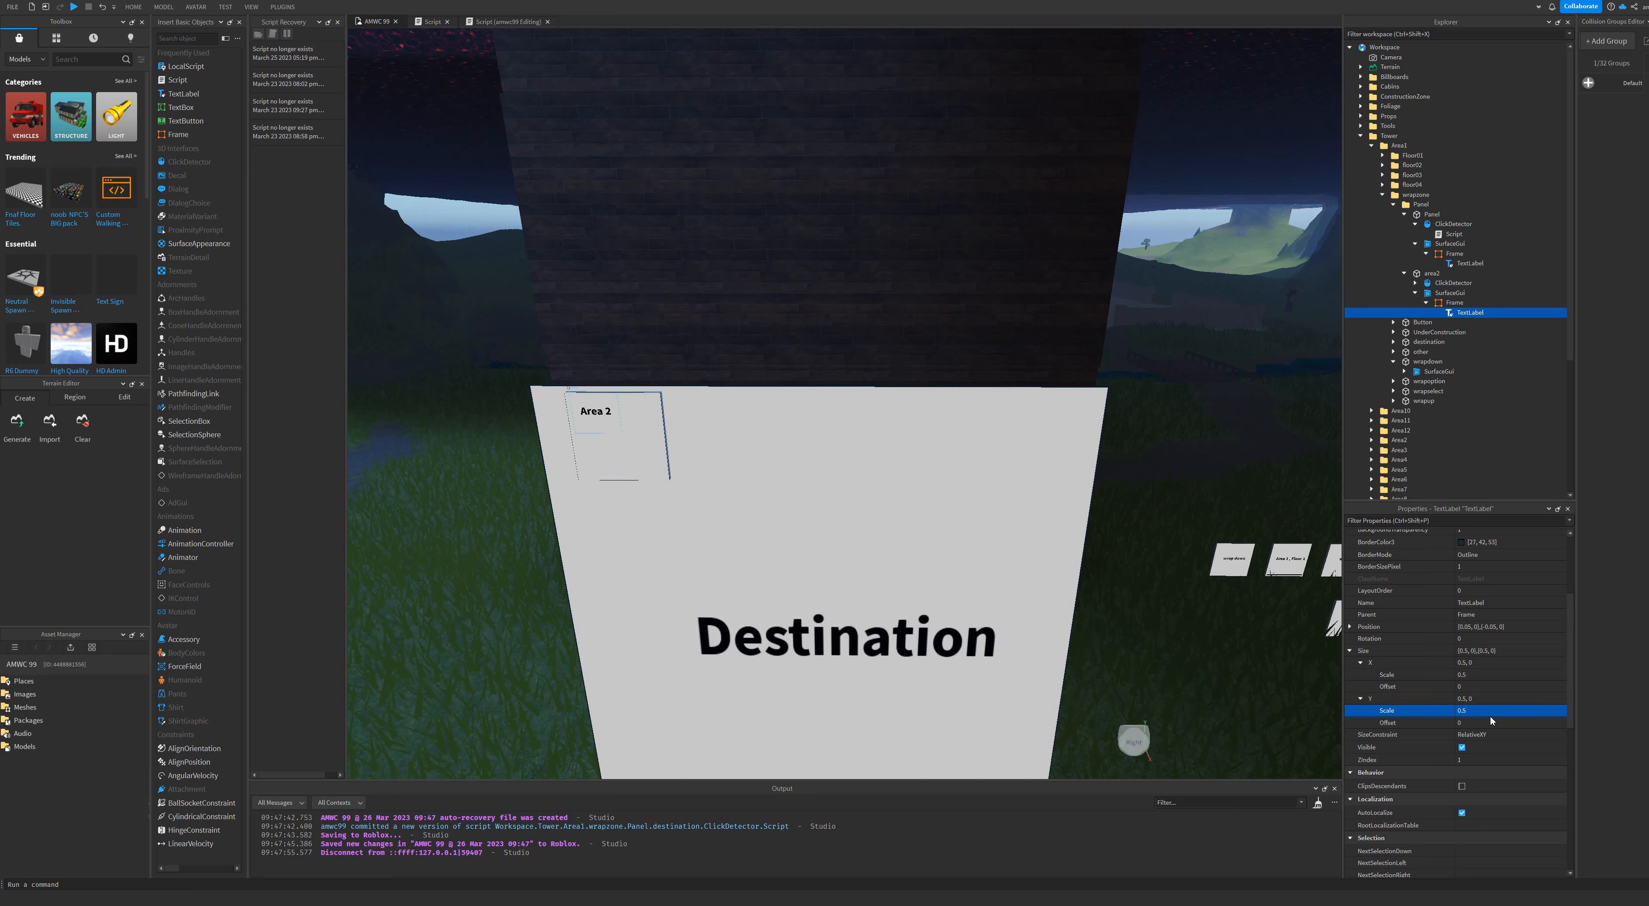
Set the Area 2 label's Size Y scale to 0.25 and its X scale to 0.2.
click(1476, 717)
key(Return)
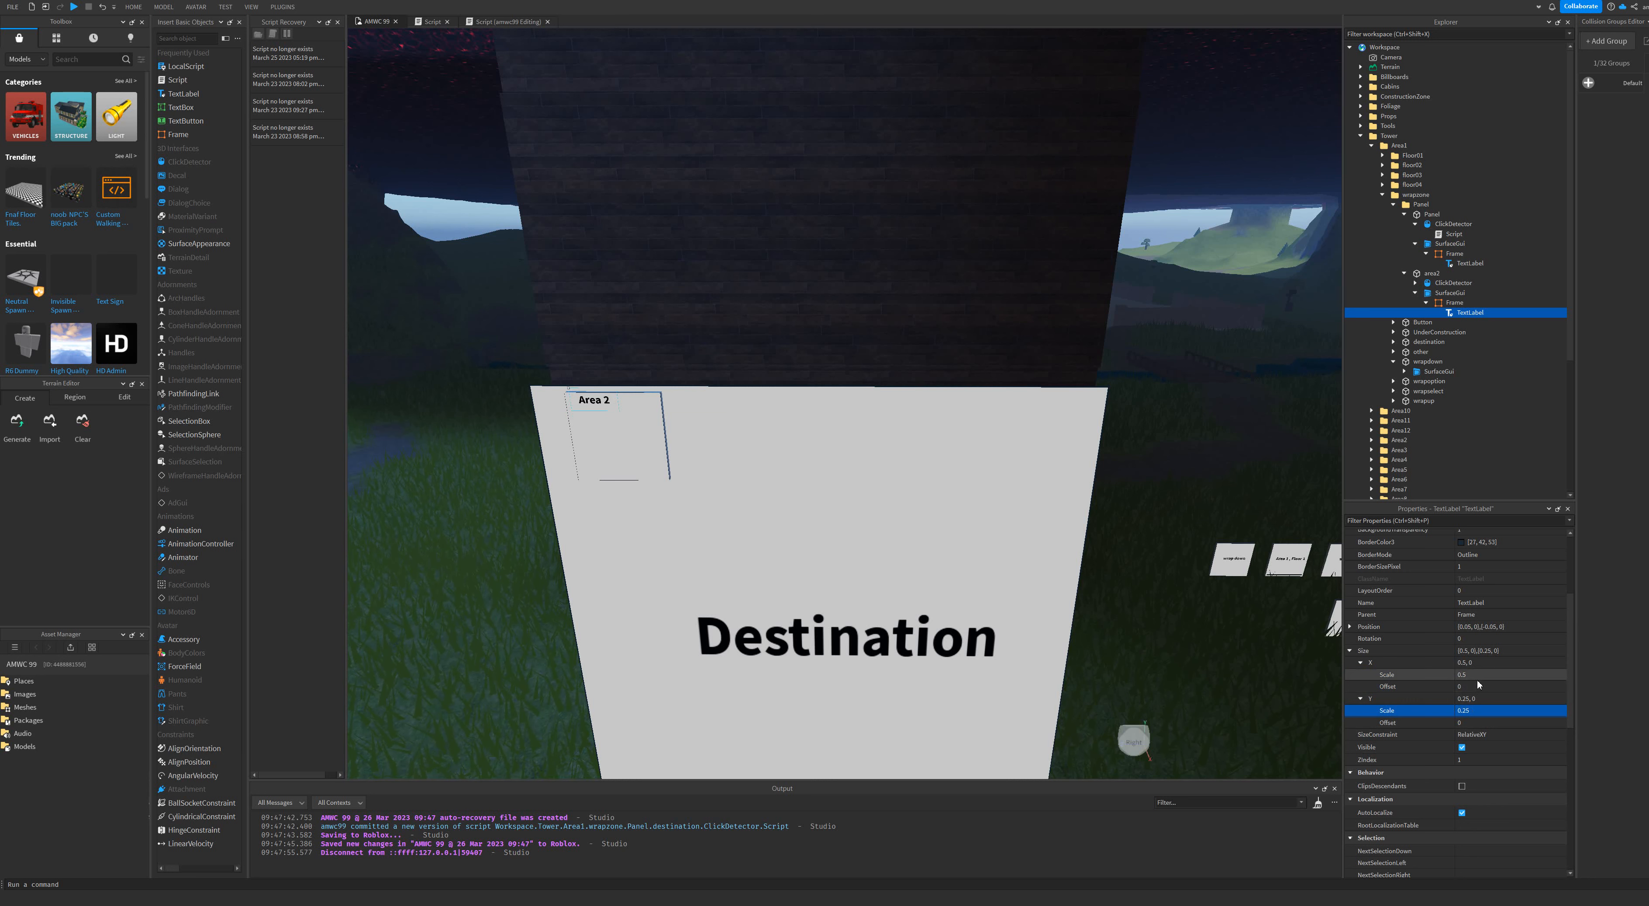
click(1478, 678)
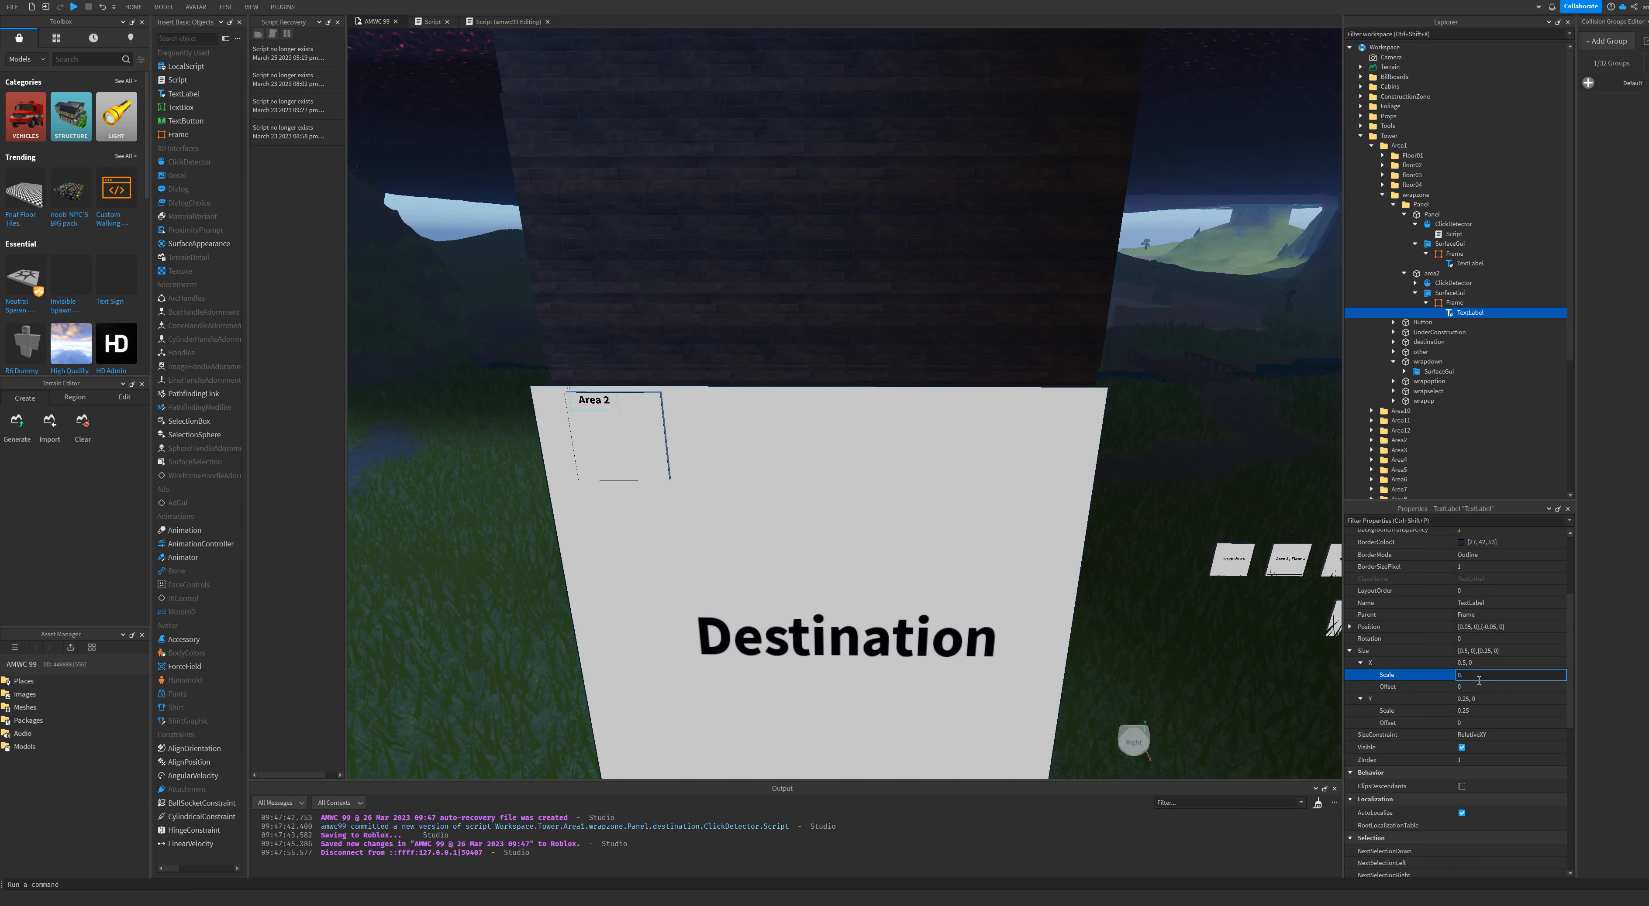
key(Return)
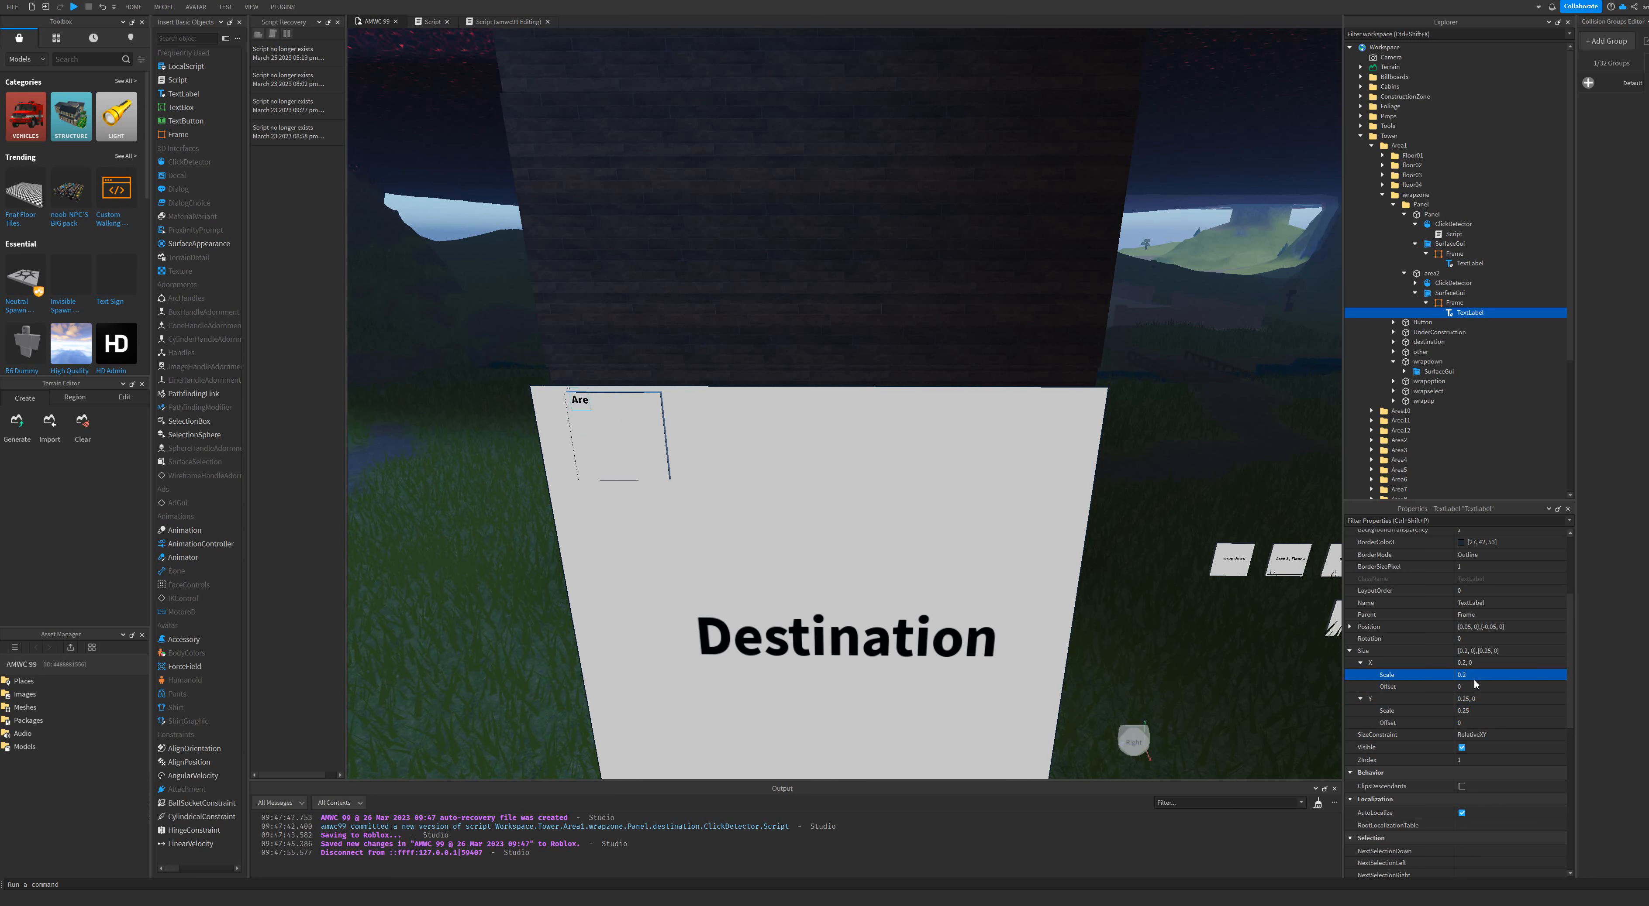
Try Size X scales of 0.25 and 0.4 on the Area 2 label to widen it.
click(1476, 679)
text(0)
key(Return)
click(1475, 679)
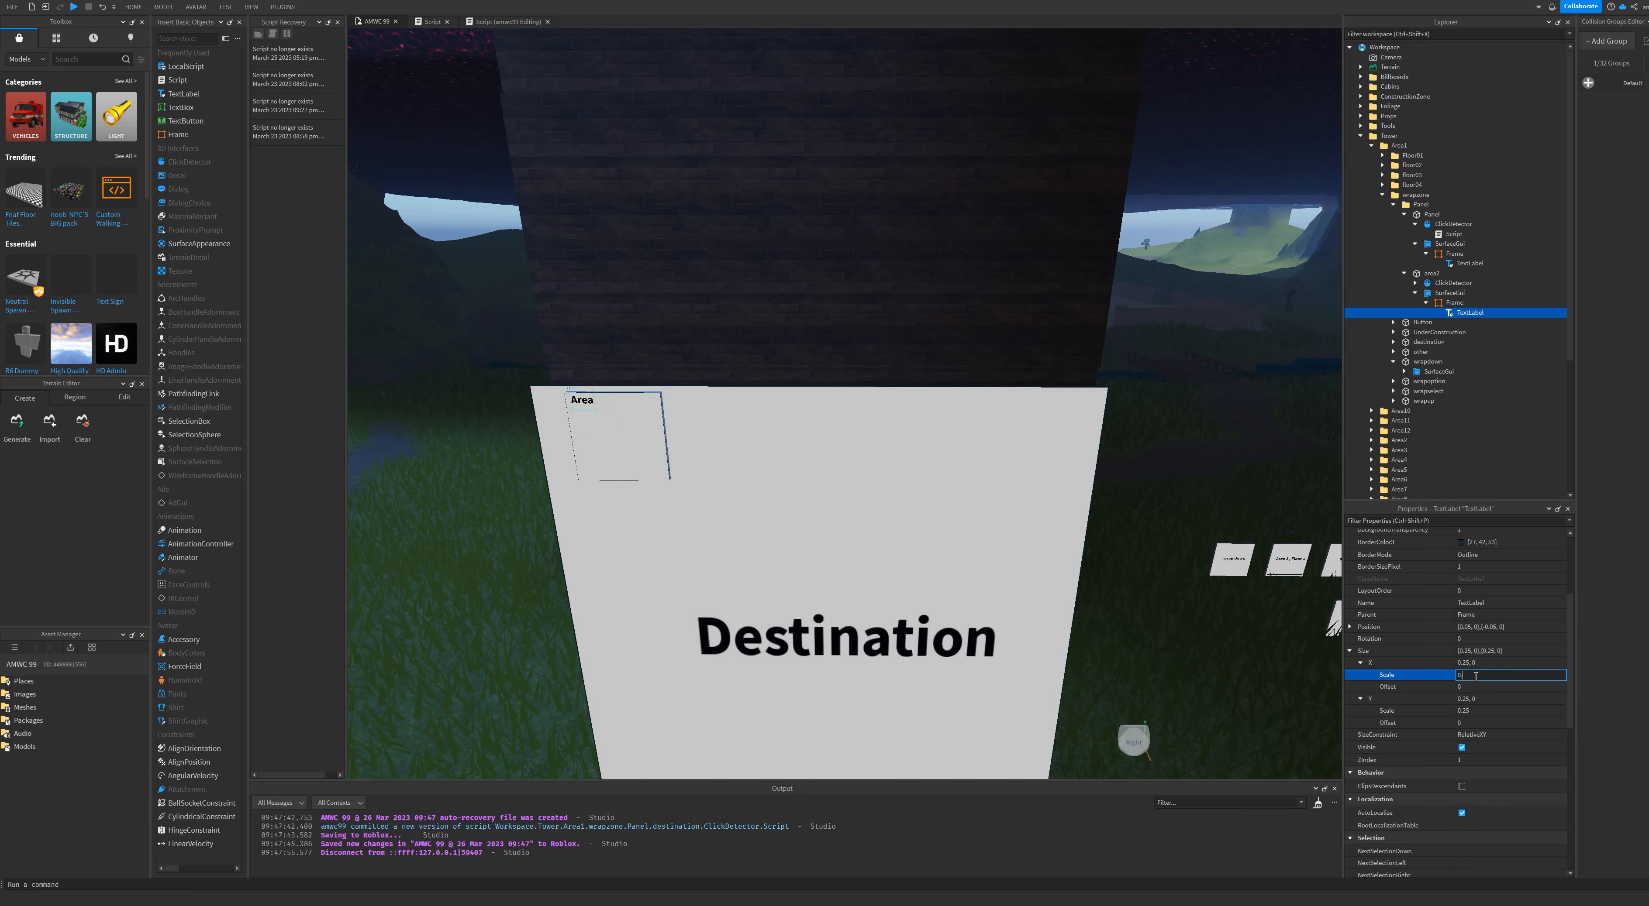
key(Return)
click(1475, 677)
key(Return)
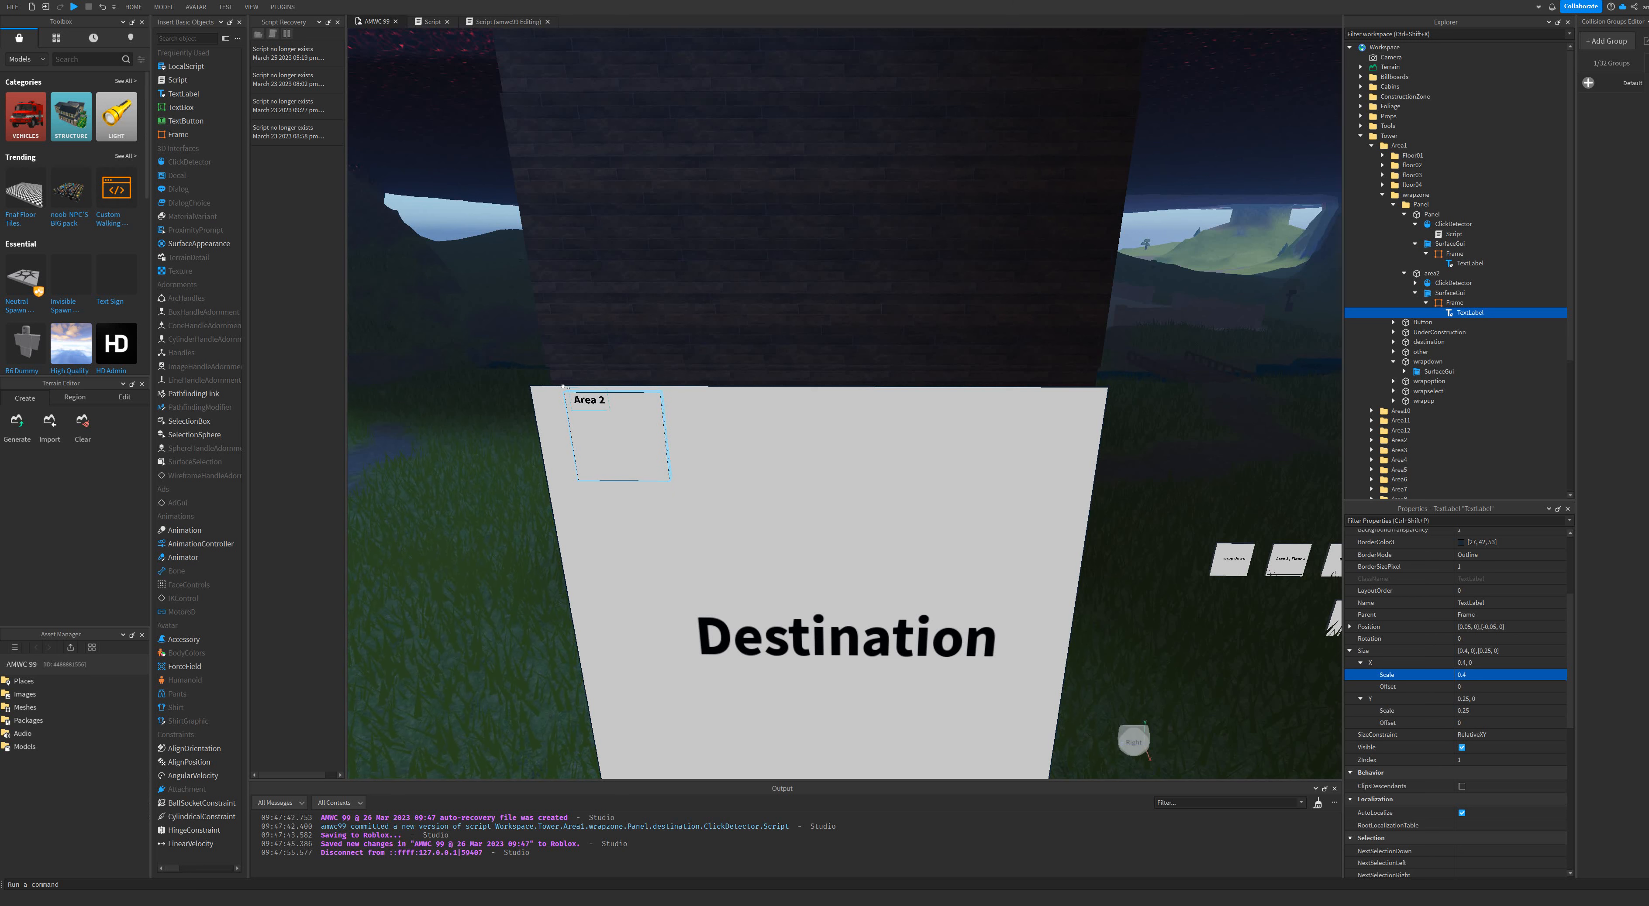
Move the area2 part into the board's upper-left corner and scale it down to 2 × 1 × 0.2.
drag(591, 417, 565, 415)
key(ctrl+2)
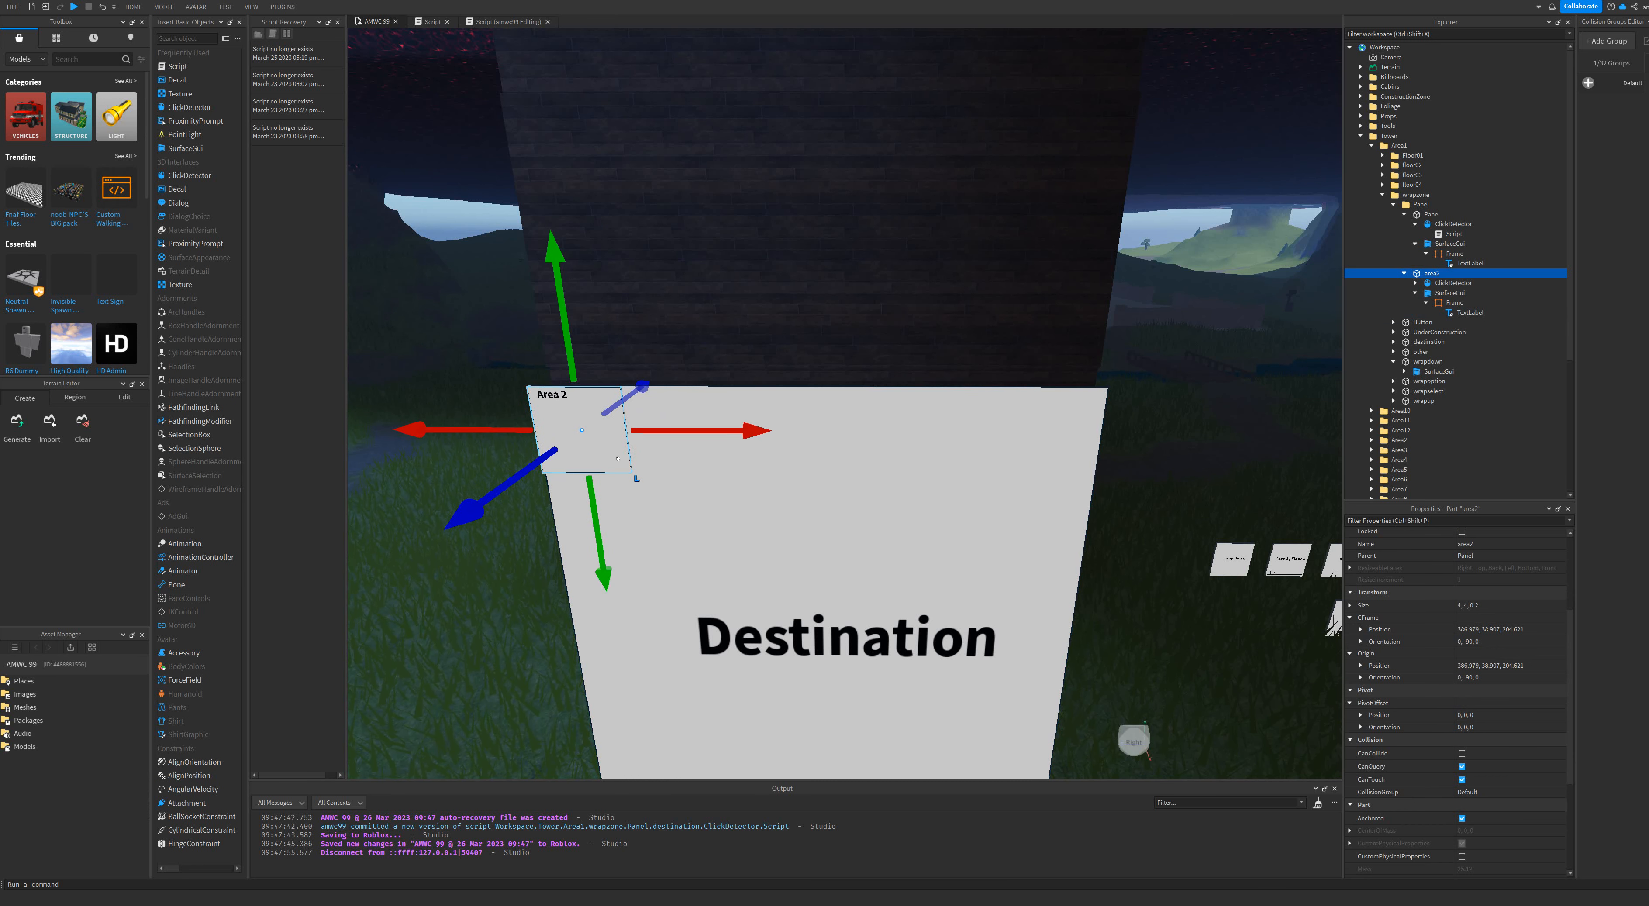
click(161, 6)
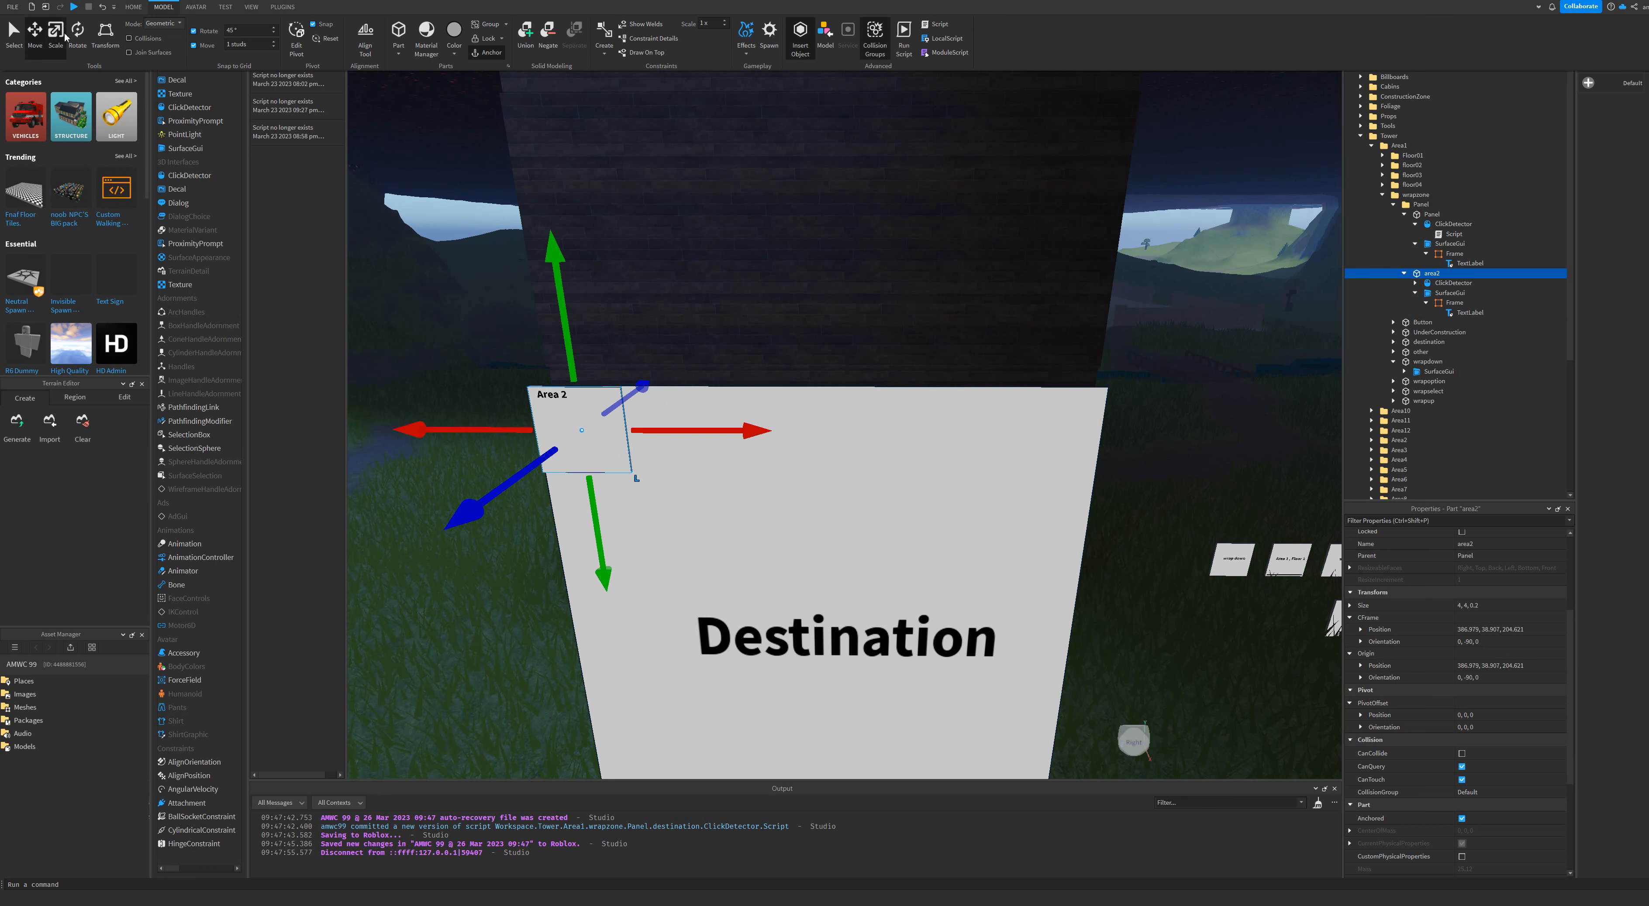
key(ctrl+3)
drag(594, 510, 582, 452)
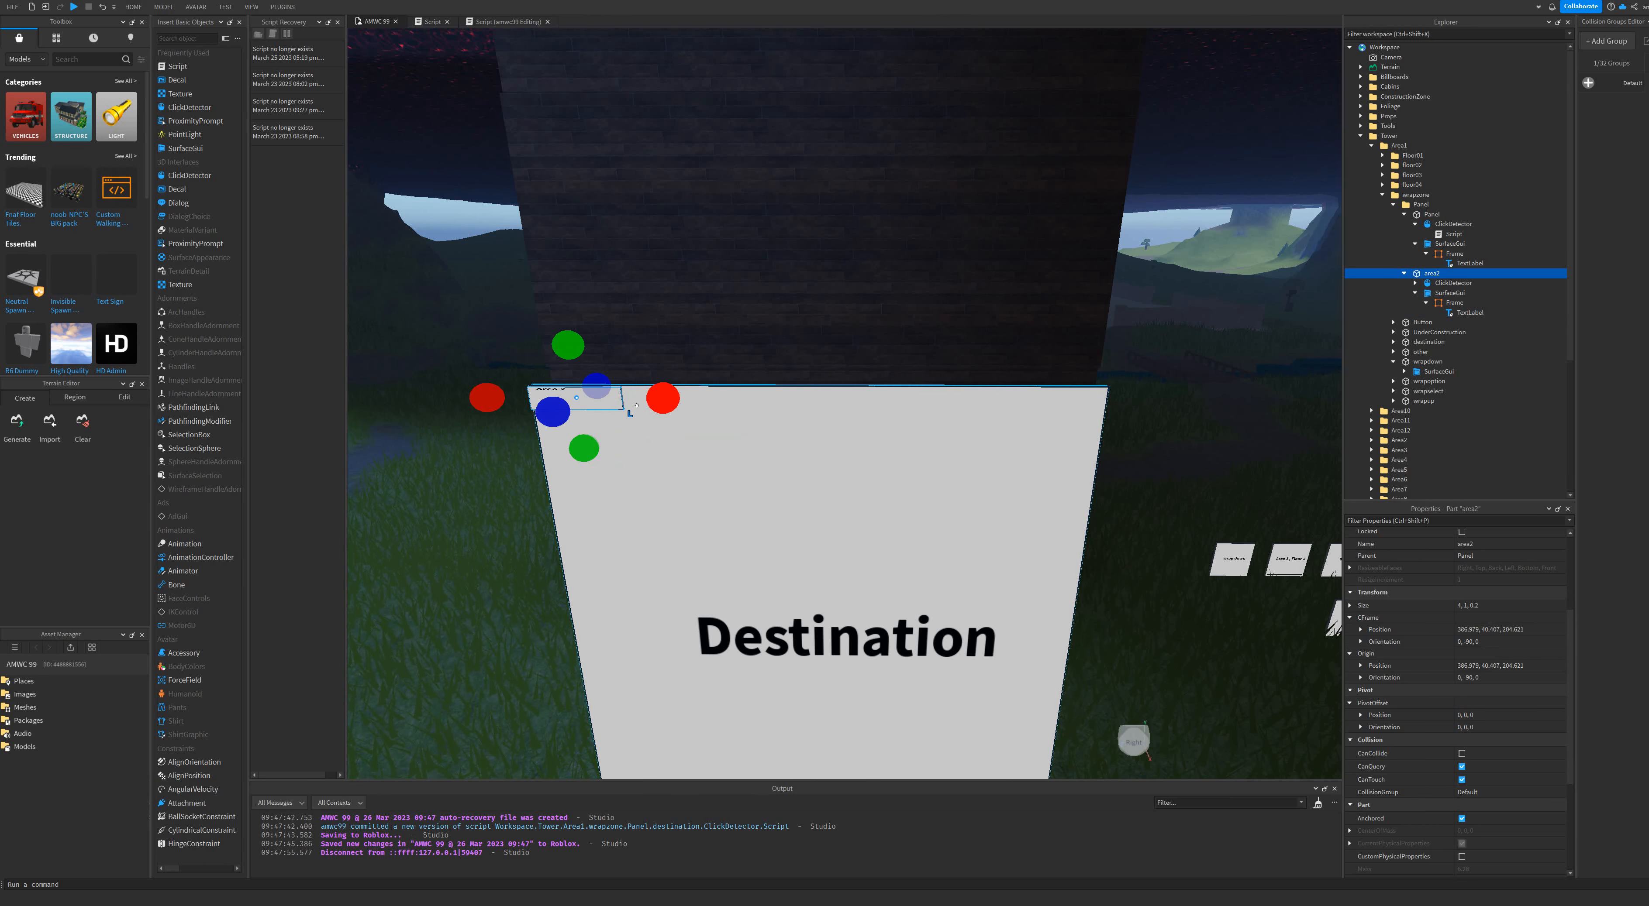
drag(661, 398, 607, 397)
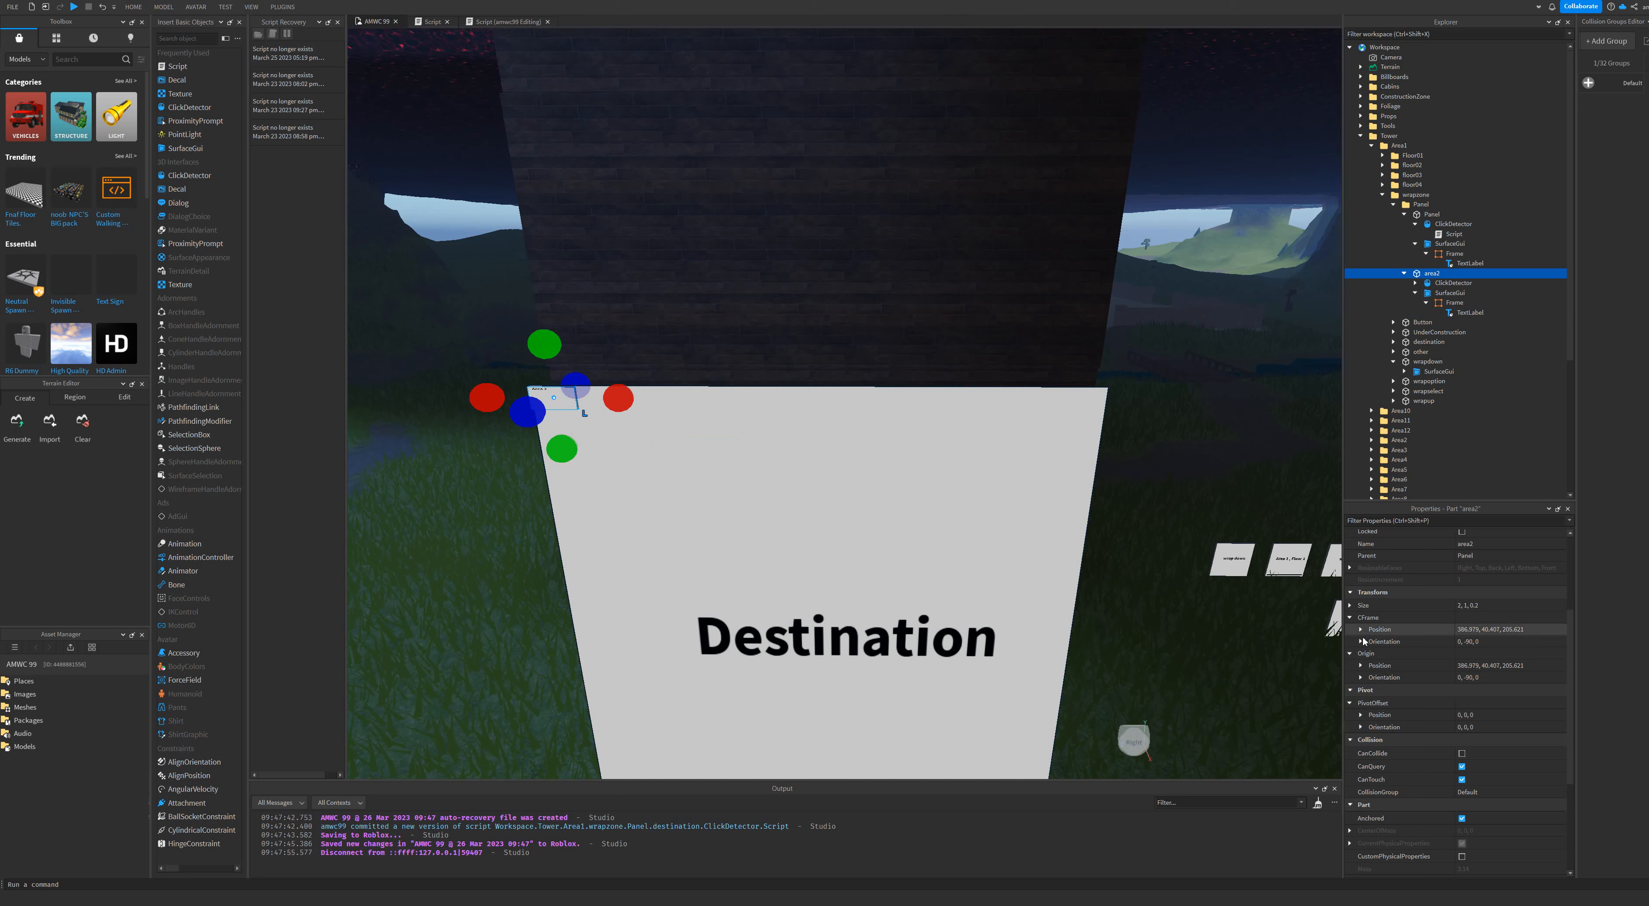
click(1348, 606)
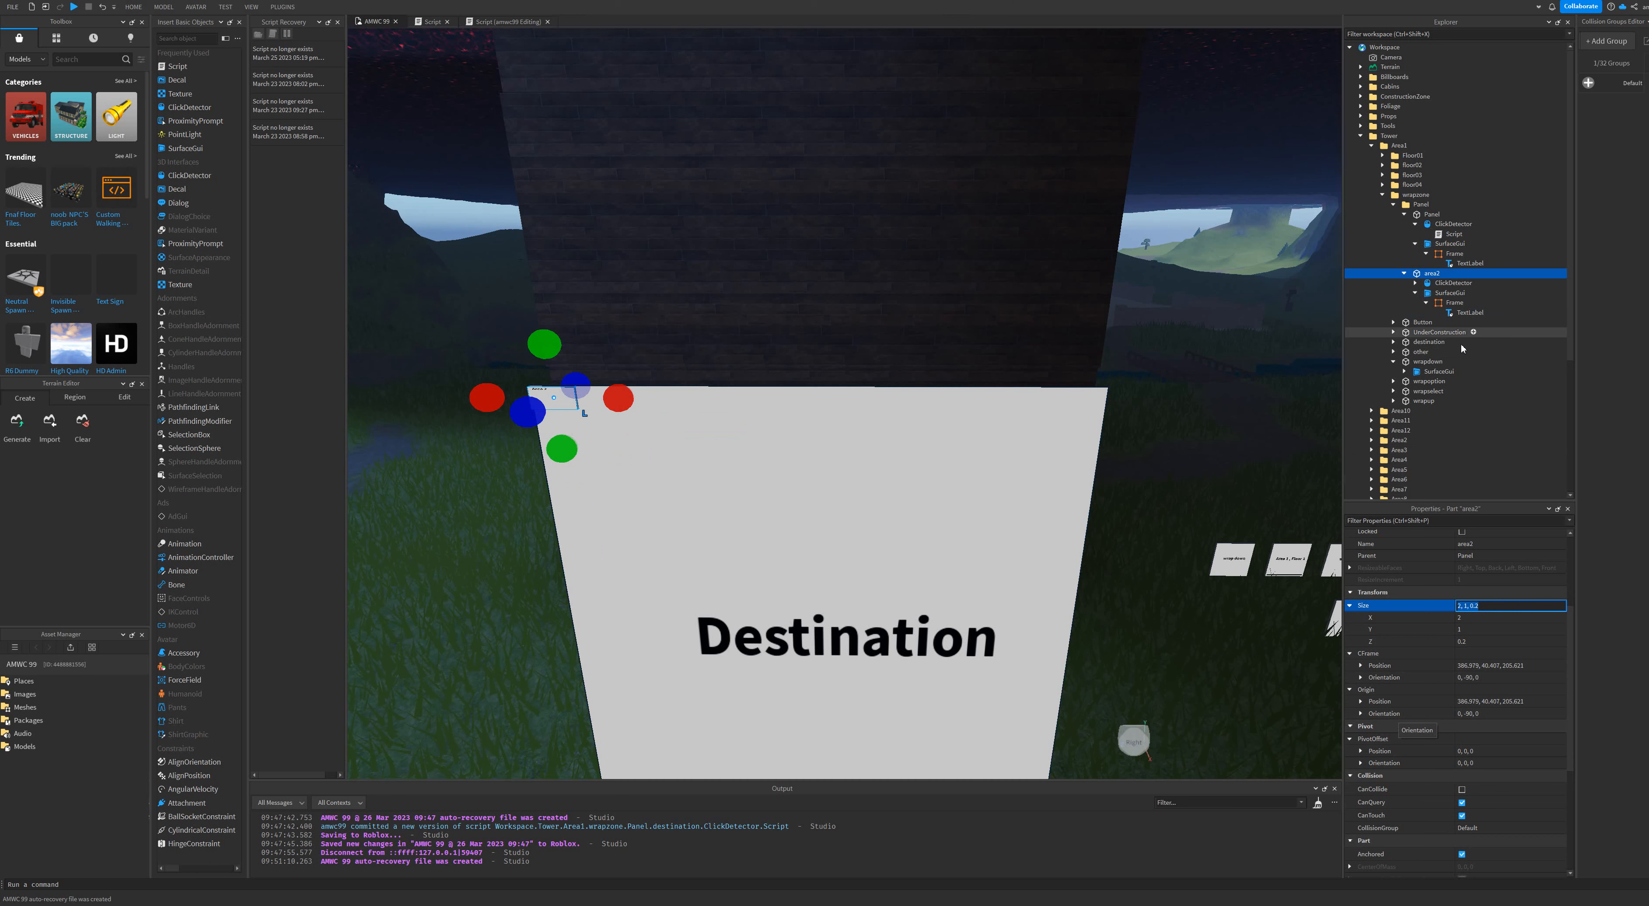
Try a Size X scale of 10 on the area2 part's Frame and restore it to 1.
click(1453, 303)
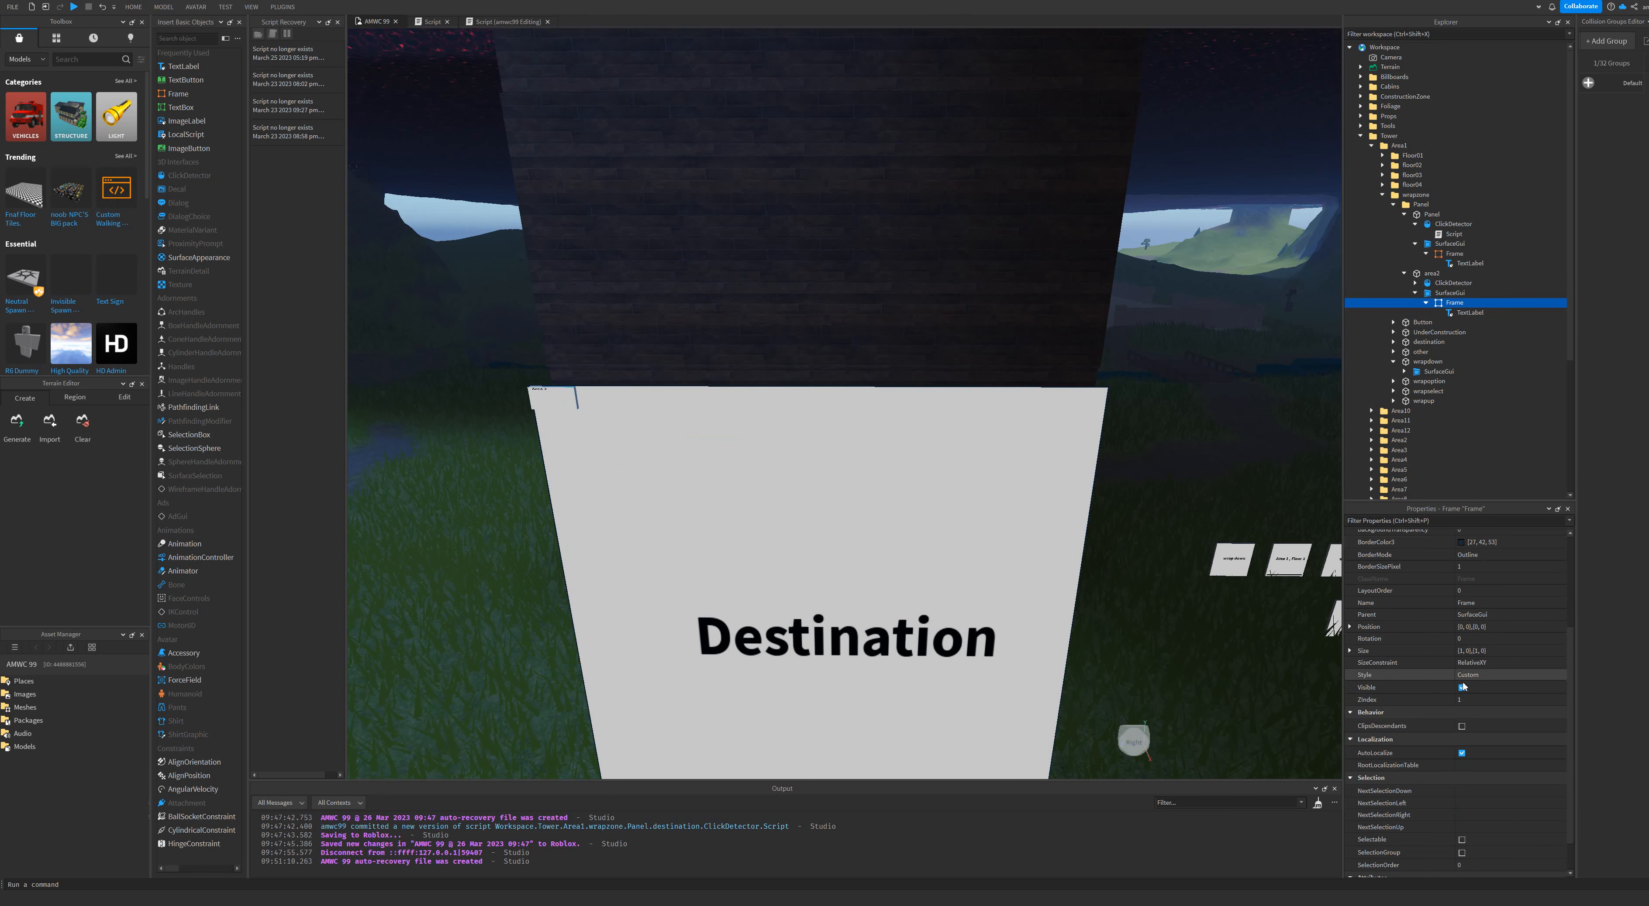
double_click(1474, 651)
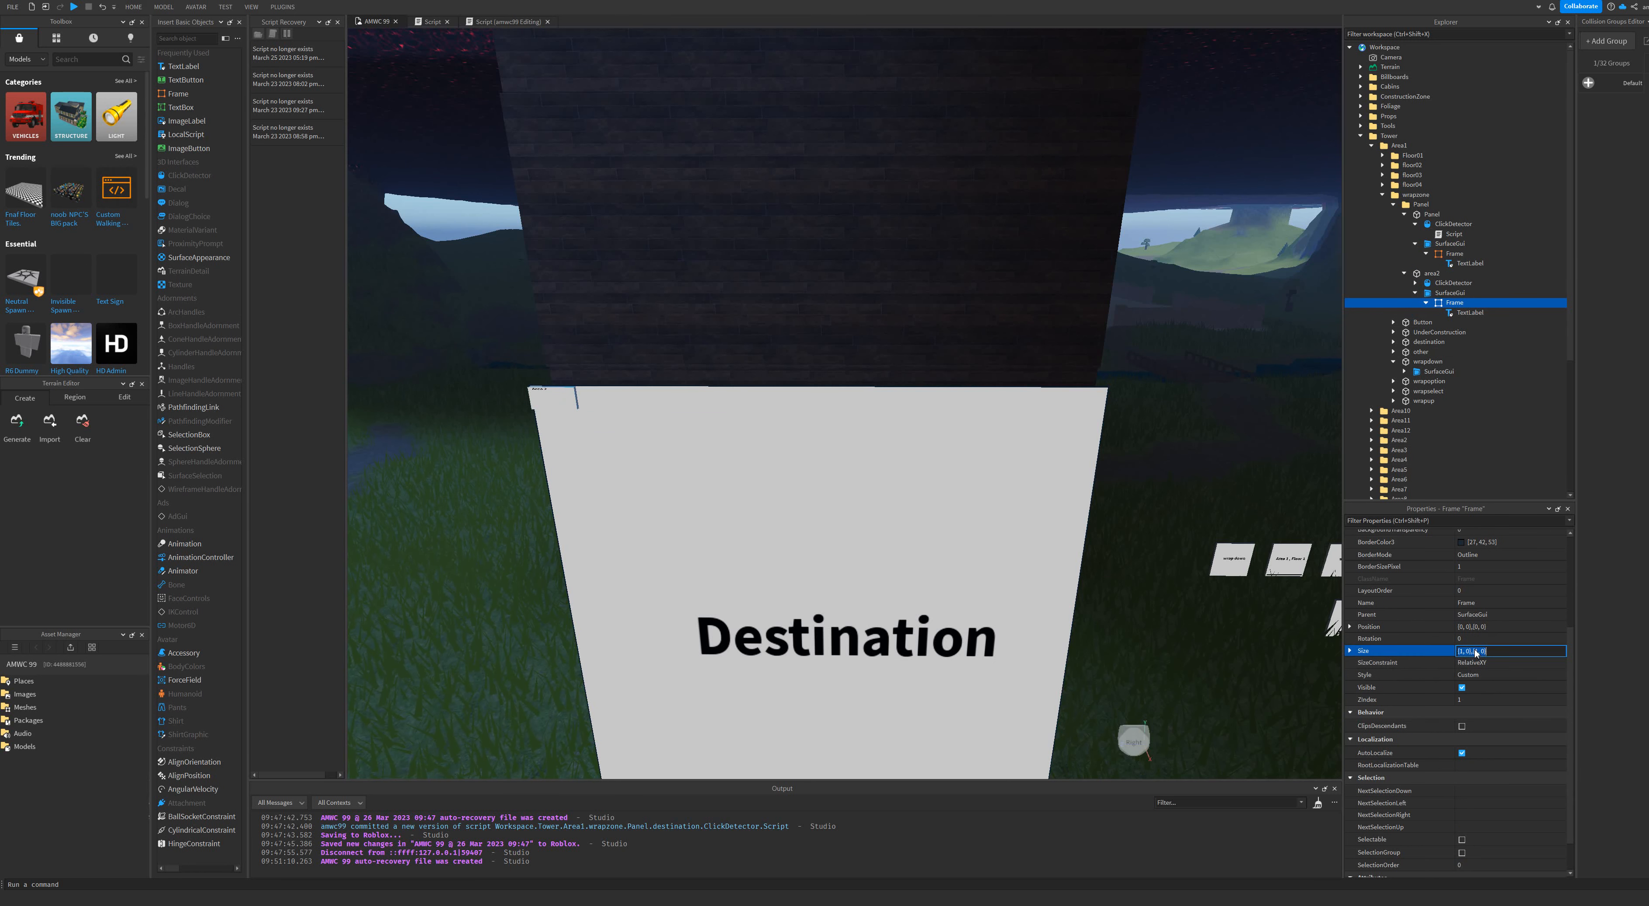
click(1349, 651)
click(1359, 663)
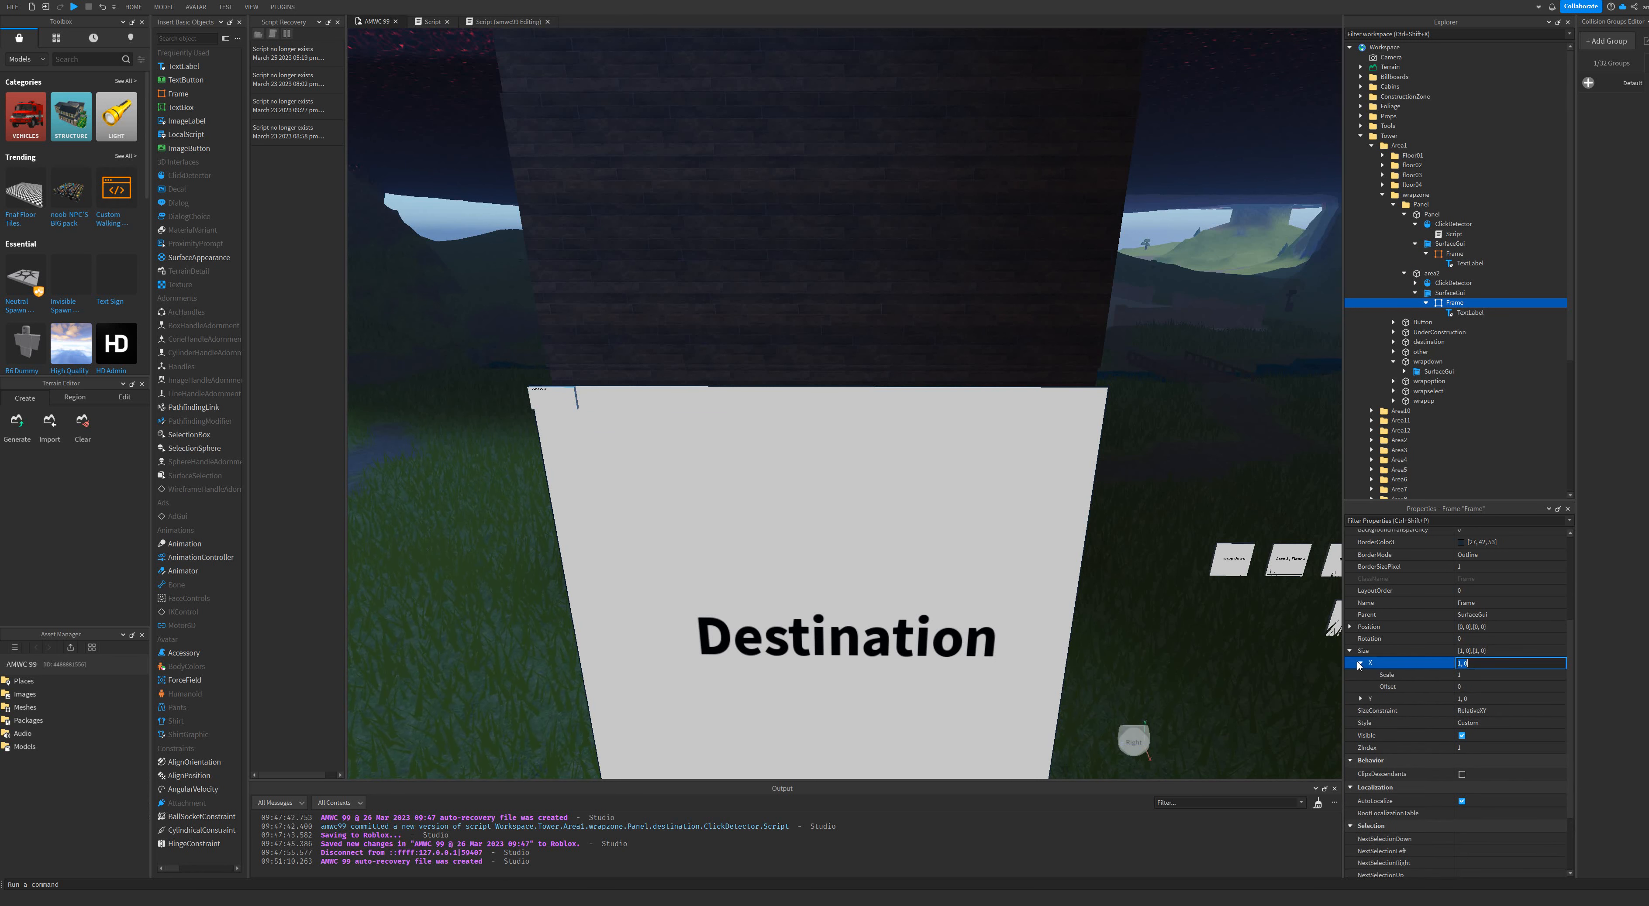
click(1360, 699)
click(1462, 675)
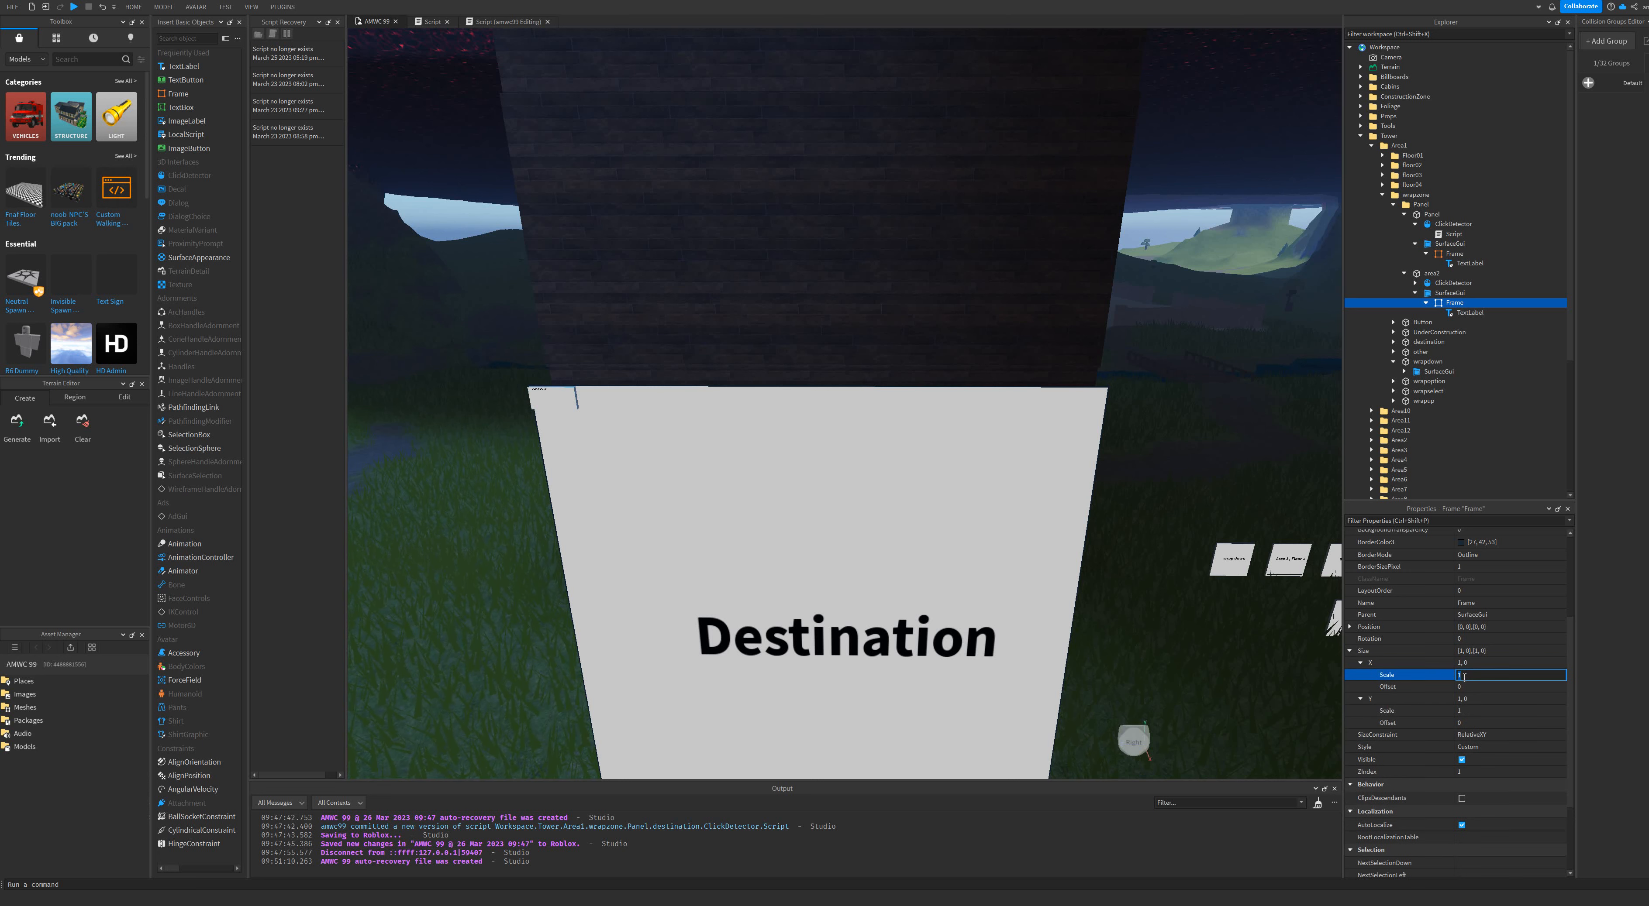
key(Return)
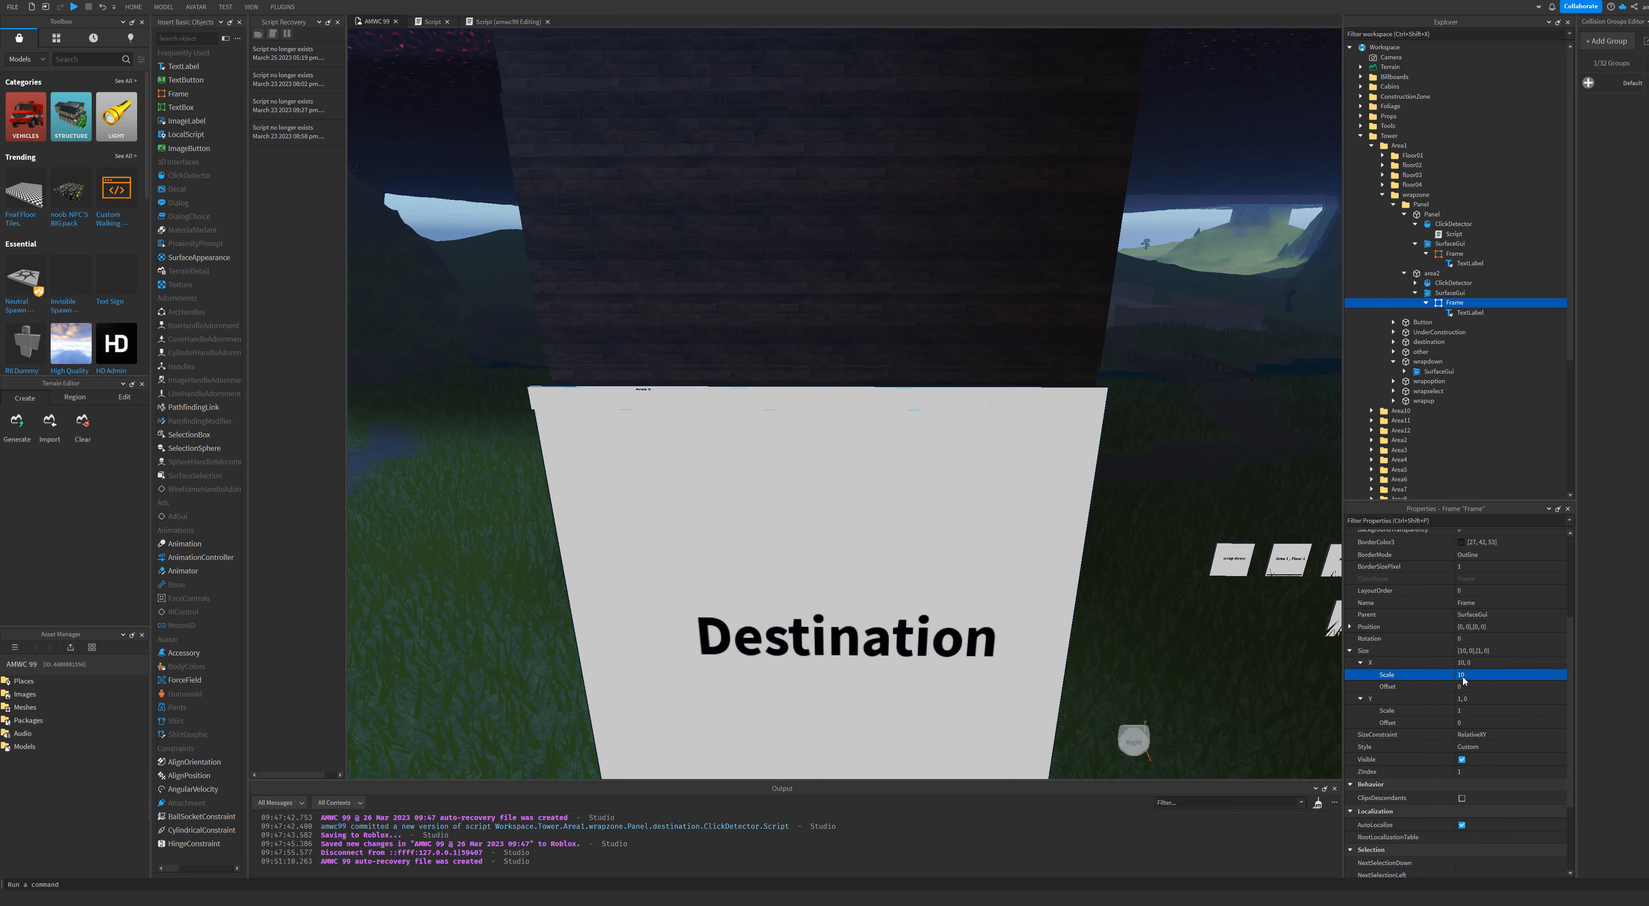
click(1462, 676)
key(BackSpace)
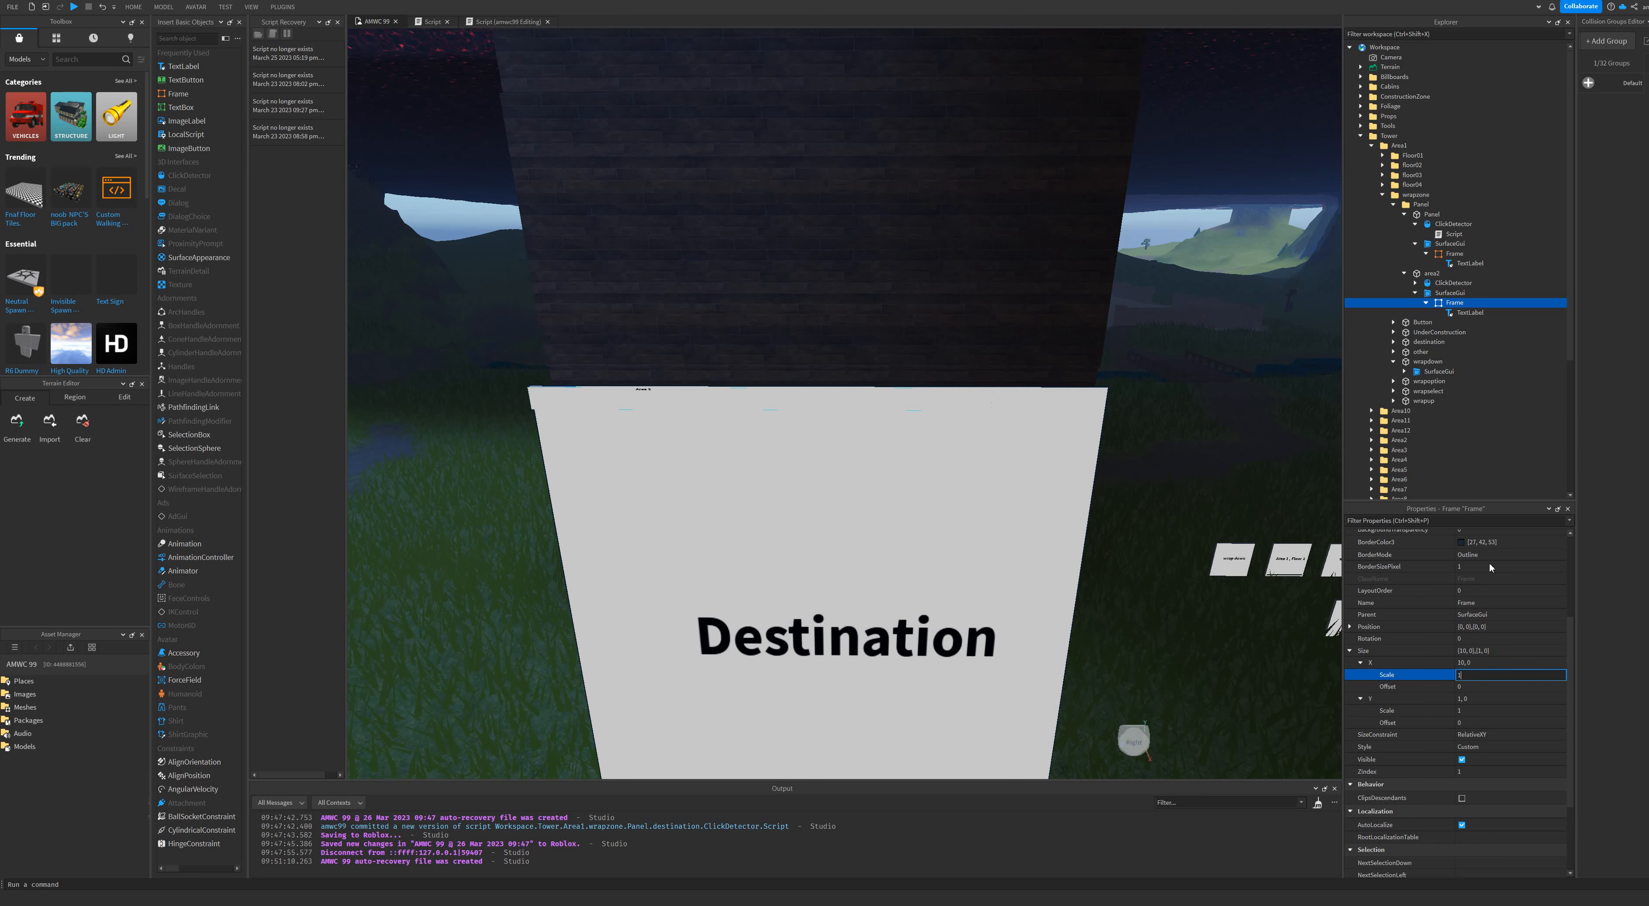
text(1)
Set the Area 2 label's Size scale to 1 in both X and Y.
click(1470, 312)
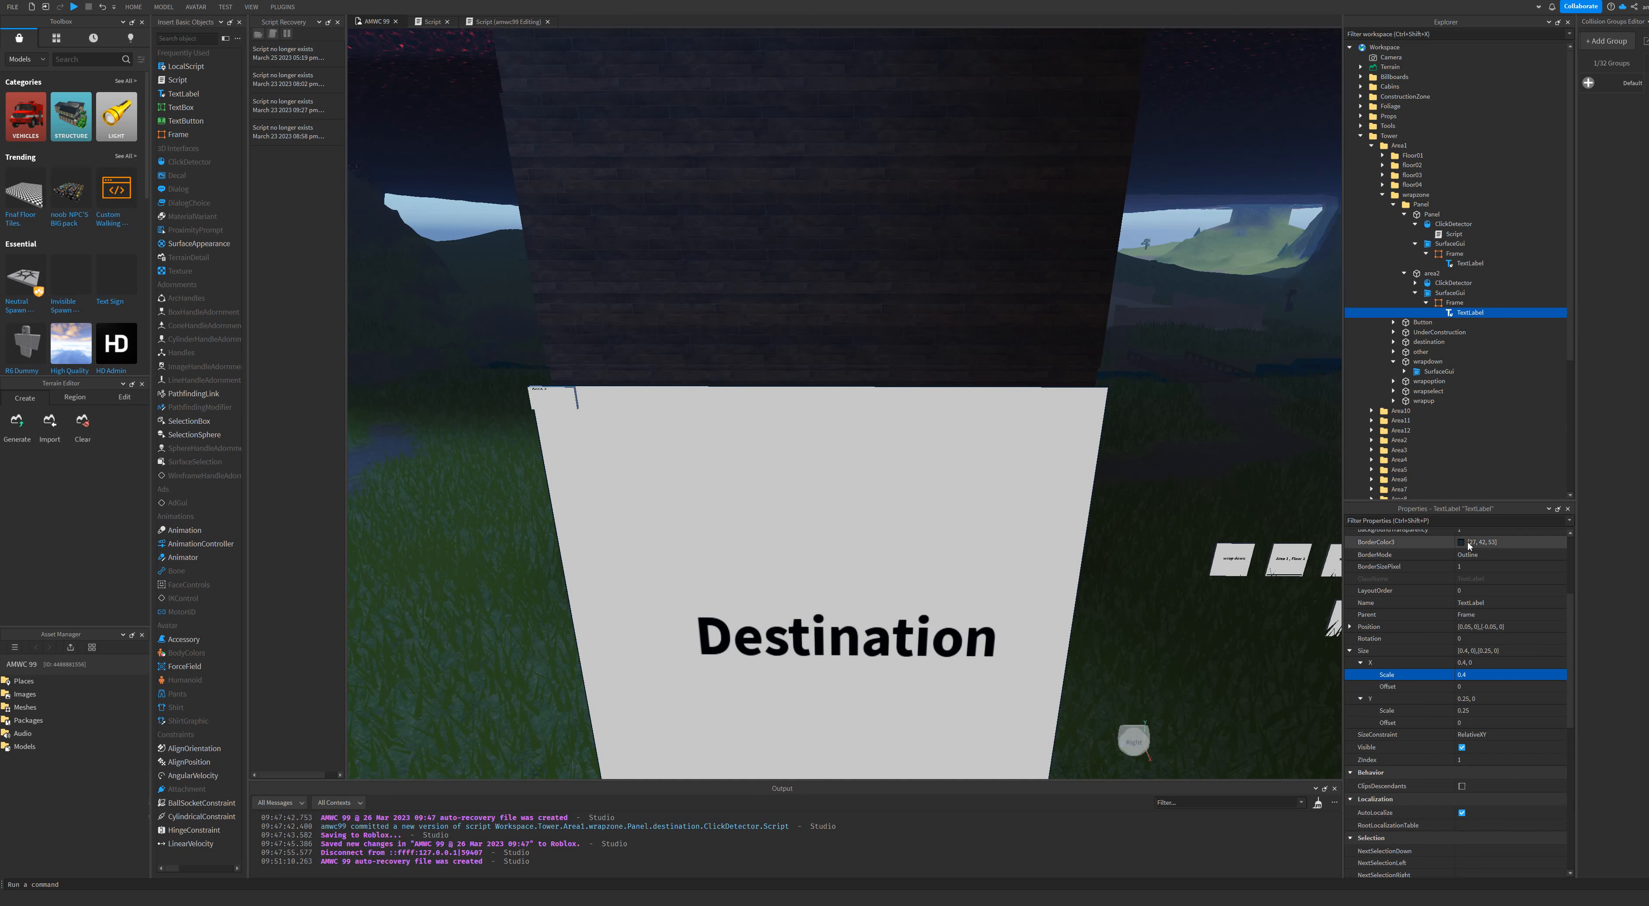
click(1477, 676)
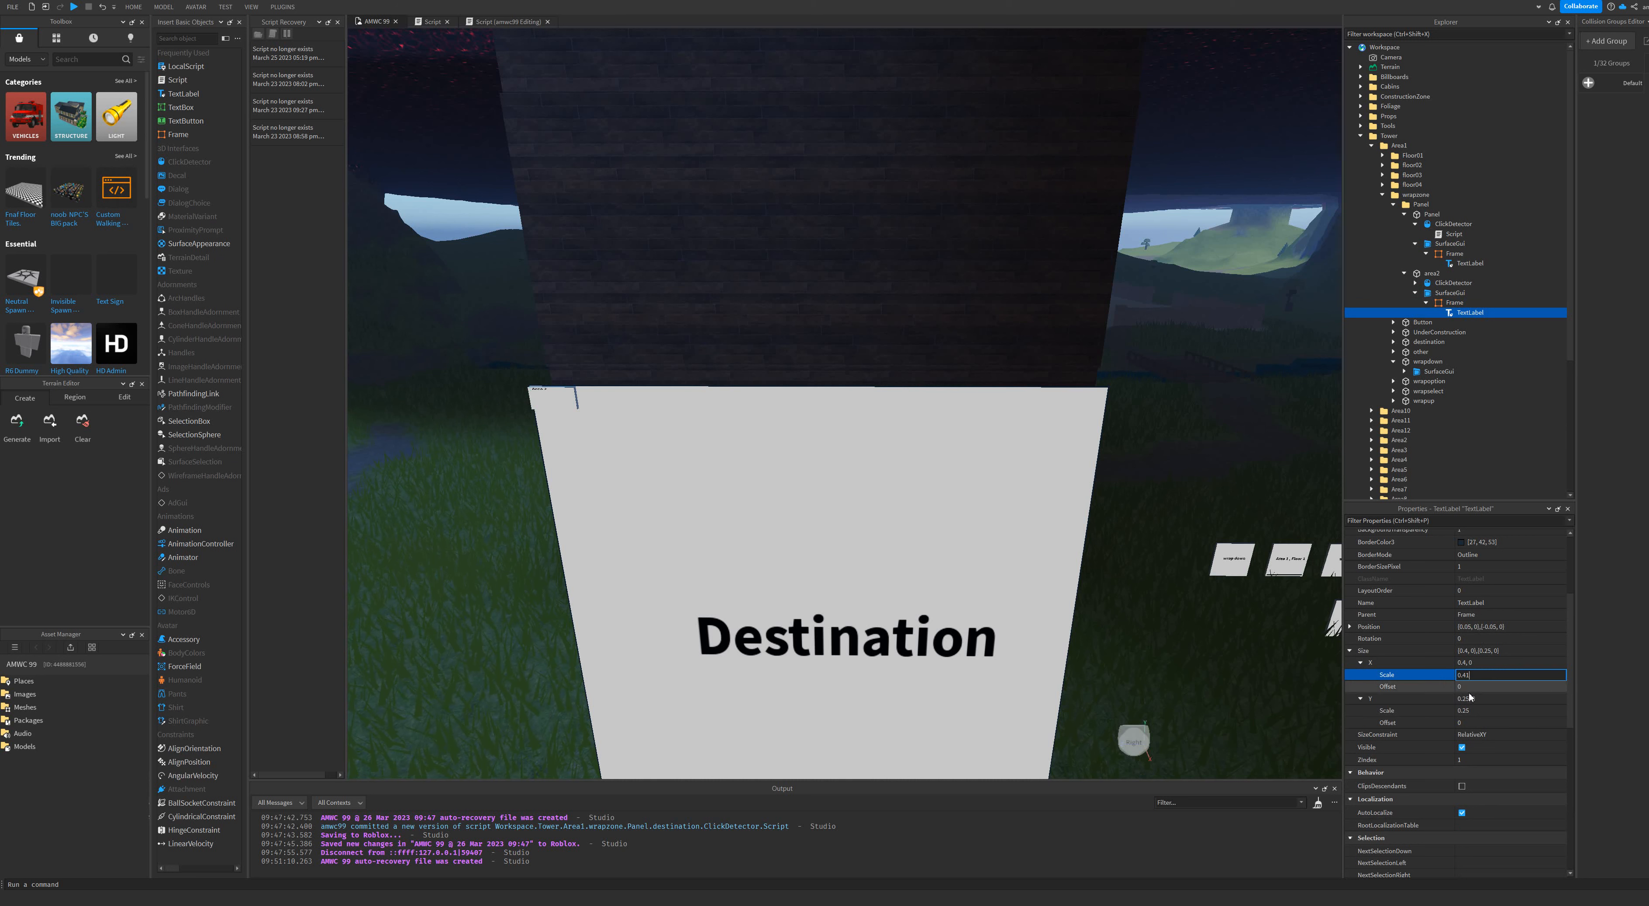
text(1)
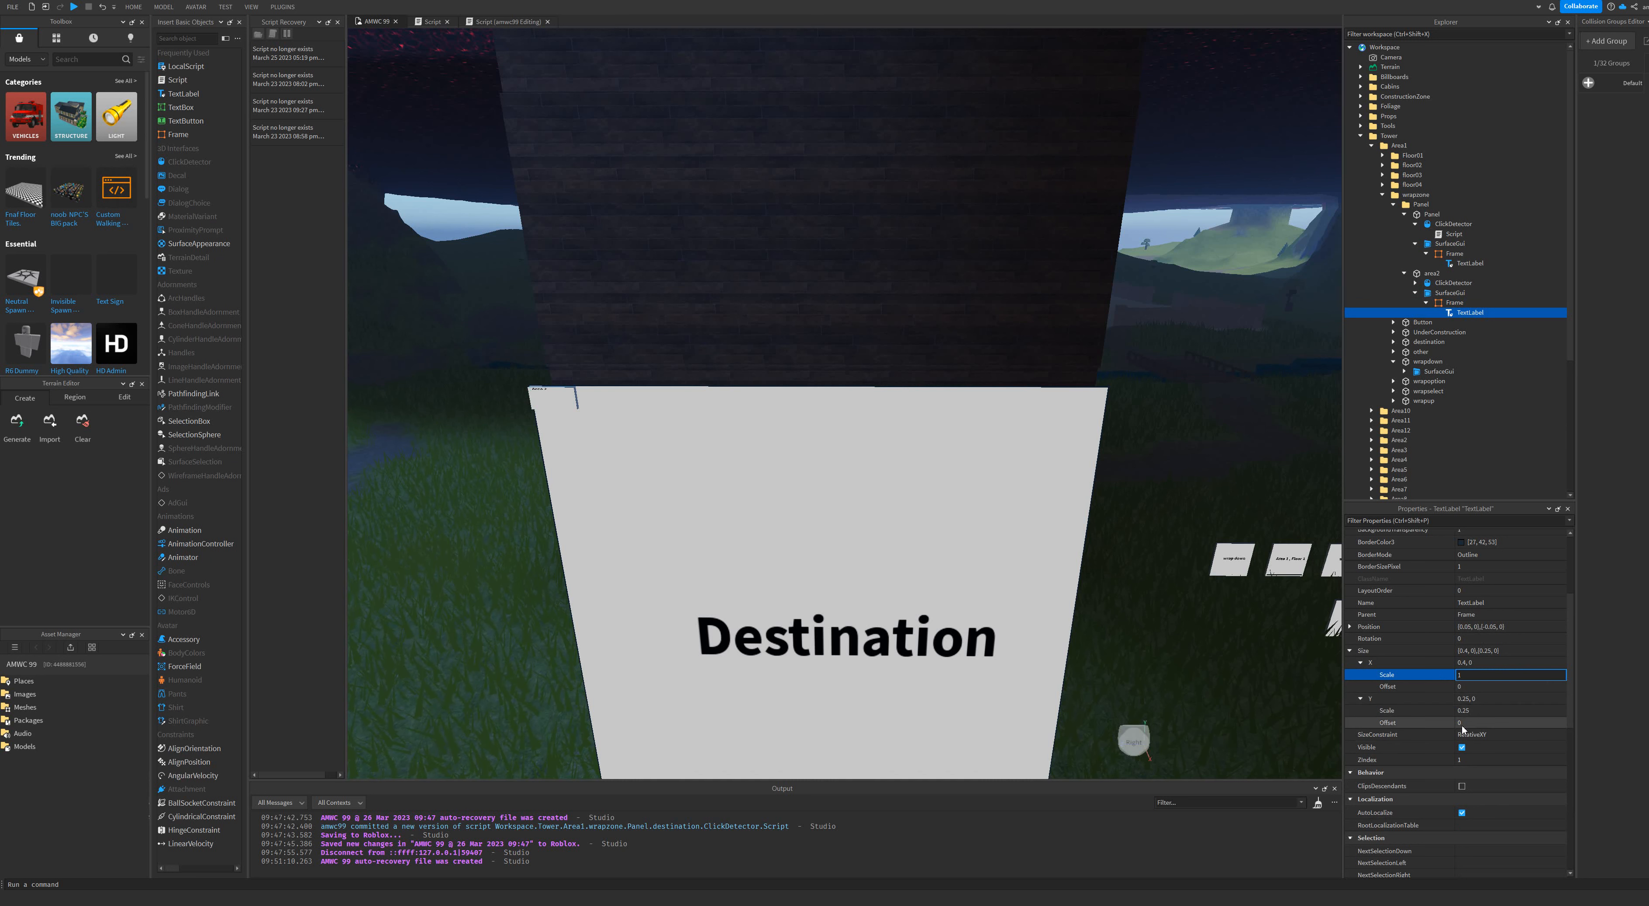
click(1465, 711)
text(1)
key(Return)
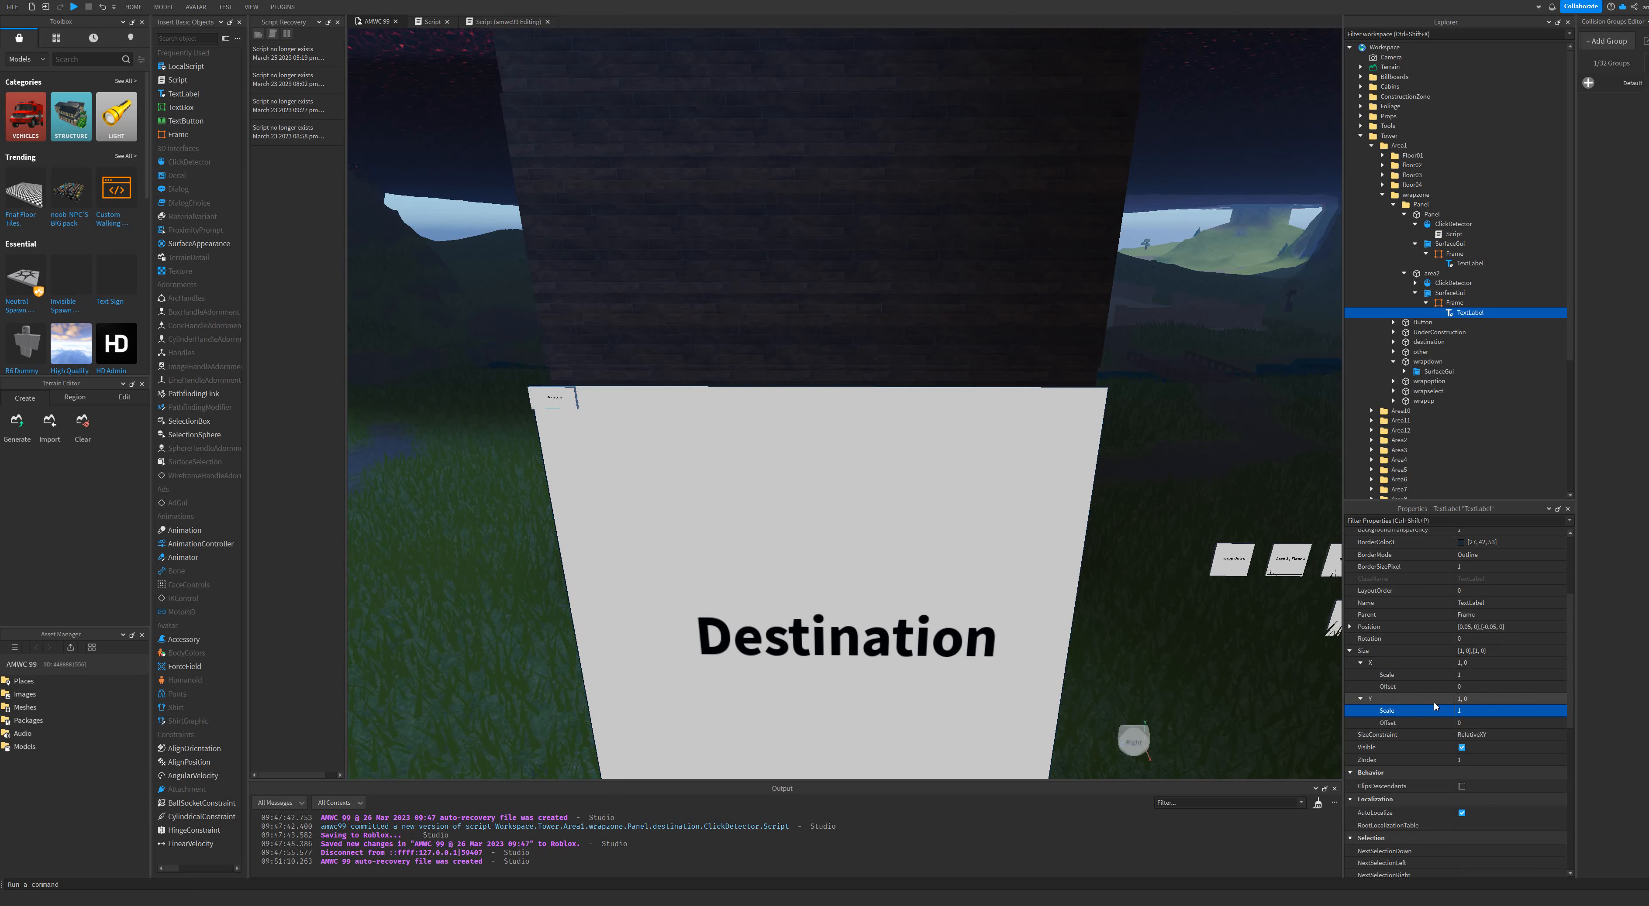
Try the XY option for the Area 2 label's AutomaticSize and return it to None.
scroll(1446, 701, up, 3)
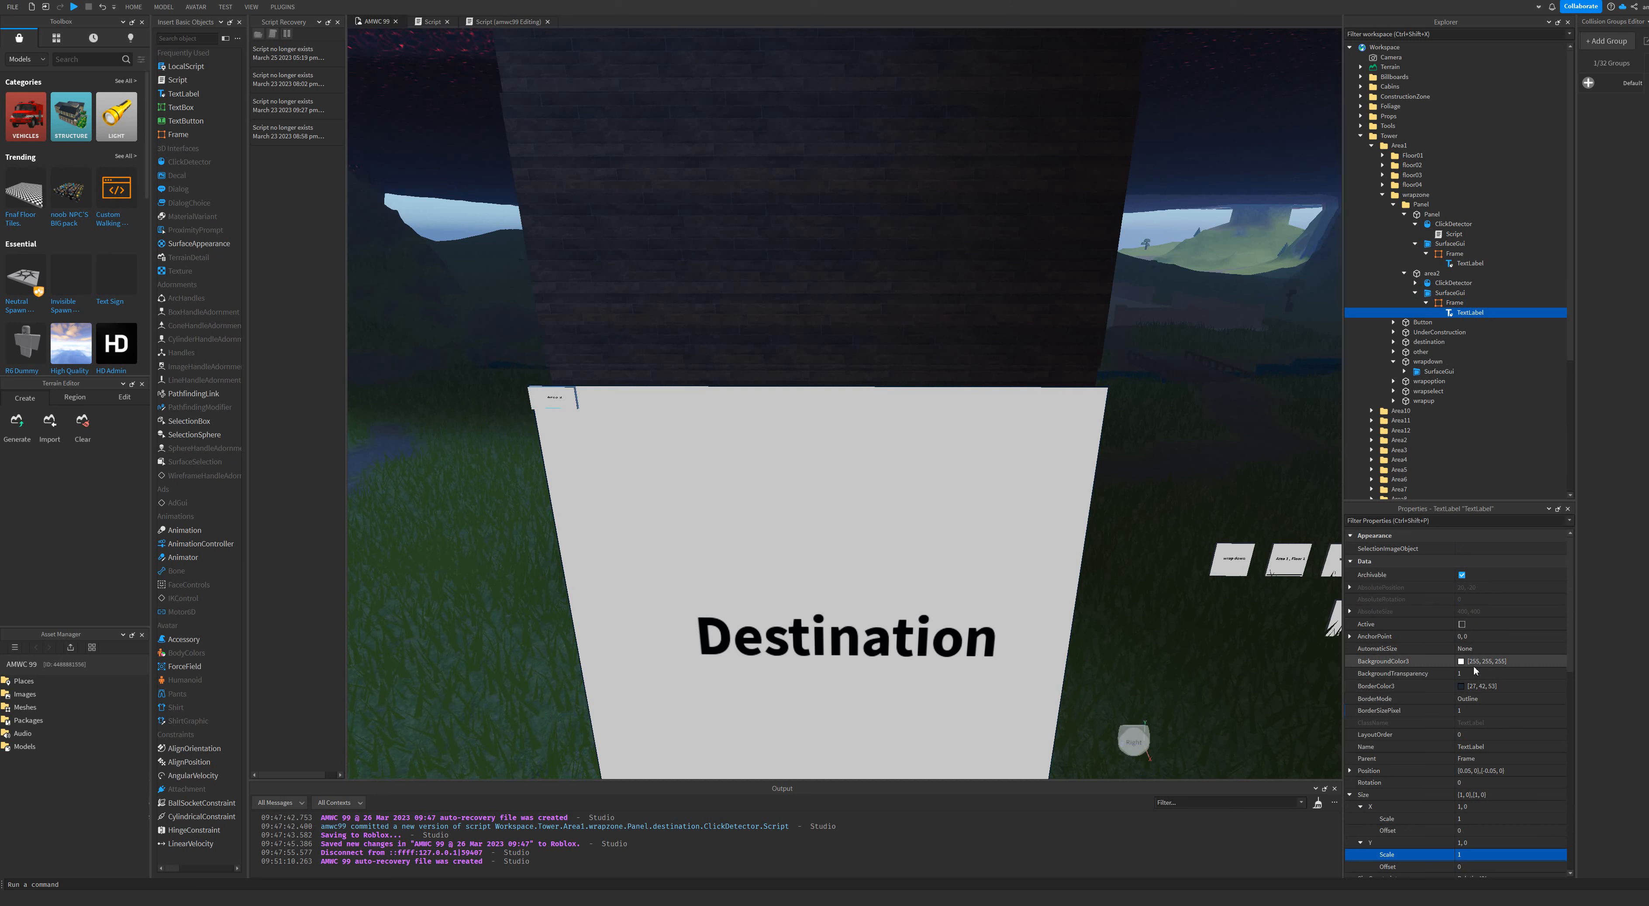
click(1464, 651)
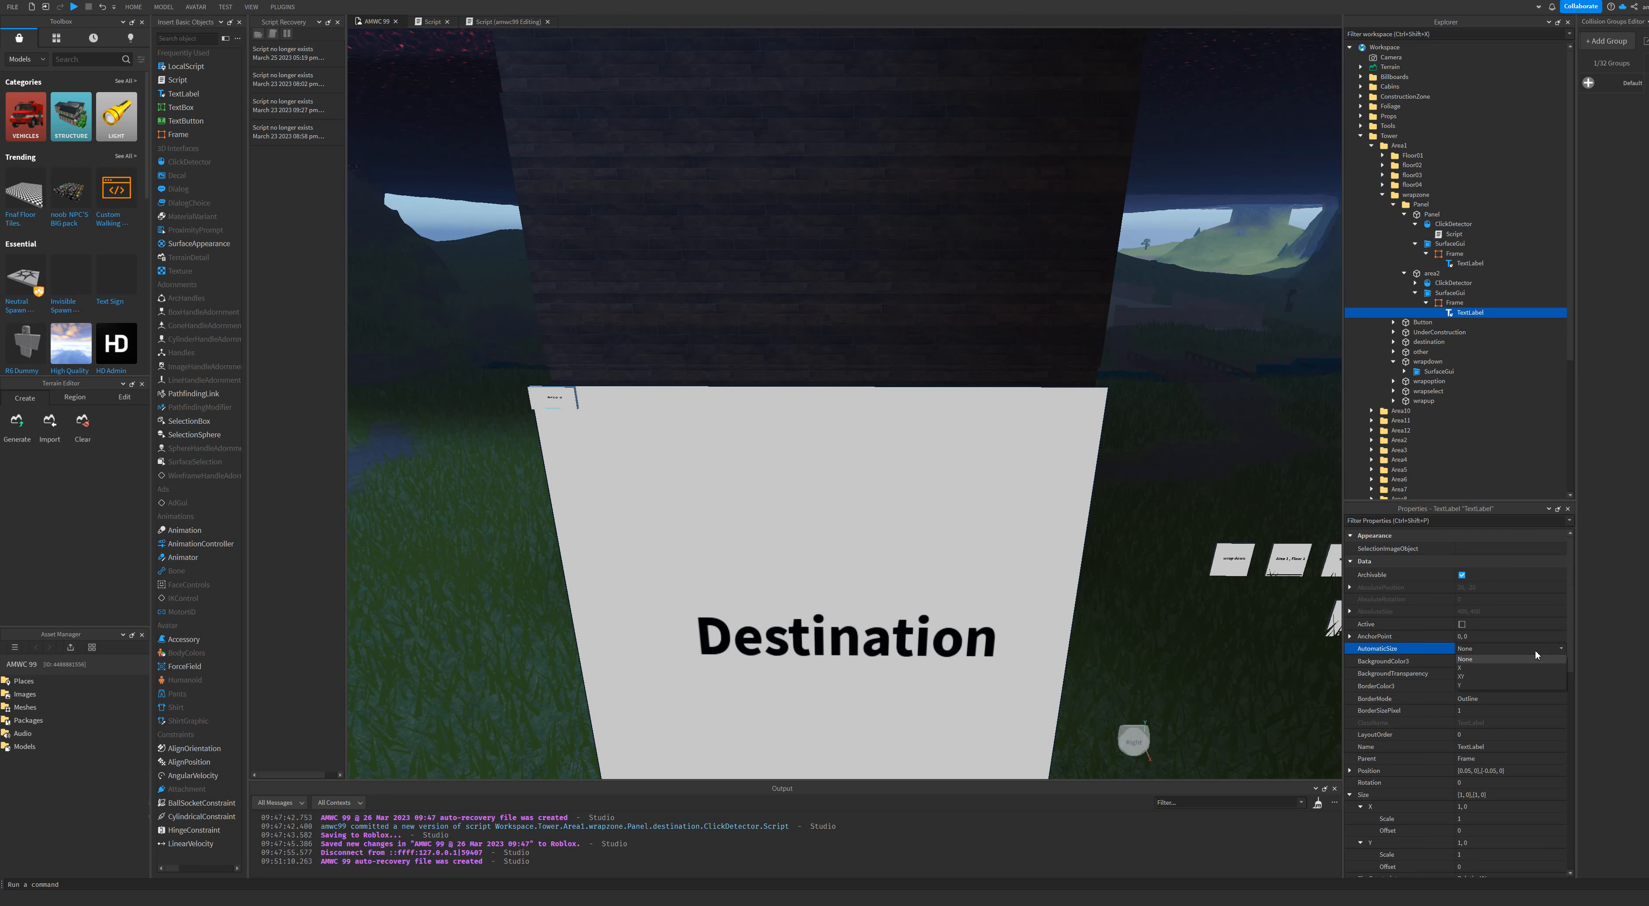
click(1518, 675)
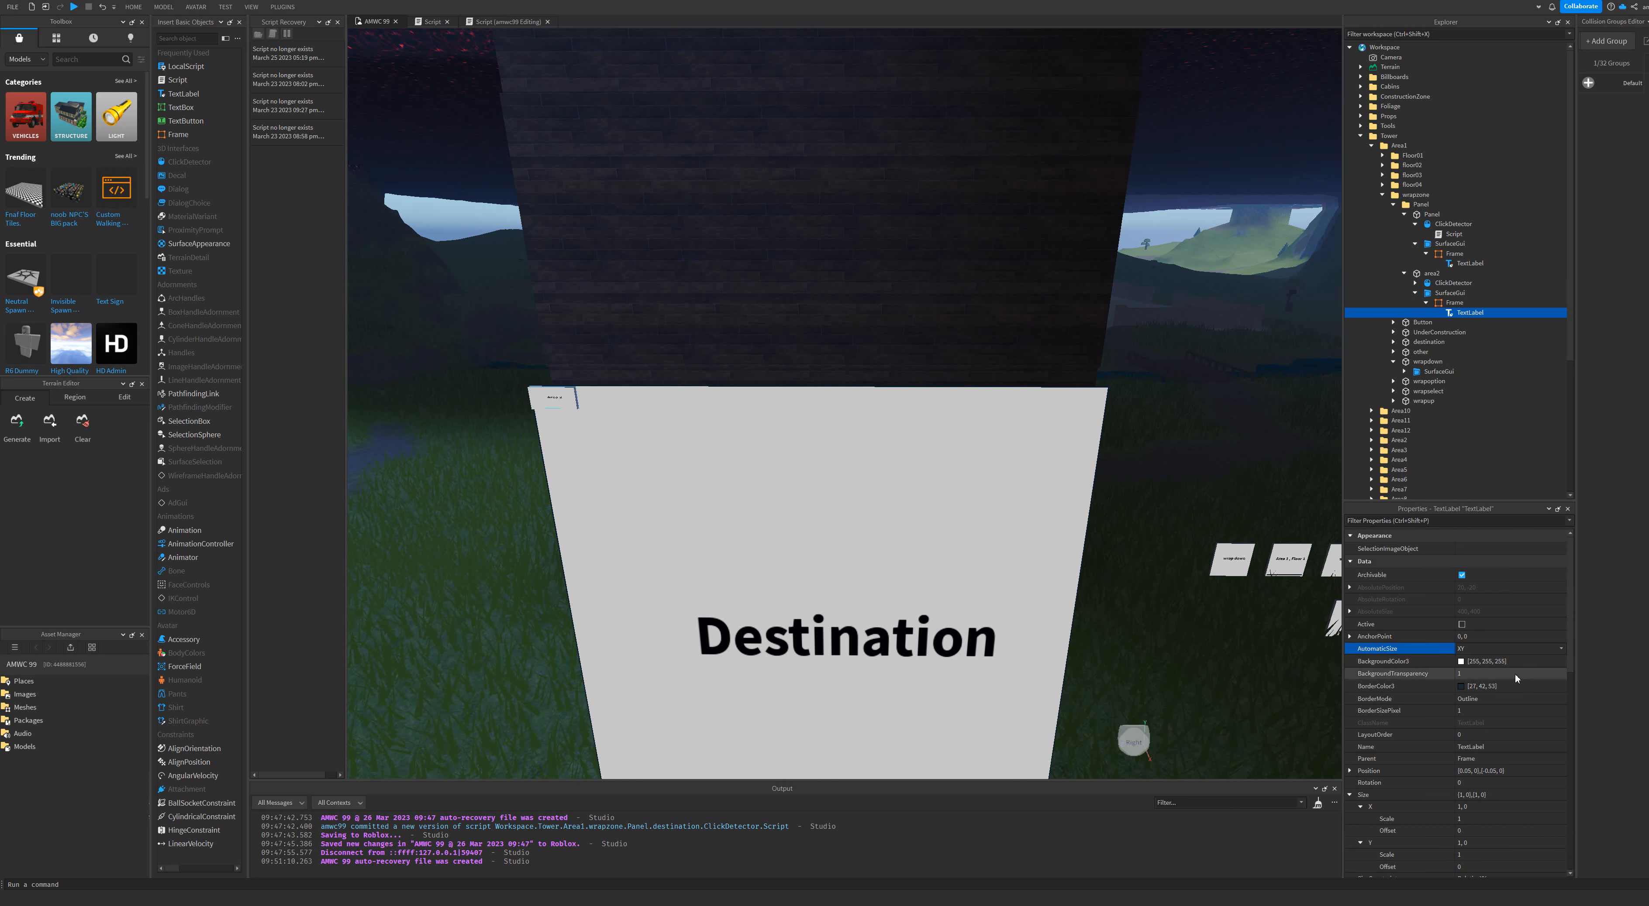
click(1501, 648)
click(1499, 657)
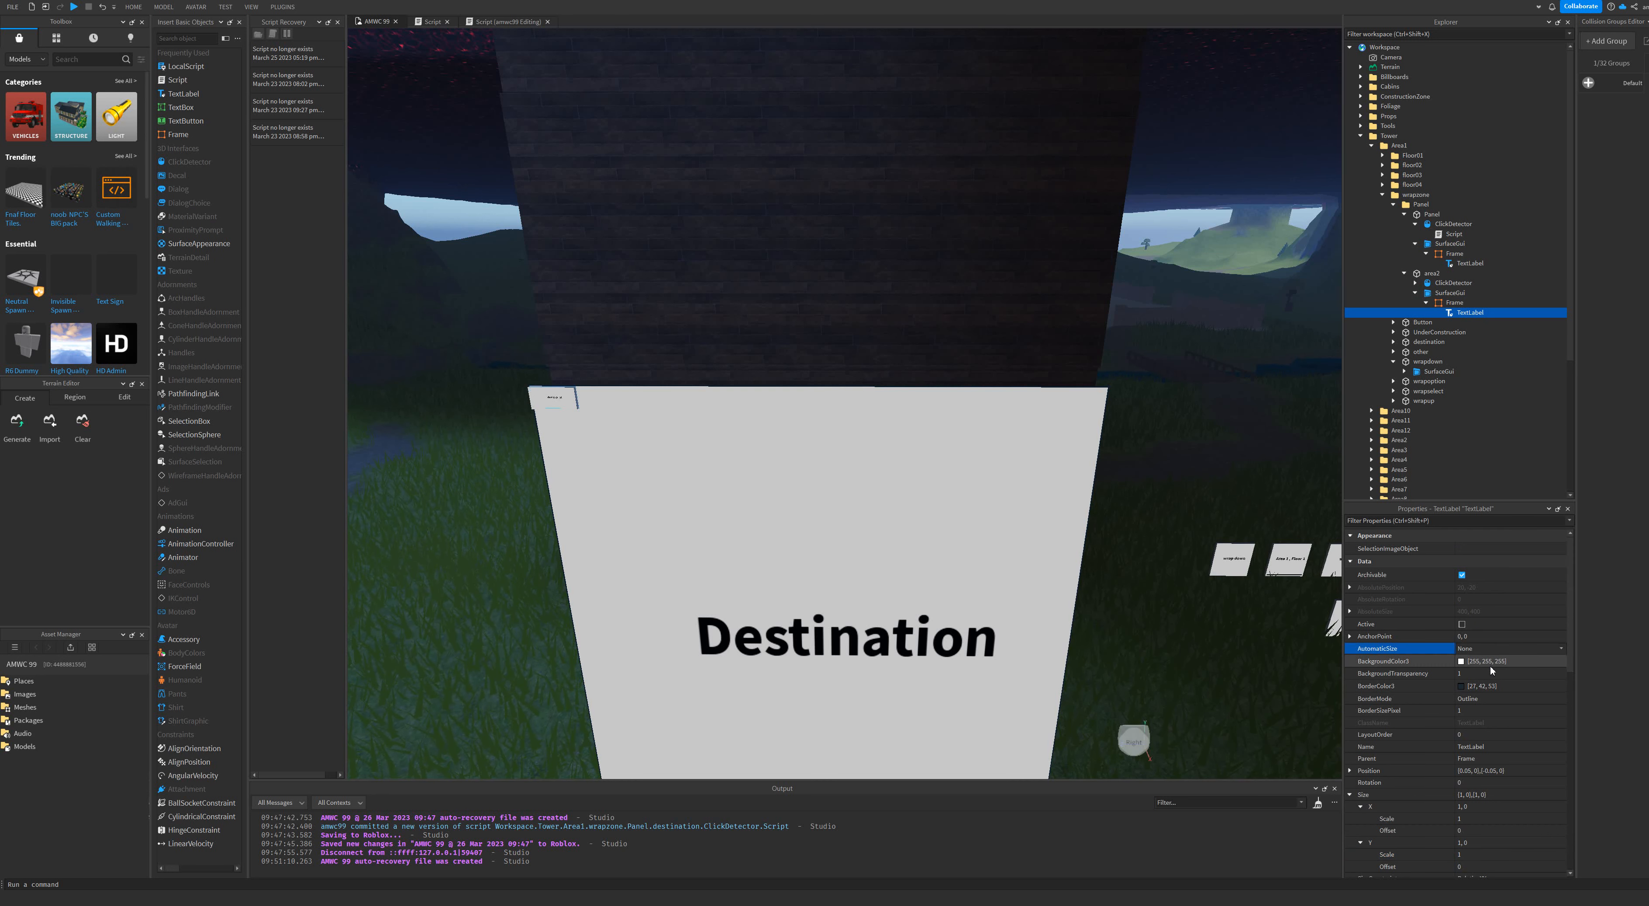
Change the Area 2 label's font face to Guru.
scroll(1472, 703, down, 2)
scroll(1472, 705, down, 4)
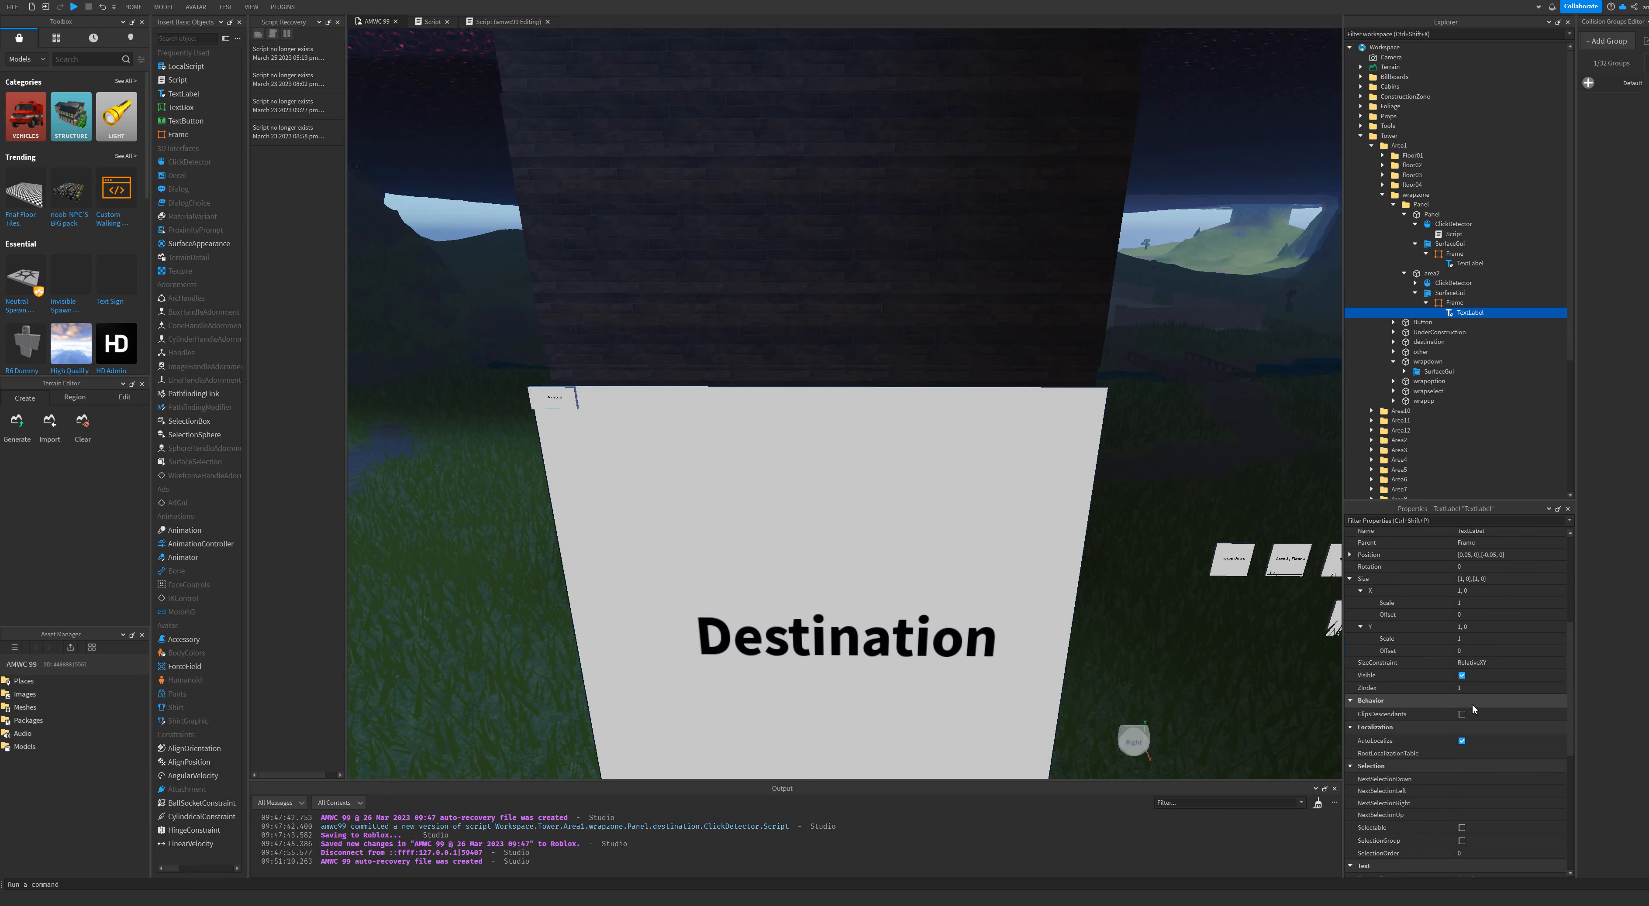
scroll(1472, 708, down, 4)
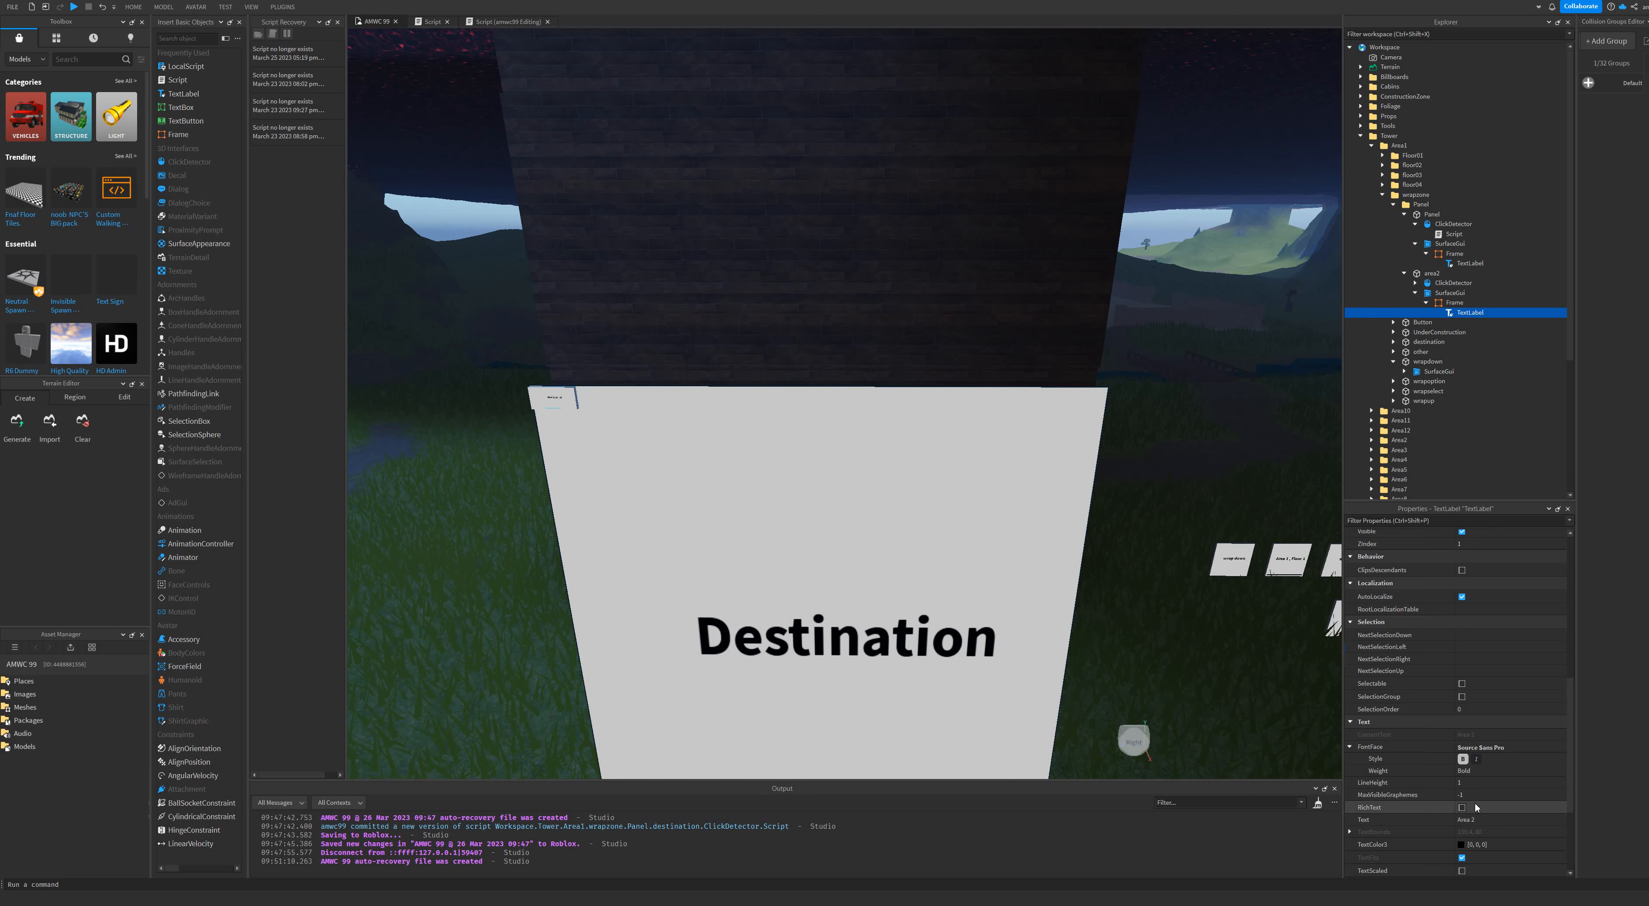
scroll(1474, 804, down, 2)
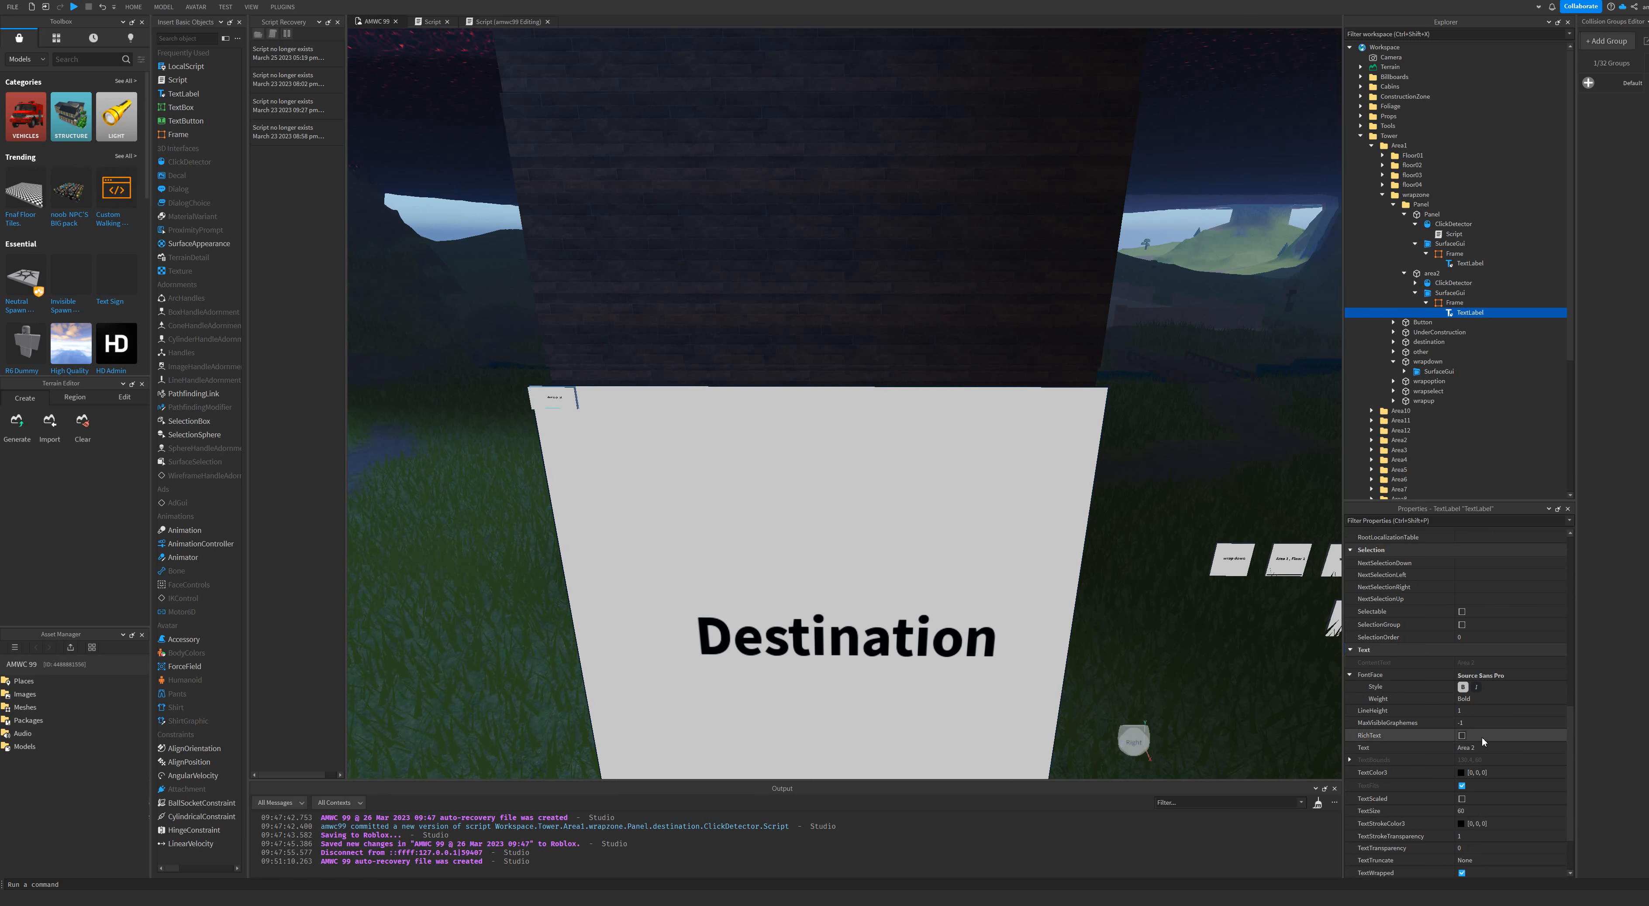
click(1496, 676)
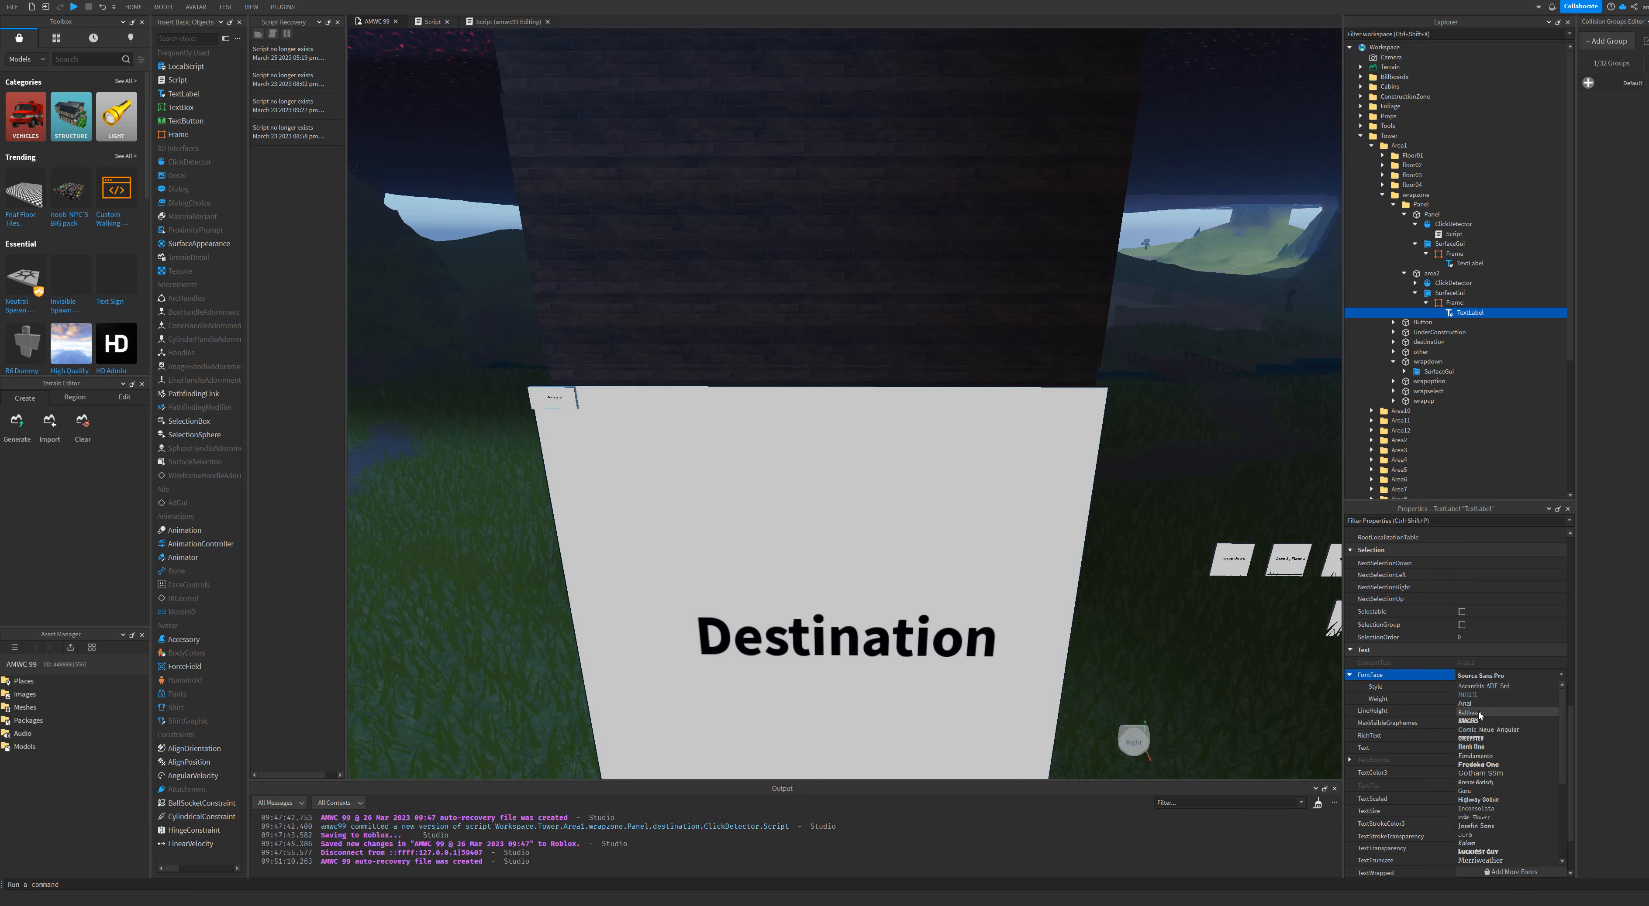
click(1475, 677)
click(1476, 677)
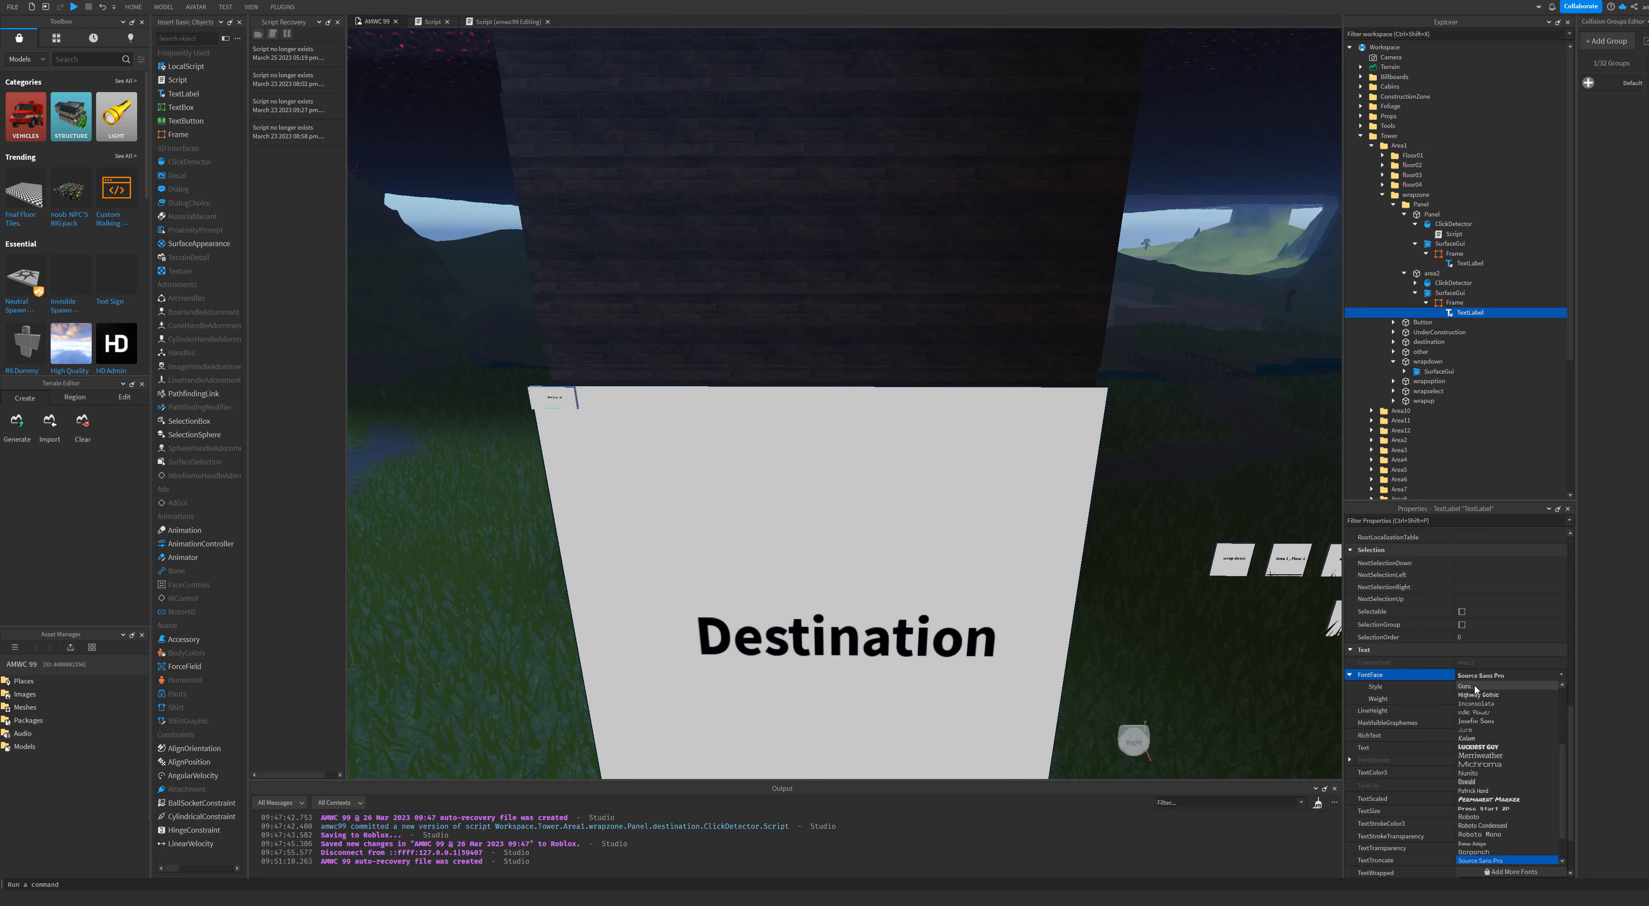
click(1475, 685)
Set the Area 2 label's font weight to Regular.
click(1423, 696)
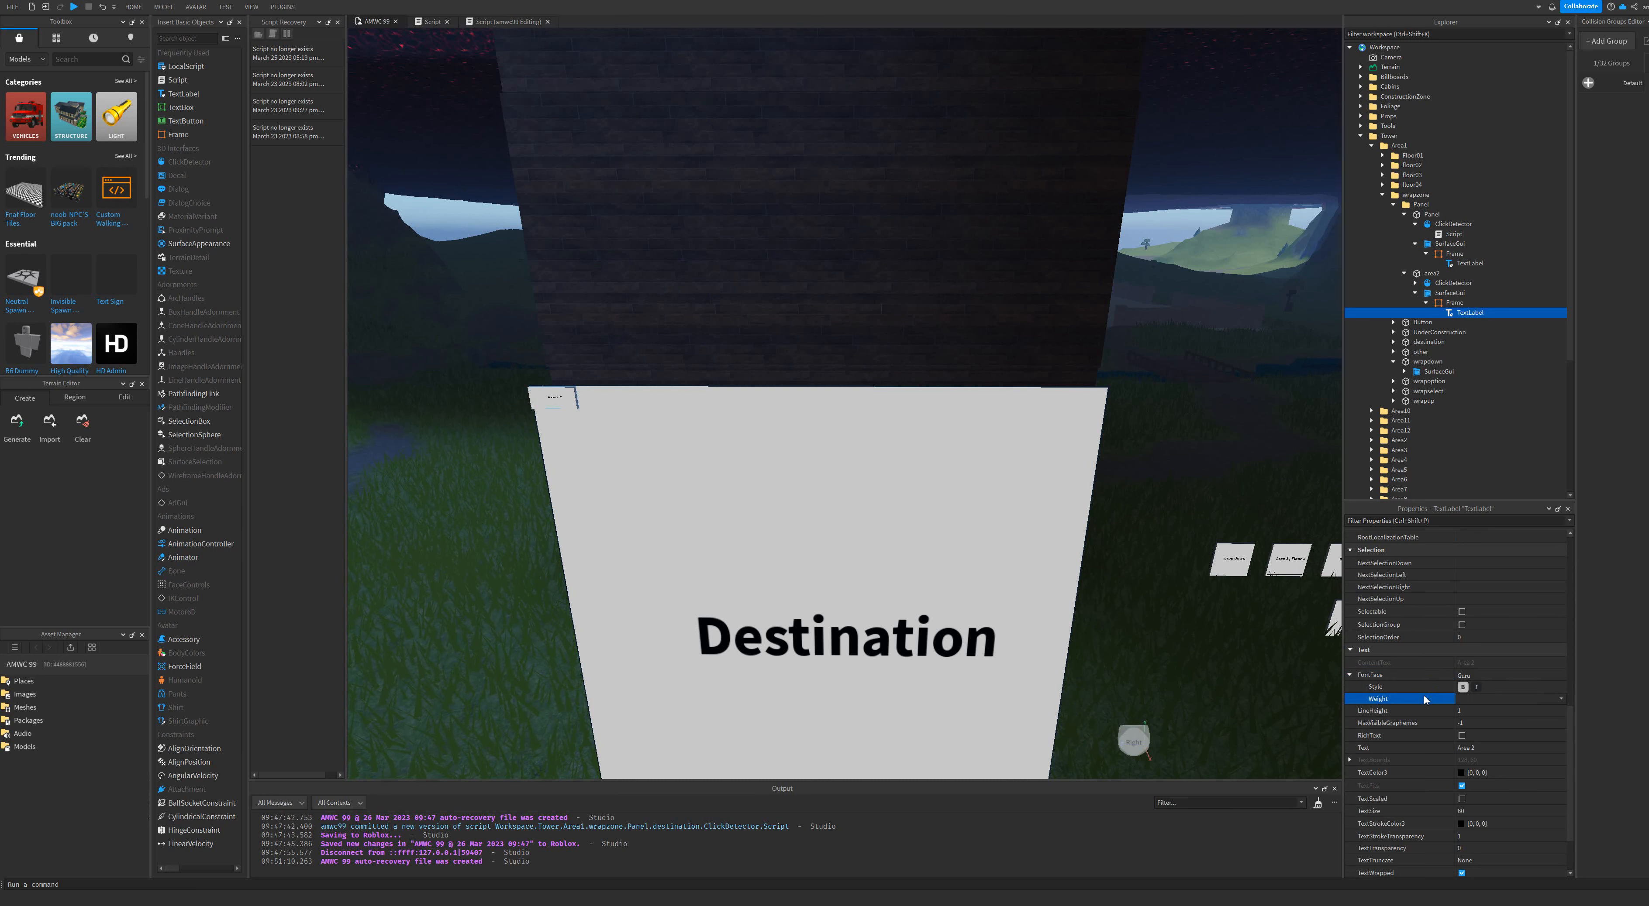
click(1483, 698)
click(1483, 710)
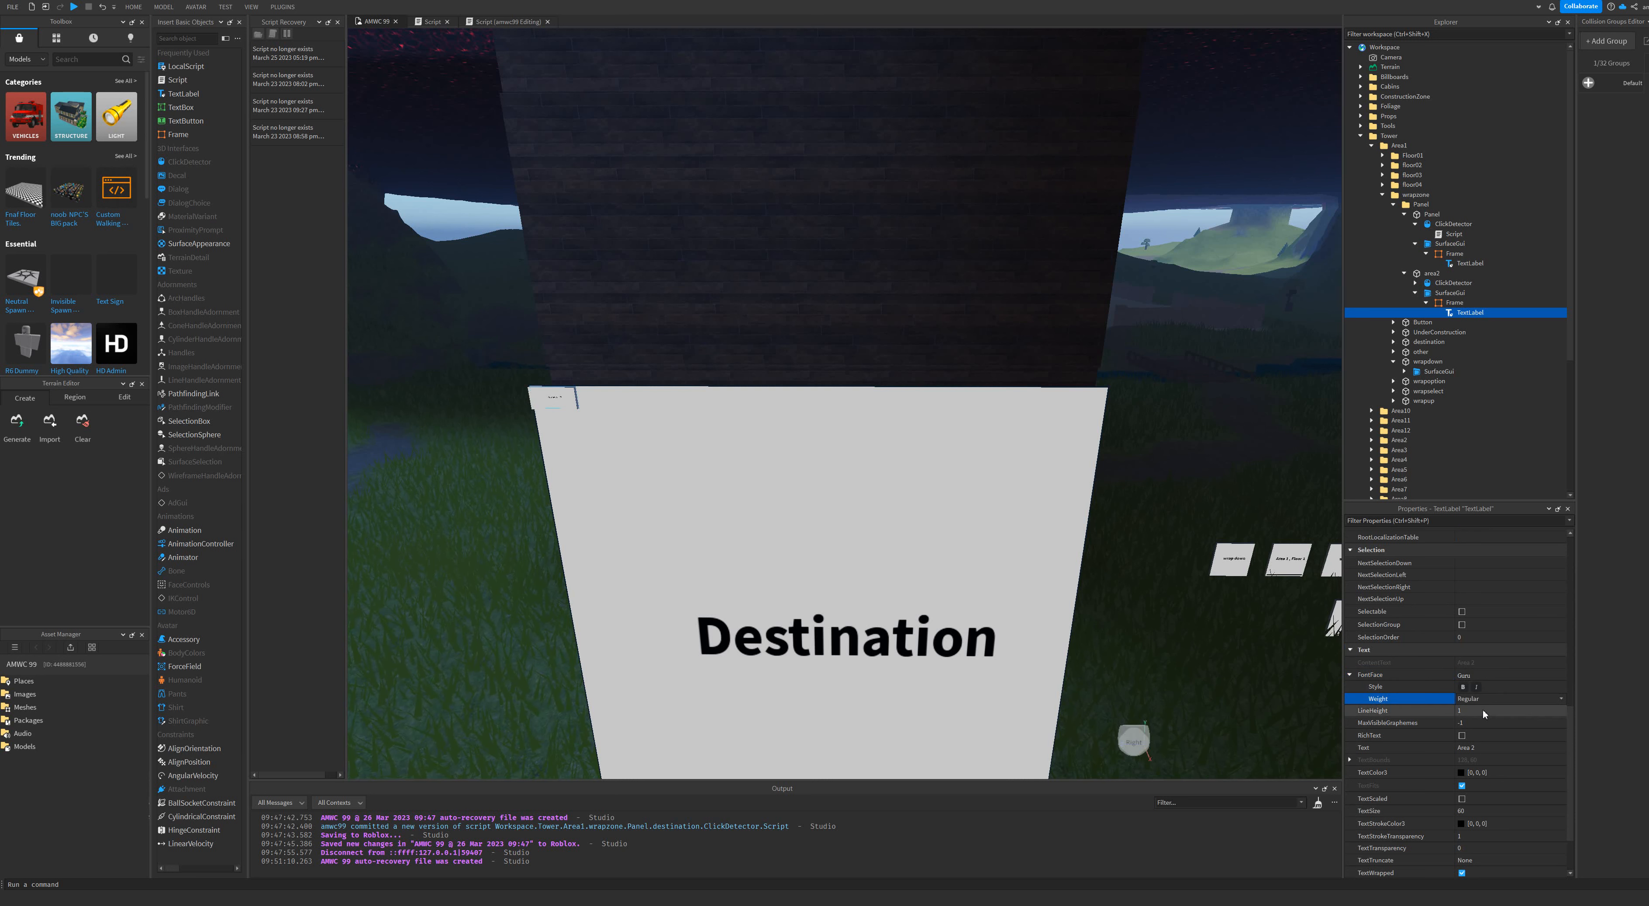
click(1482, 699)
click(1482, 709)
Adjust the Area 2 label's LineHeight and turn on RichText with MaxVisibleGraphemes set to 1.
click(1481, 711)
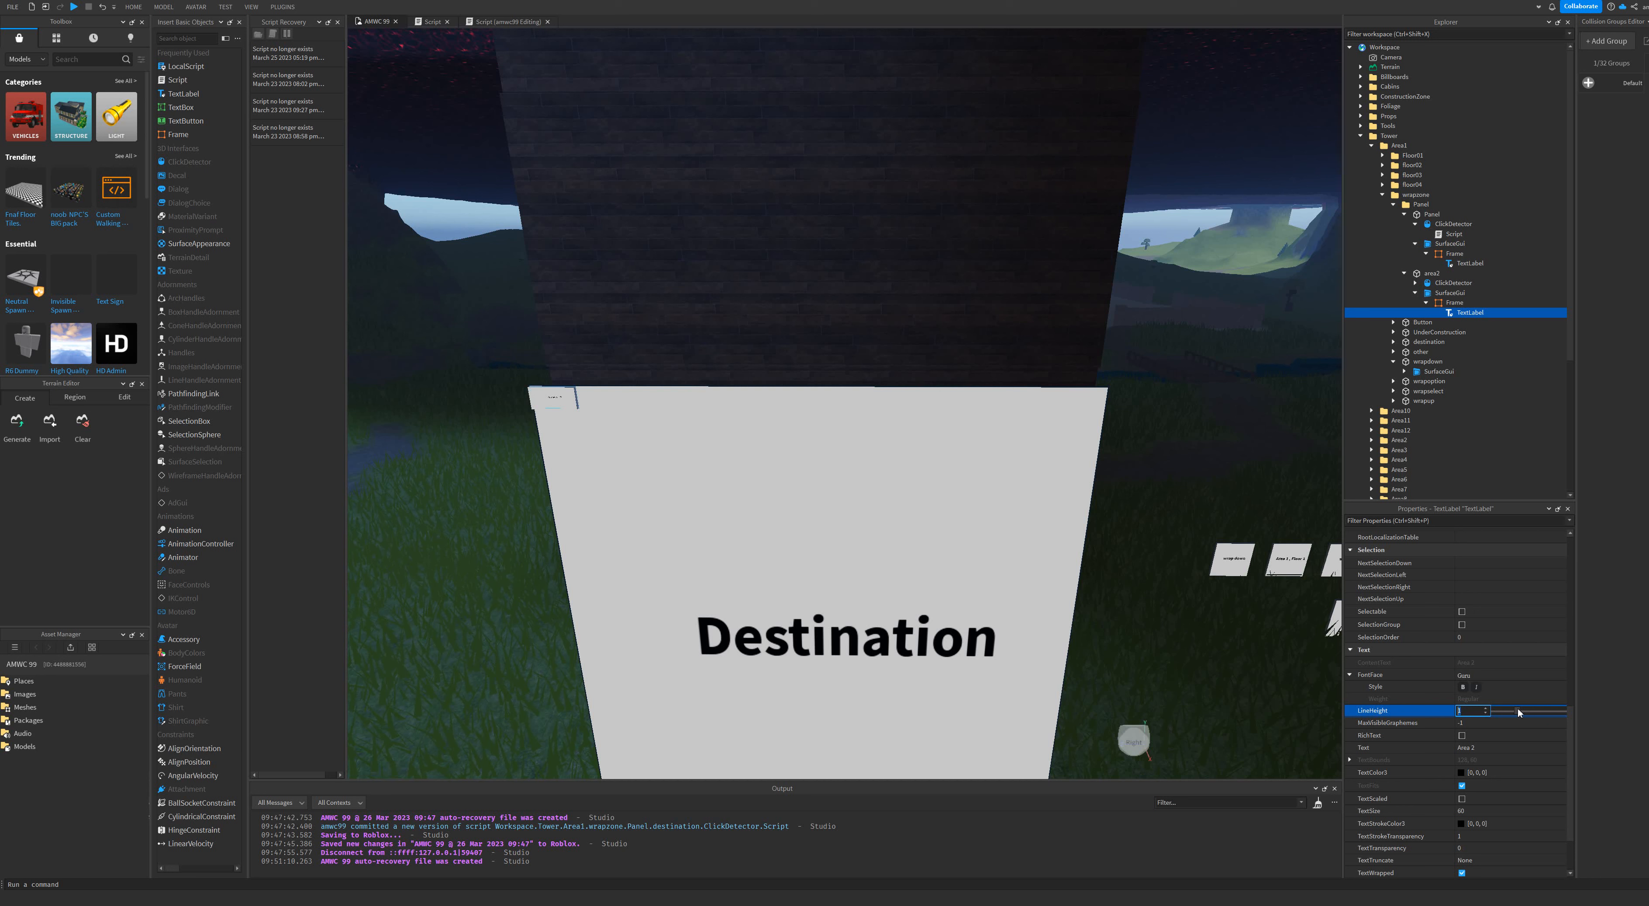
drag(1518, 712, 1533, 721)
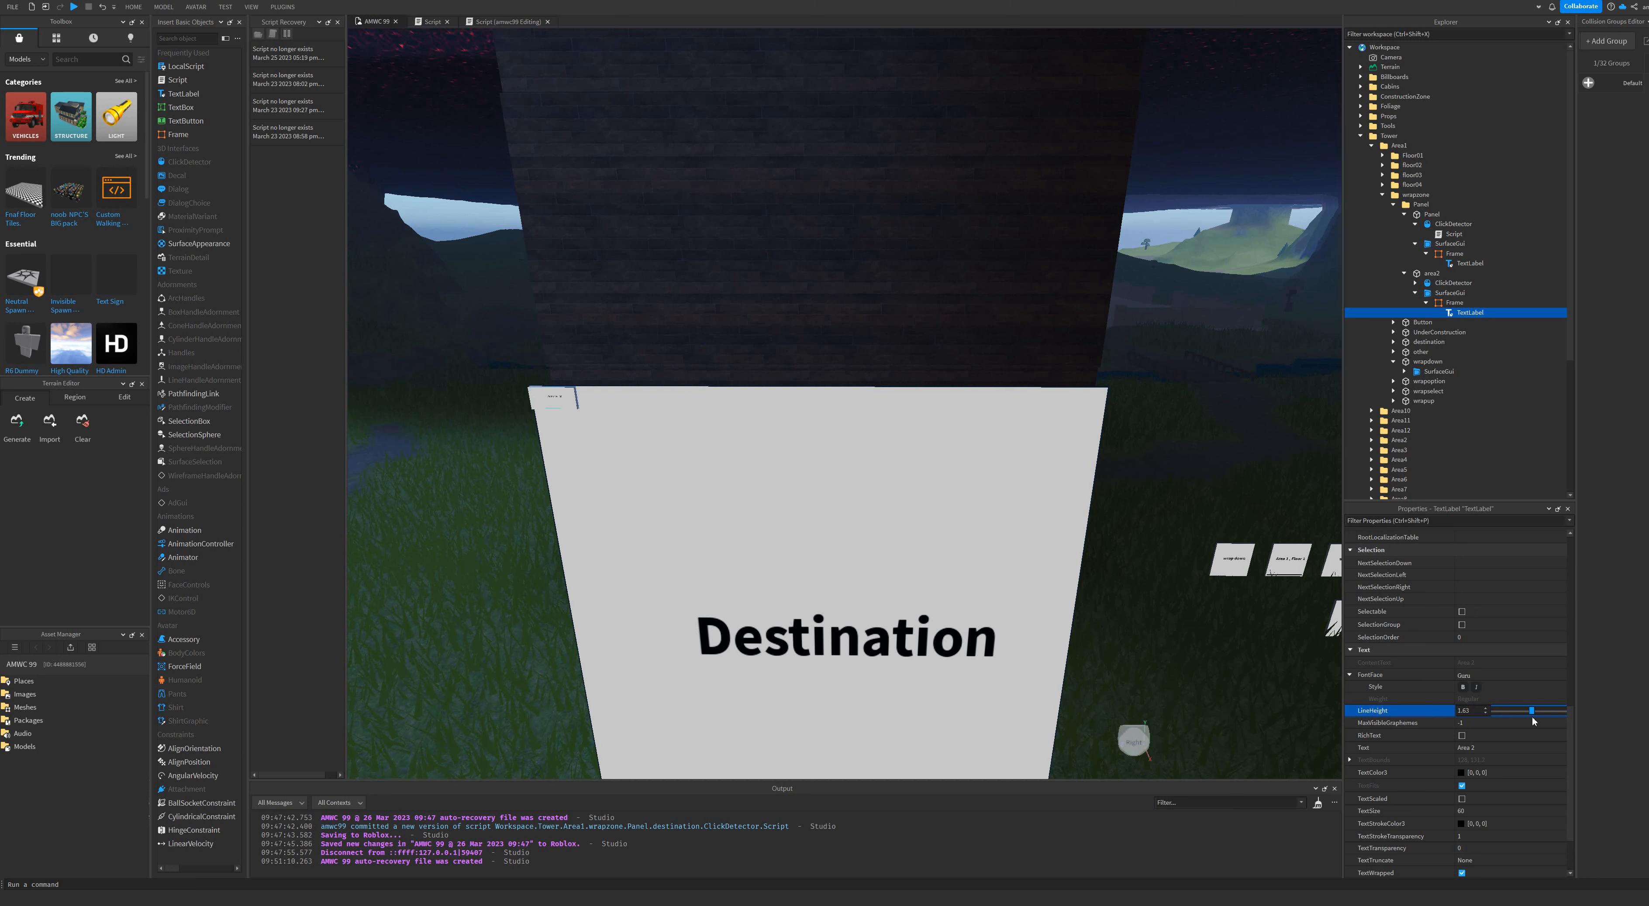
click(1488, 731)
click(1487, 722)
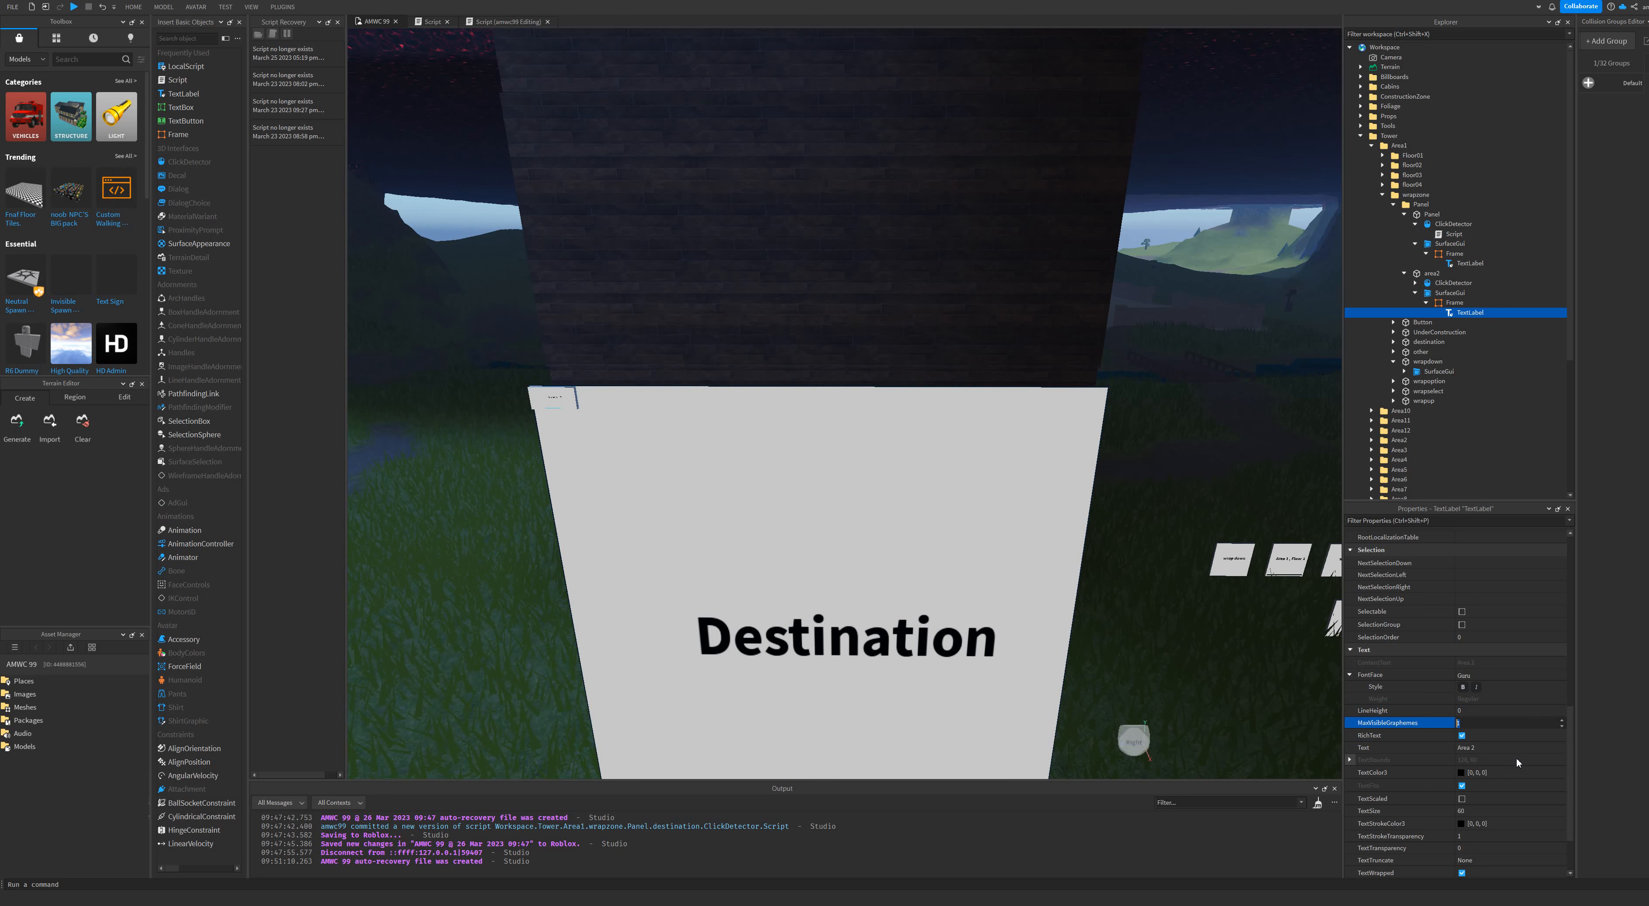
Enable TextScaled on the Area 2 label and set its Size Y scale to 0.5.
click(1509, 803)
click(1509, 803)
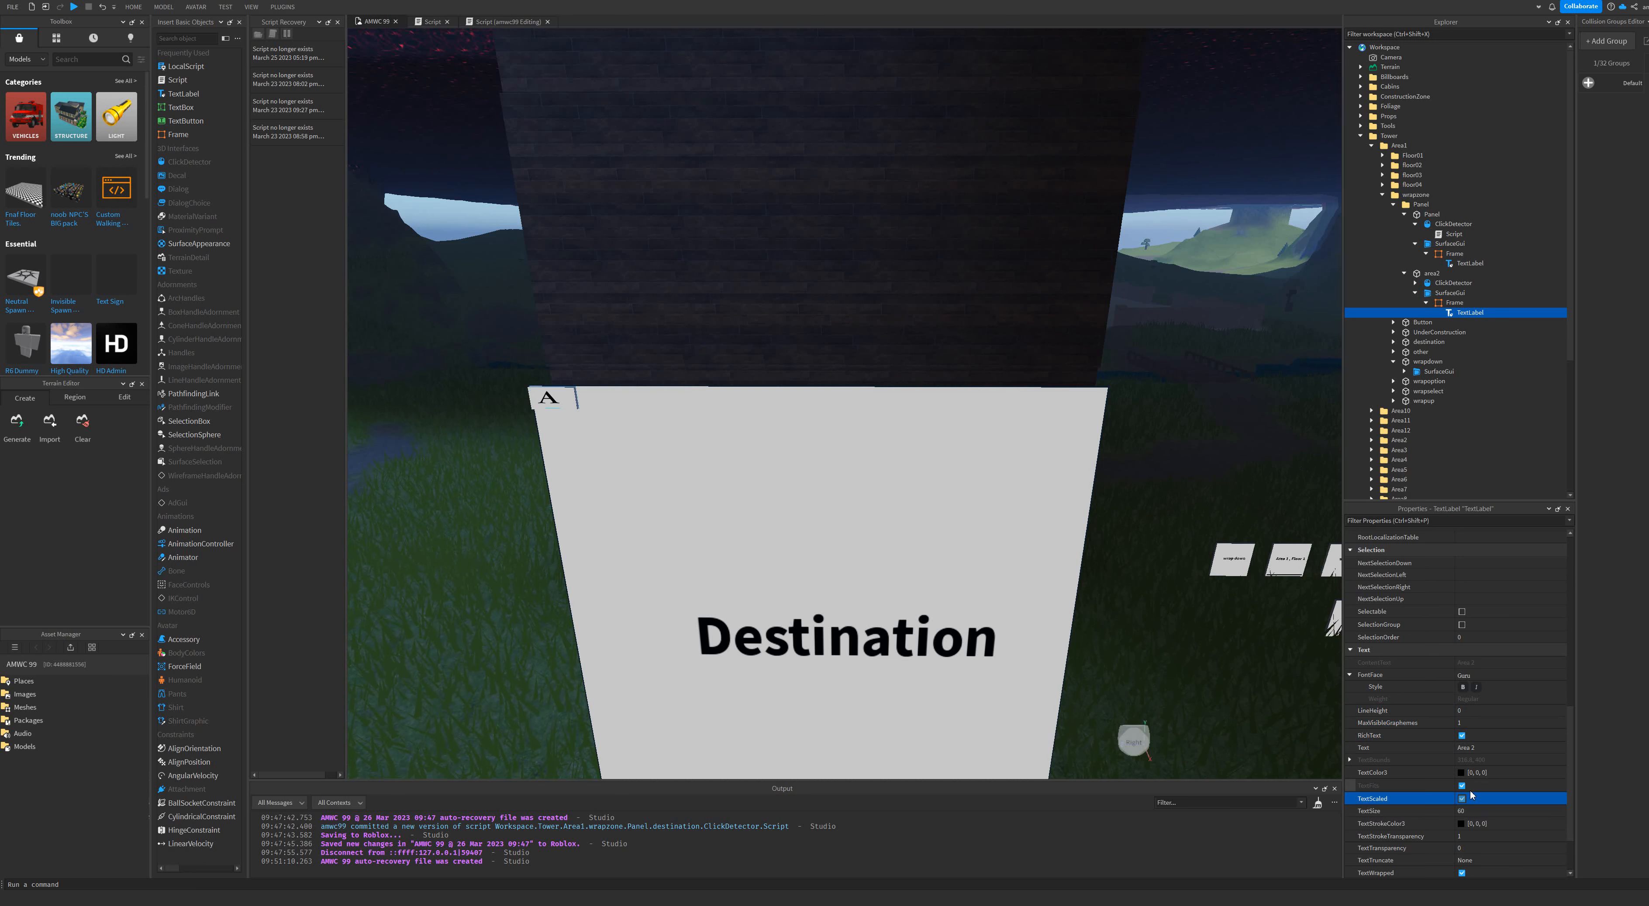
scroll(1472, 776, up, 4)
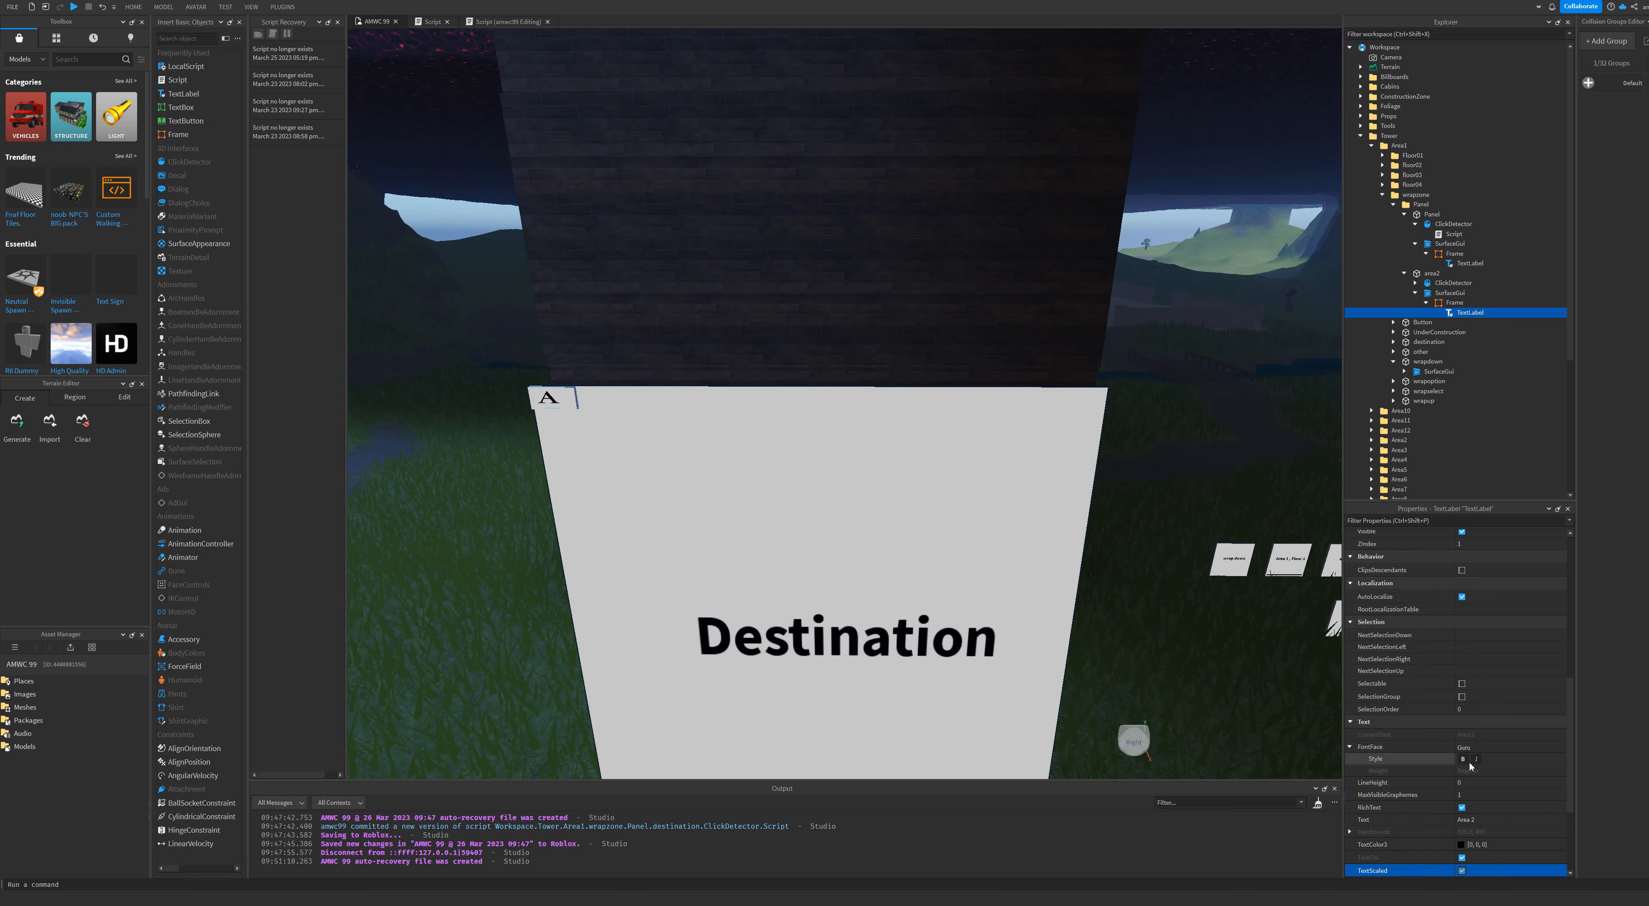
scroll(1468, 763, up, 2)
click(1462, 639)
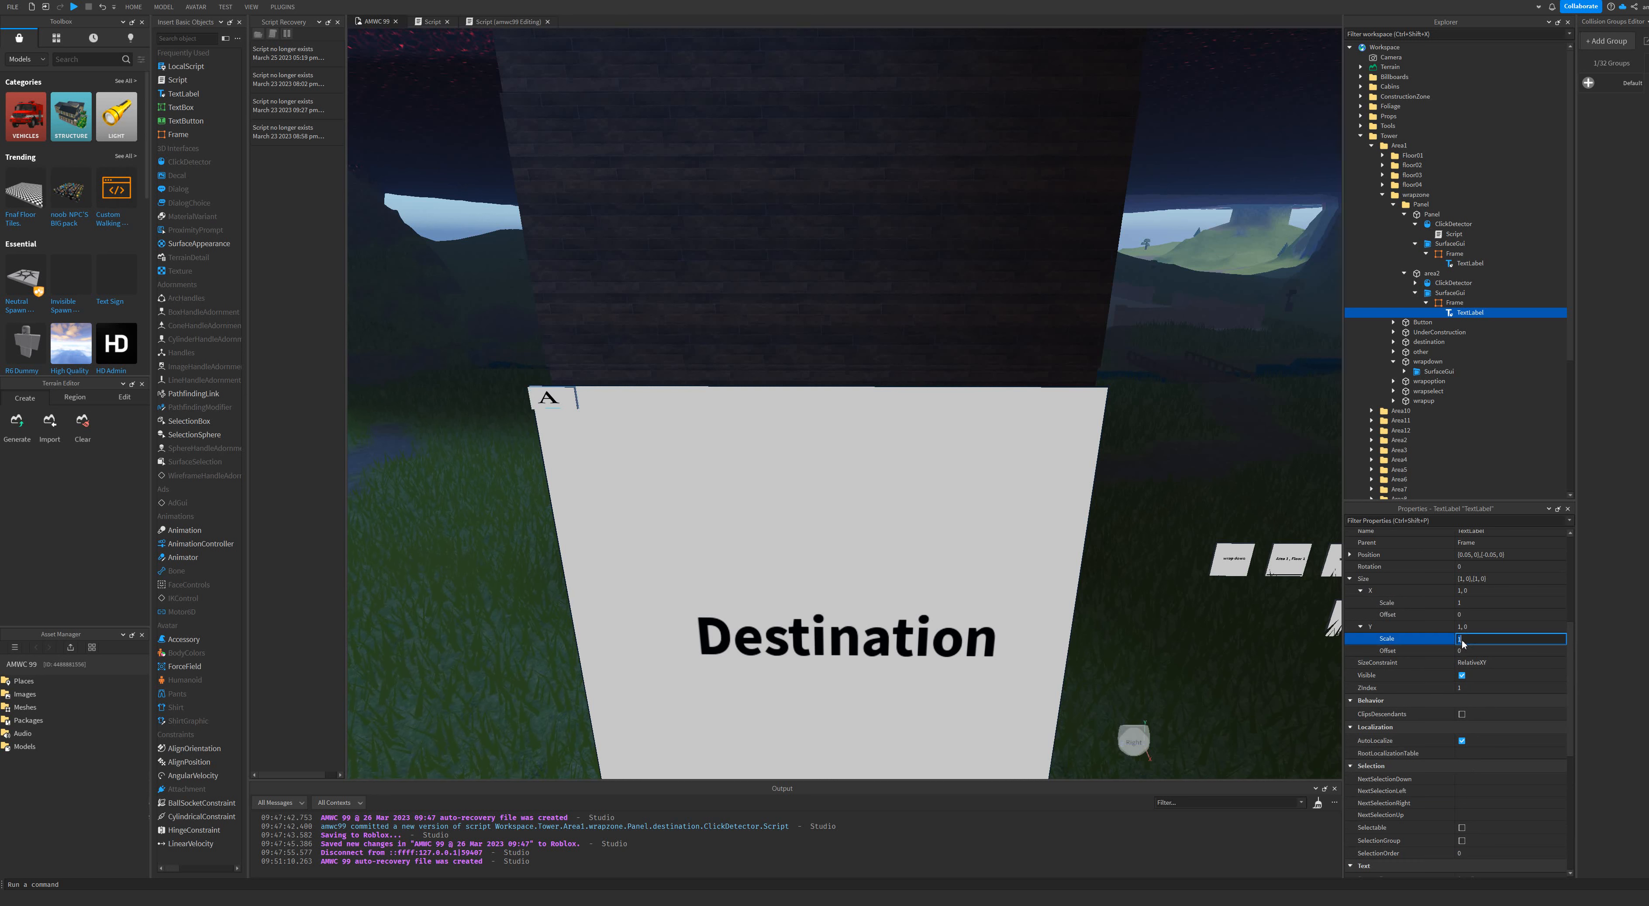
text(0.5)
key(Return)
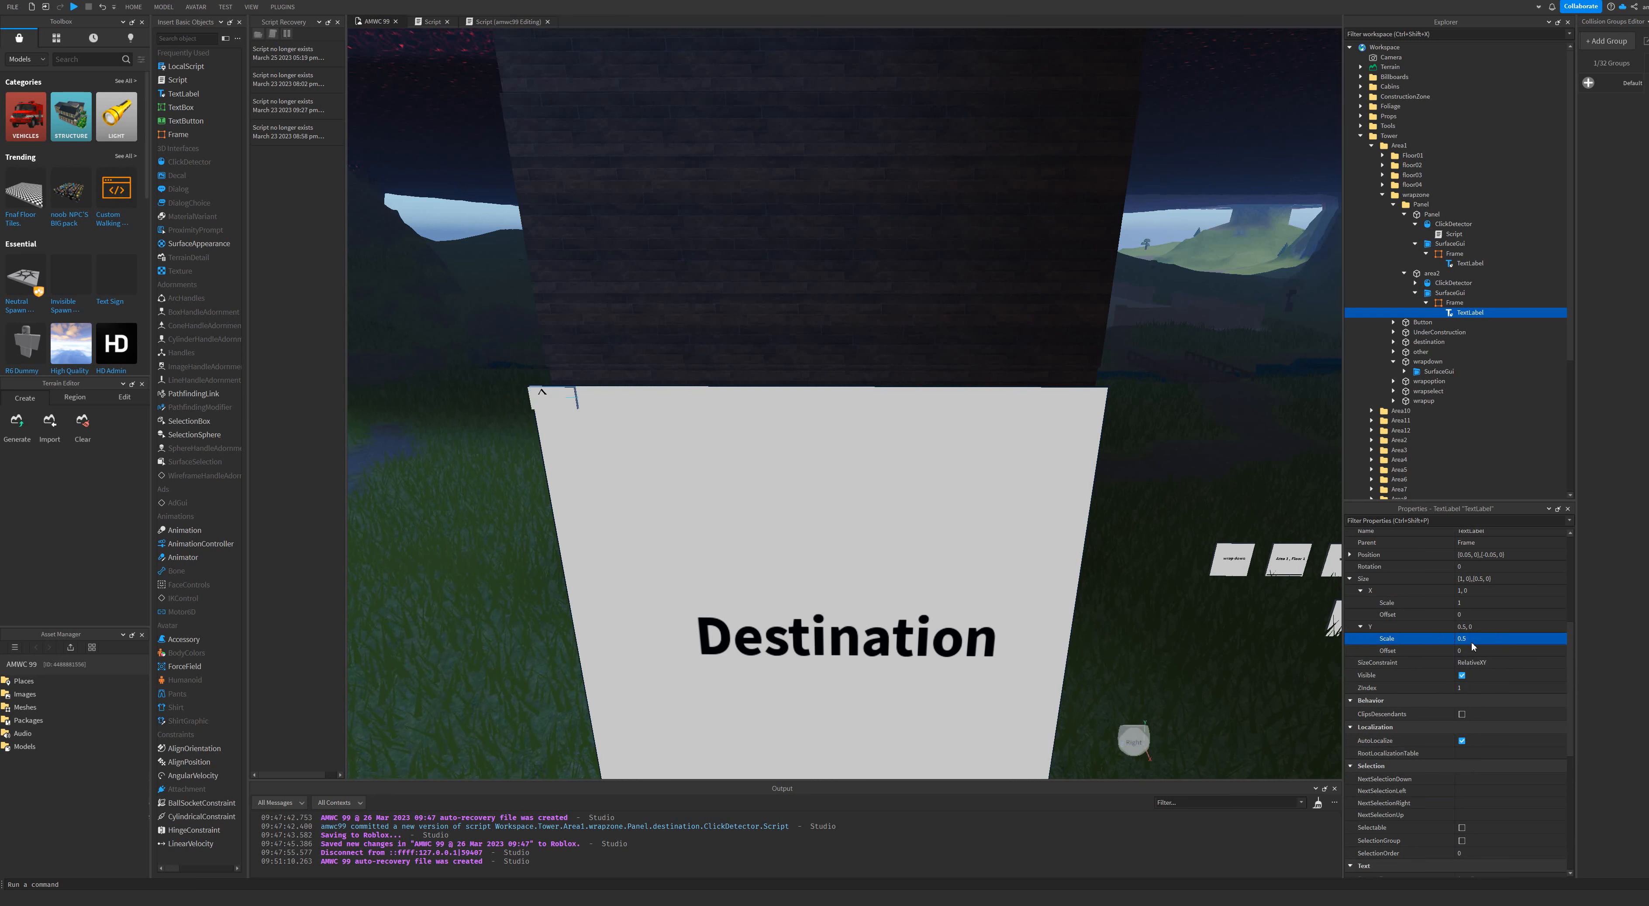
Try an X size scale of 0.5 on the Area 2 label and restore it to 1.
click(1467, 603)
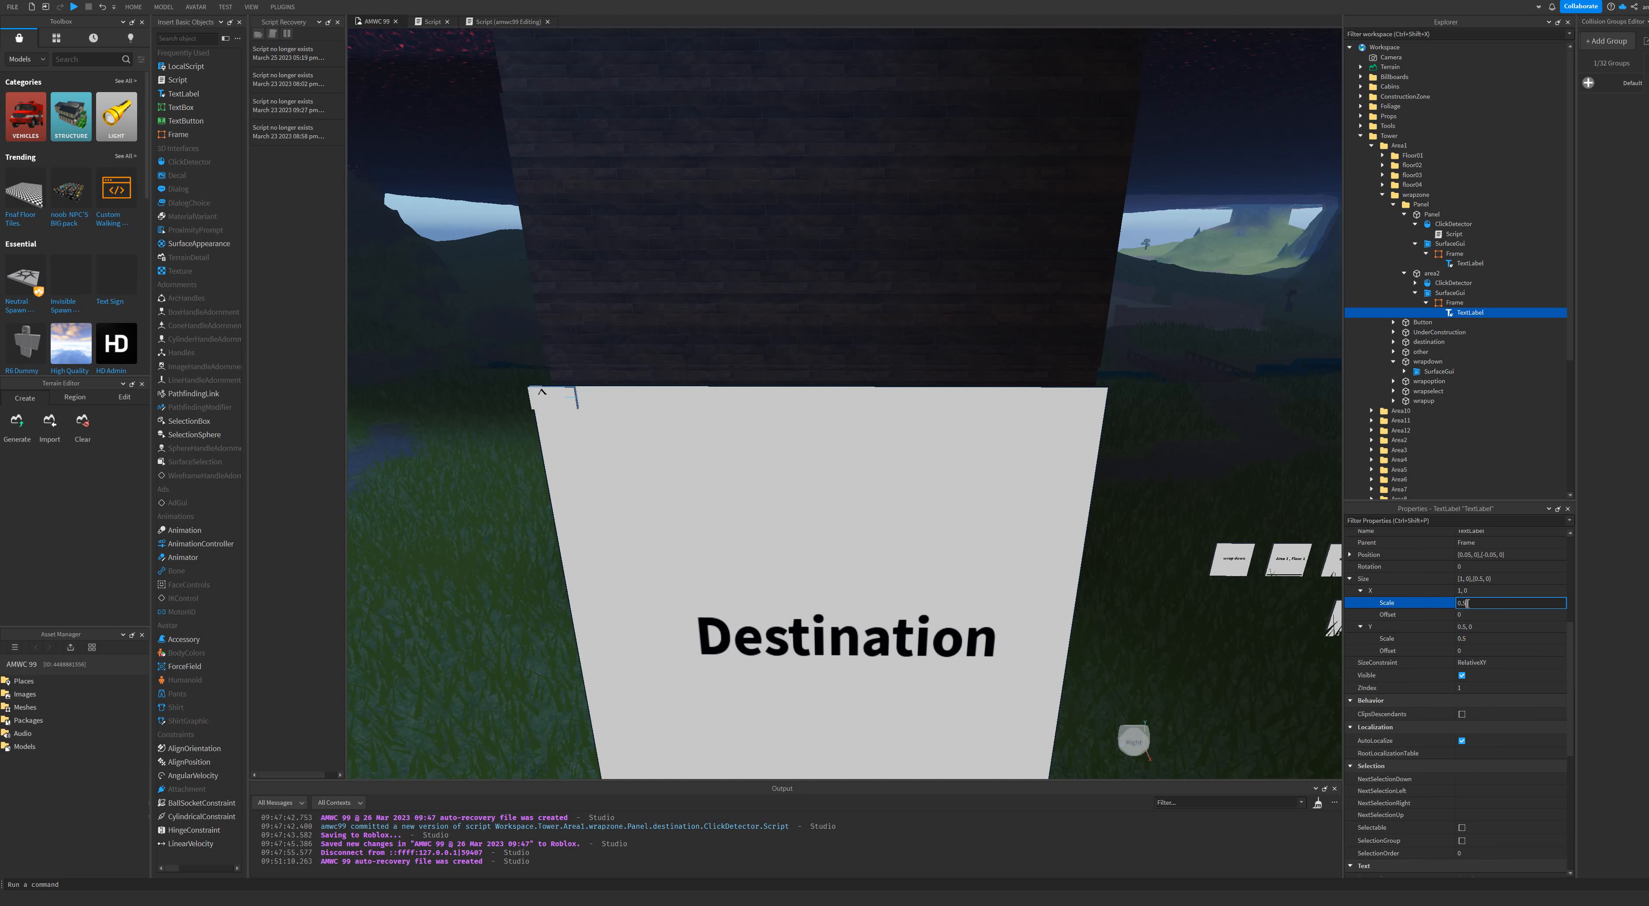
key(Return)
click(1466, 605)
key(Return)
Turn off TextScaled on the Area 2 label and raise its TextSize to 100.
scroll(1492, 750, down, 4)
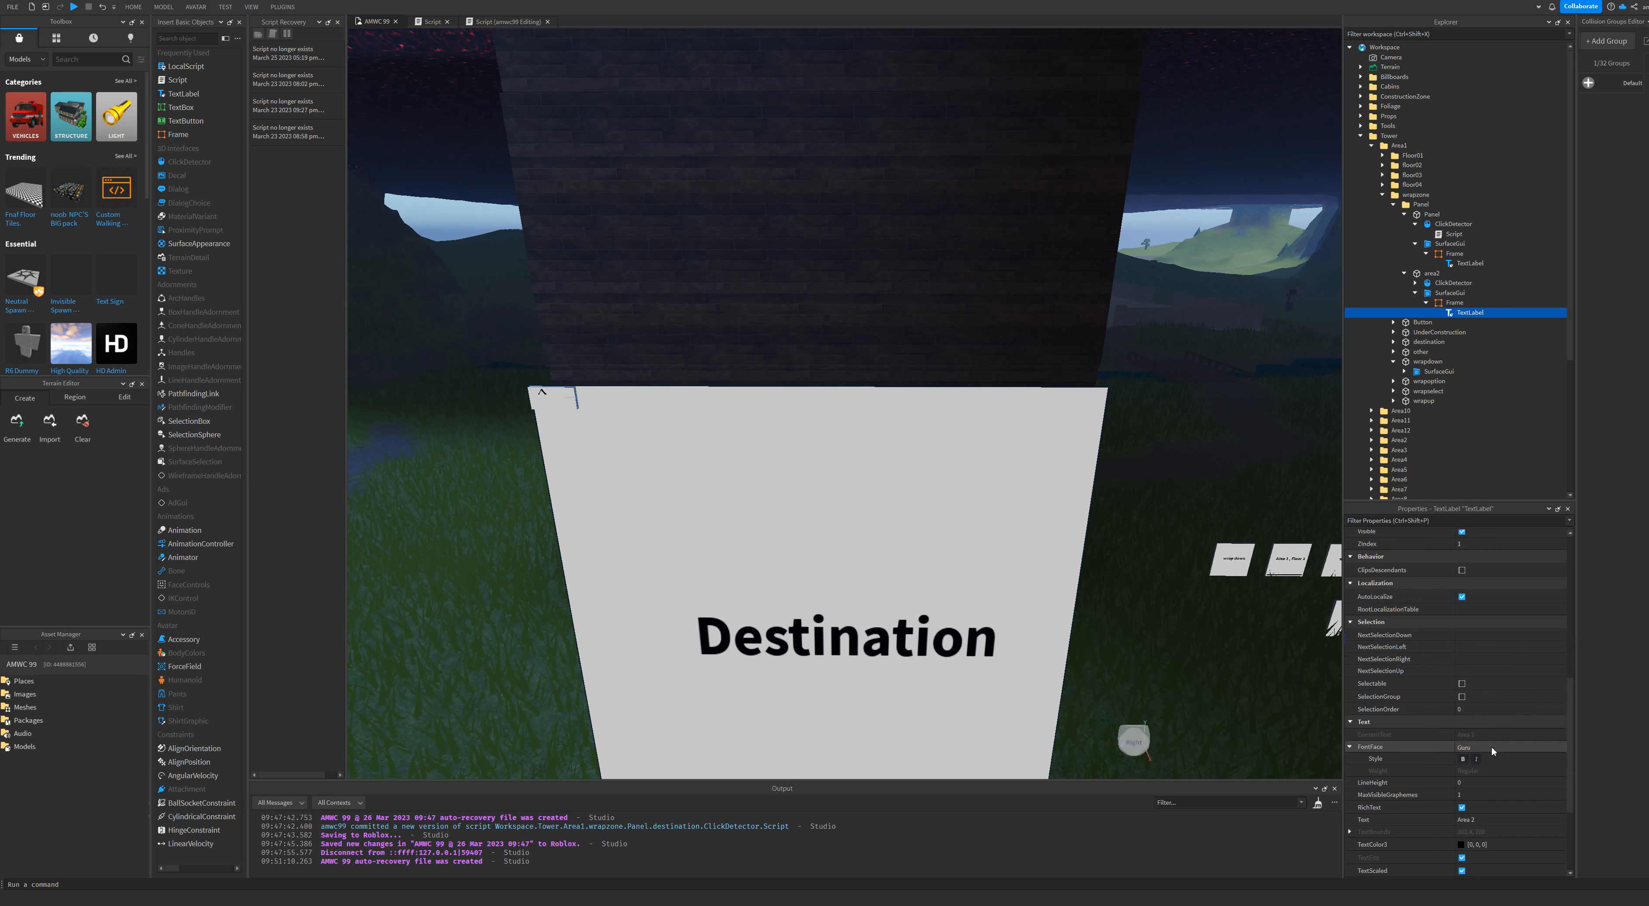
scroll(1492, 750, down, 2)
click(1462, 799)
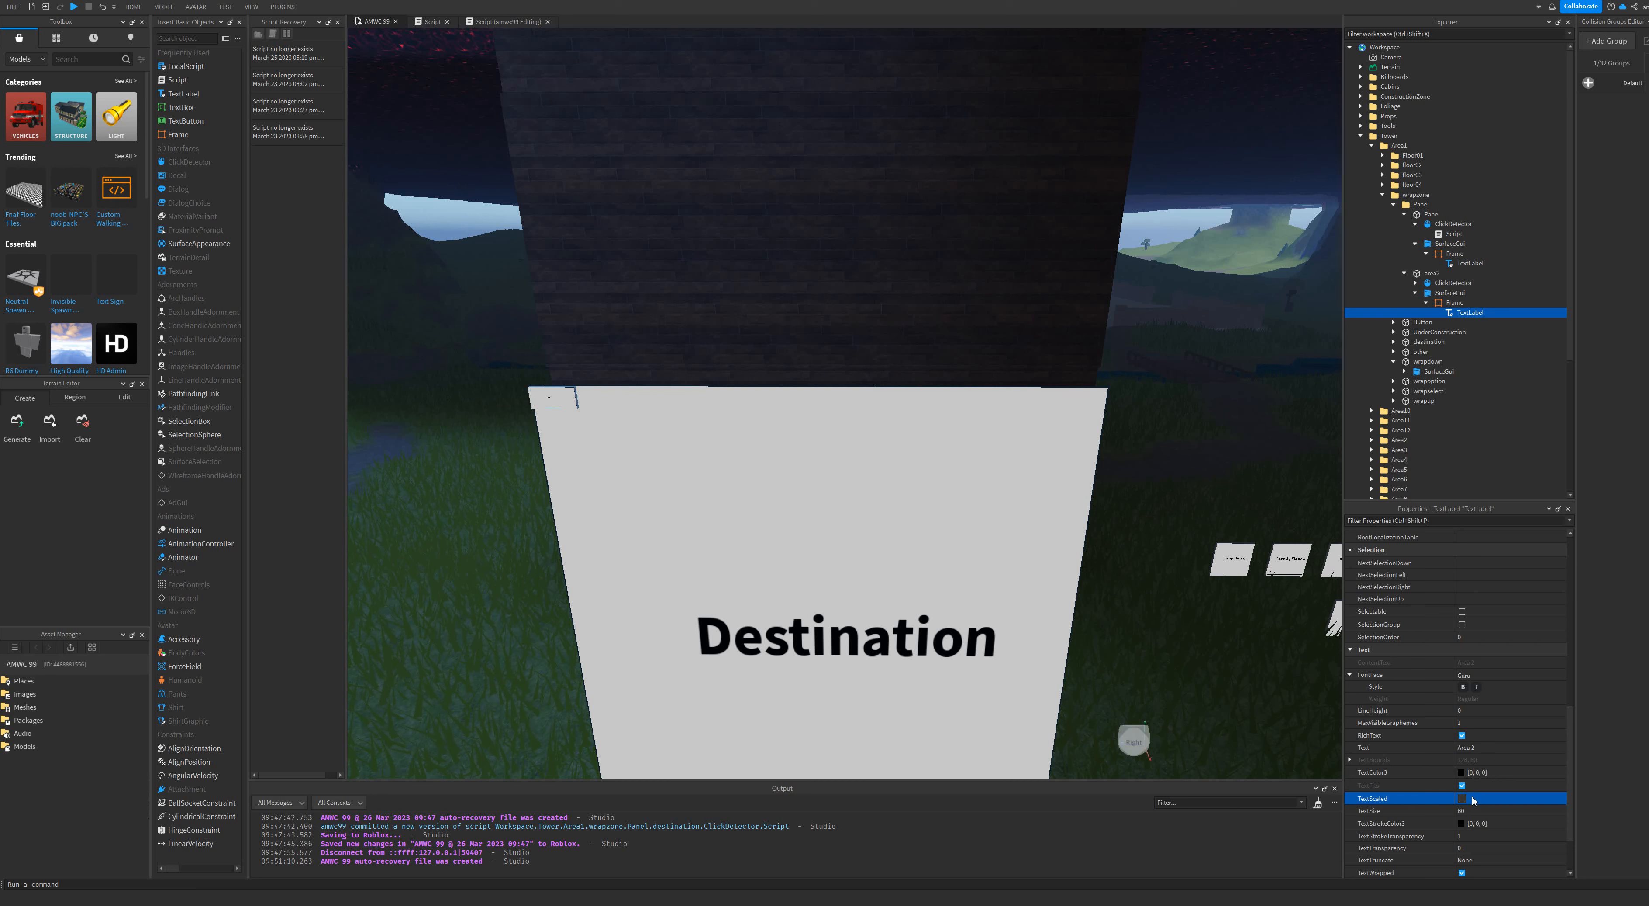
click(1536, 811)
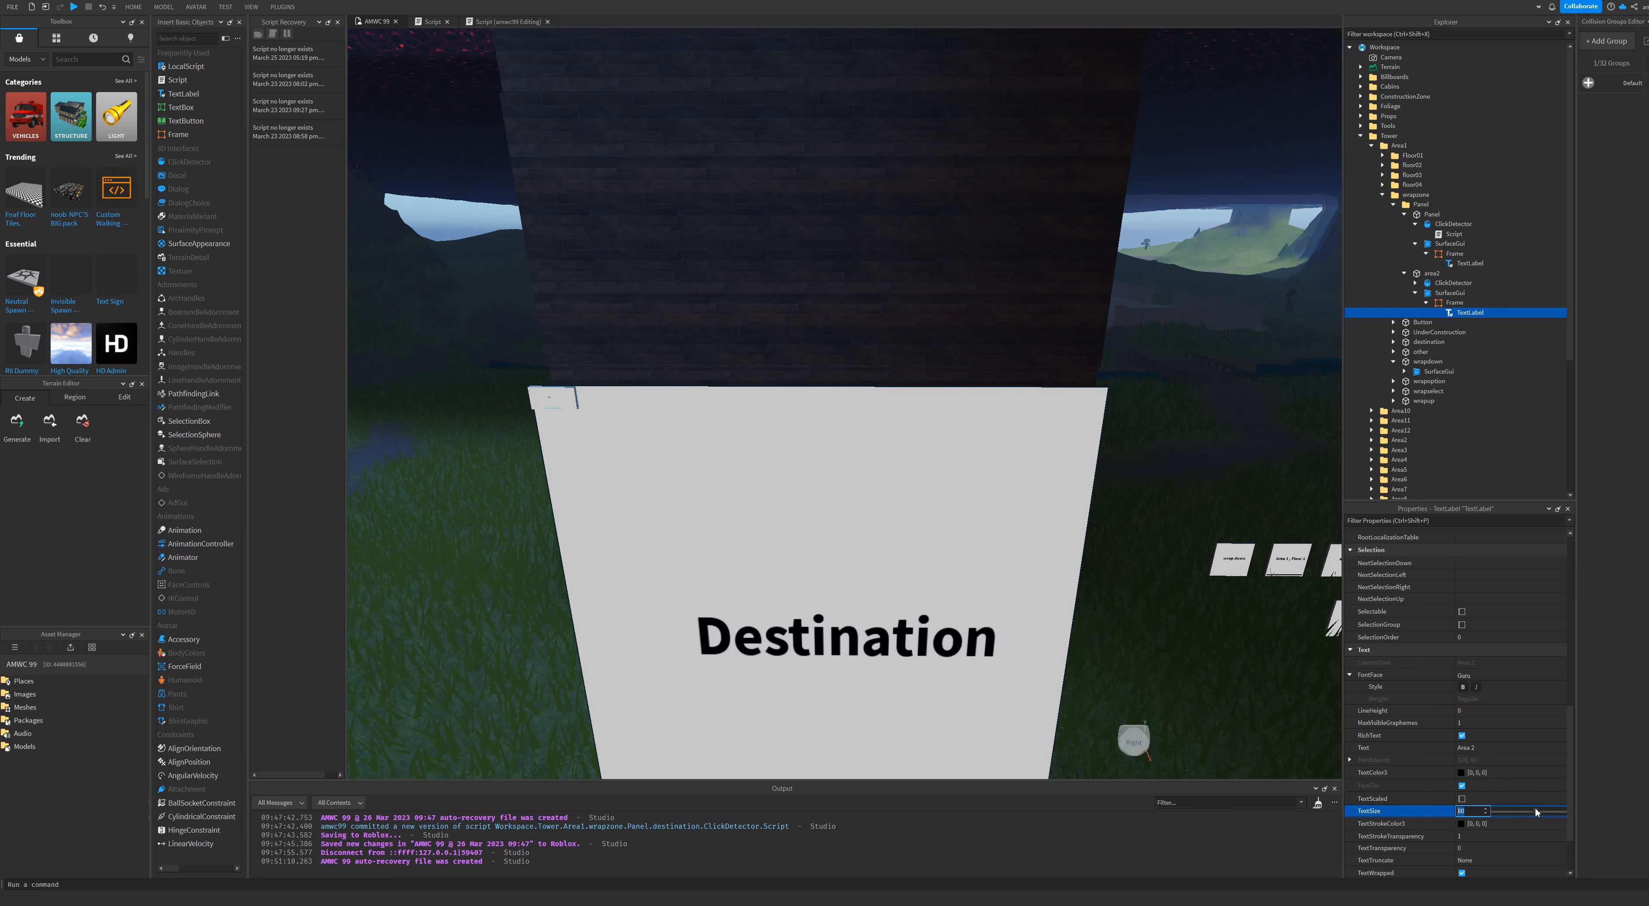
drag(1536, 812, 1544, 813)
click(1504, 750)
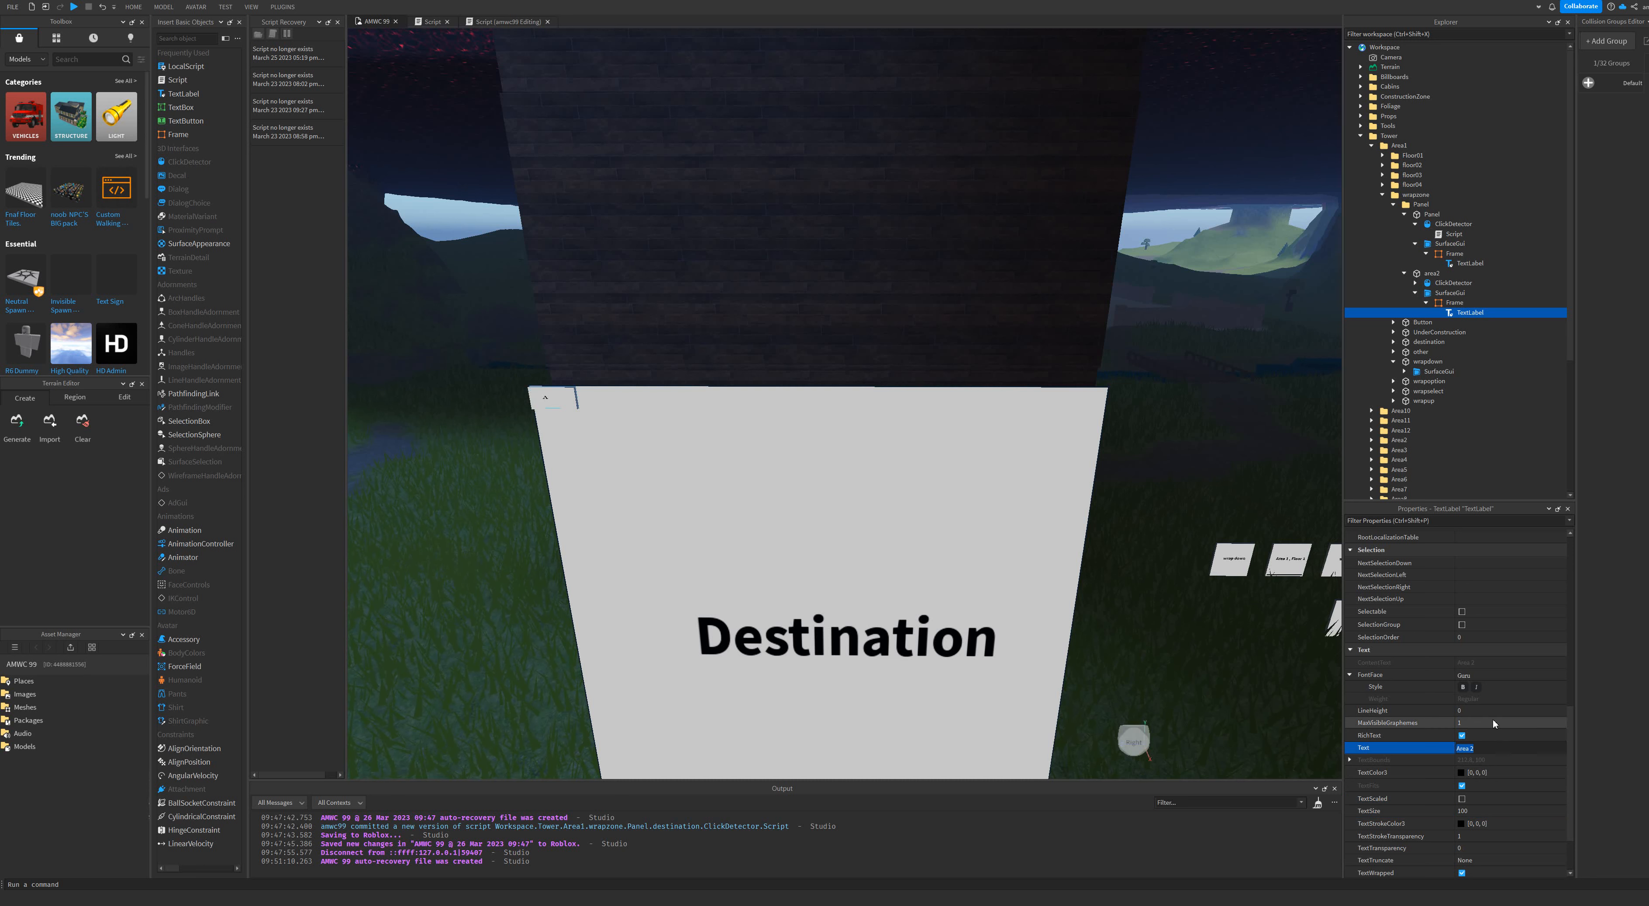
scroll(1491, 716, up, 3)
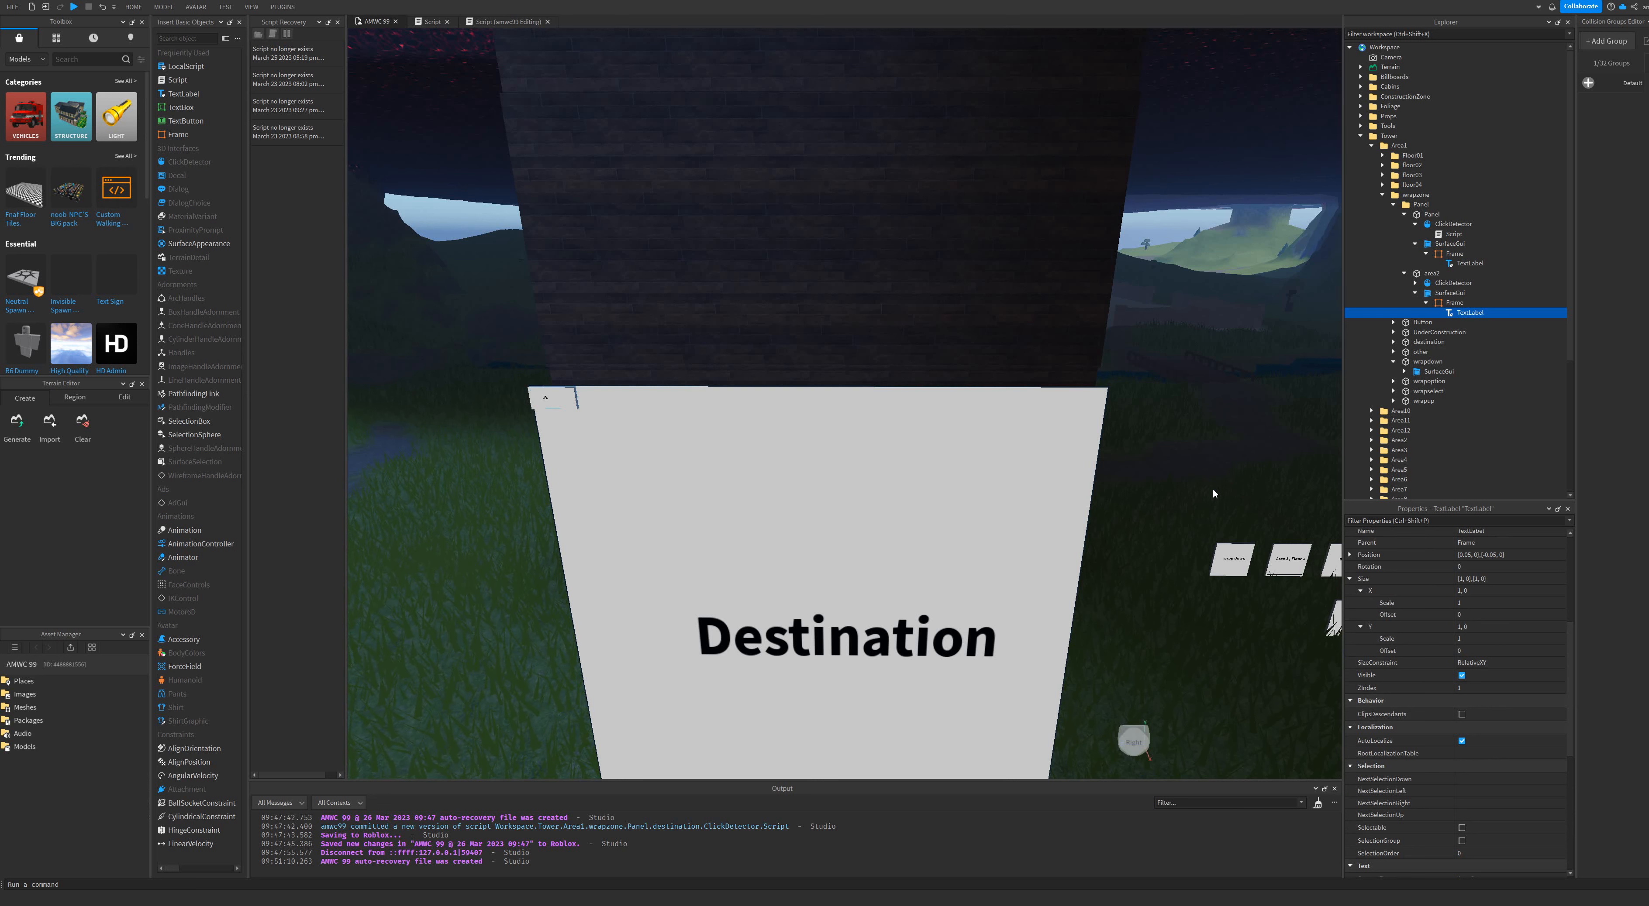
Toggle the Area 2 label's visibility and undo it together with the recent size, TextScaled, RichText and MaxVisibleGraphemes changes.
click(1462, 676)
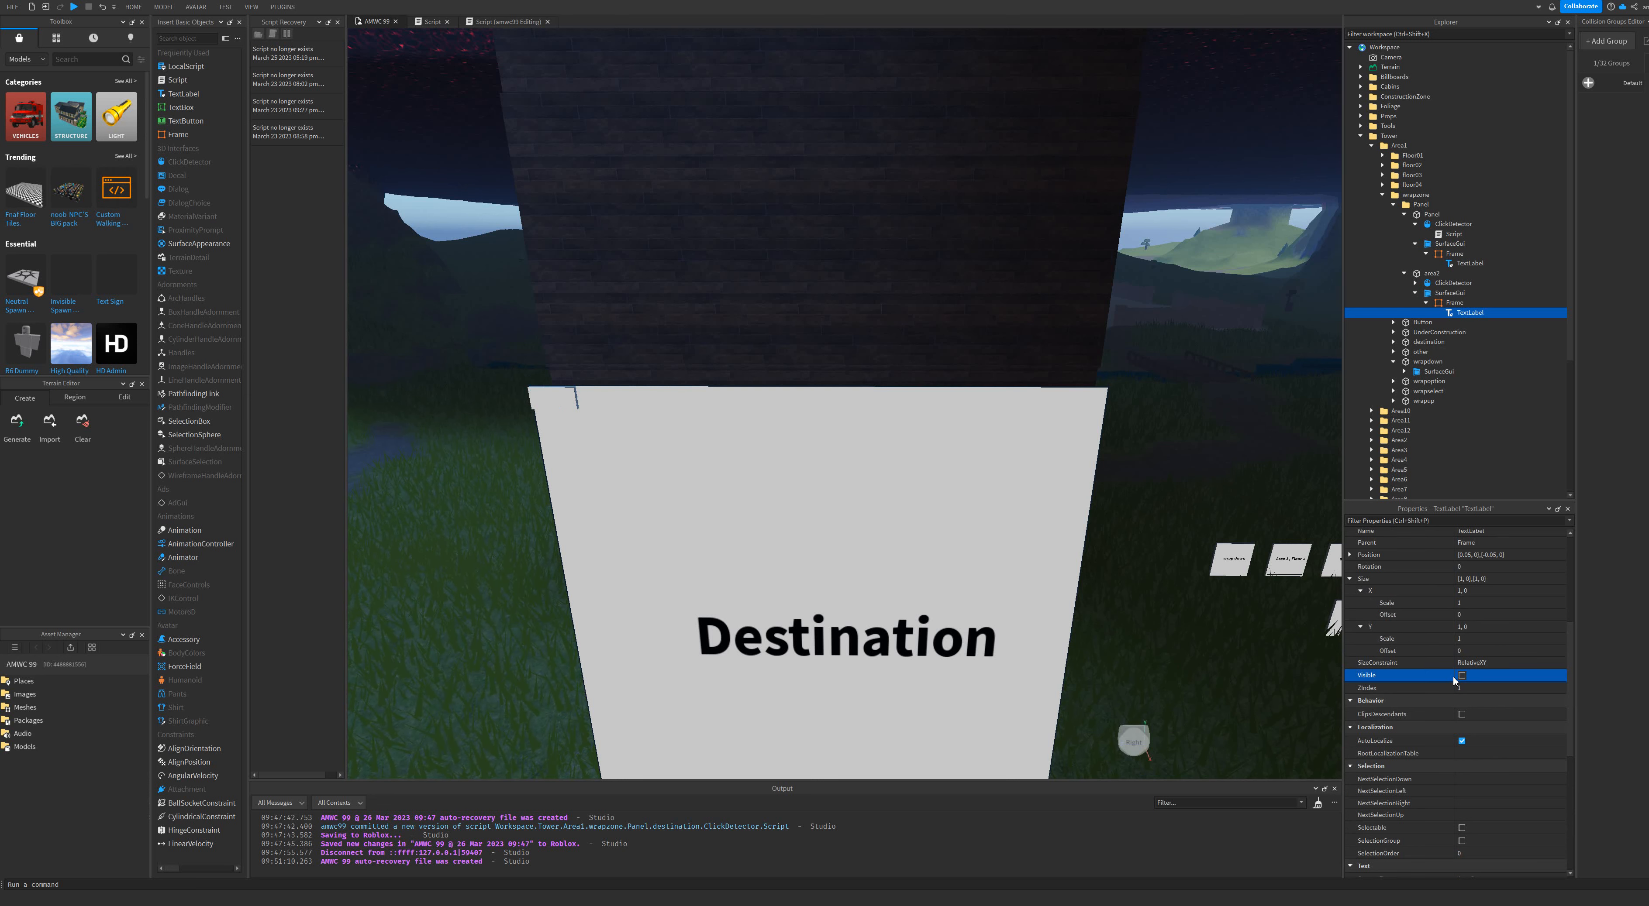
key(ctrl+z)
key(ctrl+z)
key(ctrl+z)
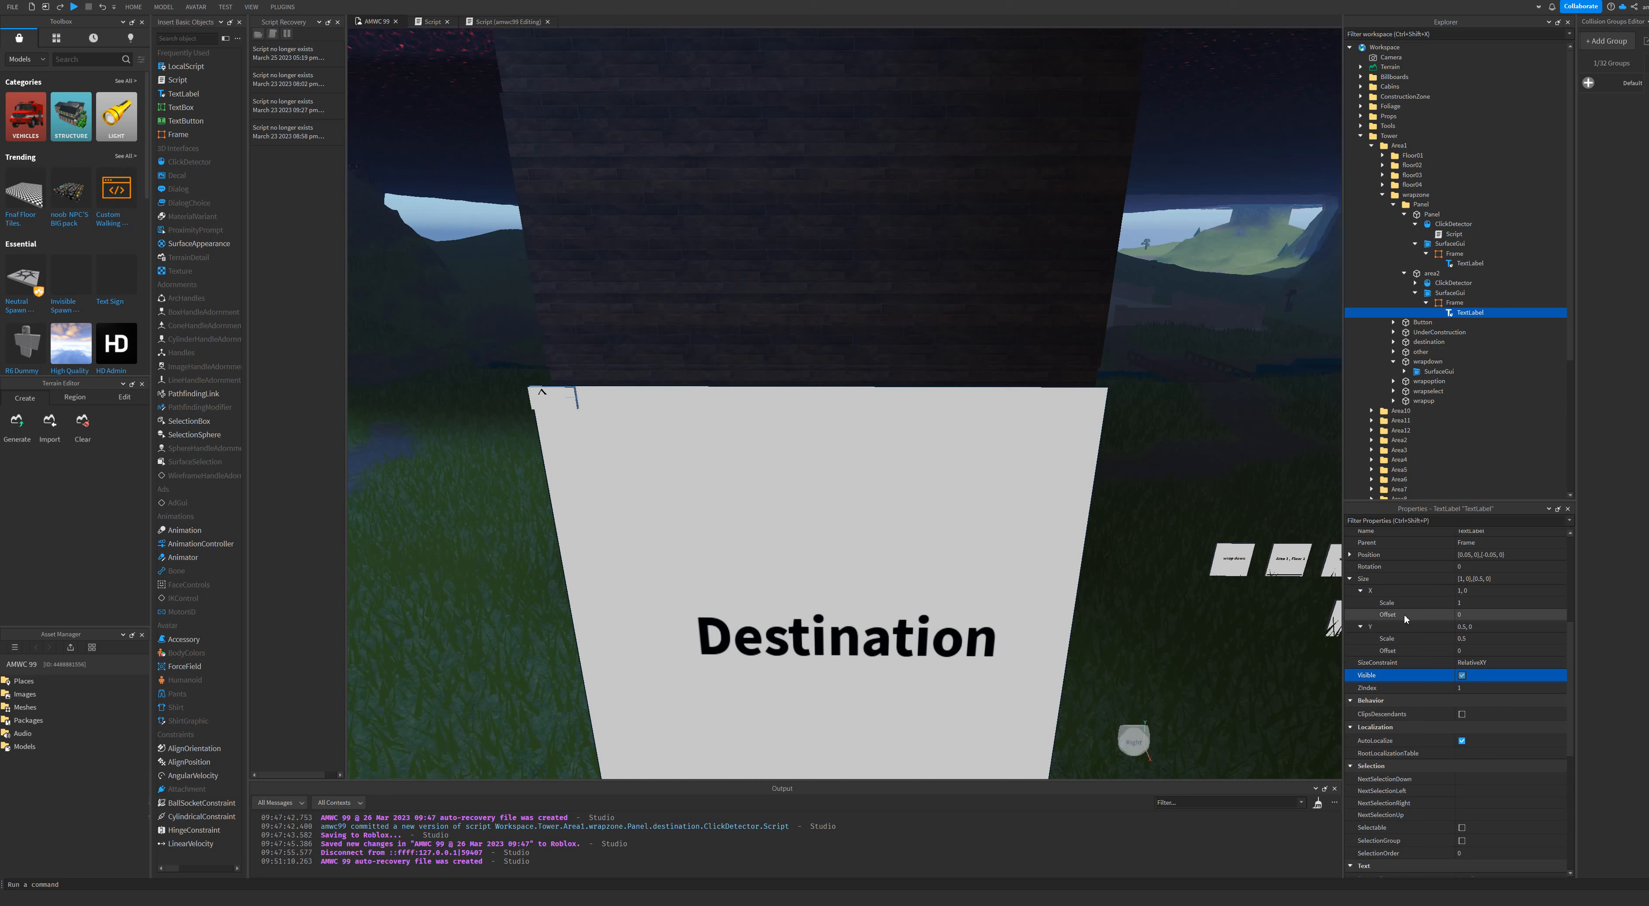
key(ctrl+y)
Set the Area 2 label's TextSize to 100.
scroll(1431, 746, down, 5)
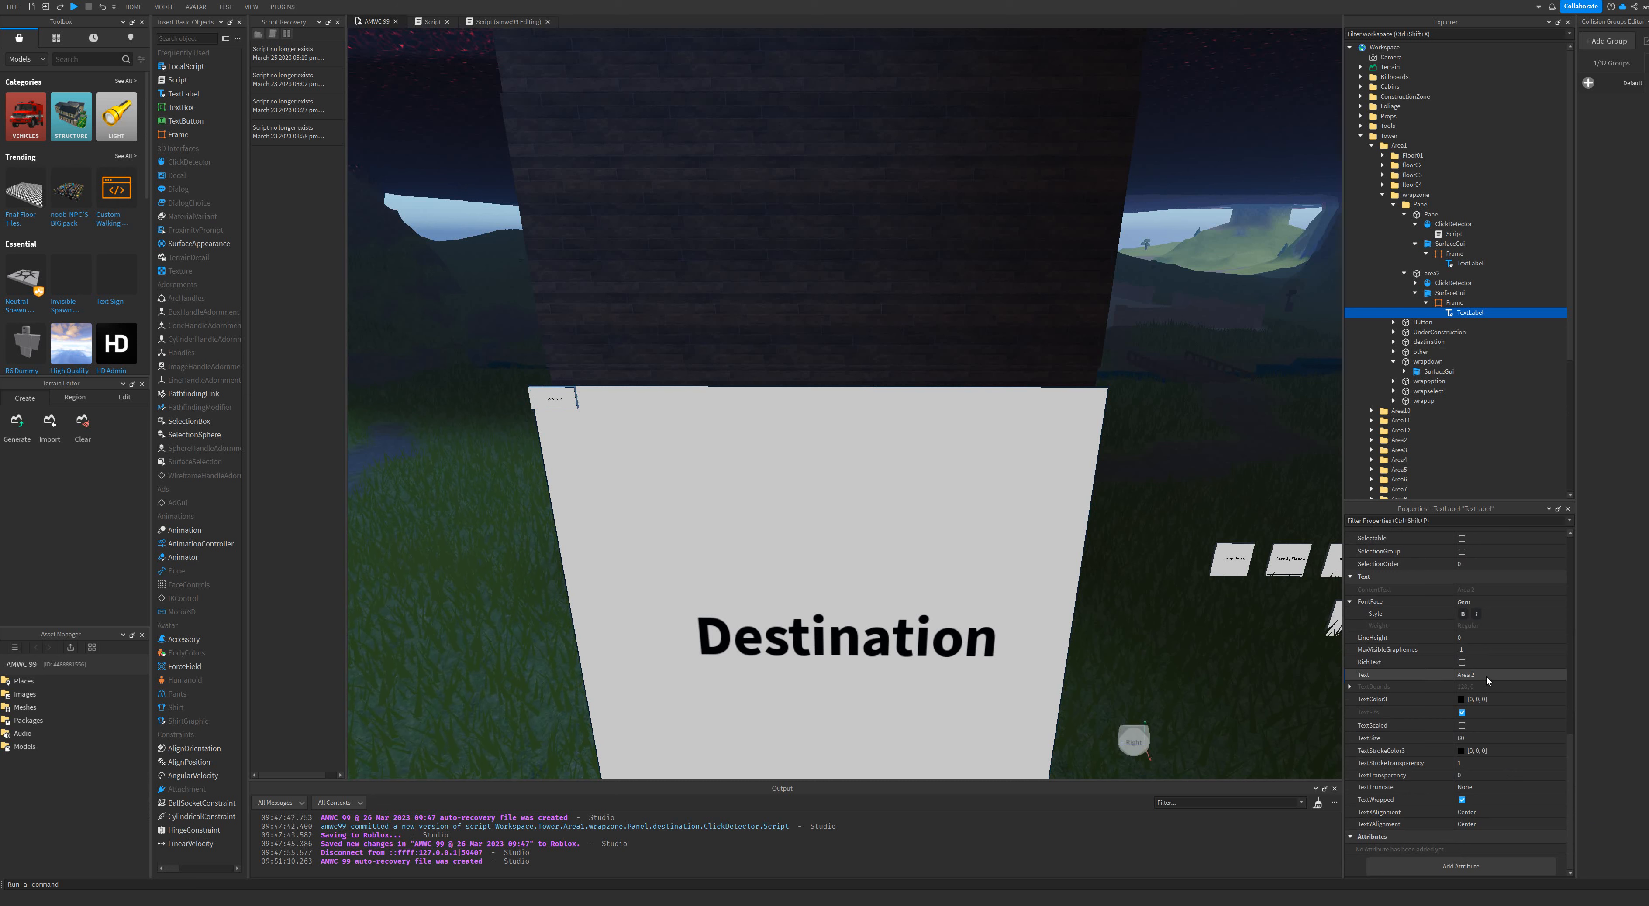
click(1466, 737)
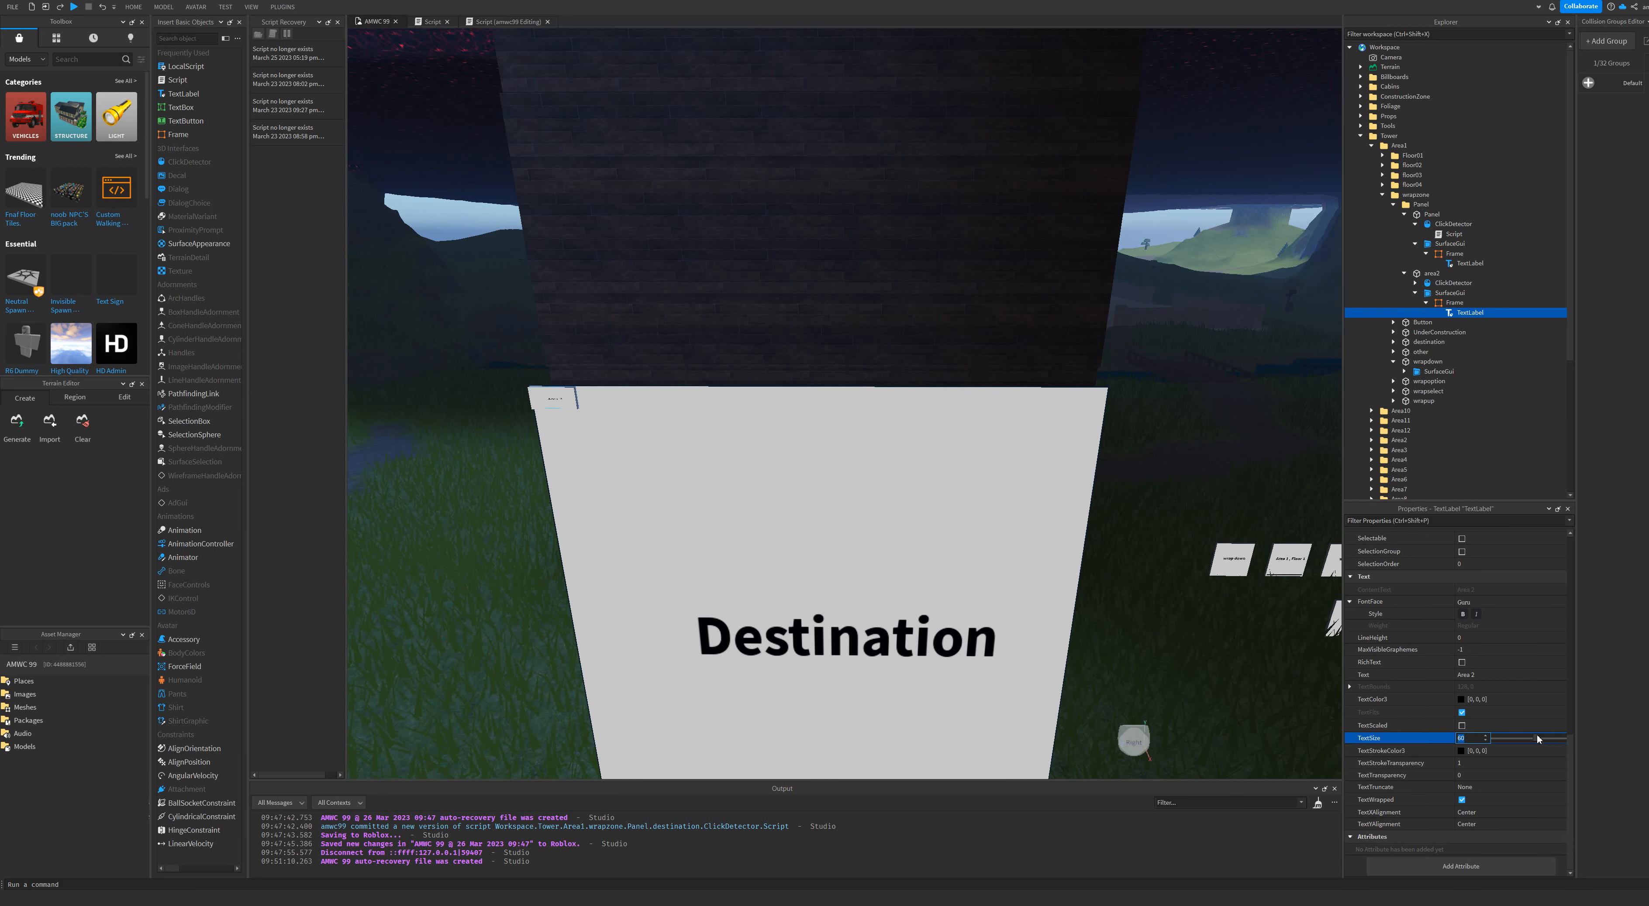
drag(1533, 738, 1558, 738)
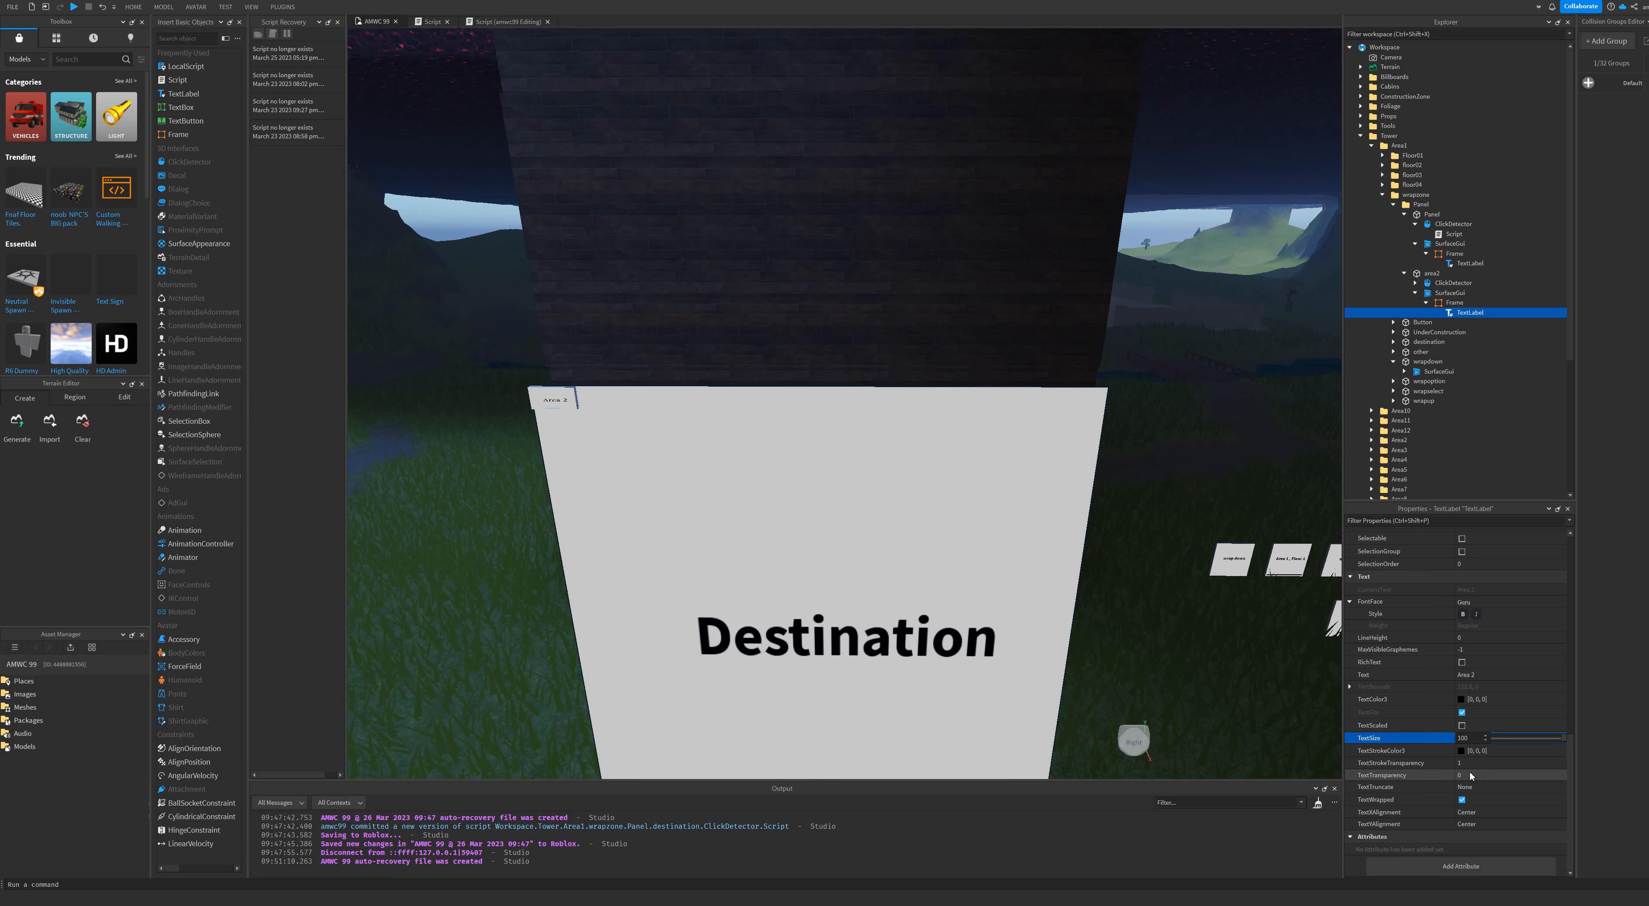
click(1475, 638)
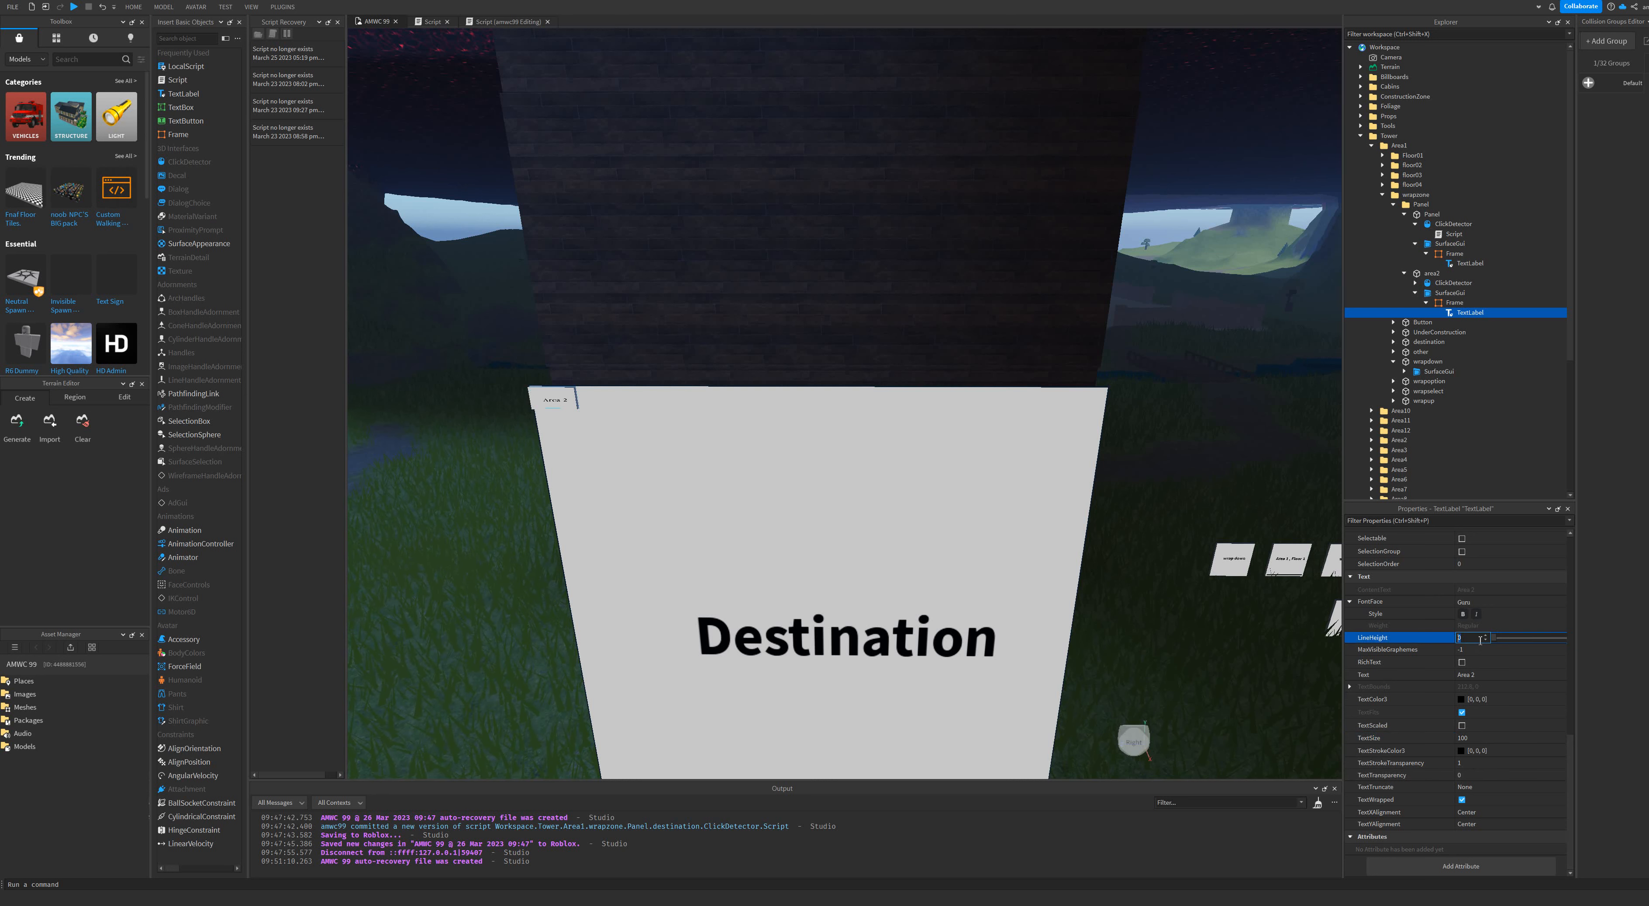
Try successive font faces on the Area 2 label and choose Highway Gothic.
click(1483, 602)
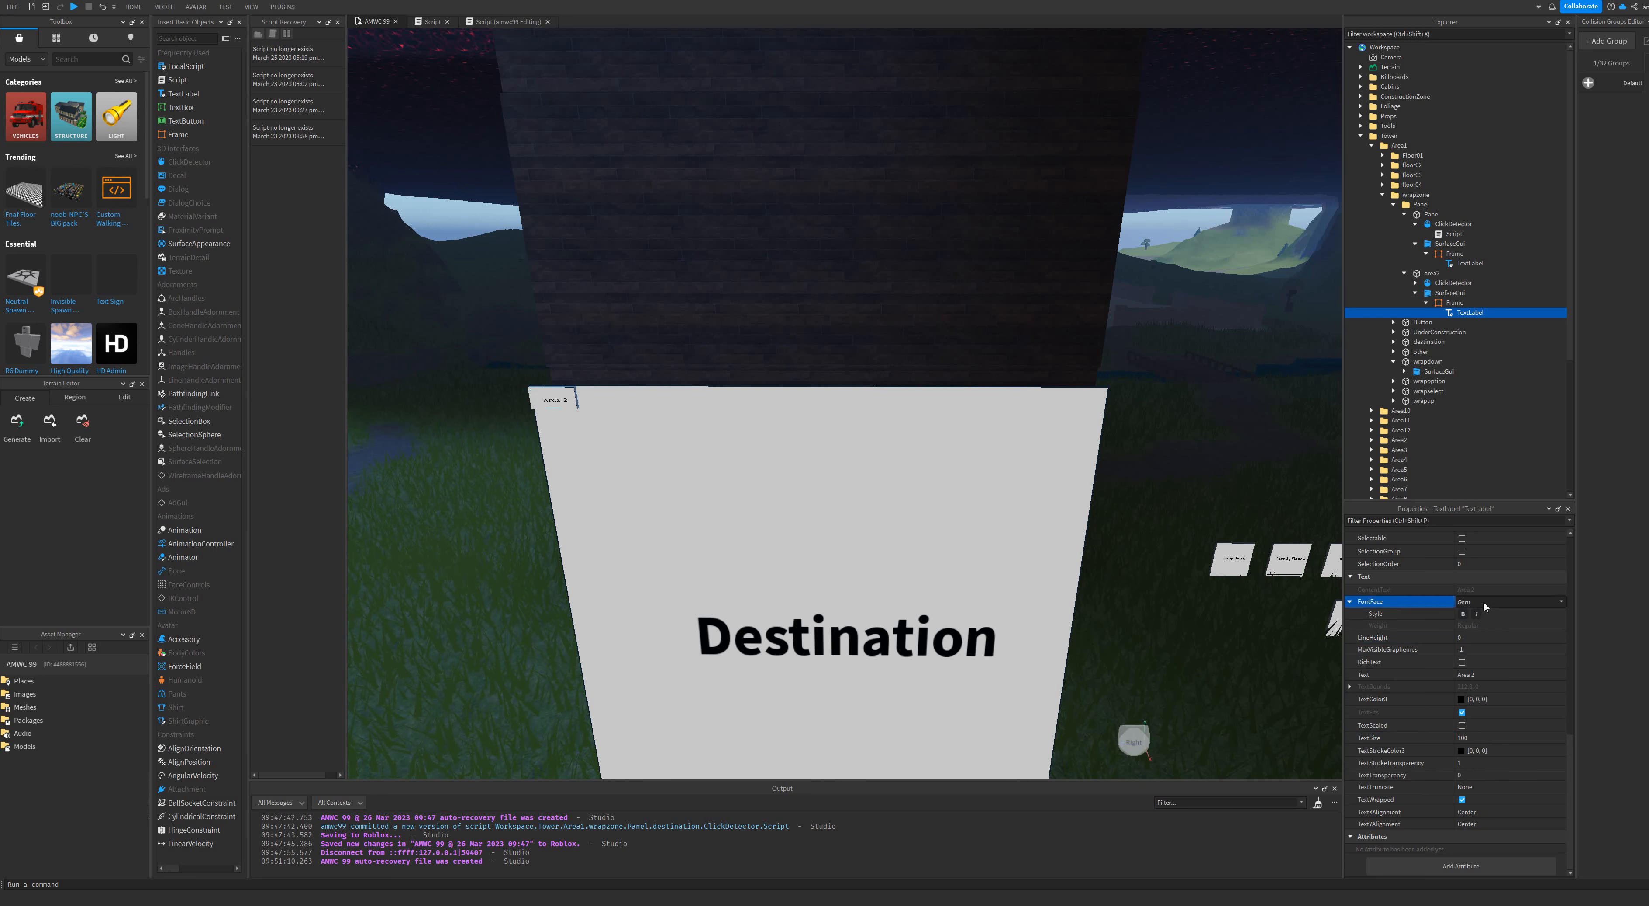
click(1481, 647)
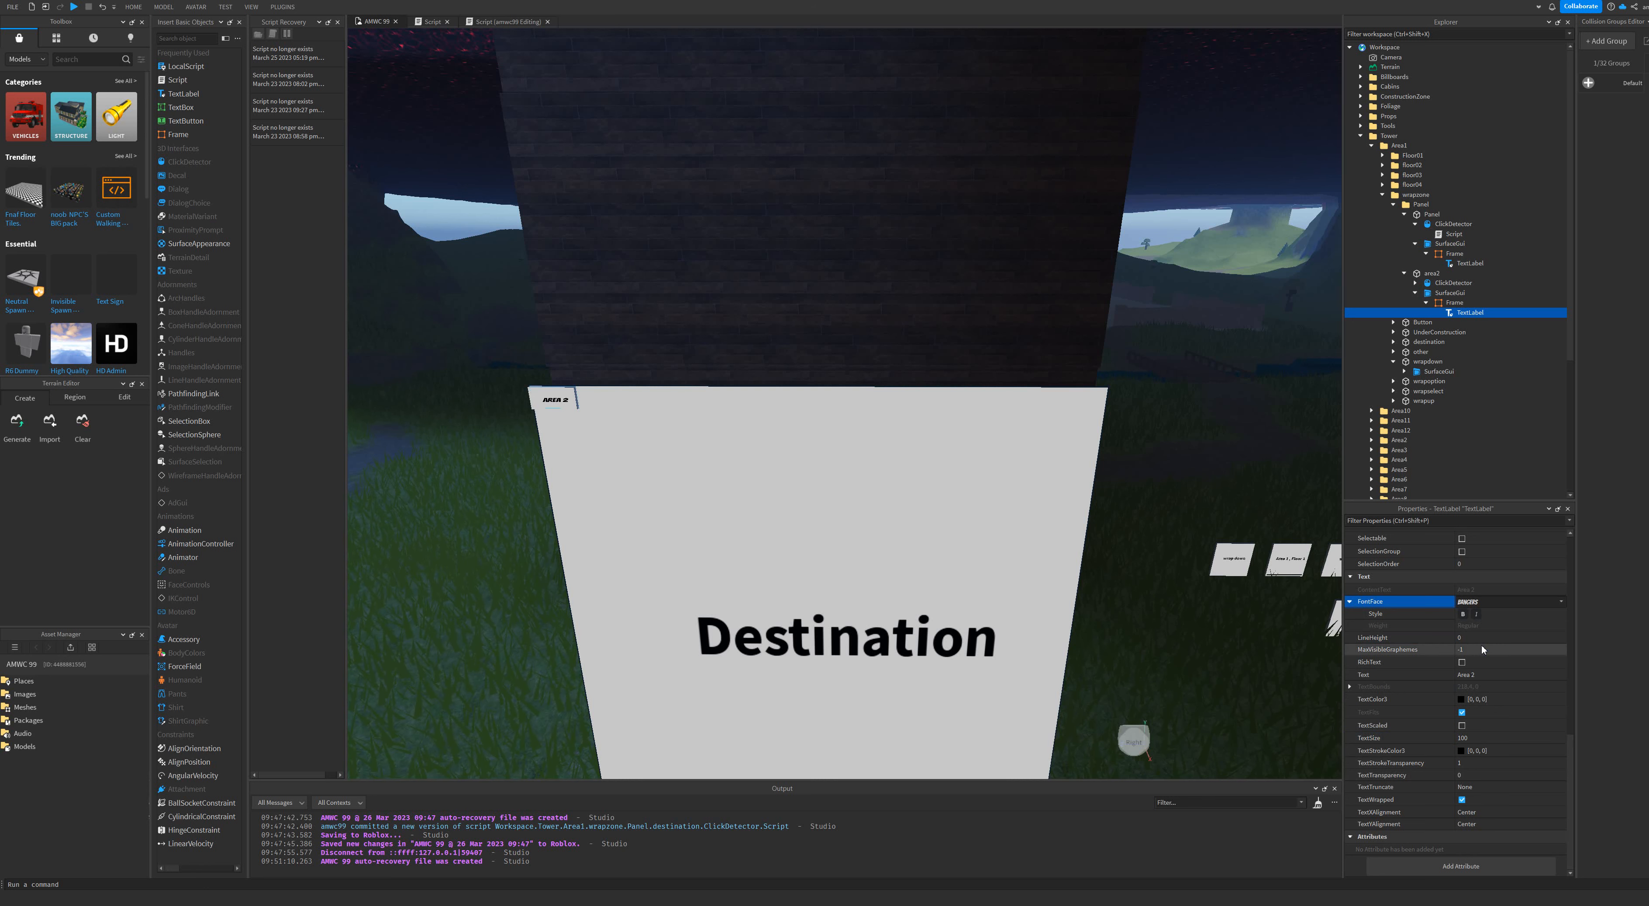
key(Down)
key(Down)
key(Down)
key(Down)
key(Down)
key(Down)
key(Down)
key(Down)
key(Down)
key(Down)
Change the label's text on the area2 part to all capitals, "AREA 2".
right_drag(933, 566, 915, 576)
key(s)
key(a)
key(w)
scroll(905, 582, up, 4)
scroll(915, 576, down, 4)
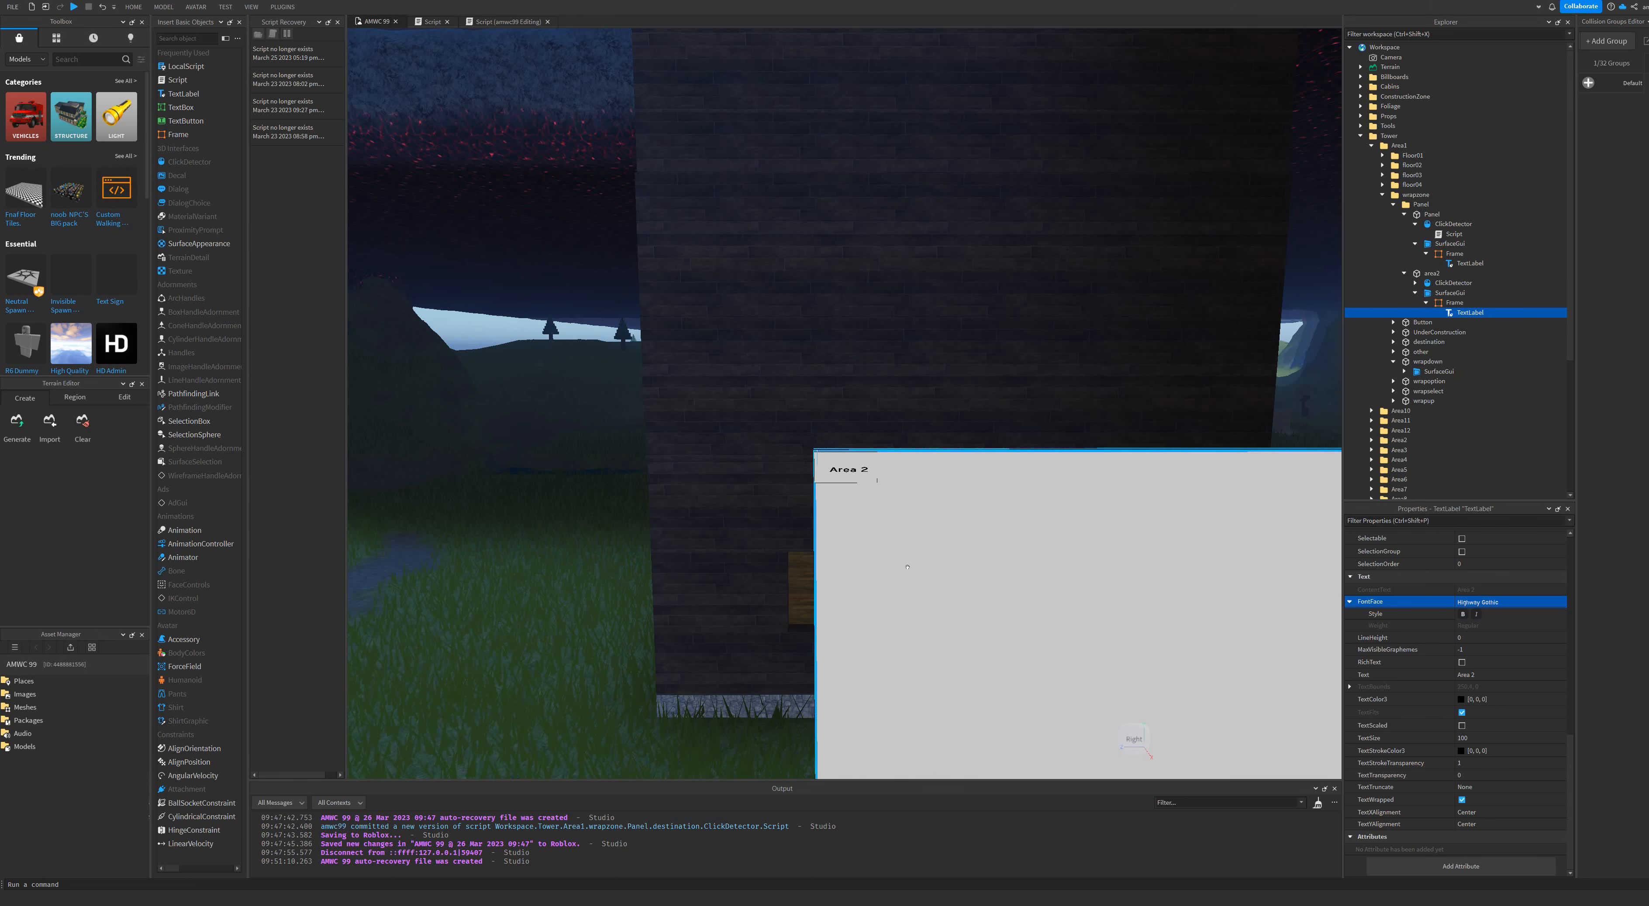
click(1479, 675)
text(A)
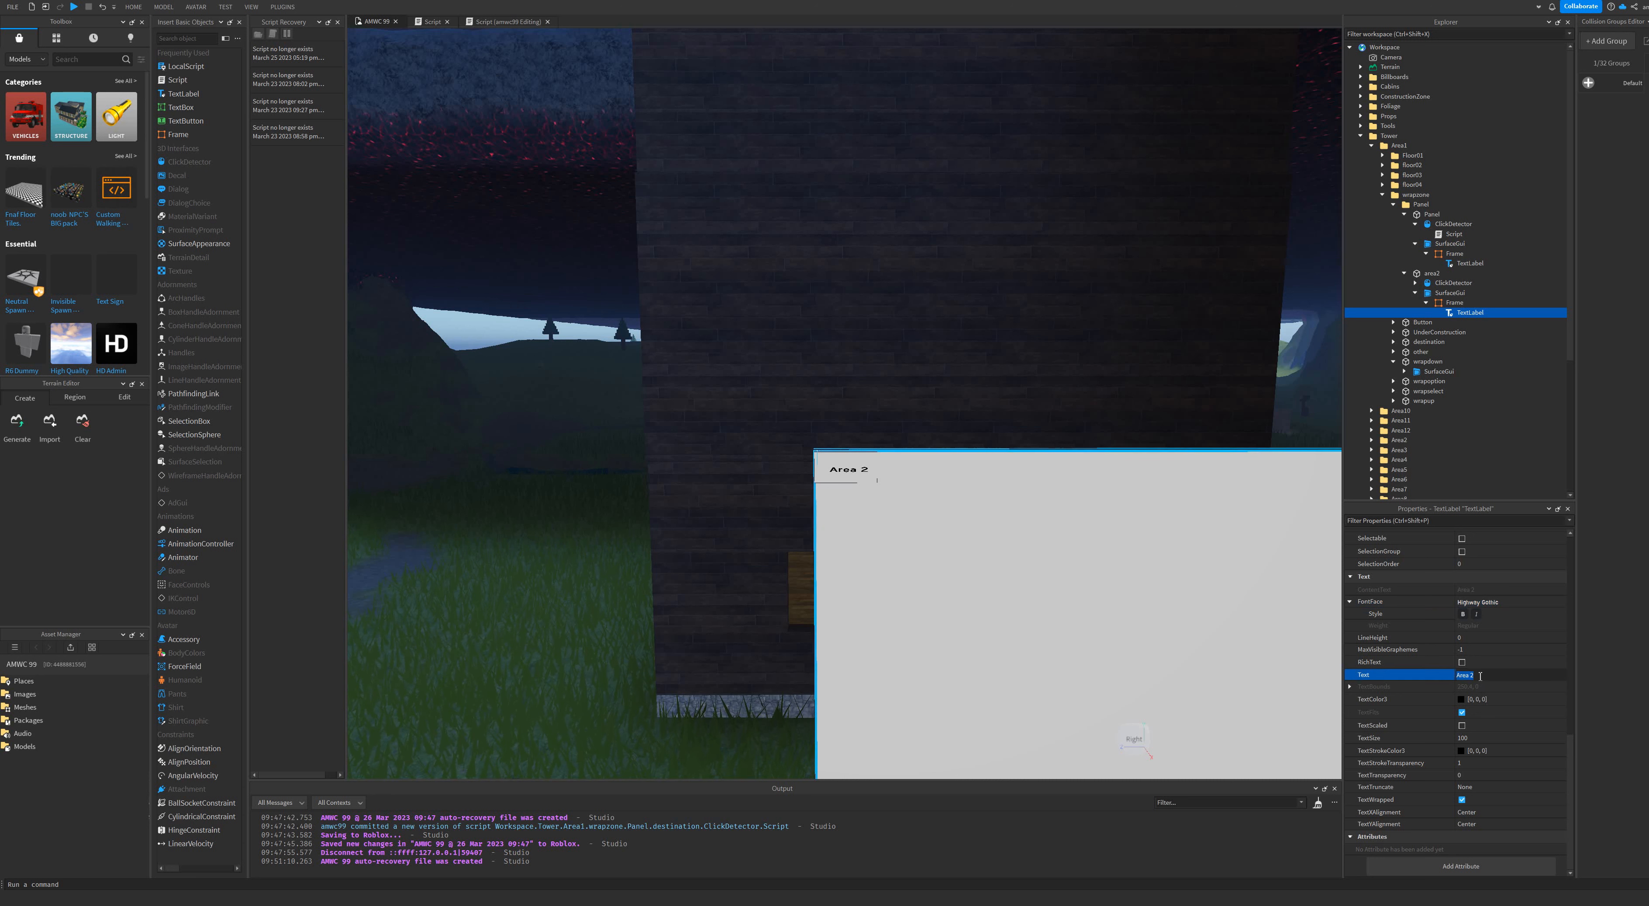
text(REA 2)
key(Return)
Set the label's text to lowercase "area 2".
click(1470, 677)
text(area 2)
key(Return)
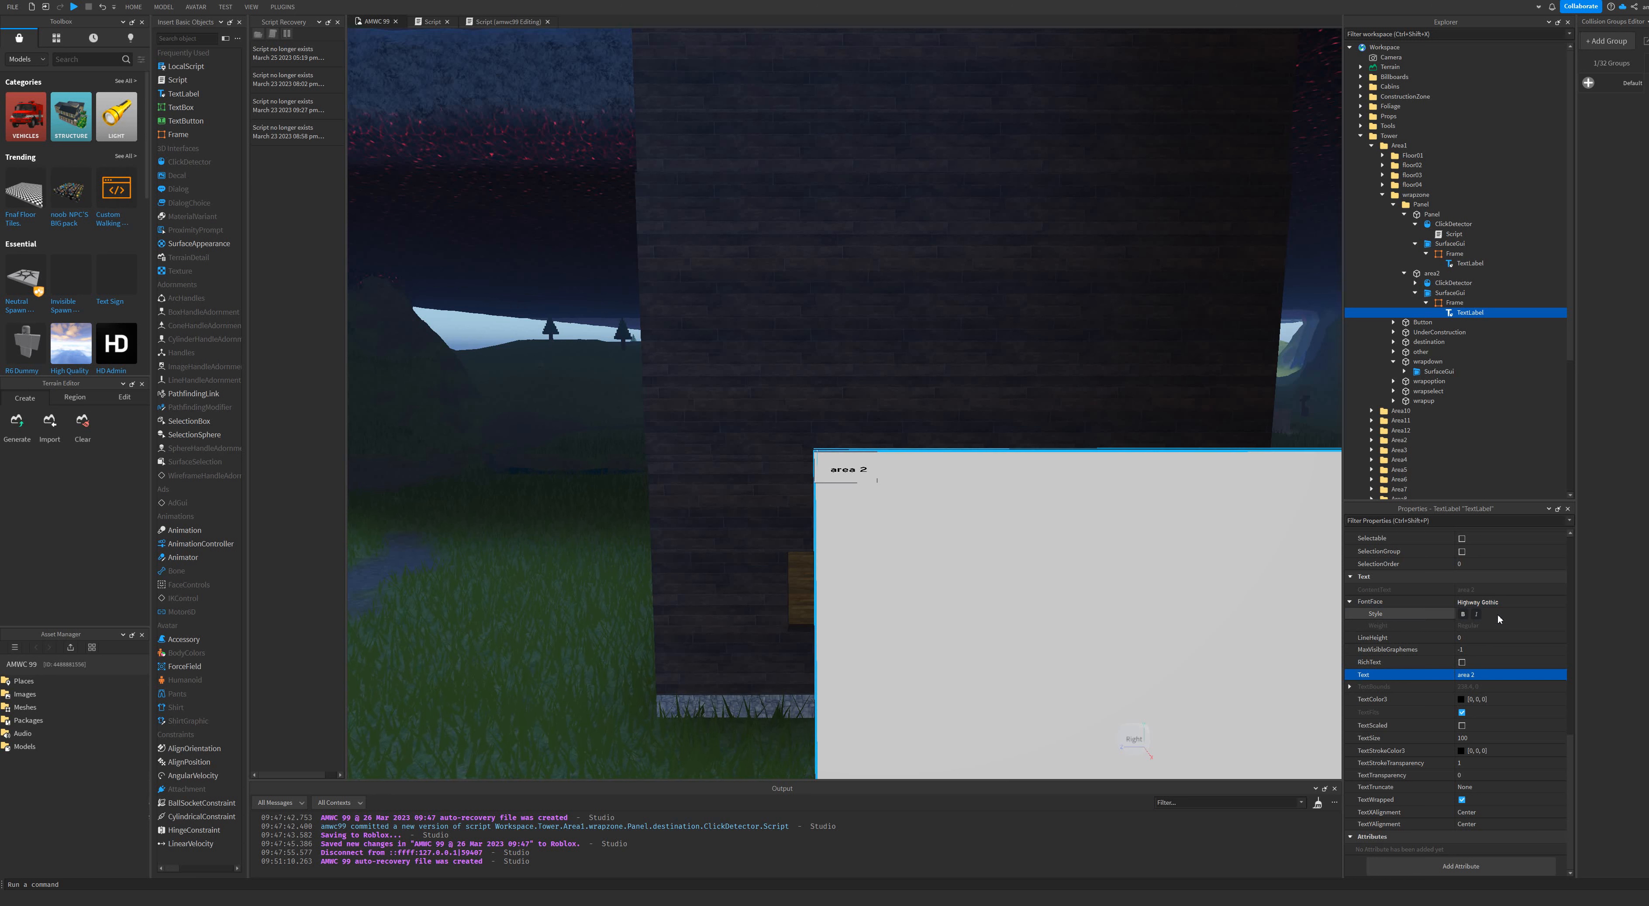
Turn on bold style for the area 2 label and switch its font face to Michroma.
click(1496, 602)
scroll(1496, 600, down, 2)
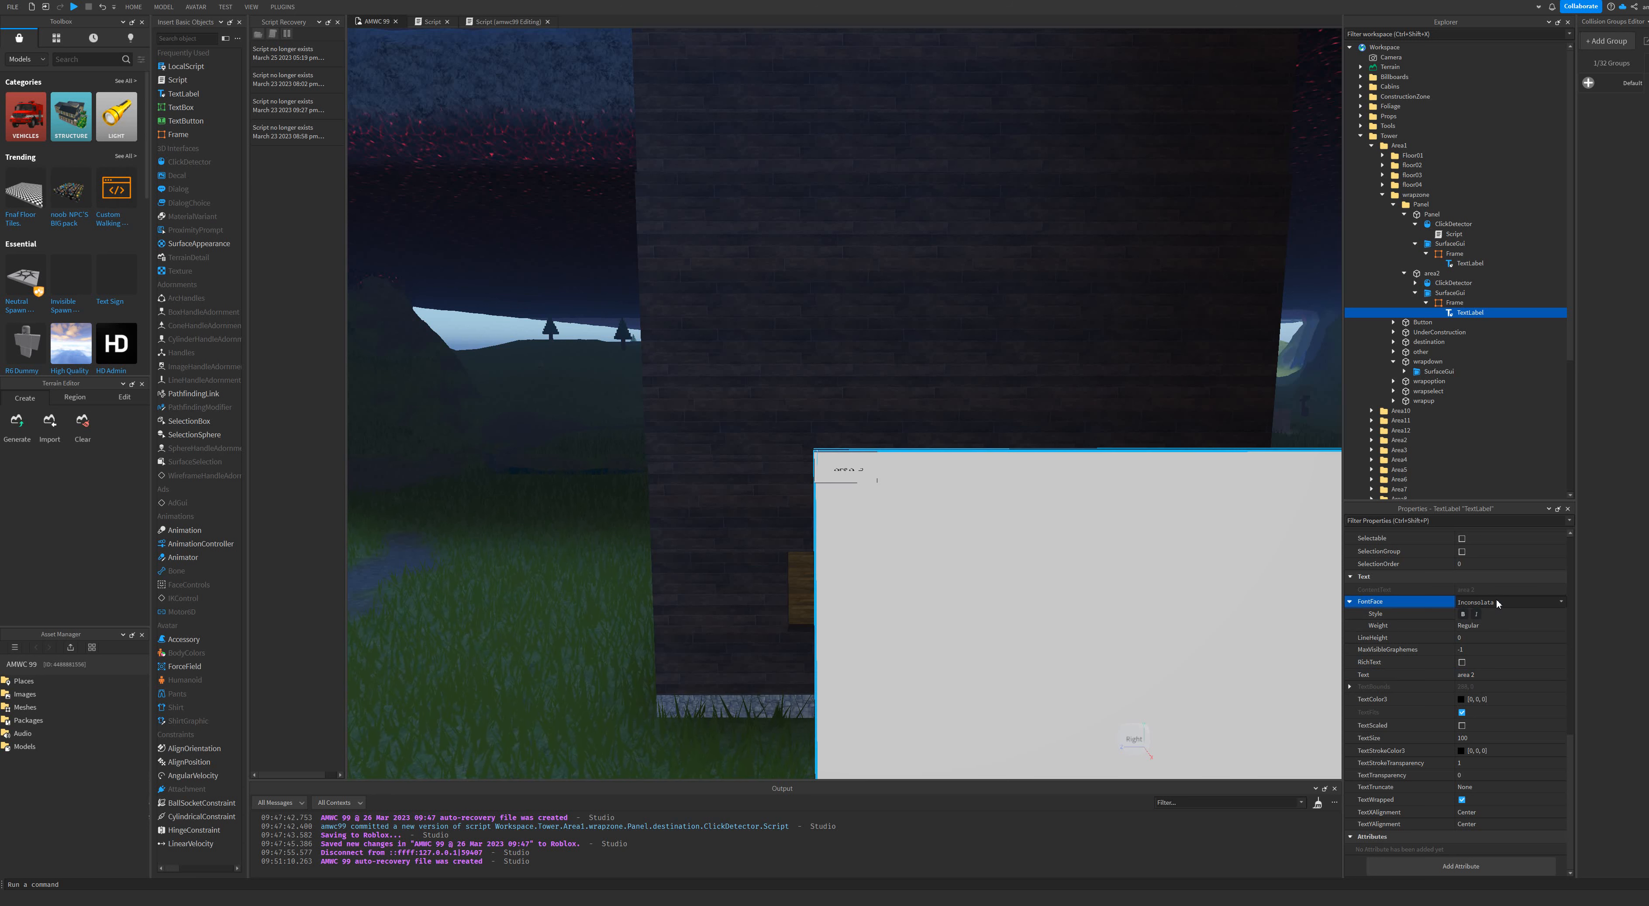
click(1465, 614)
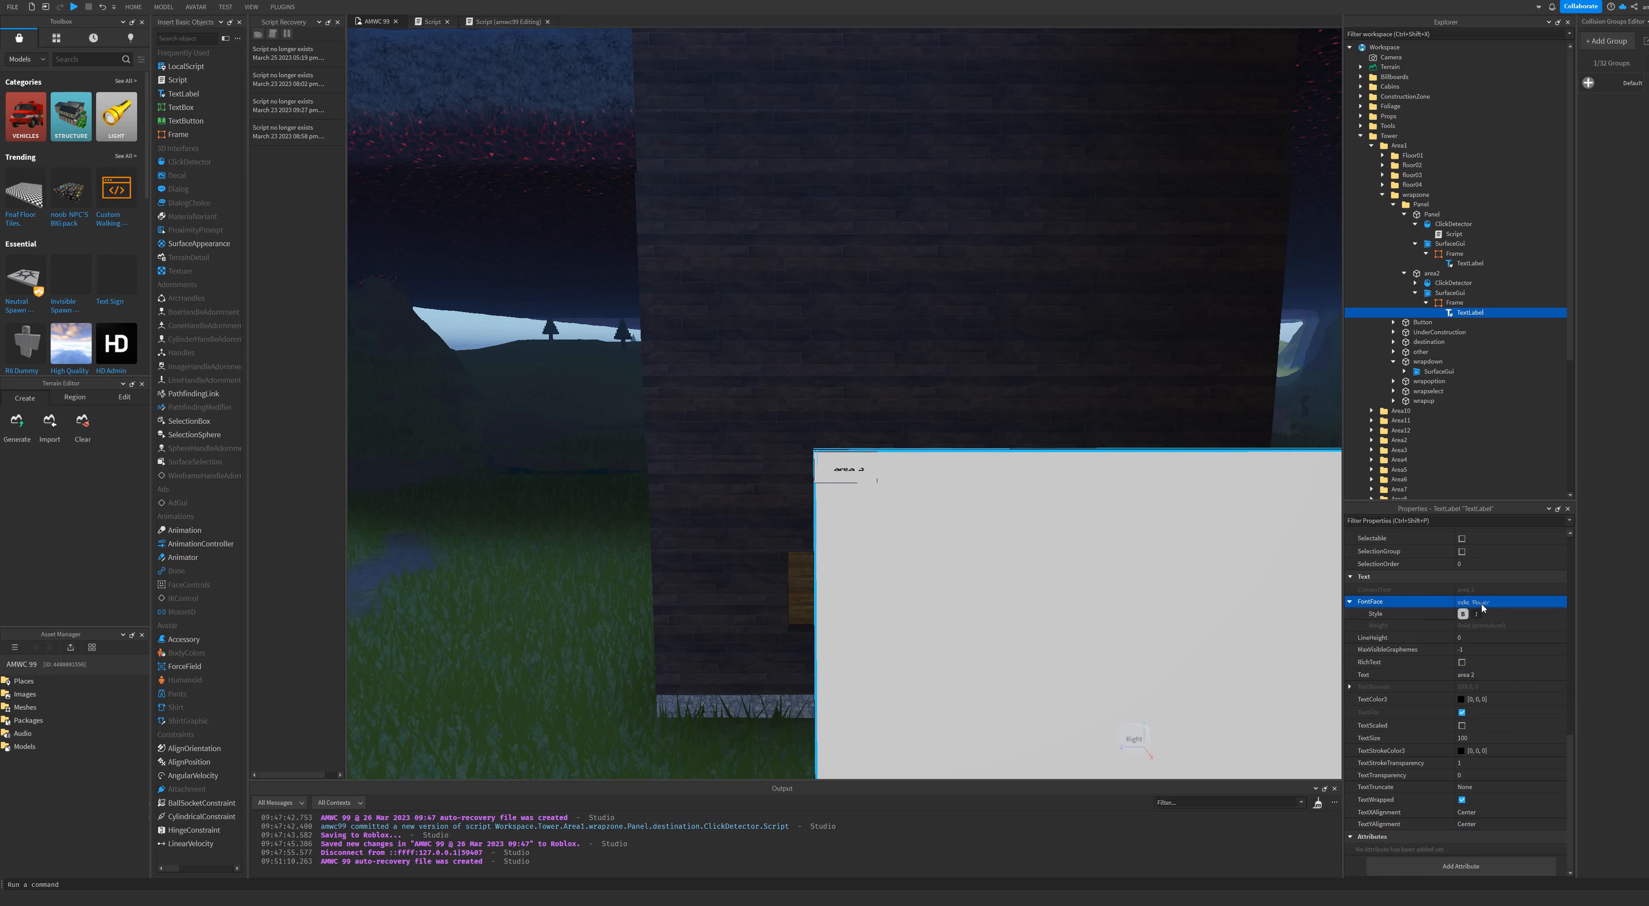
click(1482, 604)
key(Return)
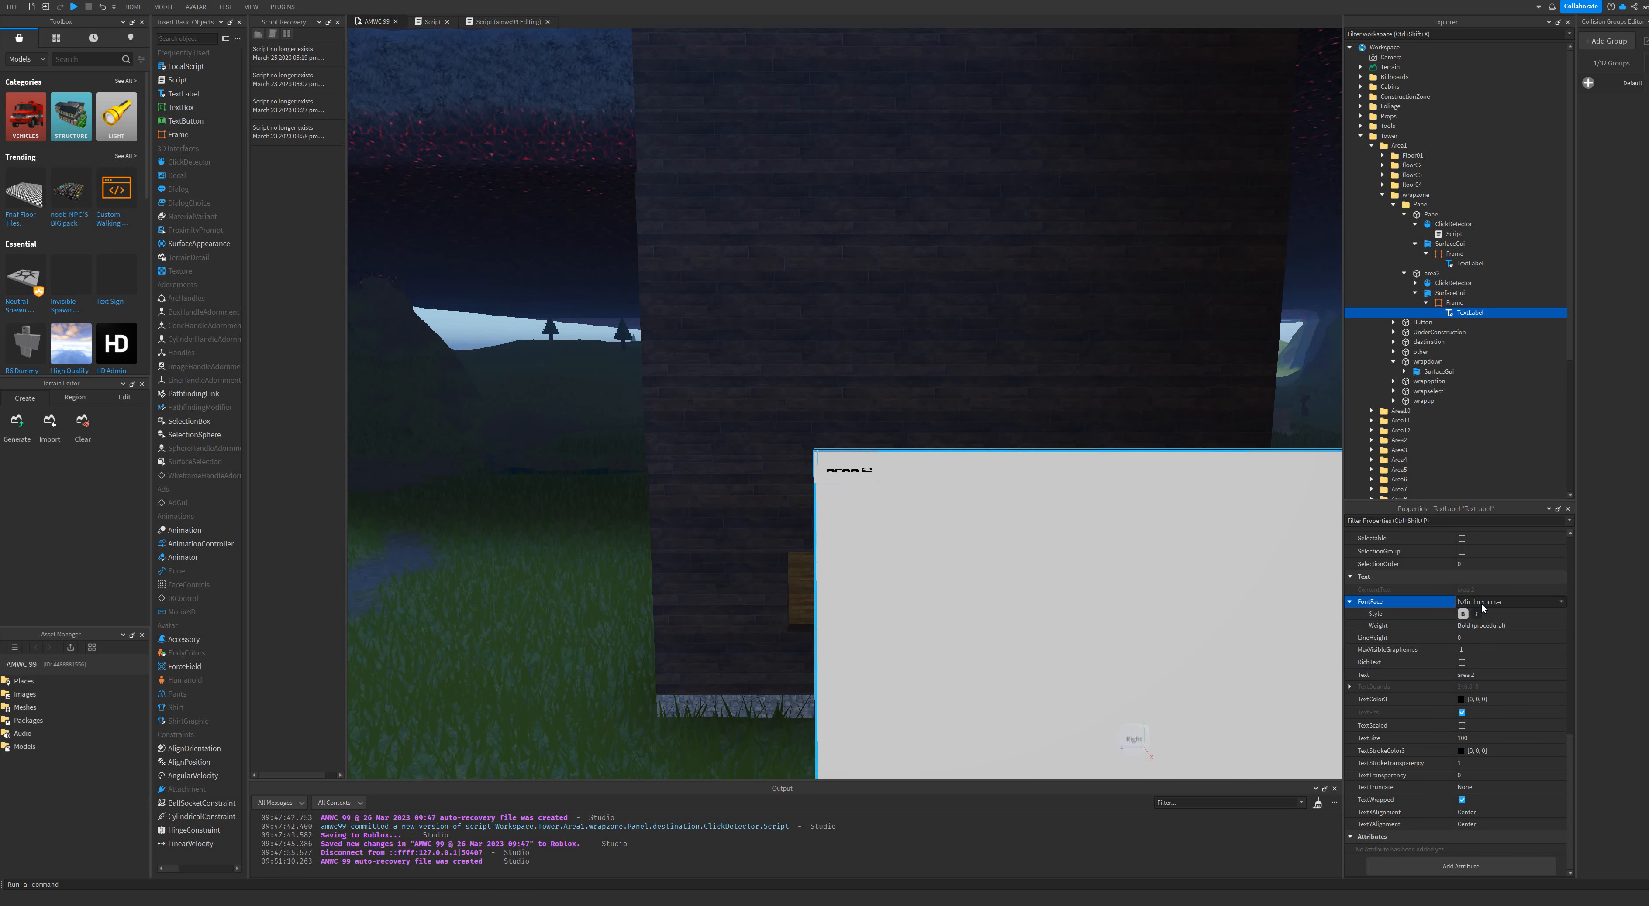
Switch the area 2 label's font face to Zekton.
scroll(1482, 606, down, 2)
key(Down)
key(Down)
key(Down)
click(1484, 603)
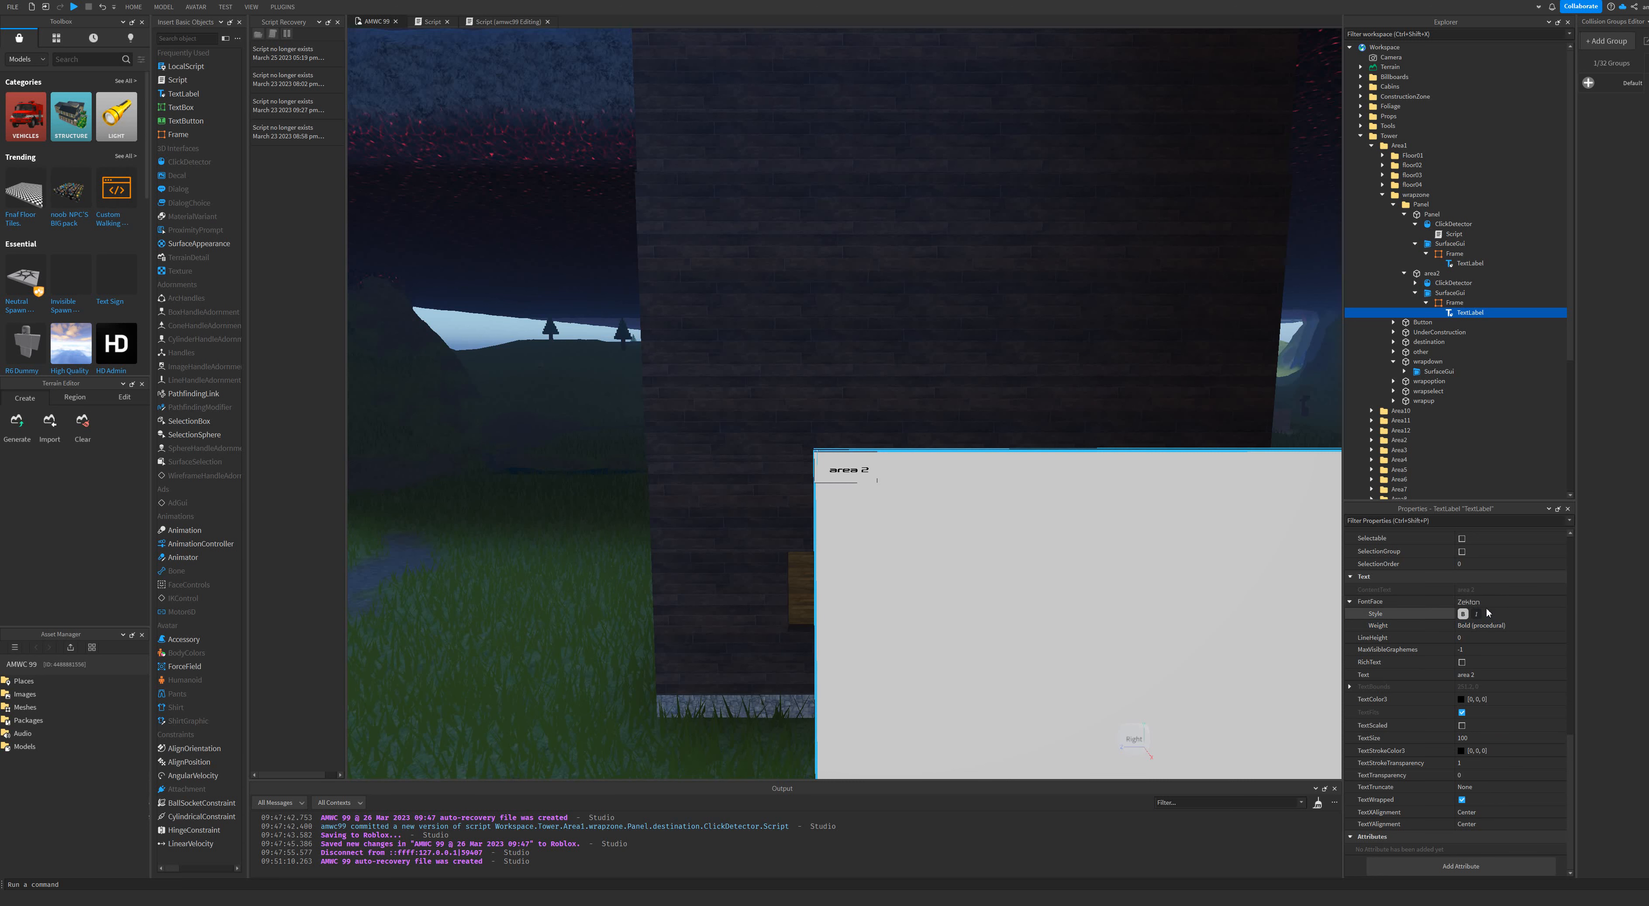
Set the area 2 label's font face to Michroma with Regular weight.
click(1487, 602)
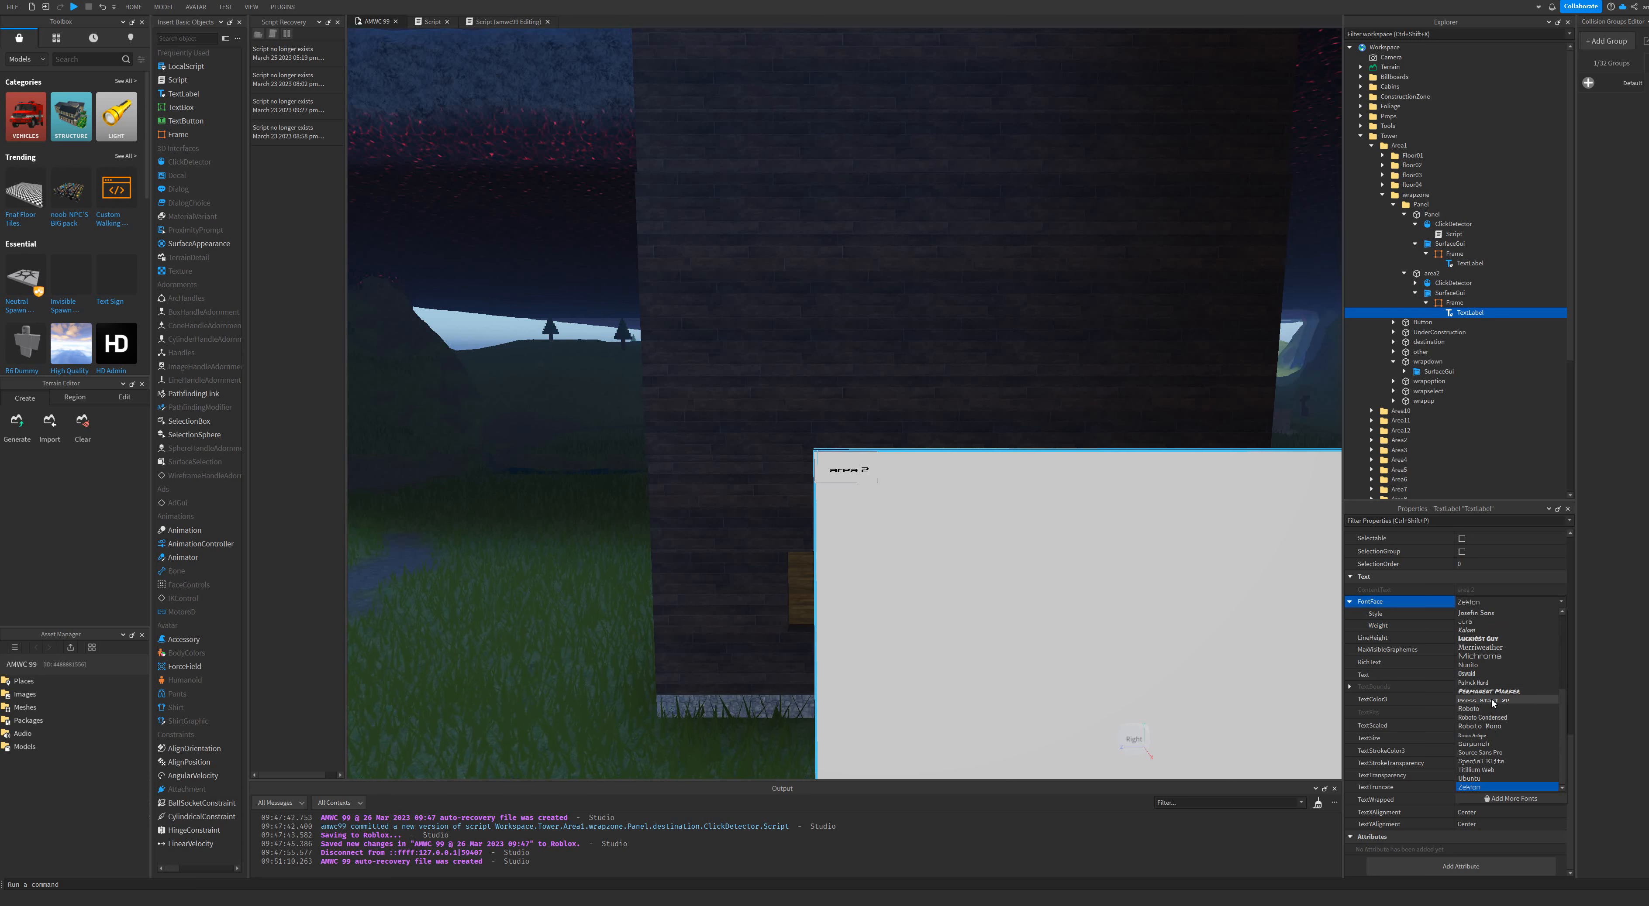
click(1482, 654)
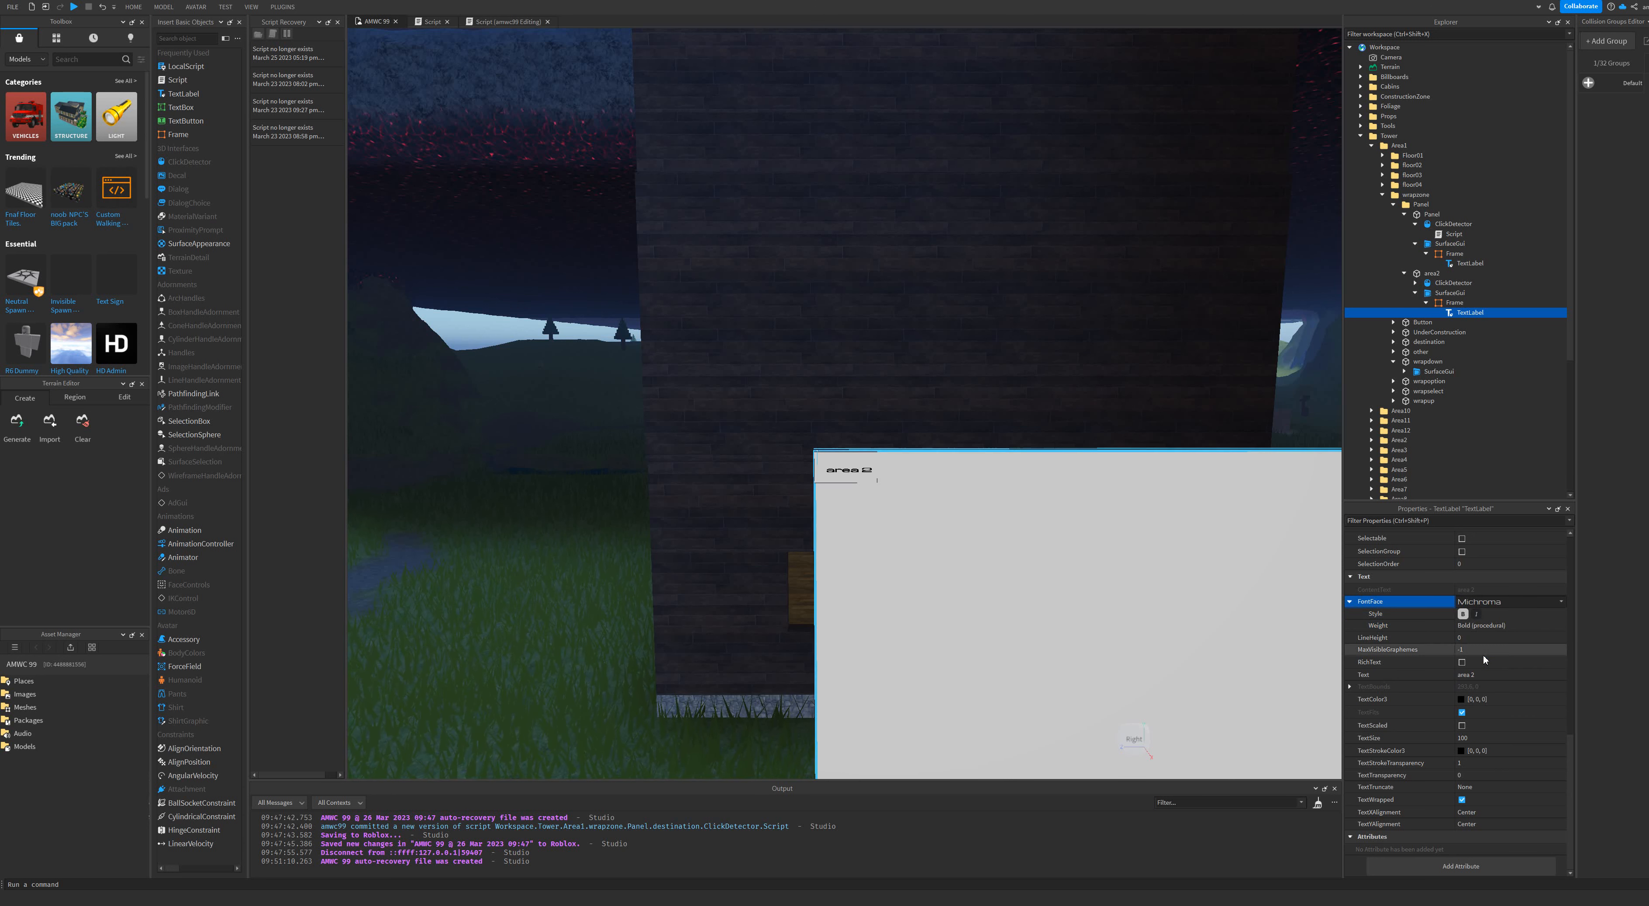
click(1478, 607)
click(1480, 606)
click(1482, 606)
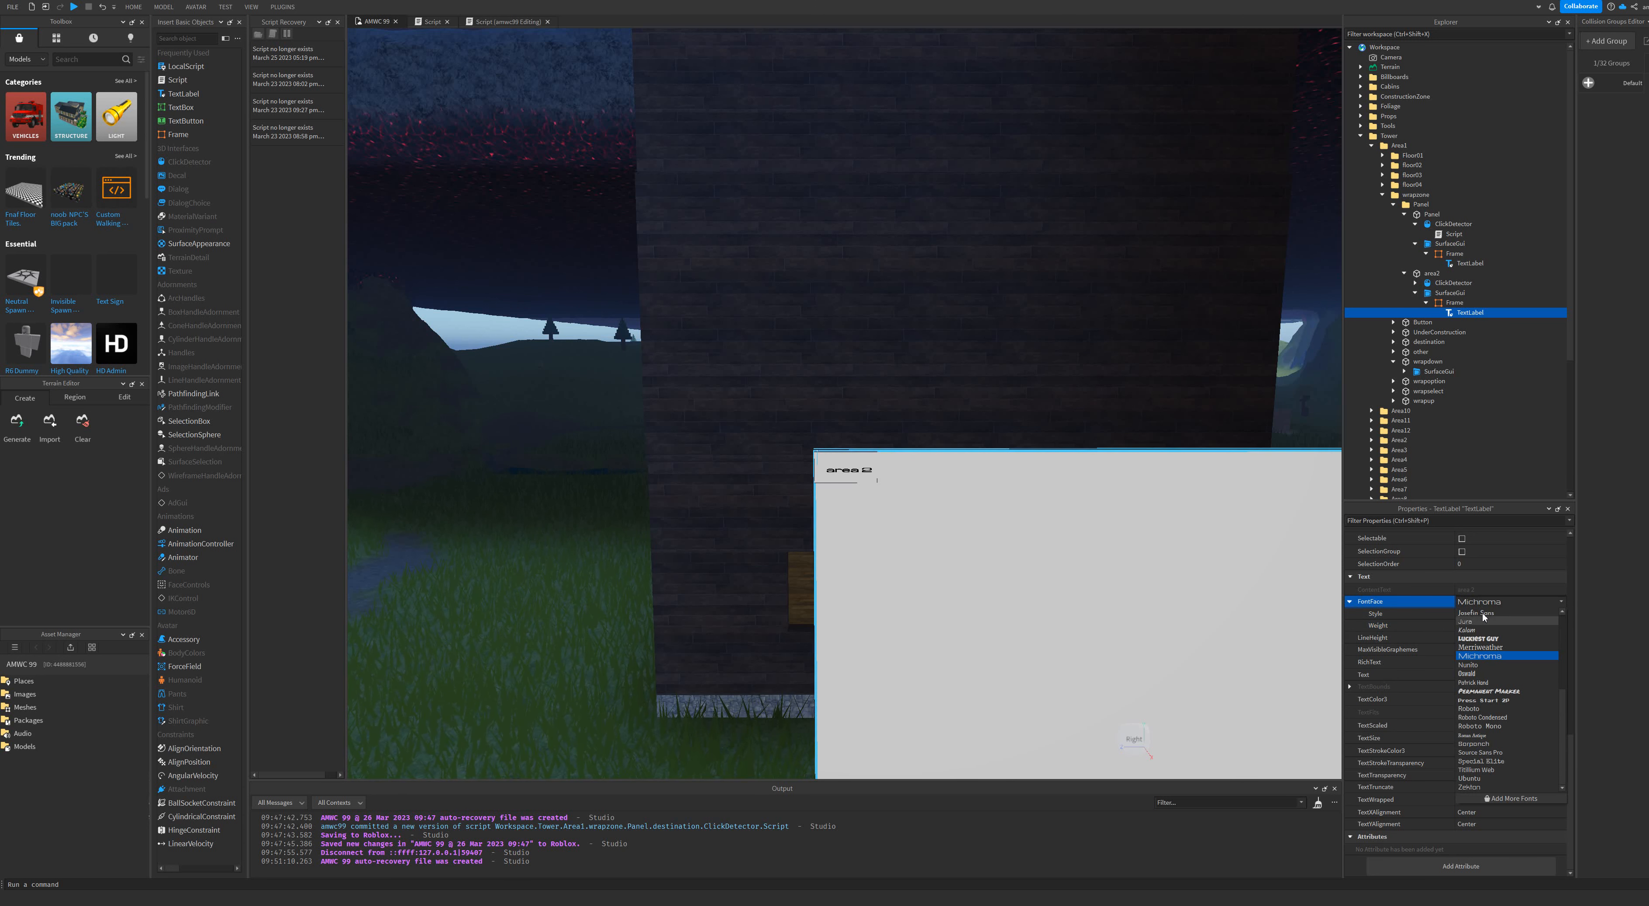
click(1431, 625)
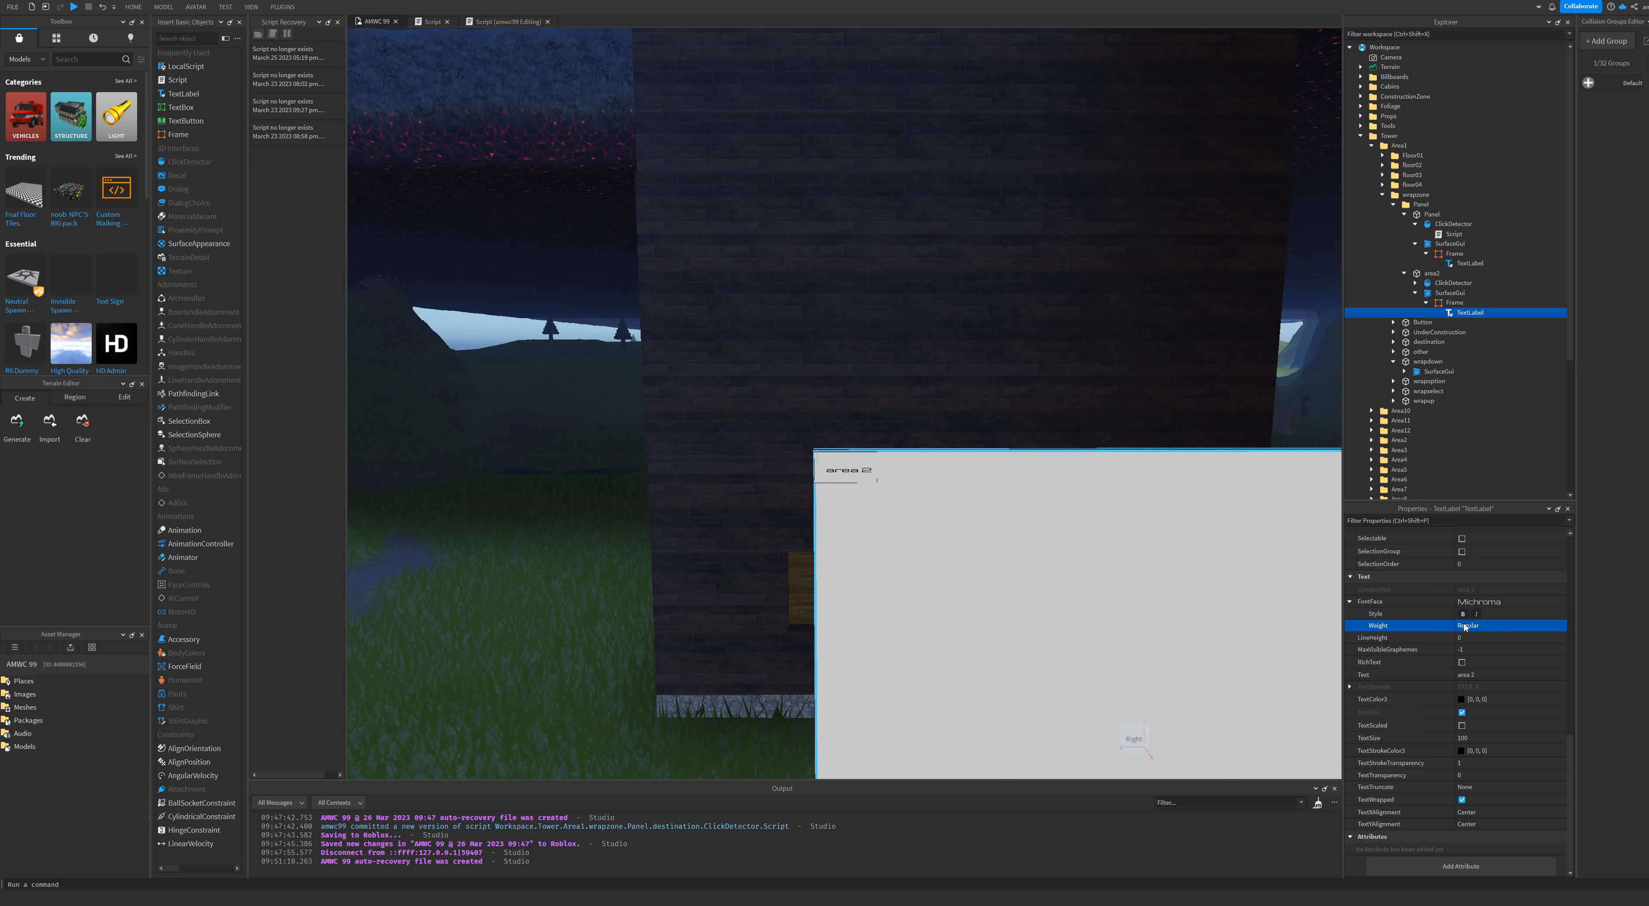
Try different LineHeight values on the area 2 label and settle on a small one just above 0.
click(1470, 637)
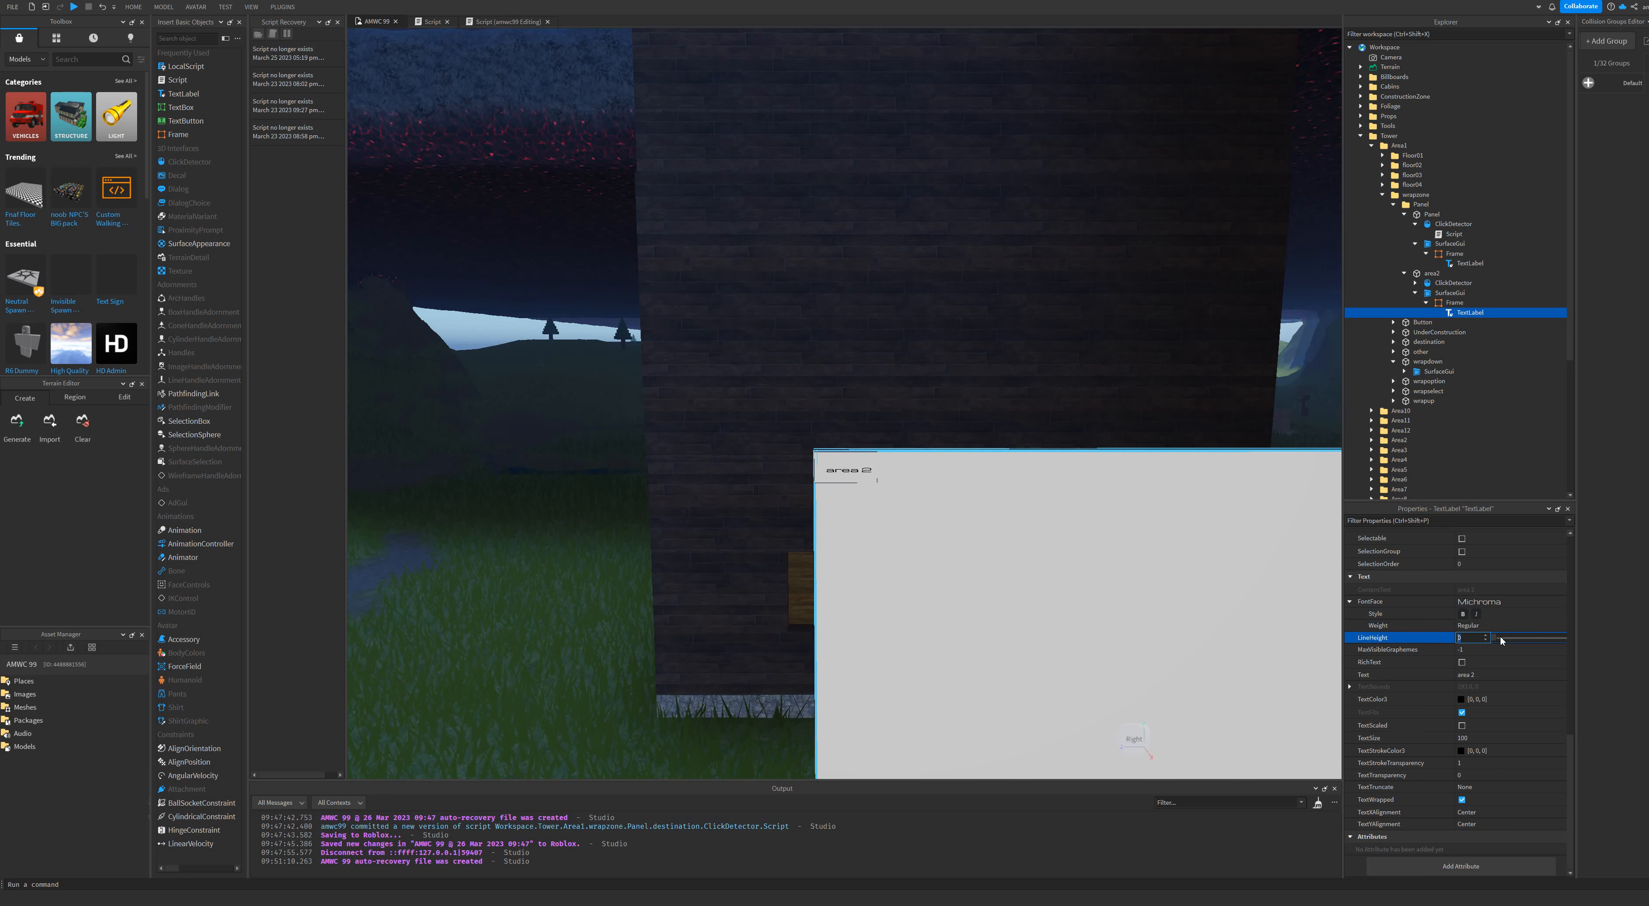
drag(1557, 640, 1498, 639)
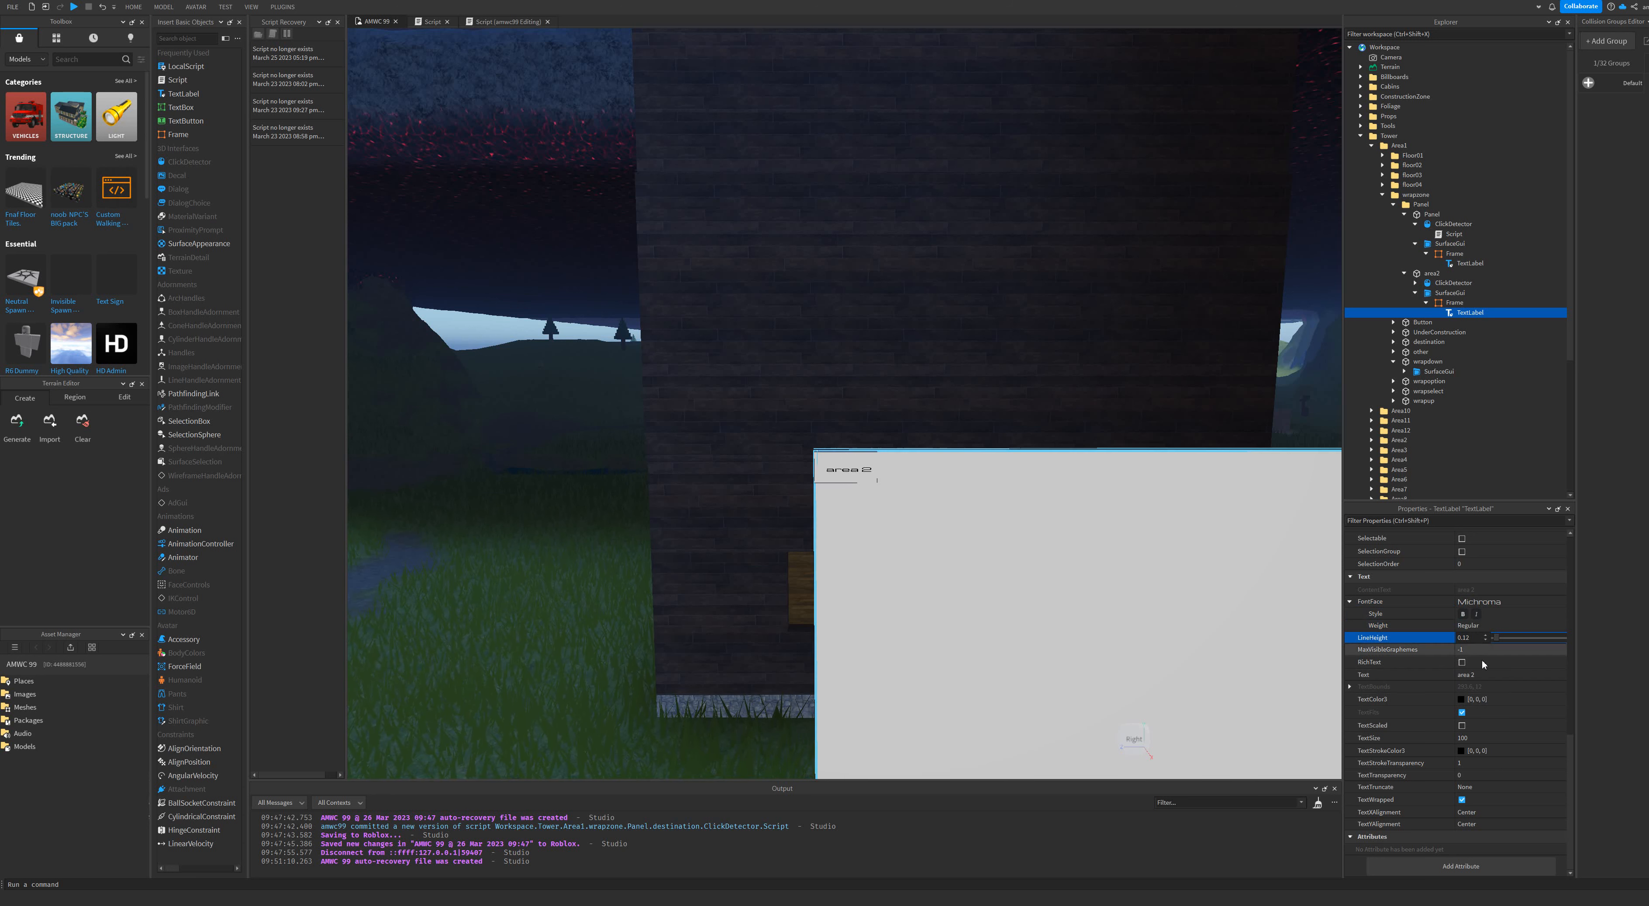
scroll(1488, 564, up, 4)
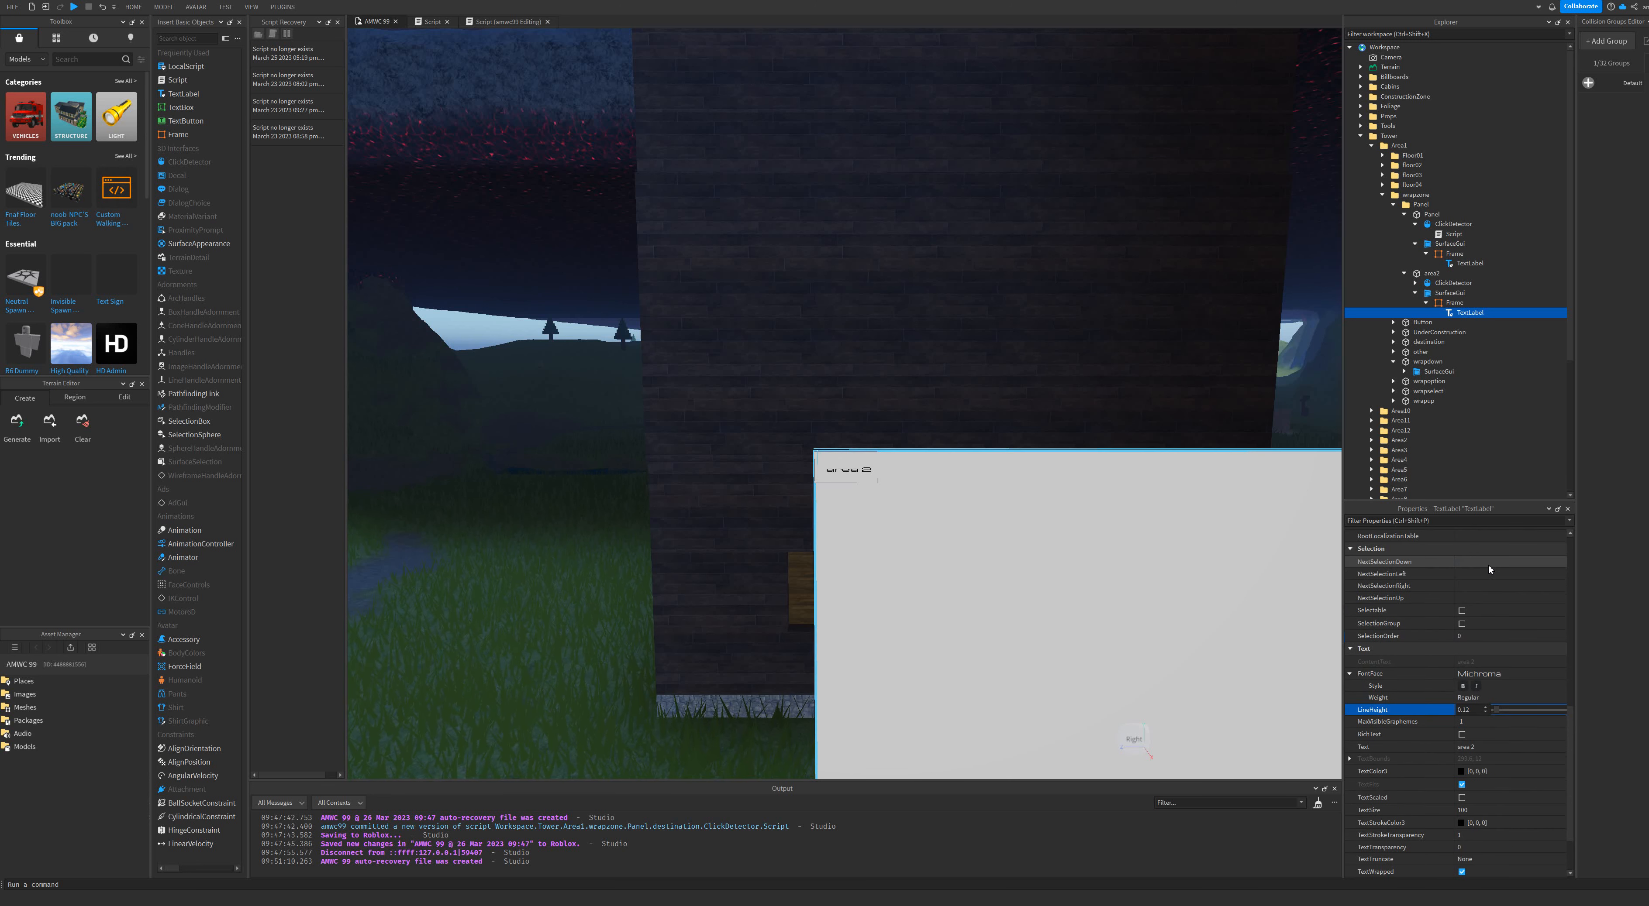
scroll(1488, 564, up, 4)
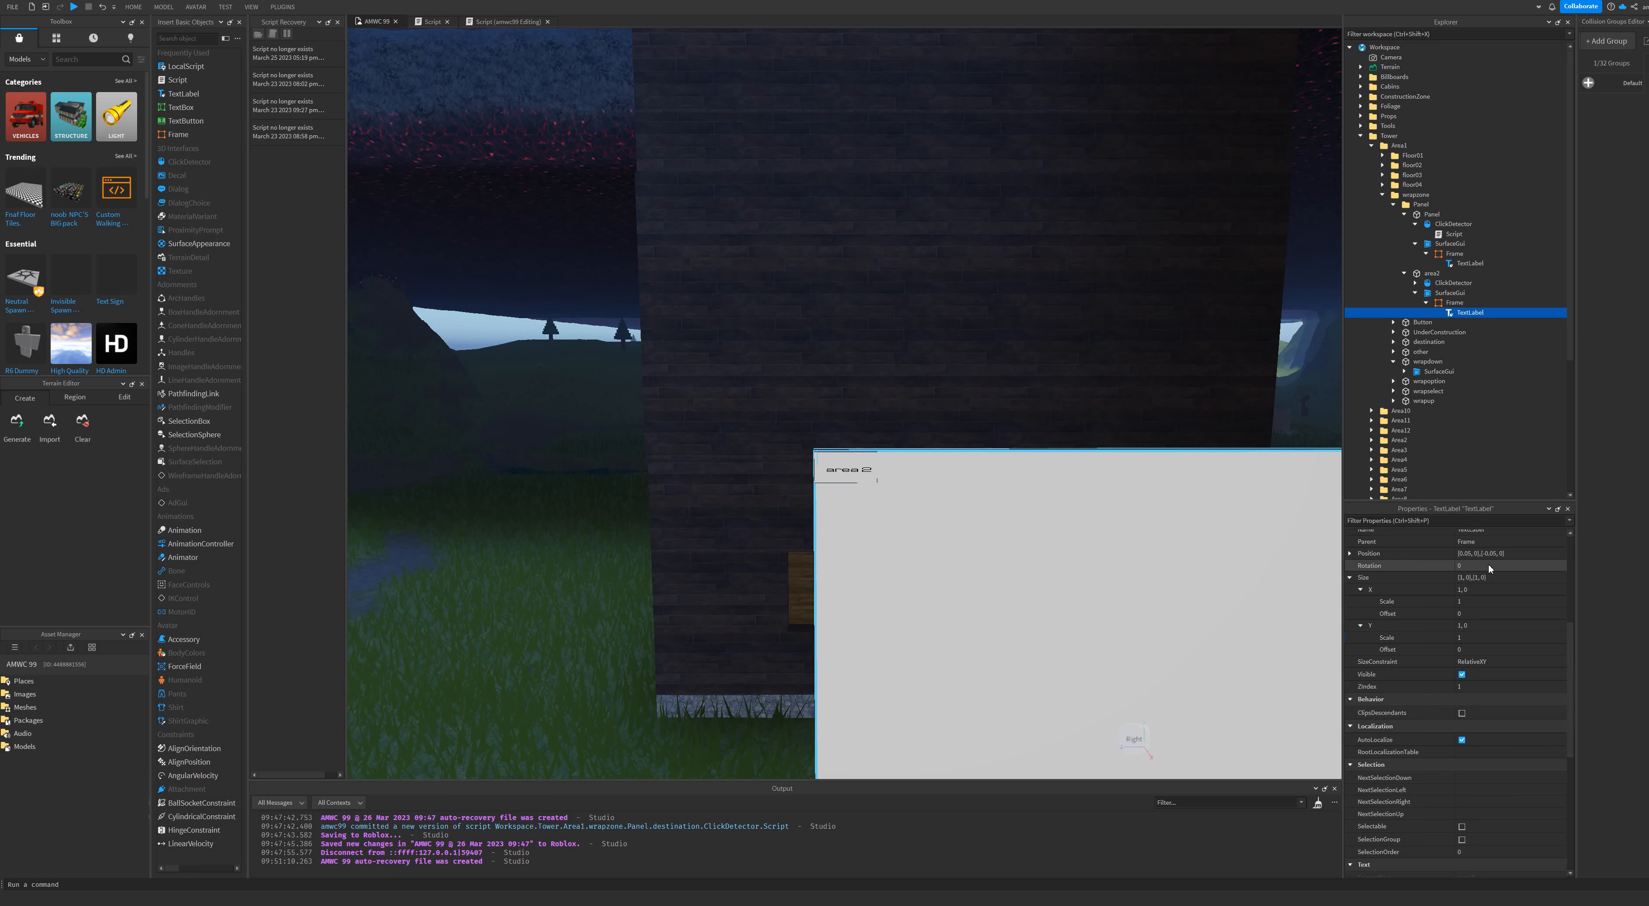
scroll(1487, 567, up, 4)
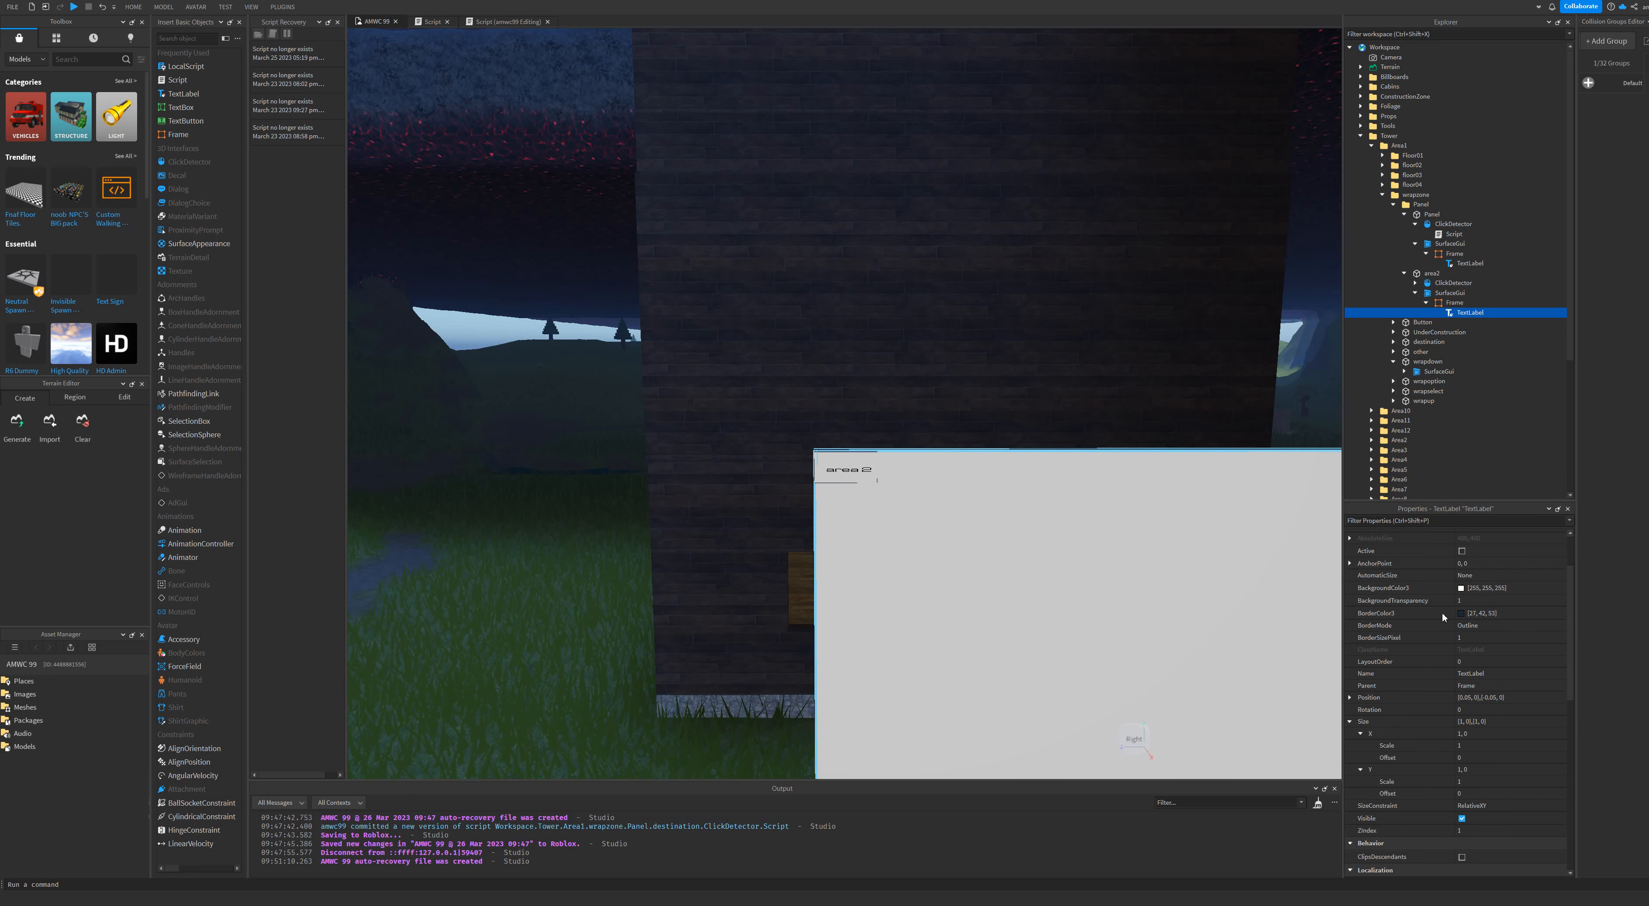
Edit the area2 ClickDetector's script so destinationPart points to game.Workspace.Tower.Area2.wrapzone.destination.
click(1204, 405)
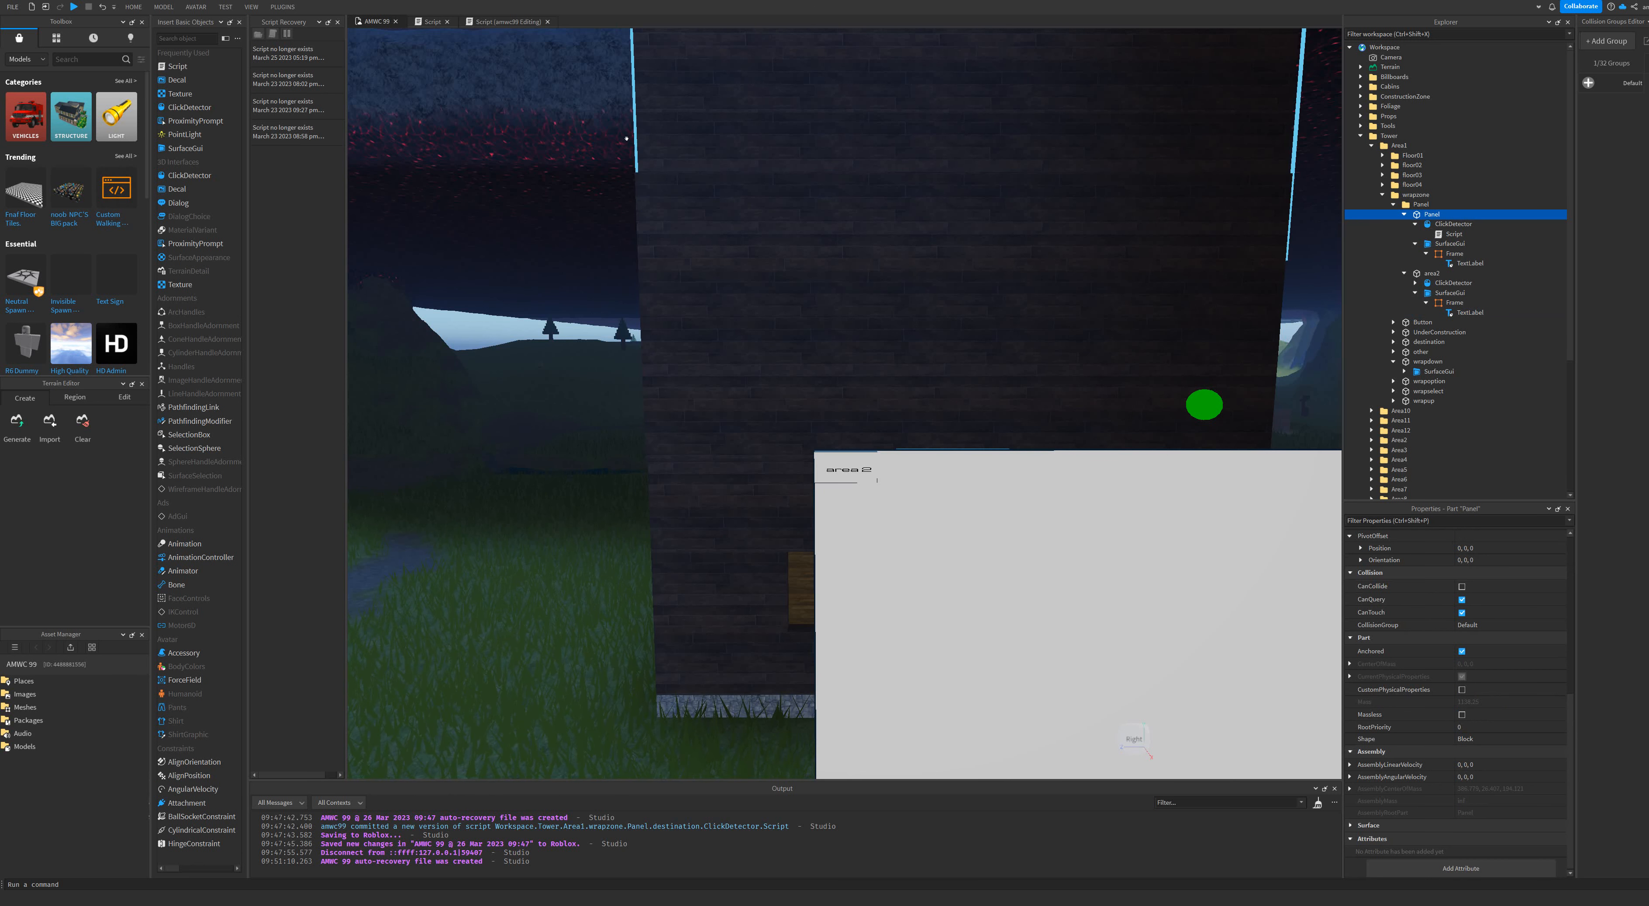
click(829, 469)
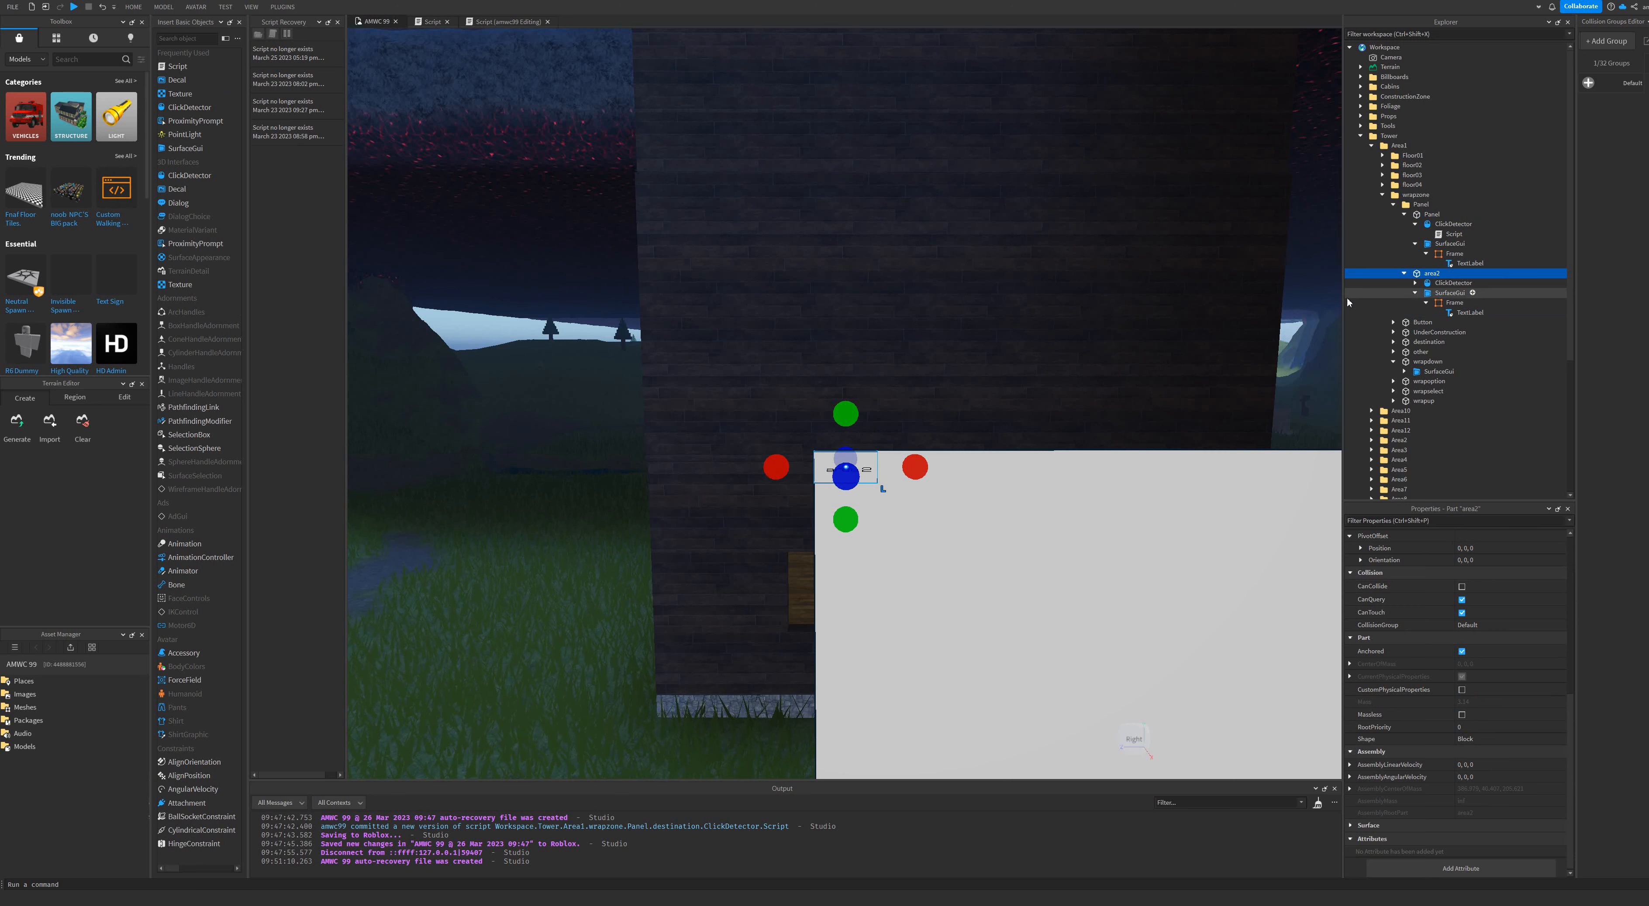
double_click(1453, 285)
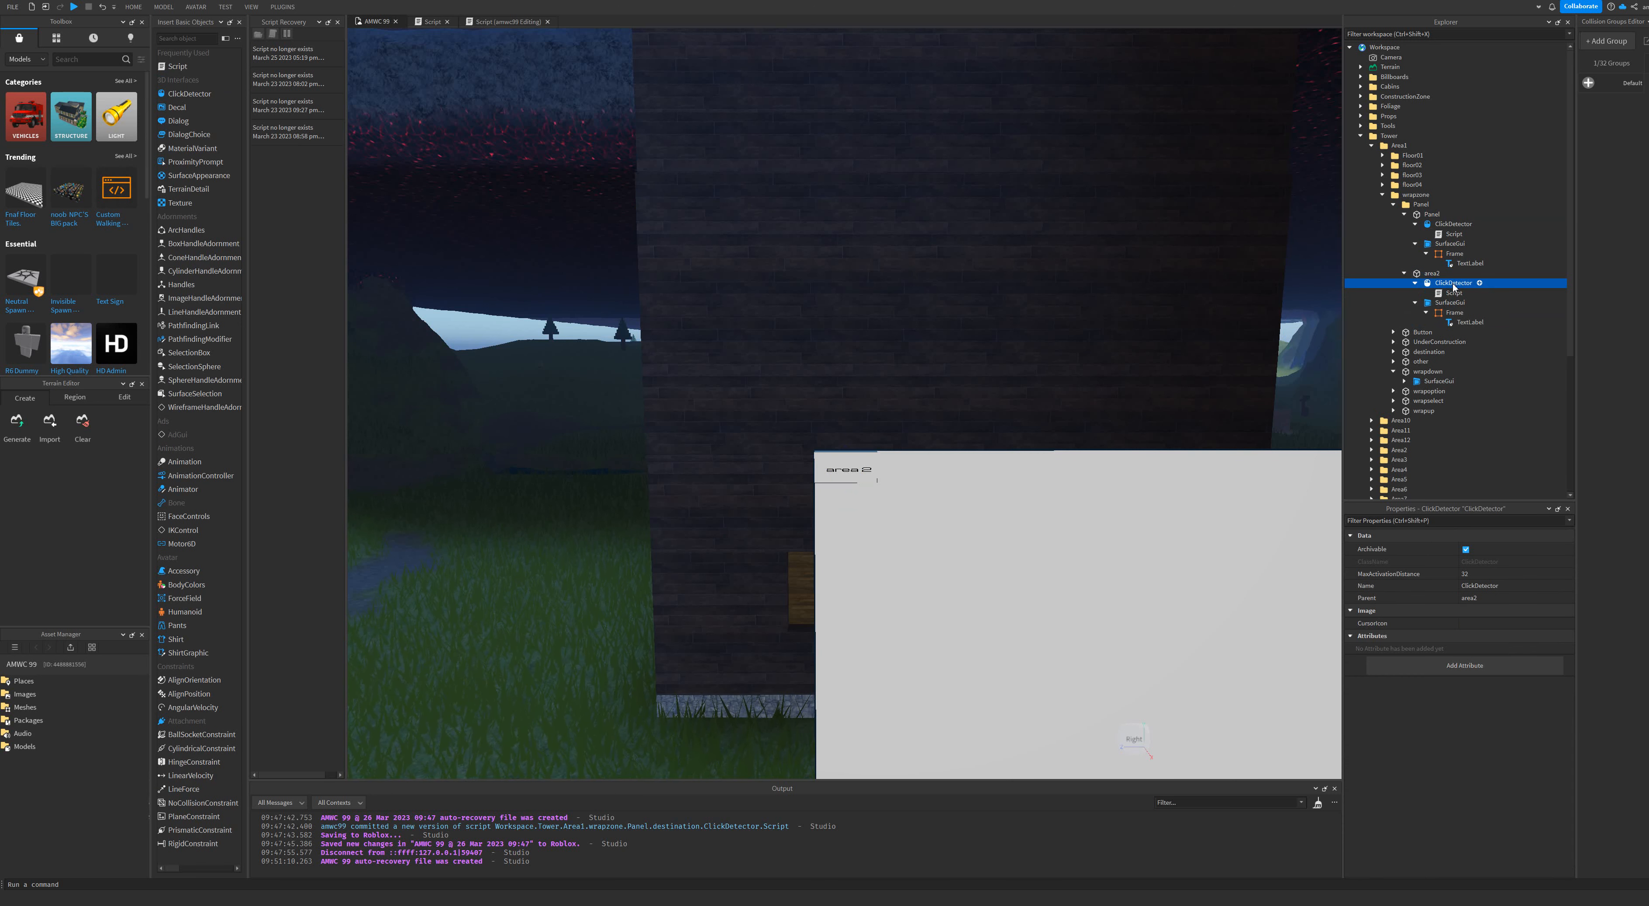
click(1458, 289)
double_click(1455, 292)
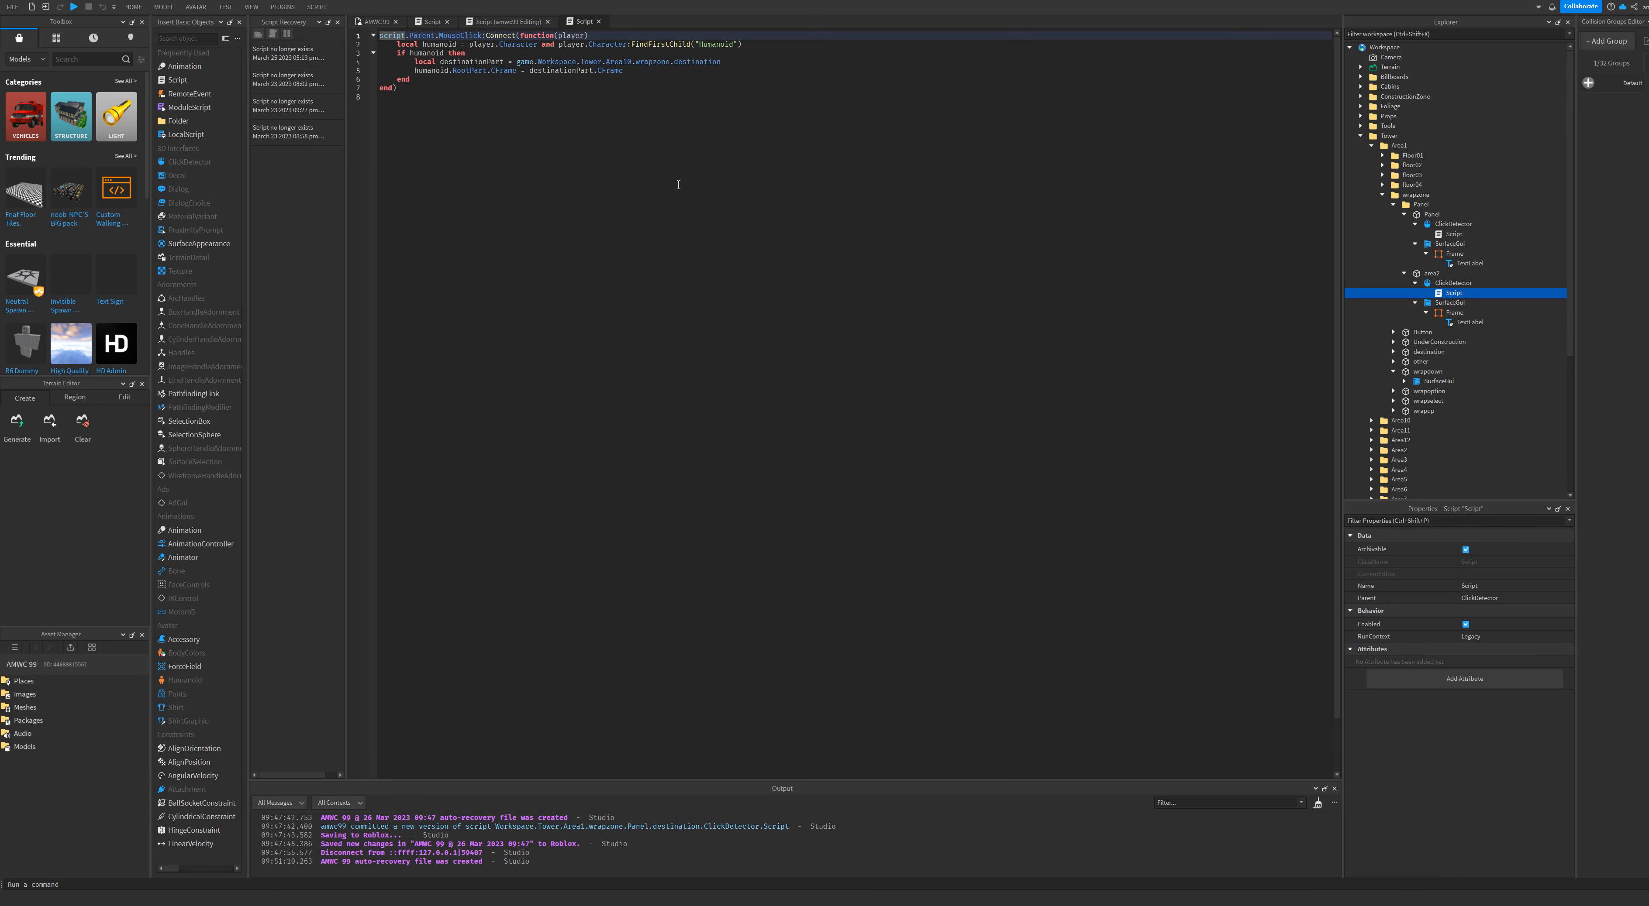
double_click(627, 62)
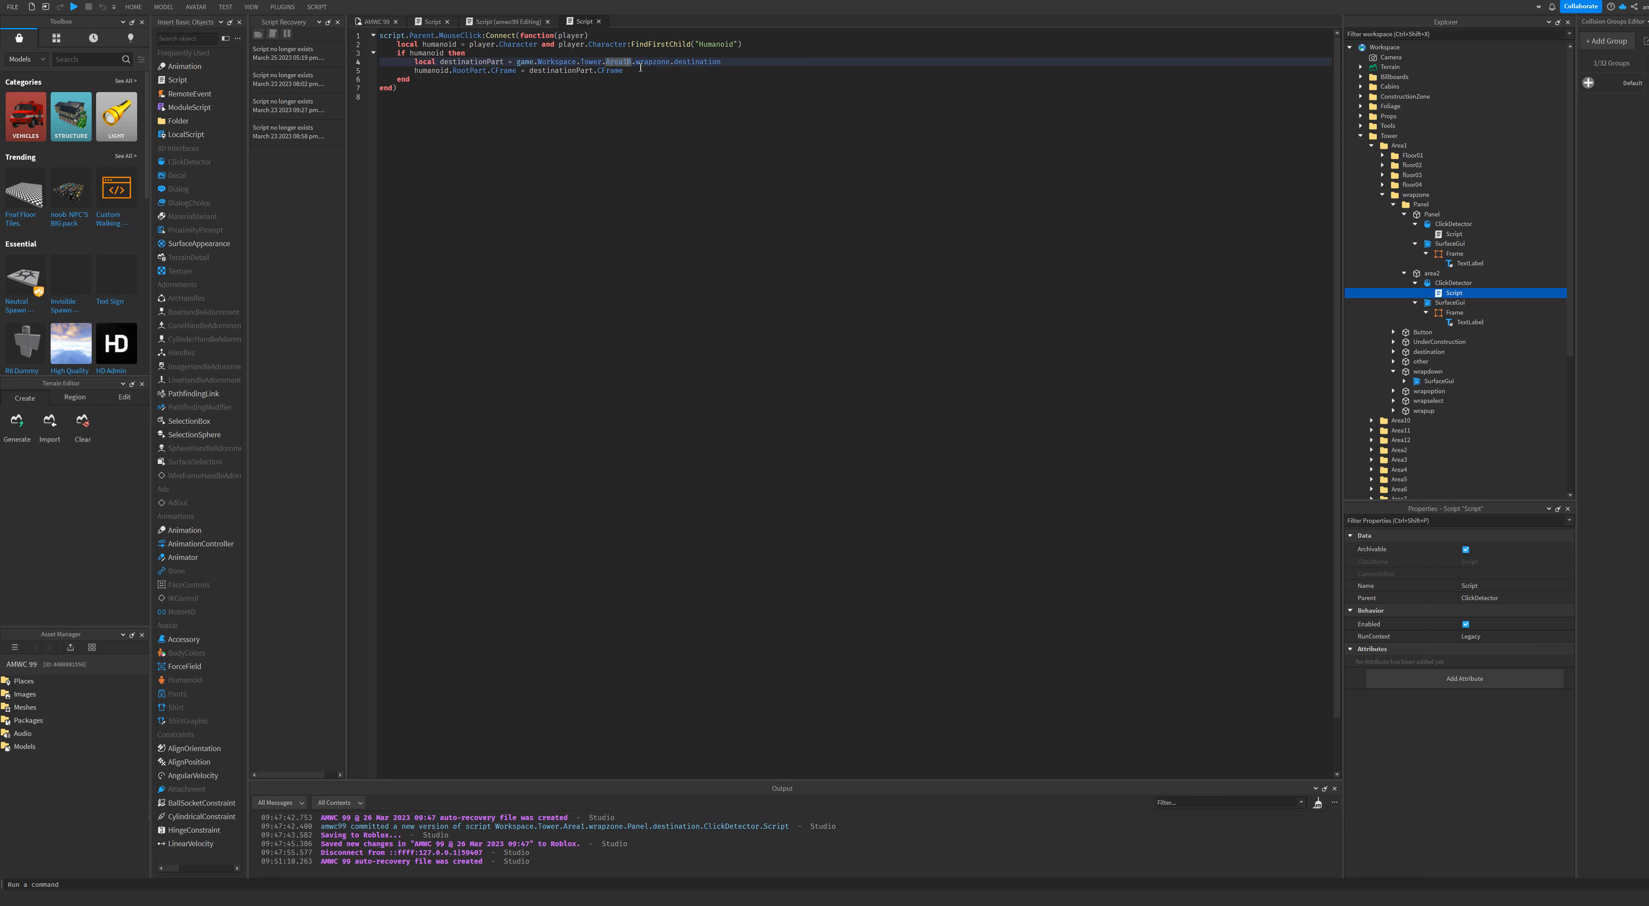
text(Area2)
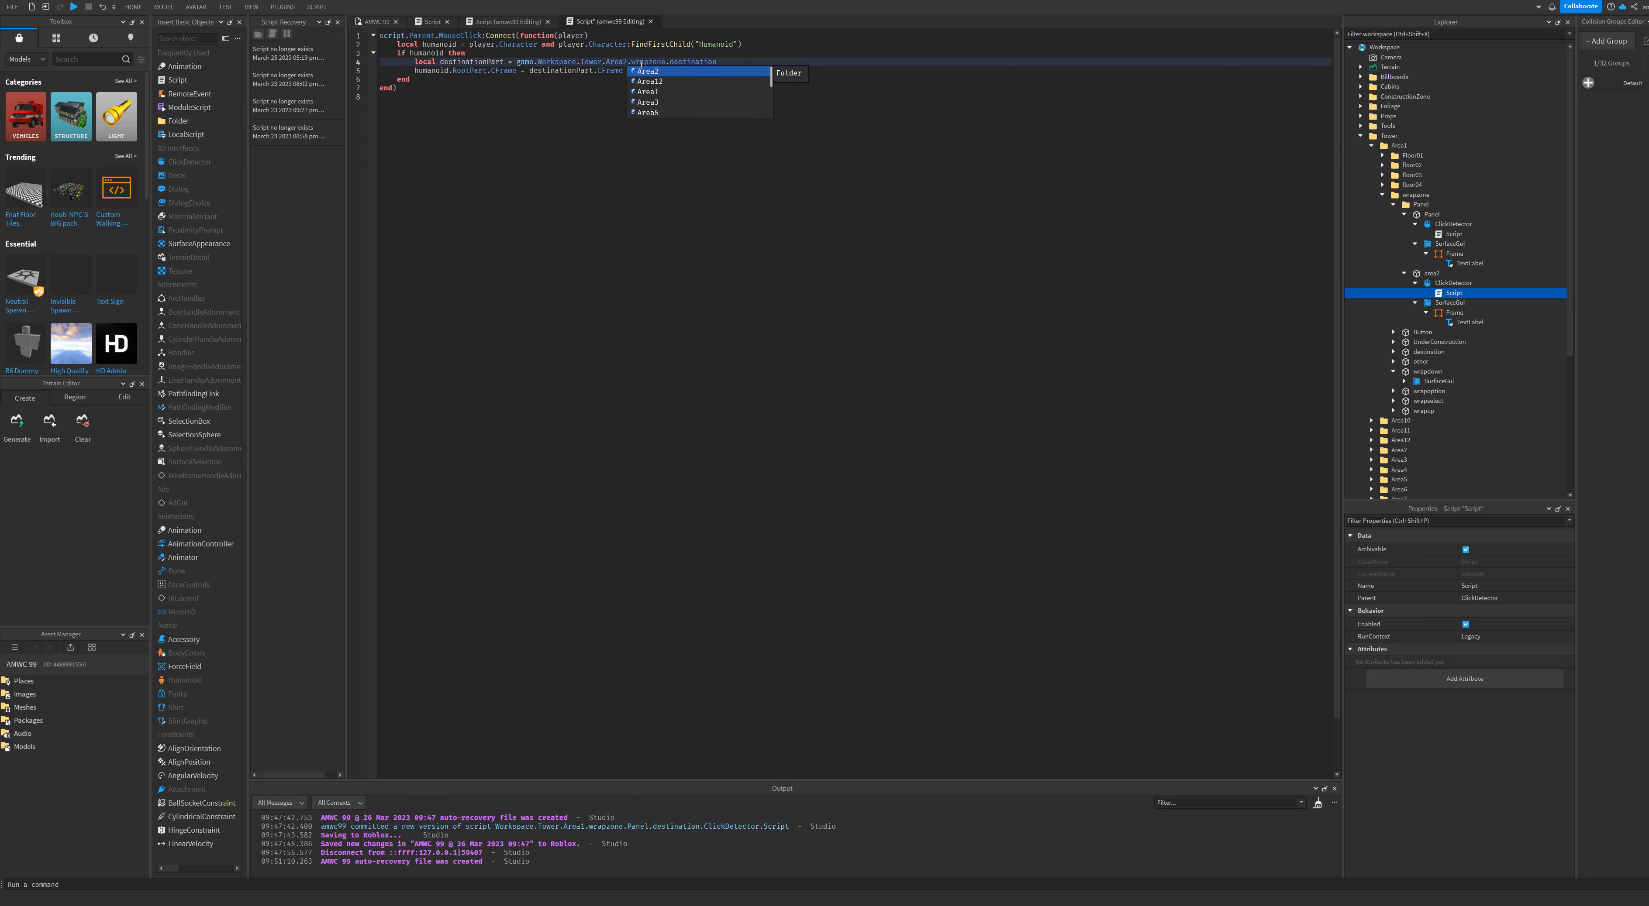
click(565, 123)
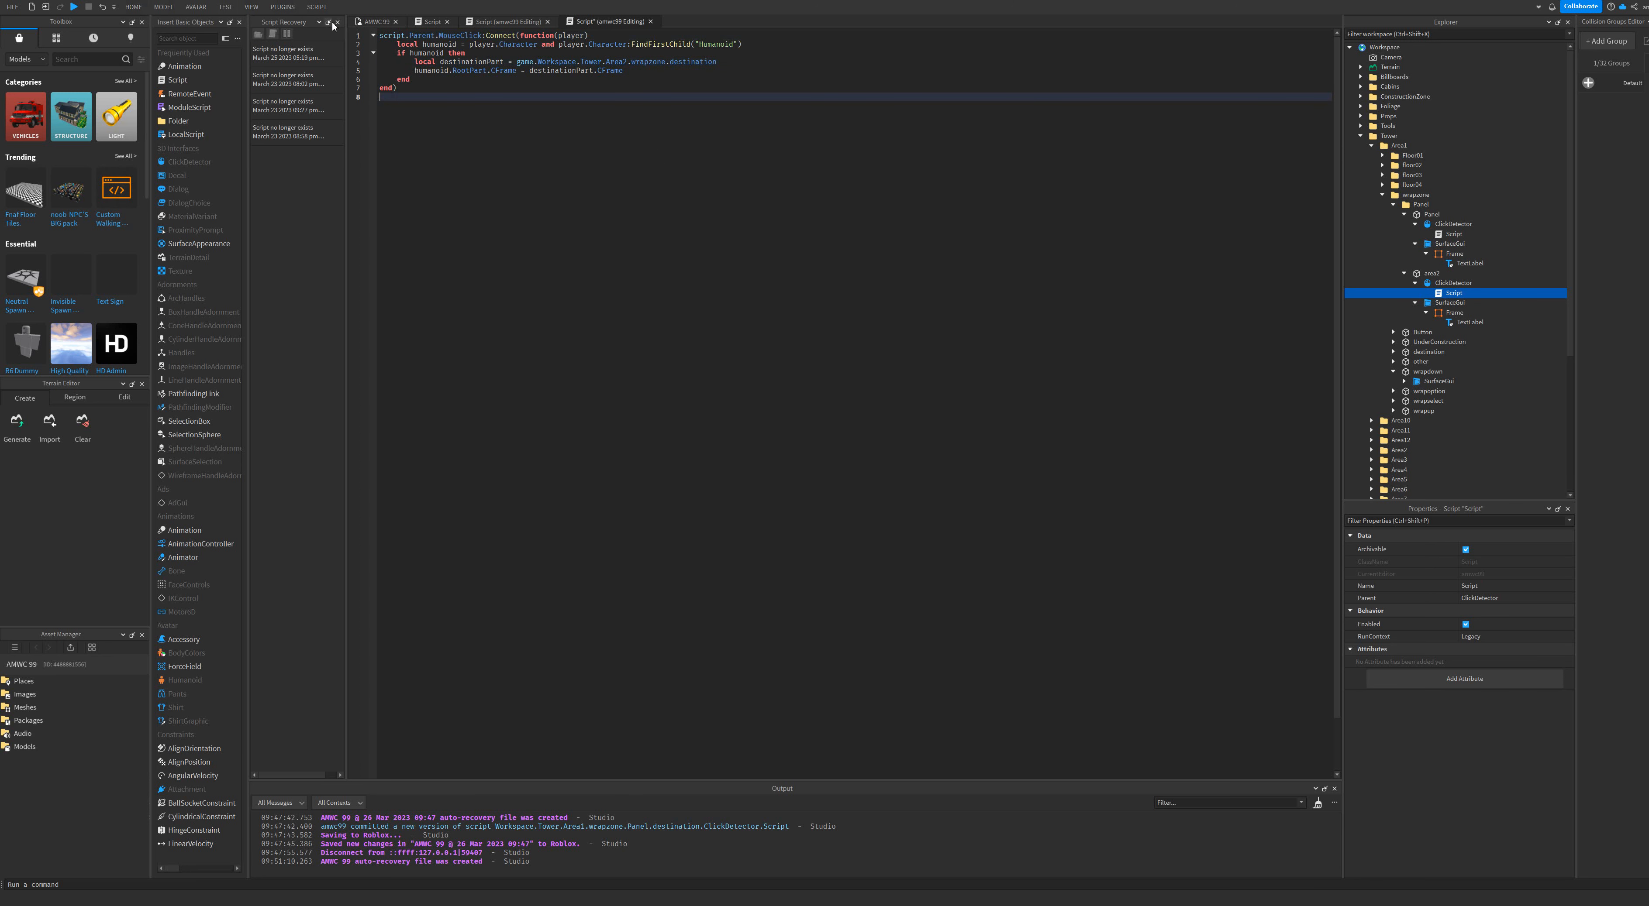
Playtest the game, closing the Script Recovery window, and walk up to the Destination board to check it in play before stopping.
click(376, 21)
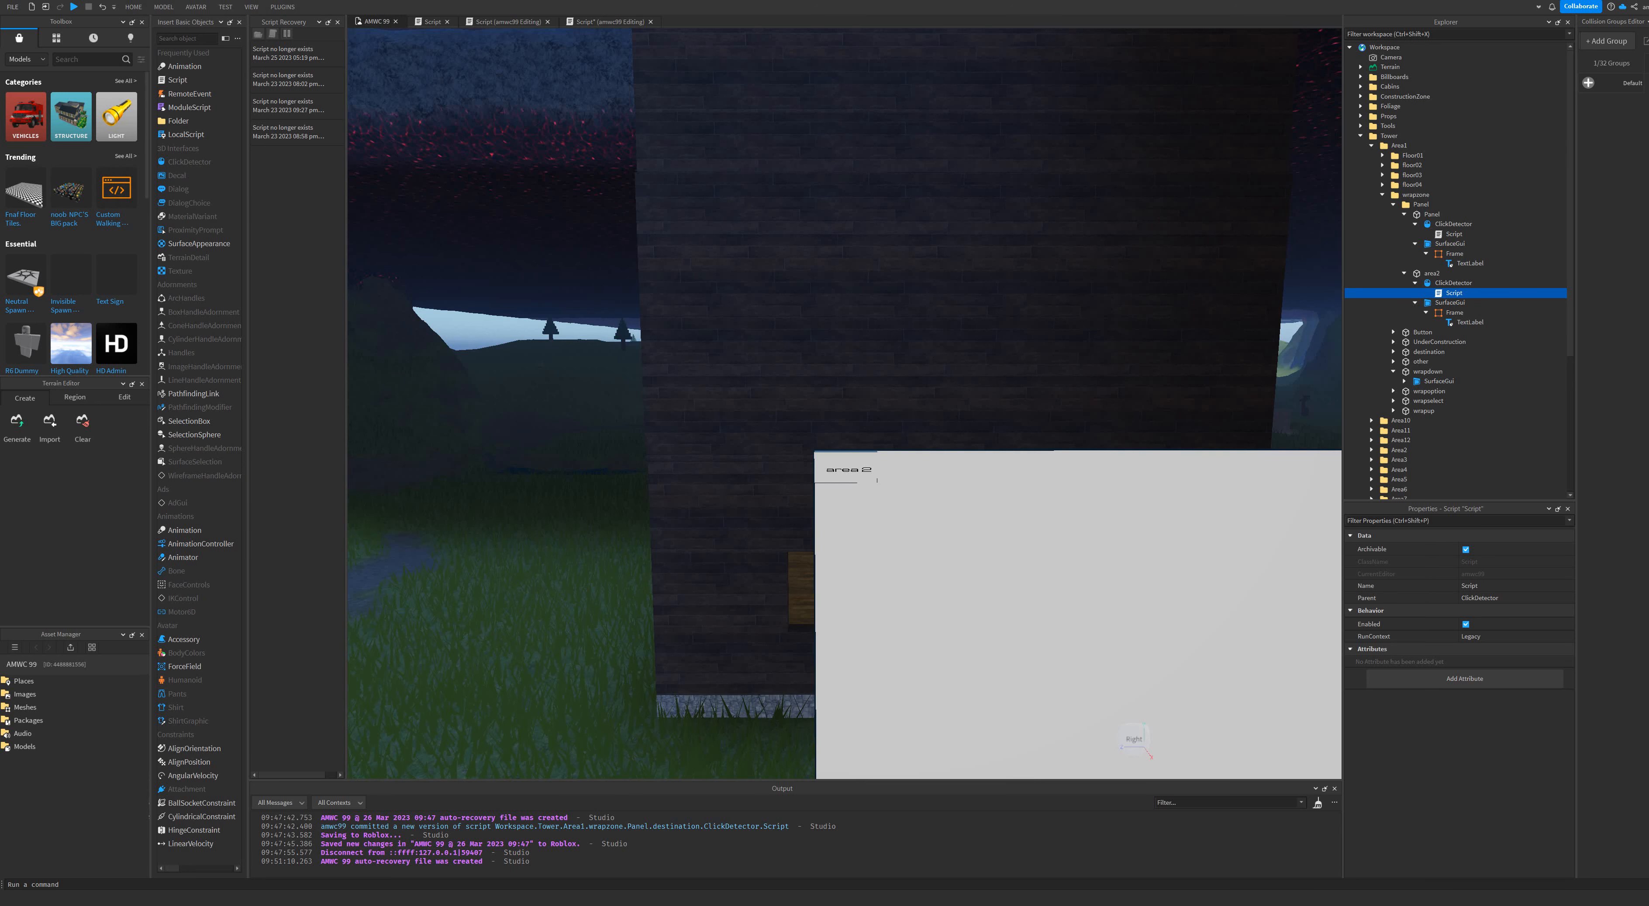
click(76, 8)
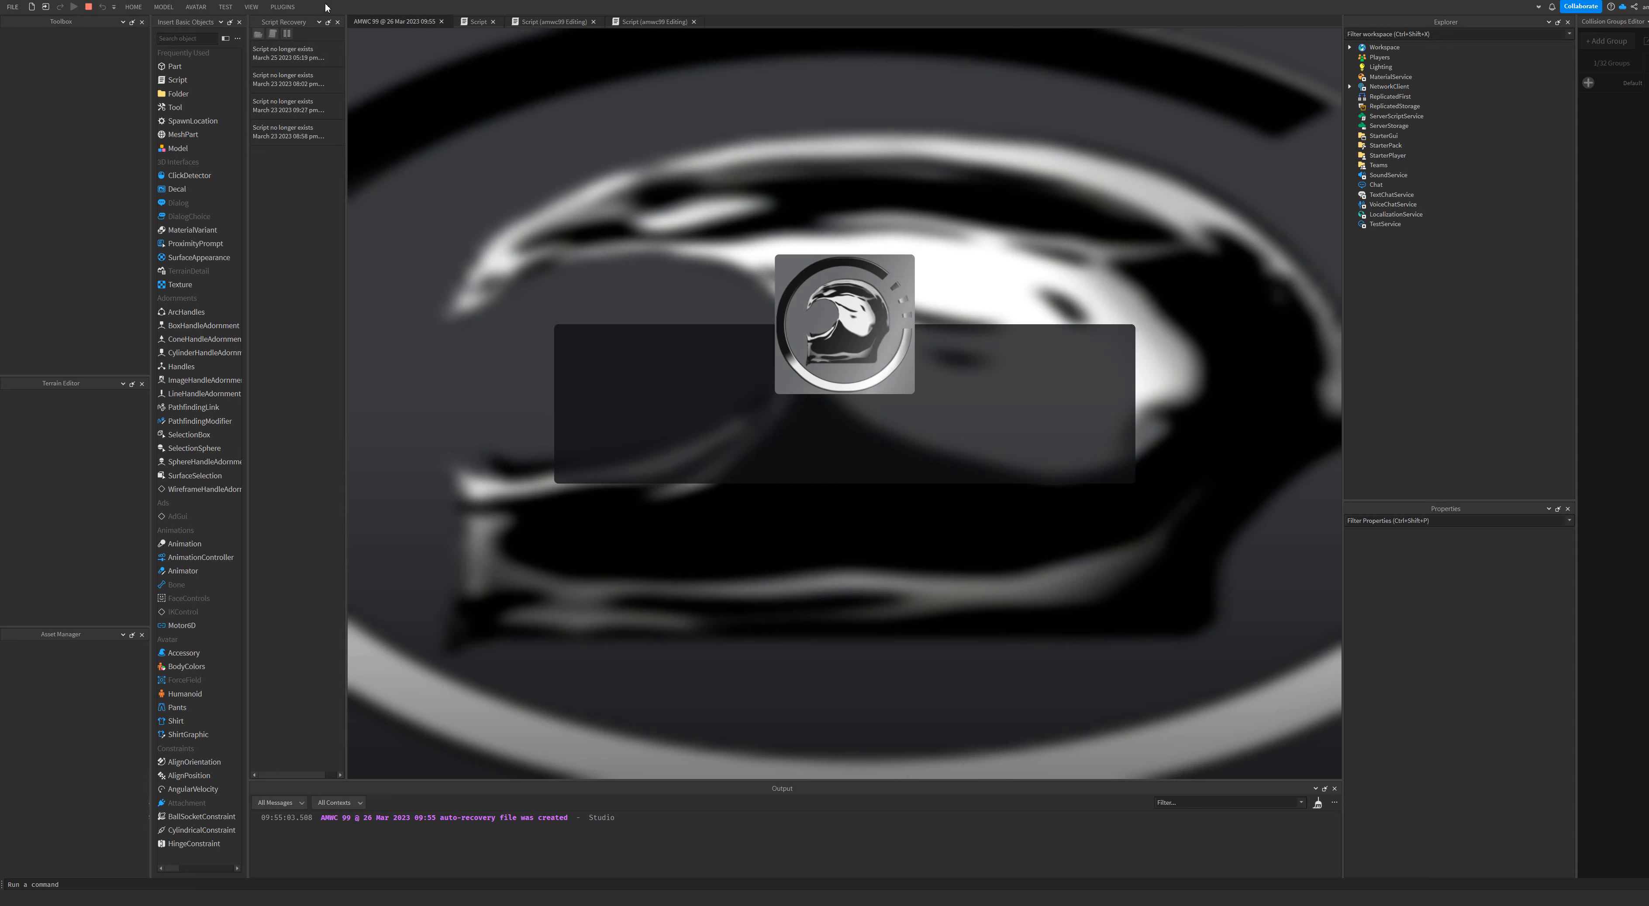
click(337, 22)
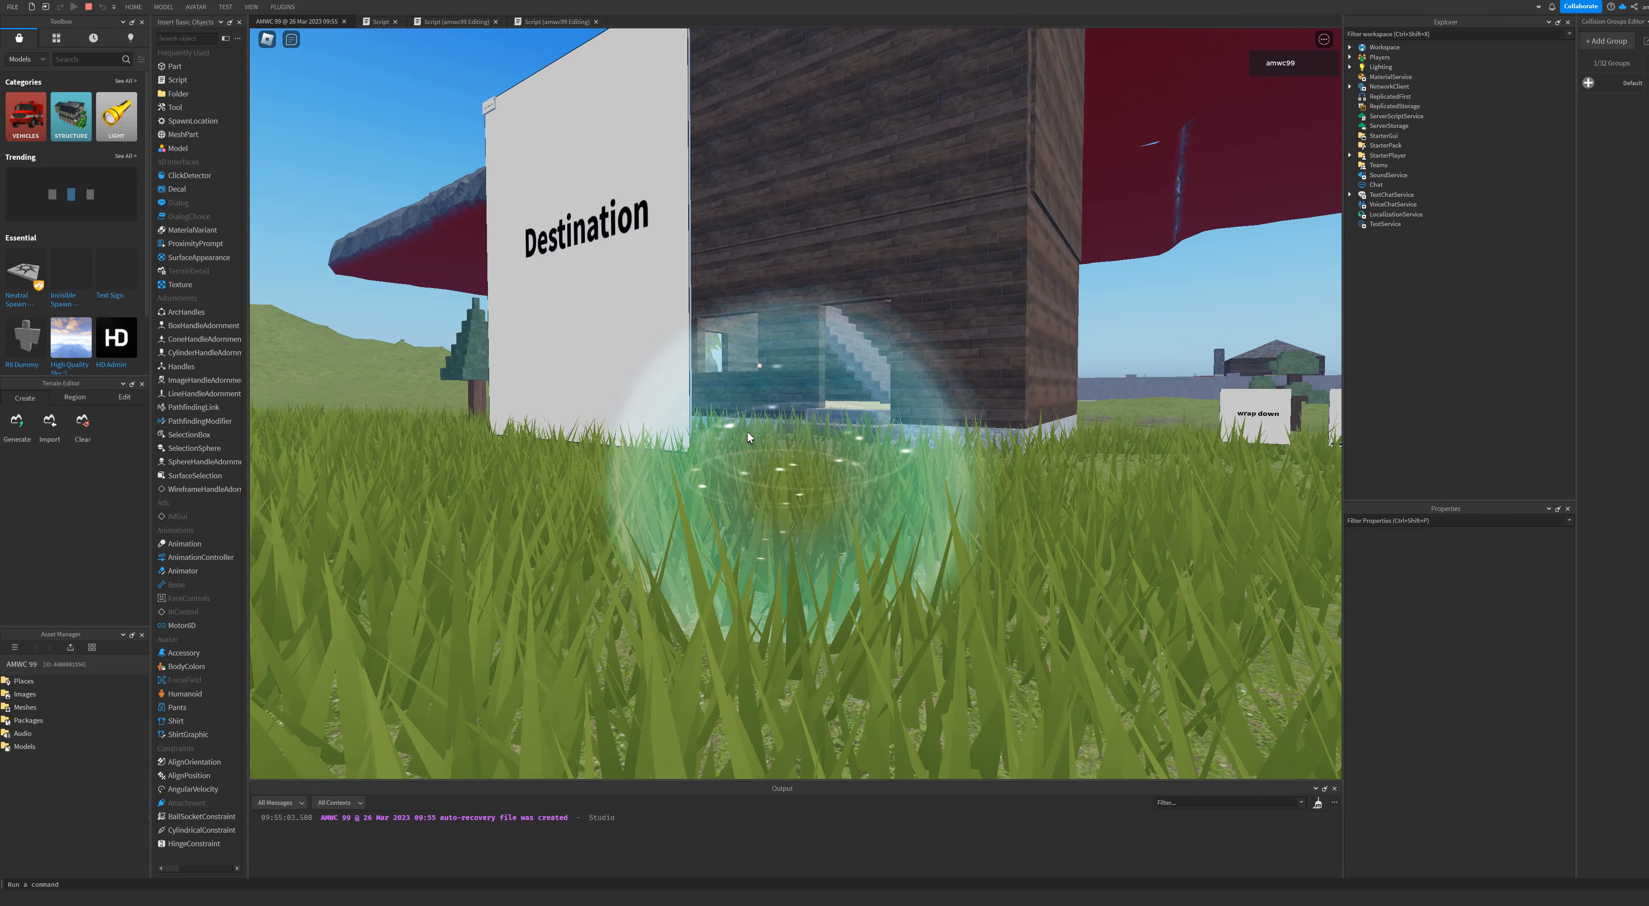
right_drag(747, 433, 700, 142)
key(w)
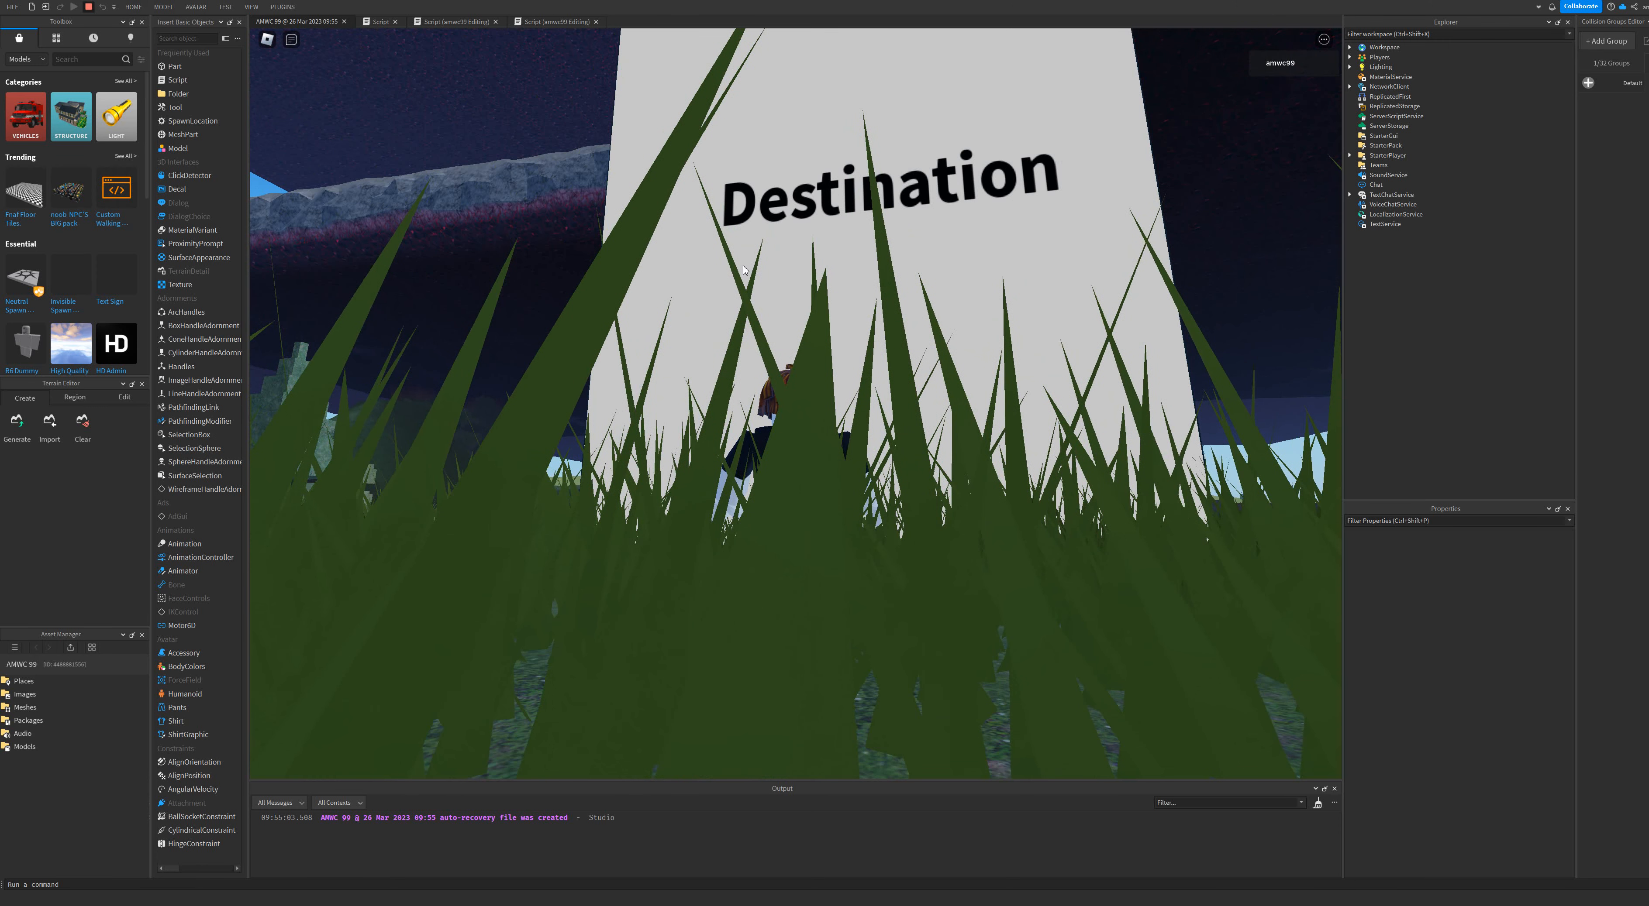
key(shift+F5)
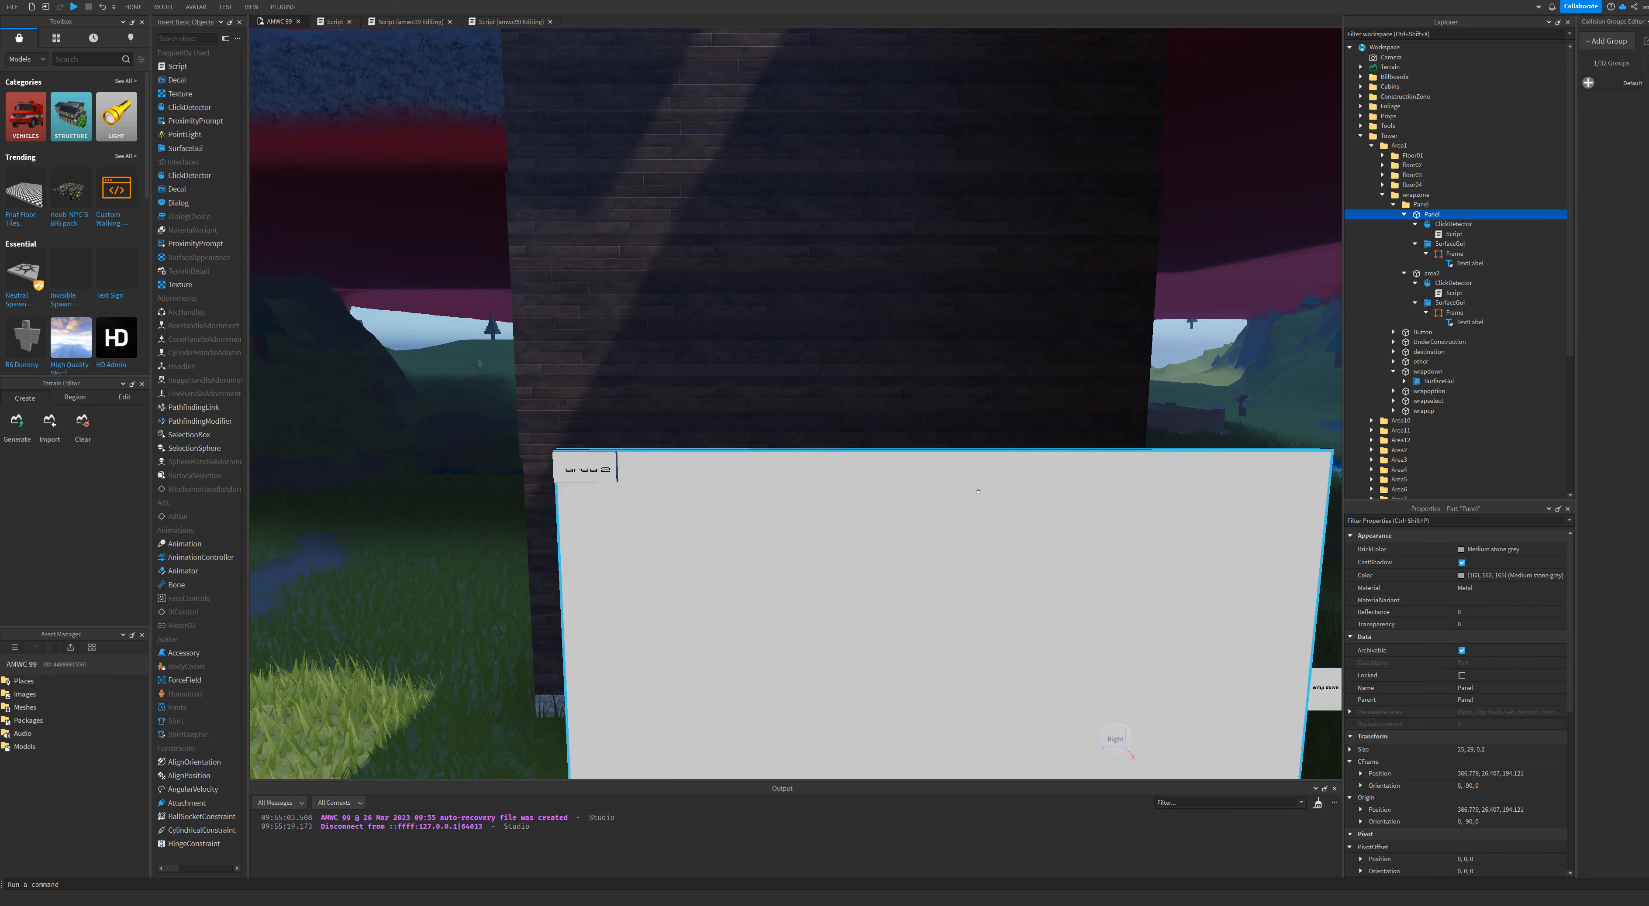
Scale the Panel folder's board and area2 button down together, bringing the board to about 22.4 by 26 studs.
click(163, 6)
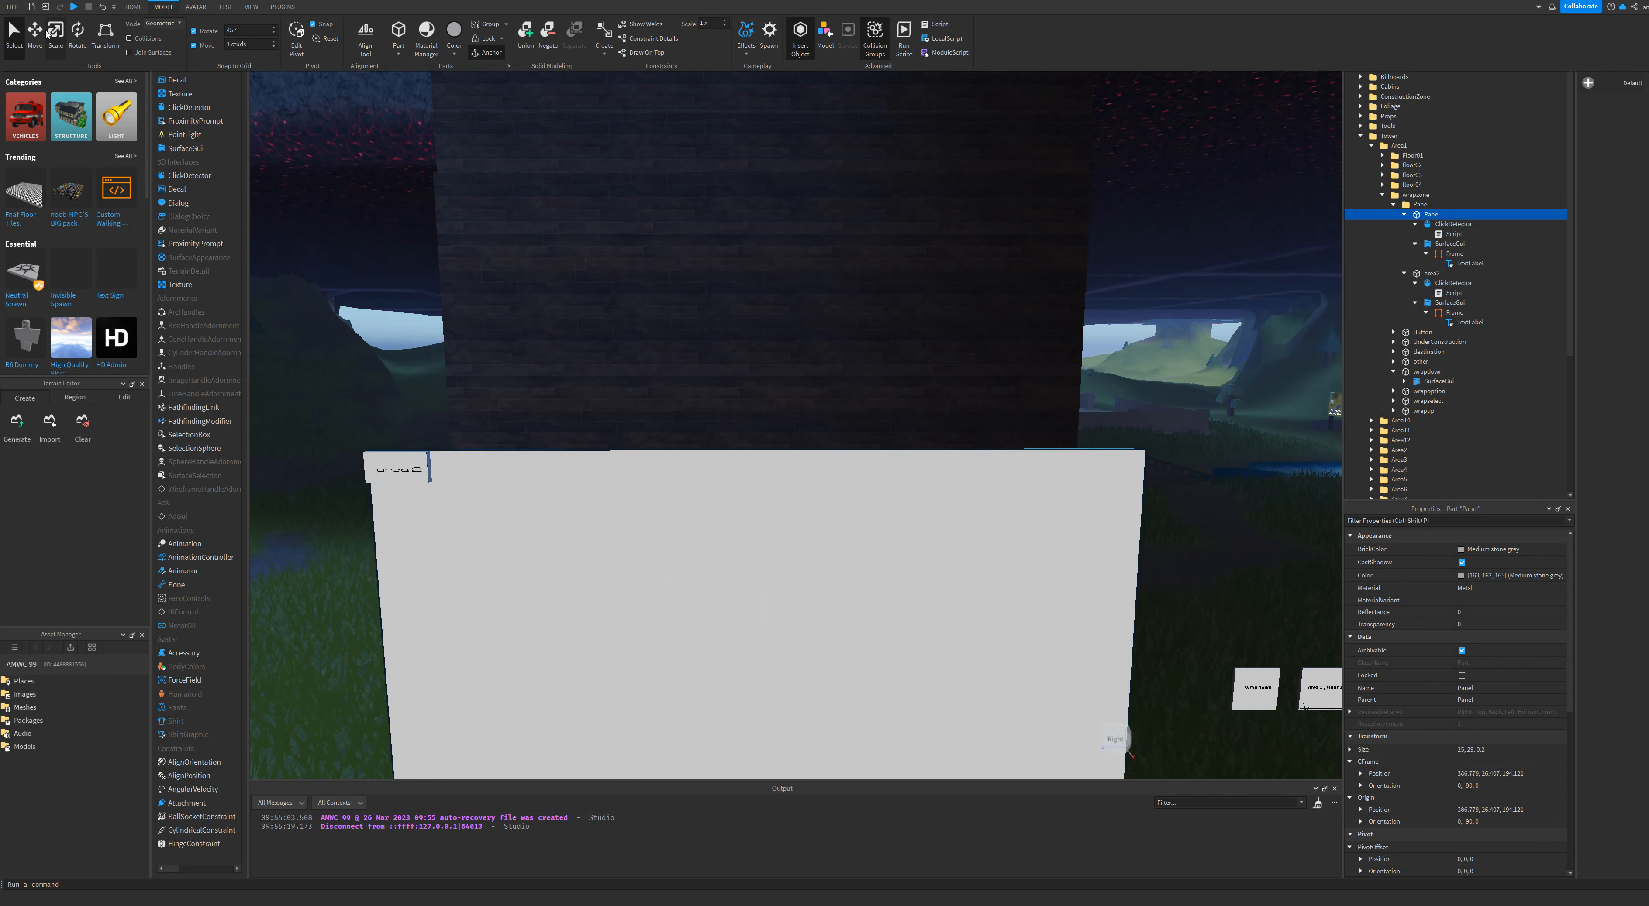
click(1411, 207)
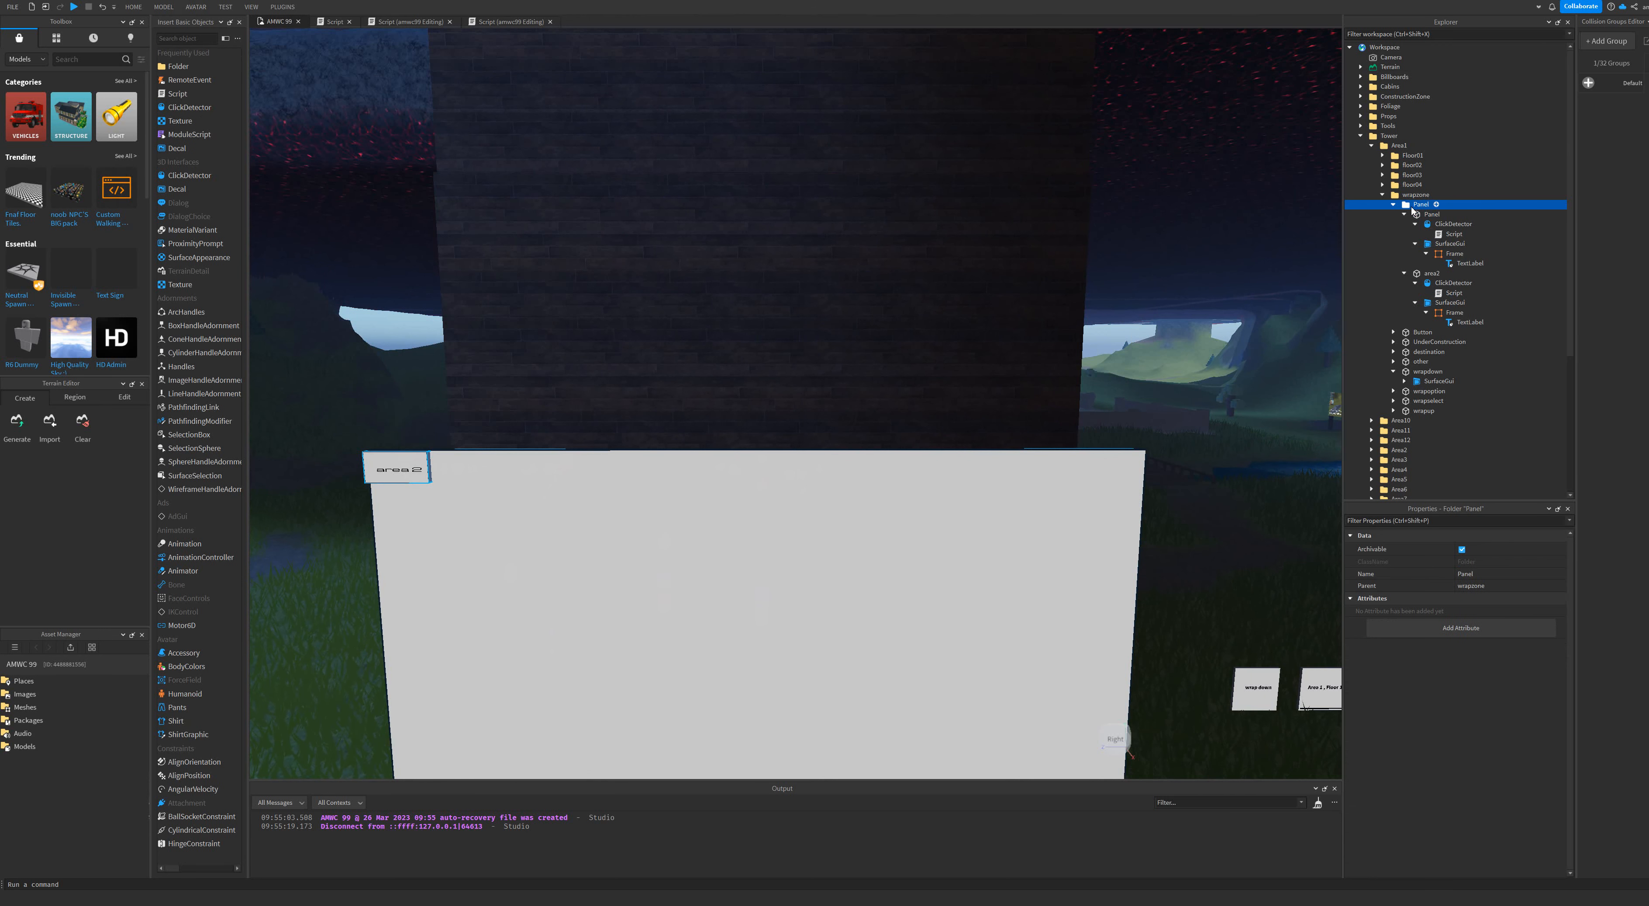
click(164, 7)
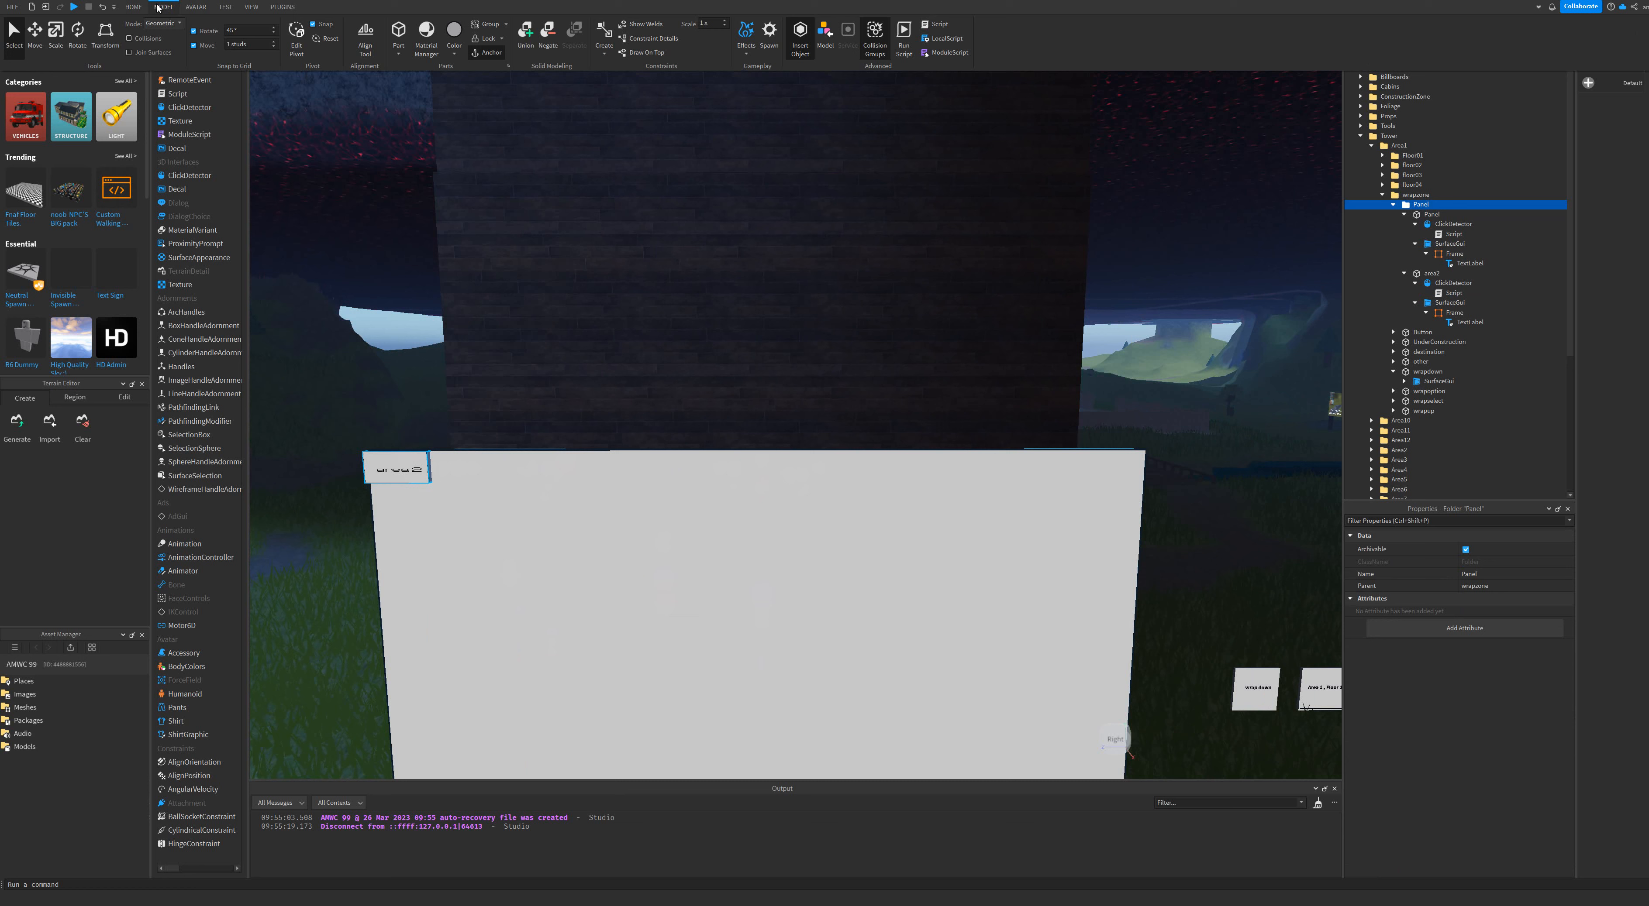
click(36, 32)
drag(757, 410, 755, 490)
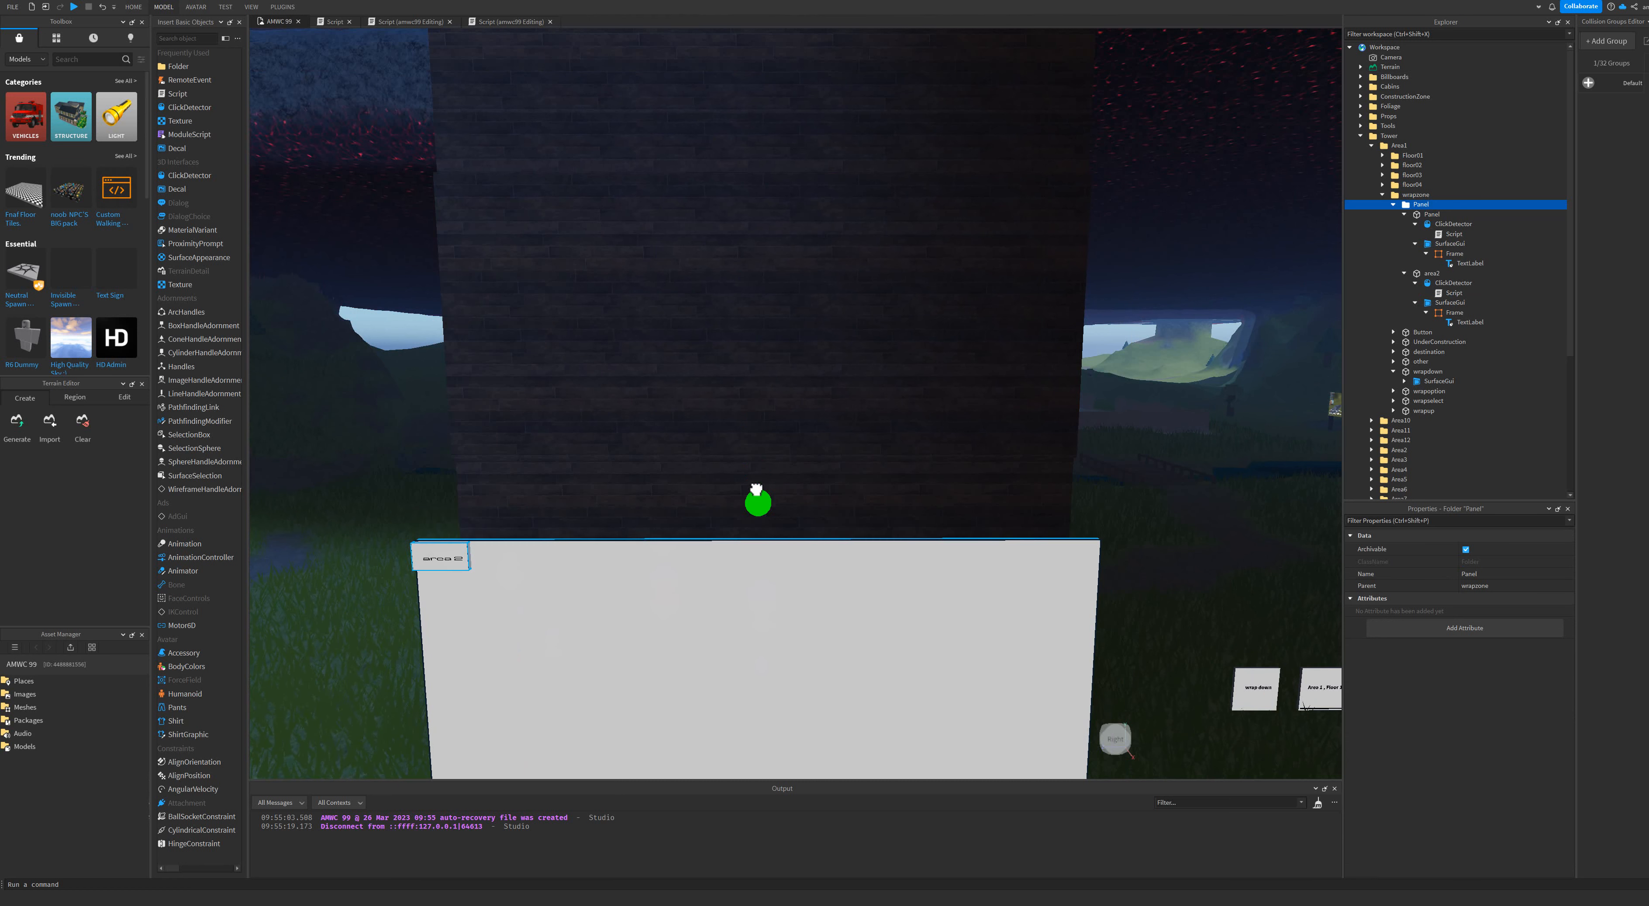
Playtest the scaled-down board, walking around its front and back to check how high the area2 button sits, and stop.
click(74, 7)
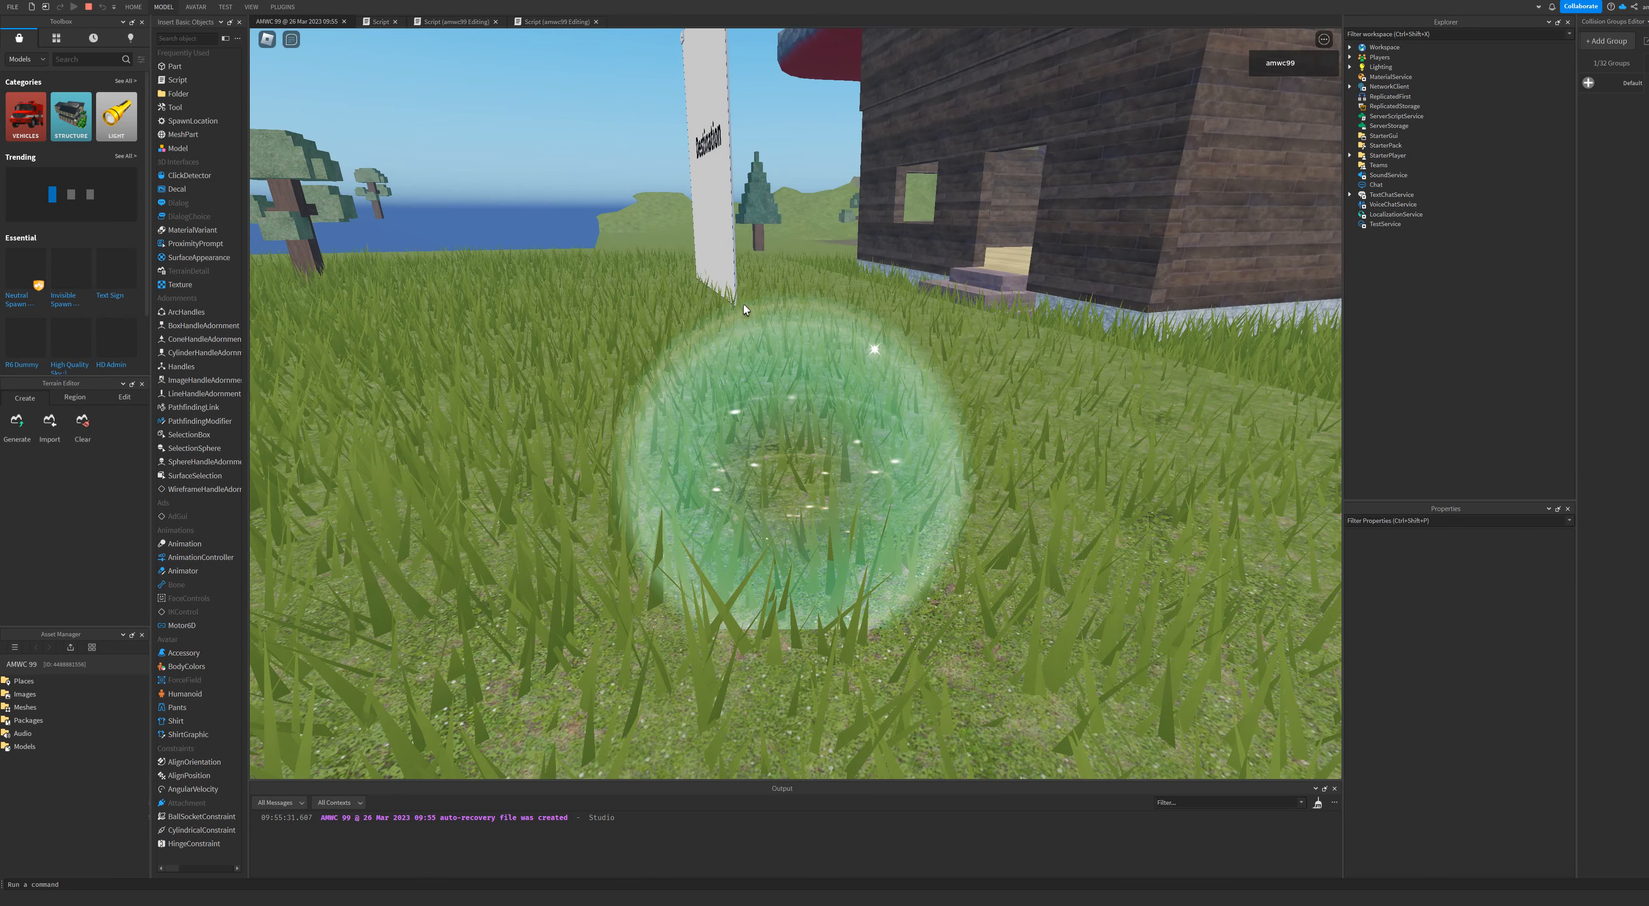
right_drag(700, 298, 574, 65)
key(w)
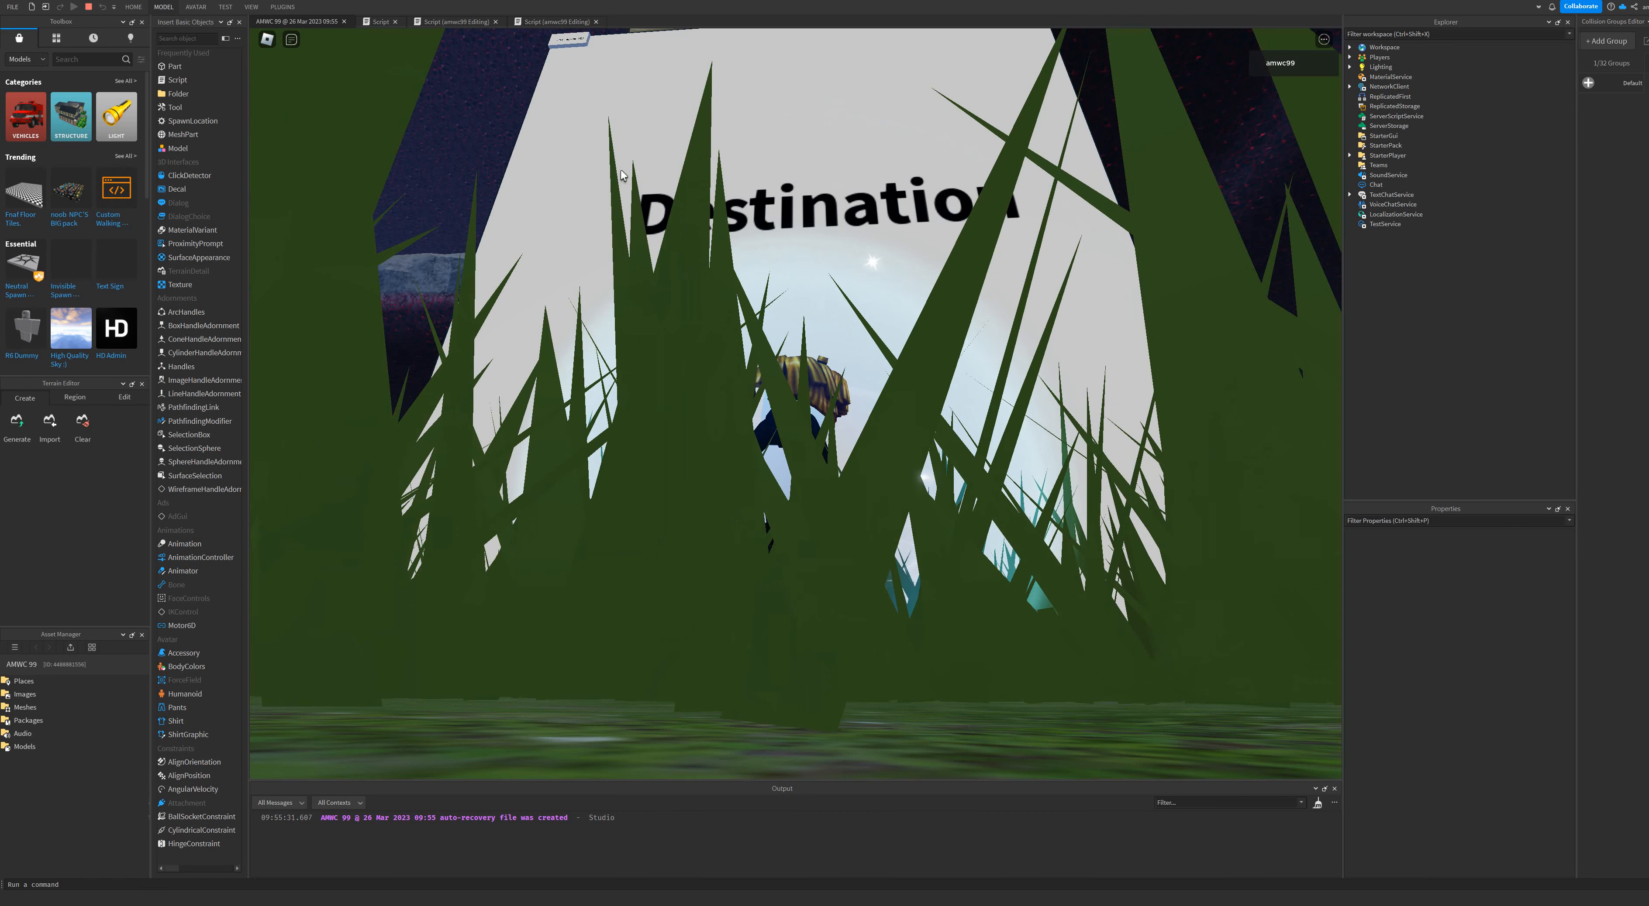
right_drag(572, 39, 673, 207)
key(a)
key(w)
key(s)
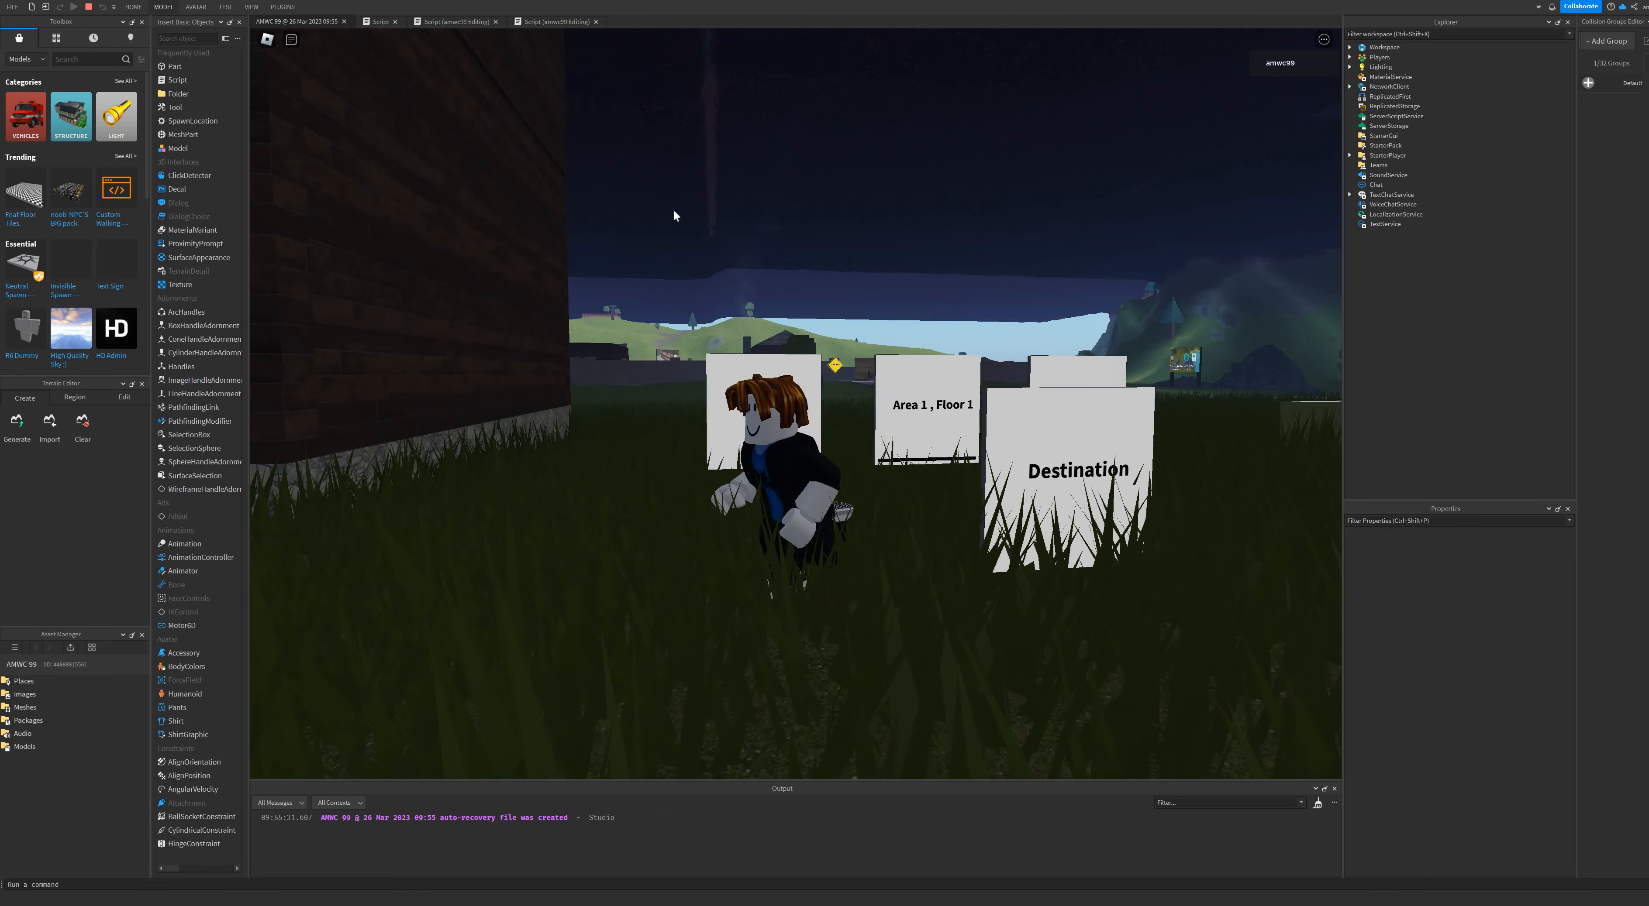
key(a)
key(s)
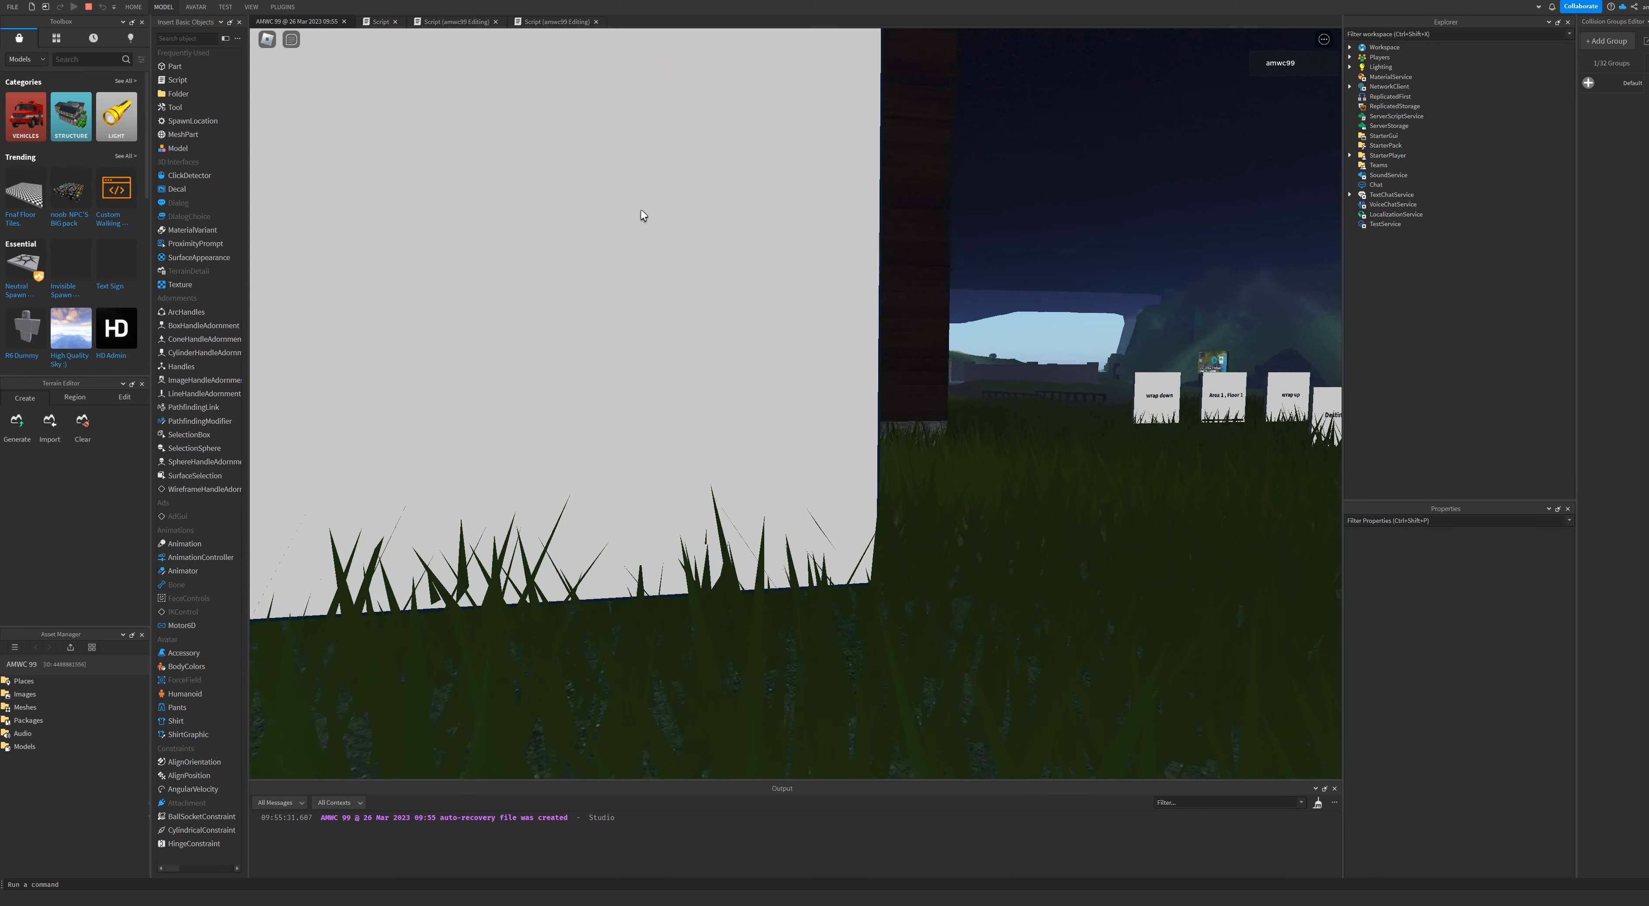
key(w)
right_drag(640, 210, 638, 210)
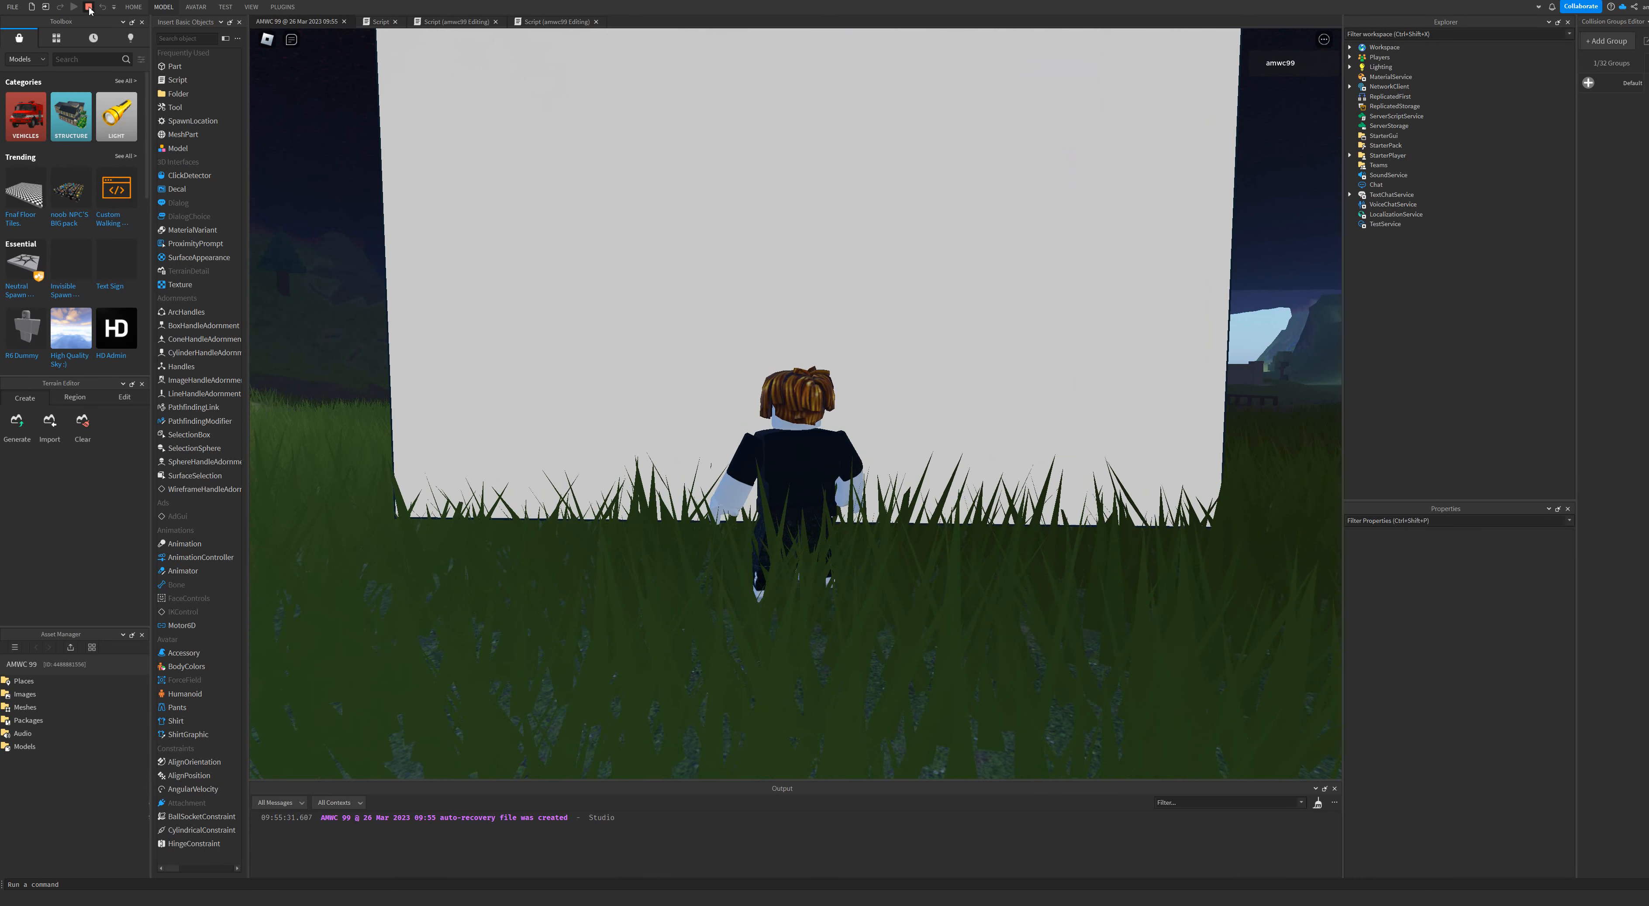
key(shift+F5)
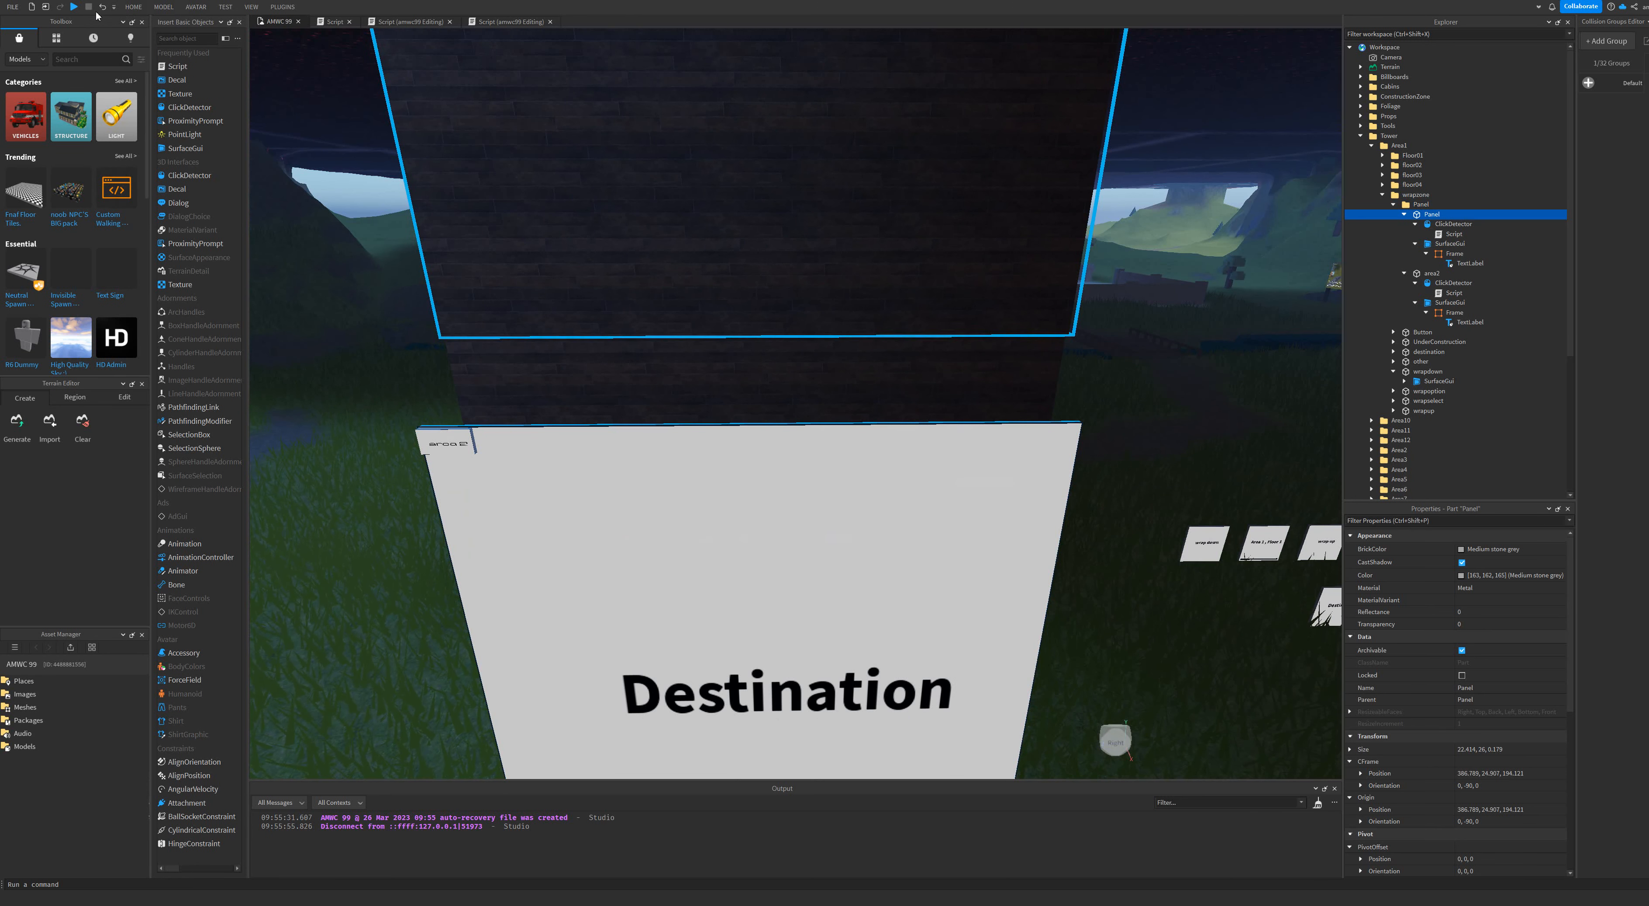
Reduce the Destination board's height to 17 studs from its upper edge and place the area2 button back on its upper corner.
click(165, 7)
key(ctrl+3)
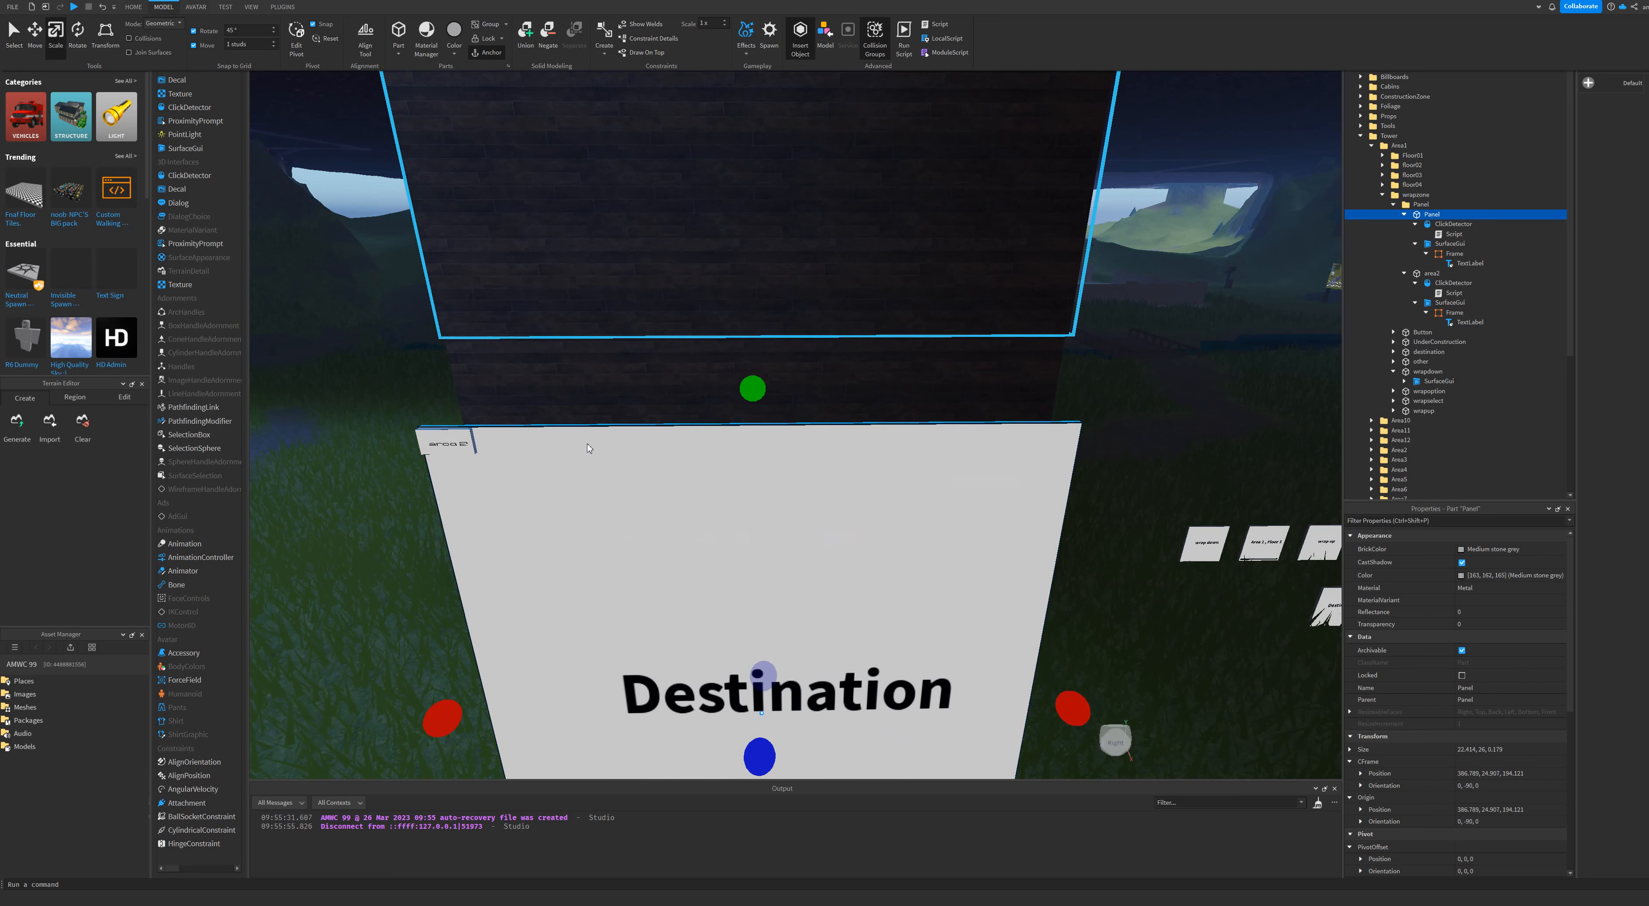
drag(752, 390, 760, 619)
drag(447, 443, 464, 510)
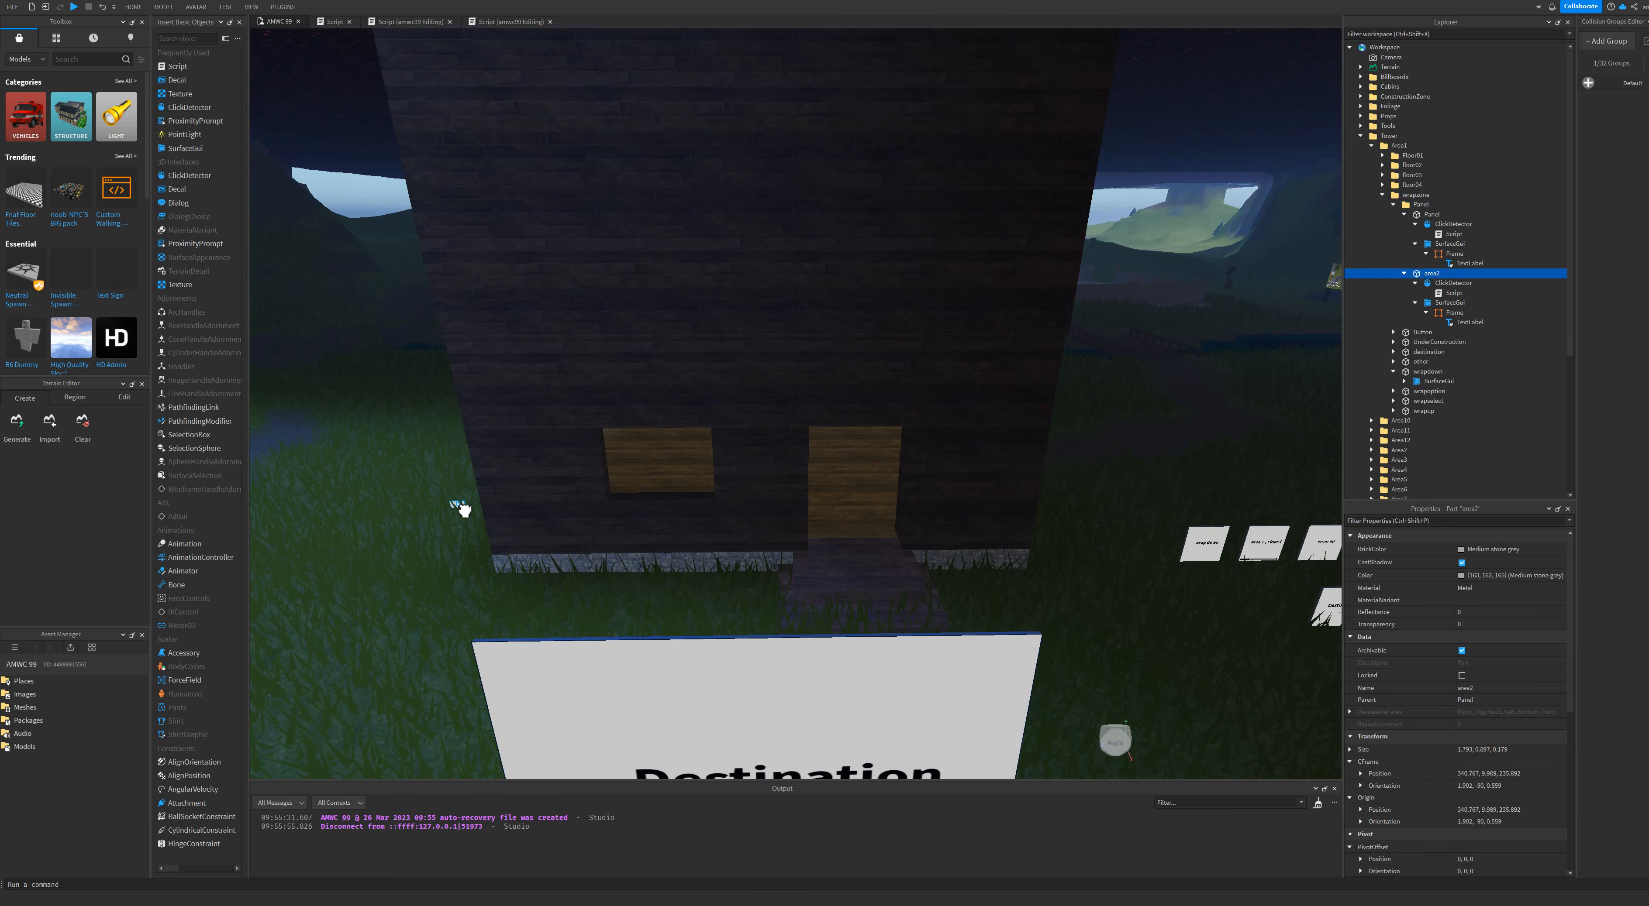
drag(516, 667, 503, 647)
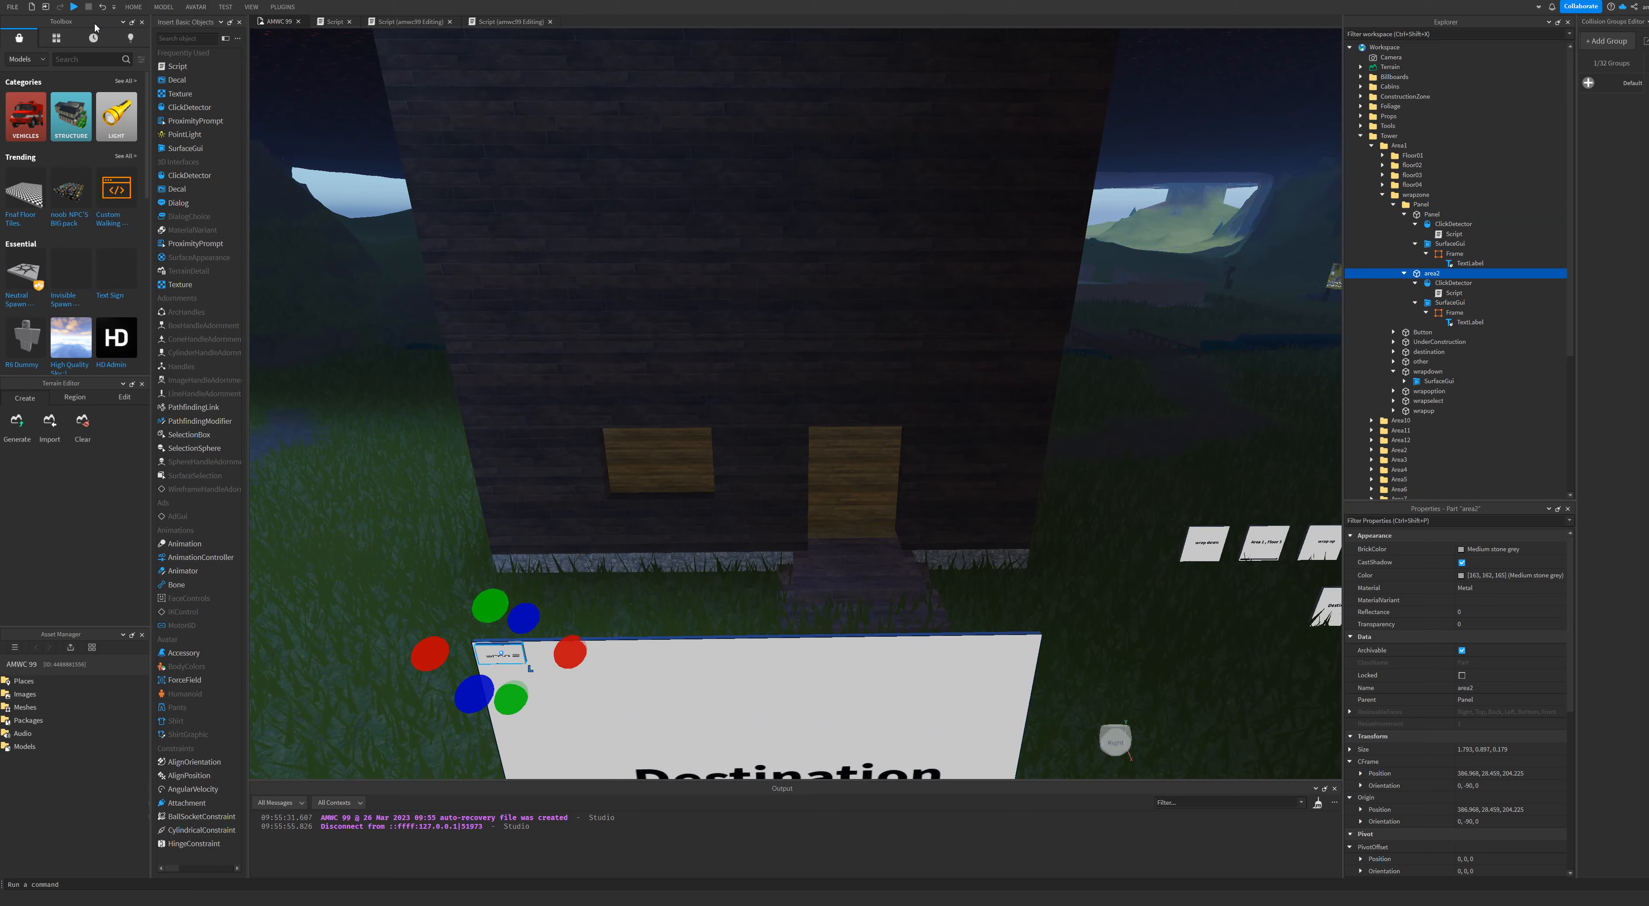
Playtest the shortened board, walk up to its front to check that the area2 button is within reach, and stop.
click(74, 7)
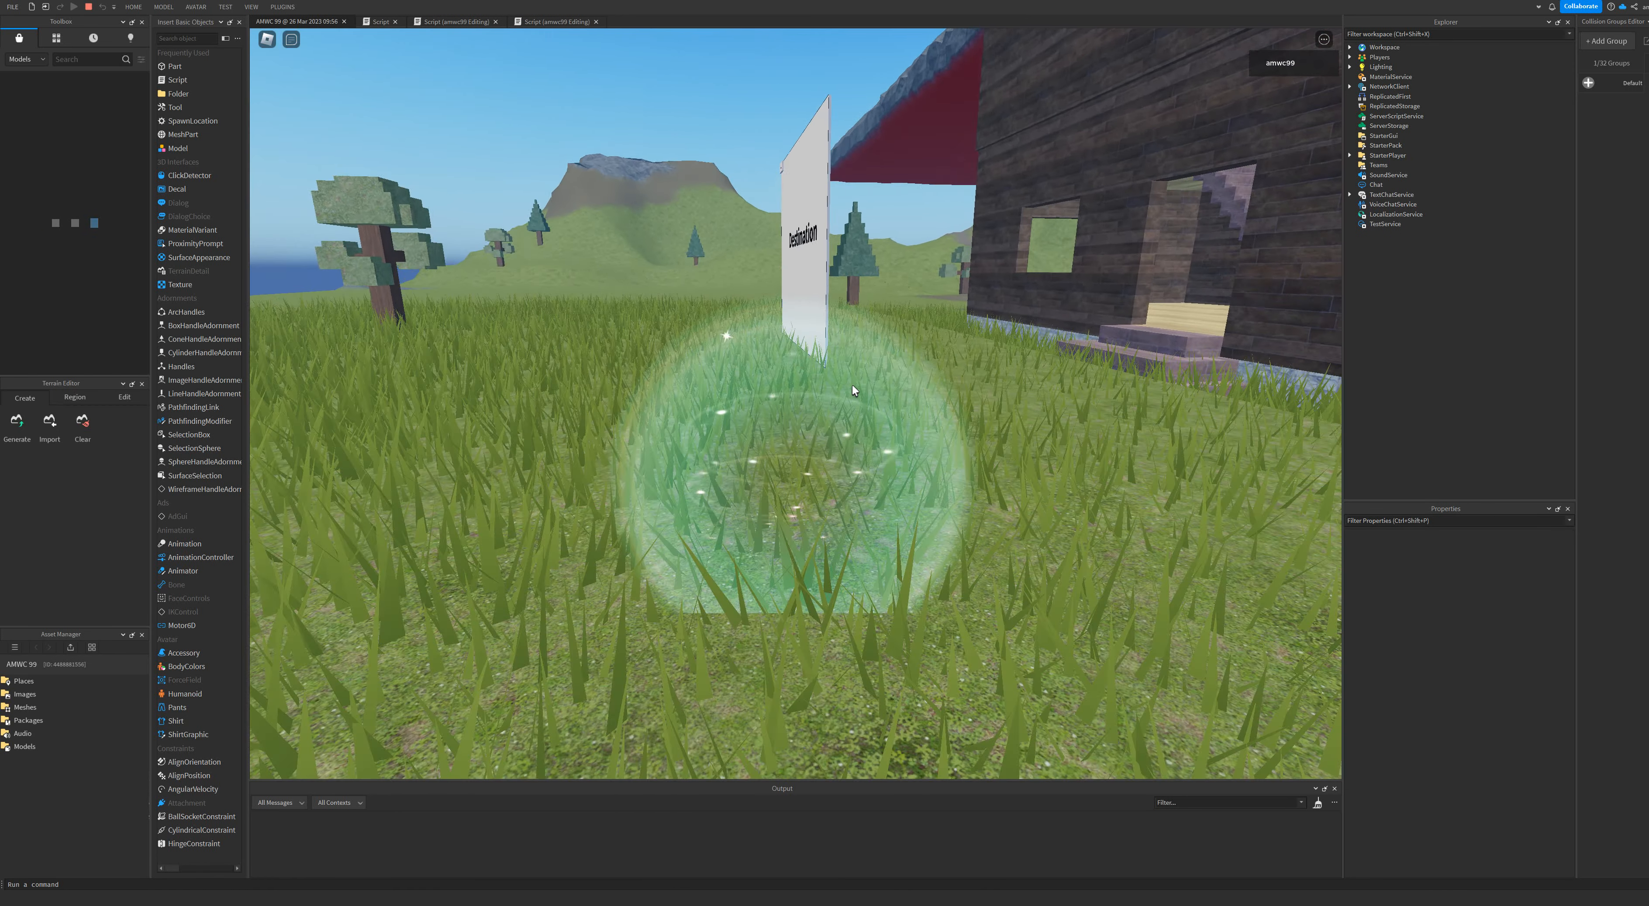
key(w)
right_drag(852, 385, 843, 366)
key(d)
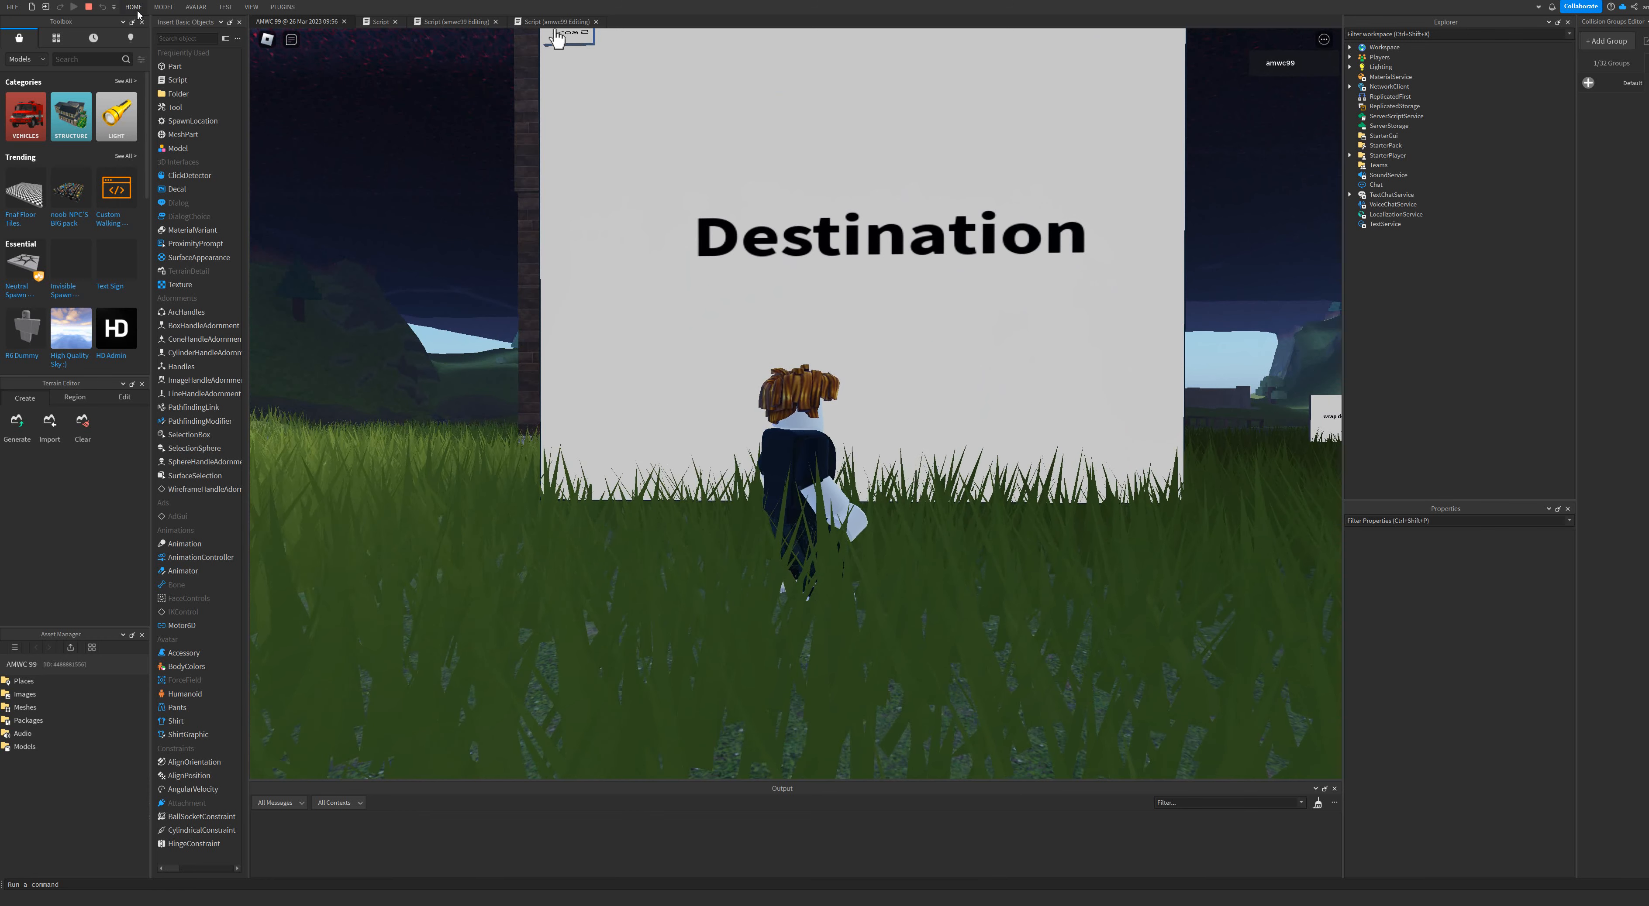
click(89, 7)
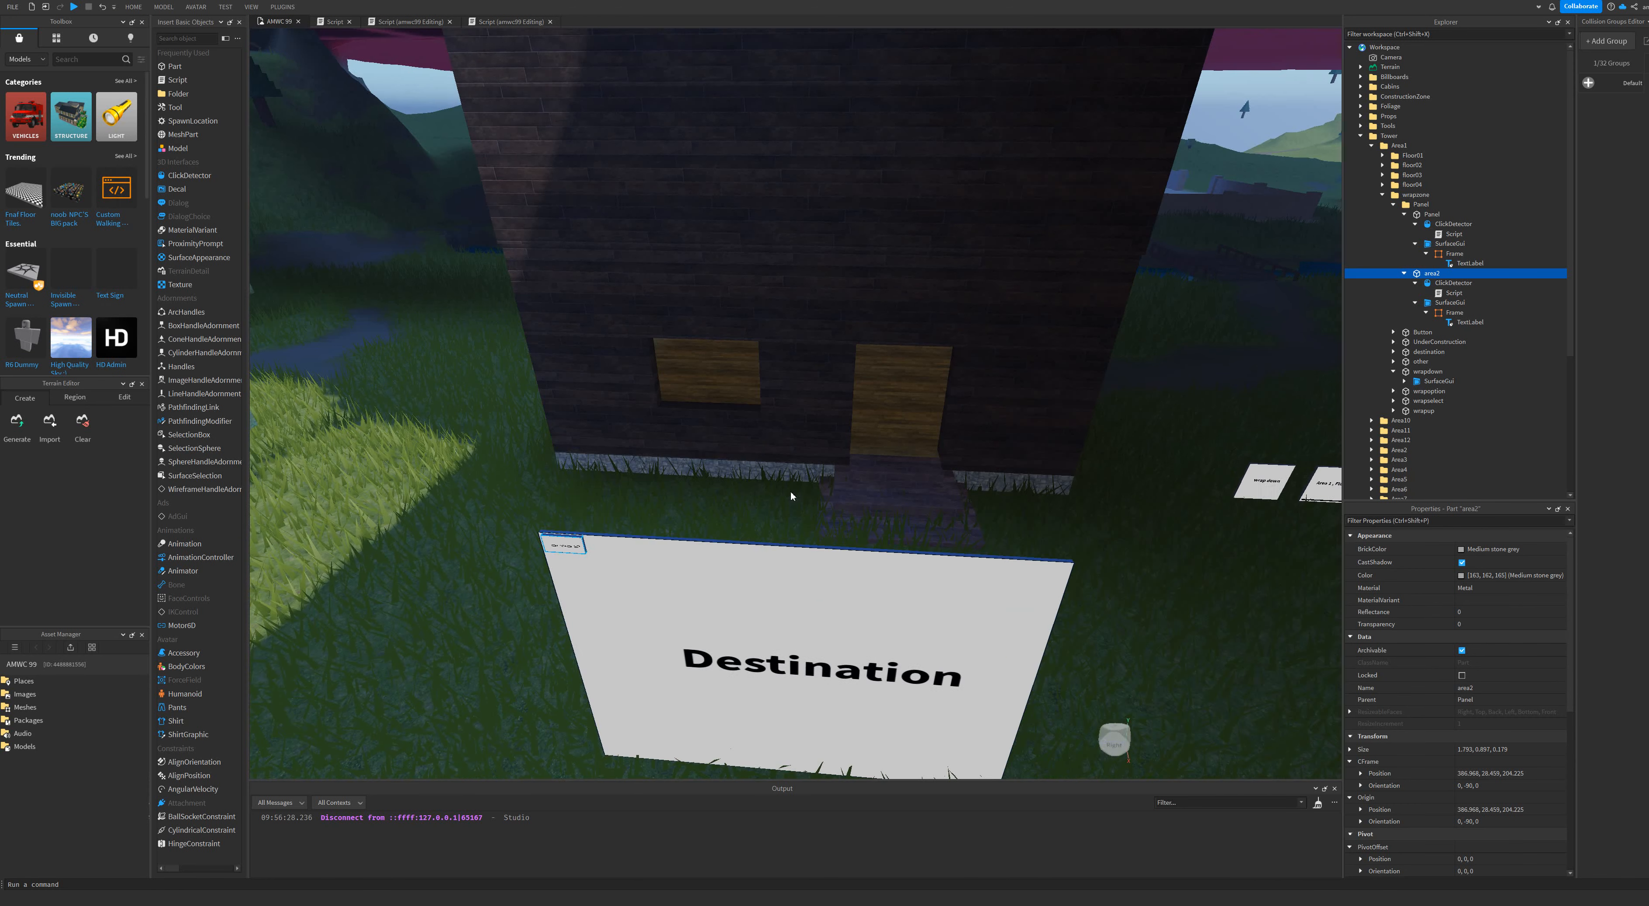
Shorten the Destination board slightly more by scaling it down from its upper edge.
click(782, 585)
click(164, 7)
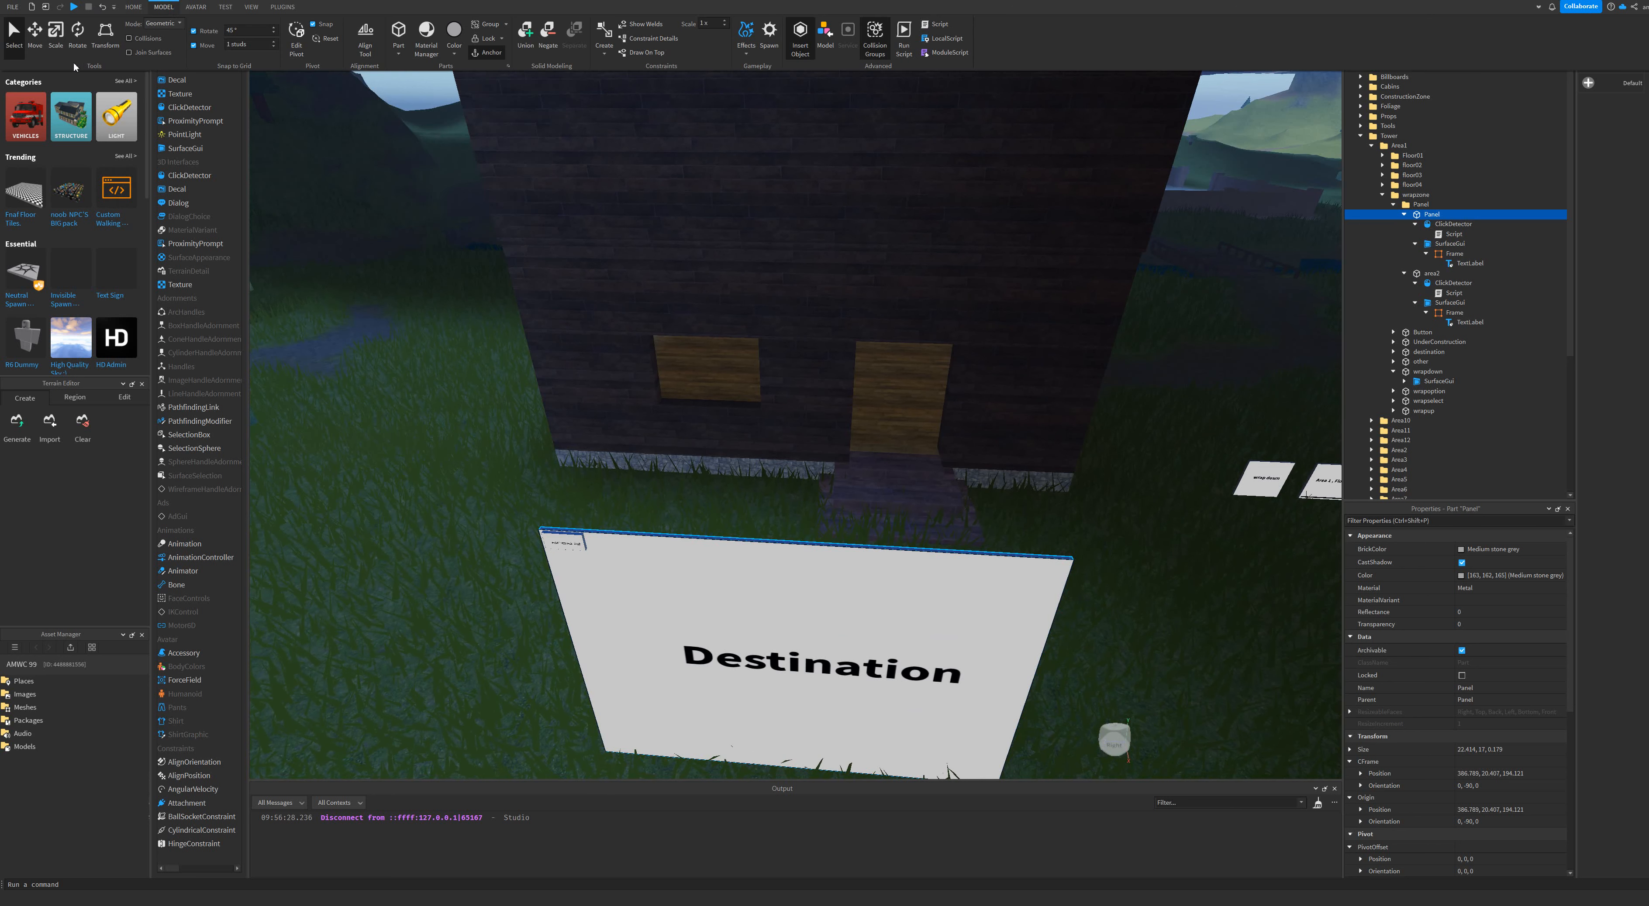
click(57, 39)
drag(796, 513, 793, 554)
Reposition the area2 button flush in the shortened Destination board's upper corner.
click(570, 578)
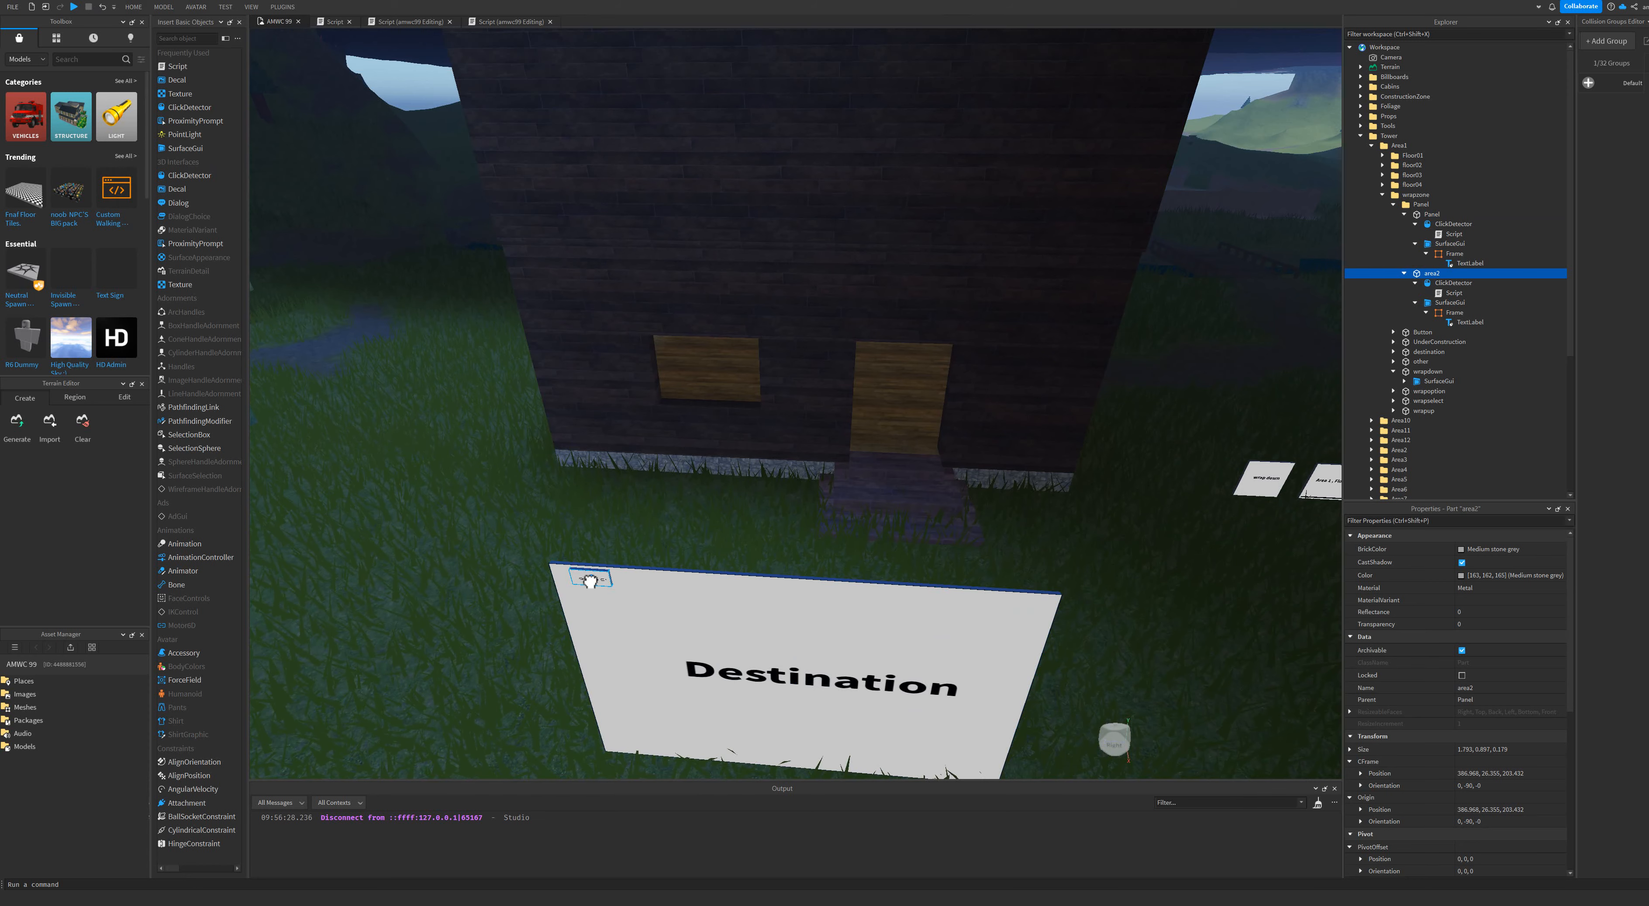
scroll(657, 572, up, 5)
right_drag(656, 571, 668, 531)
scroll(667, 532, down, 5)
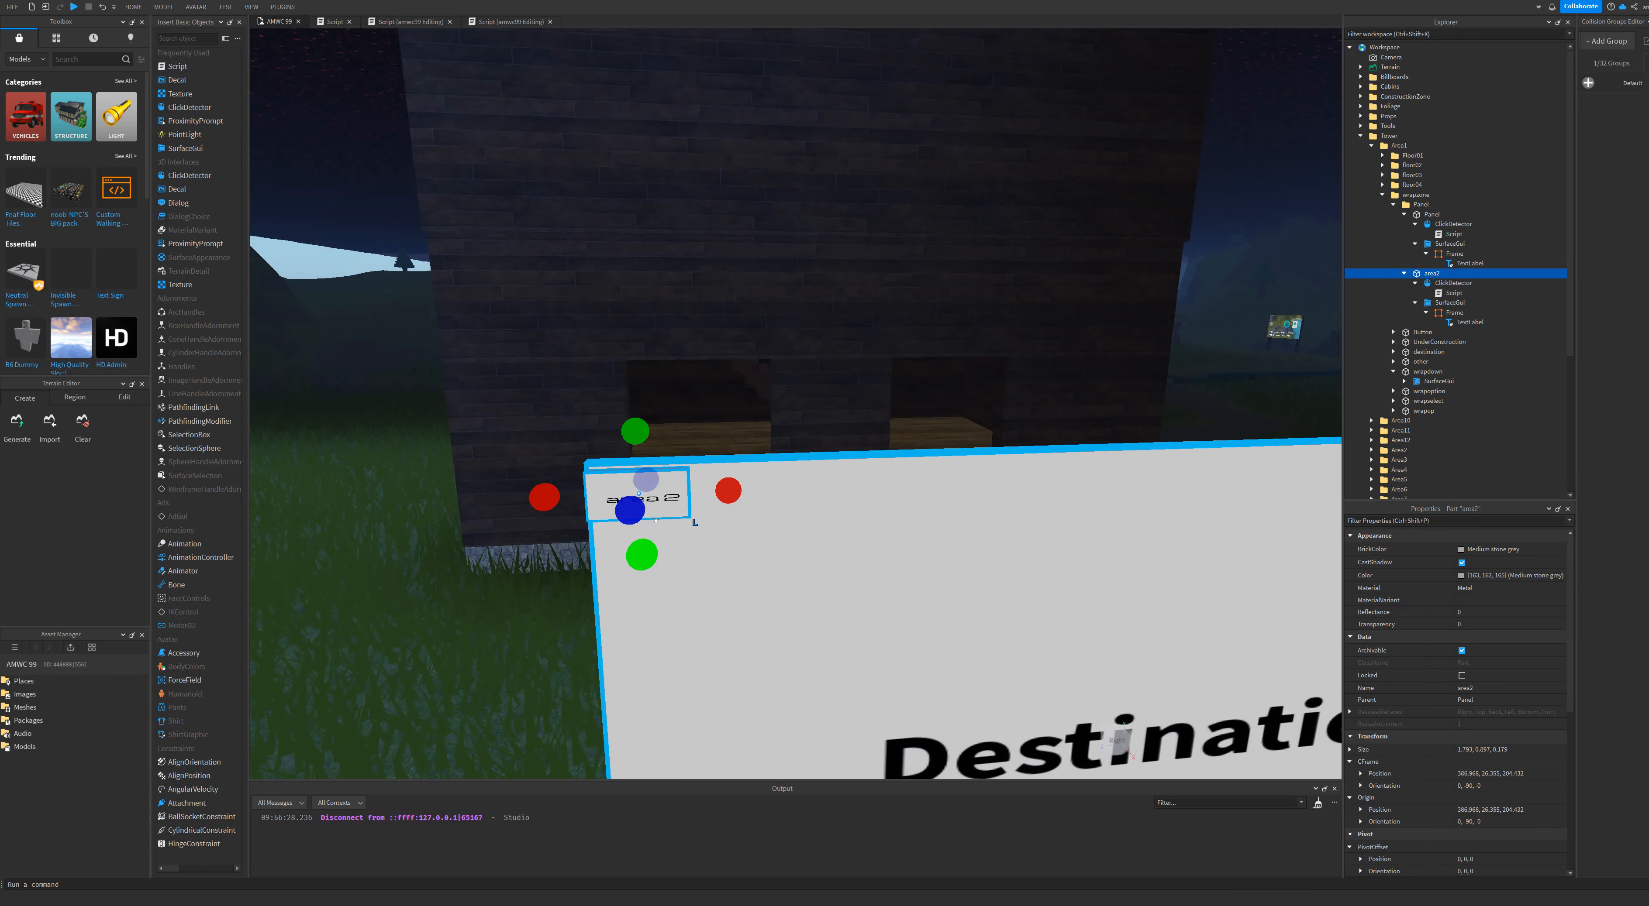
Try duplicating the area2 button and placing the copy beside the original on the board, and undo it.
scroll(668, 531, down, 3)
scroll(668, 550, up, 4)
right_drag(566, 320, 517, 324)
right_click(1484, 273)
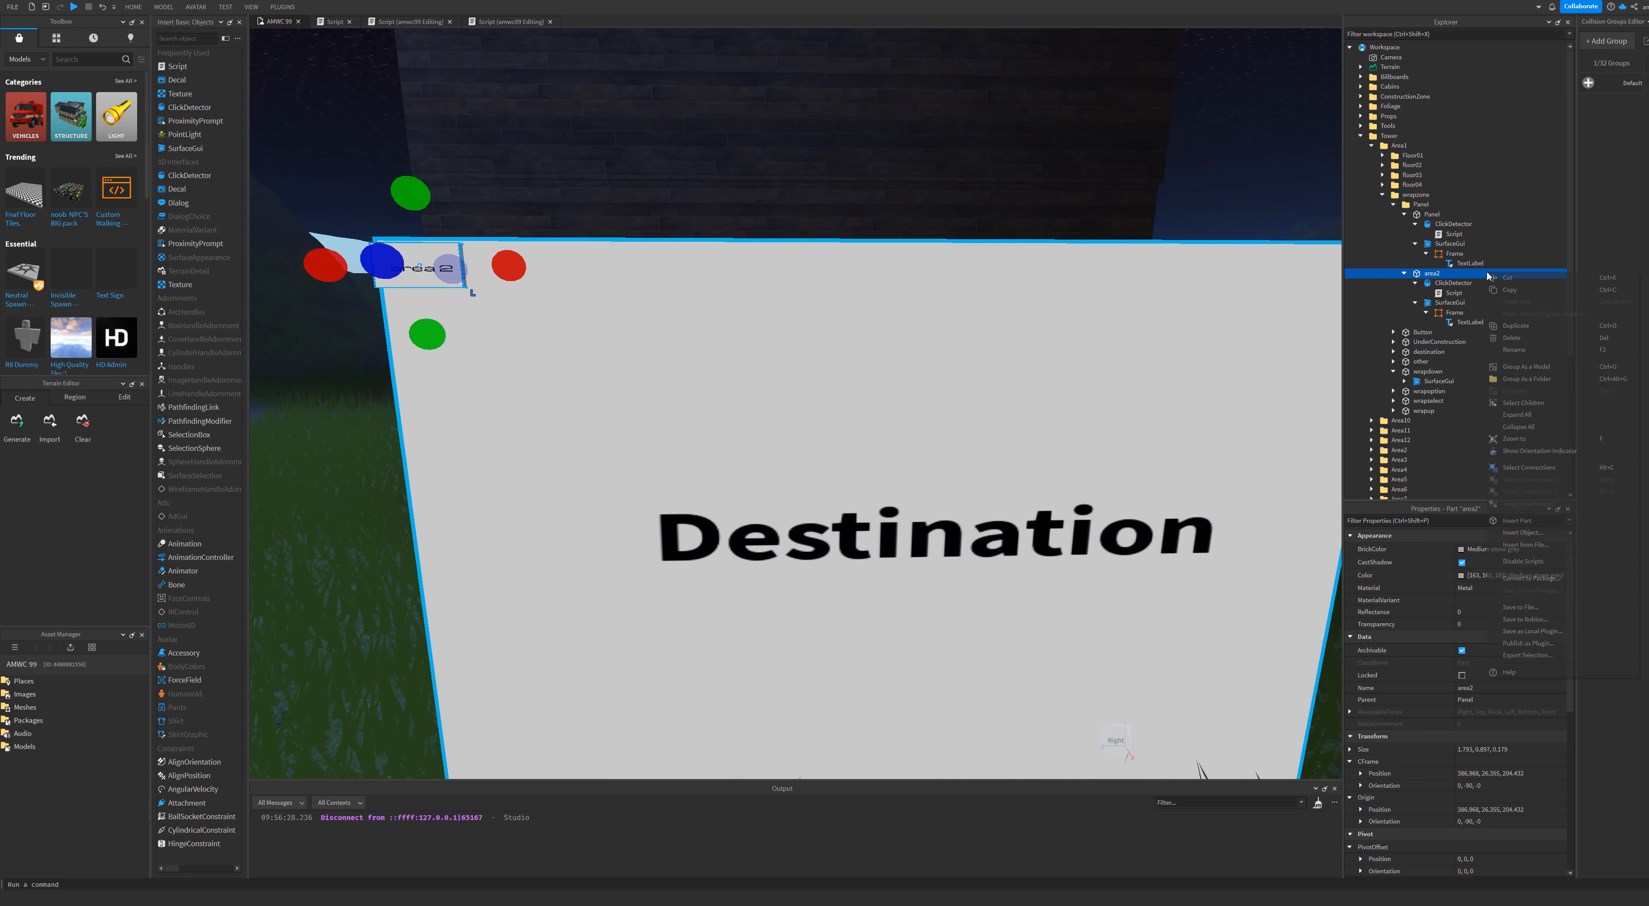
click(1511, 324)
drag(419, 267, 530, 290)
key(ctrl+z)
key(ctrl+z)
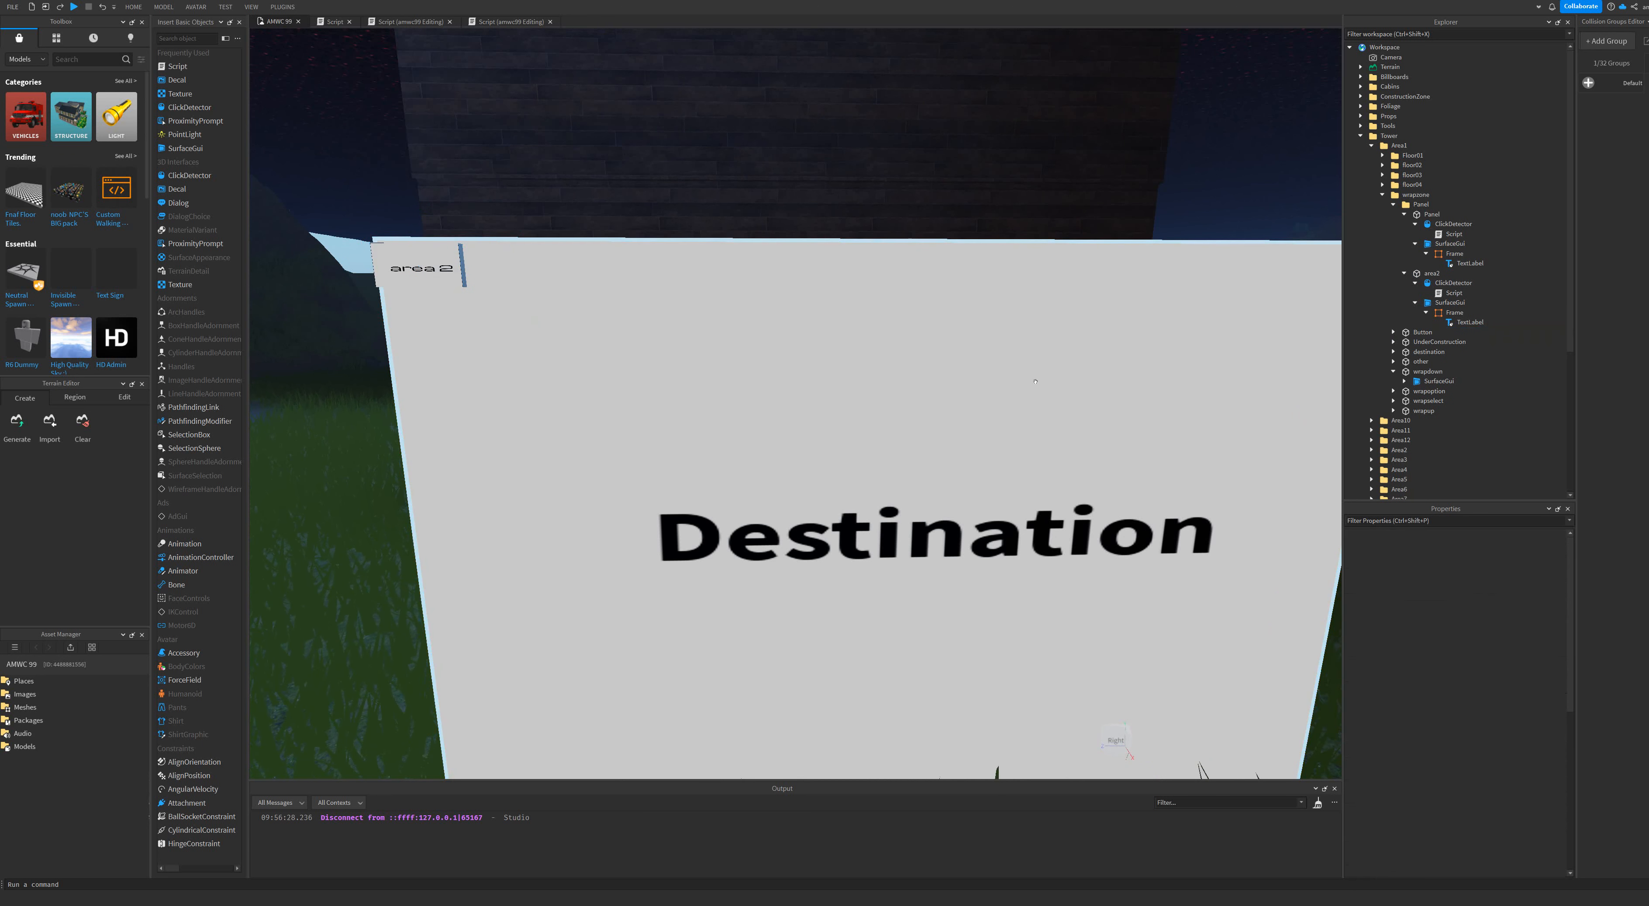
Duplicate the area2 button inside the board's Panel part.
click(1431, 273)
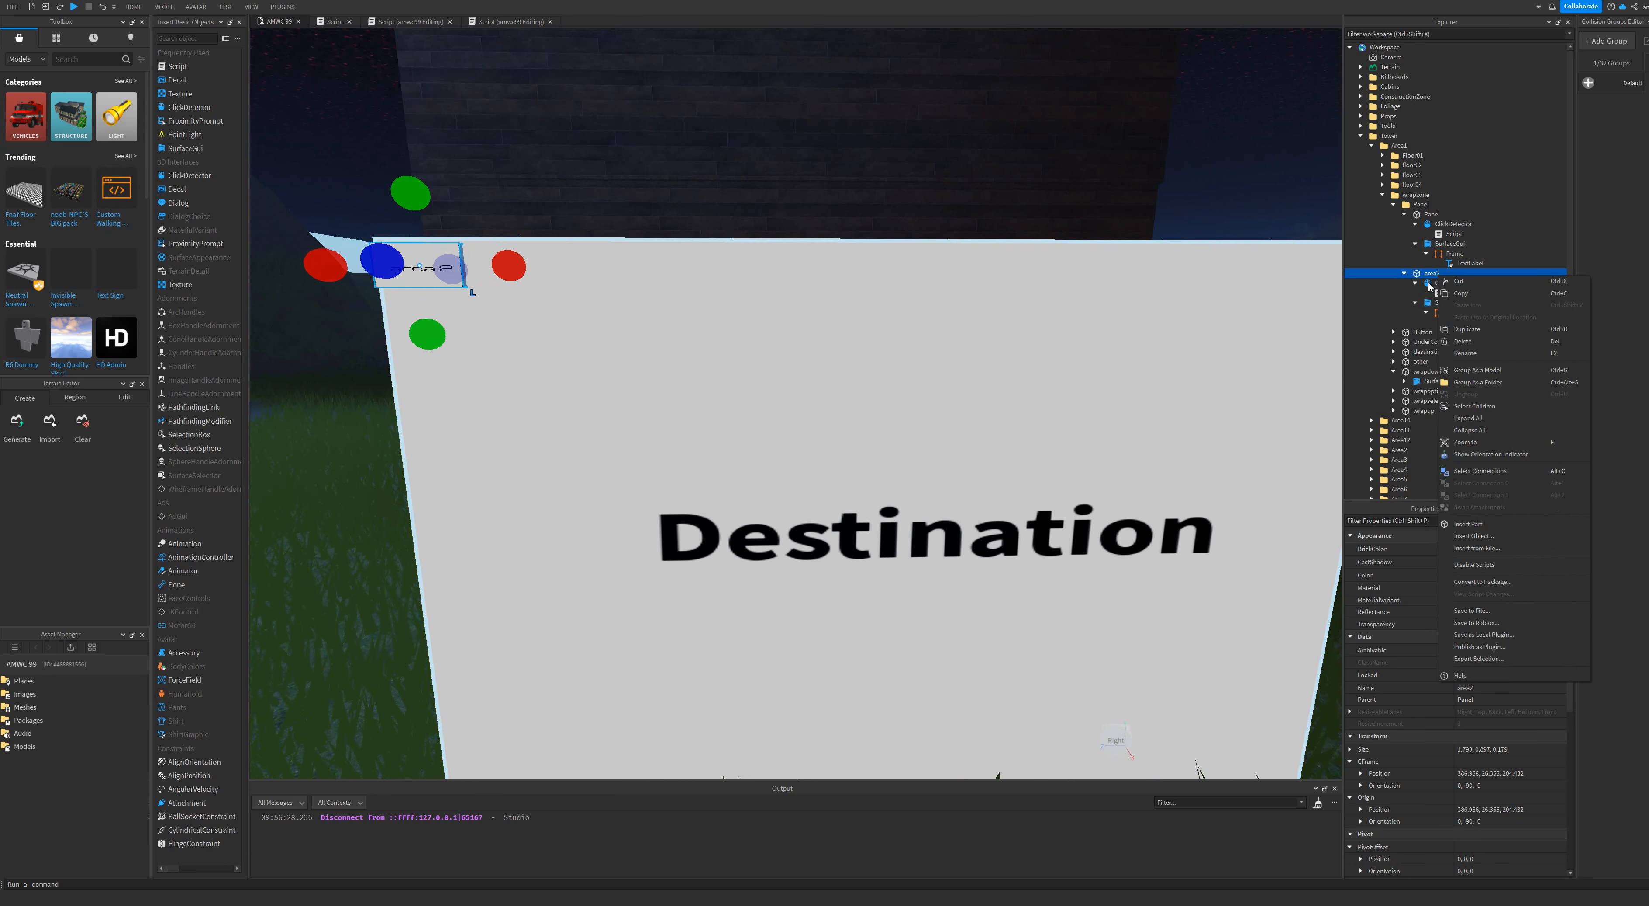
click(1416, 302)
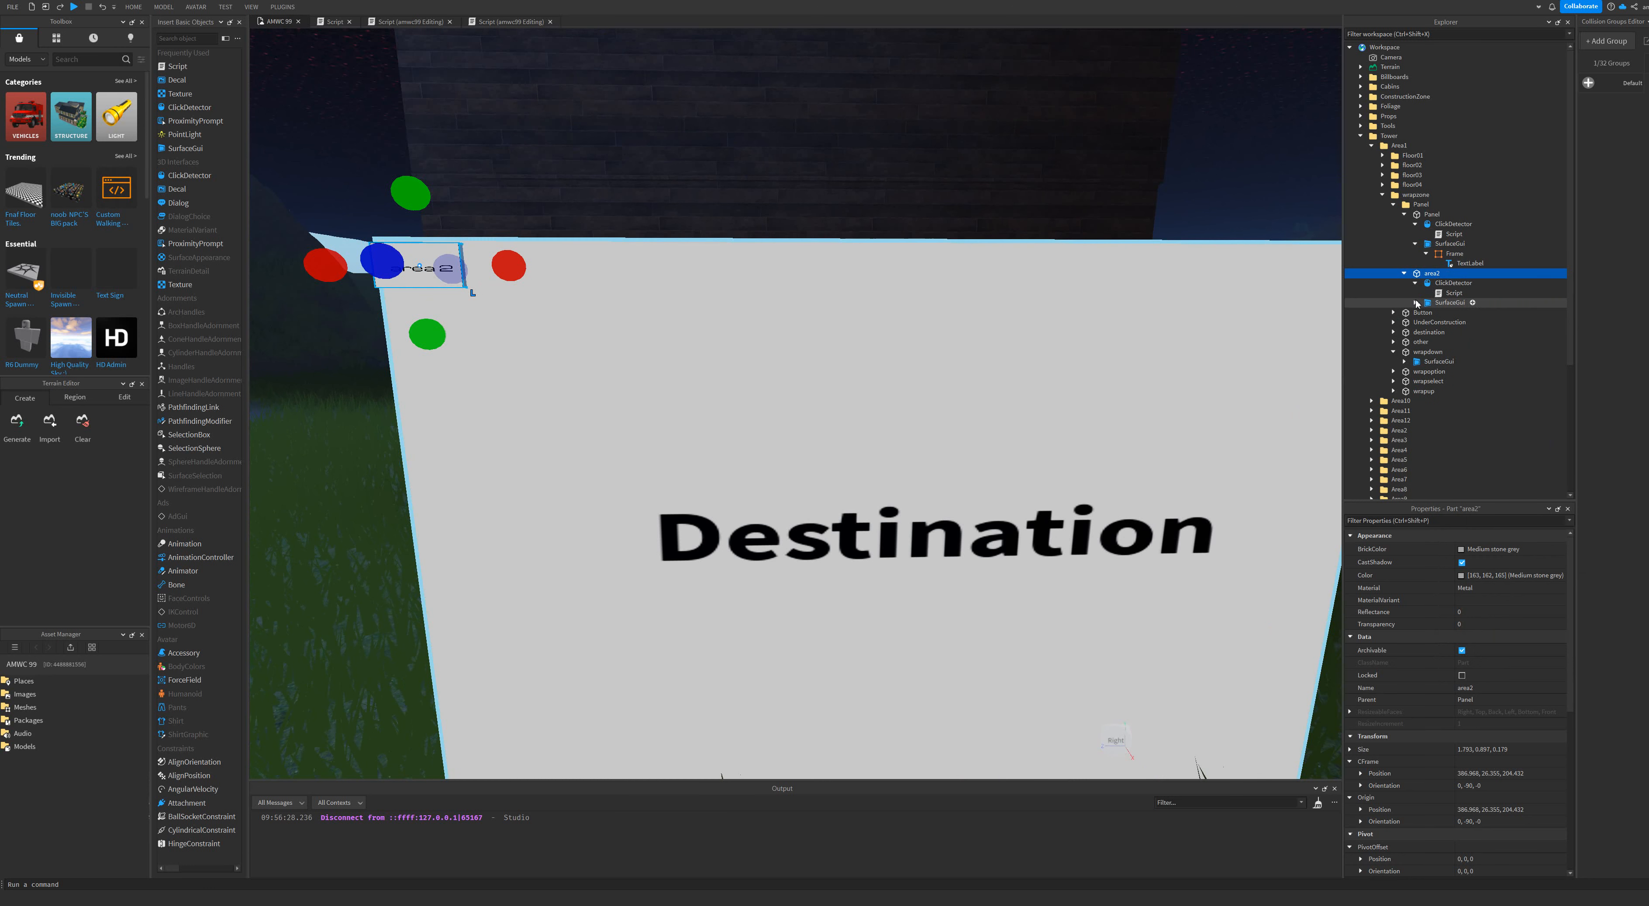
right_click(1427, 273)
click(1439, 327)
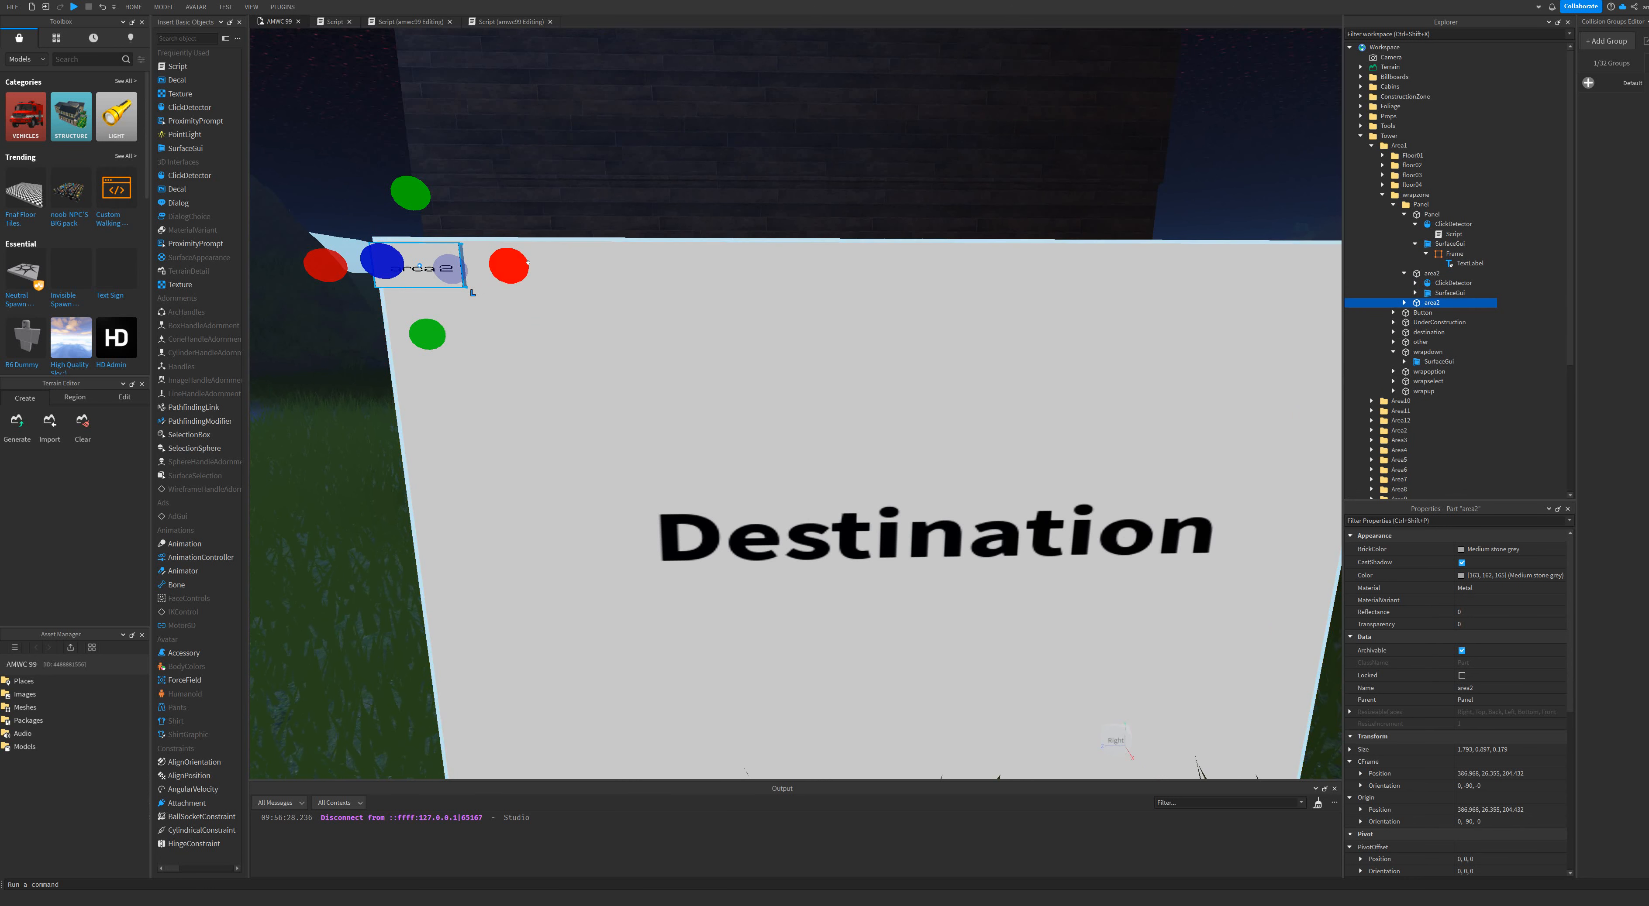
click(1426, 283)
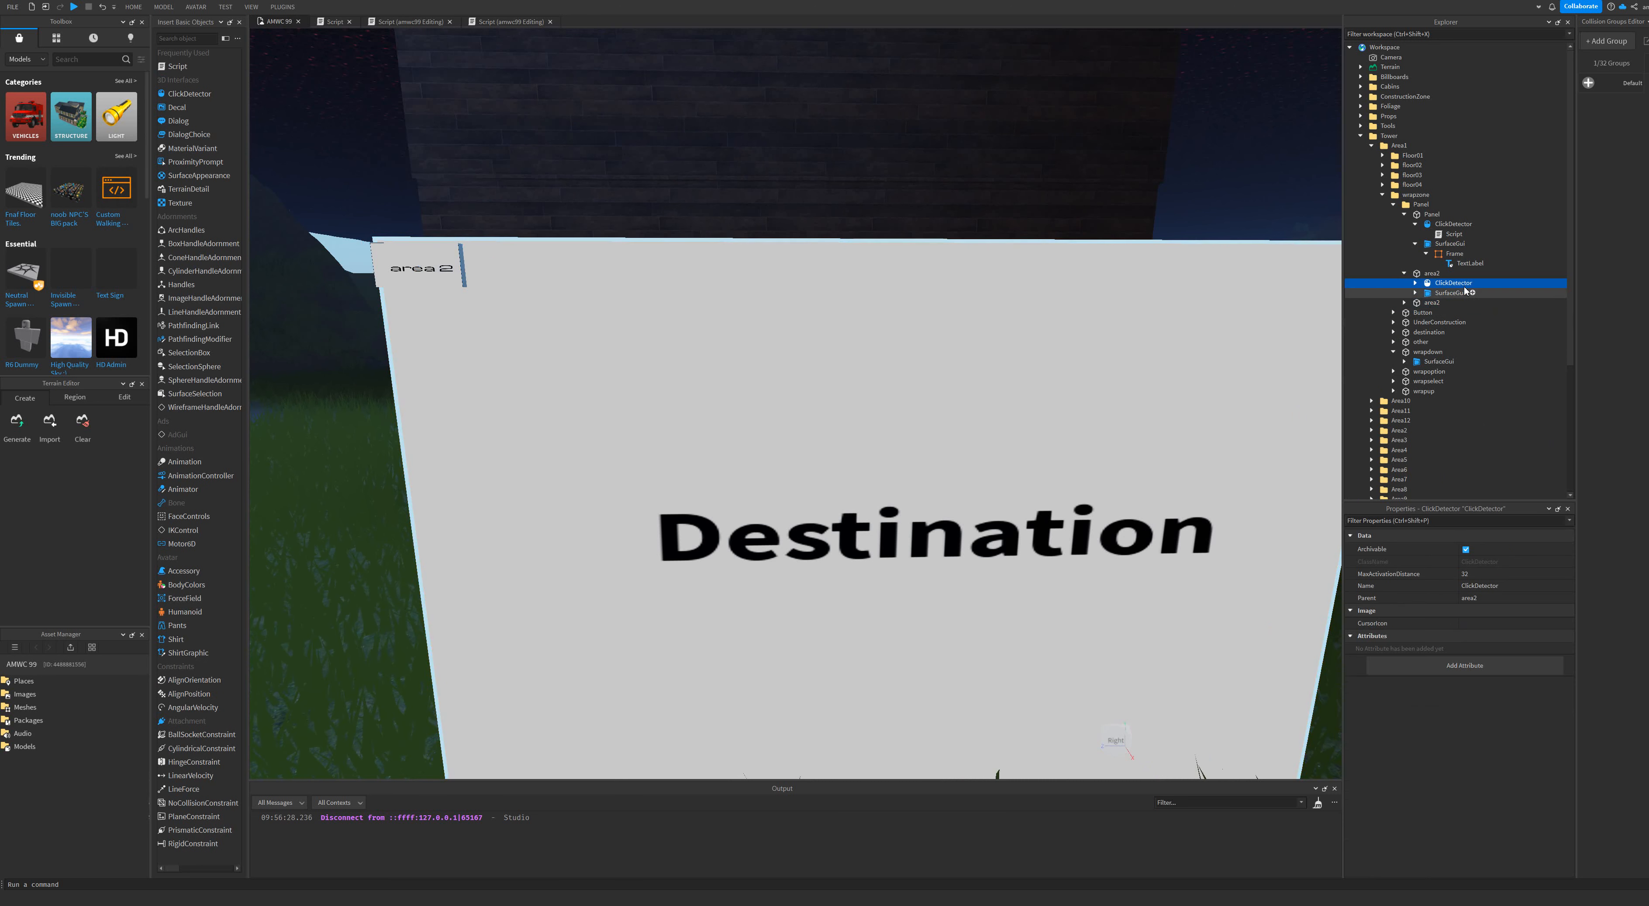
Move the duplicated button about 2 studs along the Destination board so it sits directly beside the original area2 button.
click(329, 239)
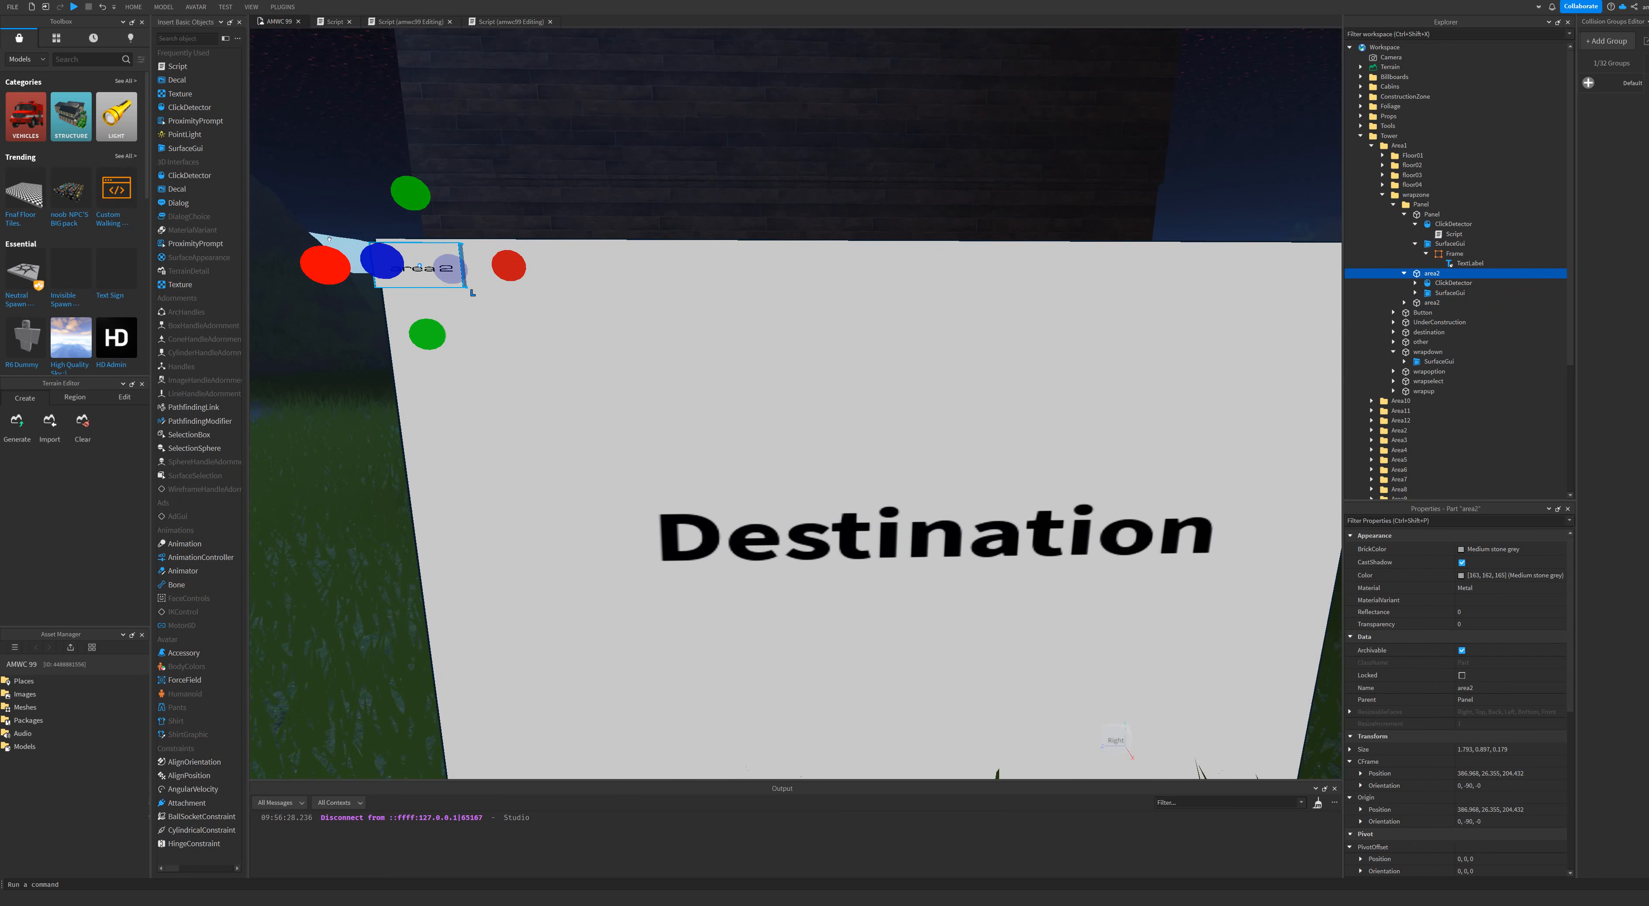
click(126, 7)
click(110, 44)
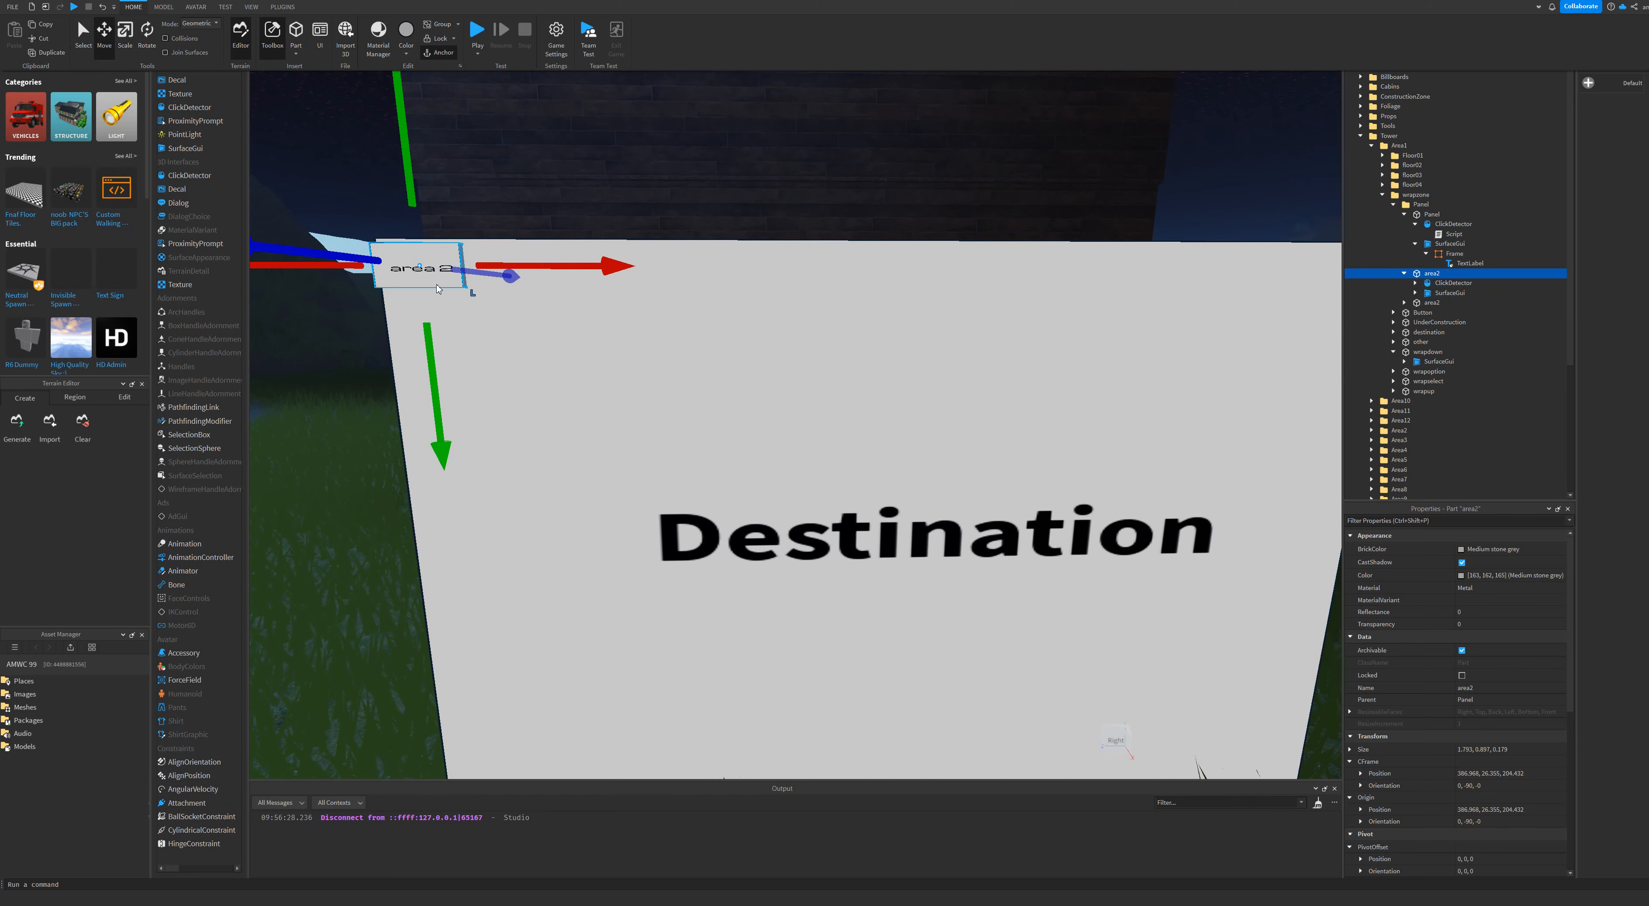
click(433, 263)
scroll(433, 264, down, 5)
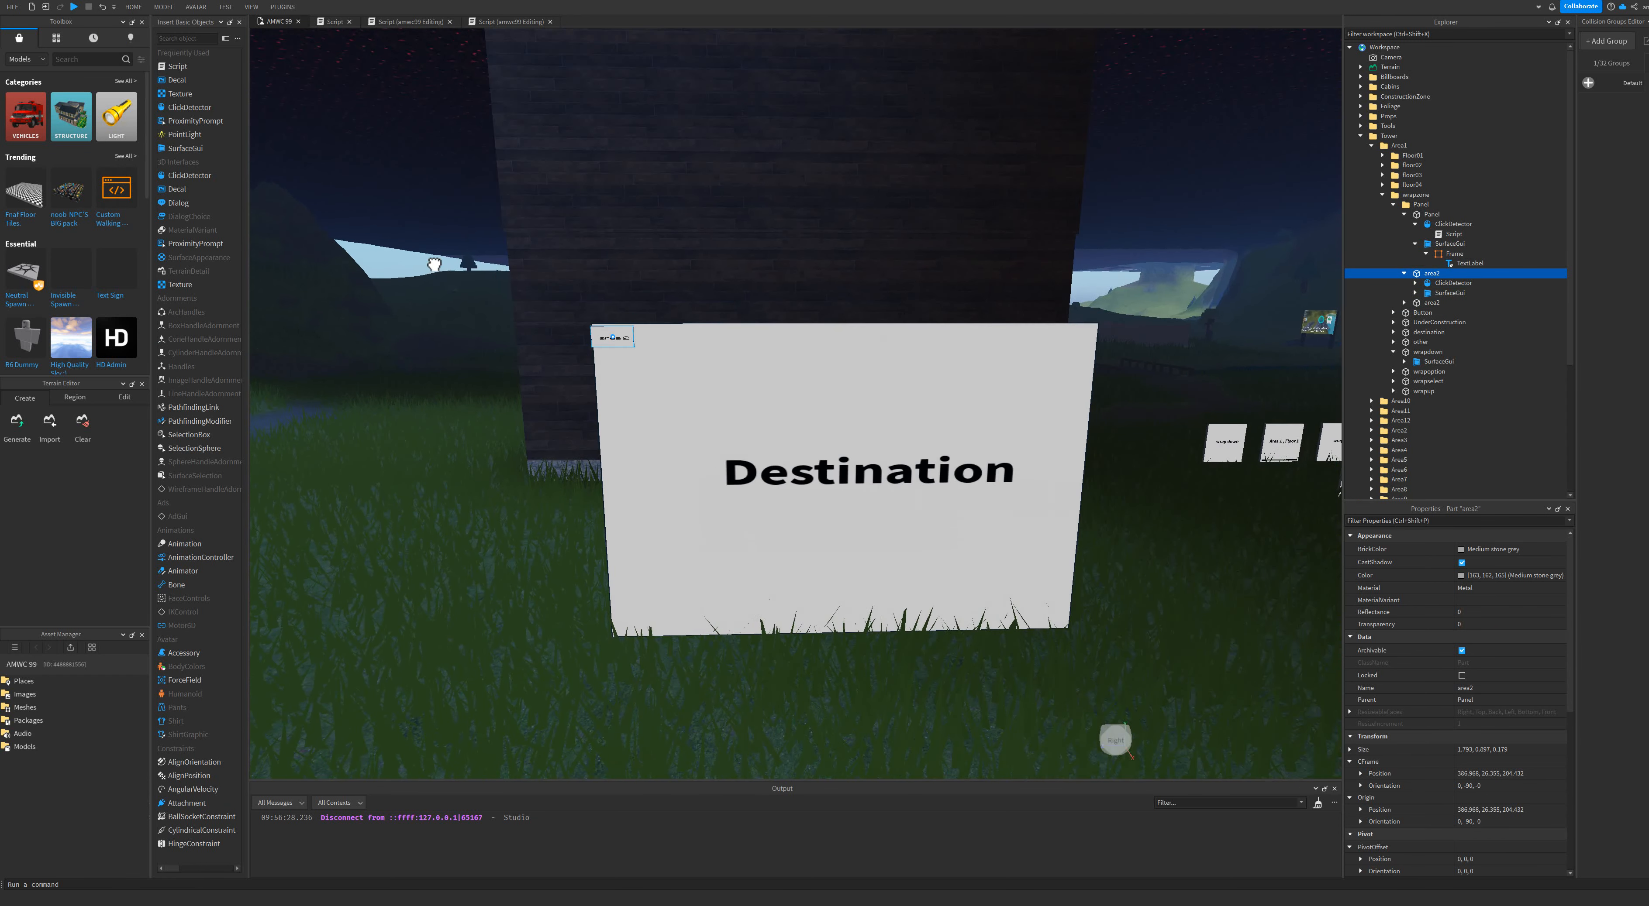
scroll(433, 263, up, 5)
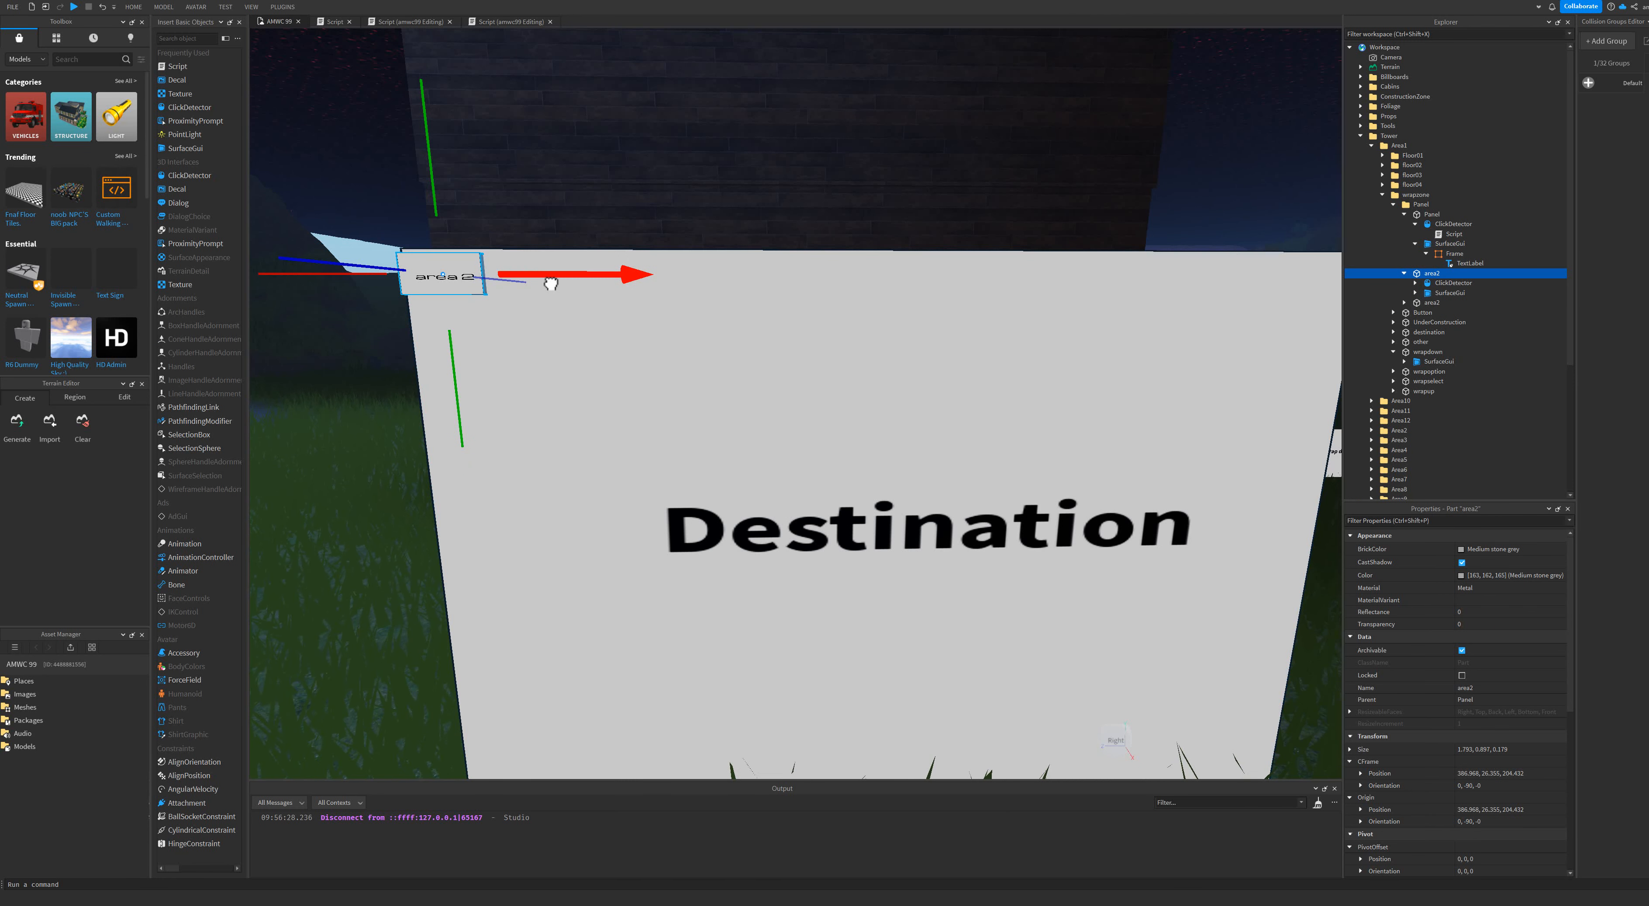
key(d)
drag(550, 283, 551, 283)
key(a)
key(d)
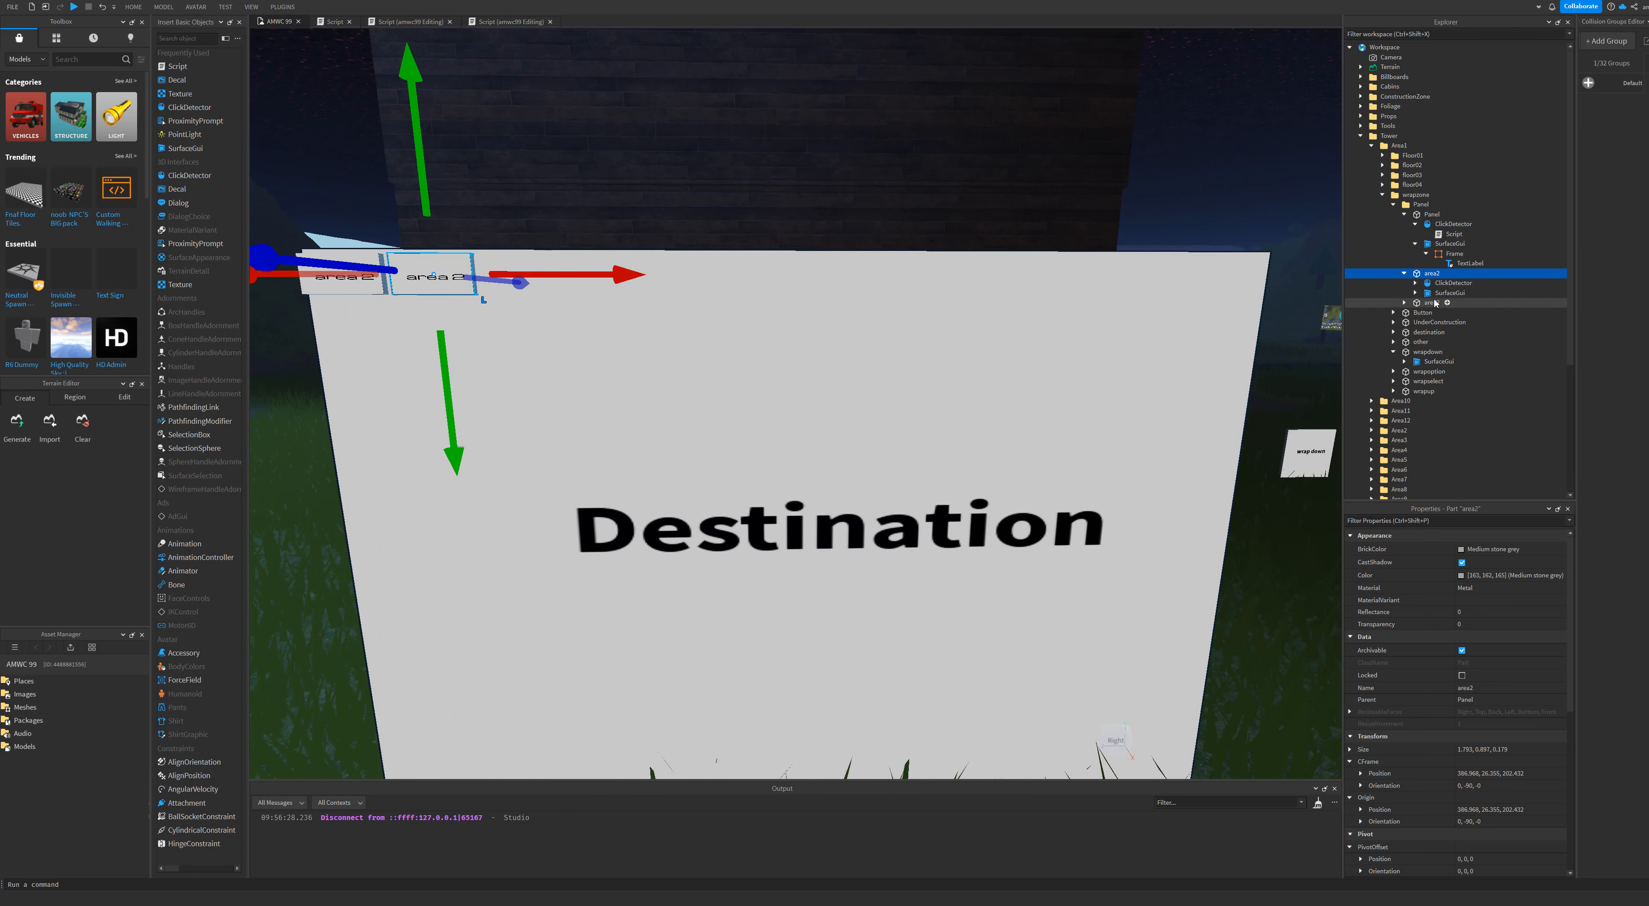
Rename the moved copy of the area2 button as area3.
click(1432, 304)
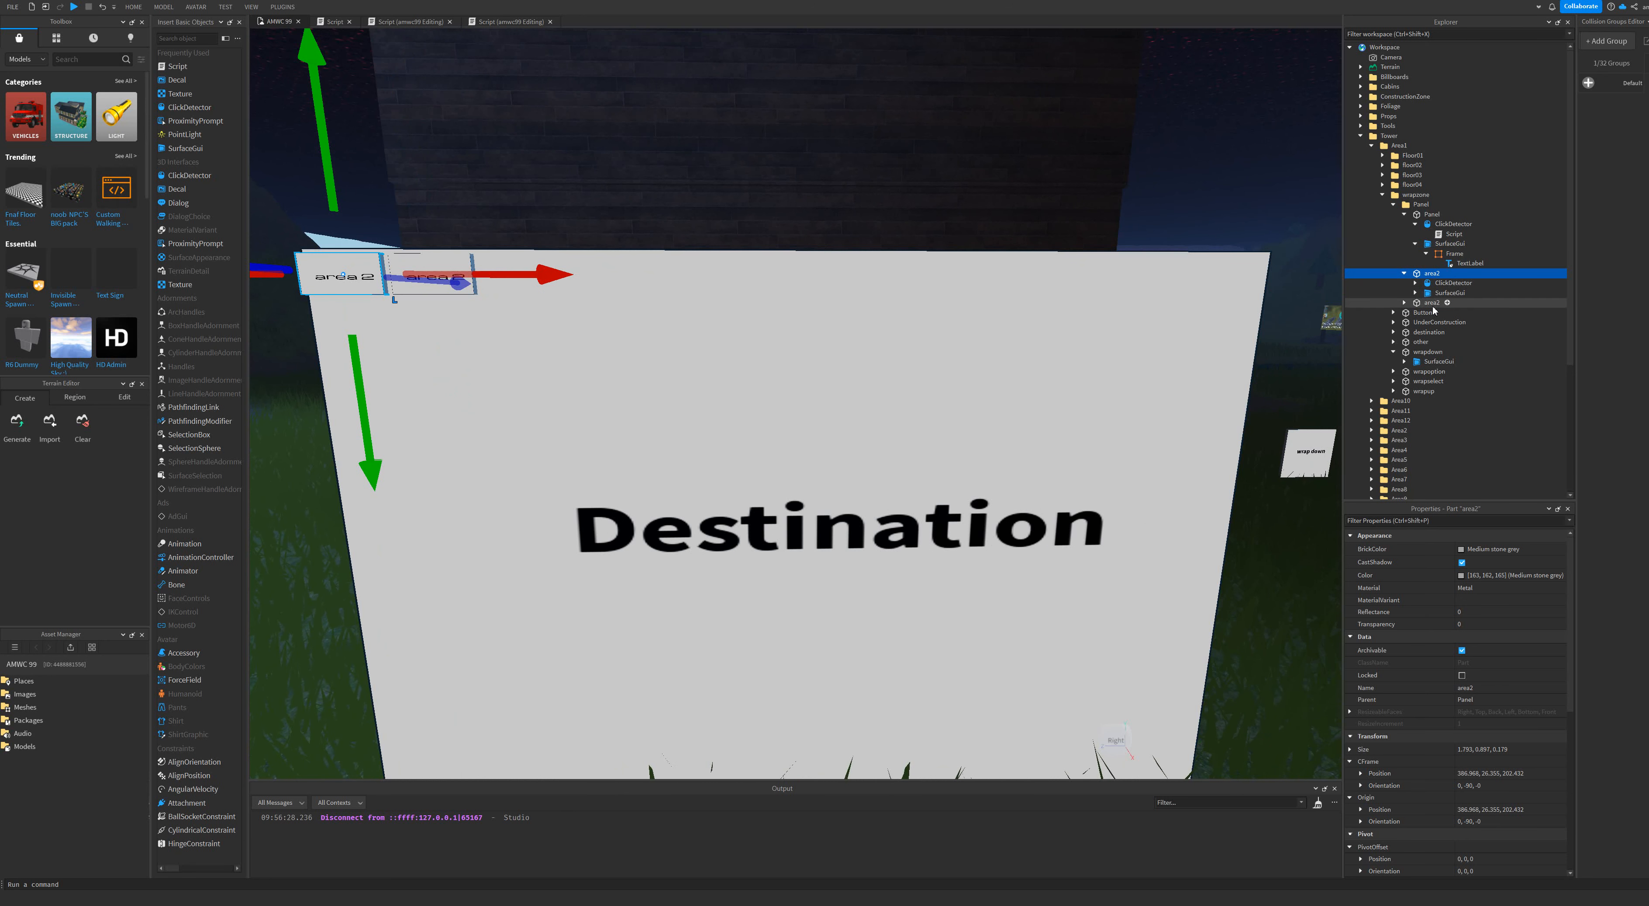
click(1431, 274)
right_click(1432, 274)
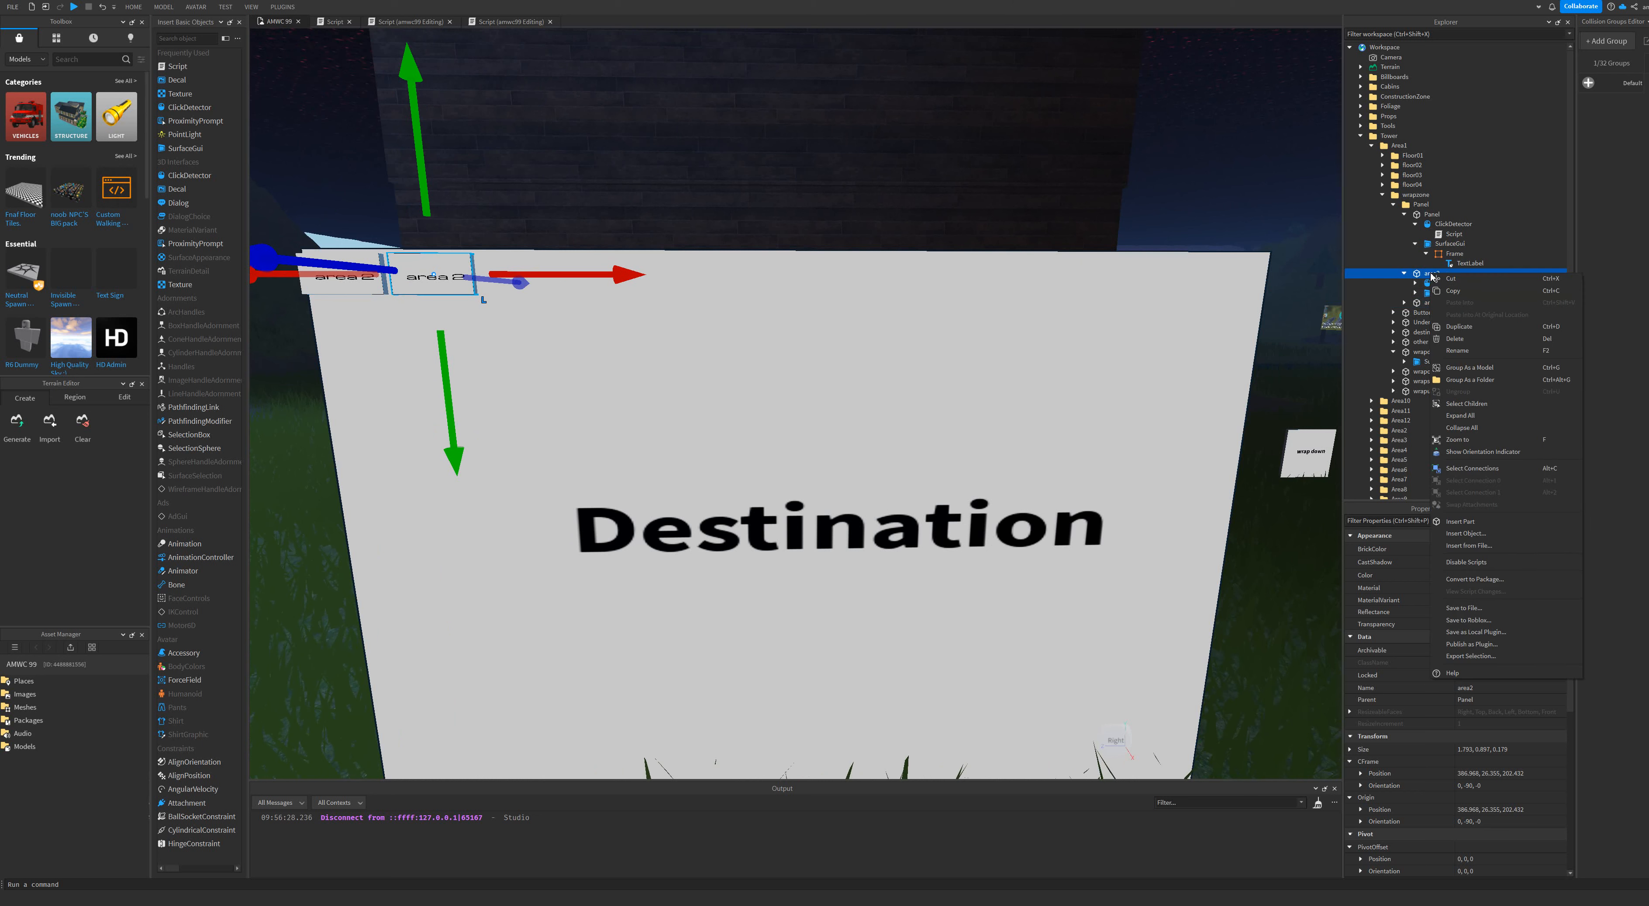
click(1458, 352)
key(BackSpace)
text(3)
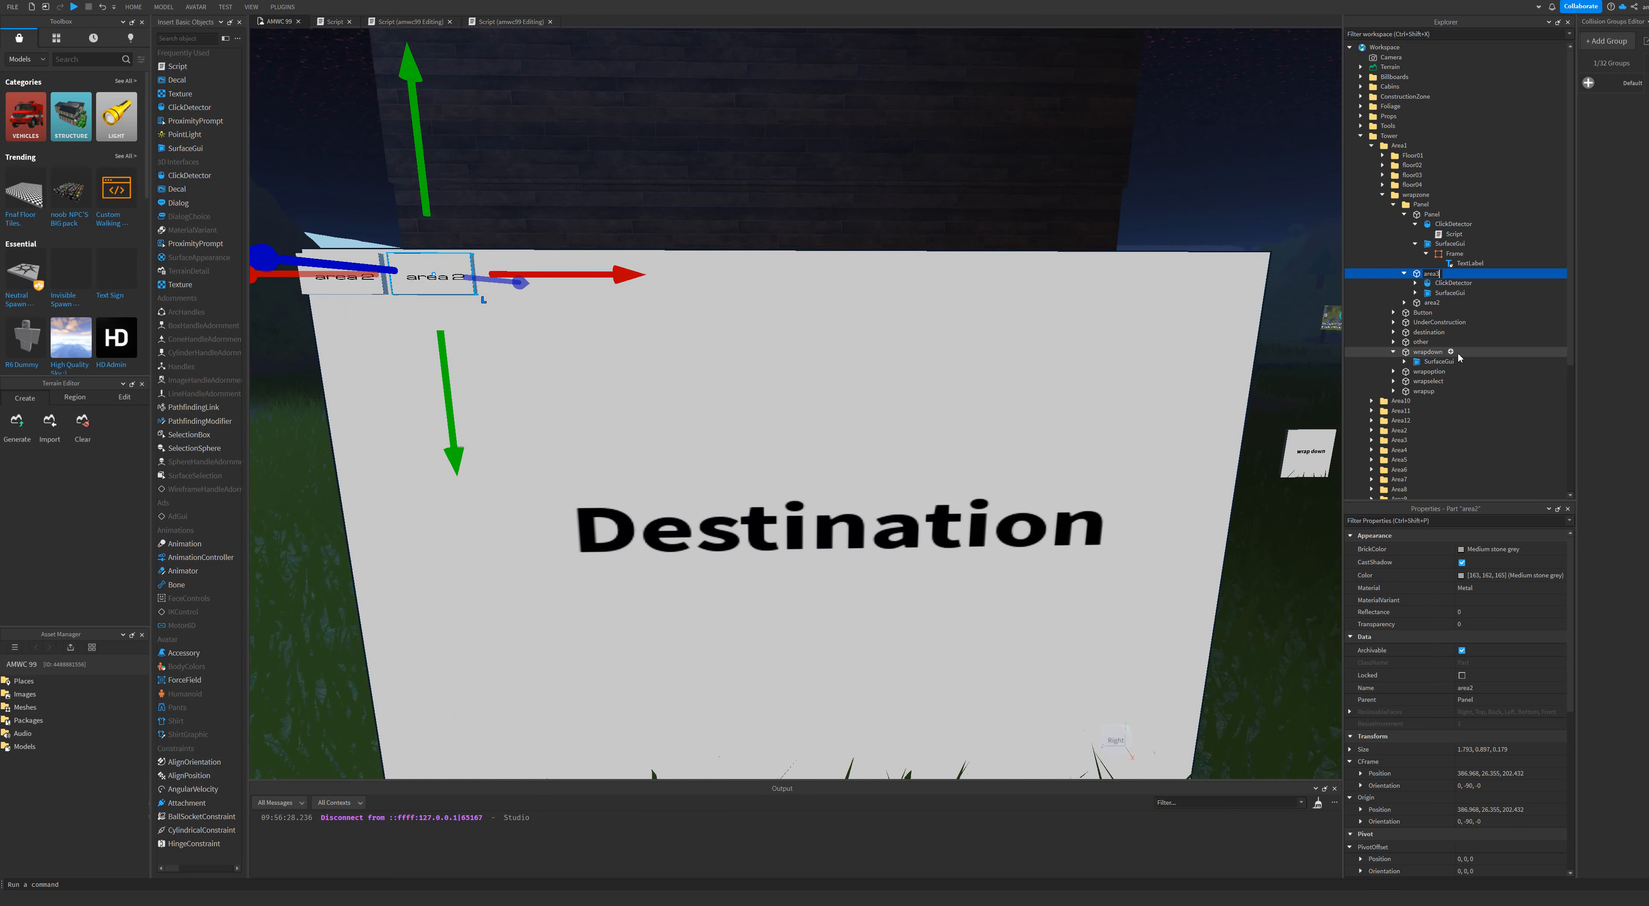
key(Return)
Set the text of the area3 button's TextLabel to "area 3".
double_click(1450, 294)
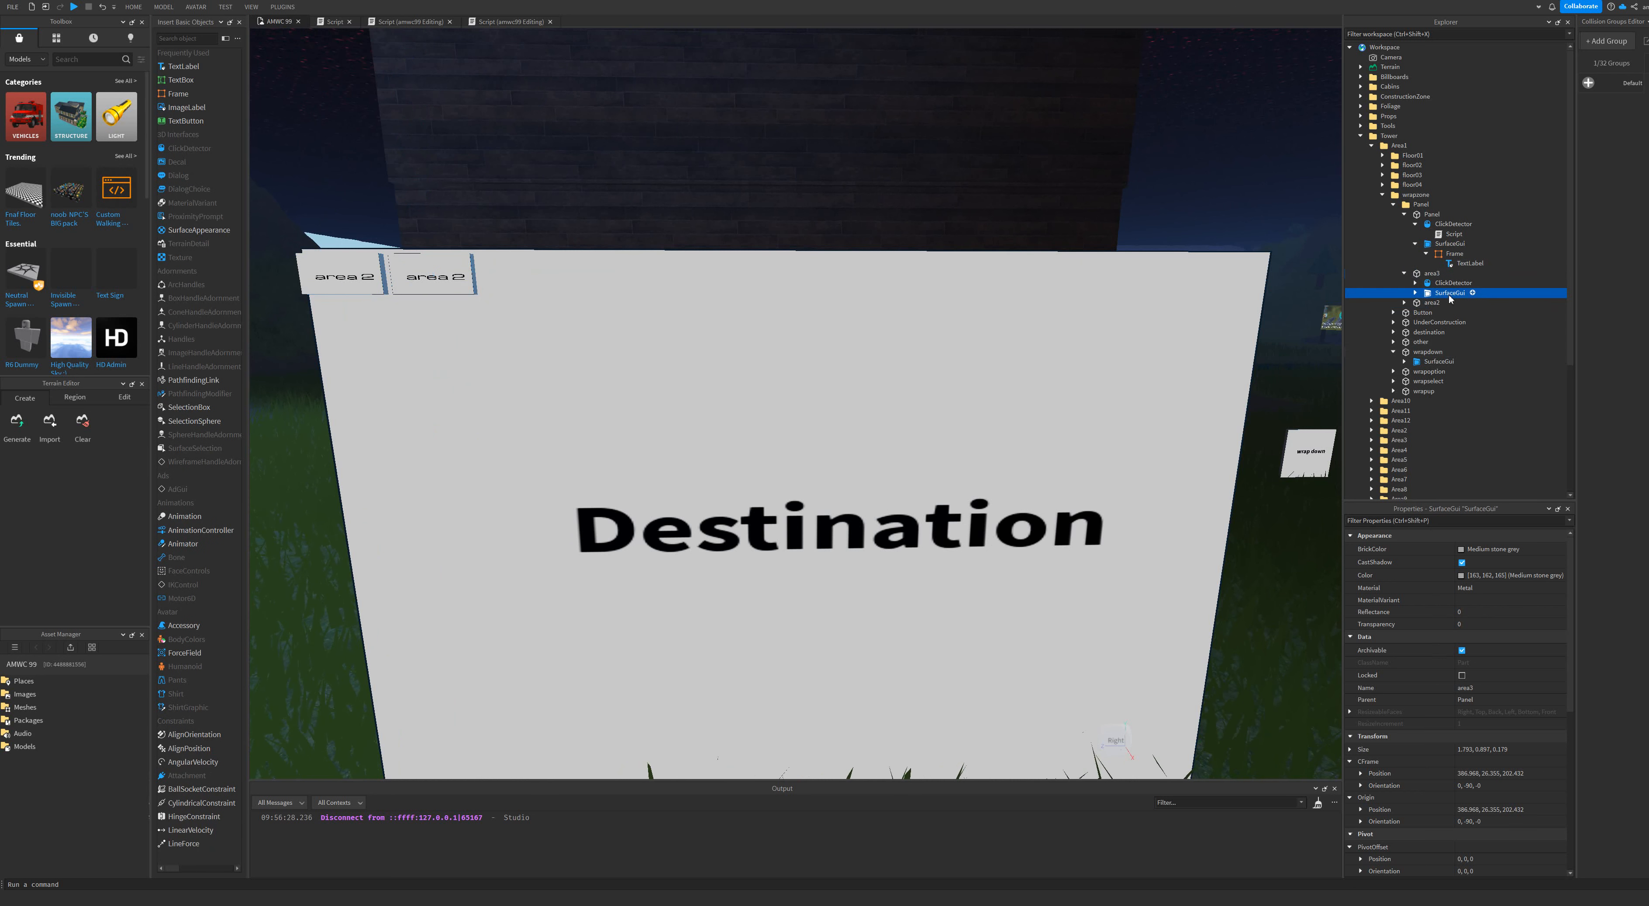
click(1454, 315)
scroll(1472, 653, down, 10)
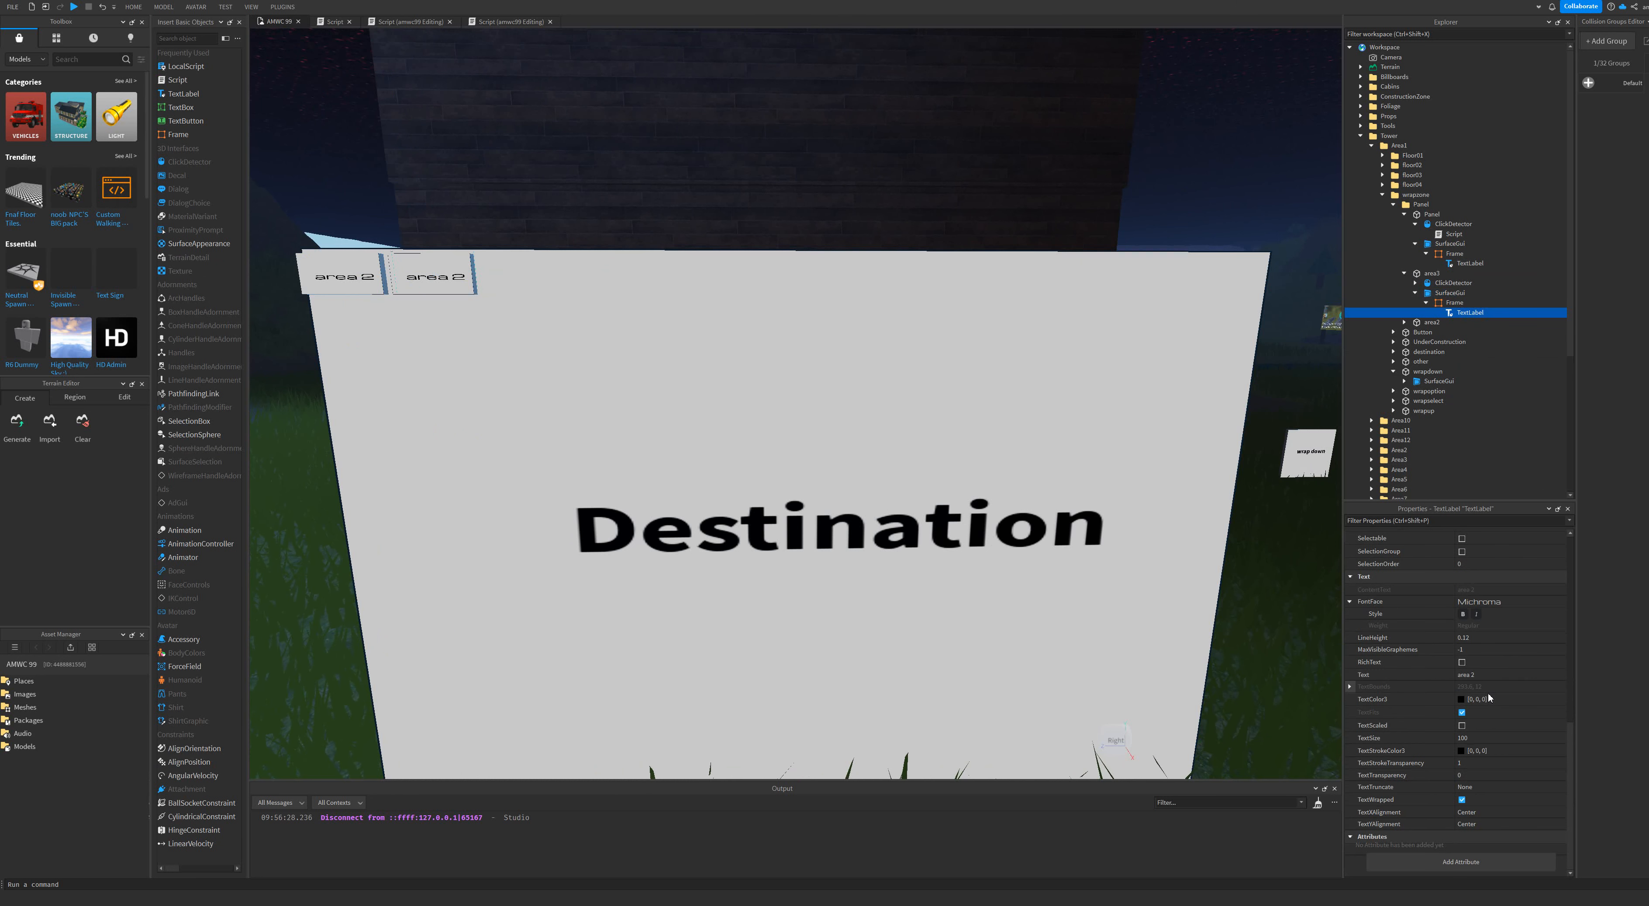
click(1485, 676)
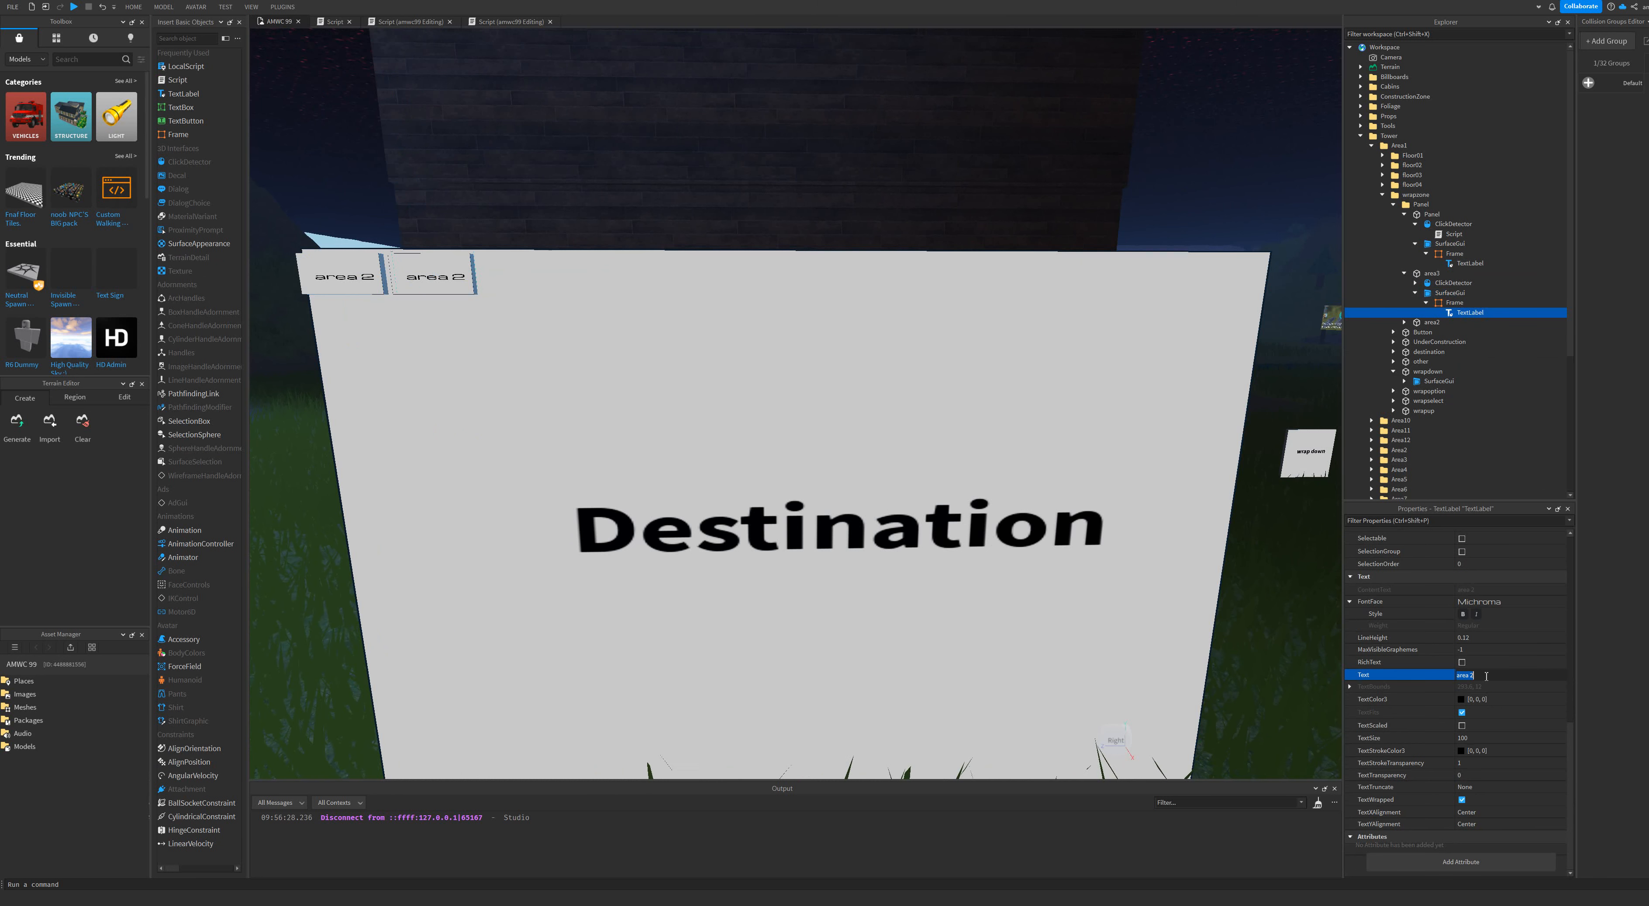
text(area 3)
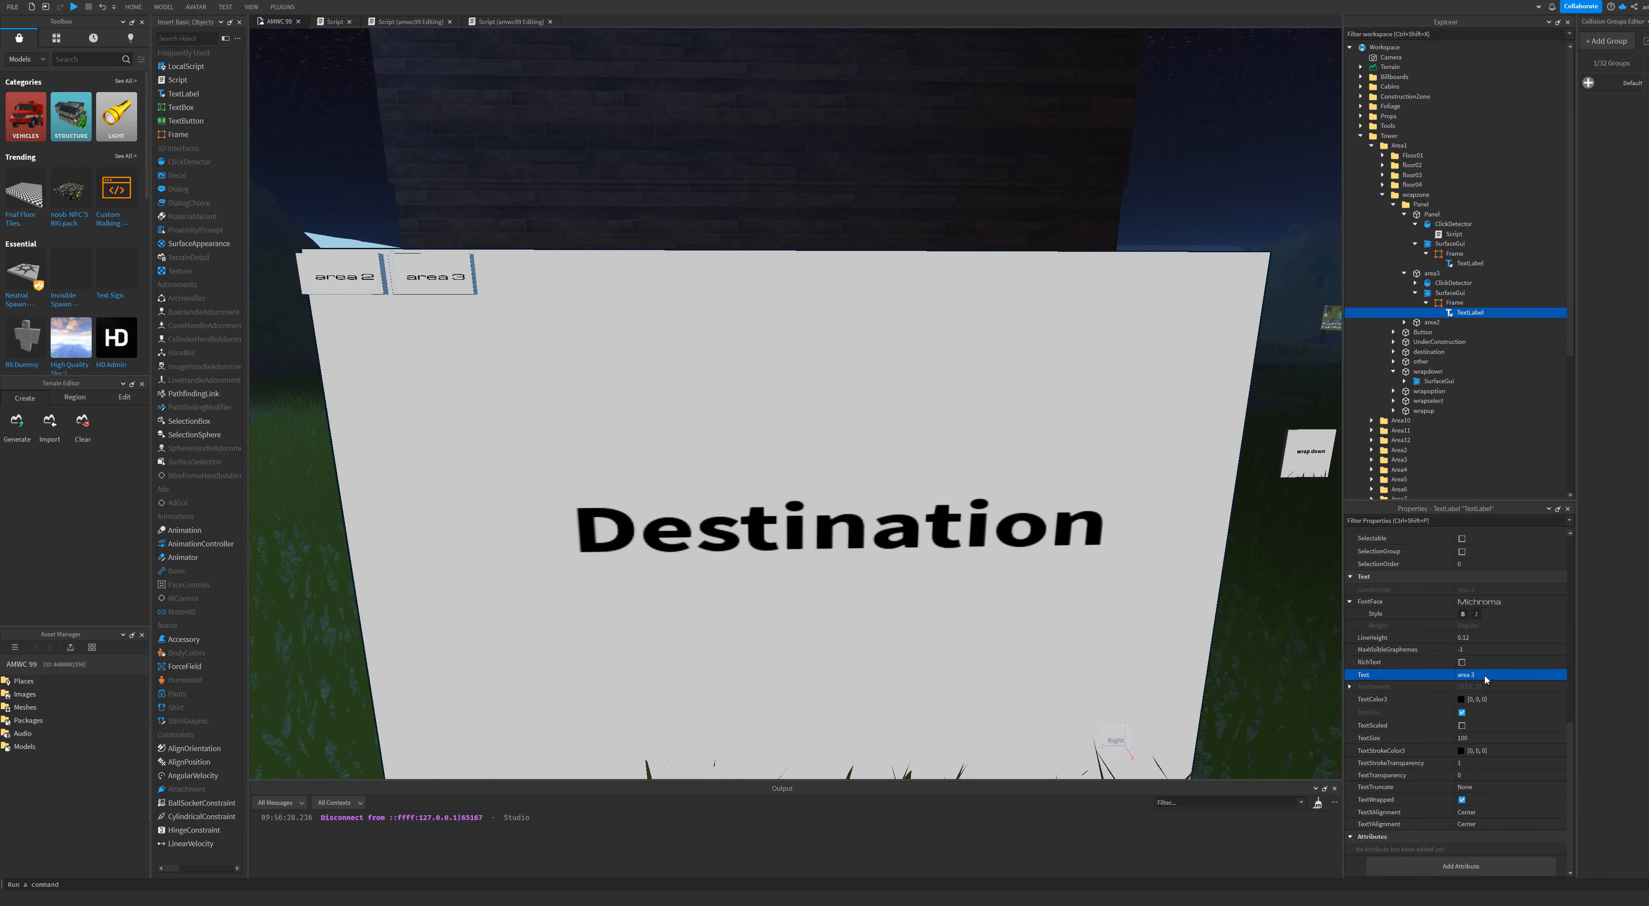
key(Return)
Change the destination path in the area3 button's click script to Area3 and return to the 3D view.
double_click(1453, 283)
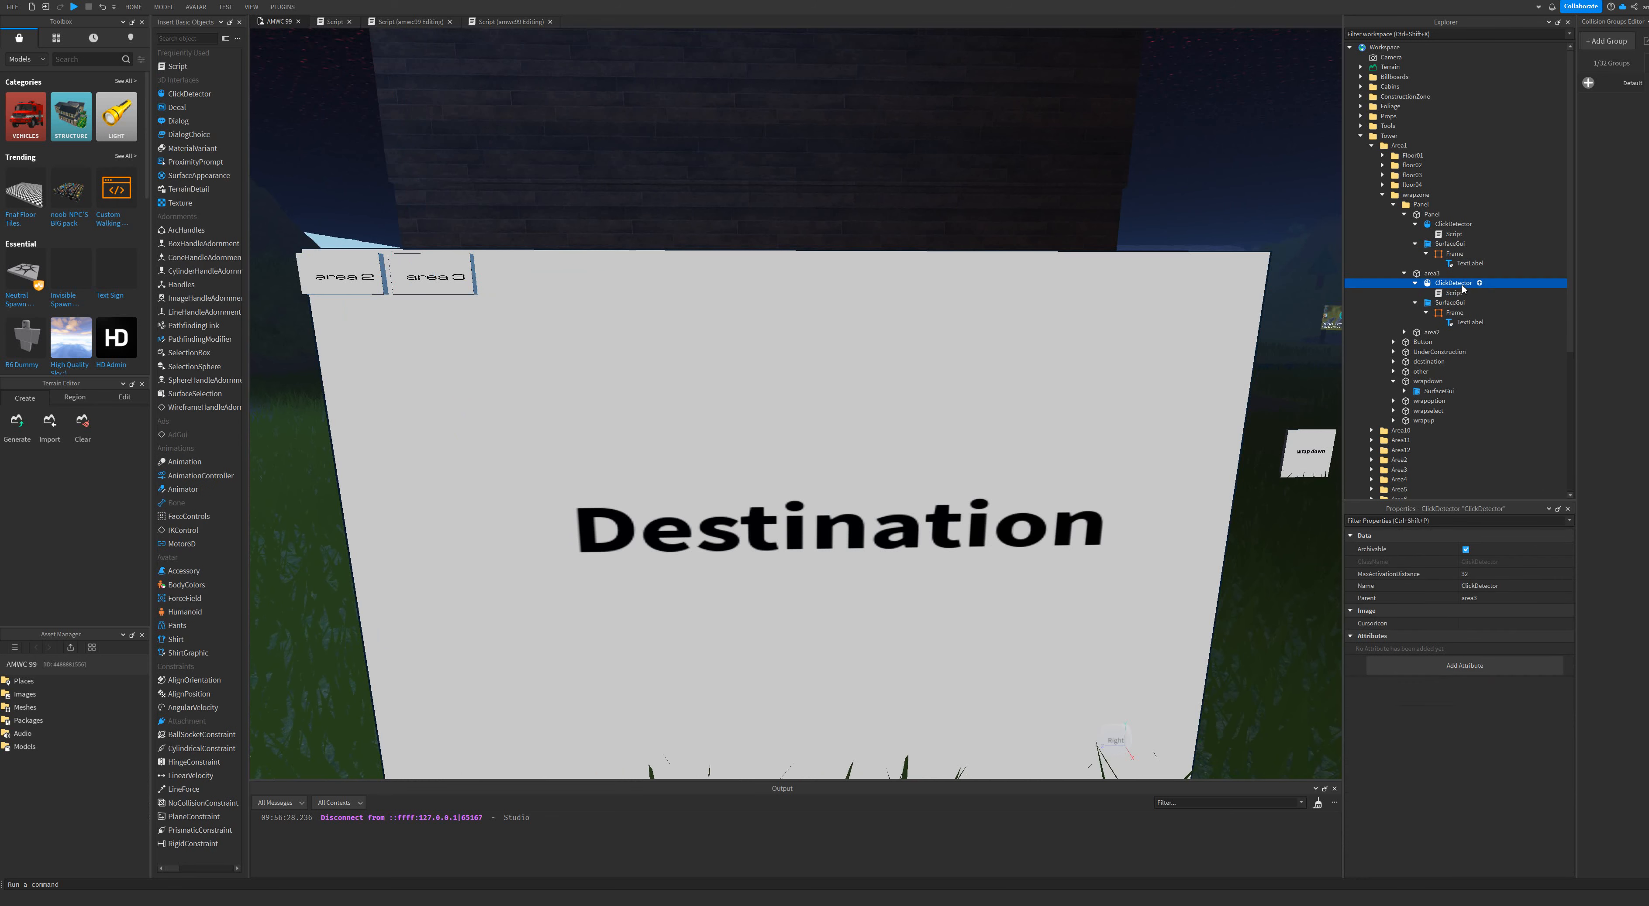
double_click(1453, 293)
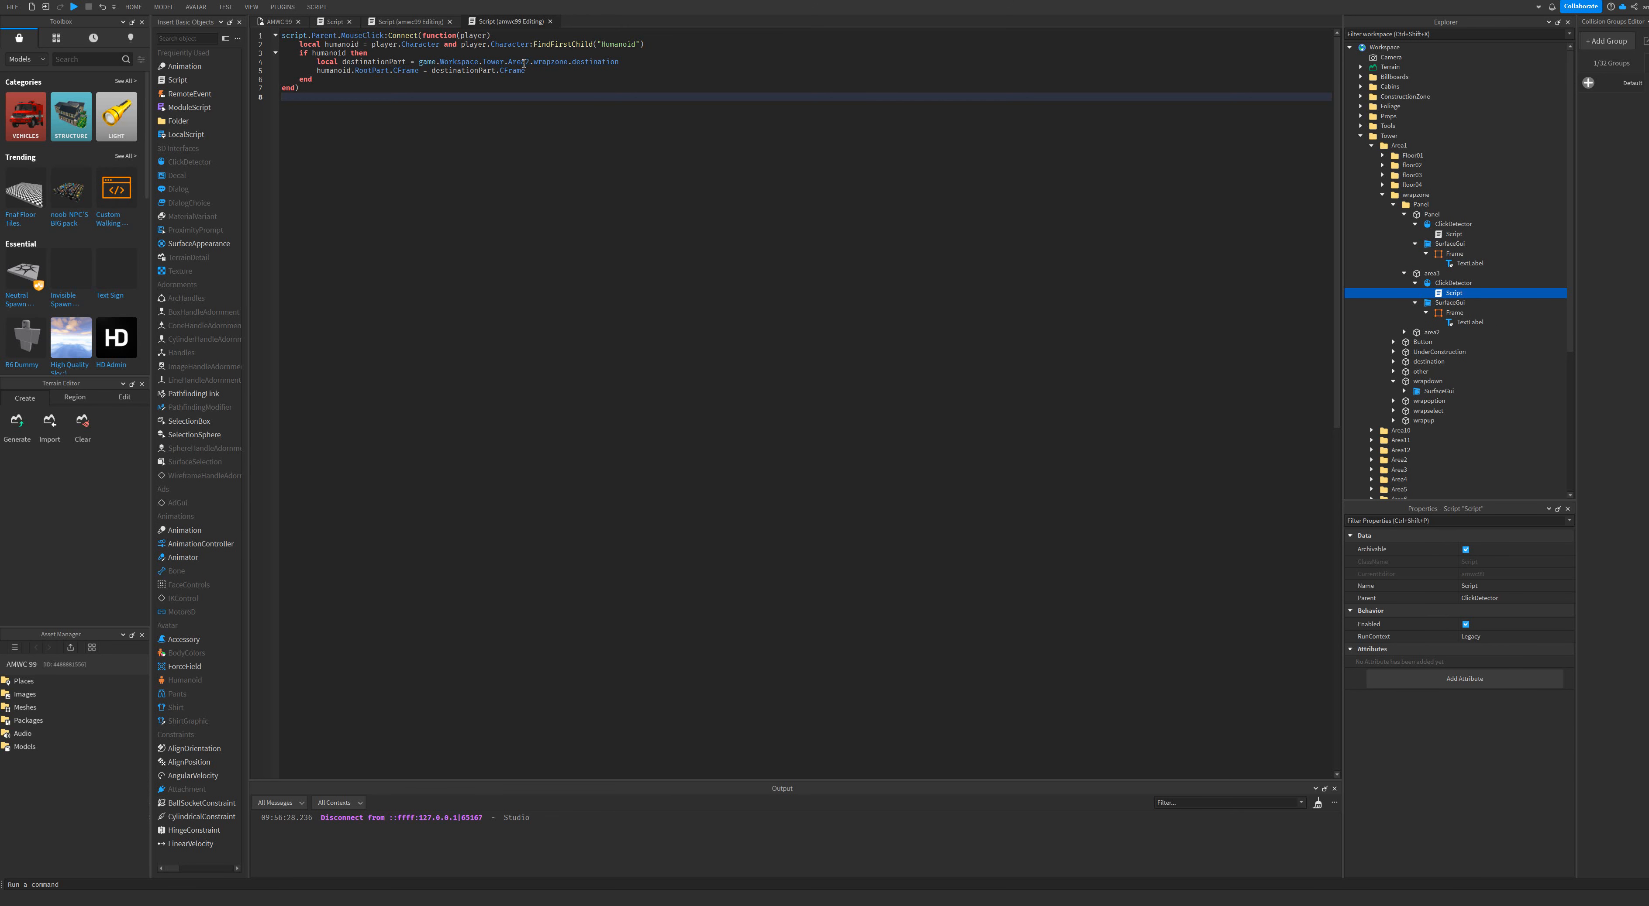
click(523, 62)
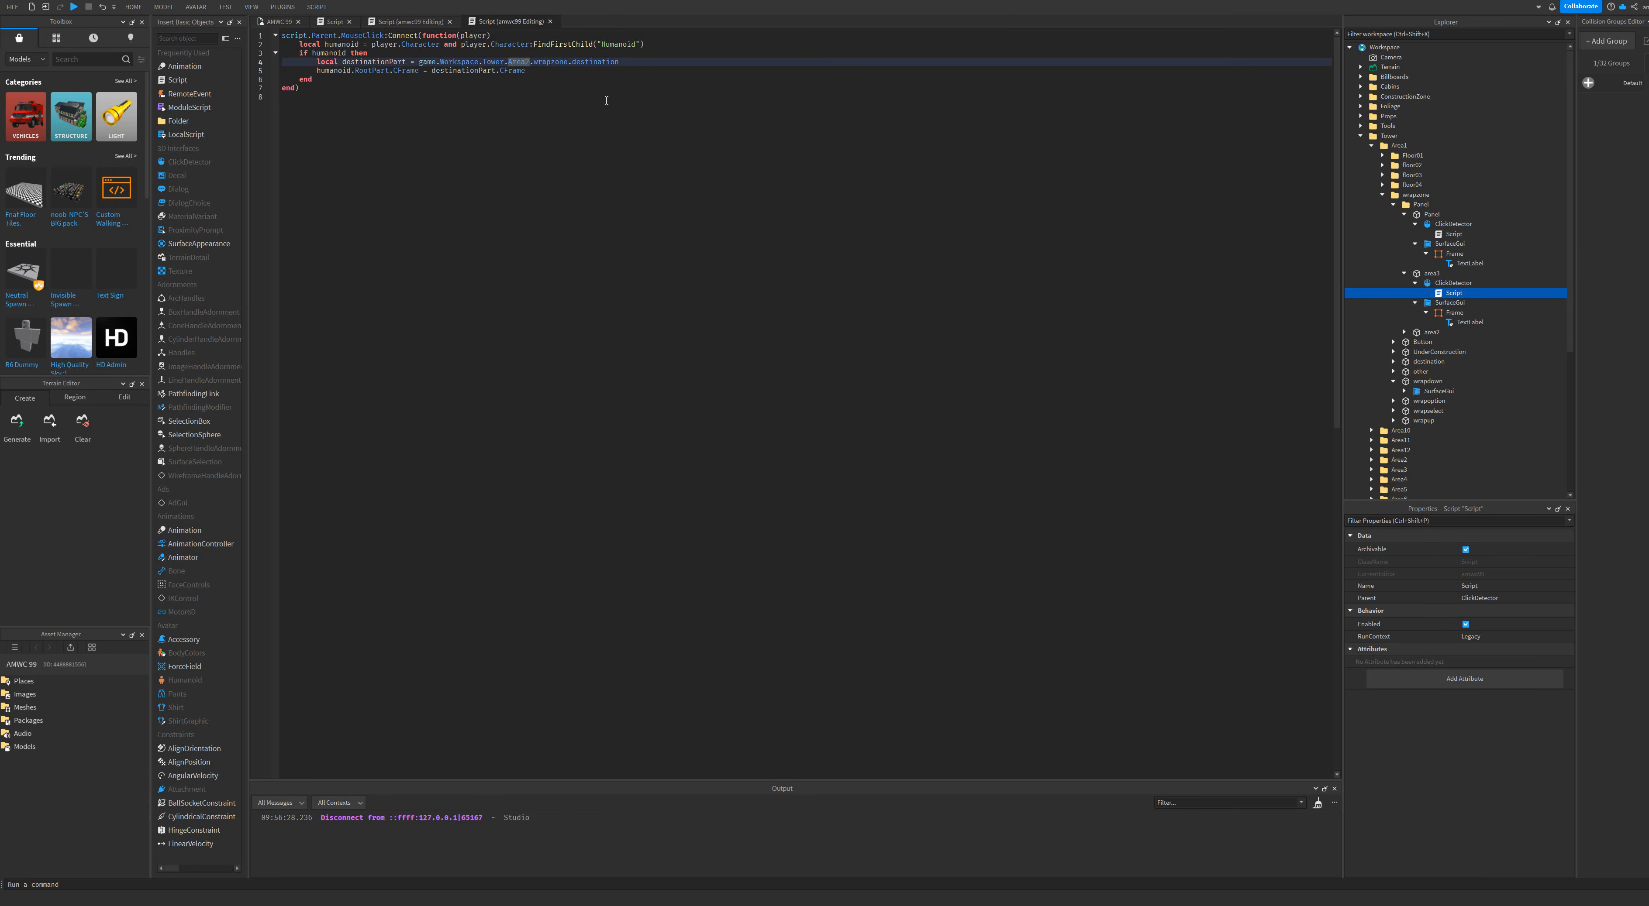
text(3)
key(Escape)
click(284, 22)
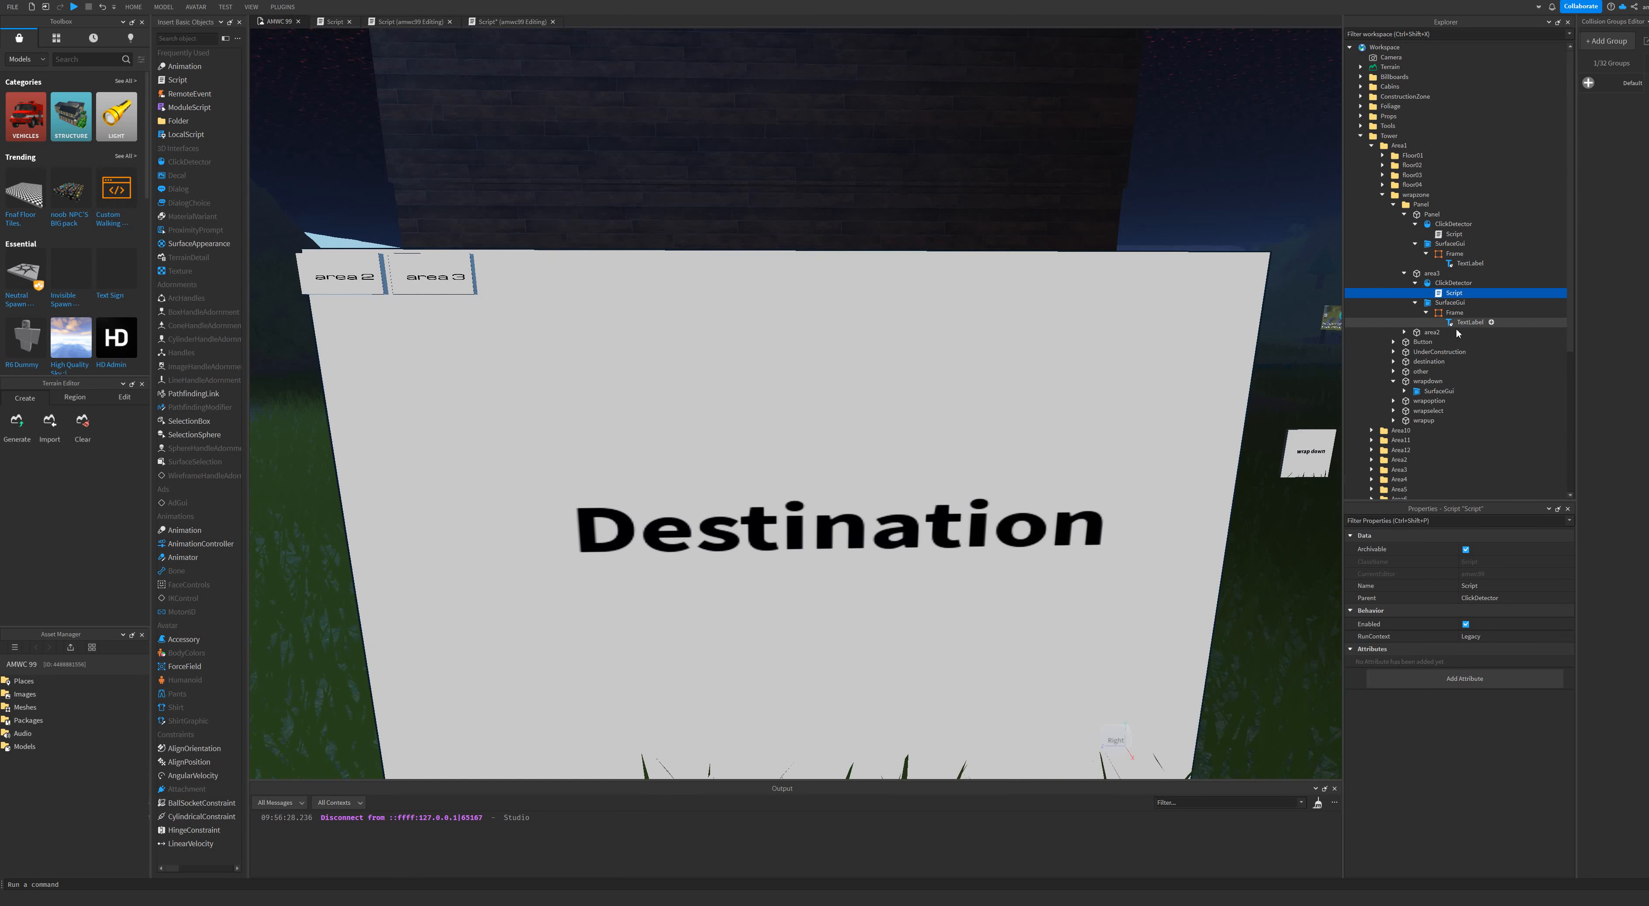
Duplicate the area2 button again and move the copy about 4 studs along the board, beside the area3 button.
click(1403, 273)
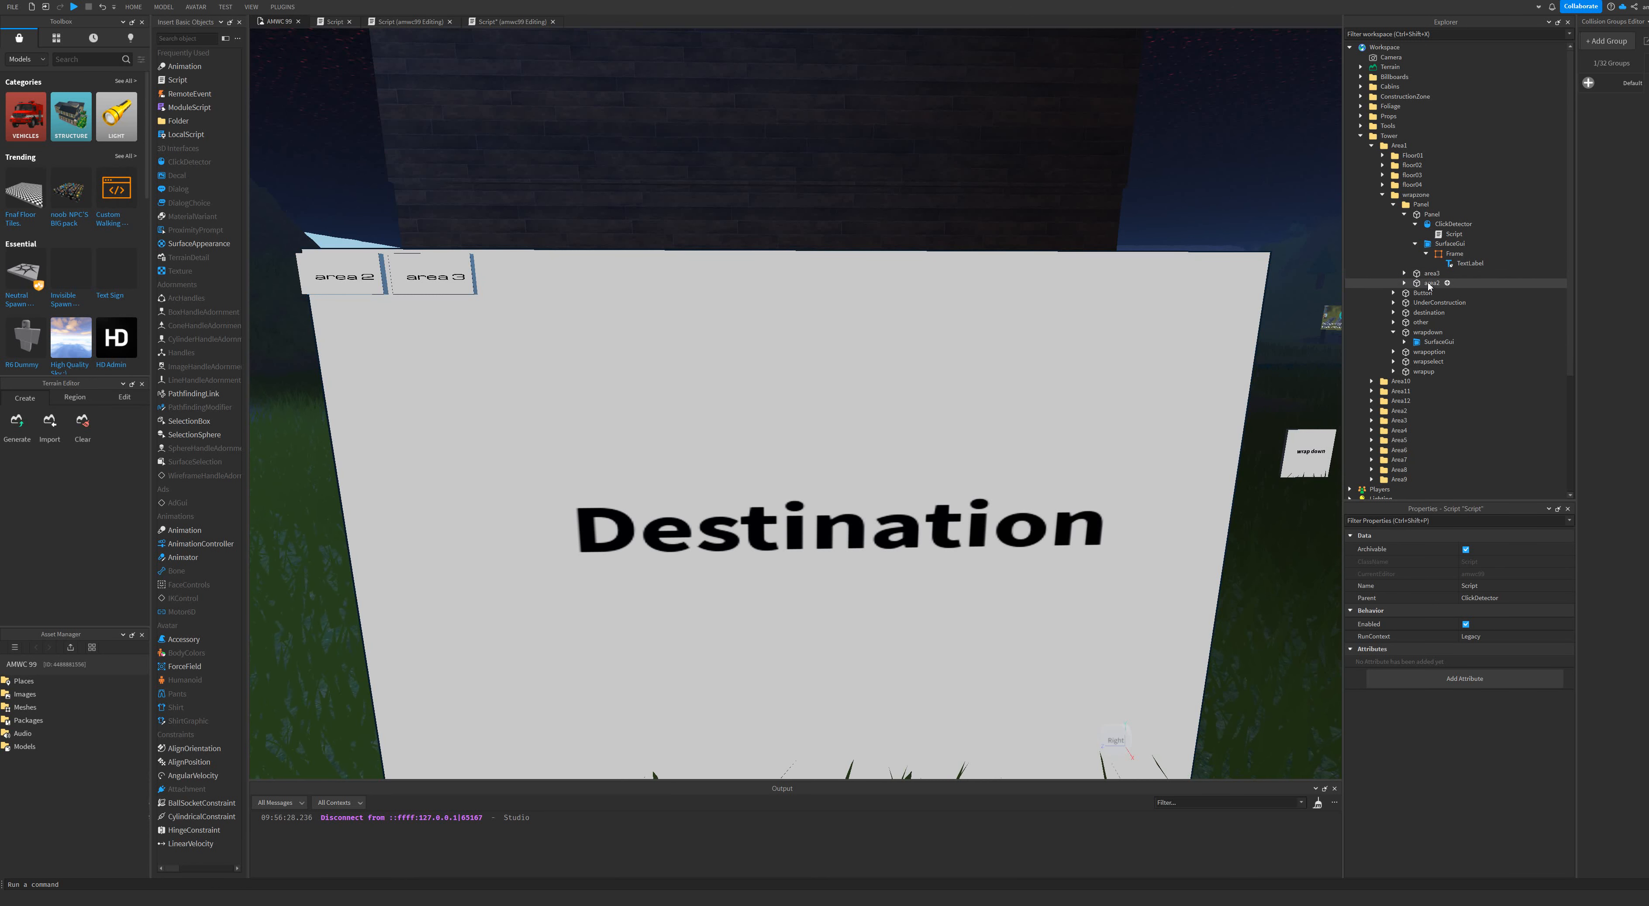
click(1429, 283)
right_click(1429, 284)
click(1457, 334)
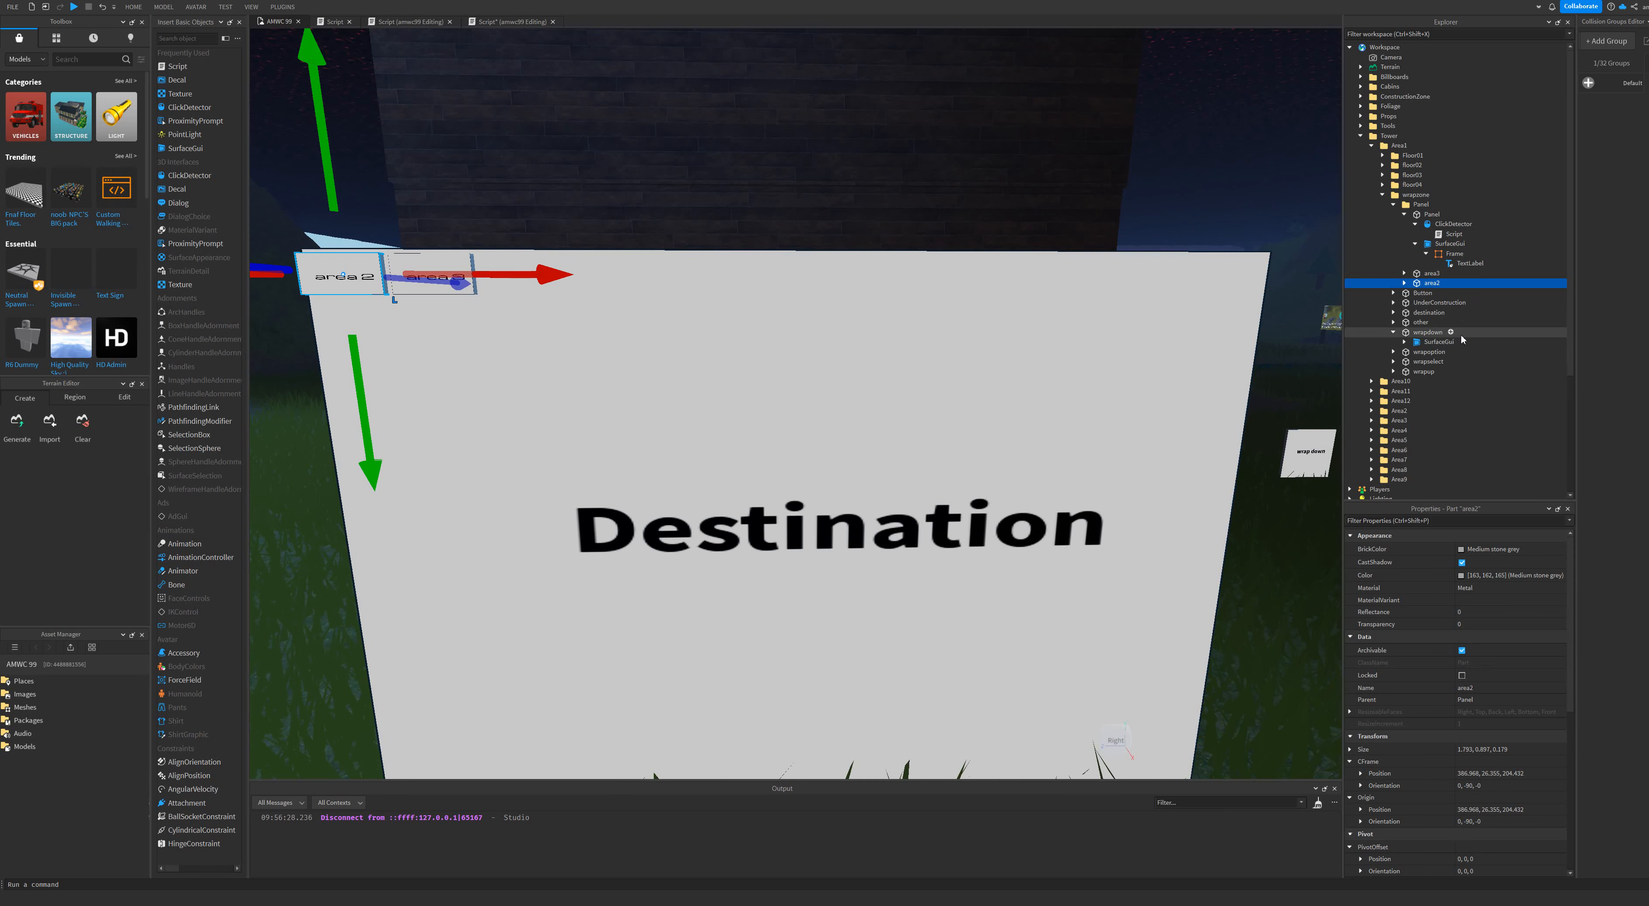
drag(563, 275, 562, 286)
key(d)
right_drag(568, 356, 567, 356)
key(a)
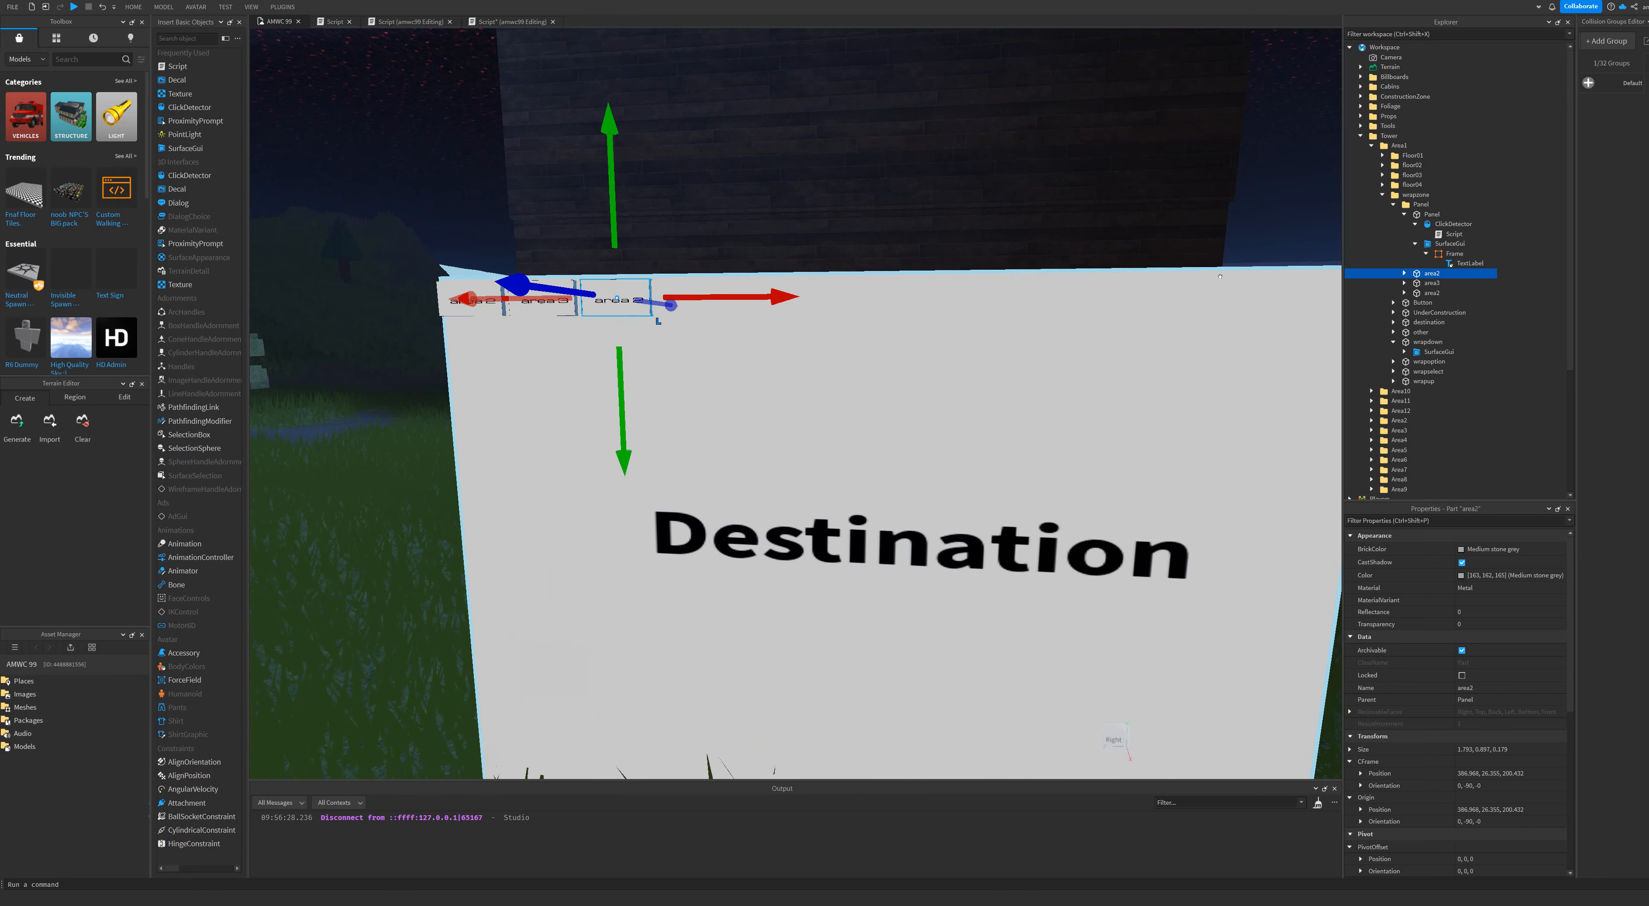
Rename the newest button copy as area4.
right_click(1431, 274)
click(1456, 353)
text(area)
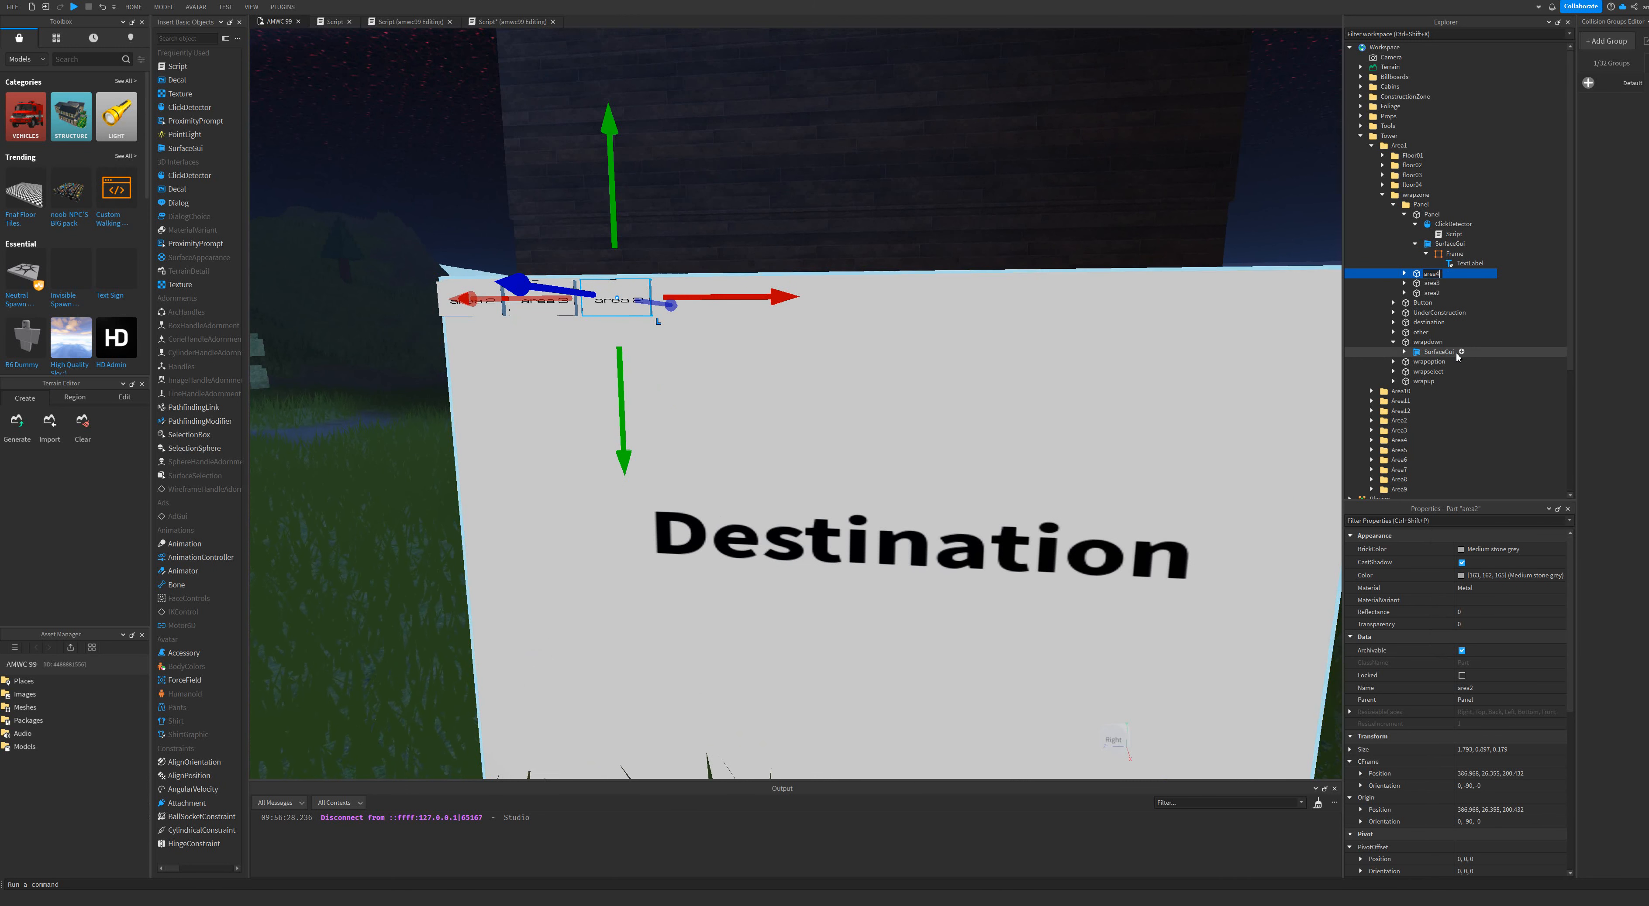
text(4)
key(Return)
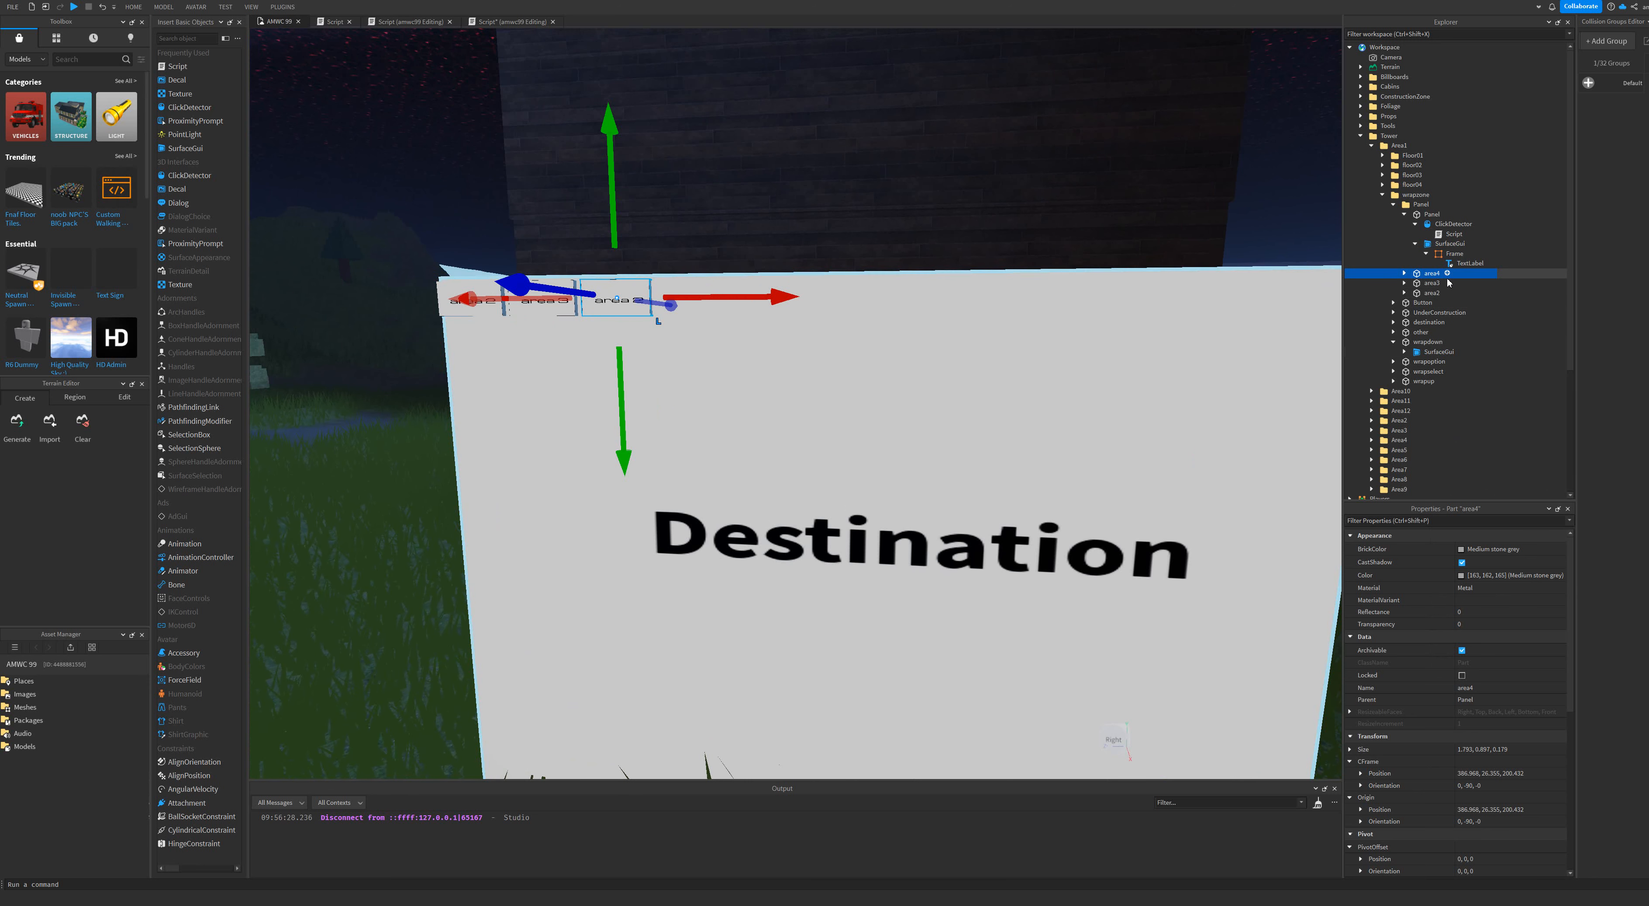
Set the text of the area4 button's TextLabel to "area 5".
right_click(1436, 279)
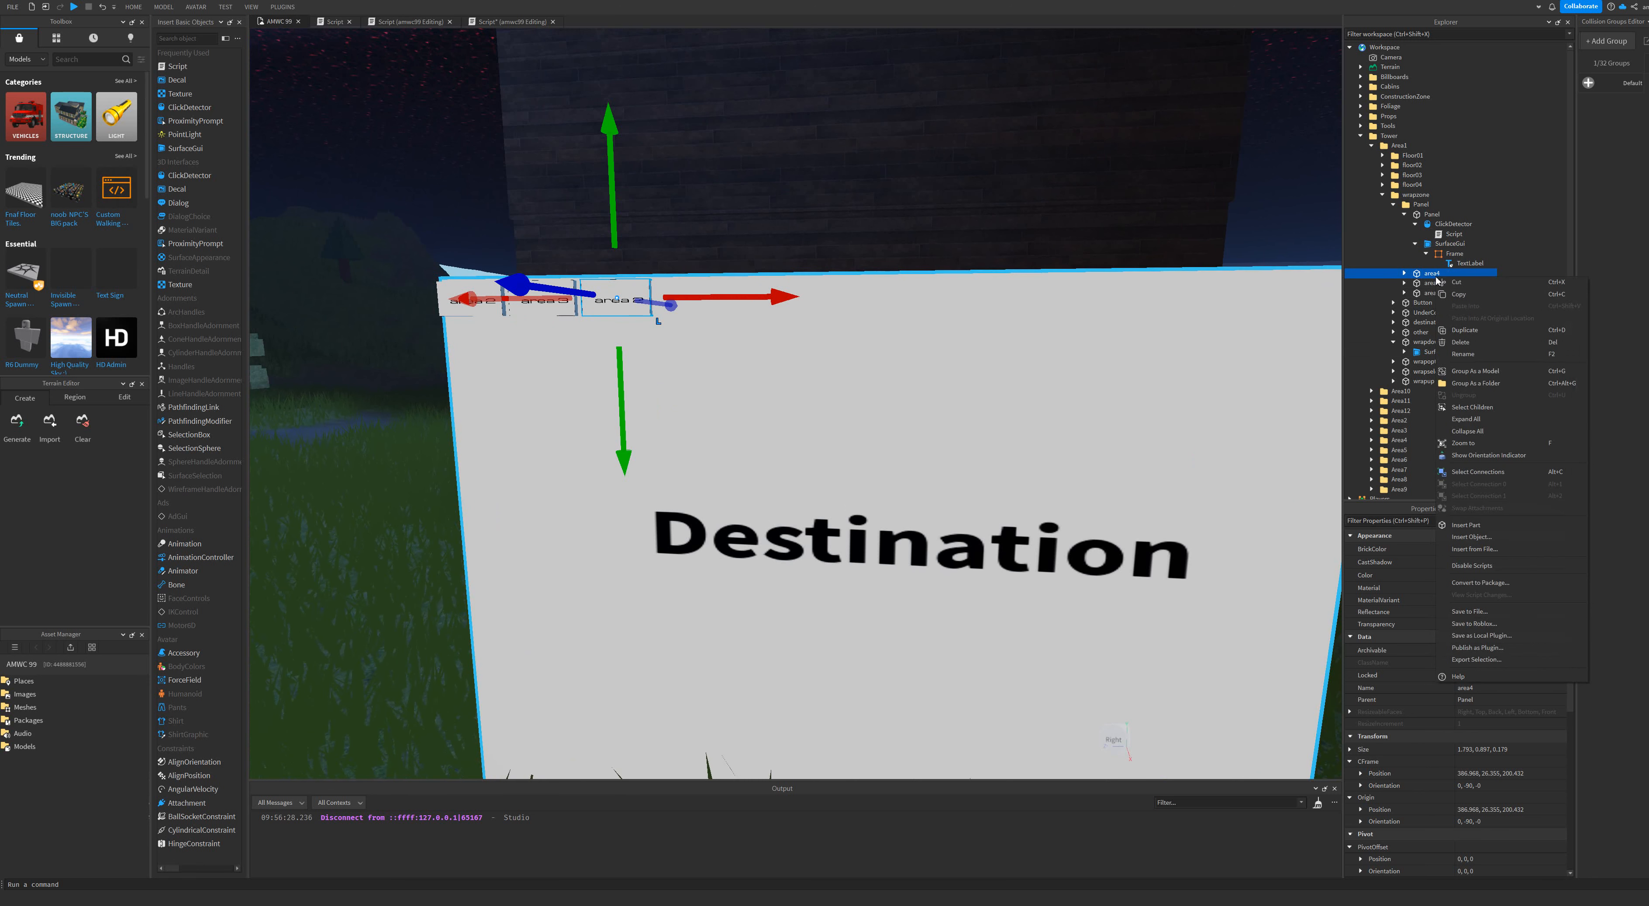
click(1405, 275)
click(1404, 273)
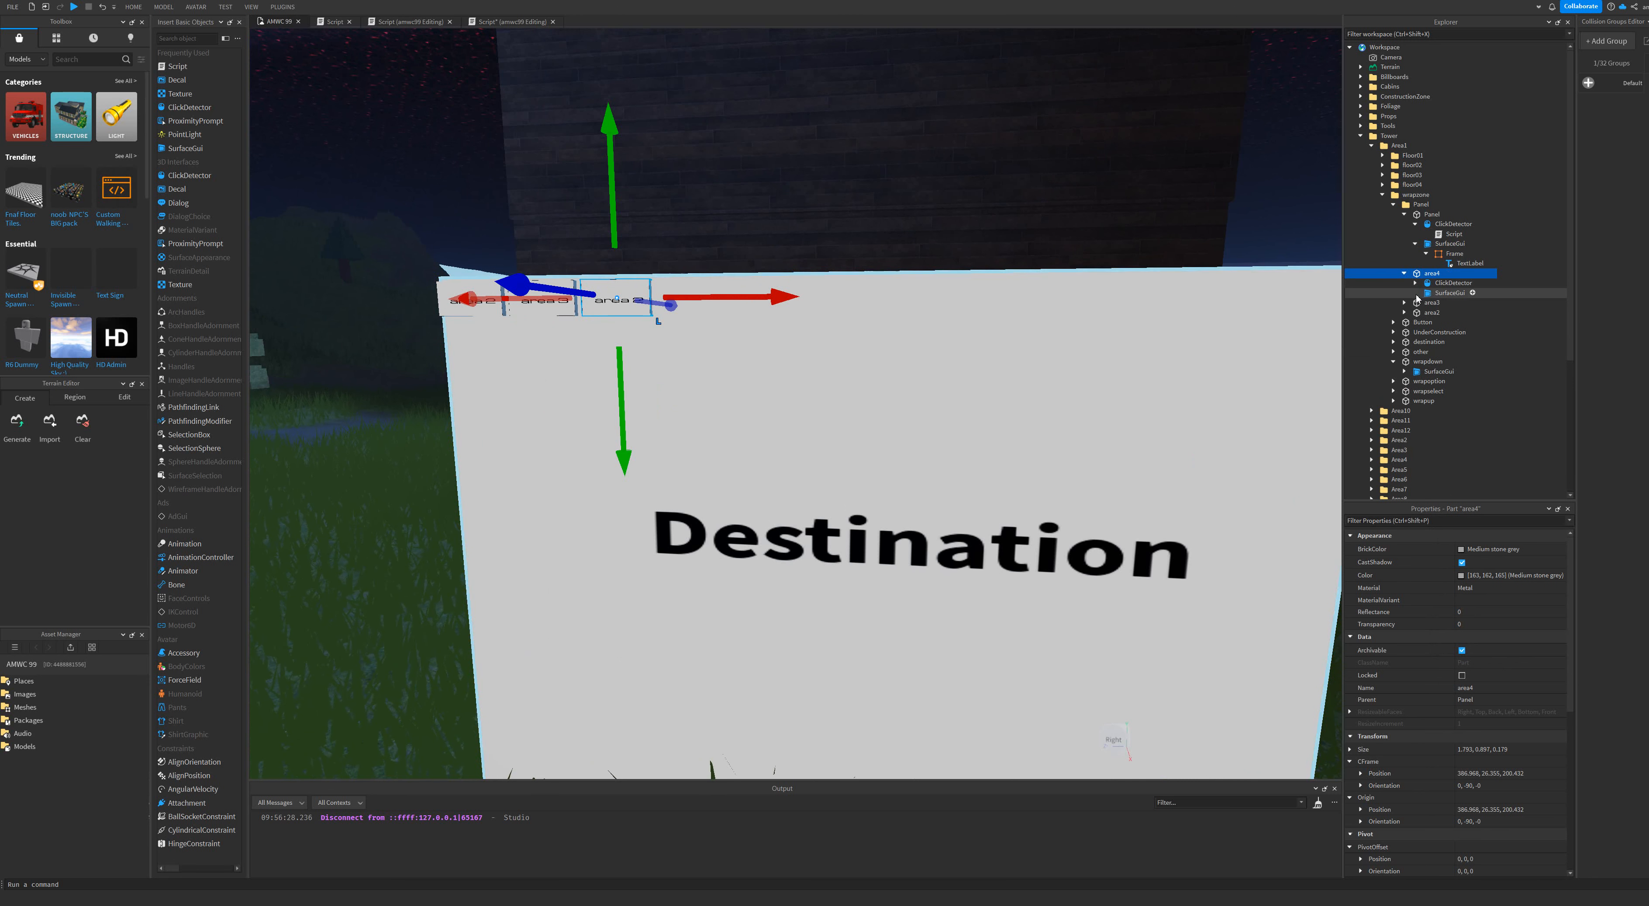
click(1415, 293)
click(1453, 302)
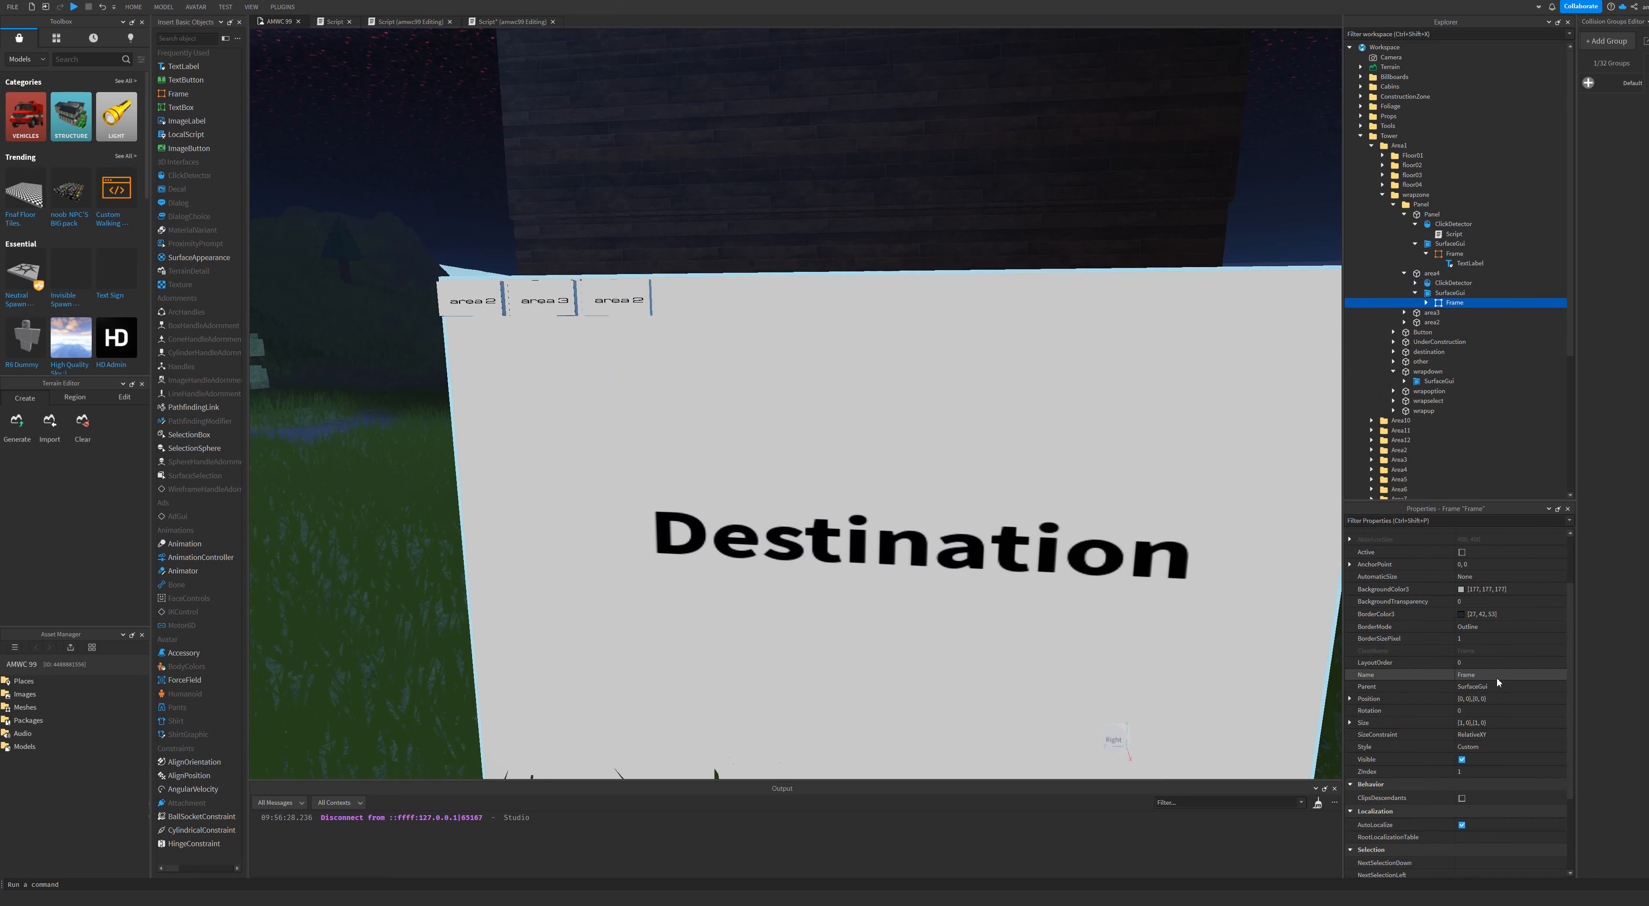
scroll(1476, 659, down, 1)
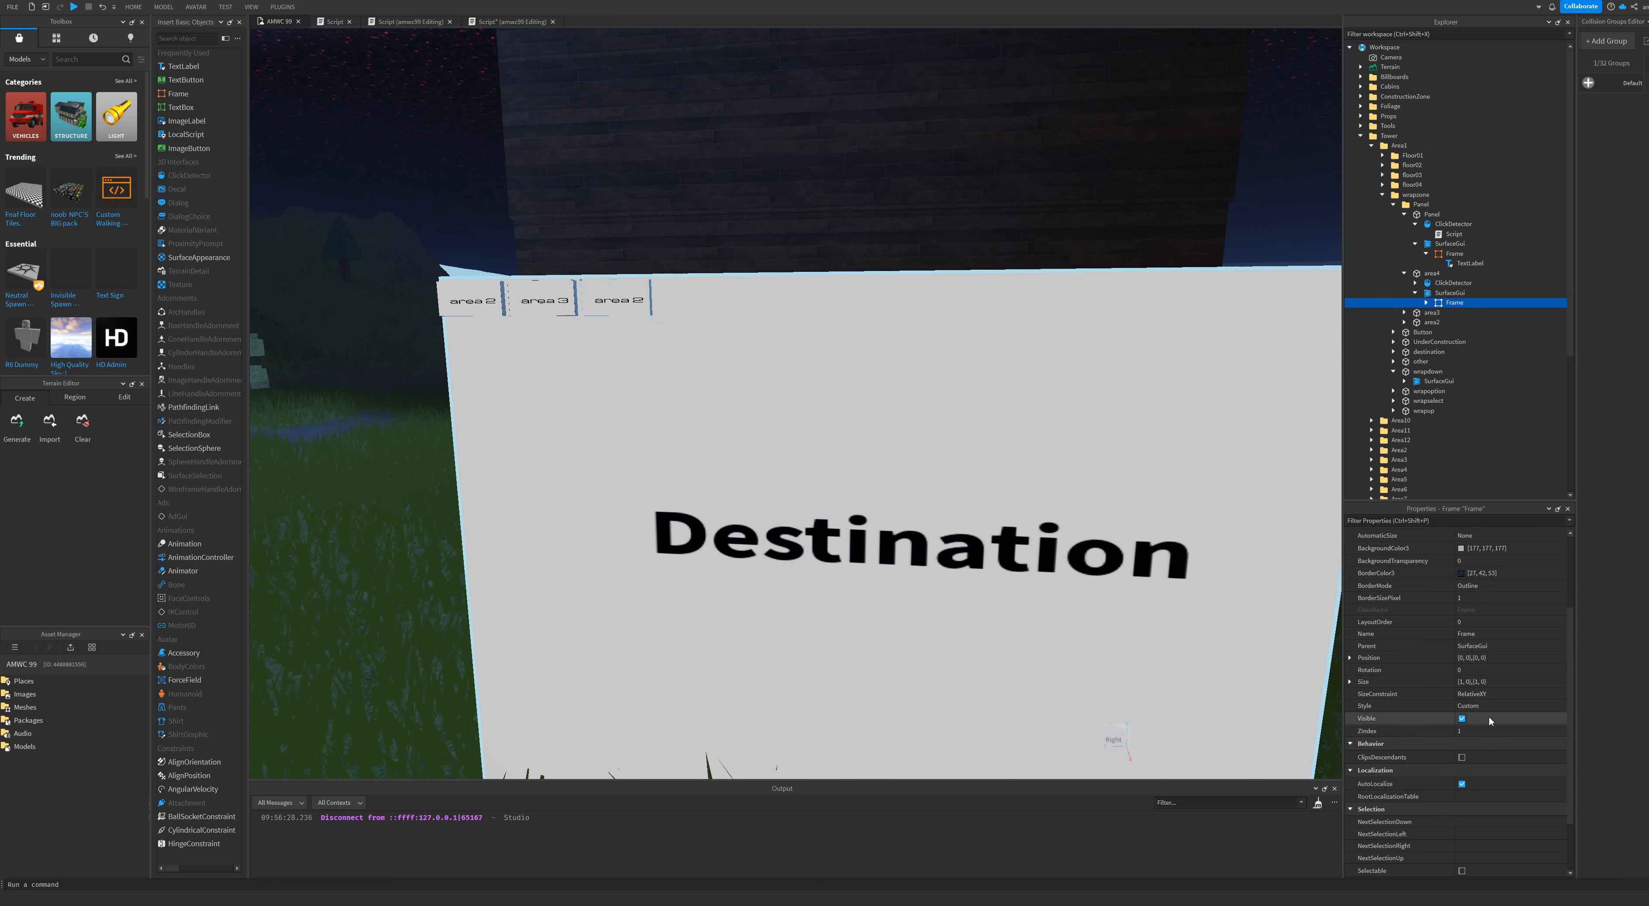
scroll(1489, 727, down, 2)
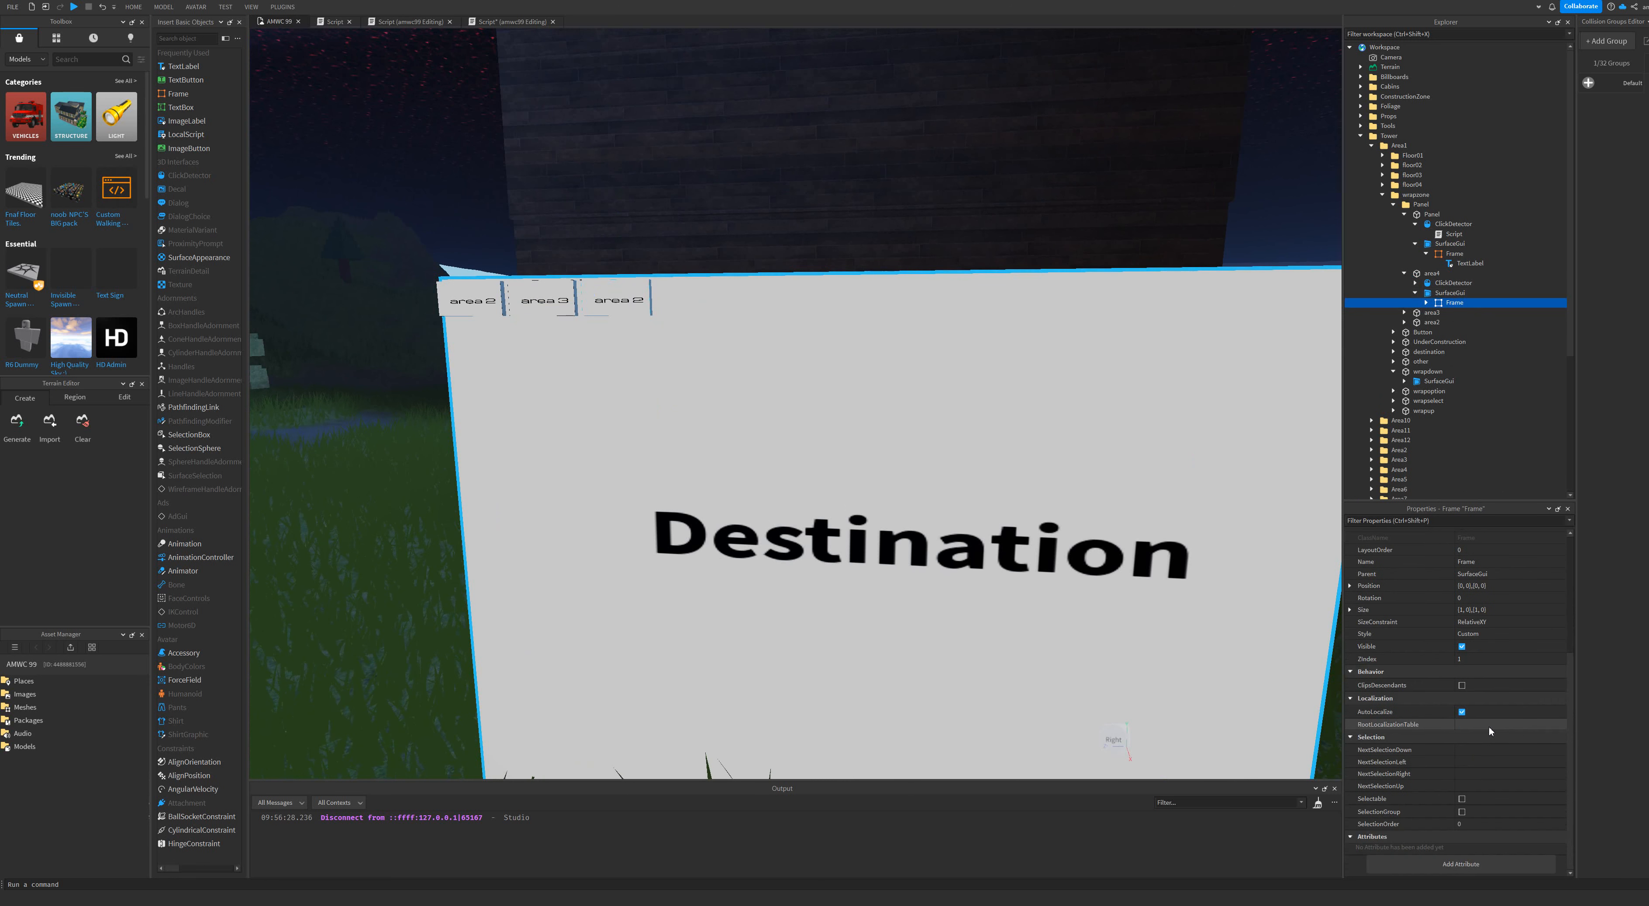
click(1425, 303)
click(1470, 313)
scroll(1470, 691, down, 6)
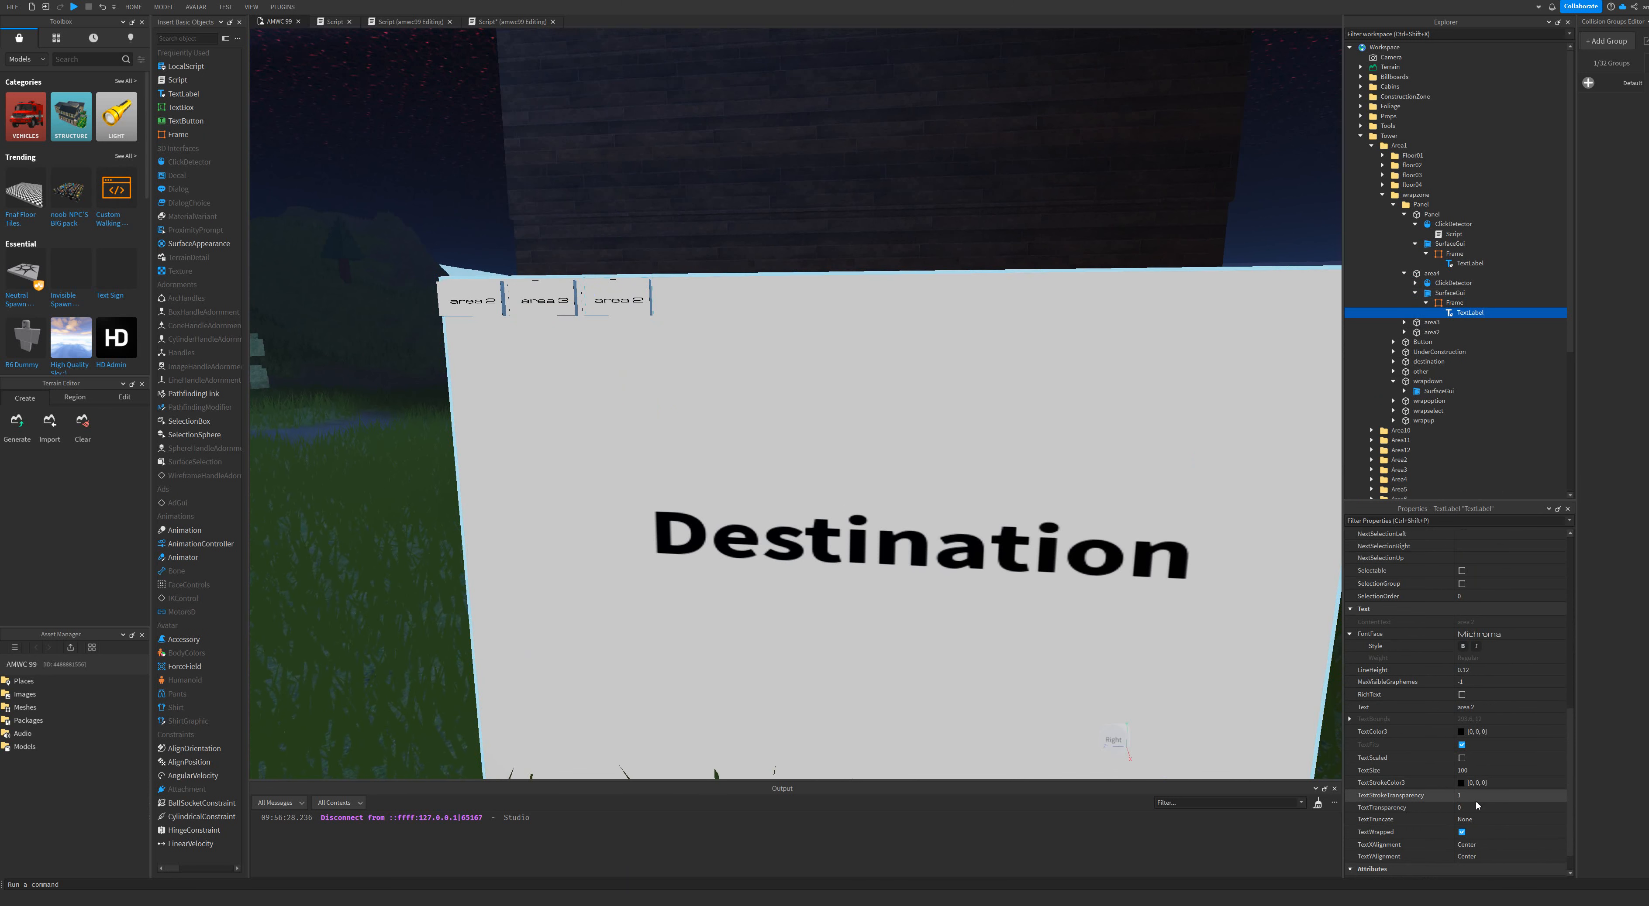
scroll(1474, 799, down, 1)
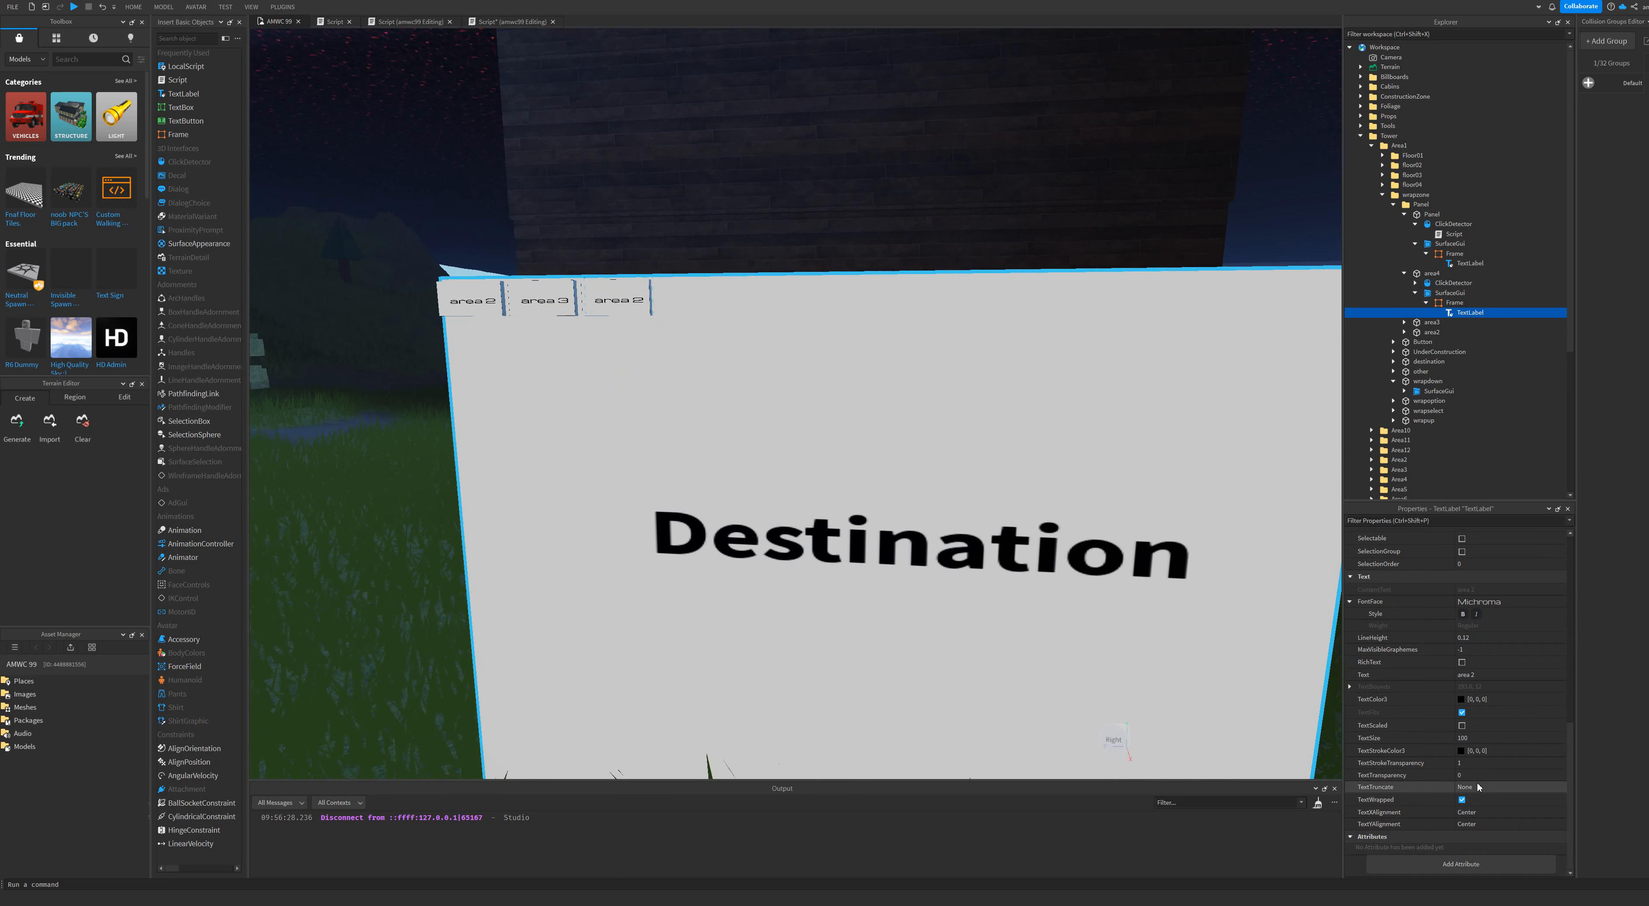
click(1486, 676)
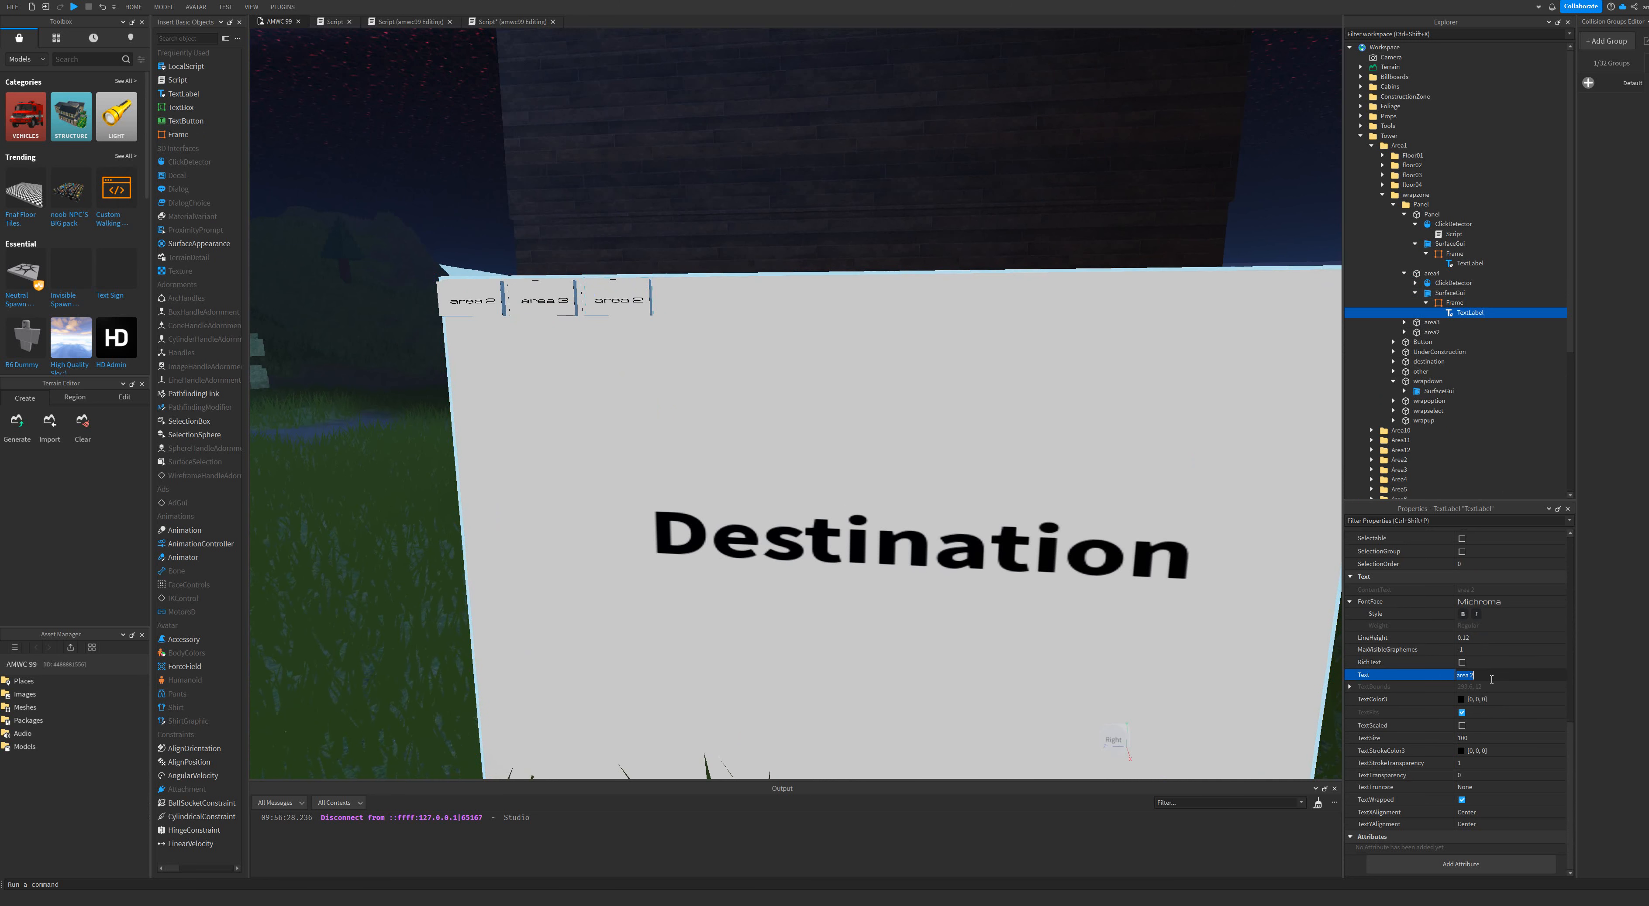
text(area 5)
key(Return)
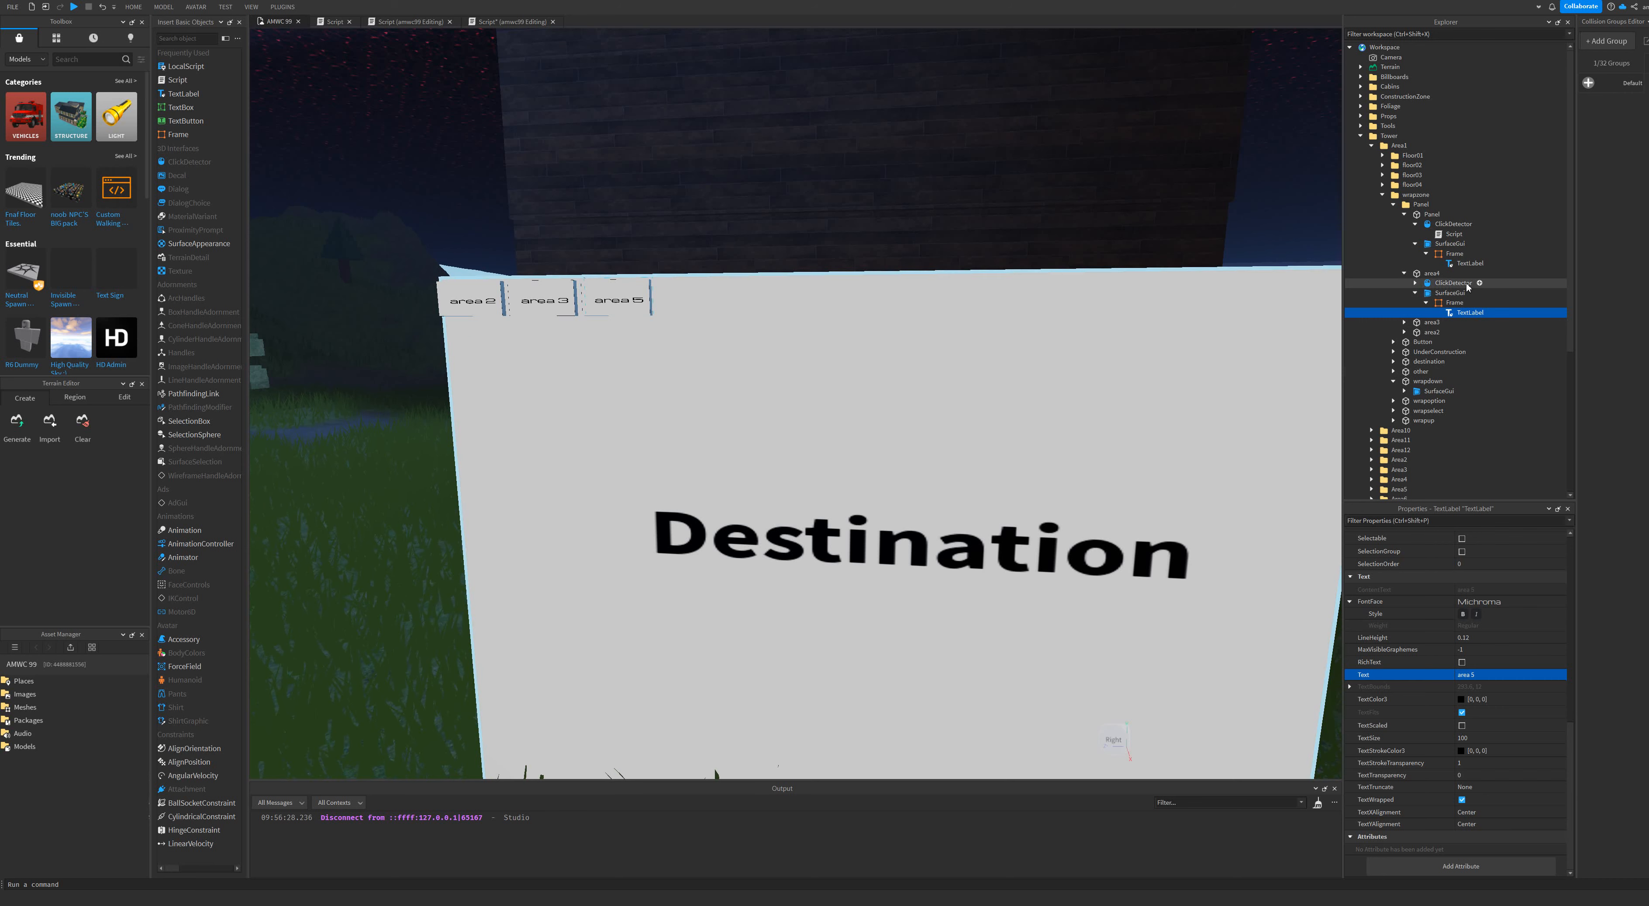
Change the destination path in the area4 button's click script to Area5 and return to the 3D view.
click(1453, 282)
click(1415, 282)
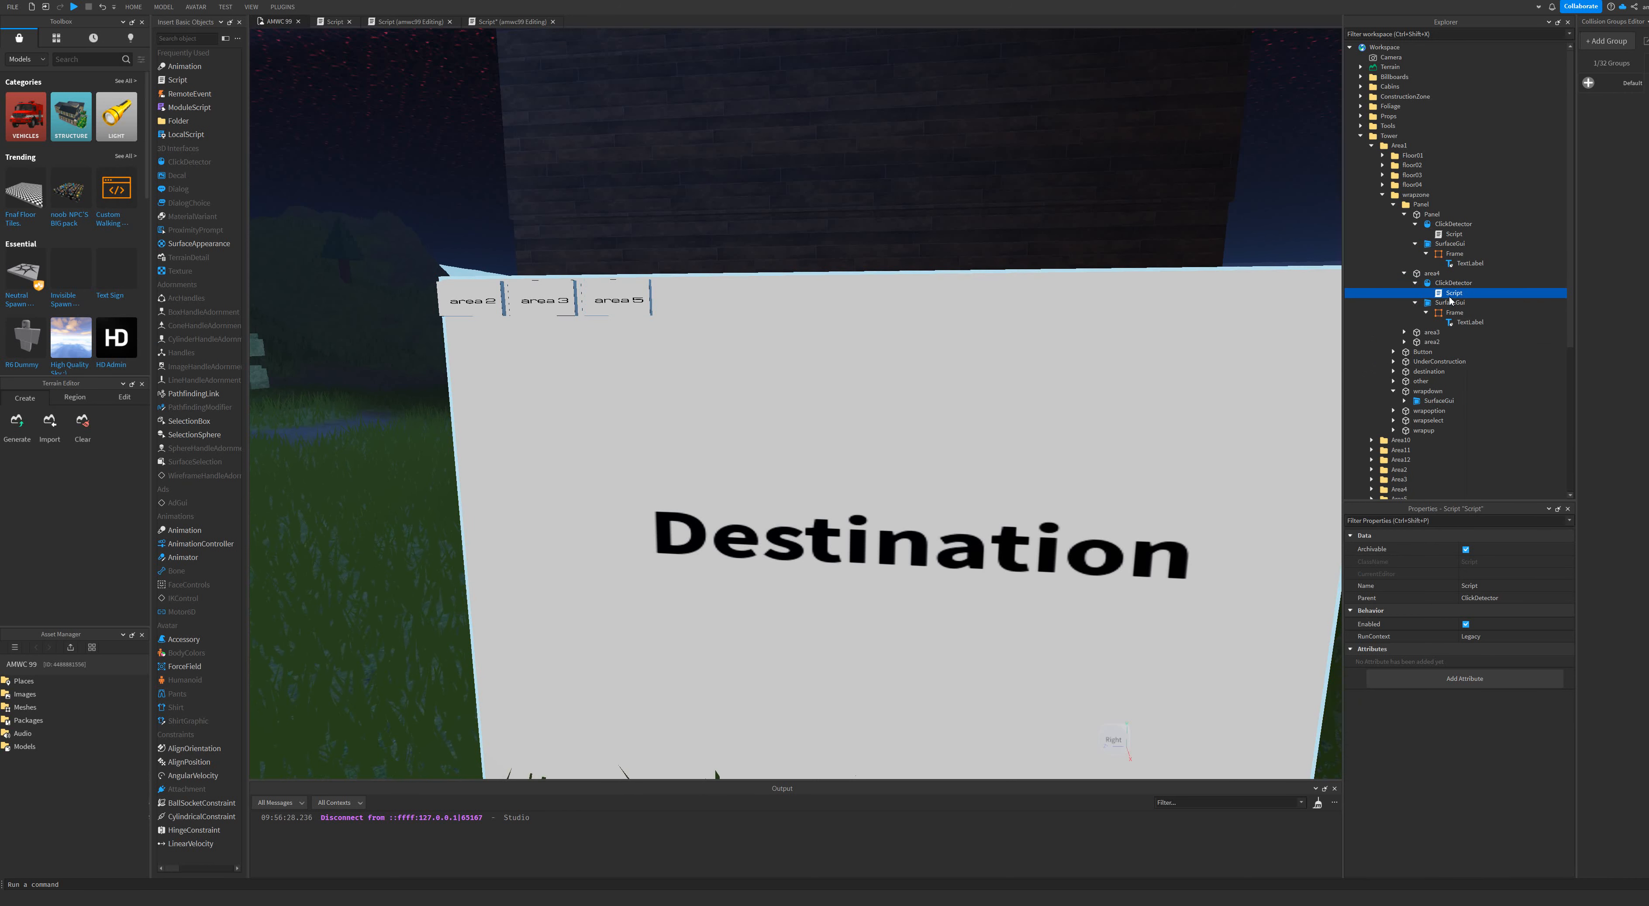
double_click(1454, 292)
double_click(529, 62)
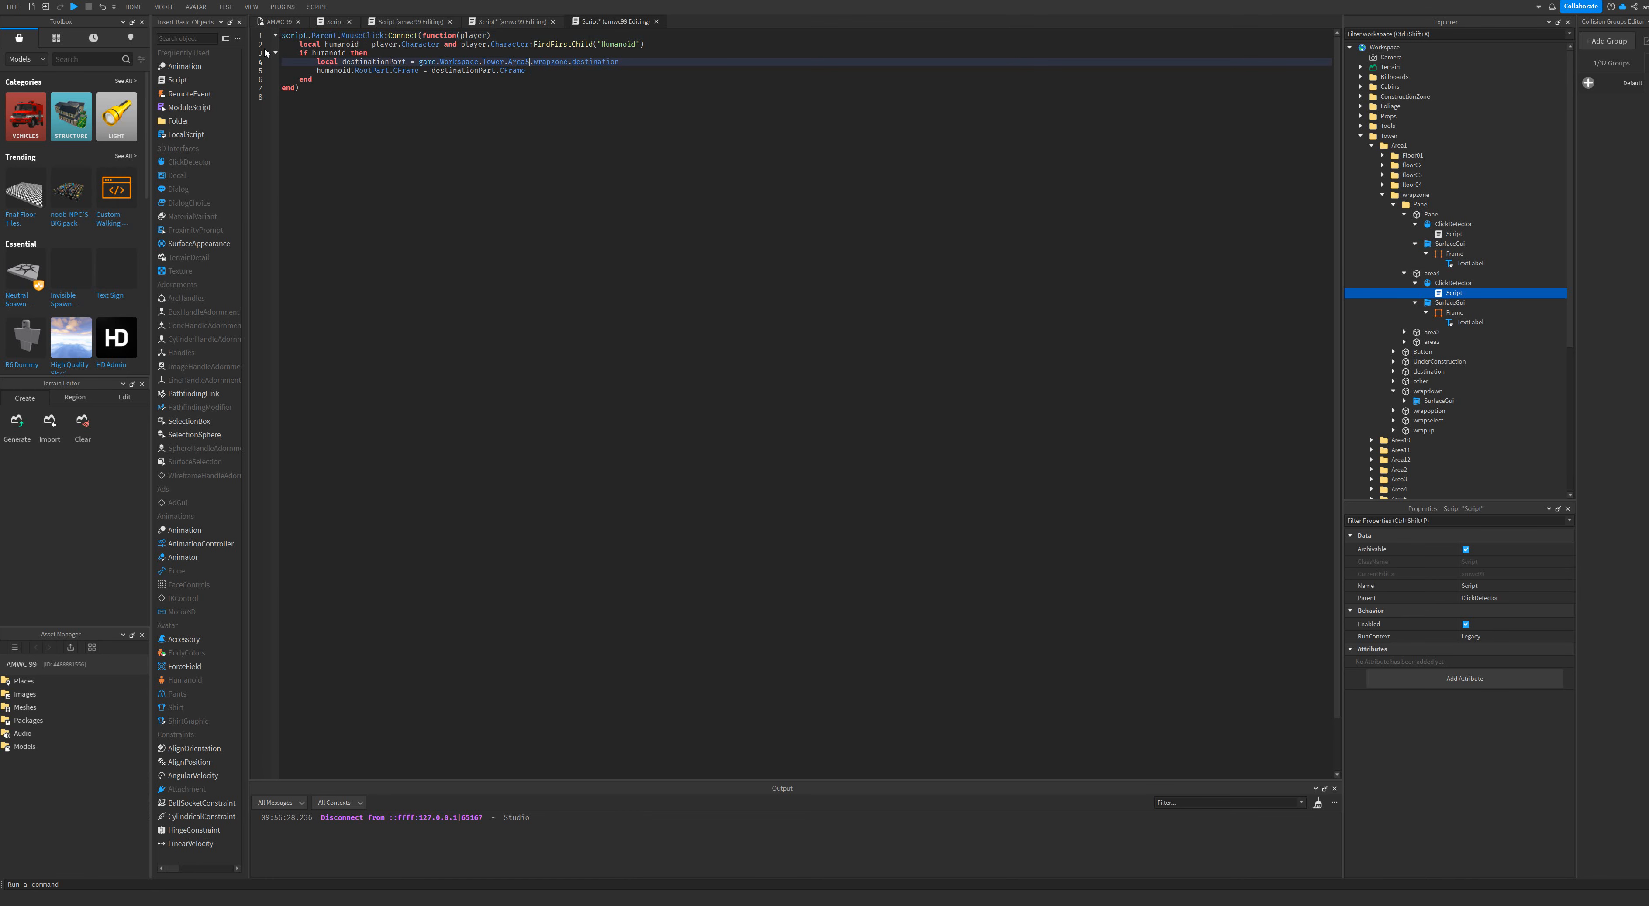
click(280, 23)
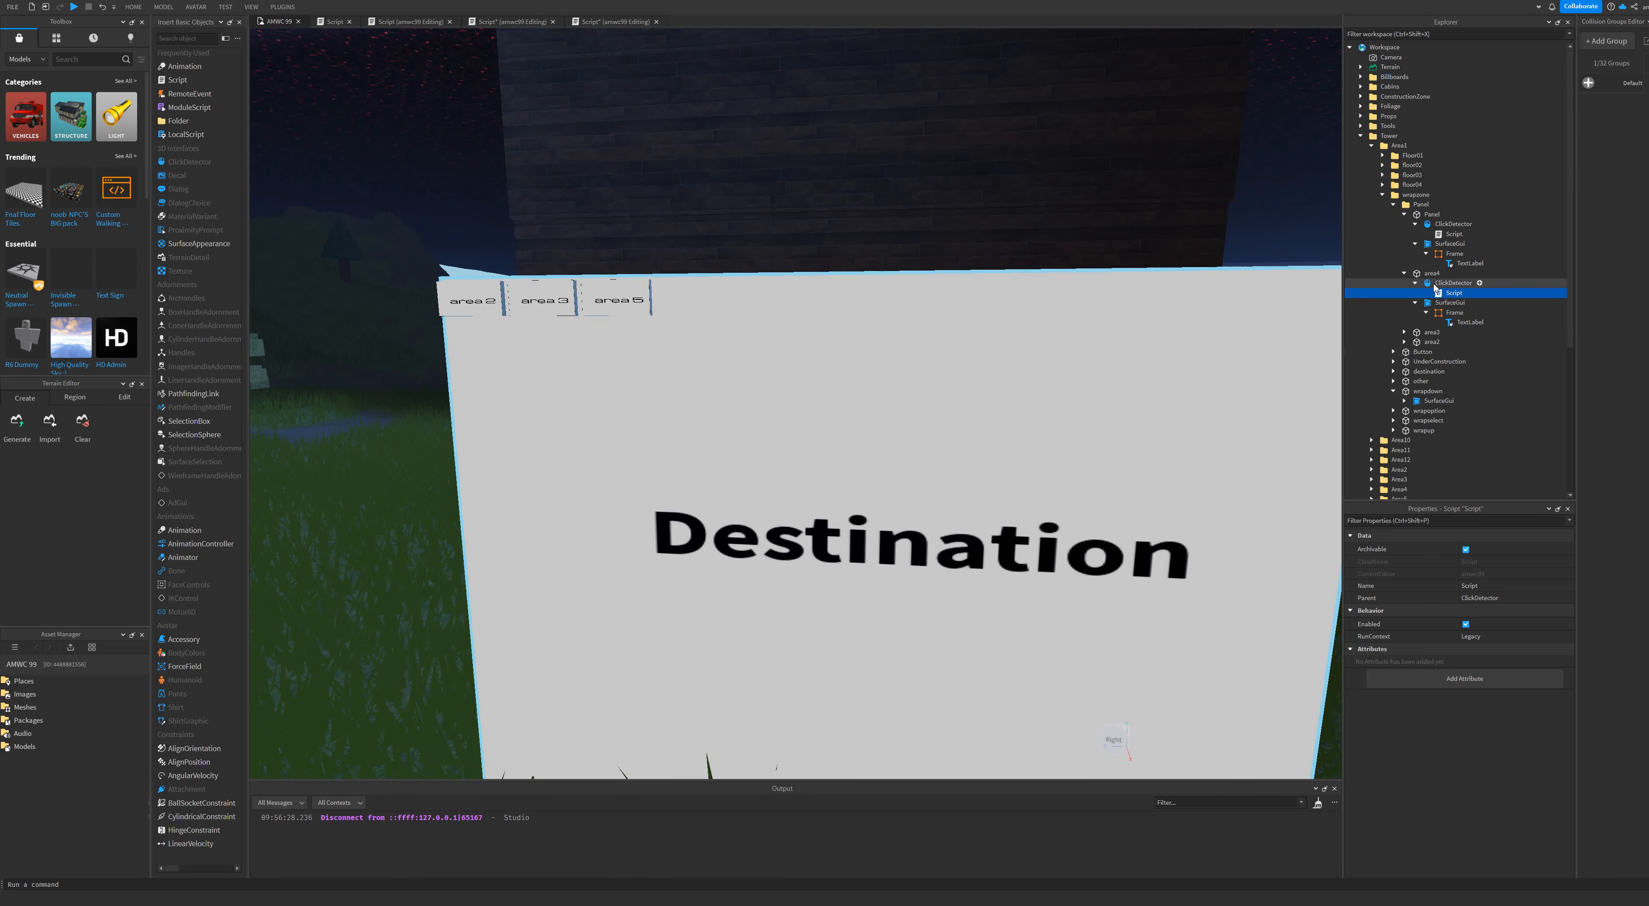
Duplicate the area2 button and move the copy along the board, beside the button labelled "area 5".
click(1404, 273)
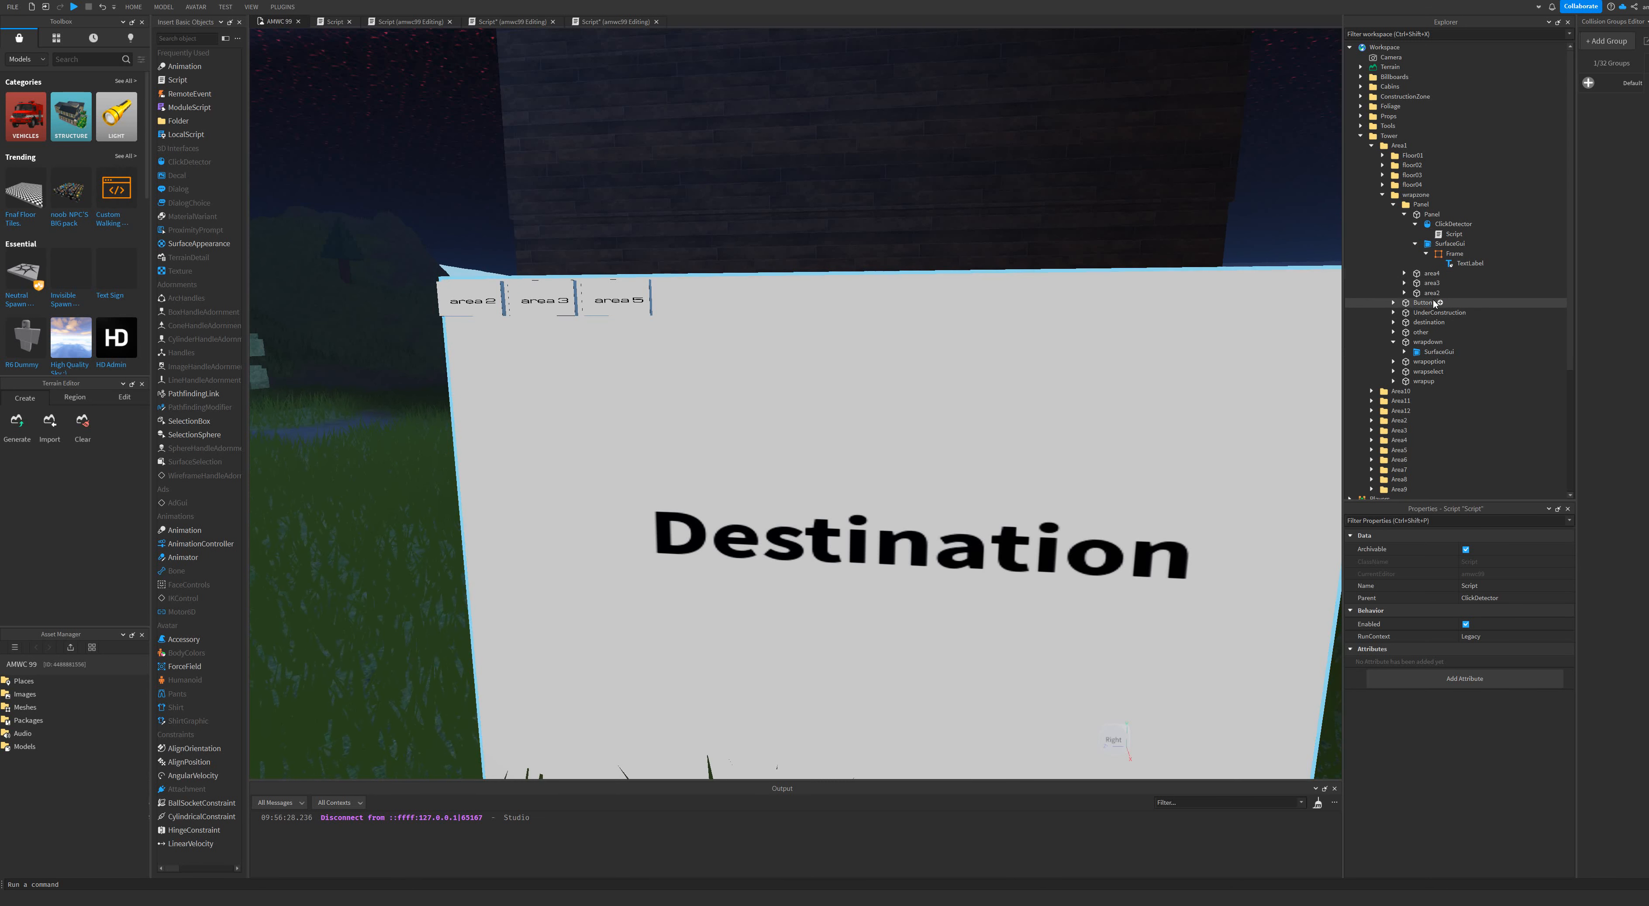
click(1433, 293)
key(ctrl+d)
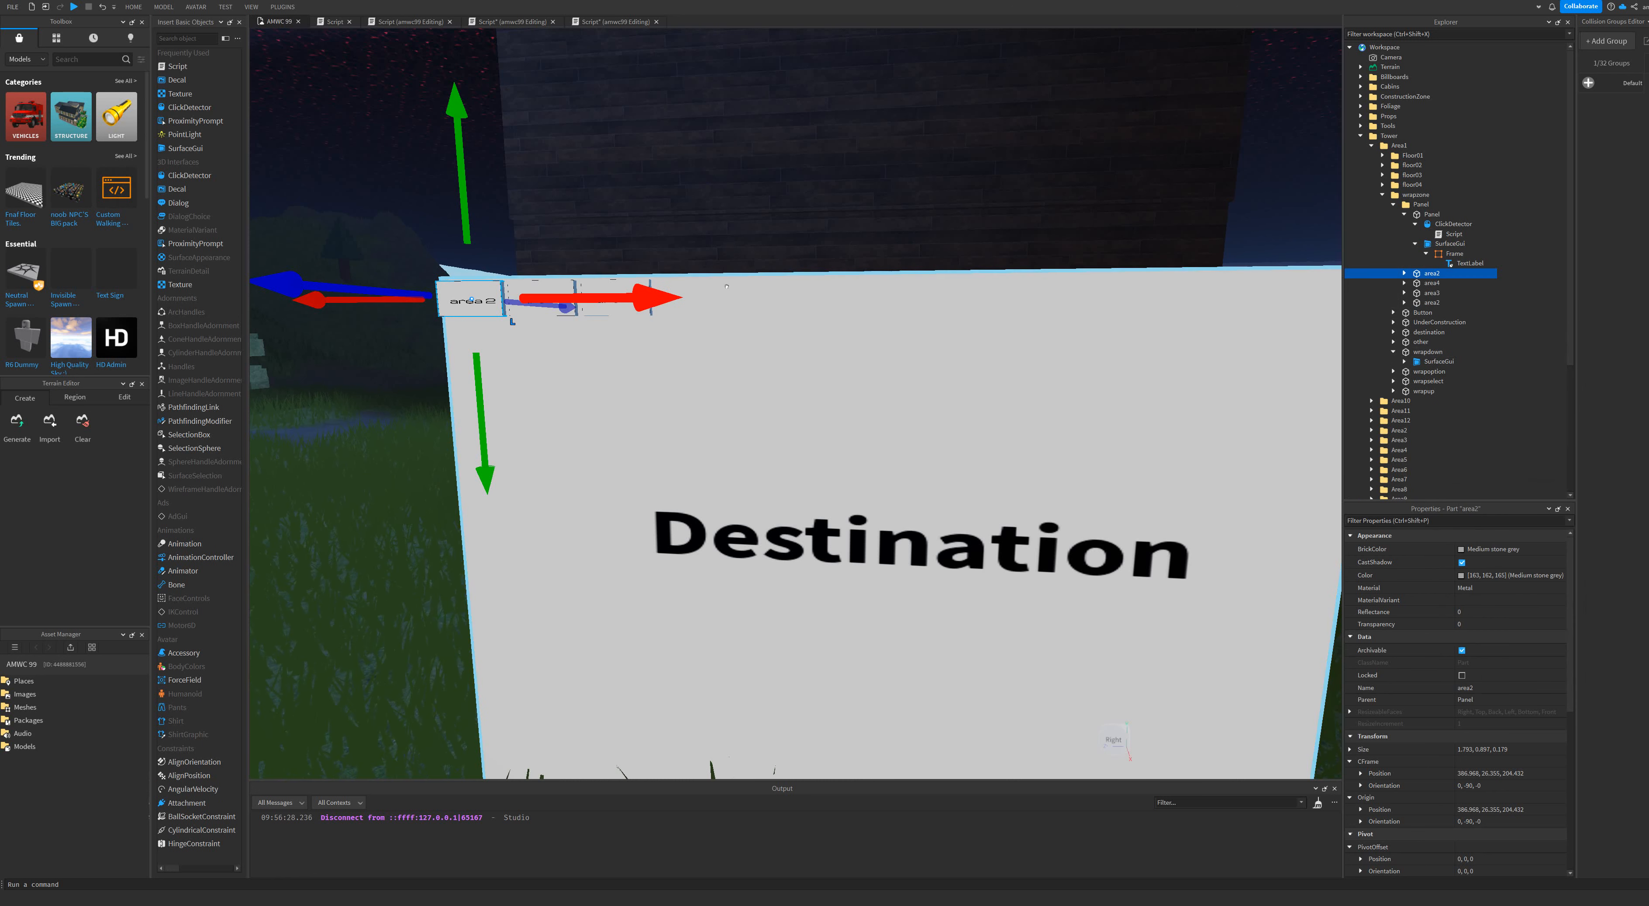
drag(635, 292, 648, 304)
key(d)
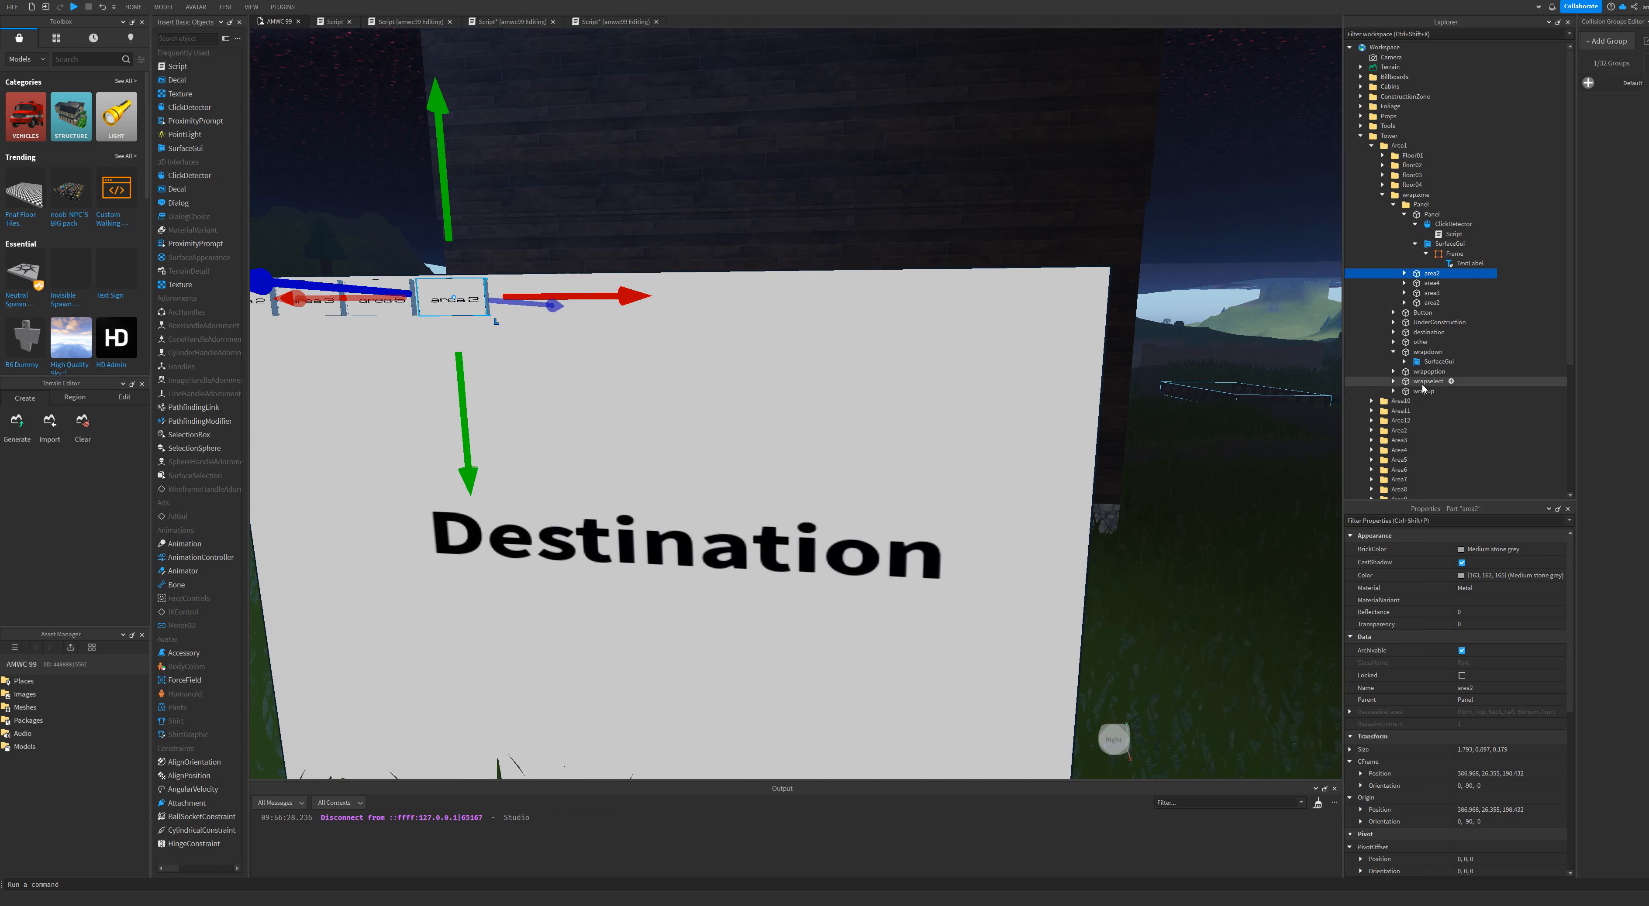
Rename the newest button copy as area6 and set its TextLabel's text to "area 6".
click(1435, 275)
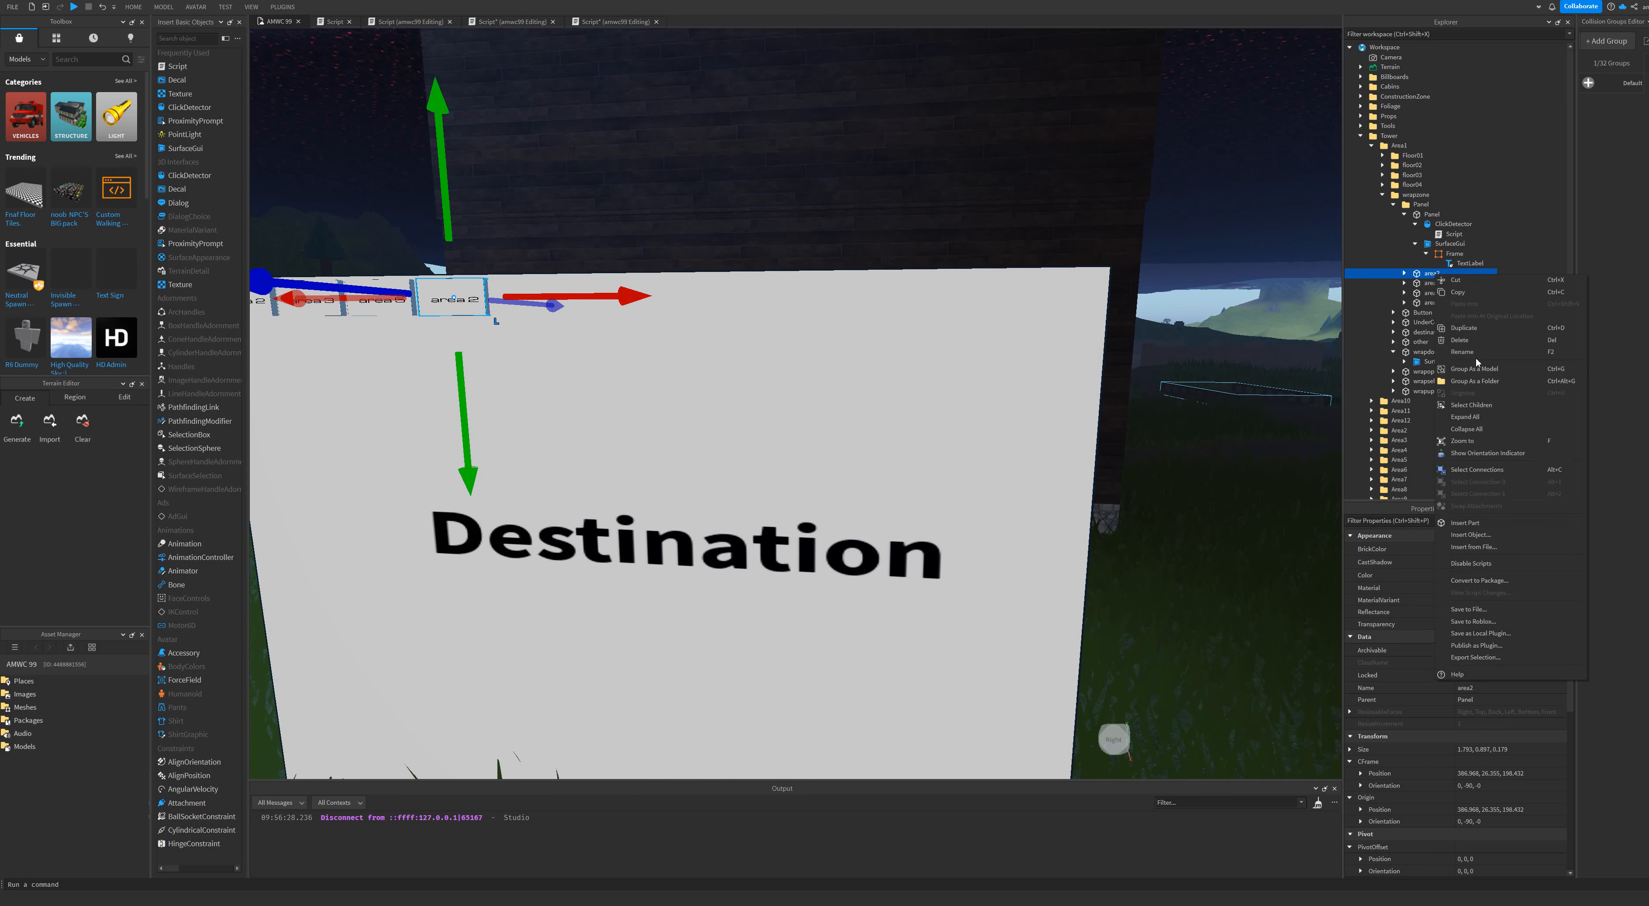
key(Right)
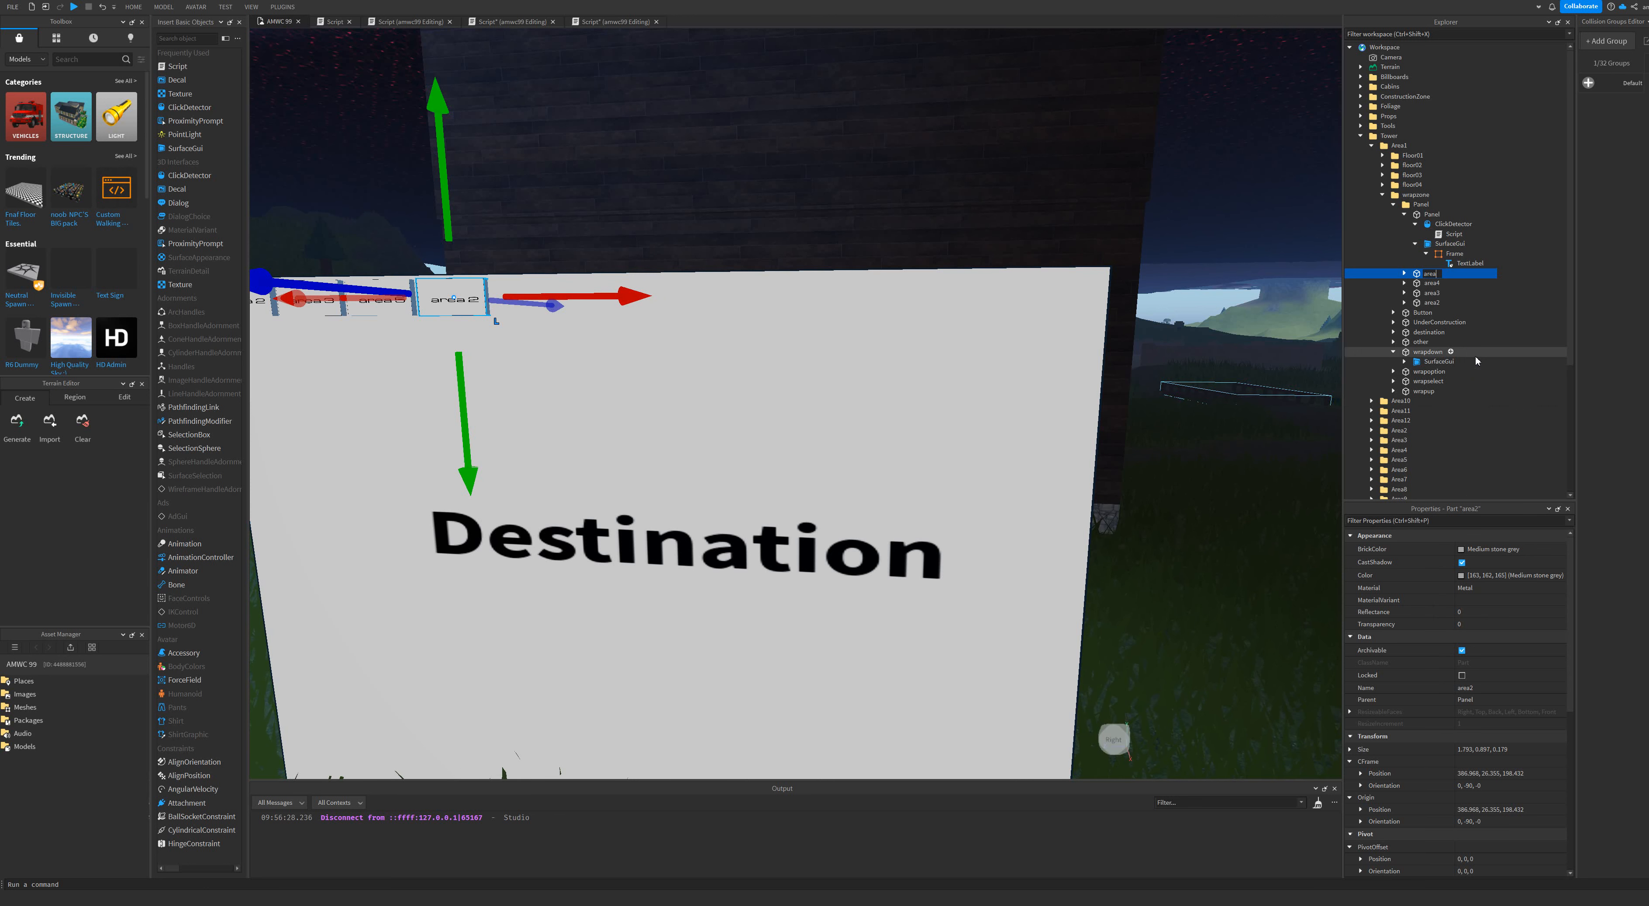
key(Return)
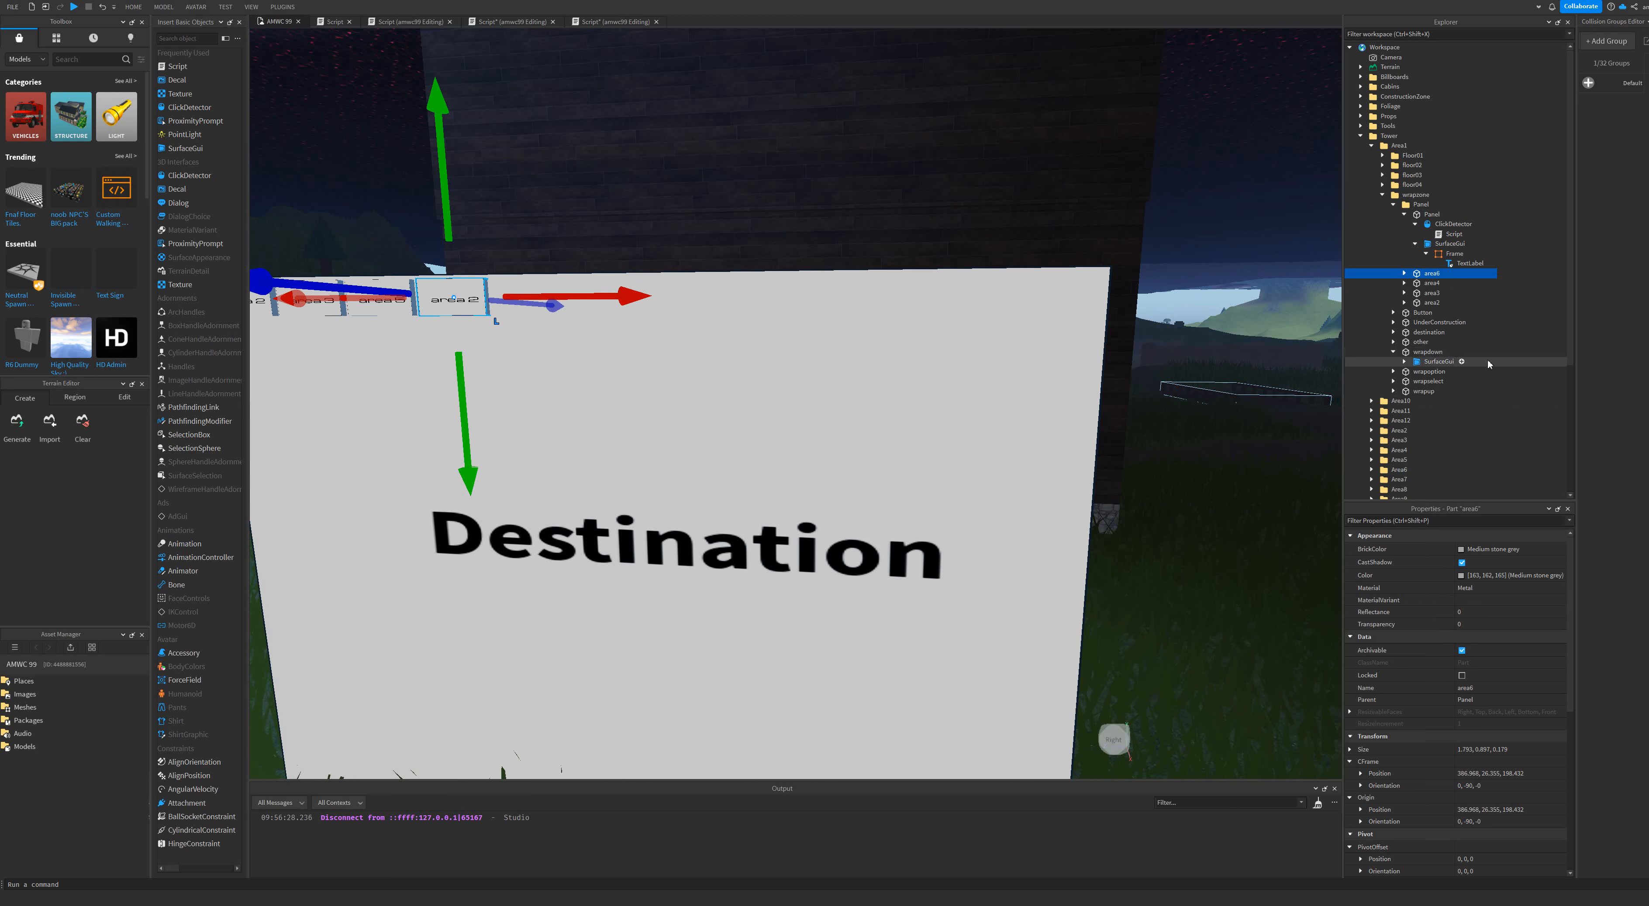
click(1404, 274)
click(1415, 293)
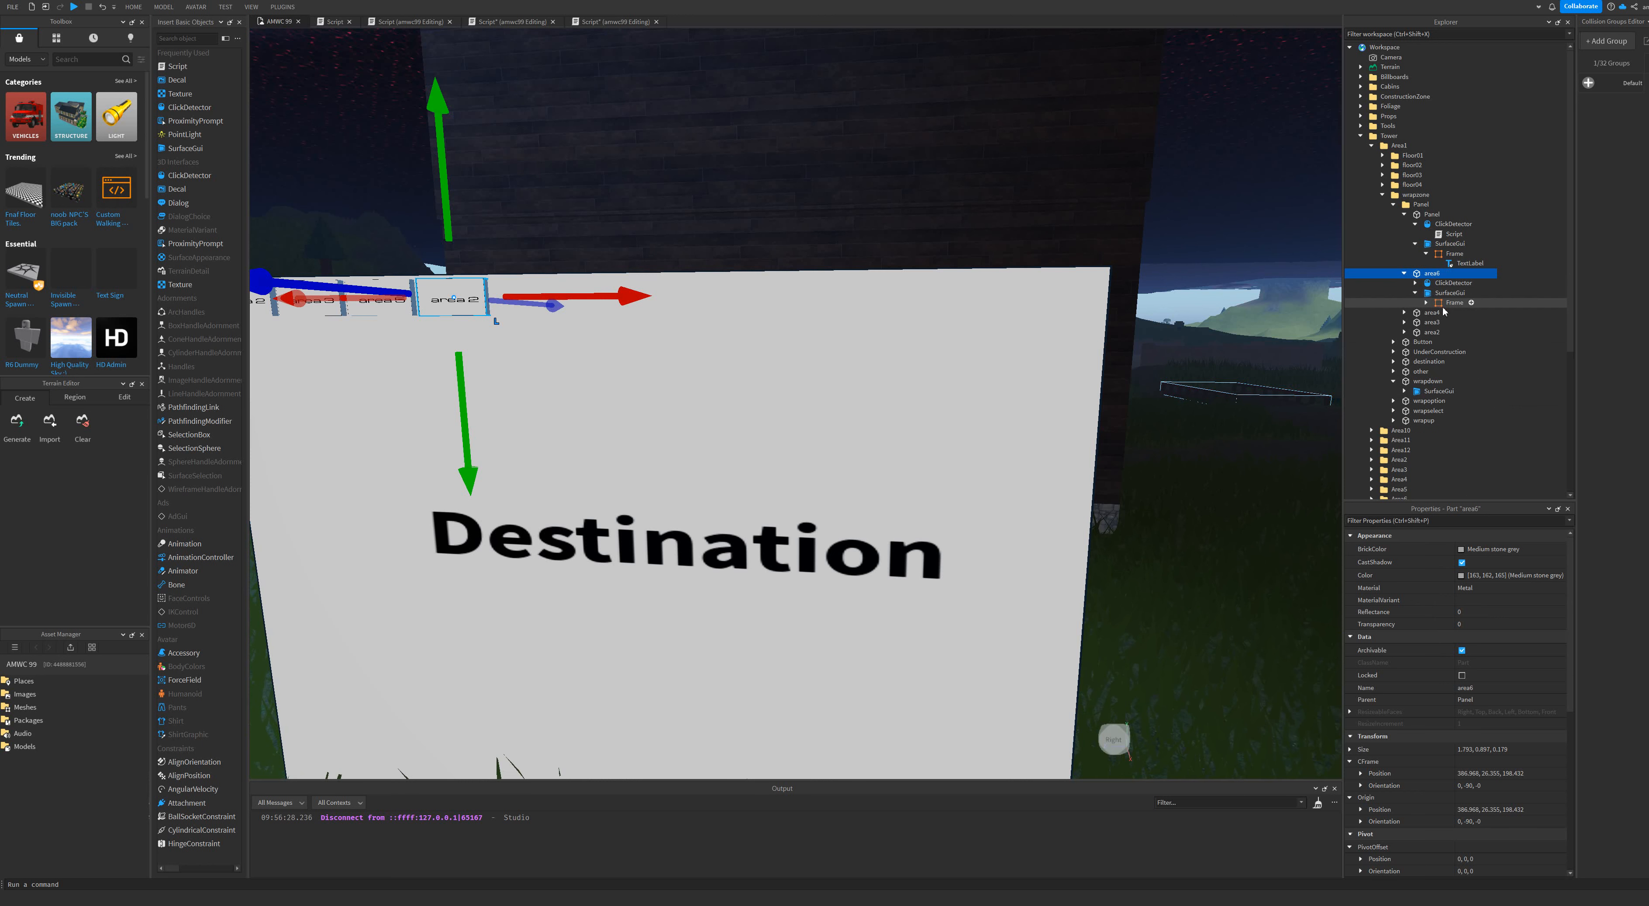
click(1453, 314)
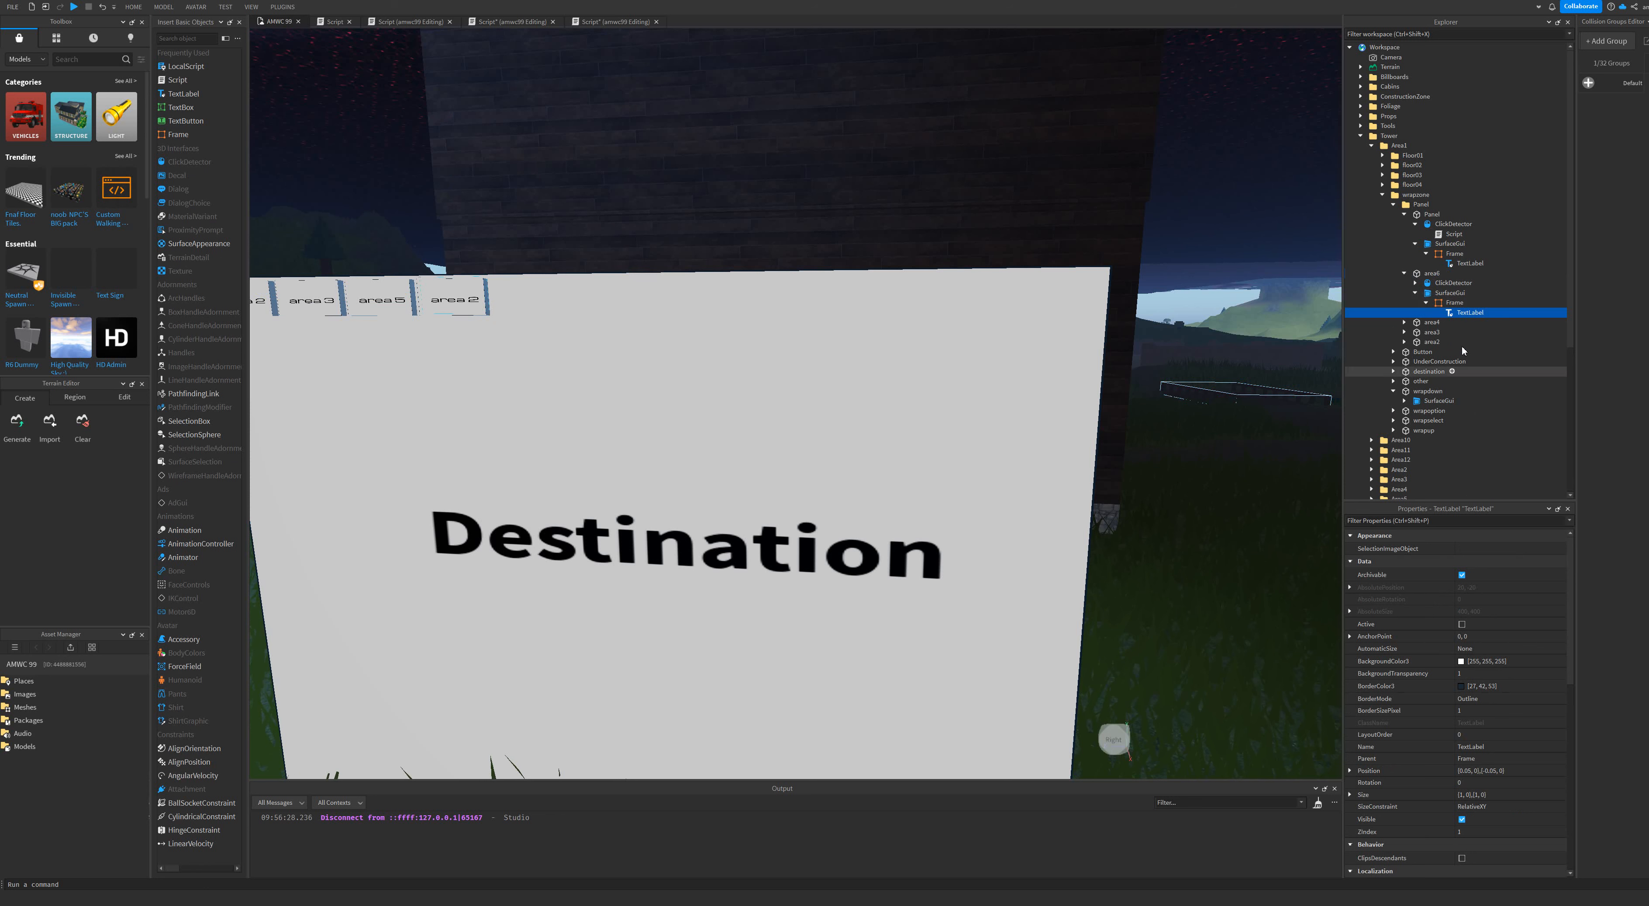
double_click(1480, 676)
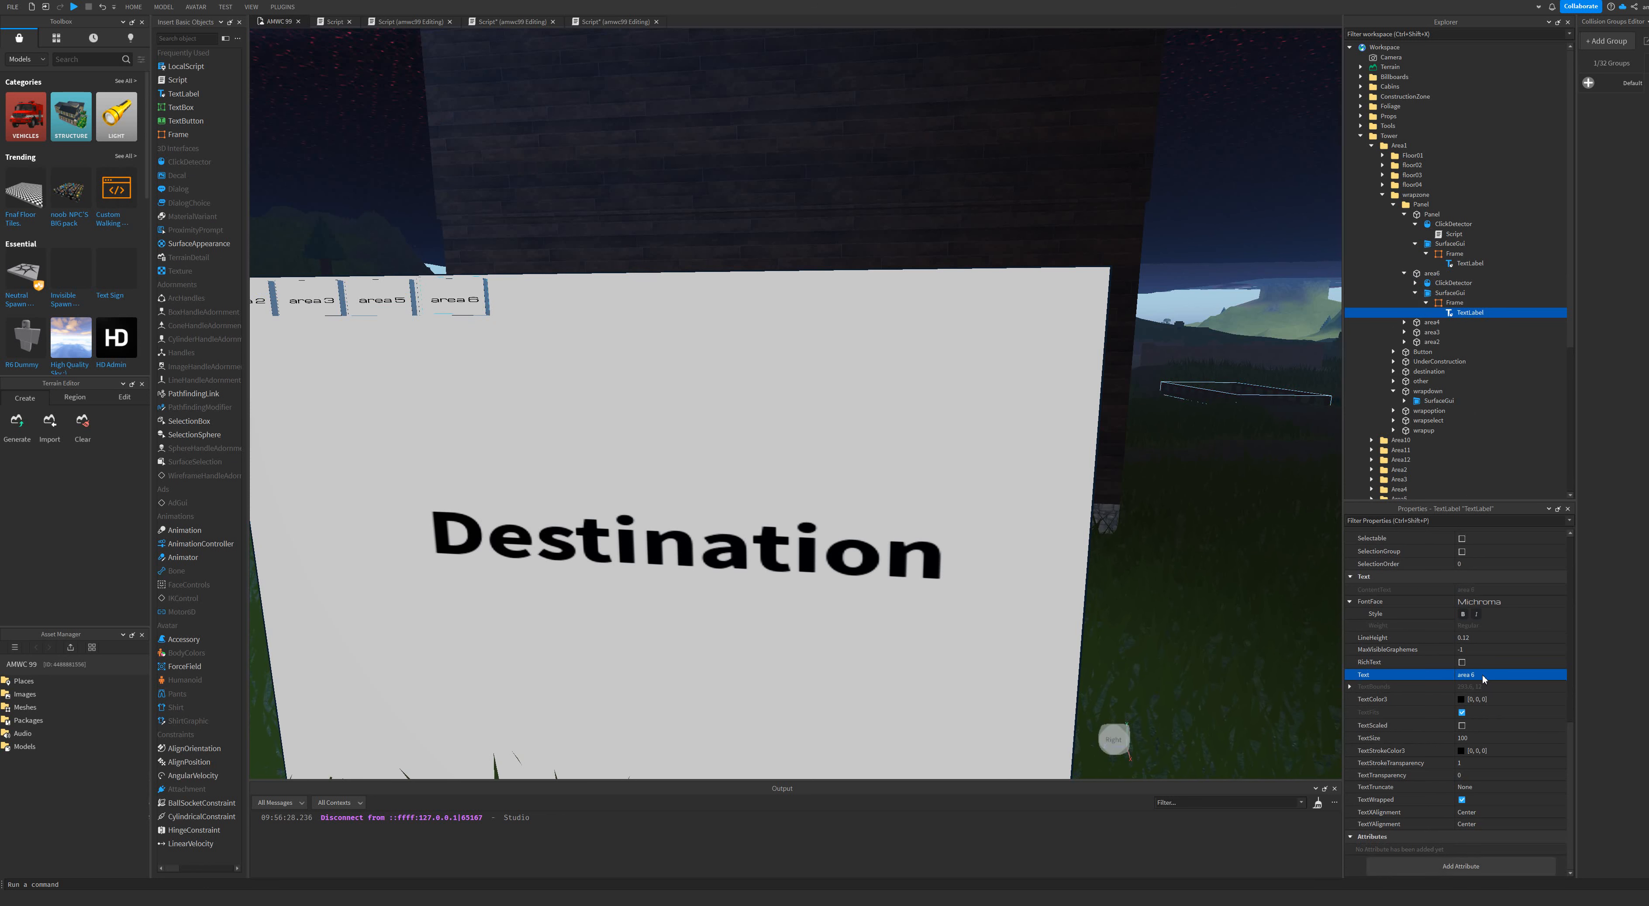
Change the destination path in the area6 button's click script to Area6 and return to the 3D view.
click(1452, 284)
key(ctrl+shift+v)
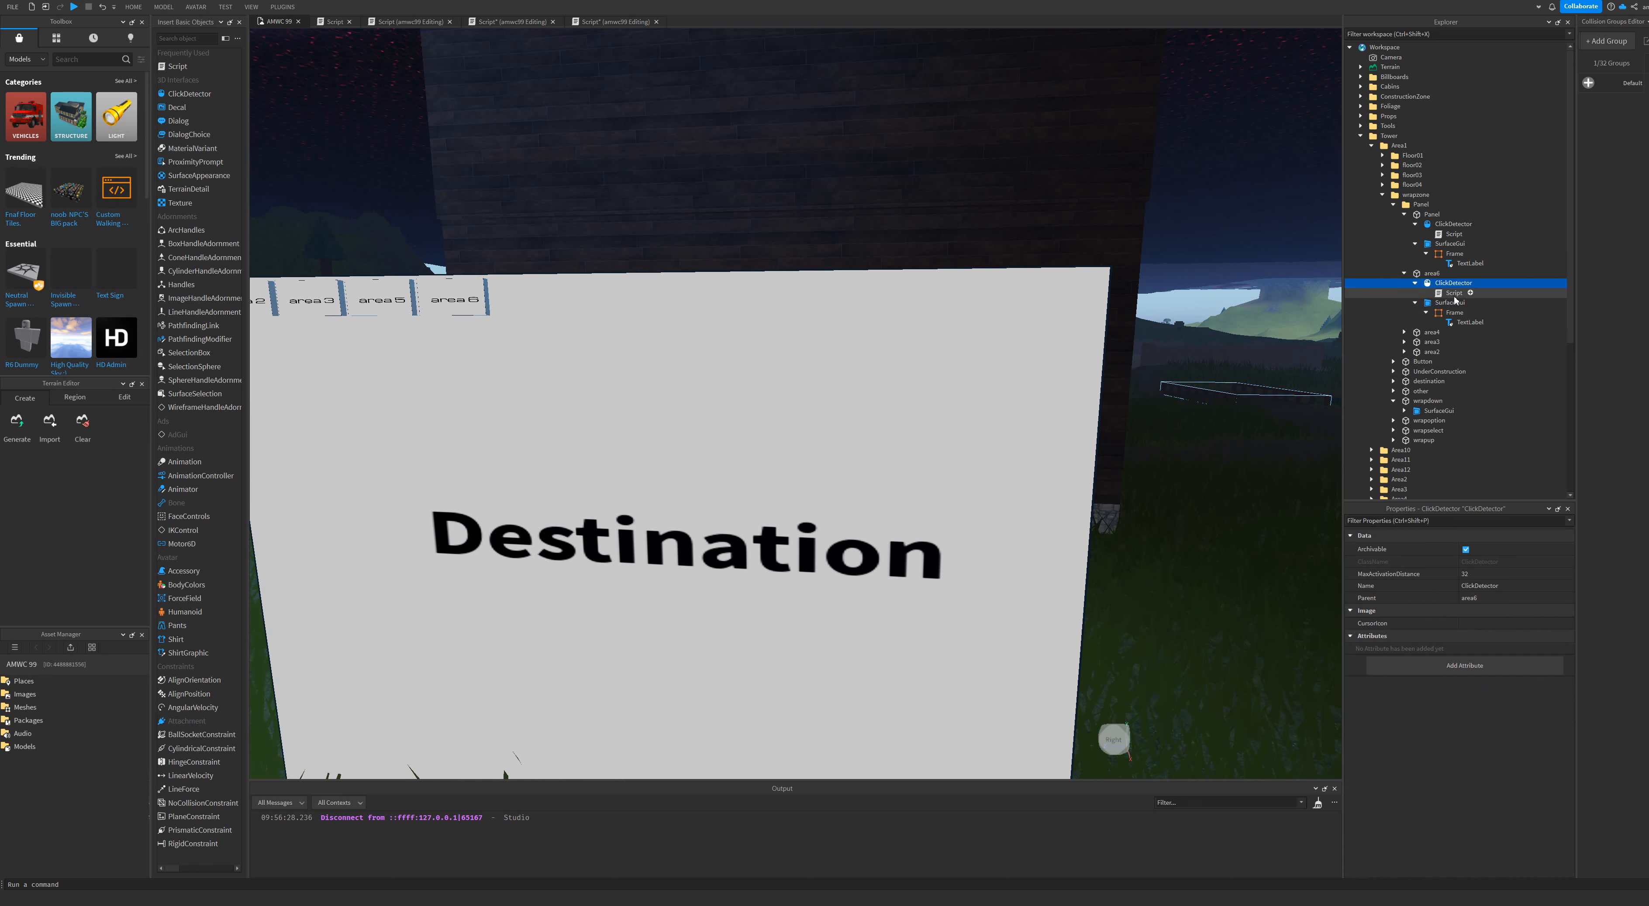
double_click(1452, 292)
double_click(529, 62)
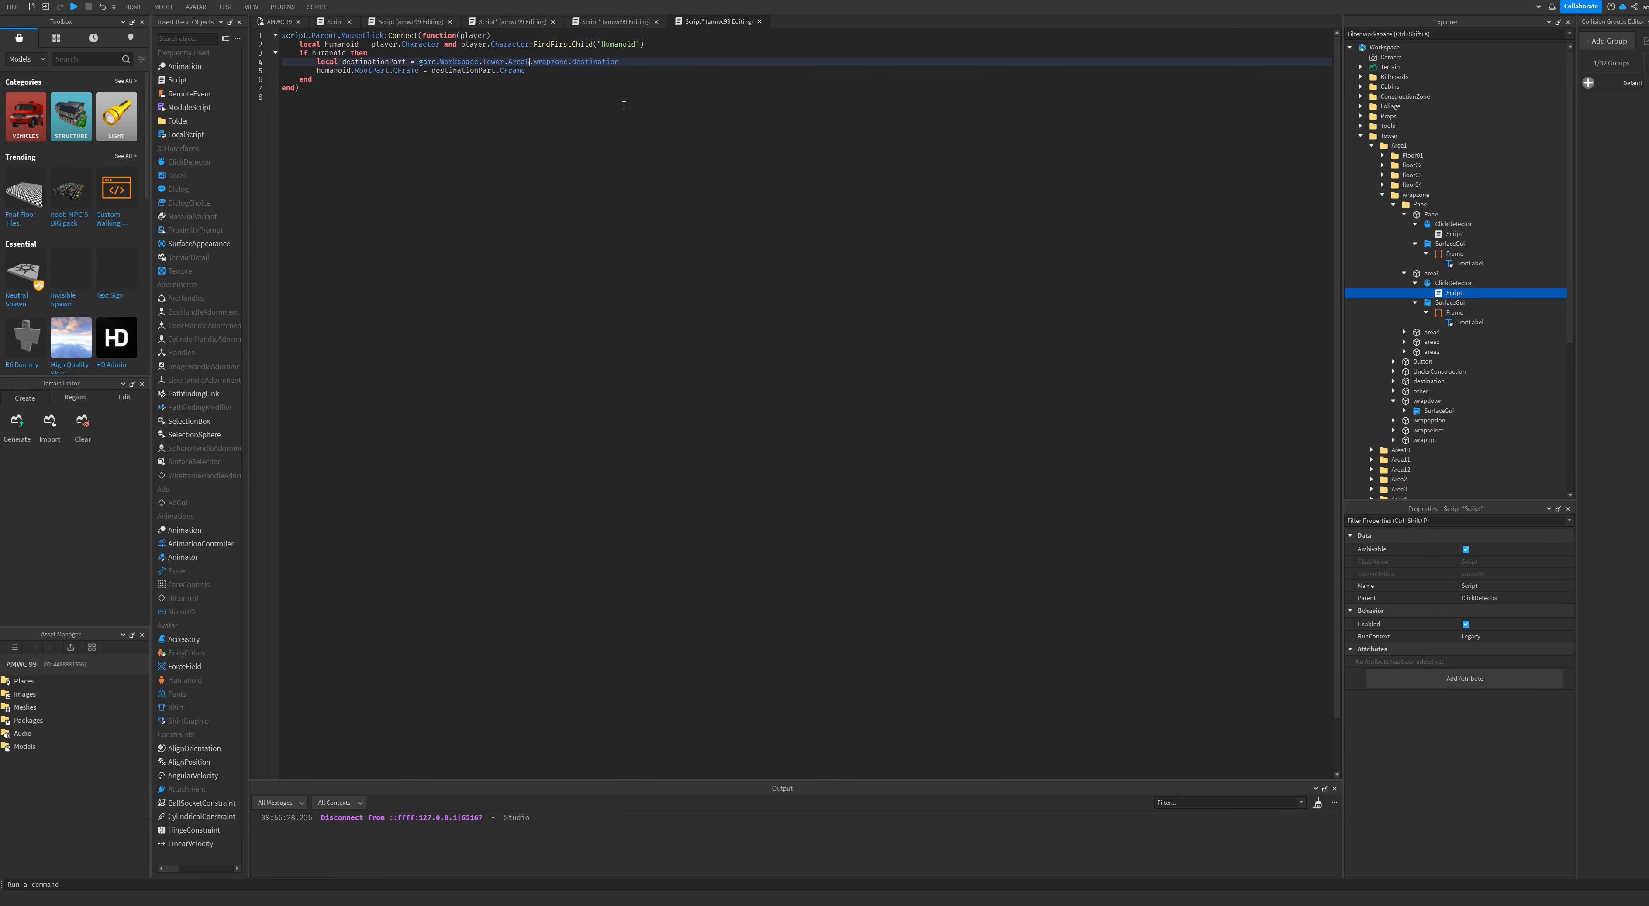
click(288, 23)
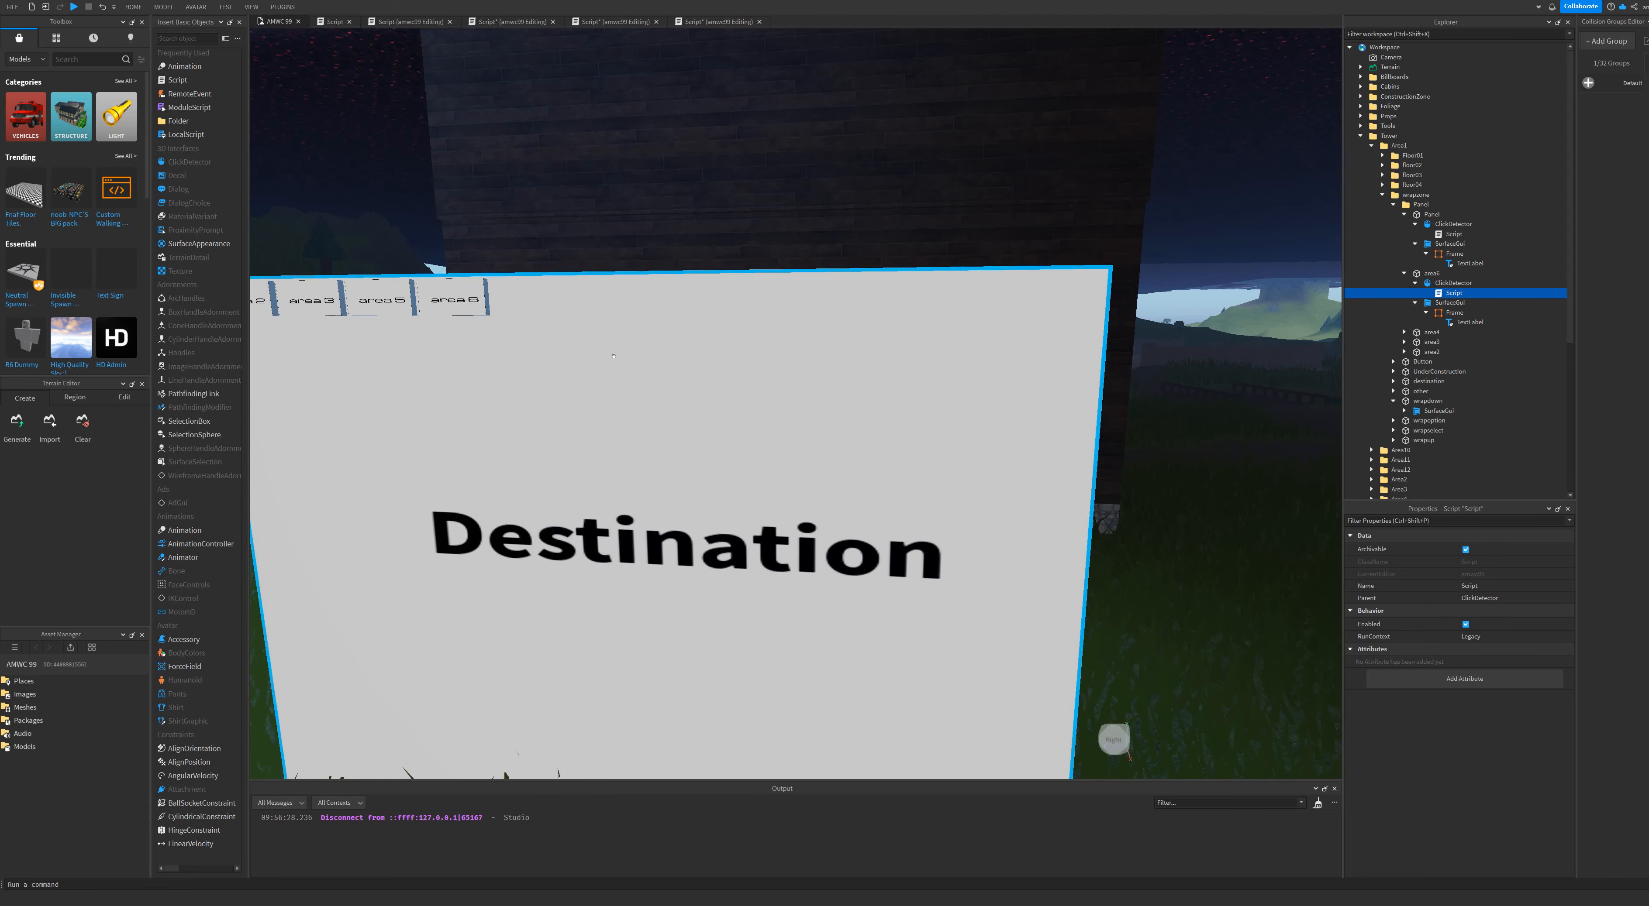
Duplicate the area2 button again and move the copy along the board, beside the area6 button.
right_drag(606, 361, 600, 361)
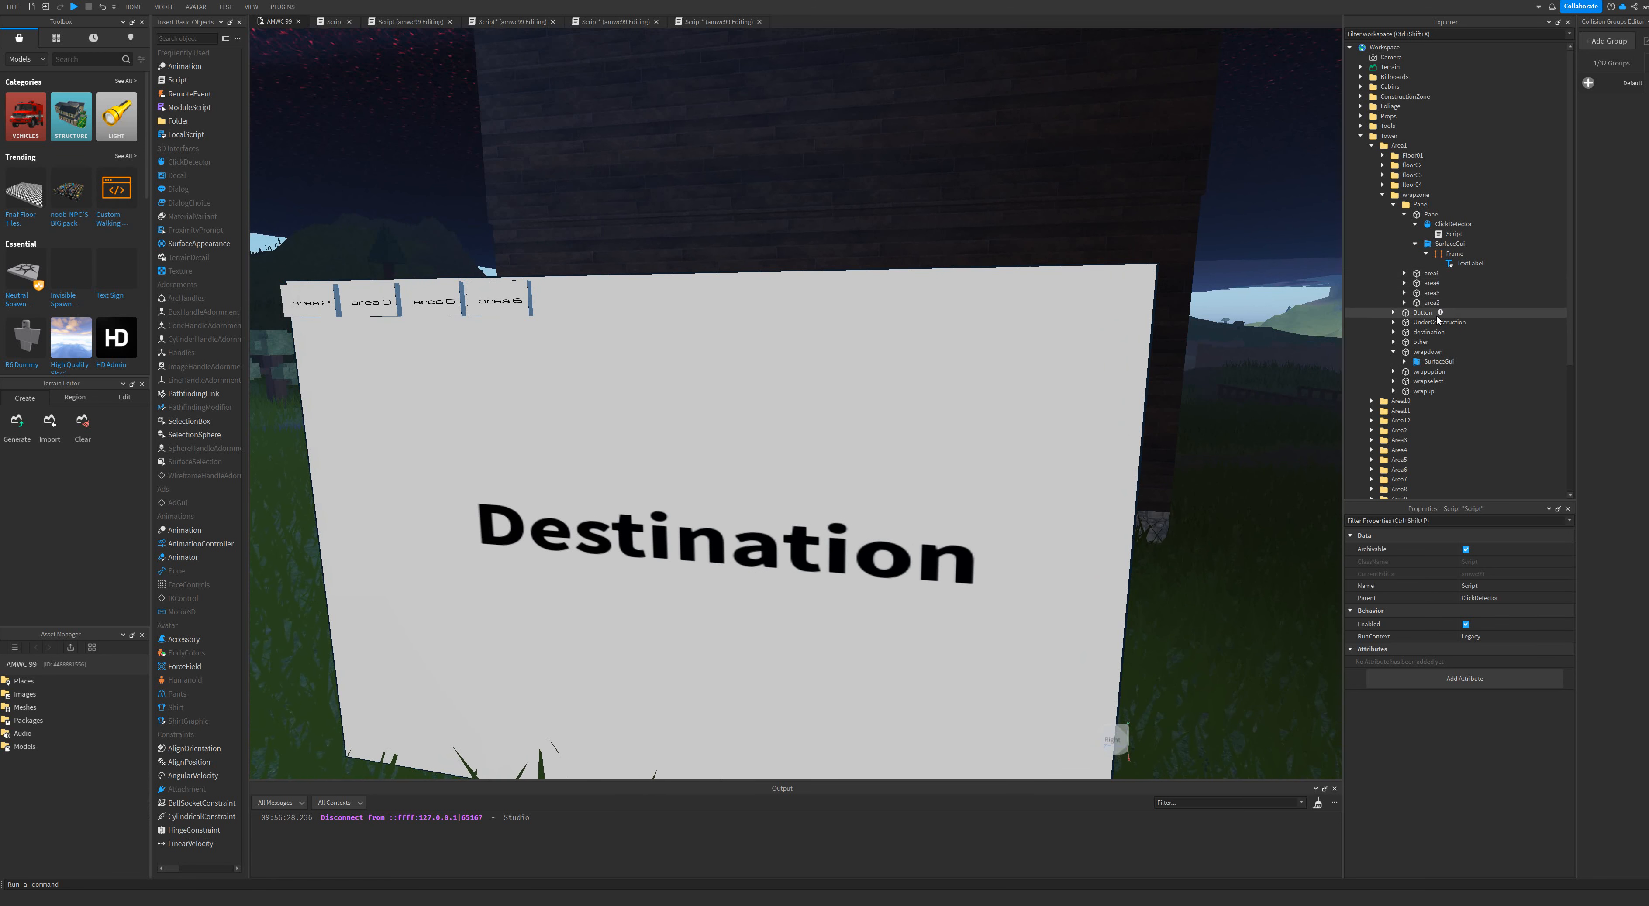
right_click(1433, 303)
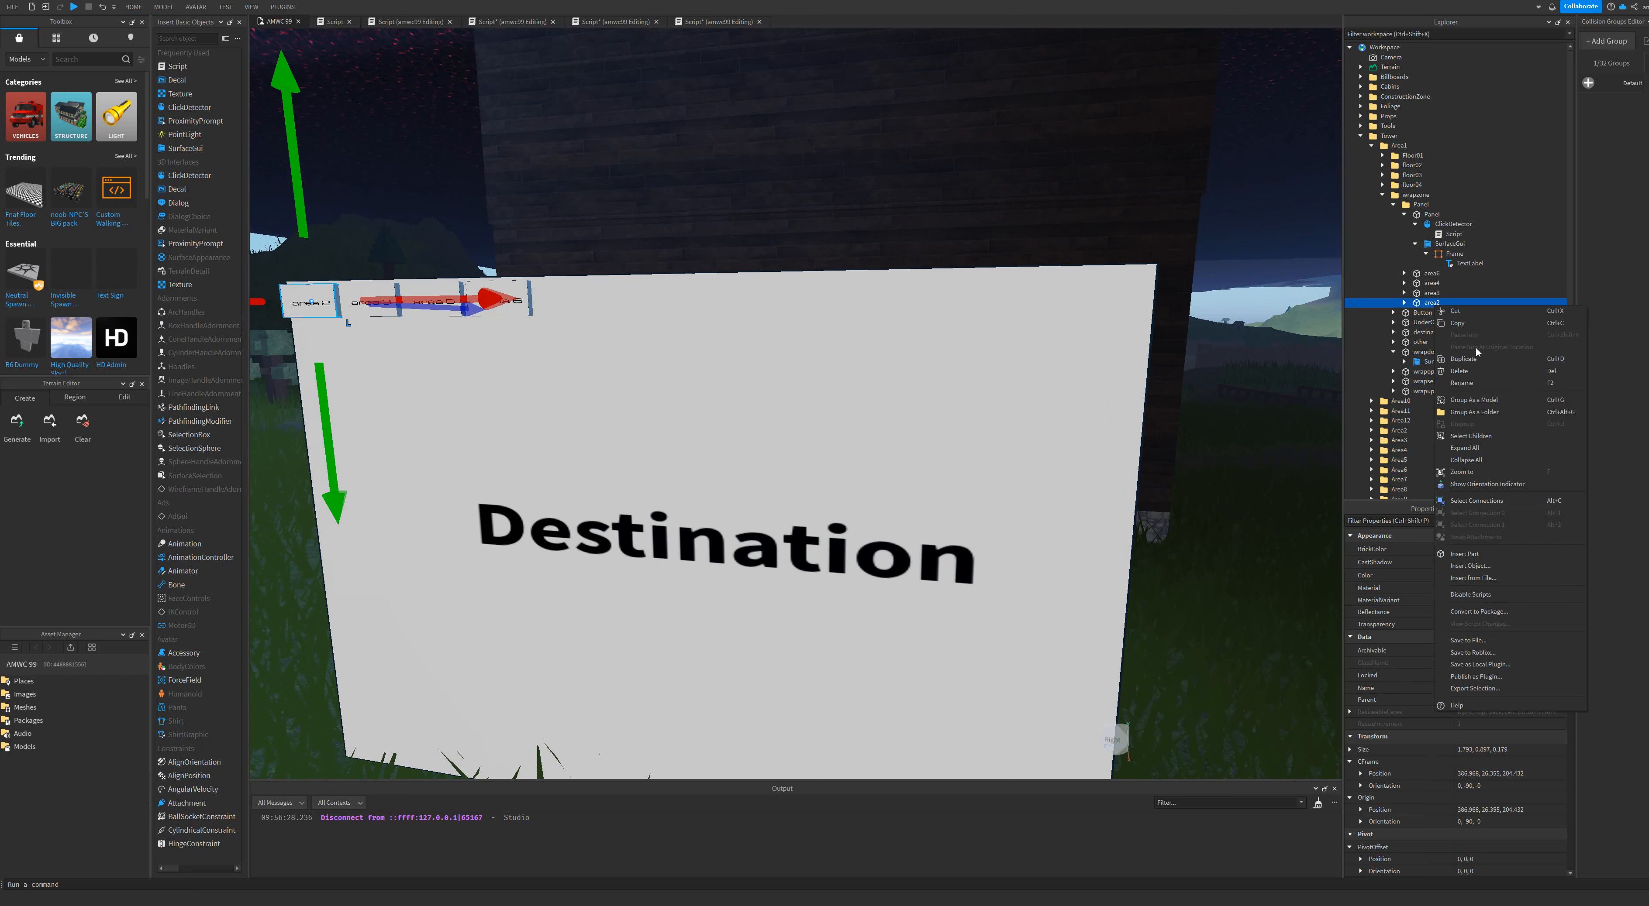
click(1472, 359)
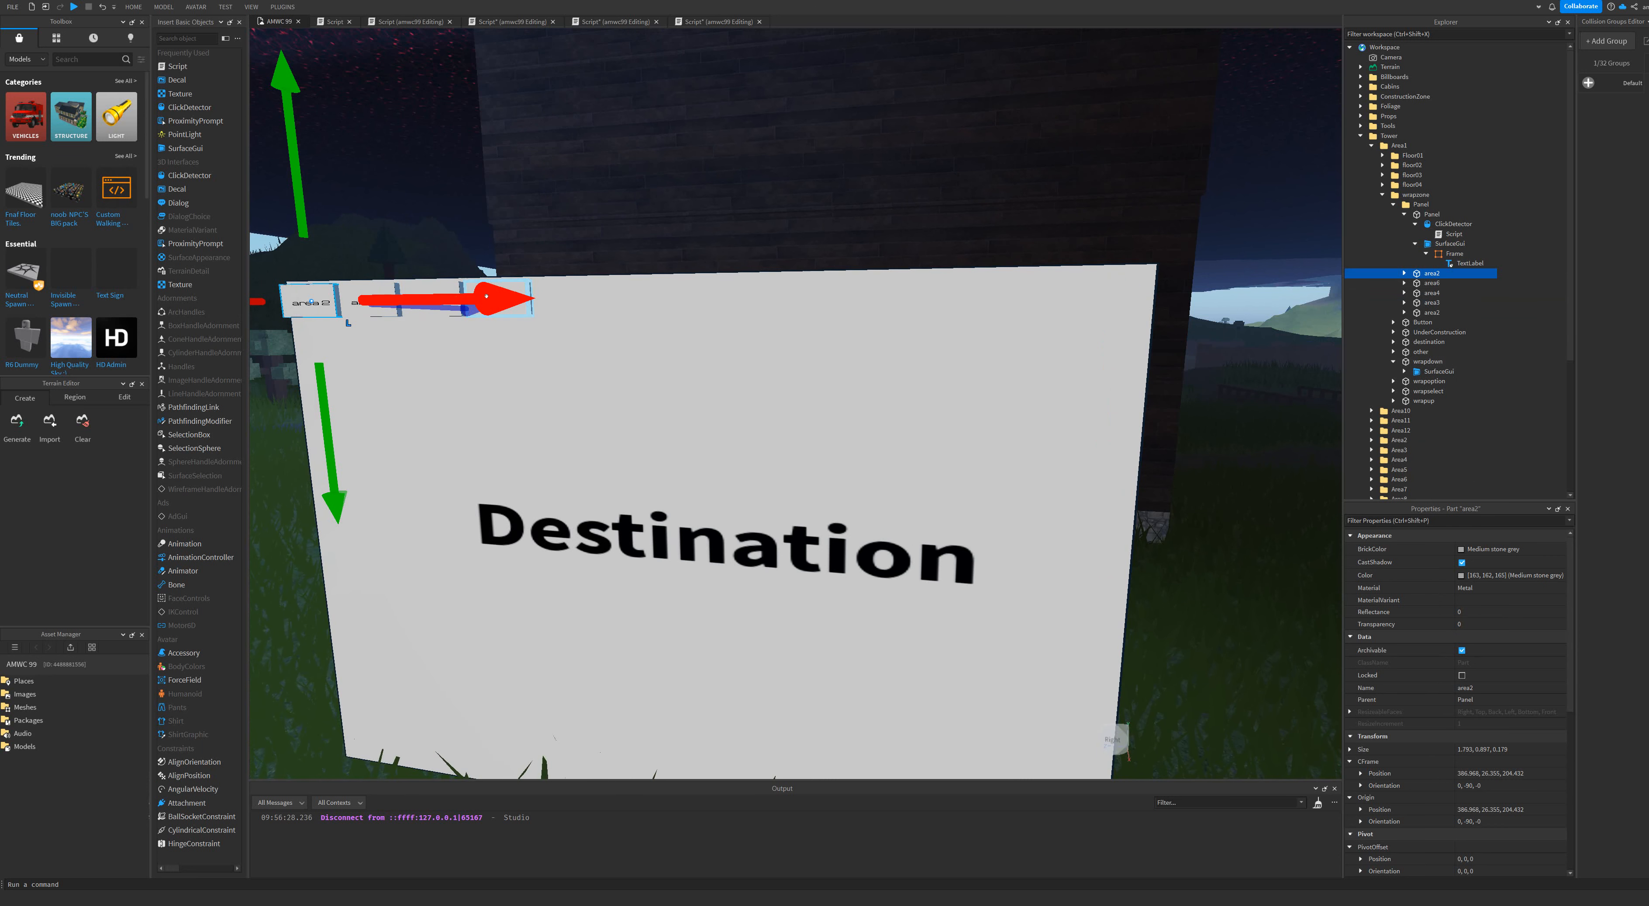
drag(486, 297, 497, 309)
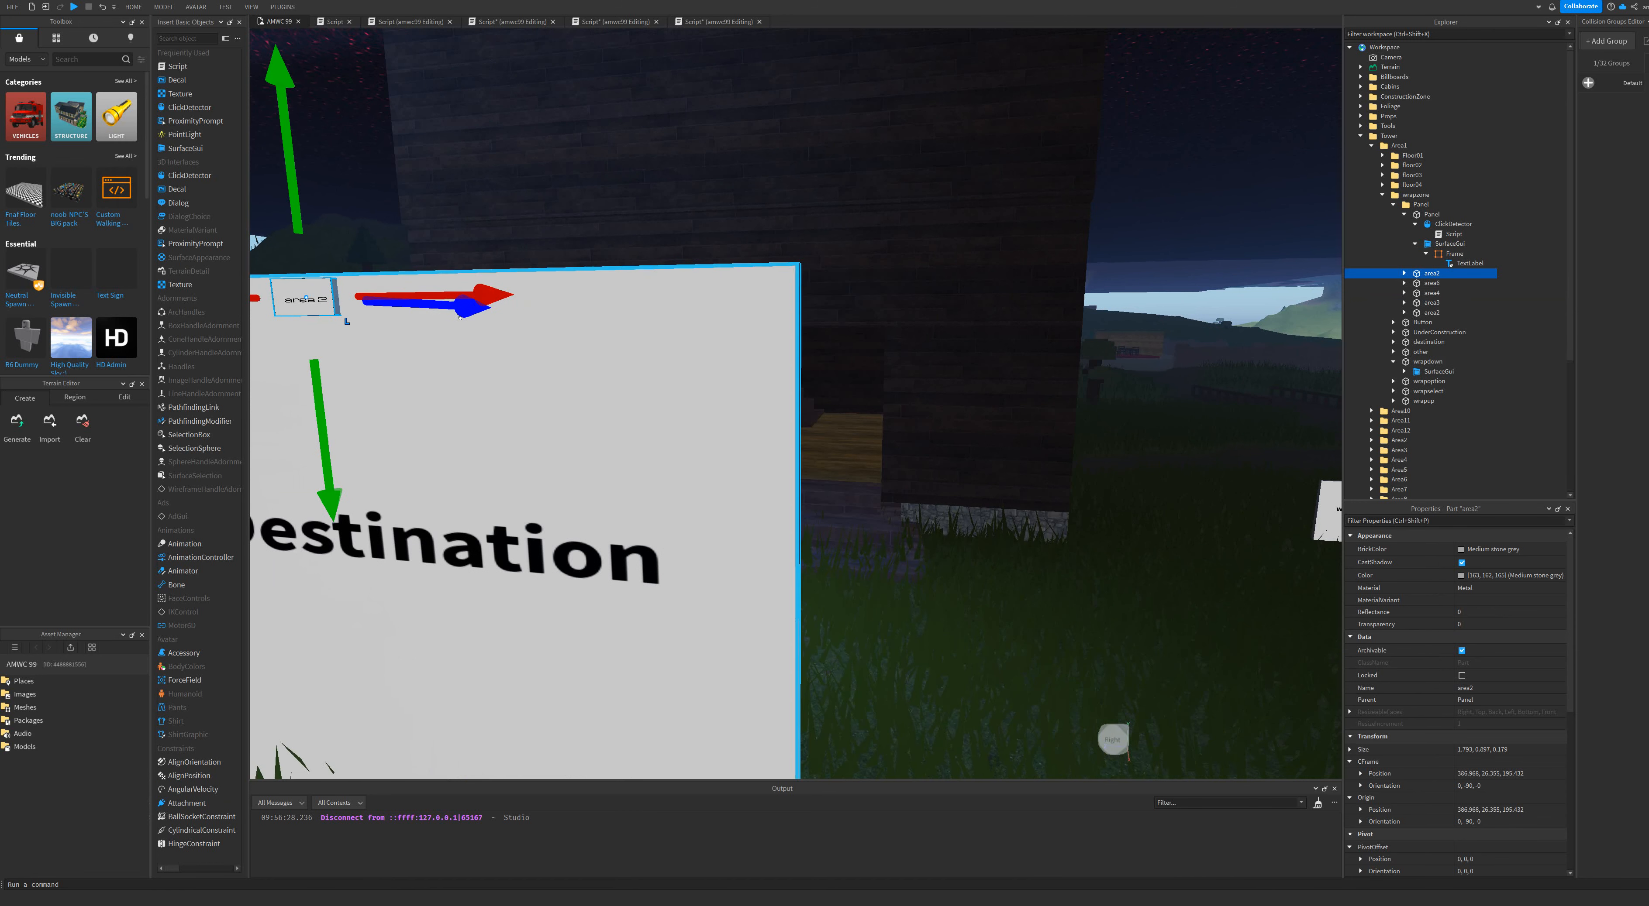
right_drag(499, 316, 454, 327)
drag(561, 278, 571, 291)
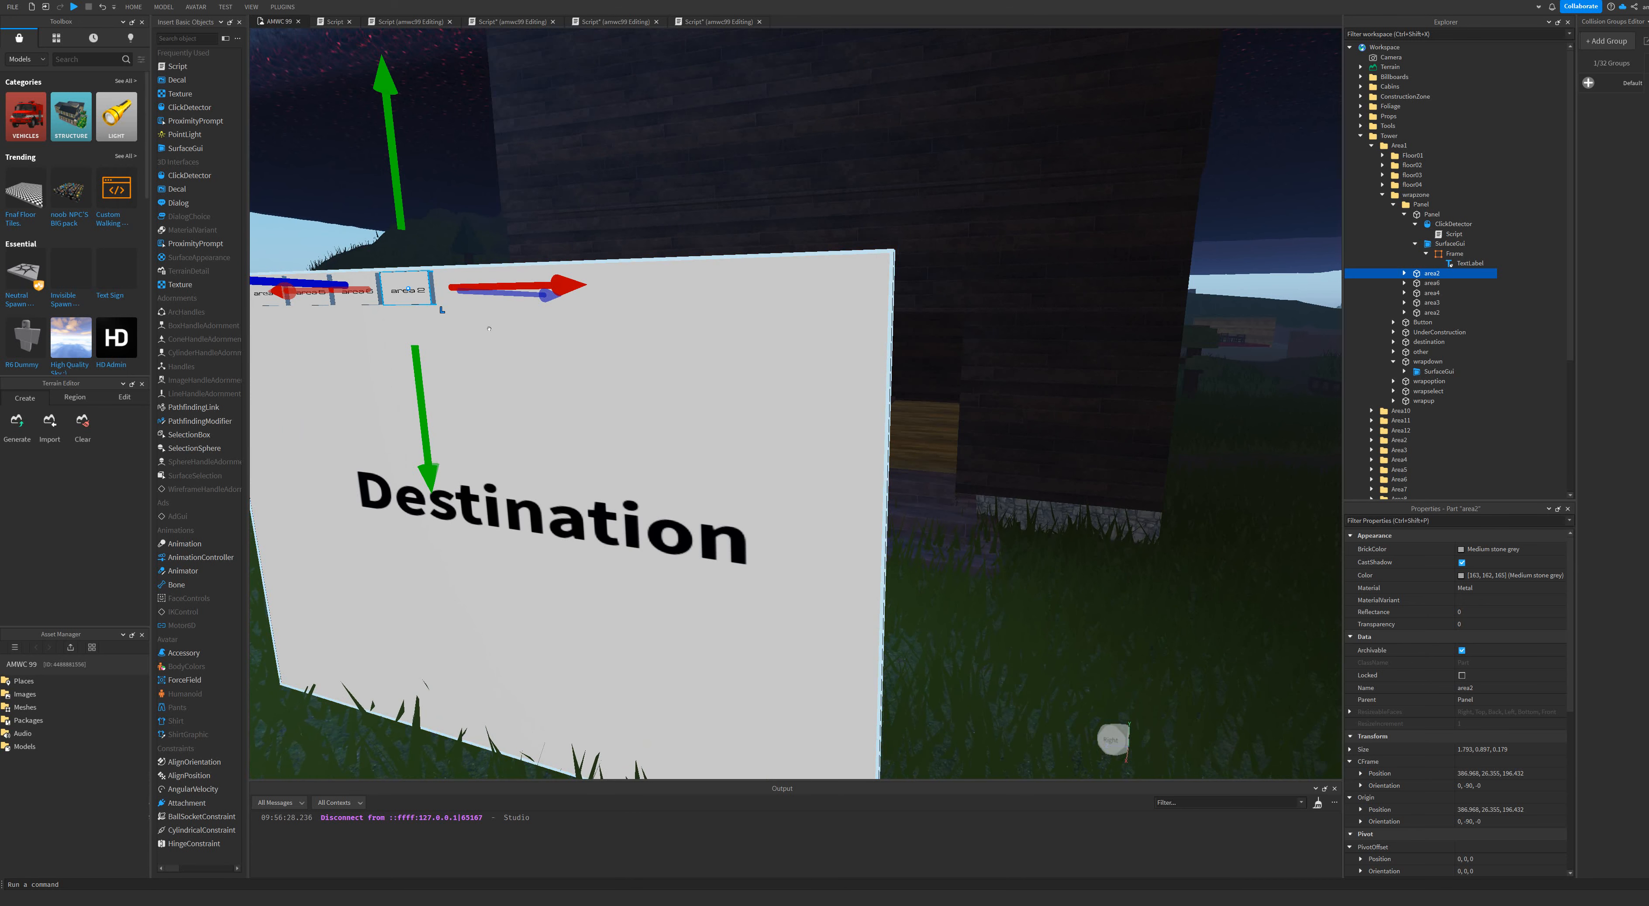
key(a)
right_drag(471, 329, 562, 323)
key(w)
key(a)
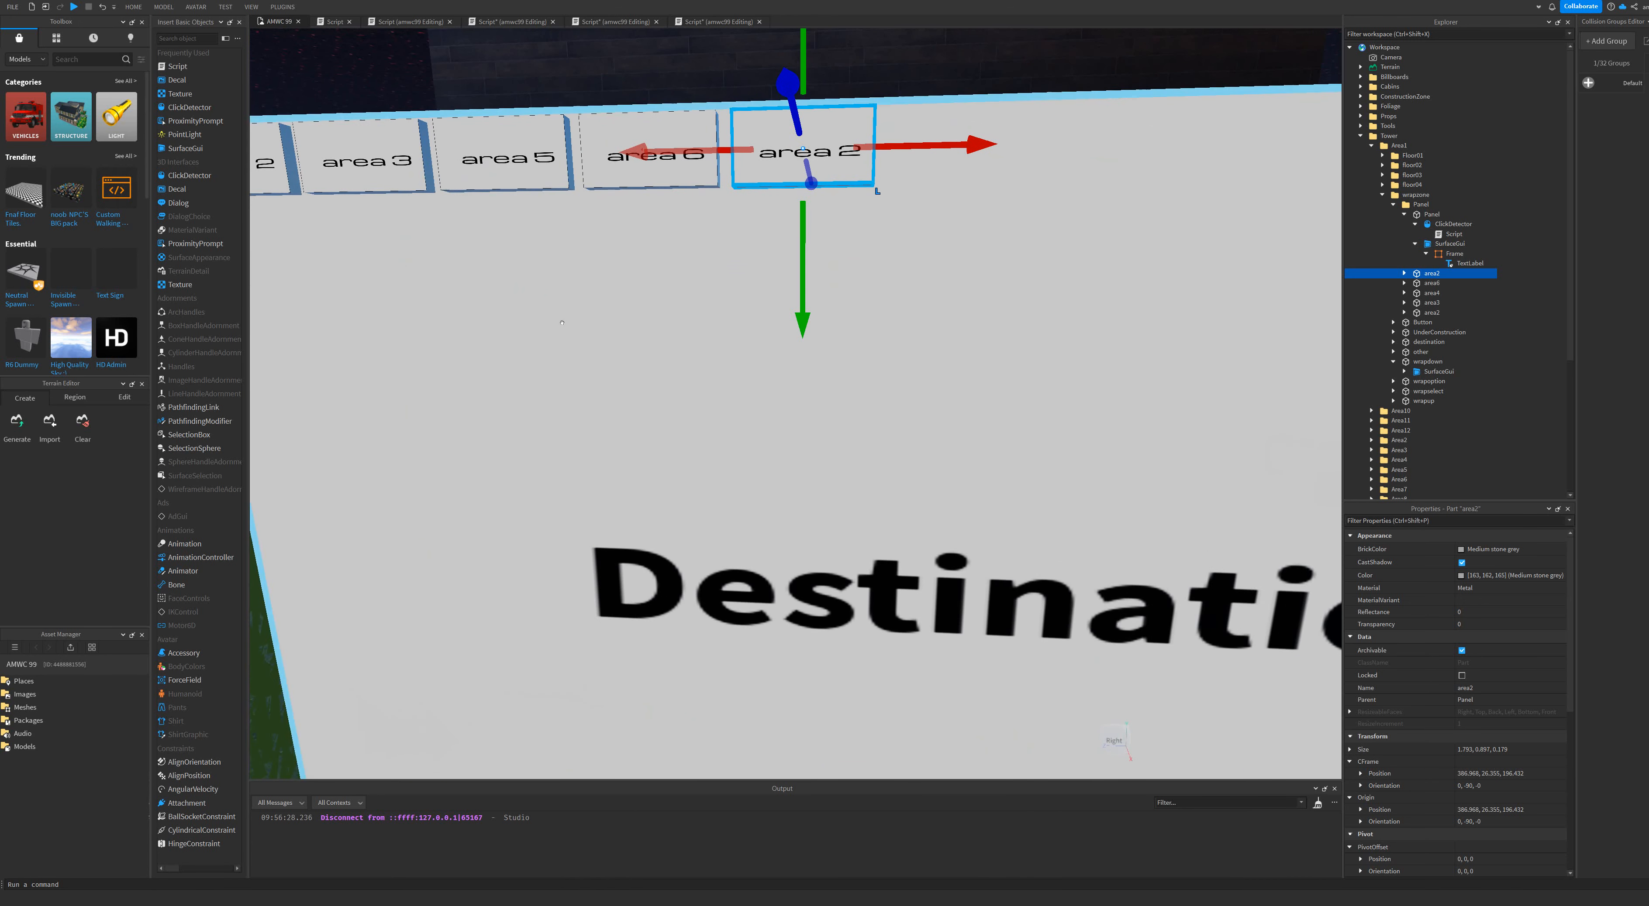
Rename the newest button copy as area7.
right_click(1437, 275)
click(1466, 352)
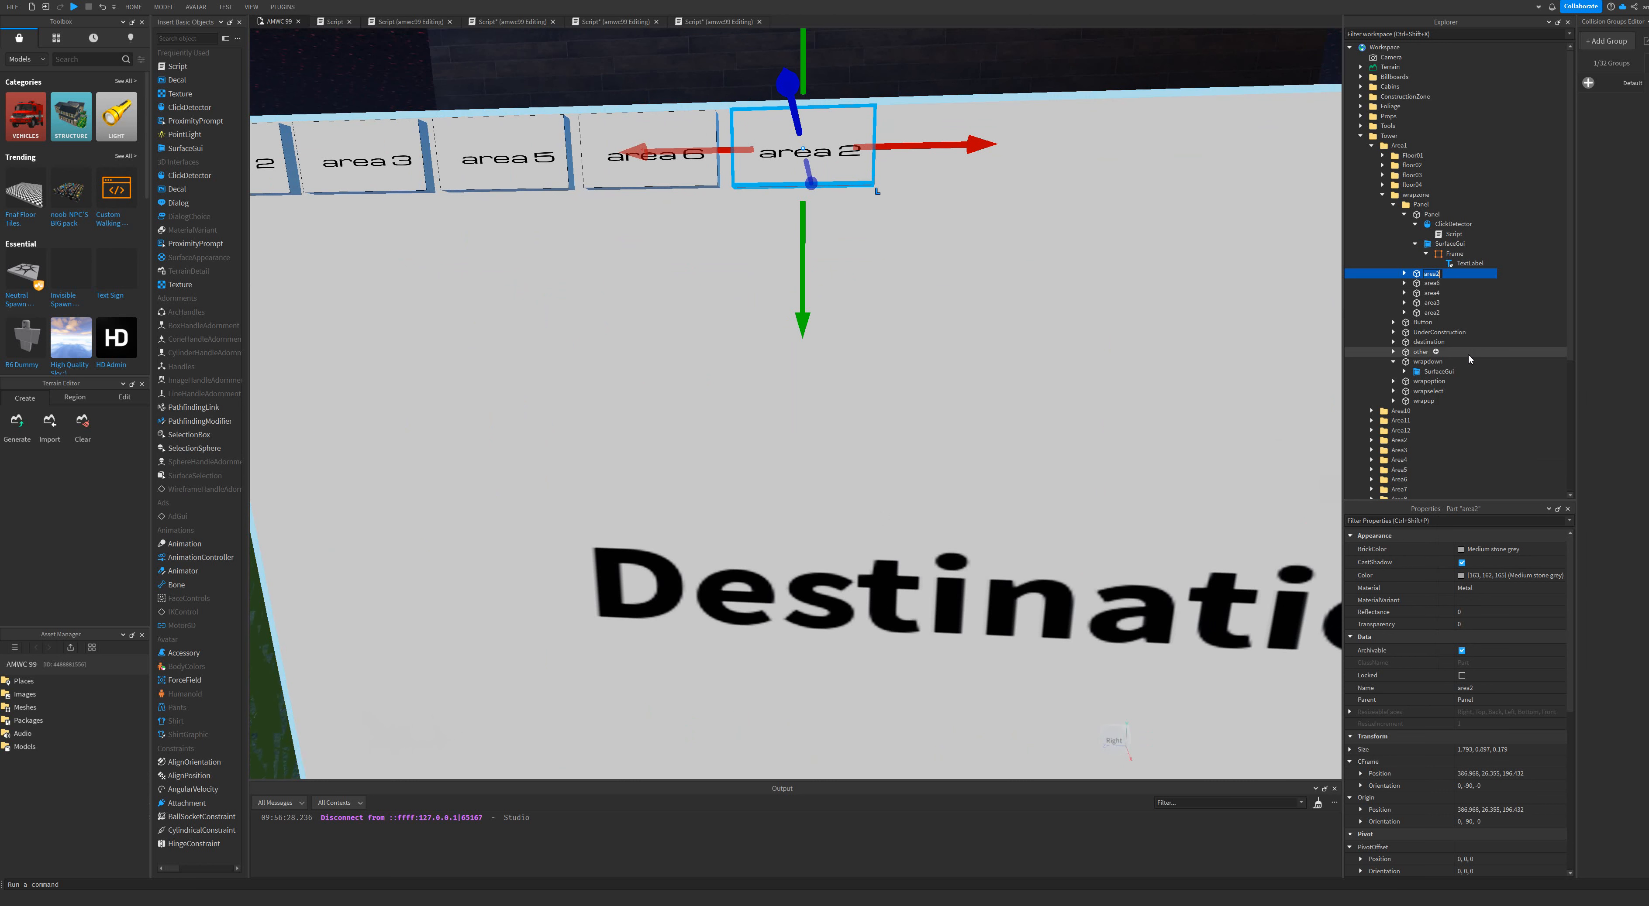
text(area7)
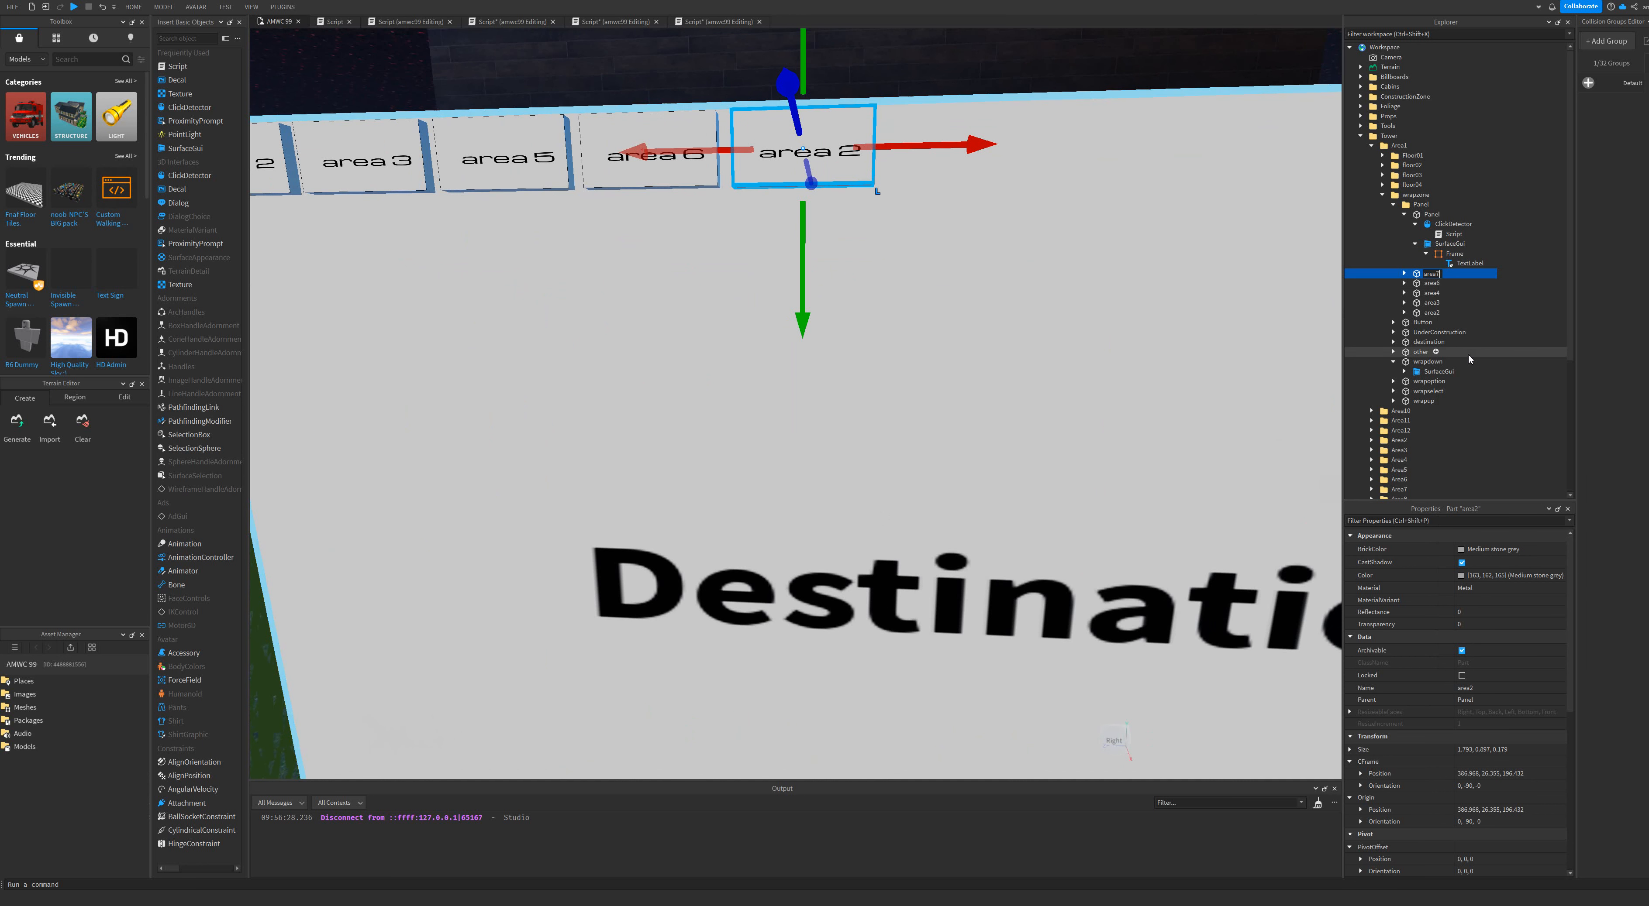
key(Return)
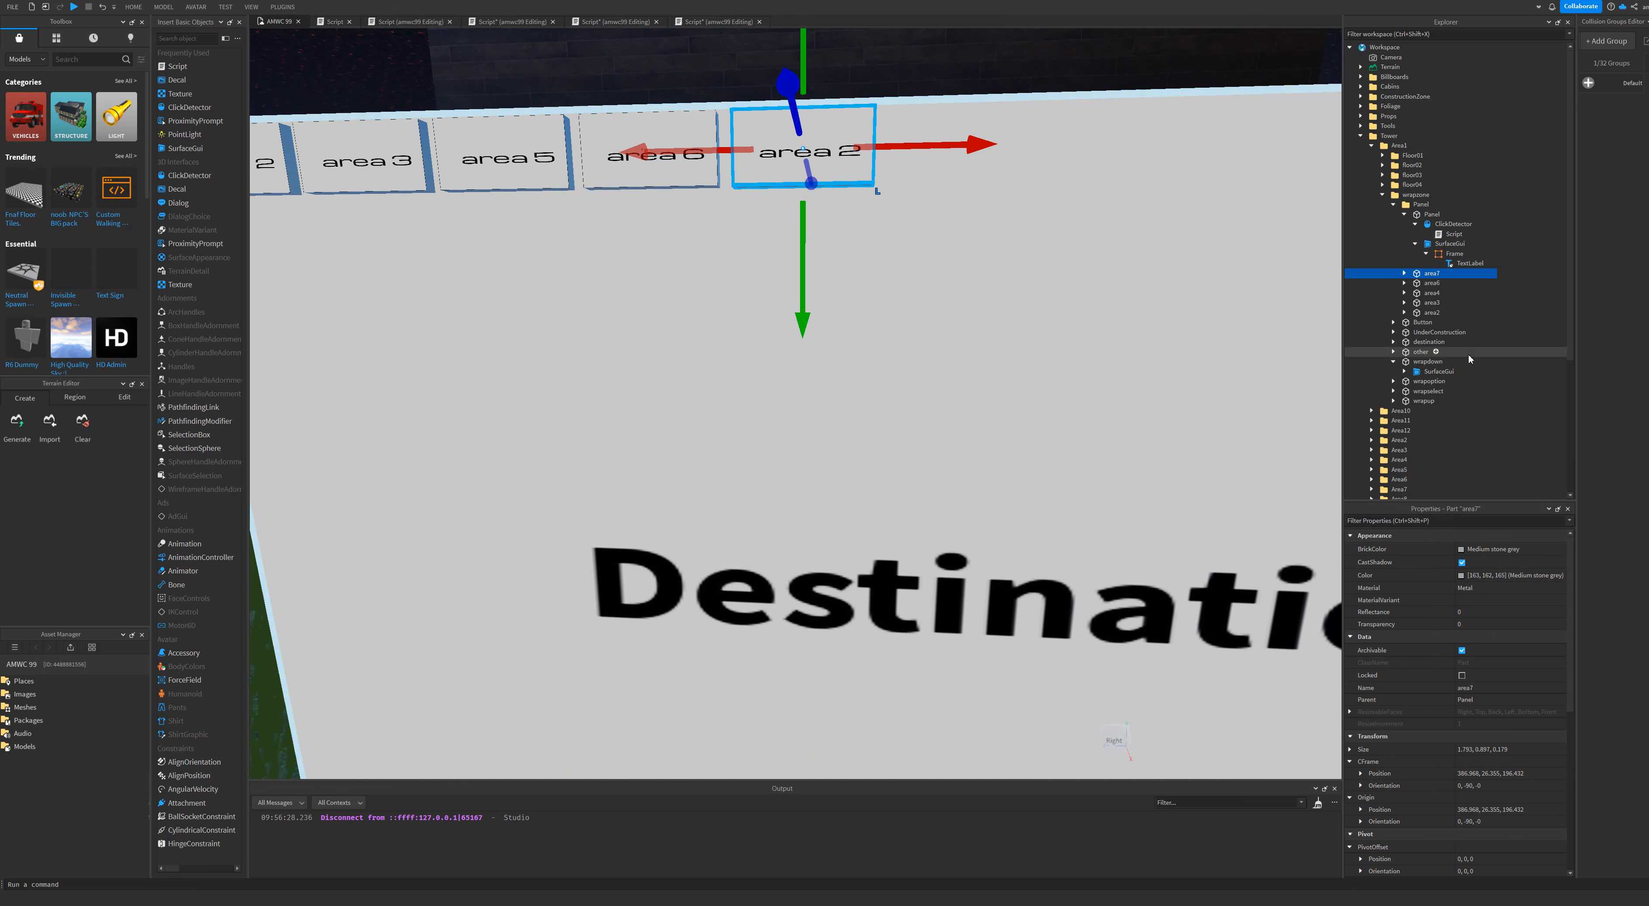
Set the text of the area7 button's TextLabel to "area 7".
click(1405, 274)
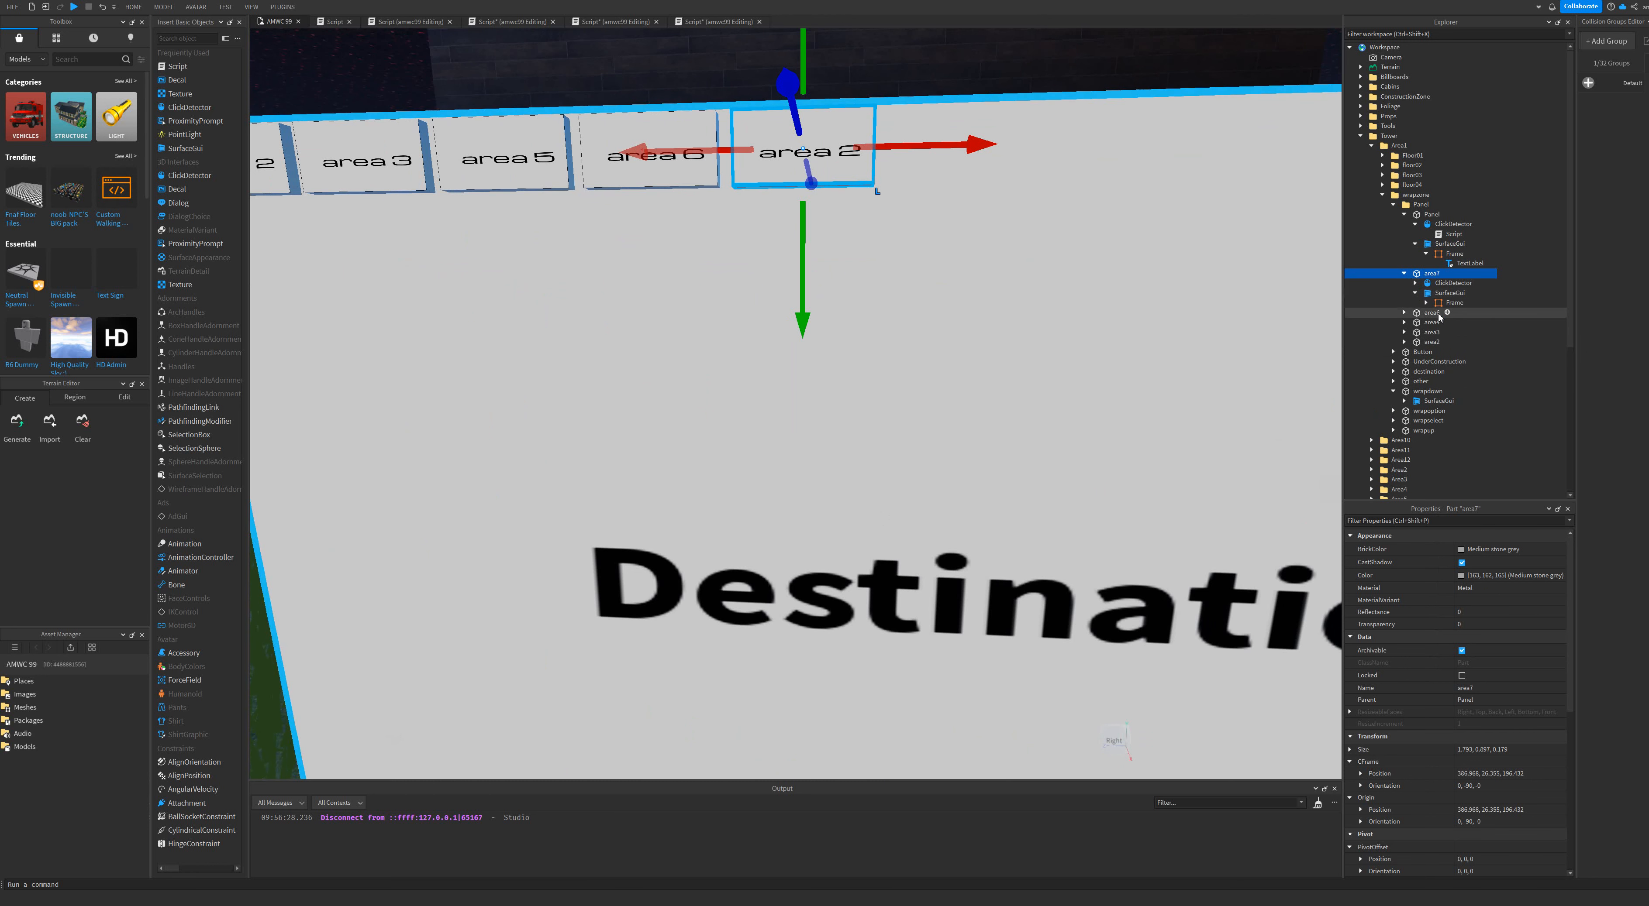
click(1425, 302)
click(1469, 312)
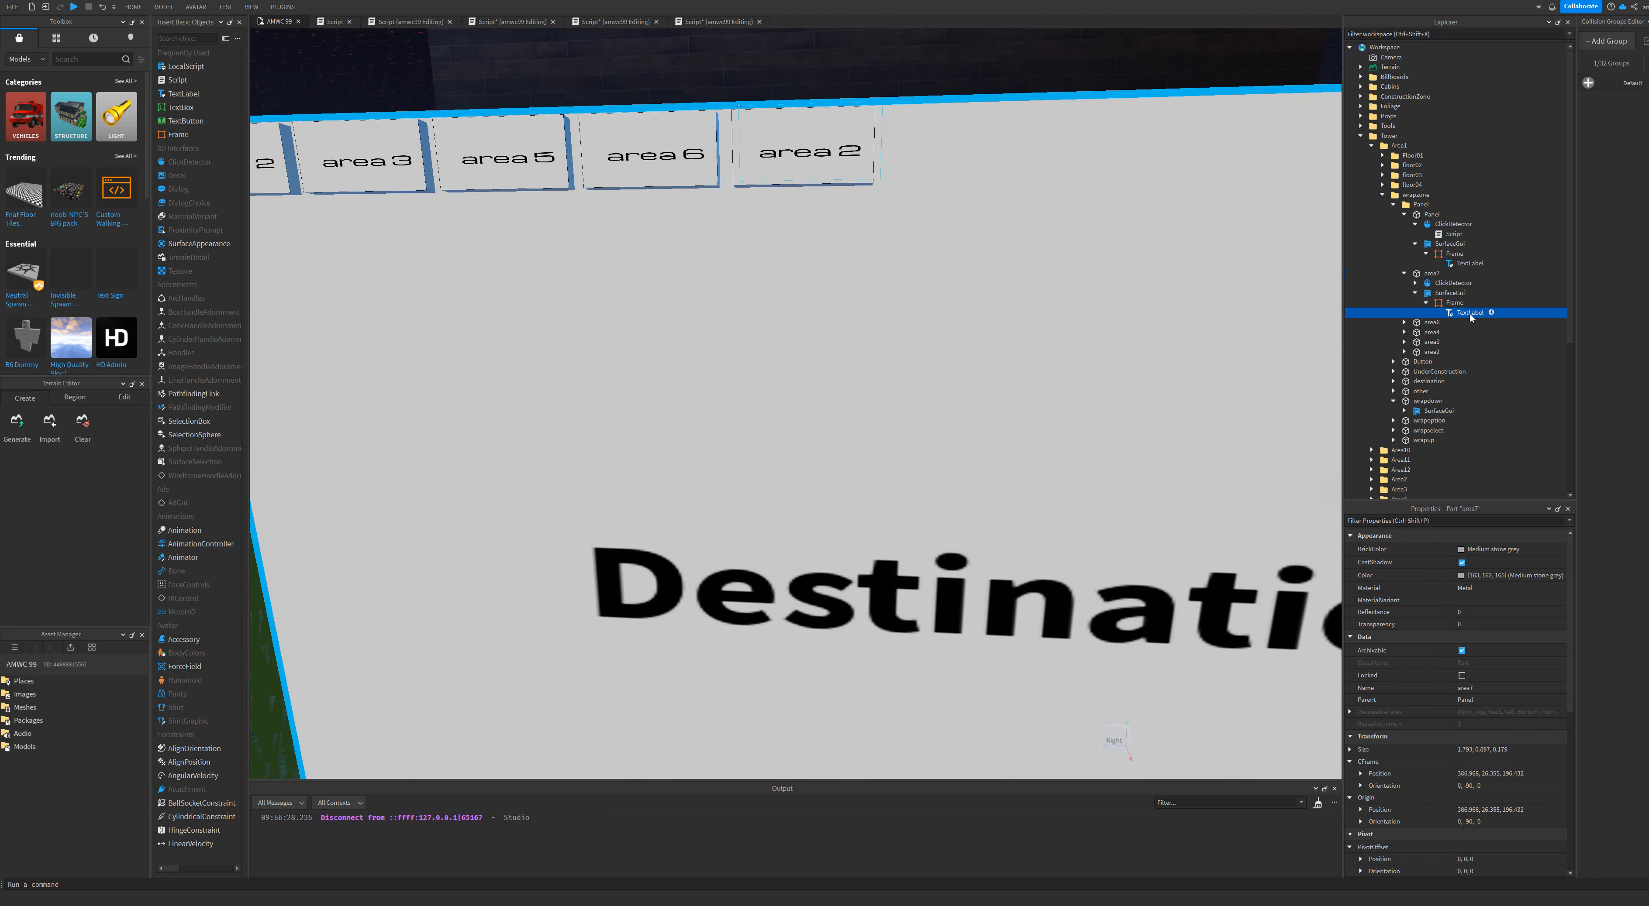
scroll(1507, 633, down, 10)
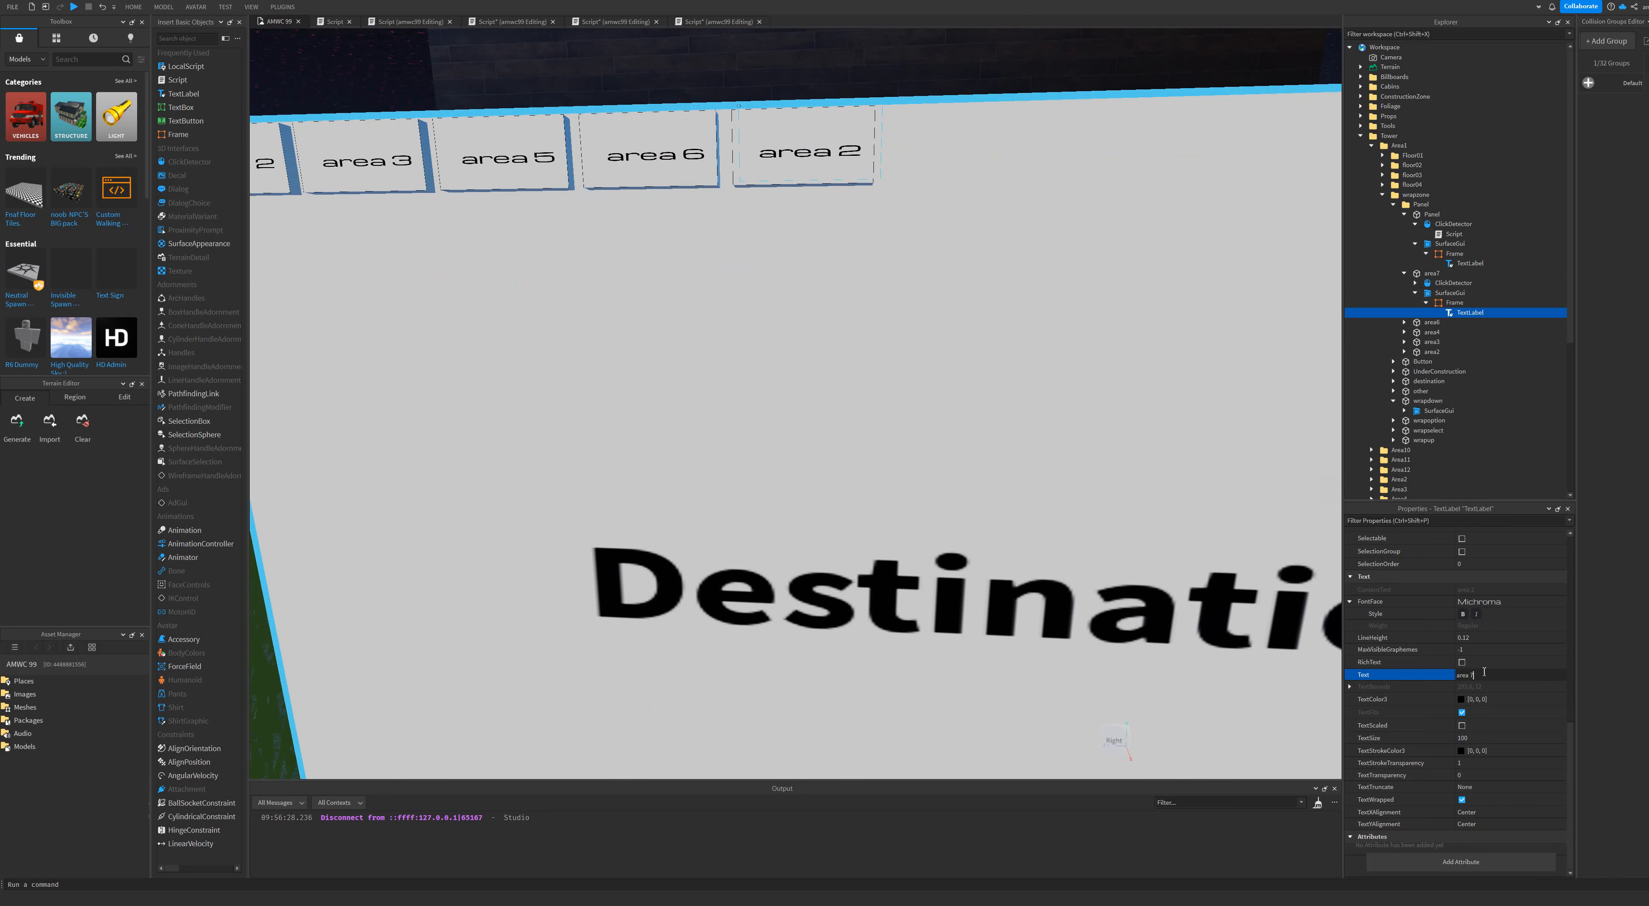
key(Return)
Change the destination path in the area7 button's click script to Area7 and return to the 3D view.
double_click(1454, 283)
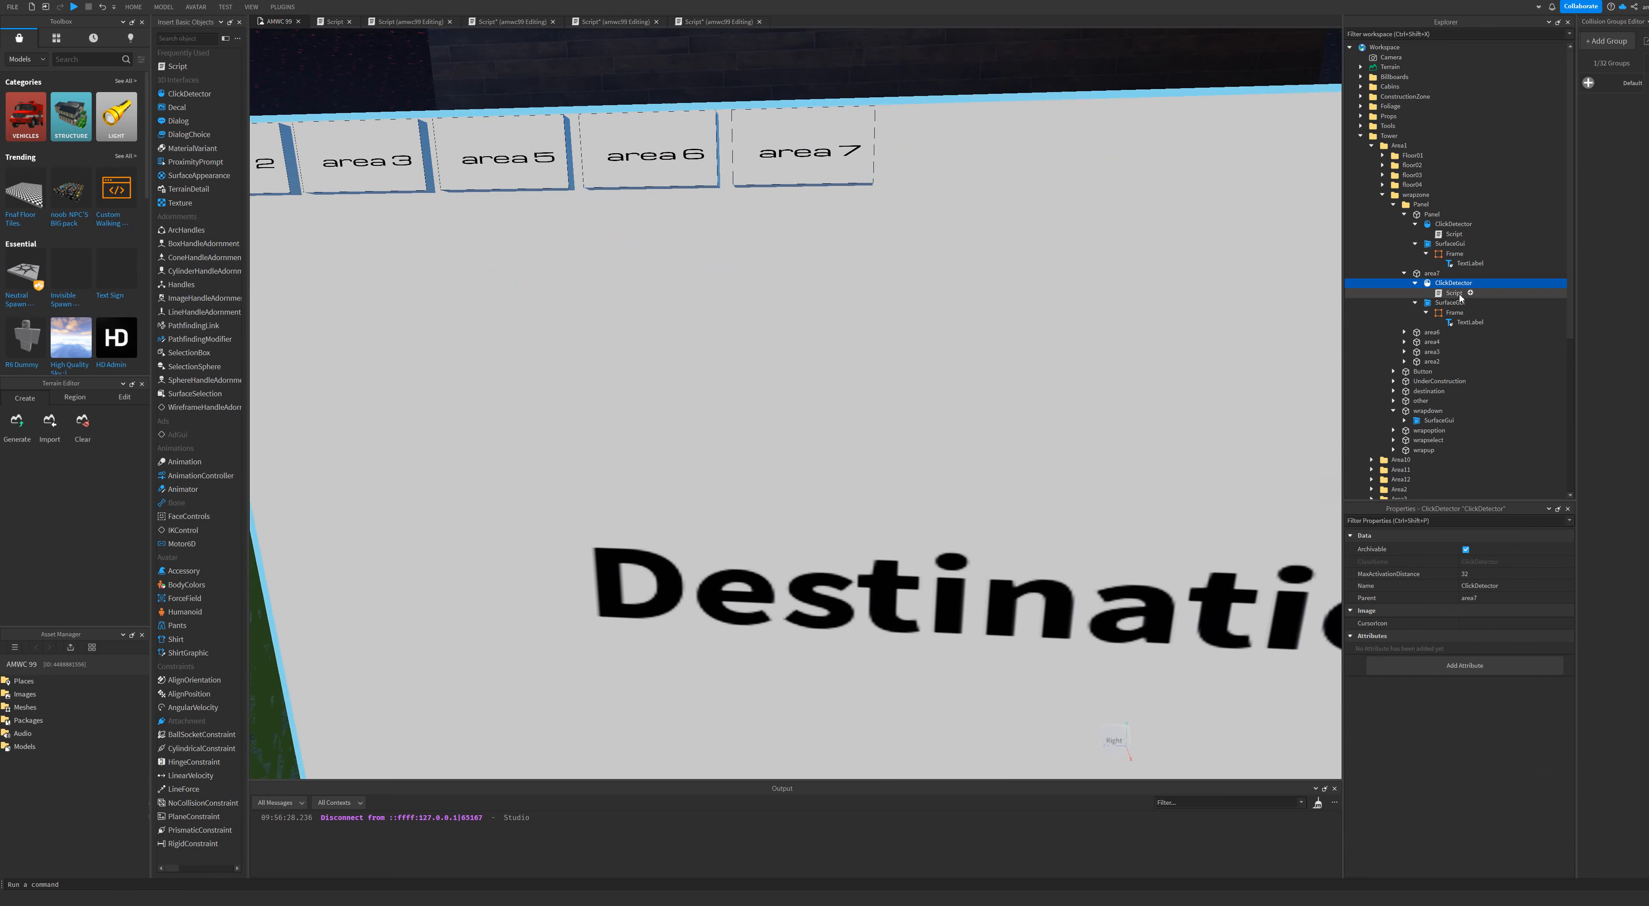
double_click(1459, 294)
click(529, 62)
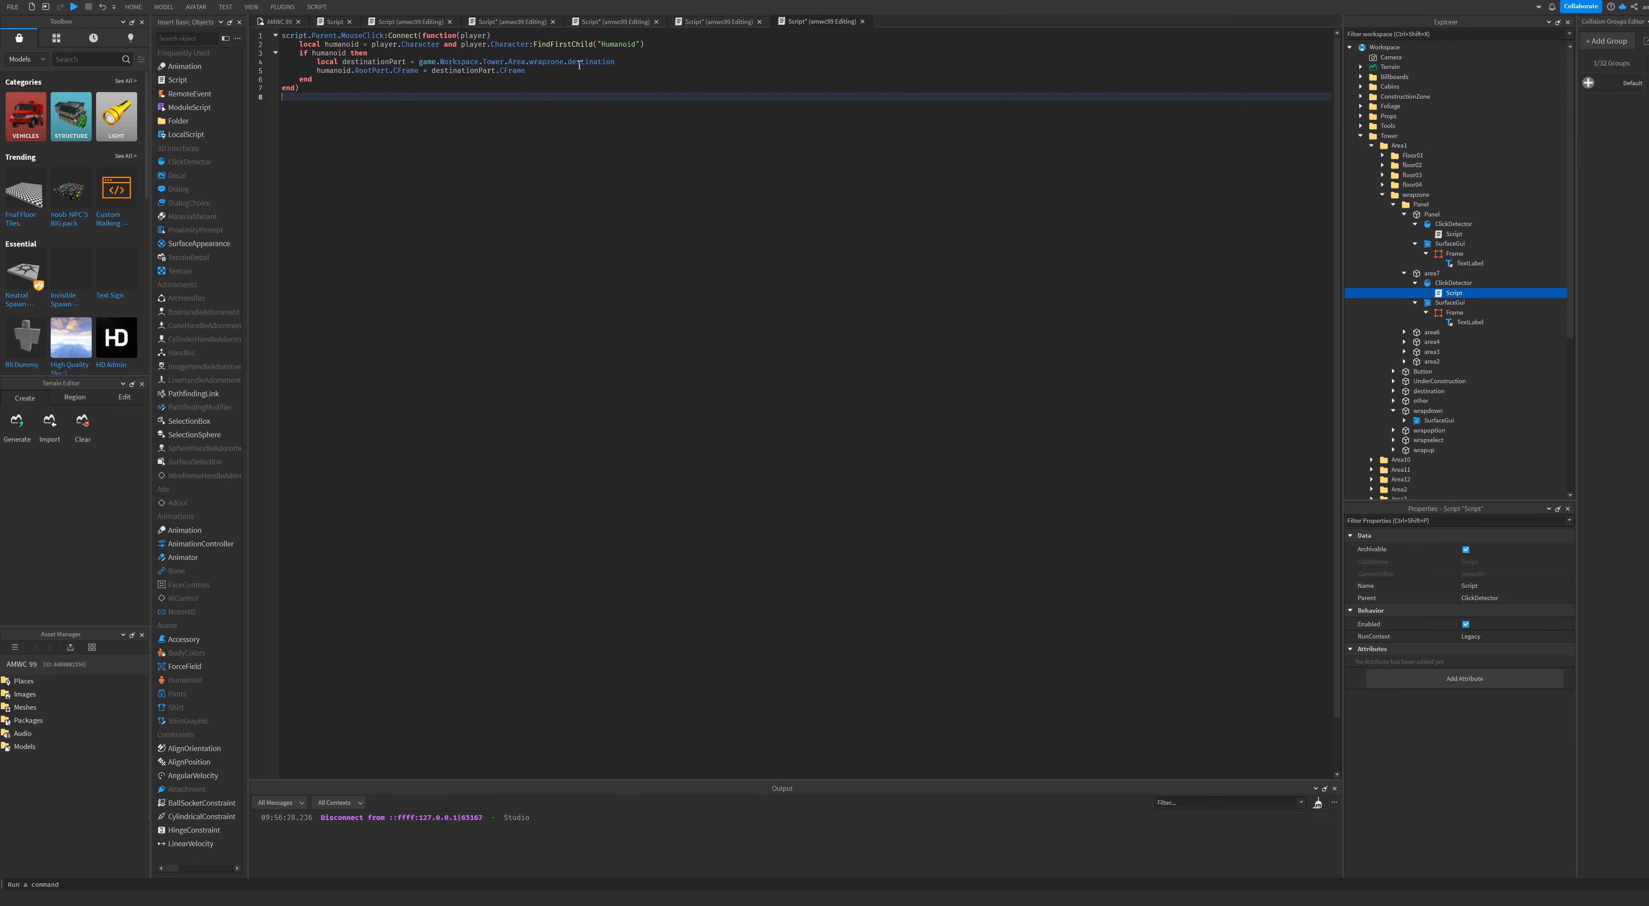
click(531, 62)
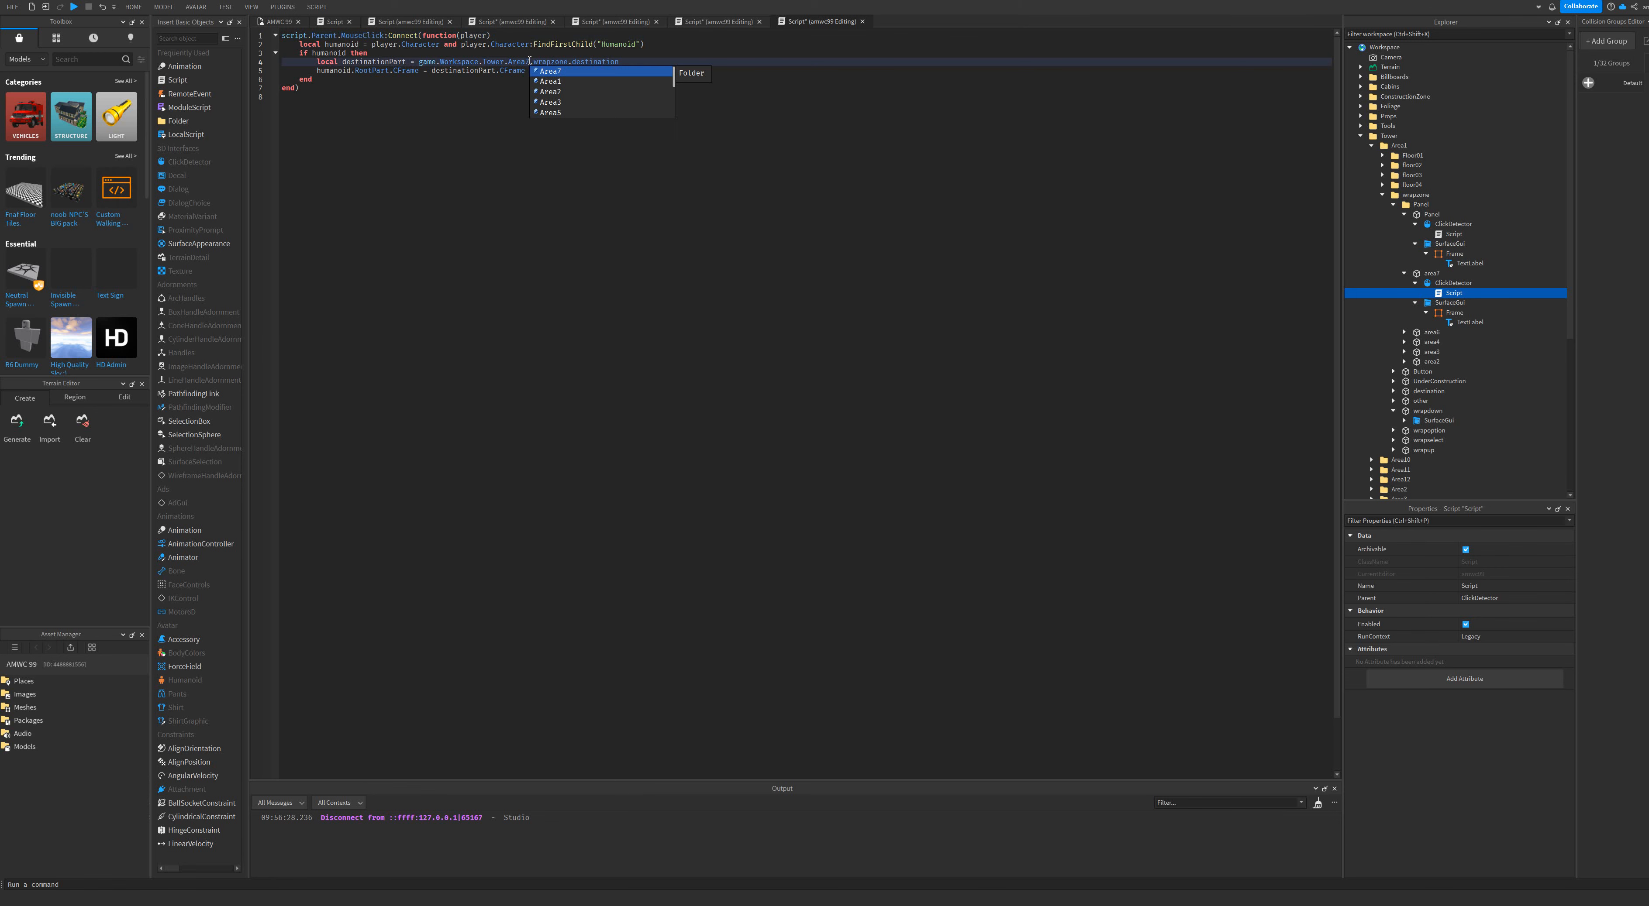
click(279, 22)
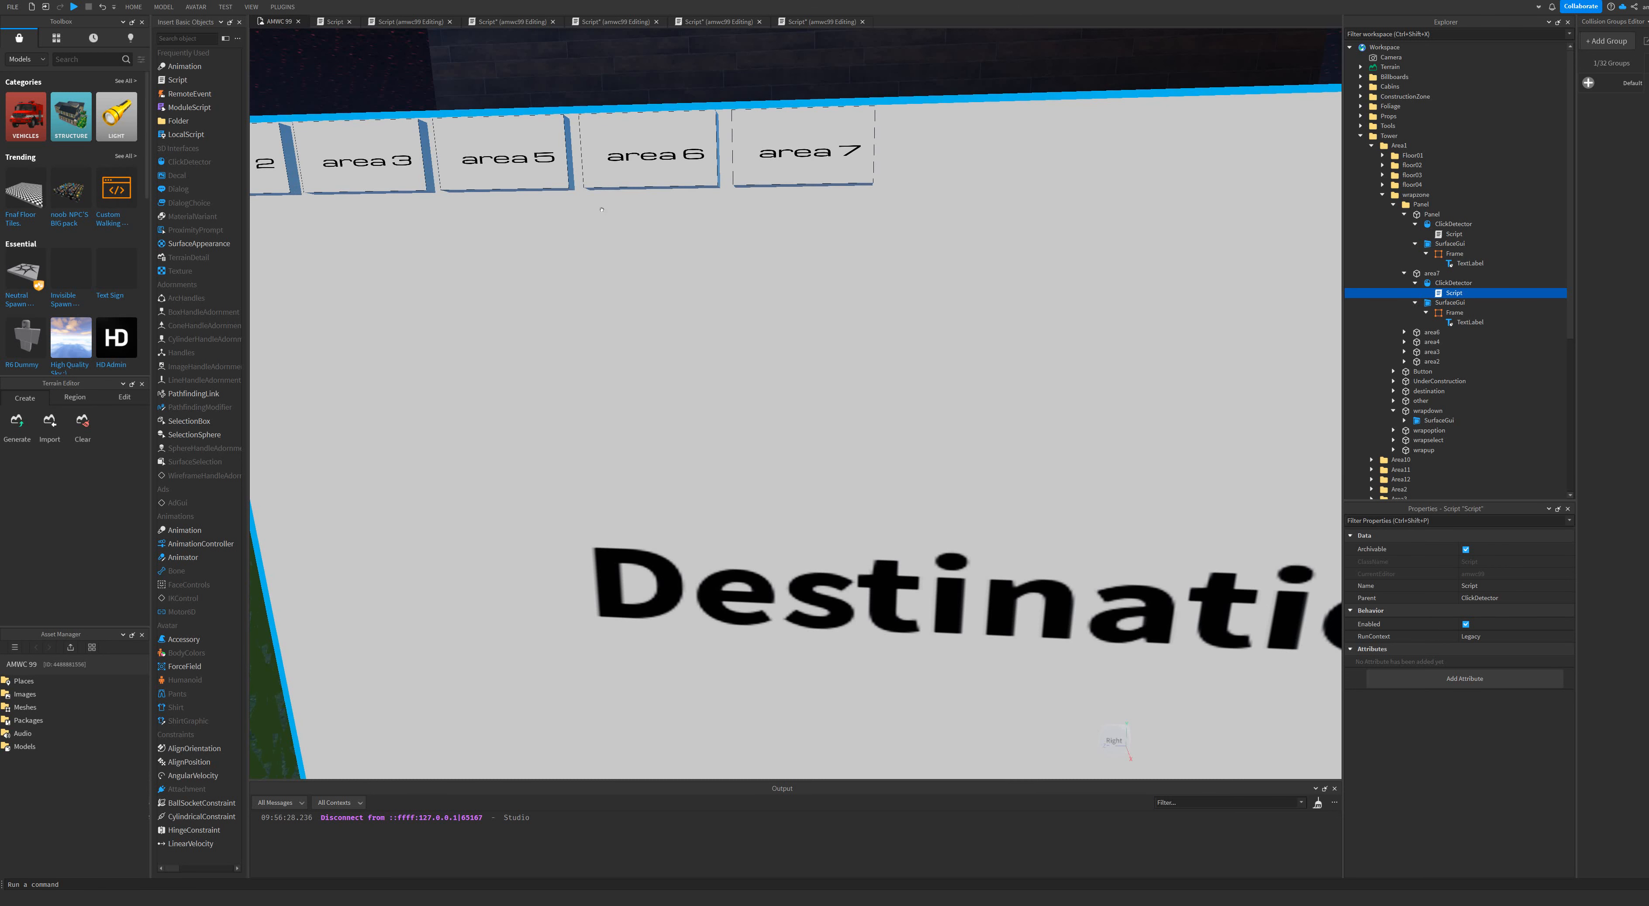
Duplicate the area2 button and move the copy along the top of the Destination board, beside the area7 button.
scroll(602, 209, down, 5)
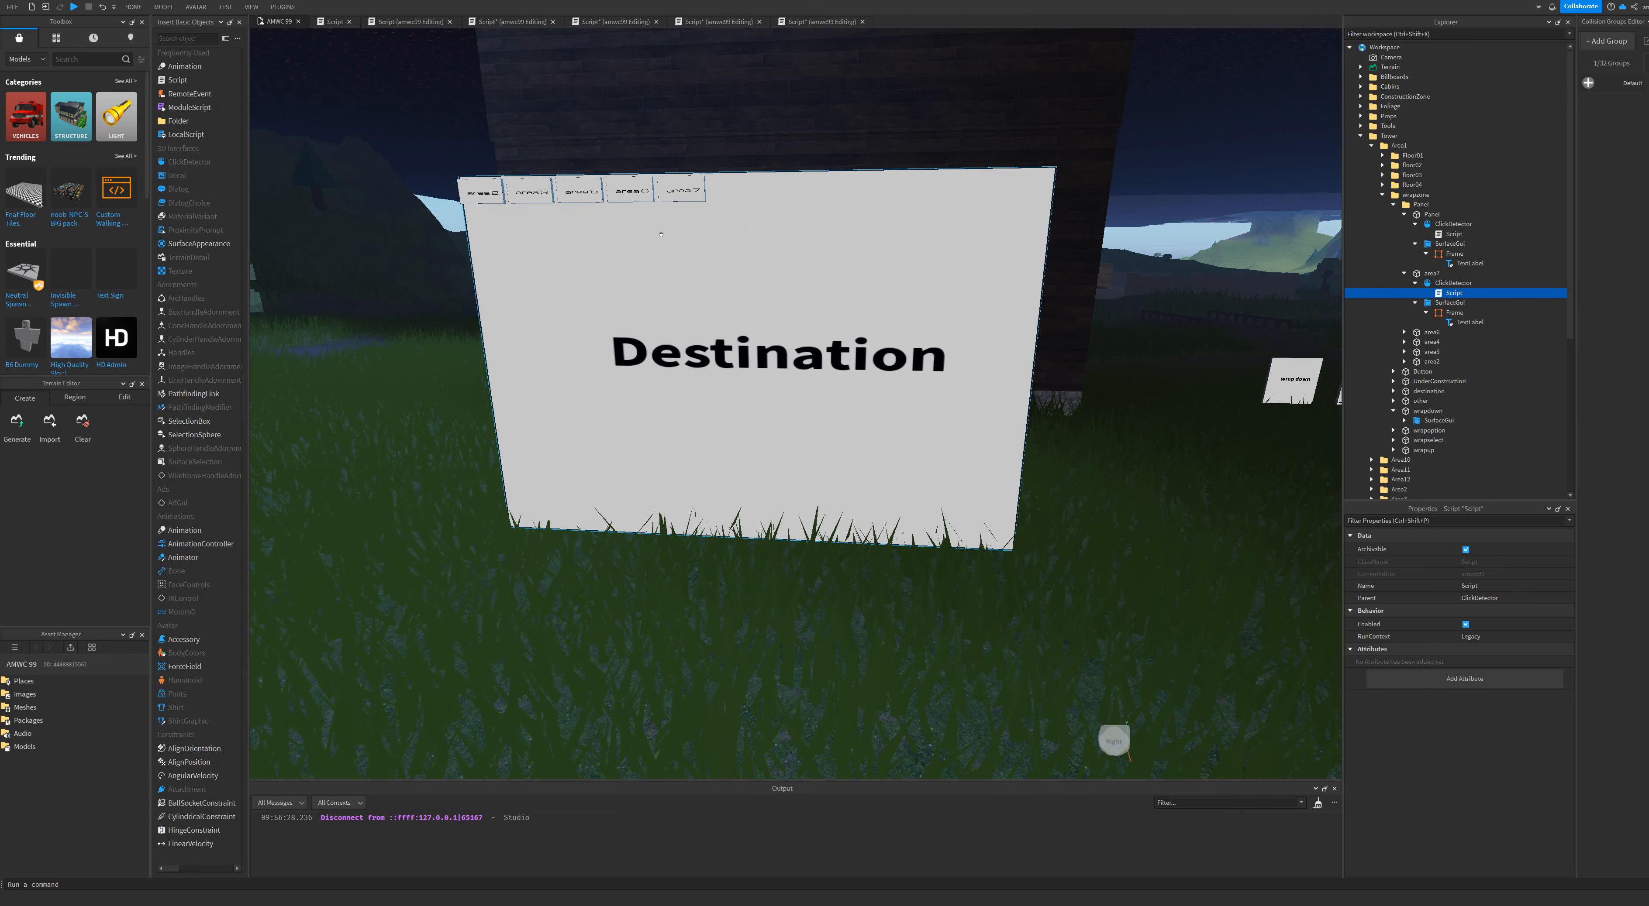
scroll(661, 234, up, 5)
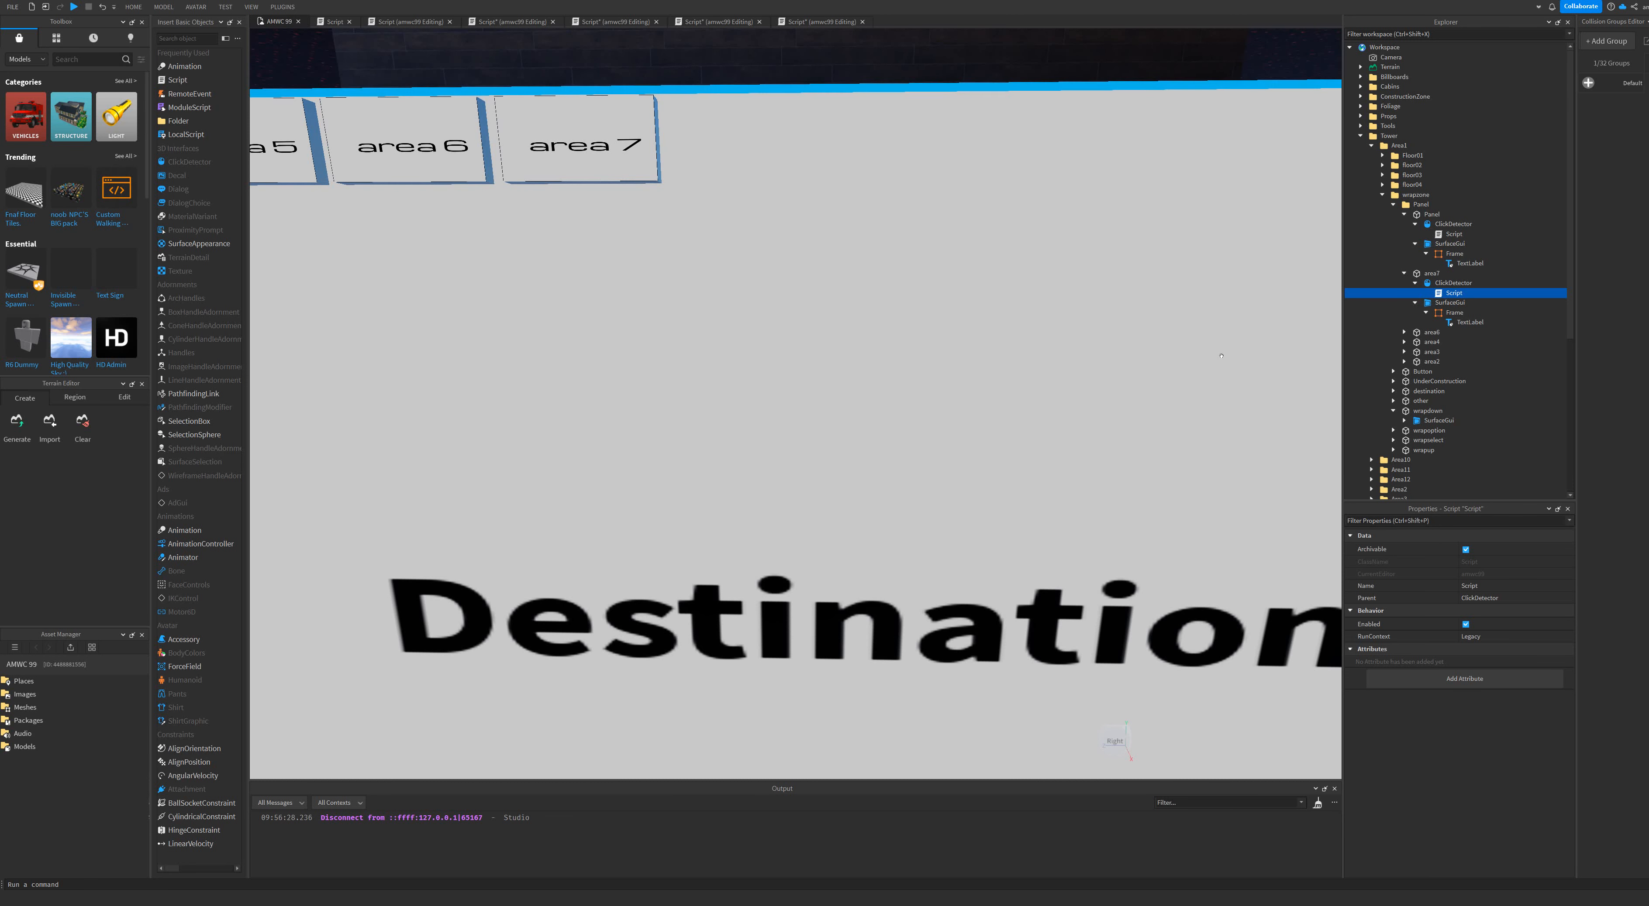
click(1403, 273)
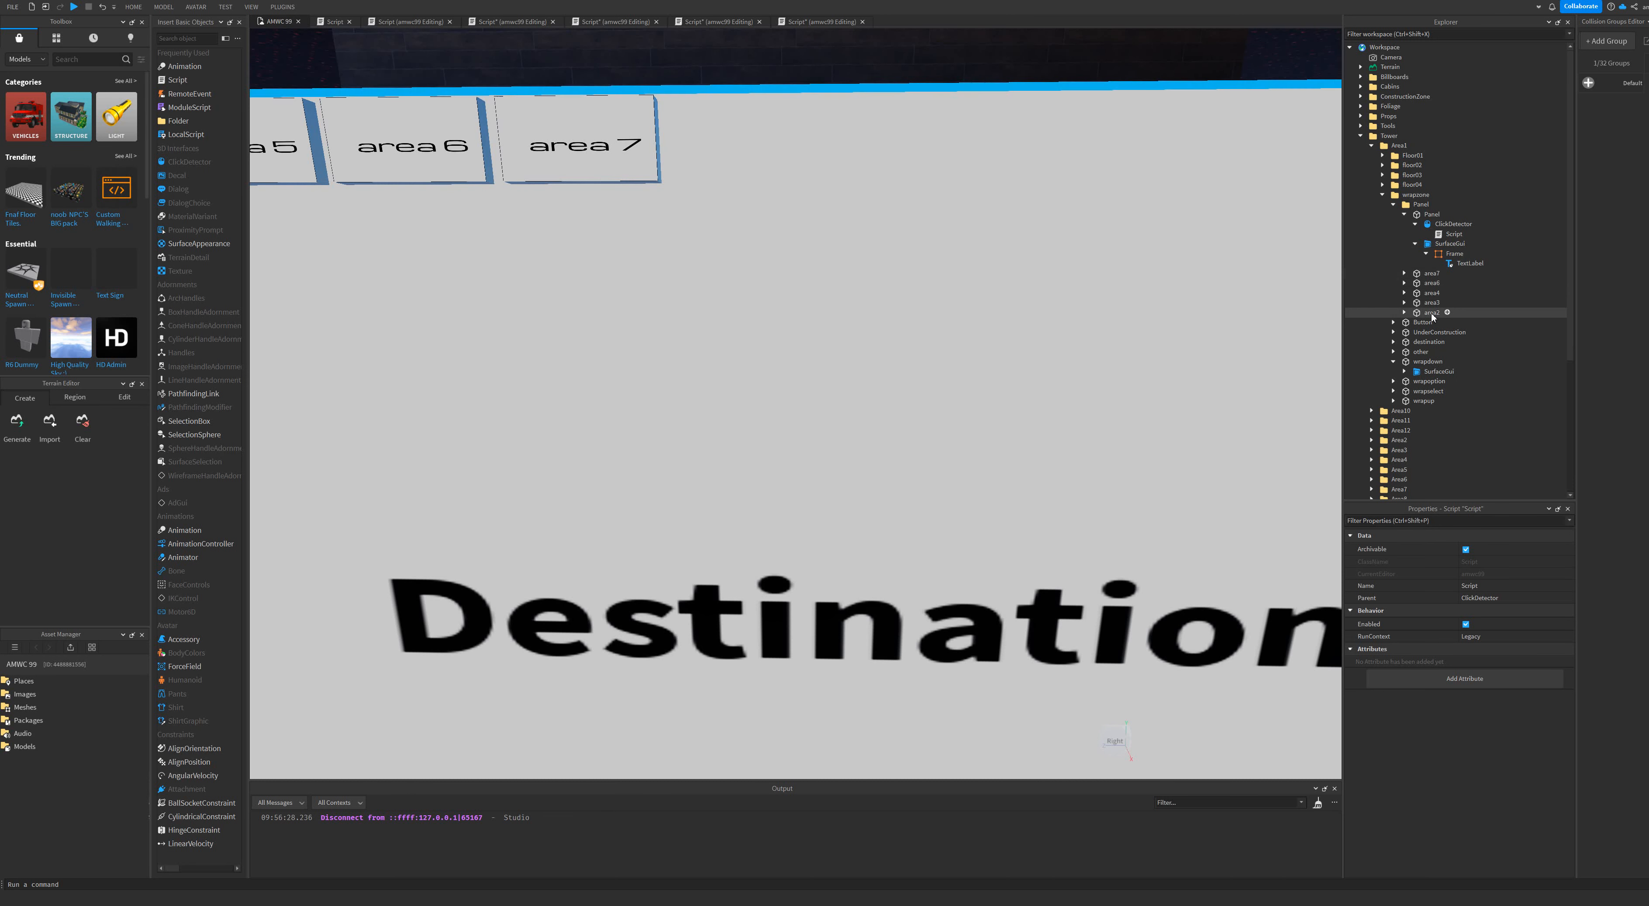
click(1431, 313)
key(ctrl+d)
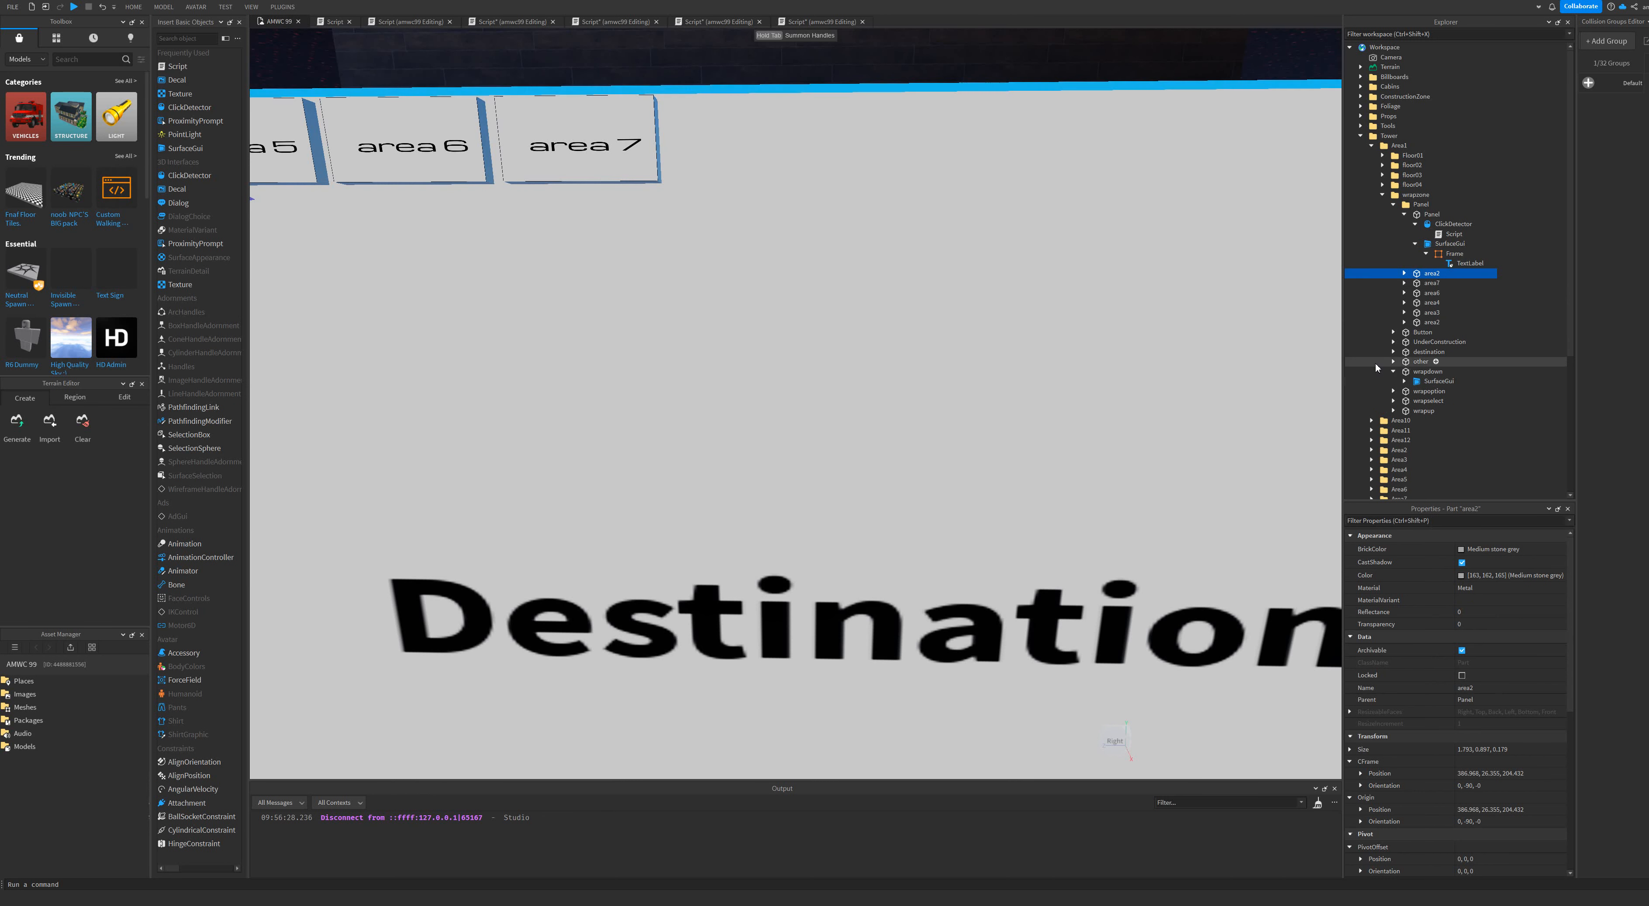
right_drag(851, 172, 736, 148)
drag(439, 161, 441, 160)
key(d)
right_drag(425, 150, 409, 151)
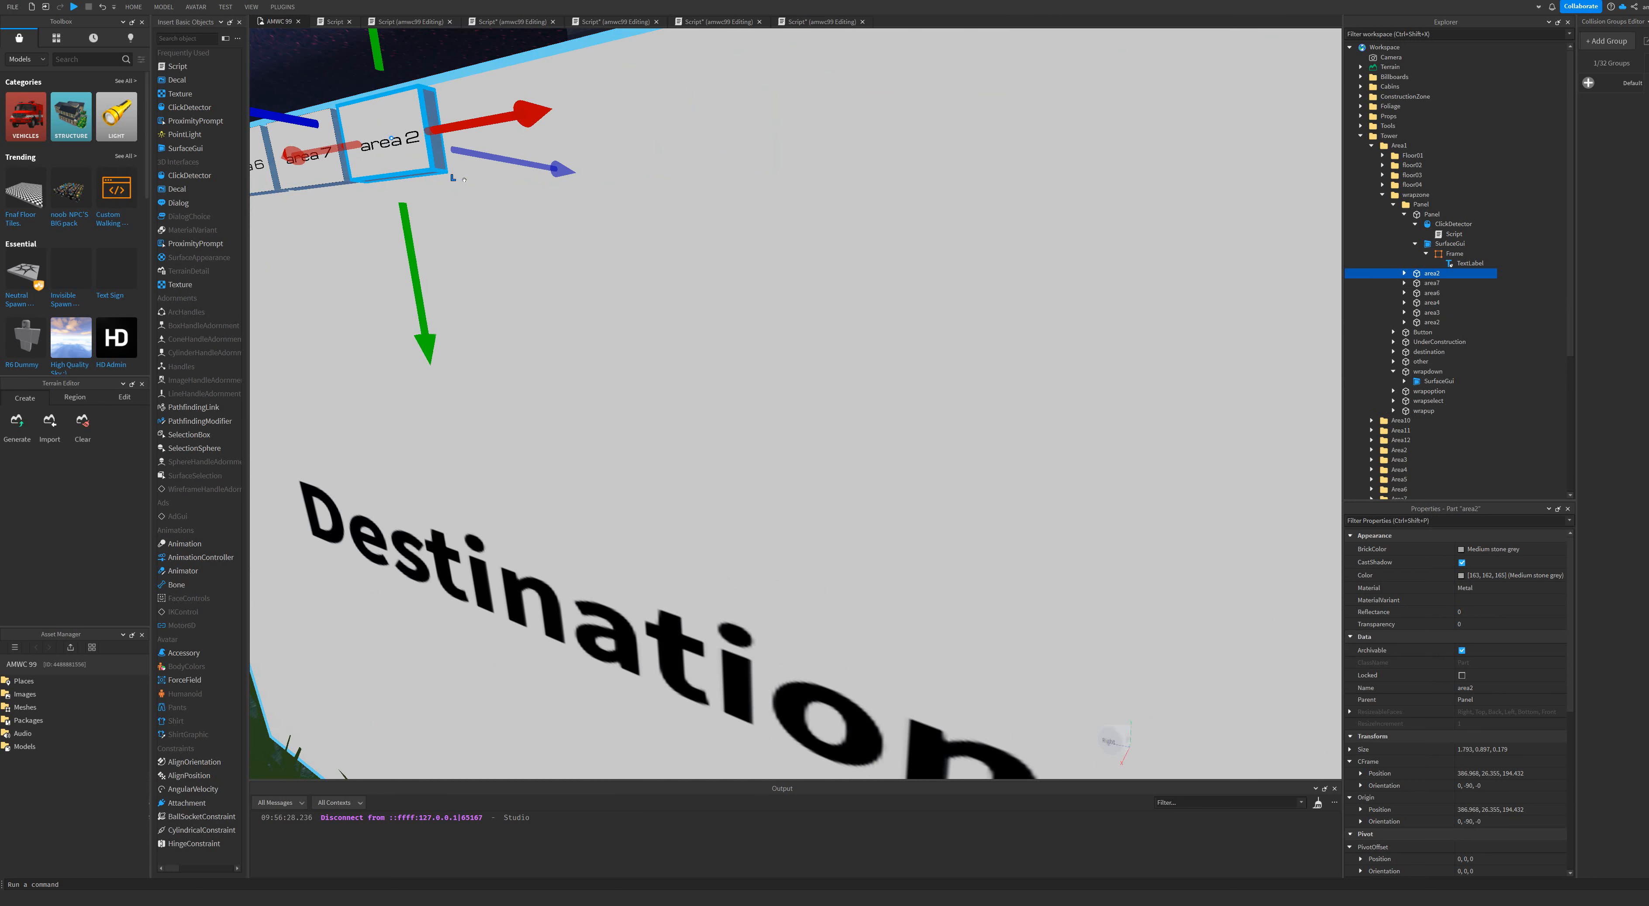
right_drag(496, 215, 678, 243)
key(a)
scroll(581, 223, down, 3)
key(a)
scroll(659, 246, up, 1)
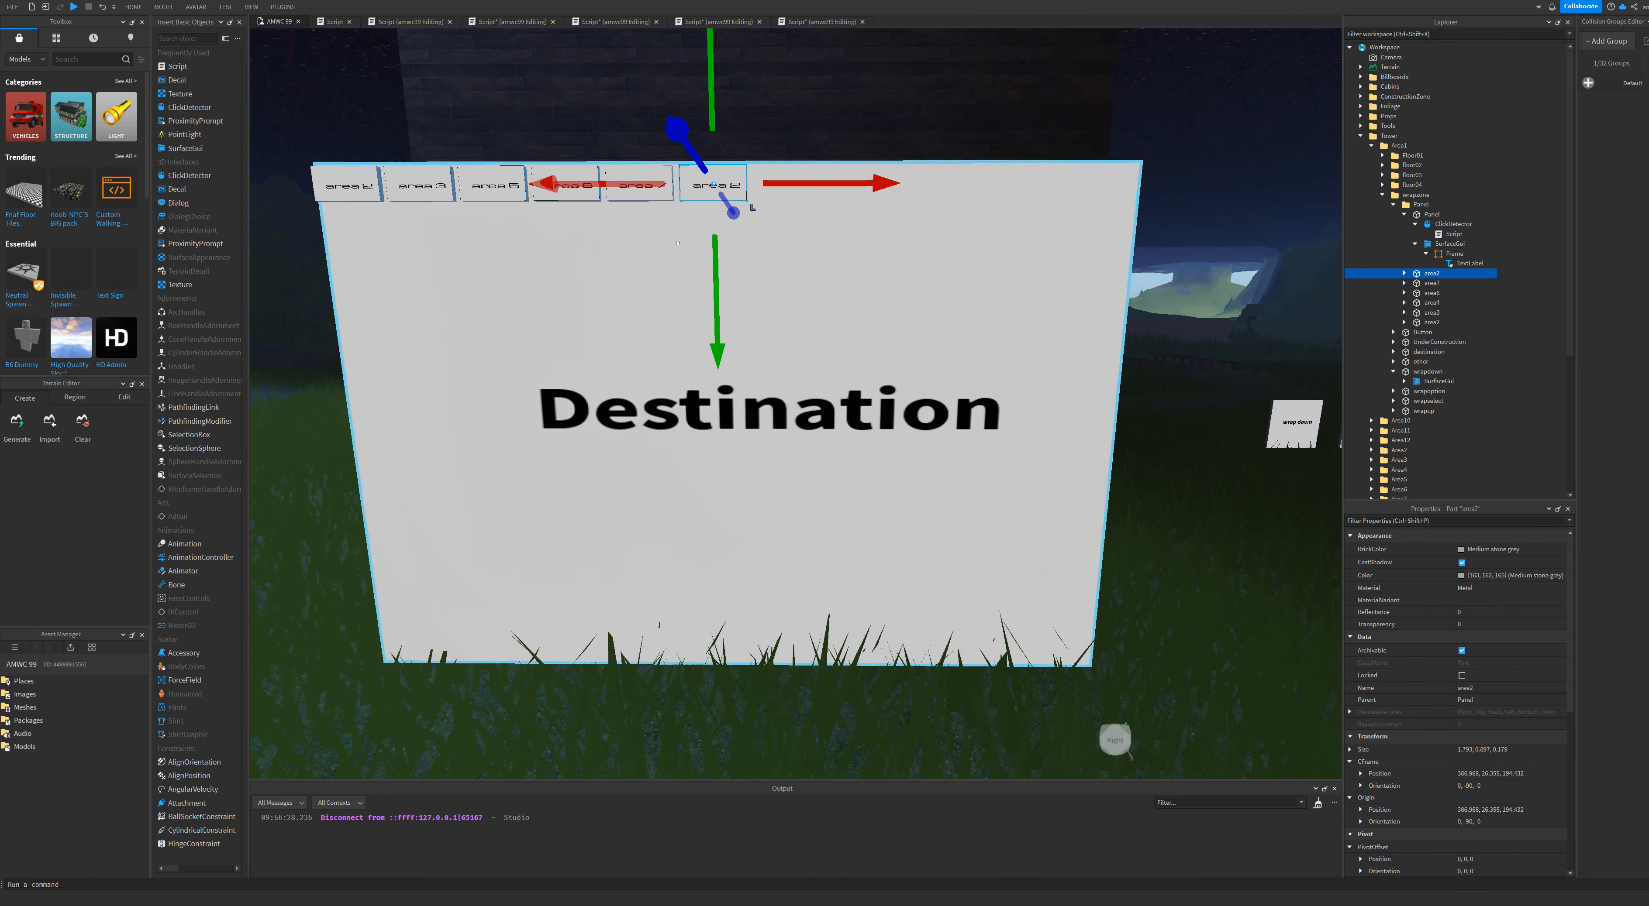
Rename the new area2 copy beside the area7 button as area8.
right_click(1440, 275)
click(1467, 354)
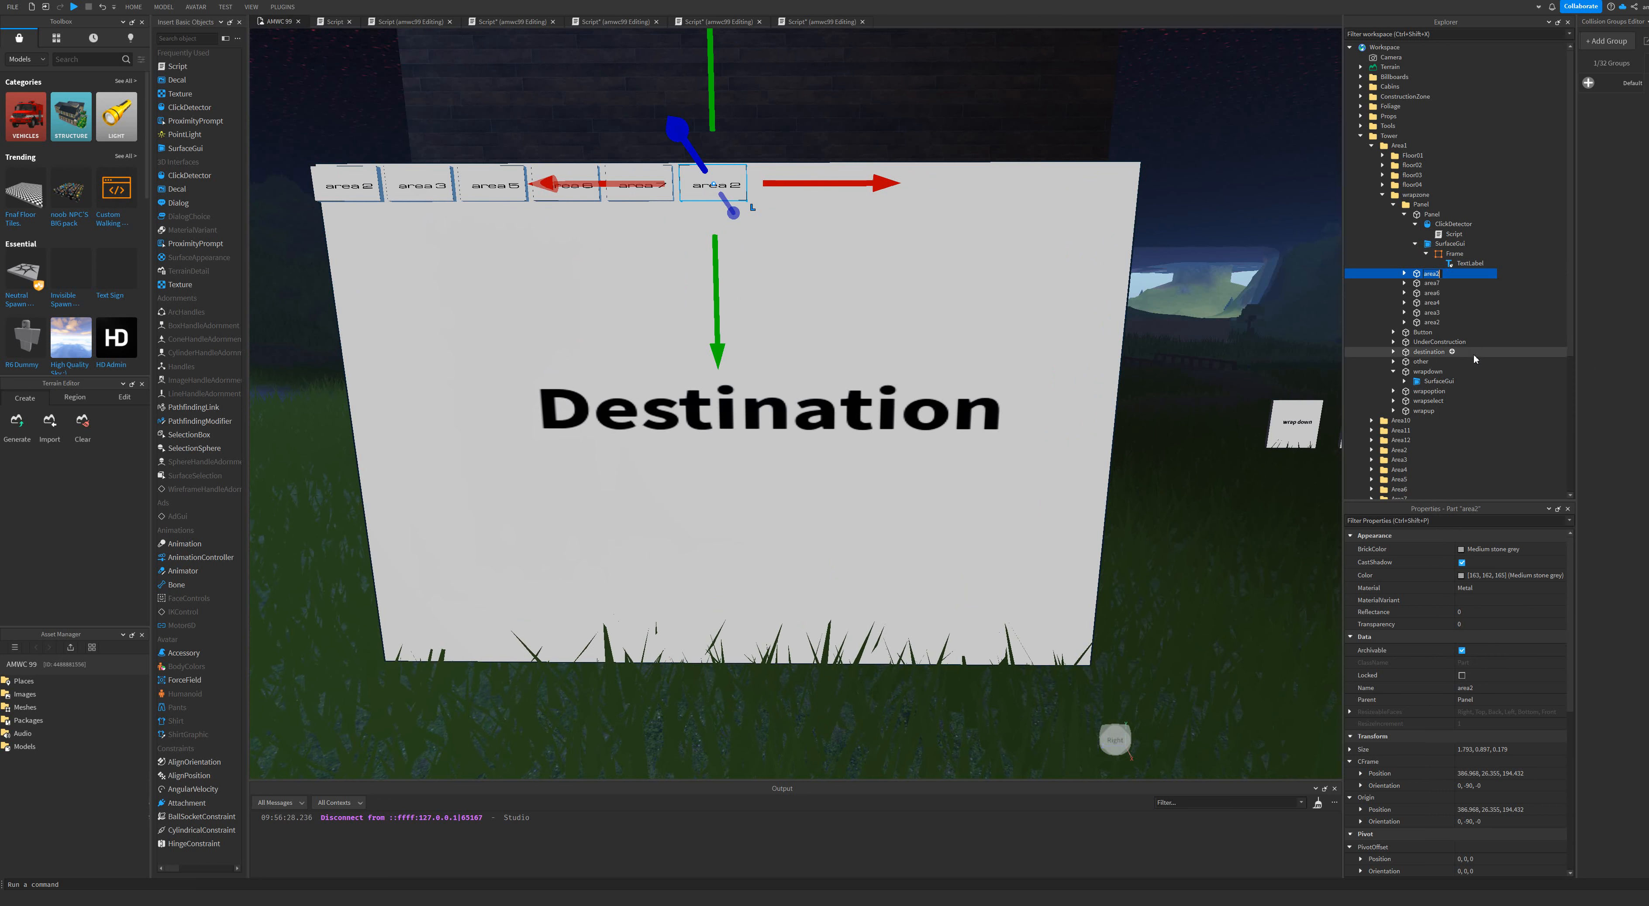
key(Right)
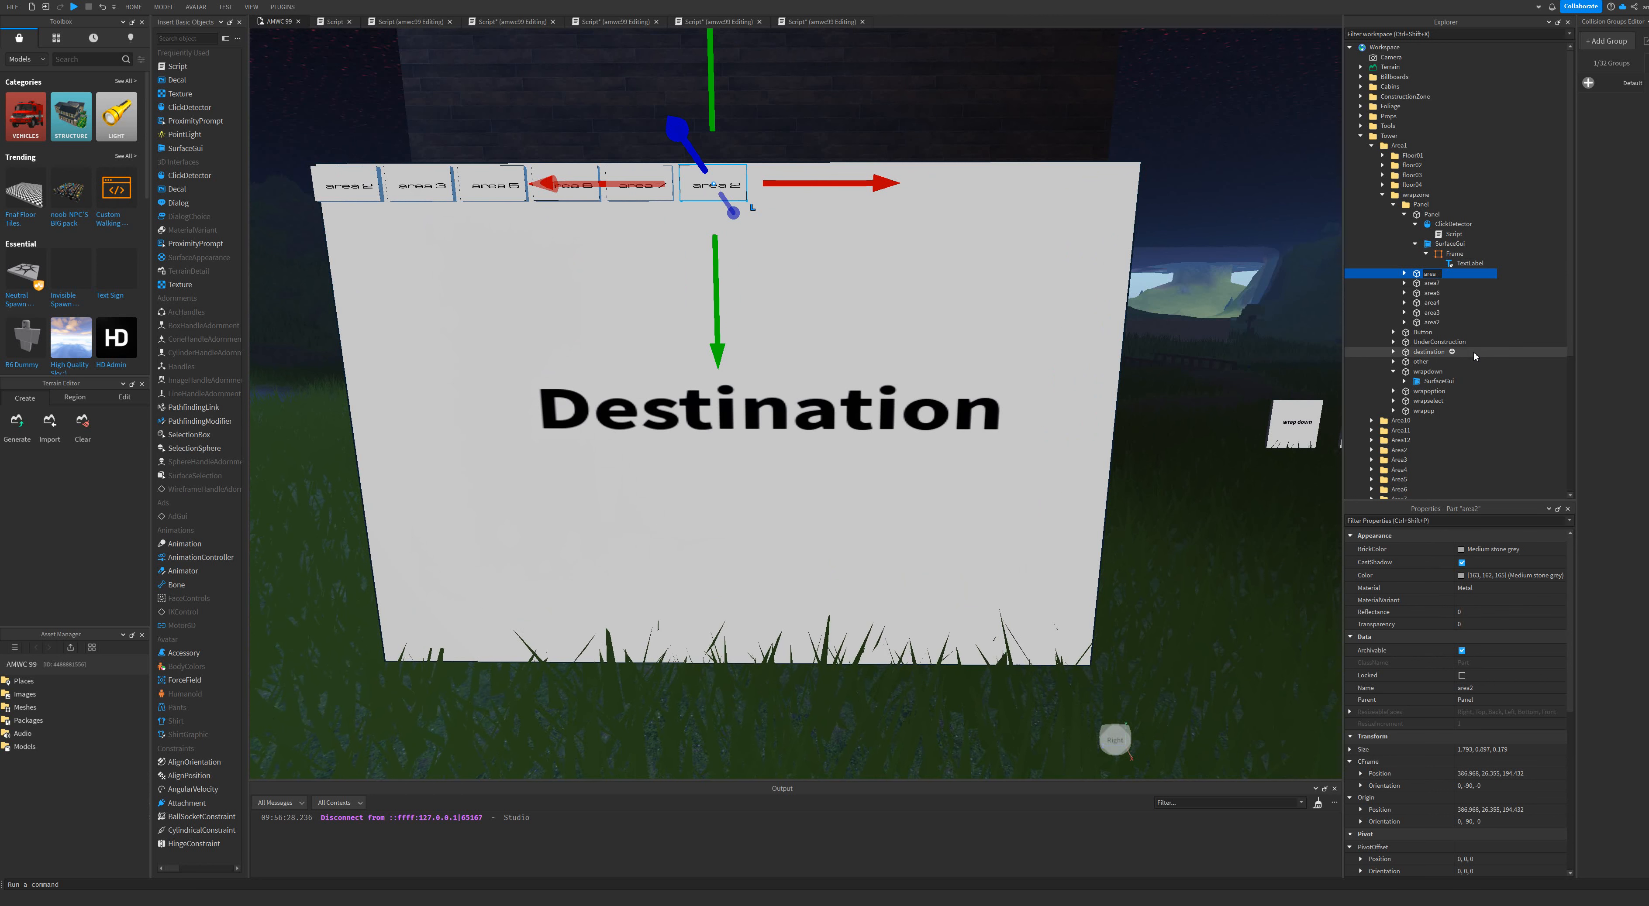
text(8)
key(Return)
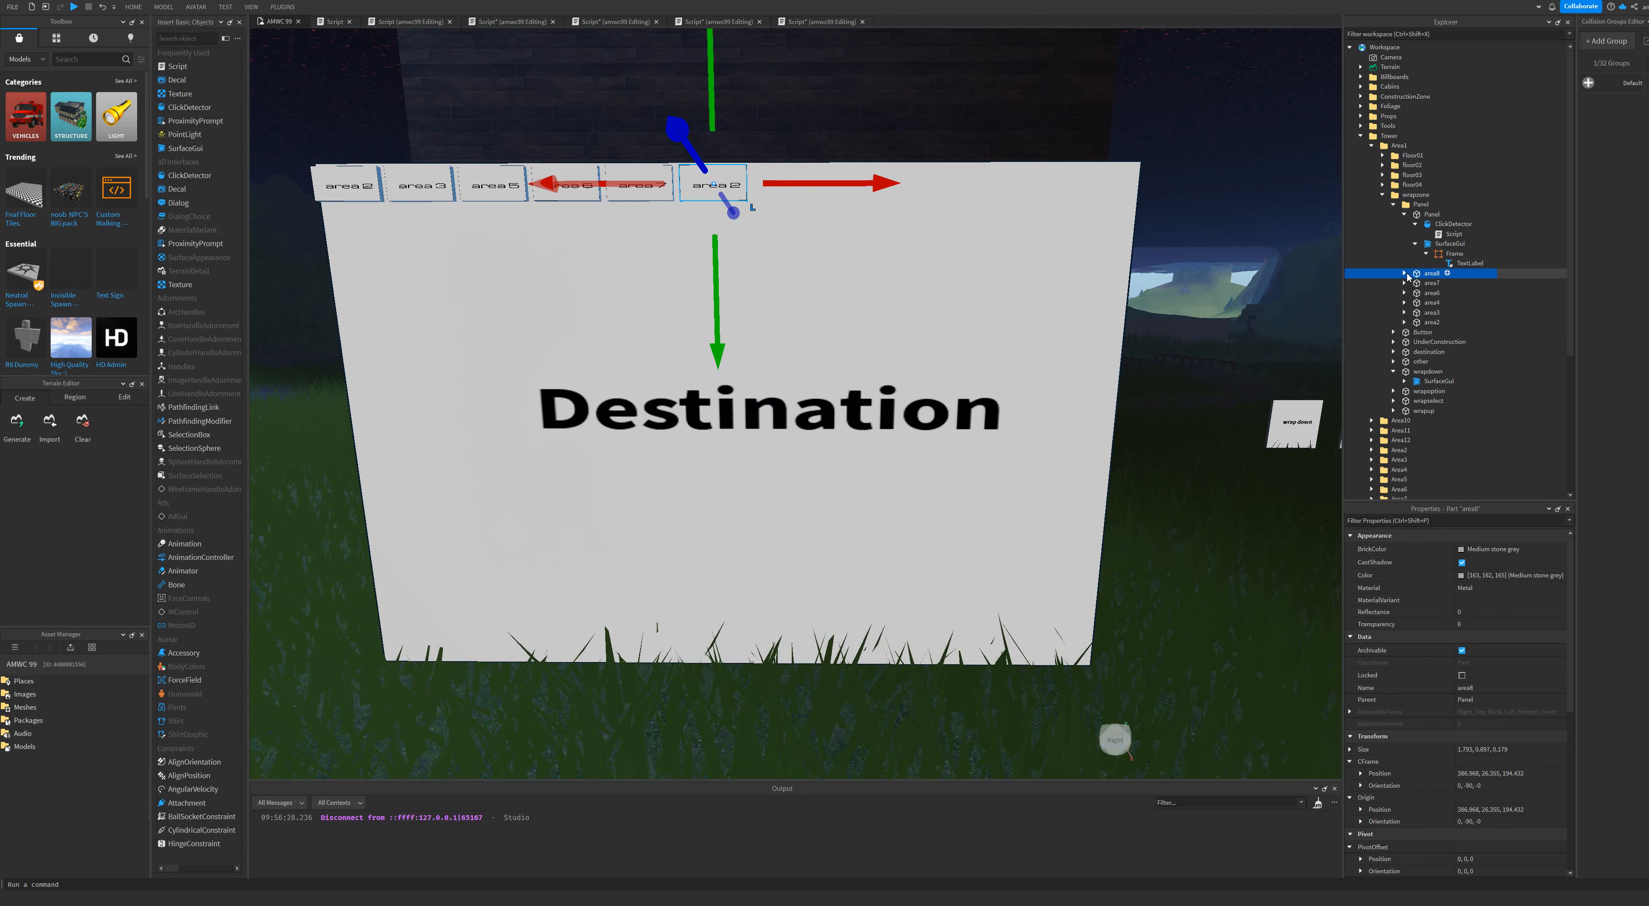
Set the text of the area8 button's TextLabel to "area 8".
key(Right)
click(1416, 293)
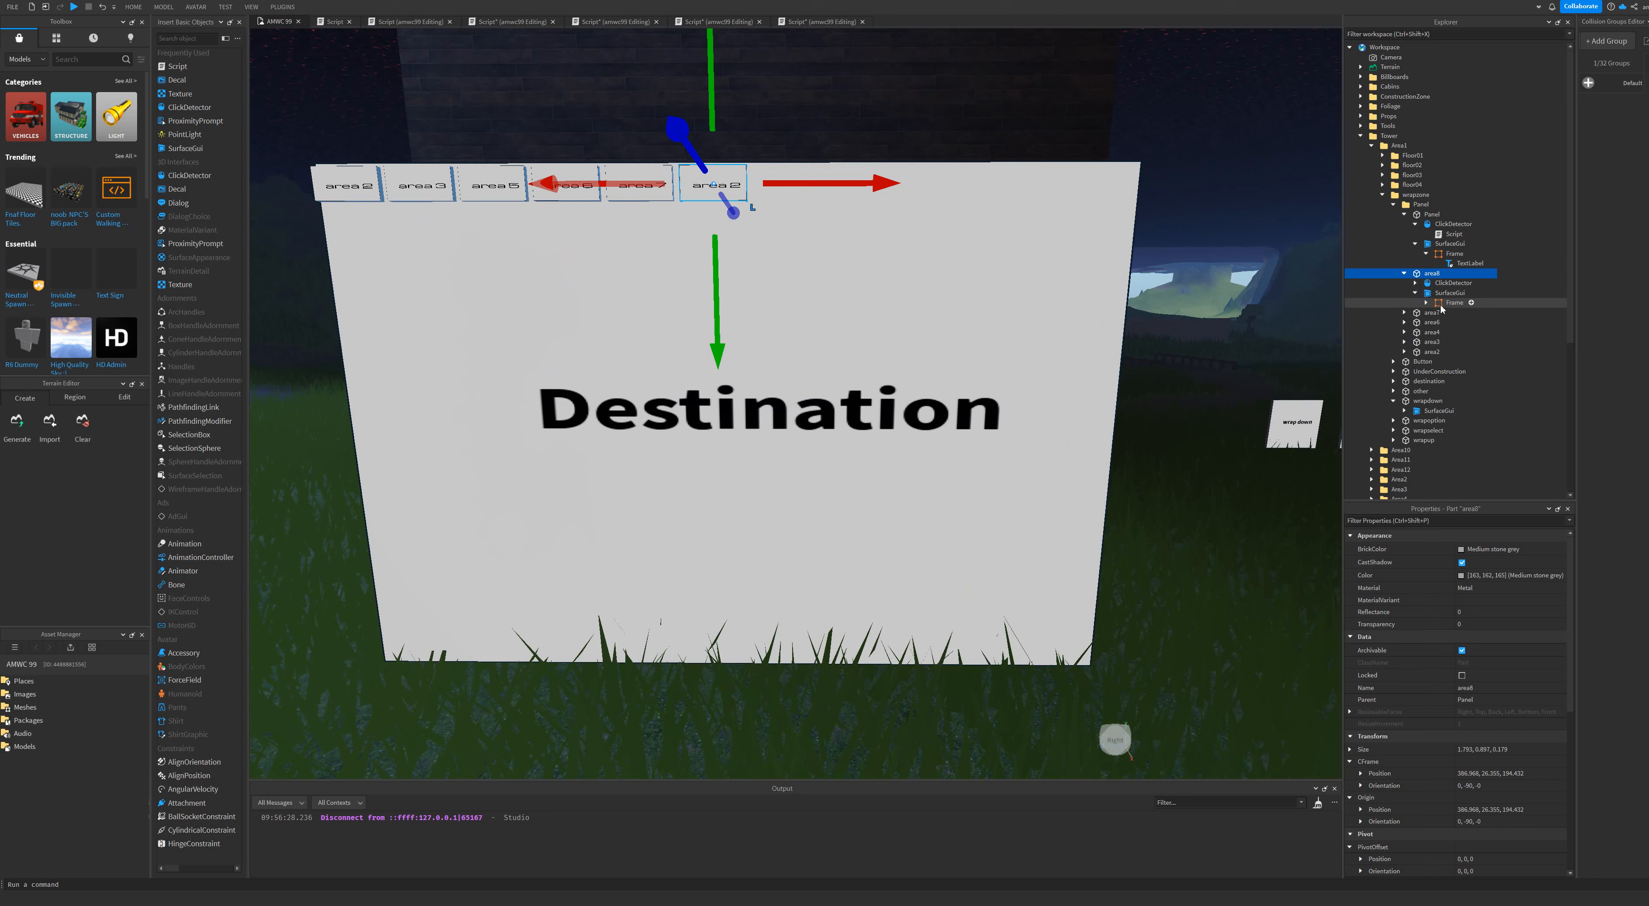
click(1425, 302)
click(1469, 313)
scroll(1480, 702, down, 10)
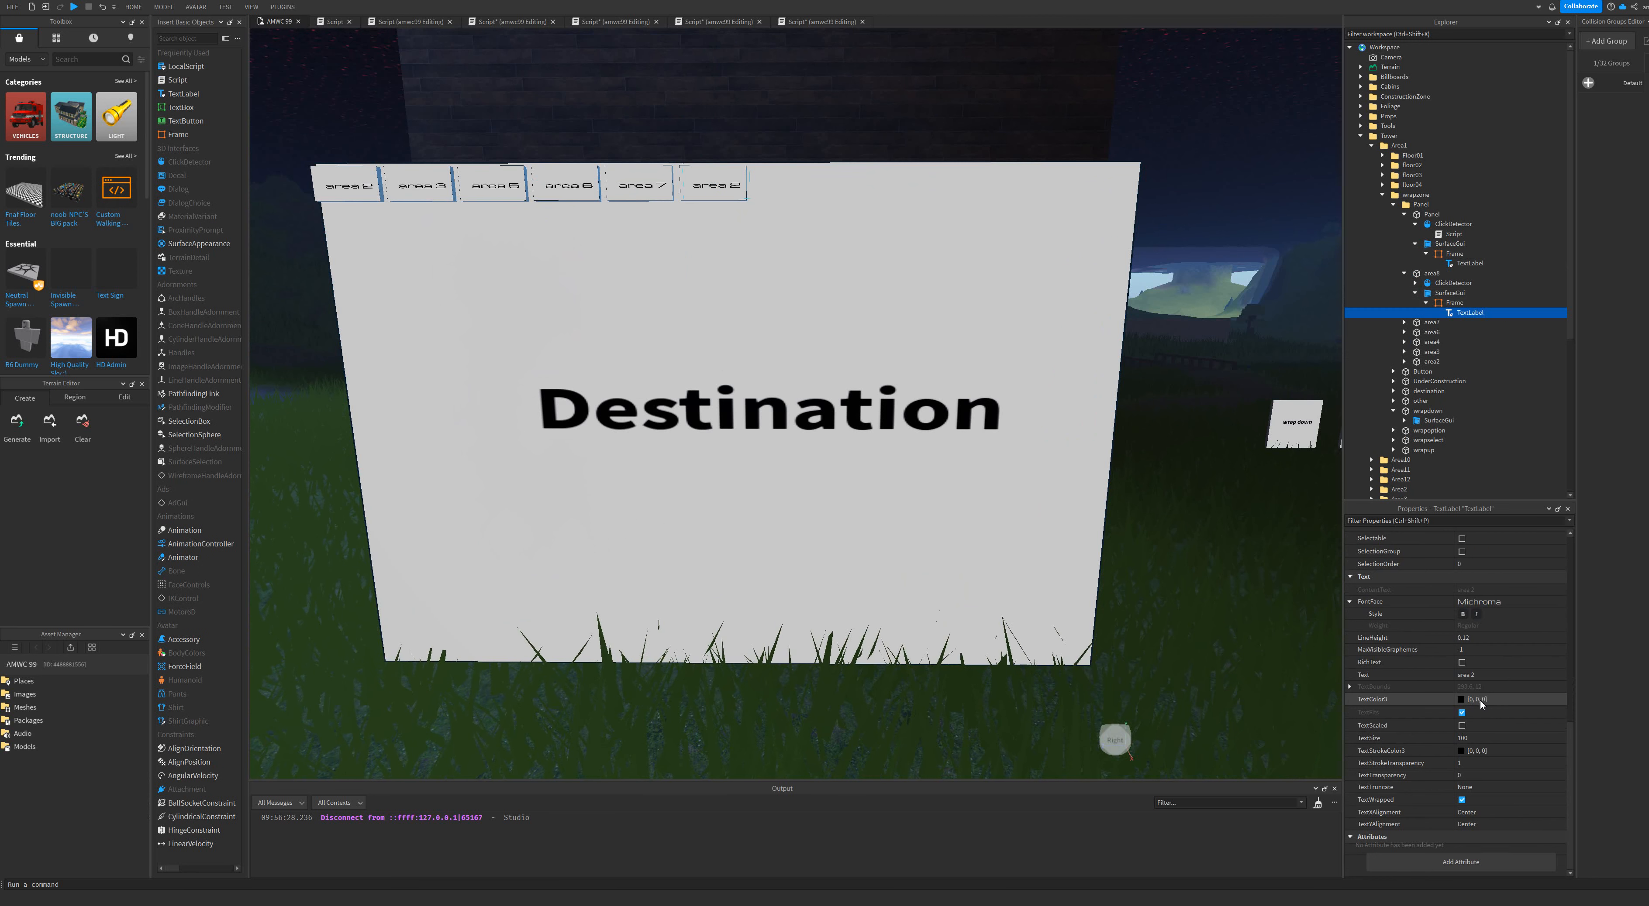
click(1484, 675)
key(BackSpace)
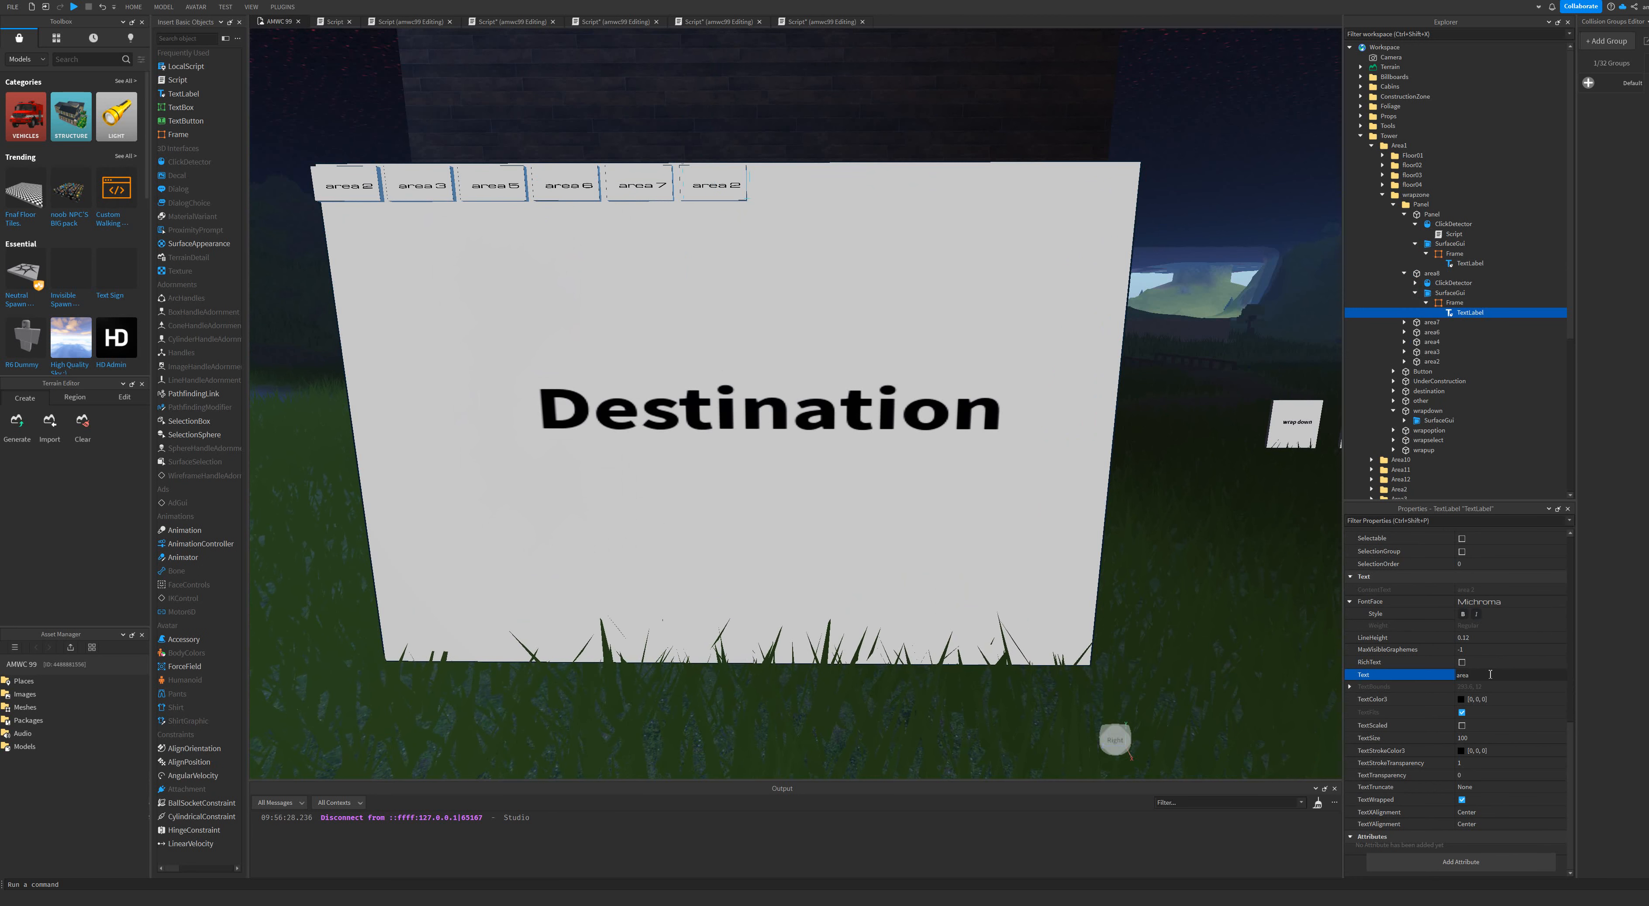
Change the destination path in the area8 button's click script to Area8 and return to the 3D view.
double_click(1450, 283)
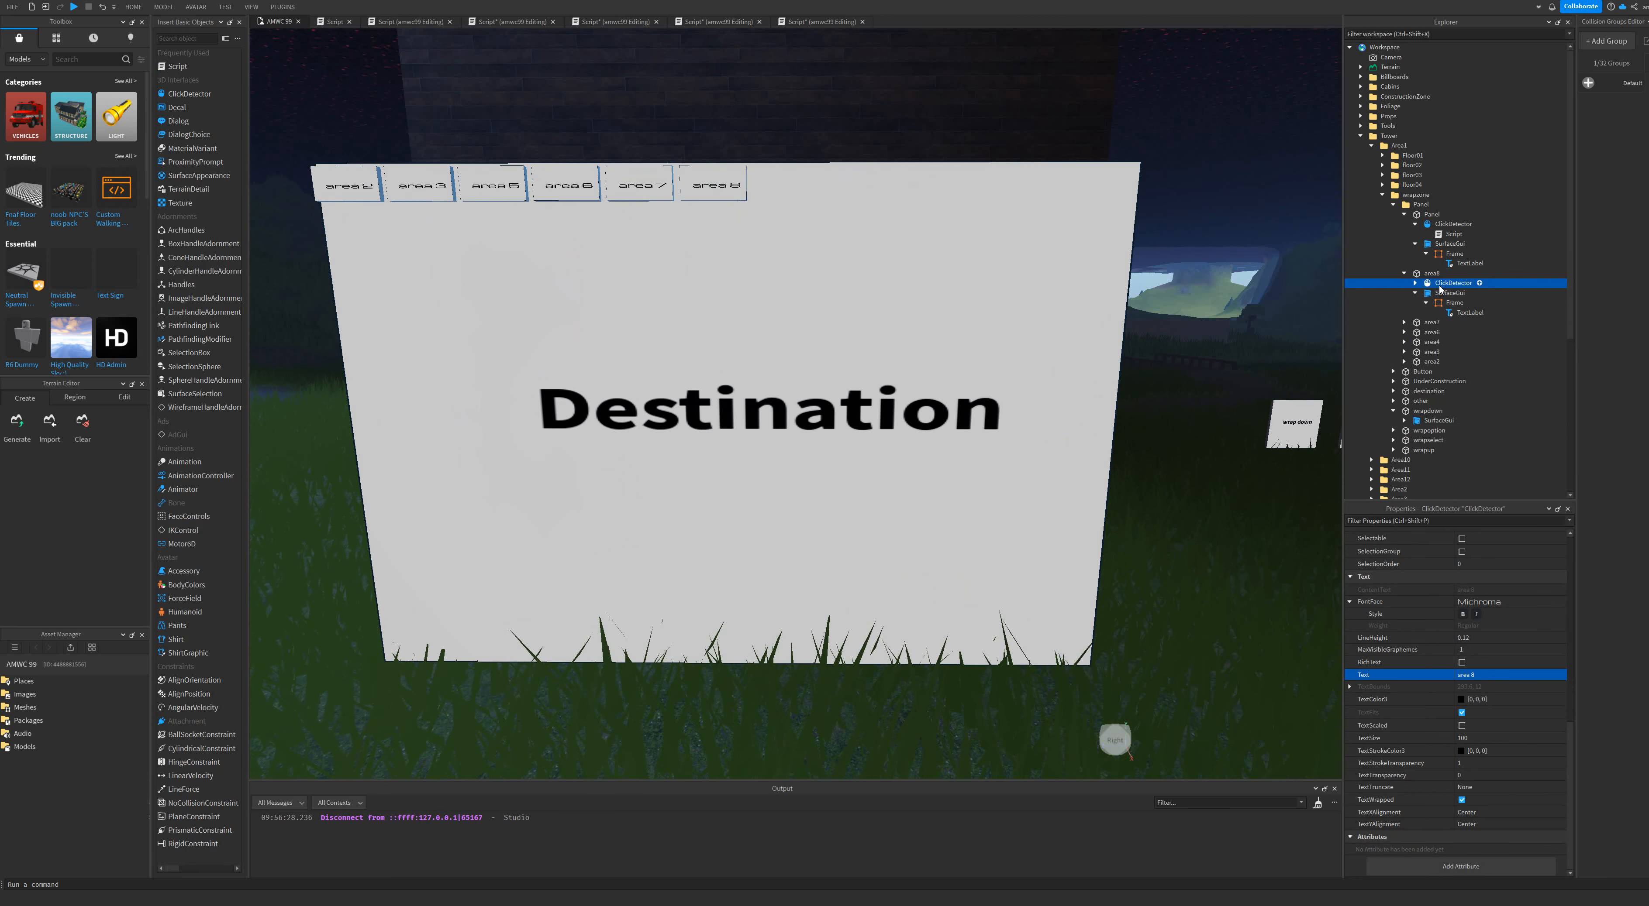
double_click(1453, 293)
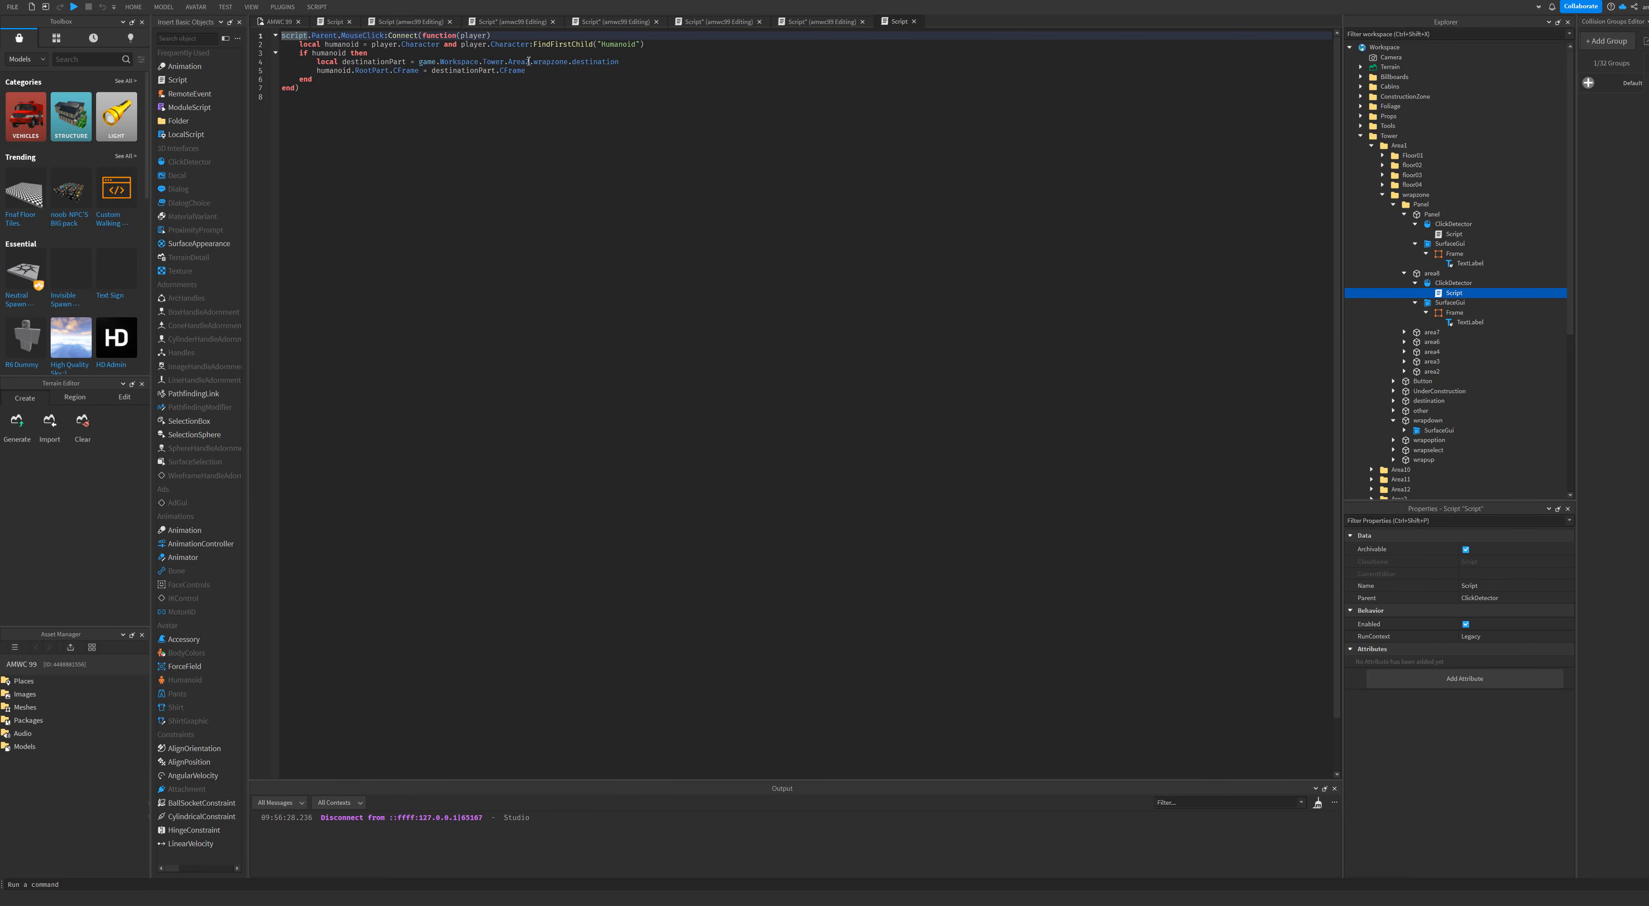
double_click(528, 62)
text(Area)
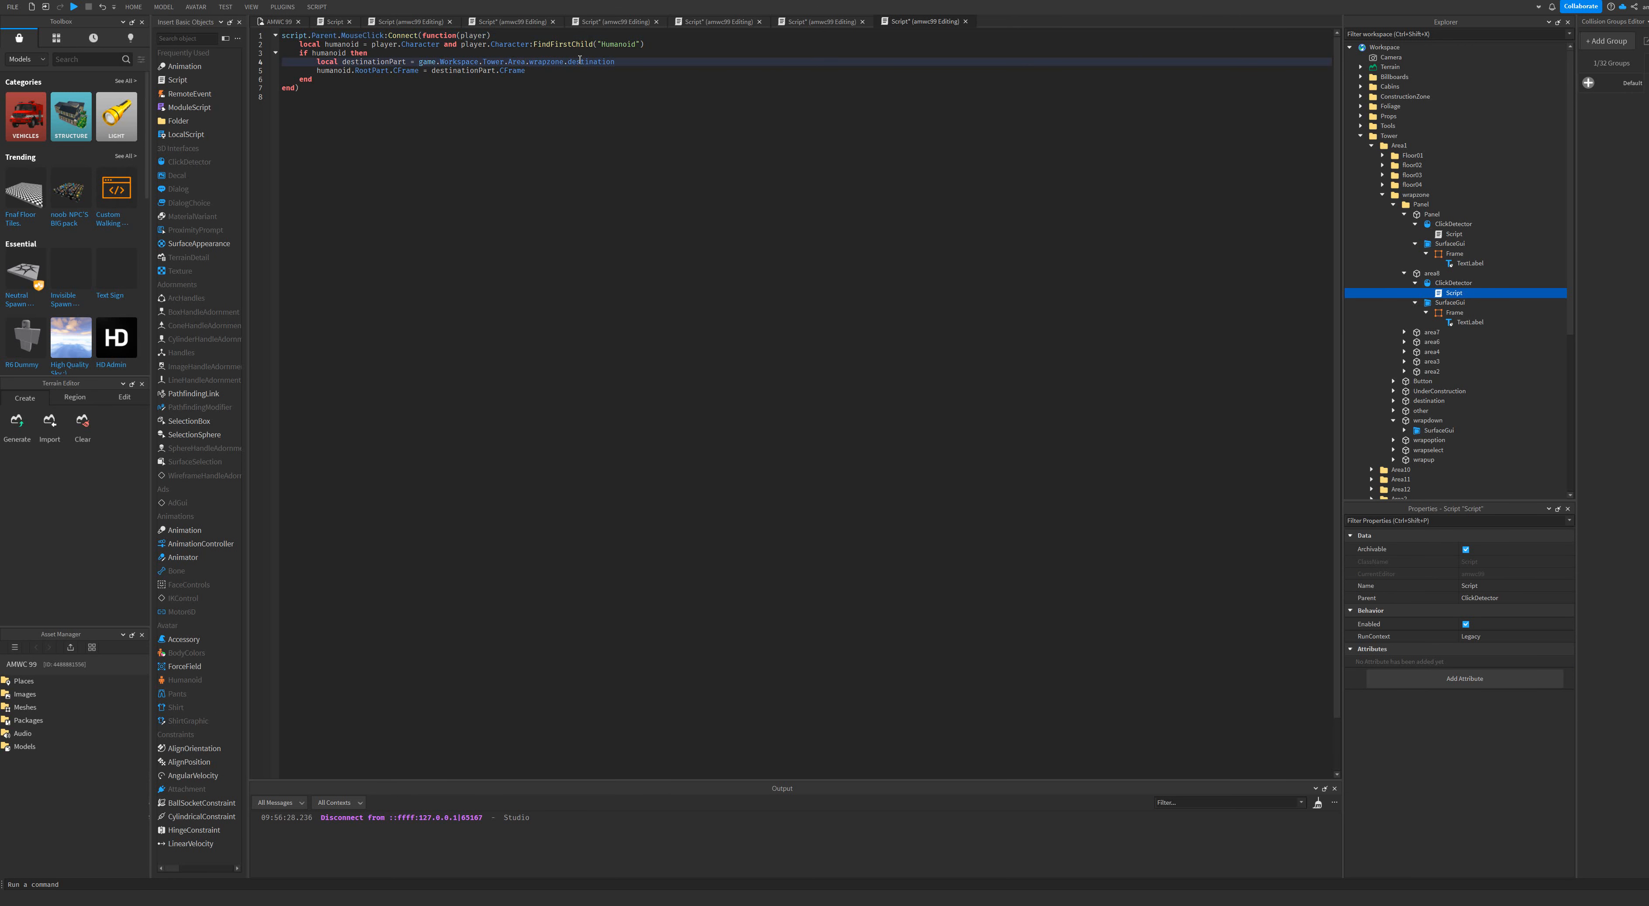
text(8)
click(518, 206)
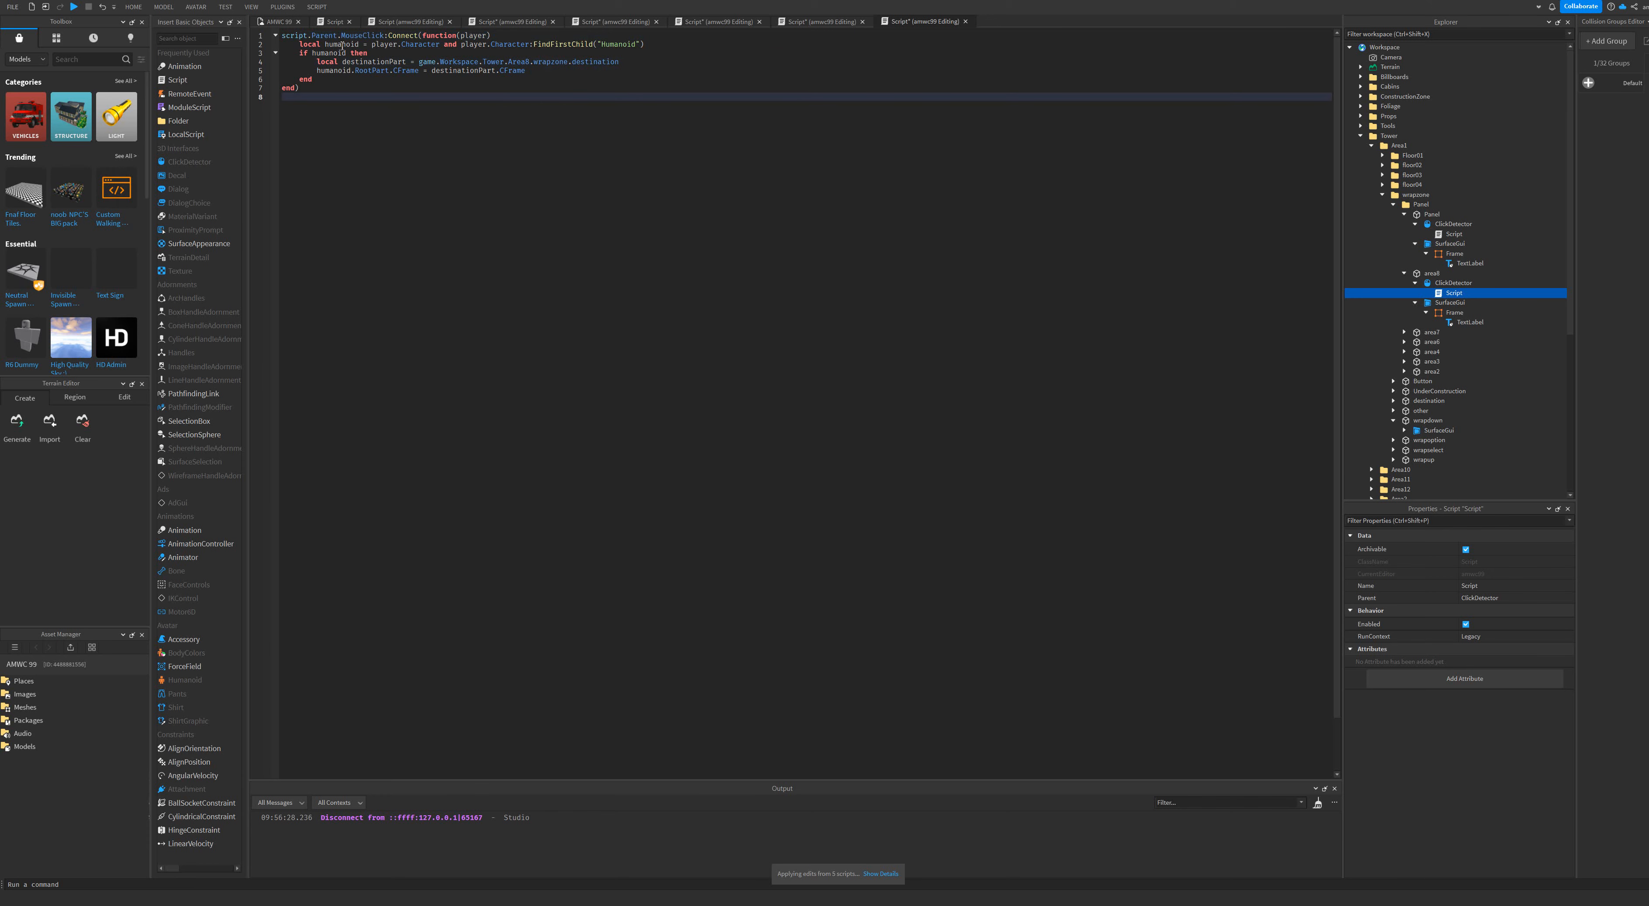
click(277, 24)
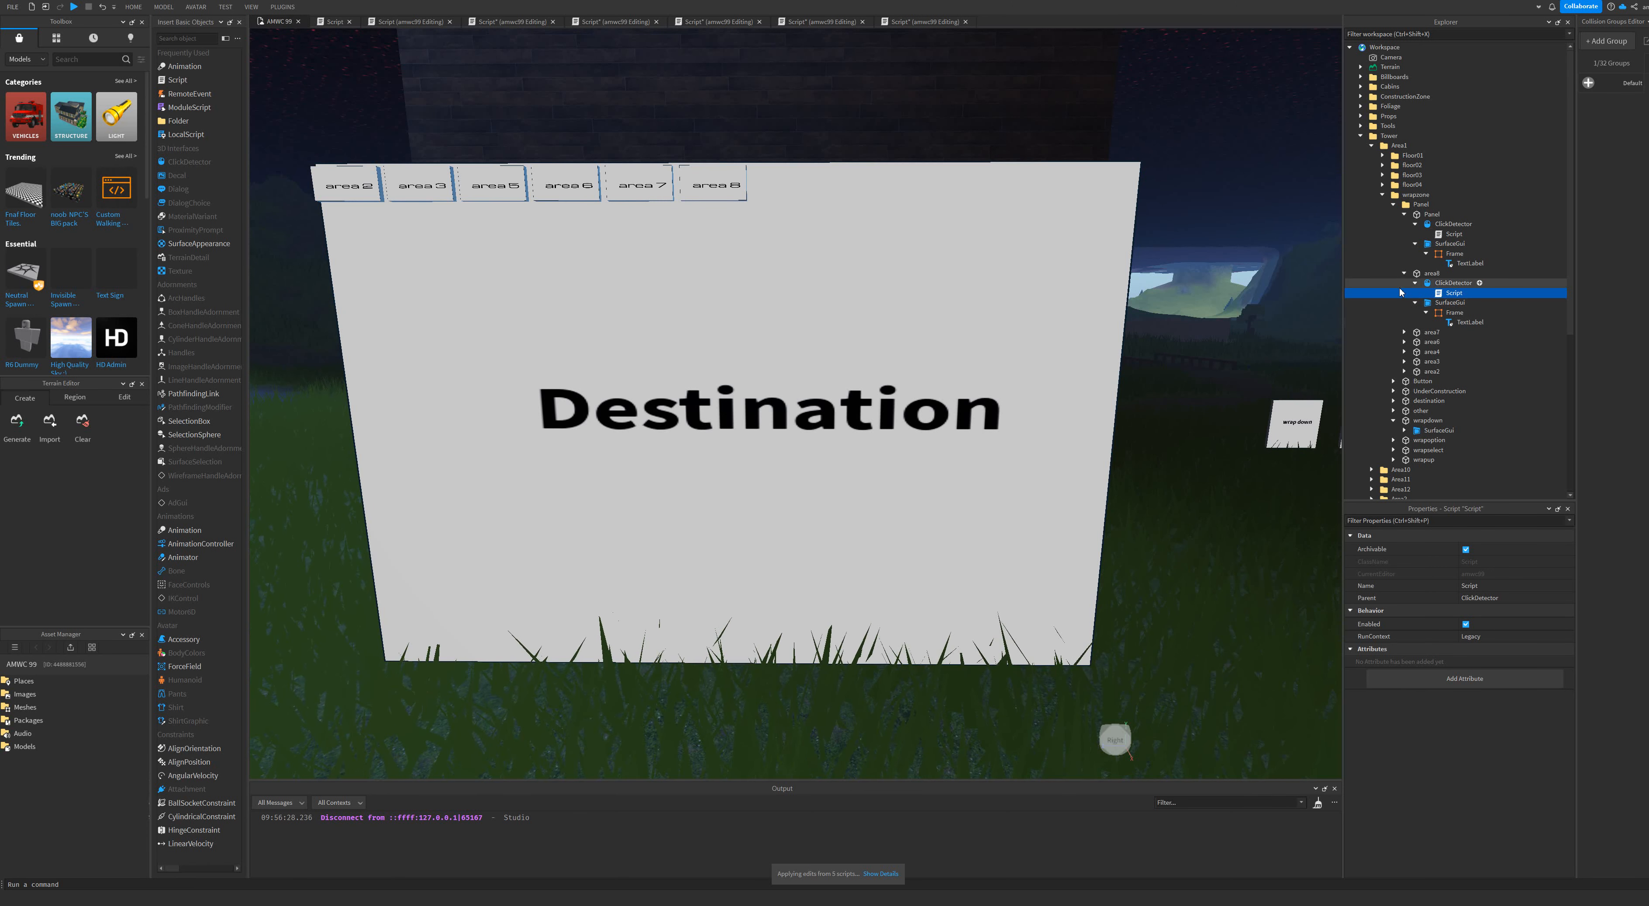
Duplicate the area2 button again and slide the copy along the board's top row, beside the area8 button.
click(1404, 273)
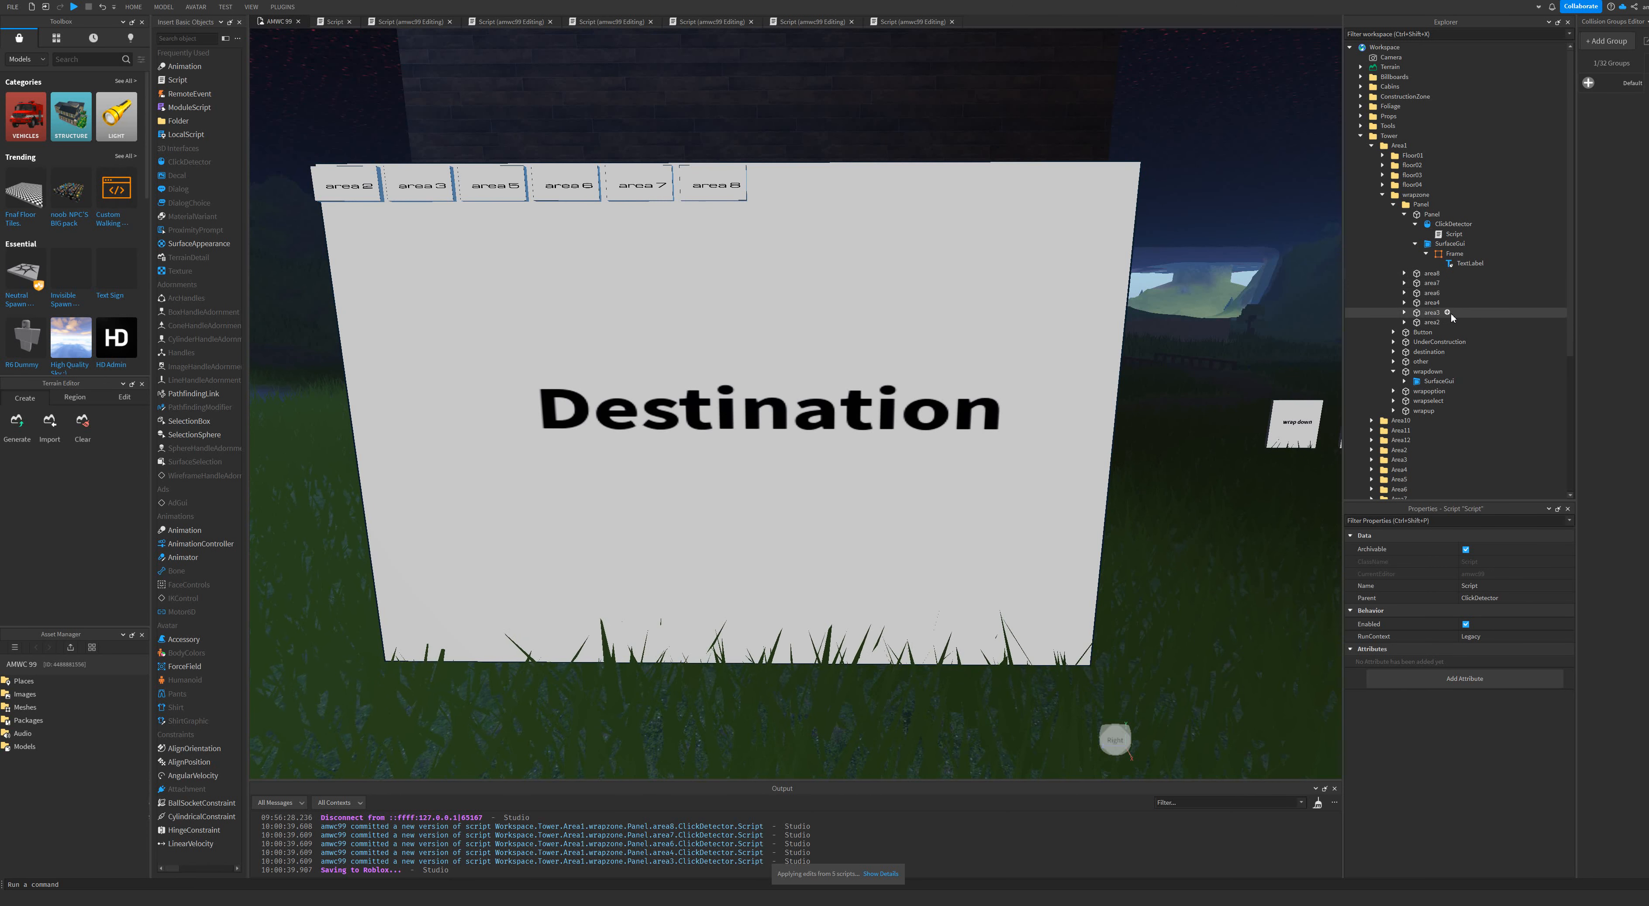
click(1427, 322)
right_click(1429, 322)
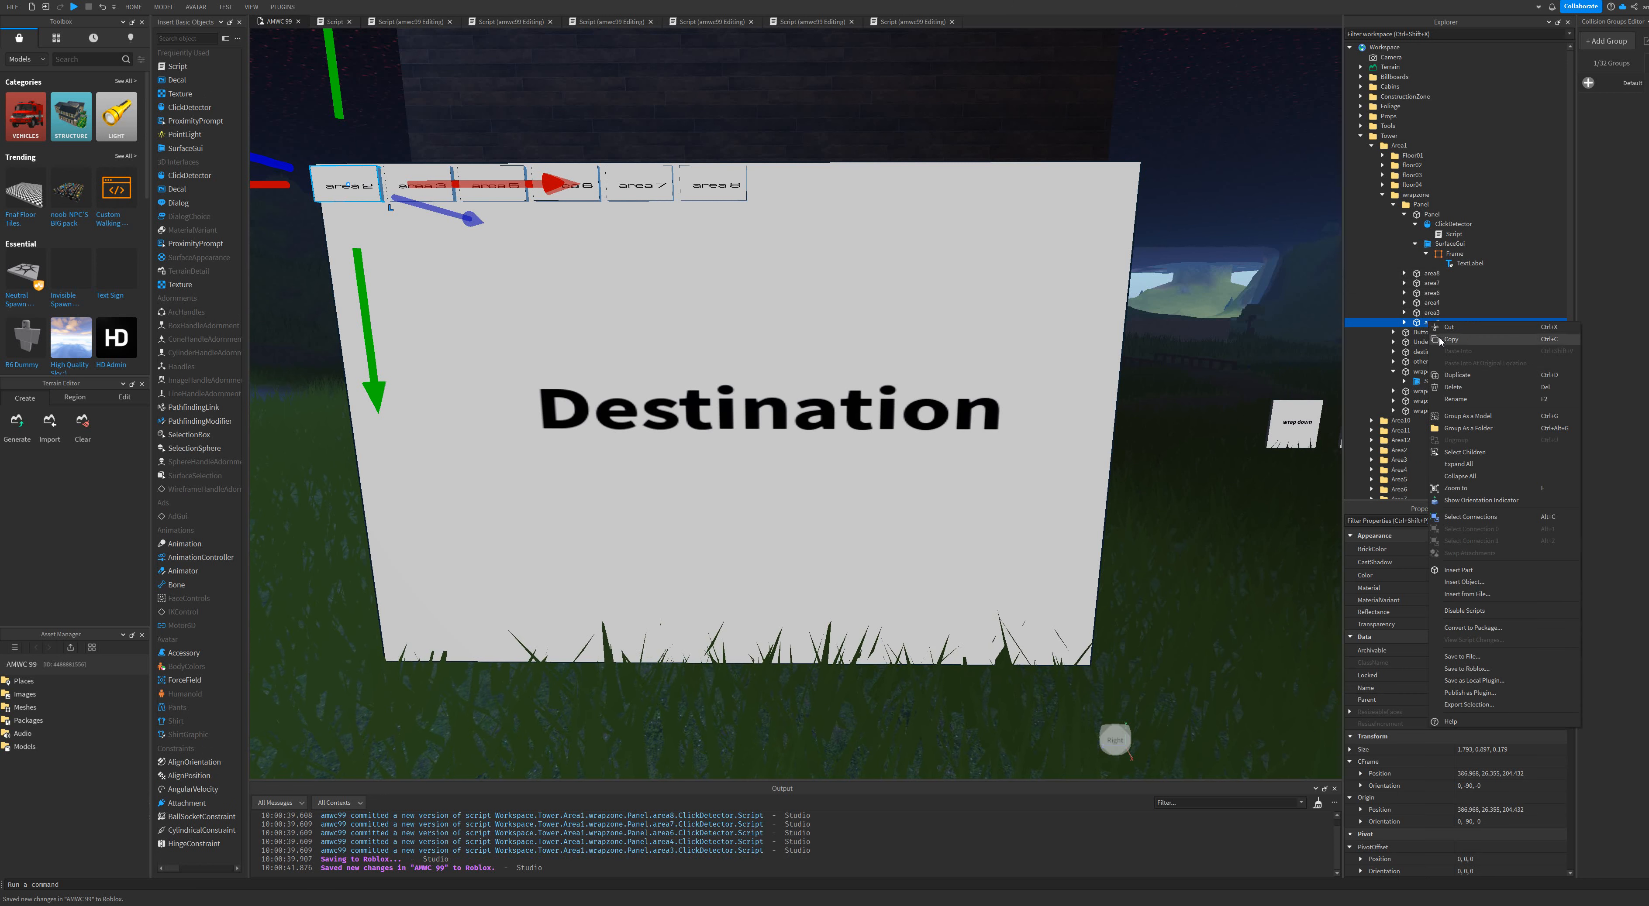
click(1451, 376)
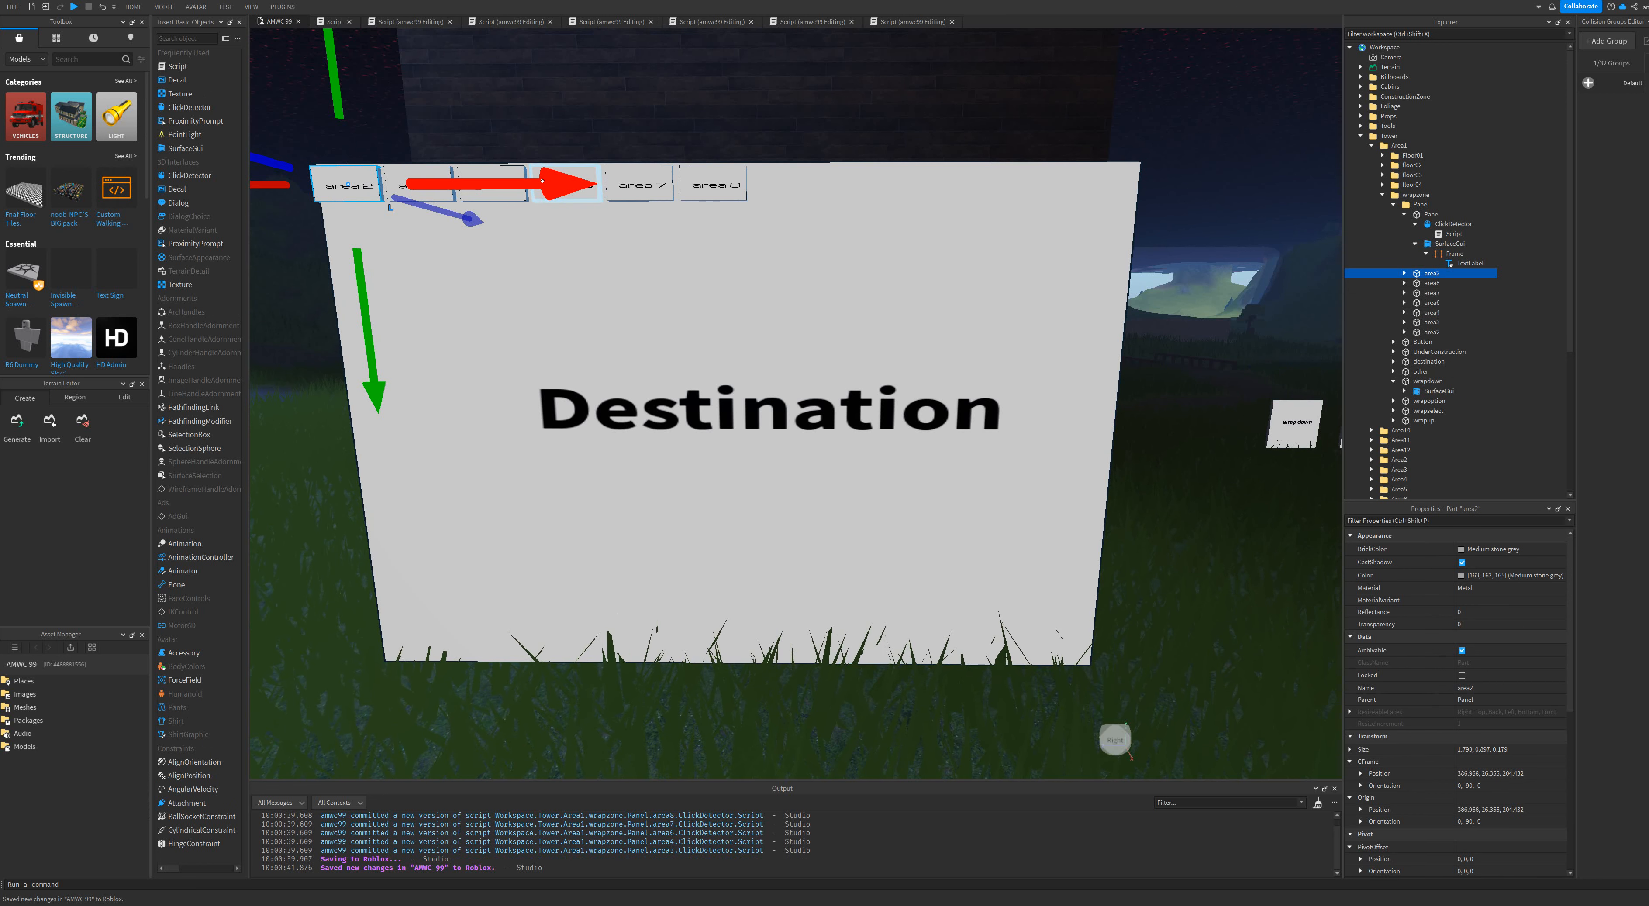
drag(542, 181, 554, 194)
key(d)
key(d)
key(d)
key(d)
key(a)
key(d)
key(a)
key(d)
key(a)
key(d)
key(a)
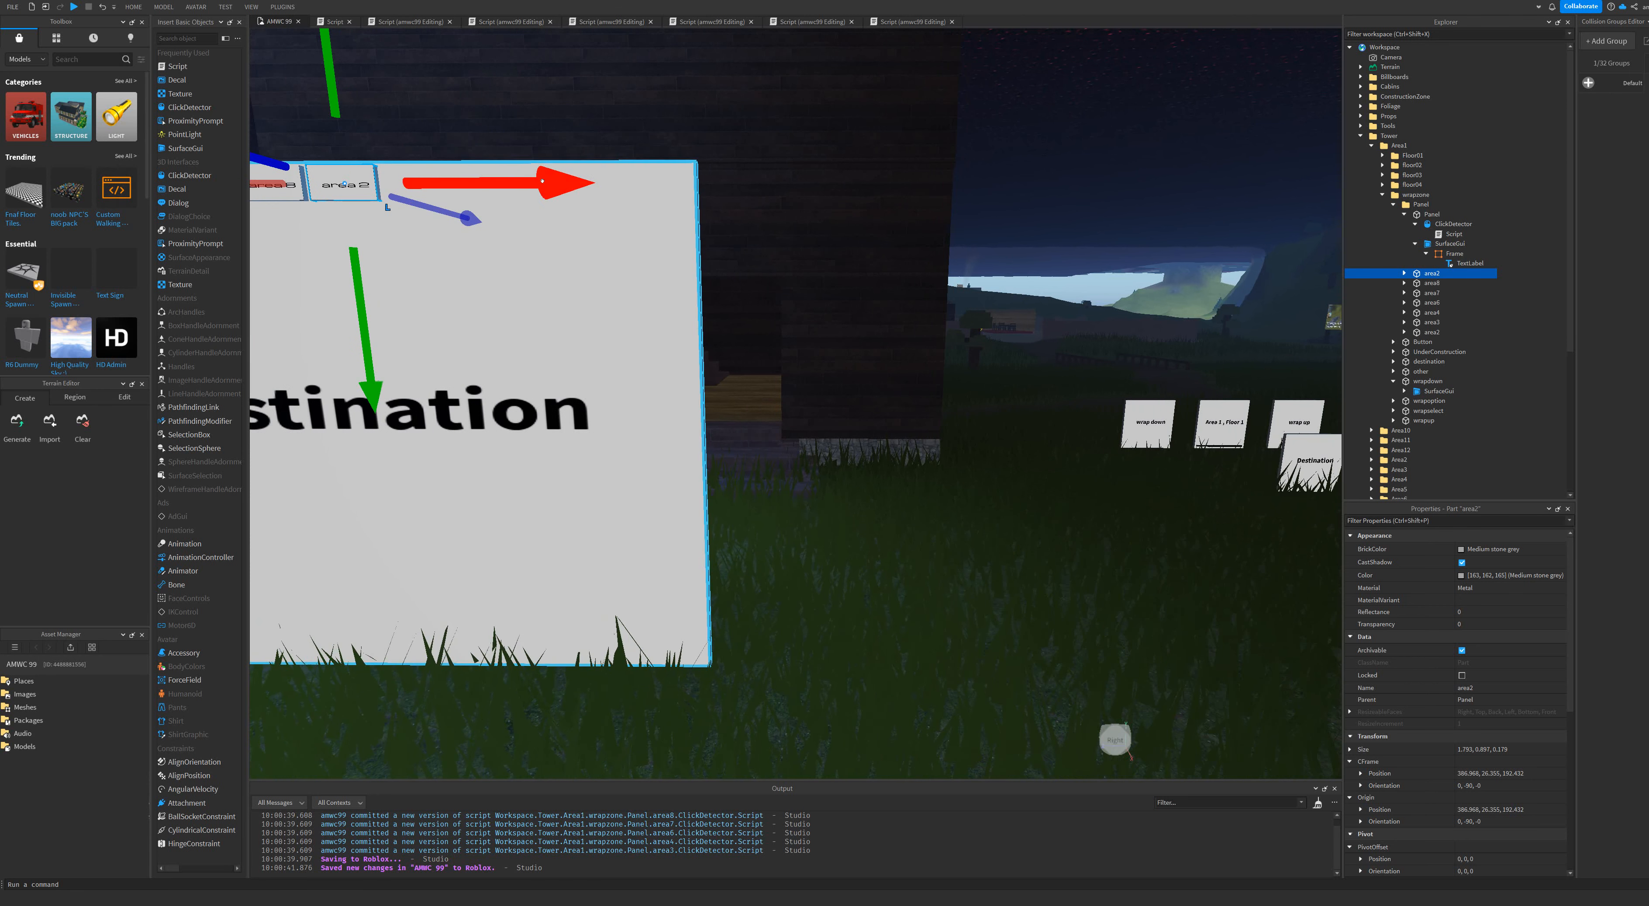
click(535, 303)
key(a)
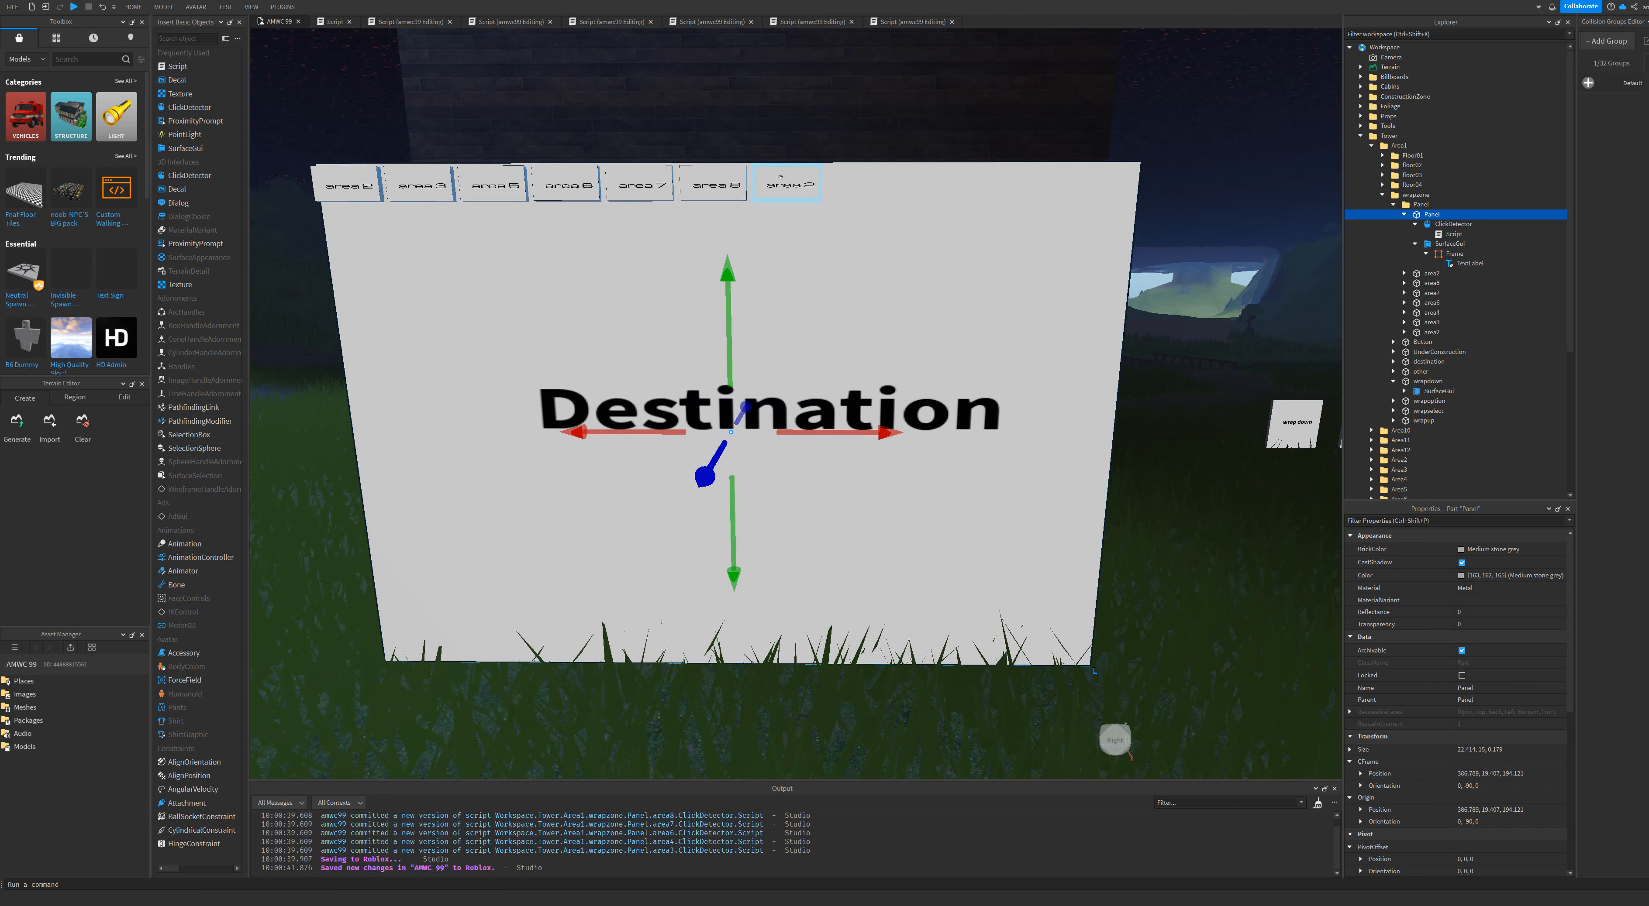
Select the new button copy beside area8 and rename it as area9.
click(787, 185)
right_click(1431, 273)
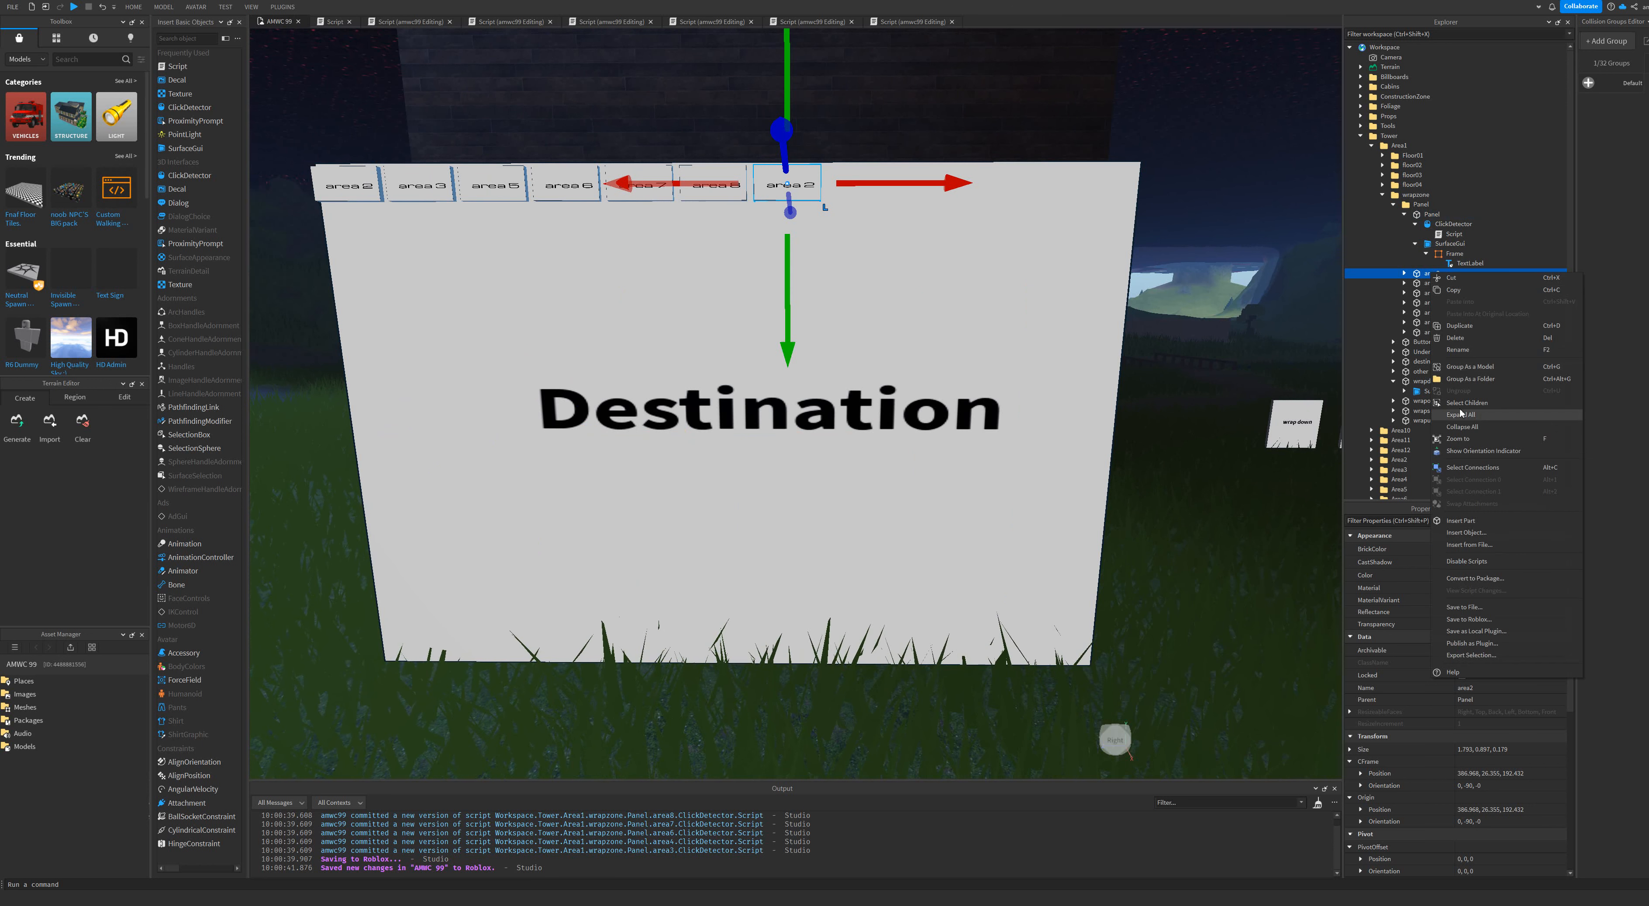
click(1461, 350)
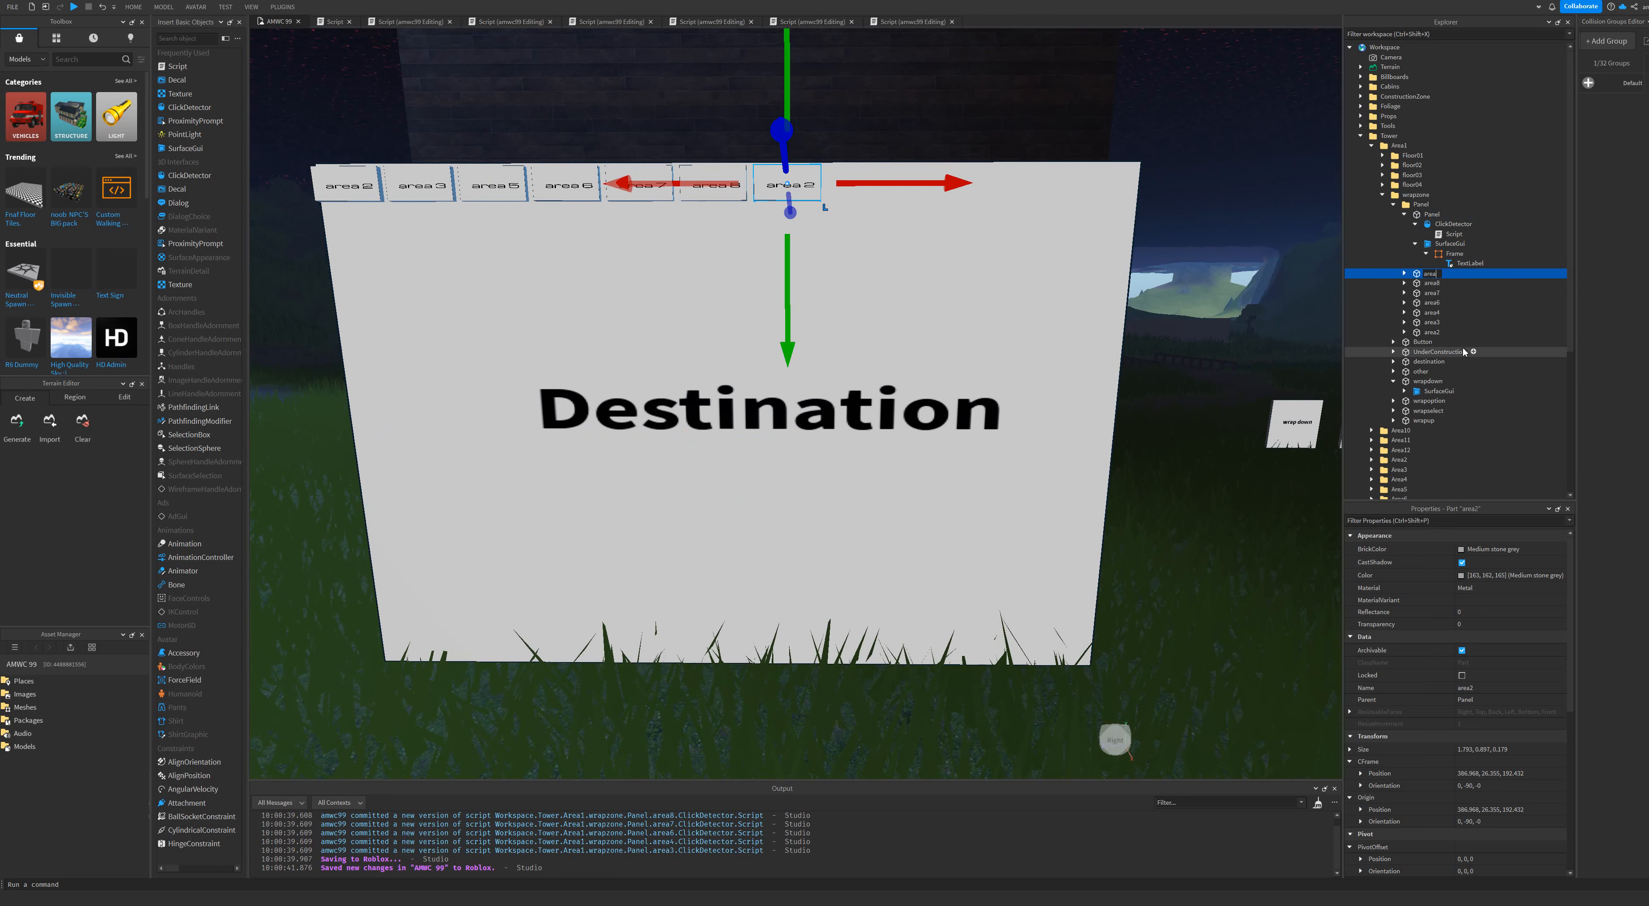
Set the text of the area9 button's TextLabel to "area 9".
click(1405, 274)
click(1415, 294)
click(1435, 304)
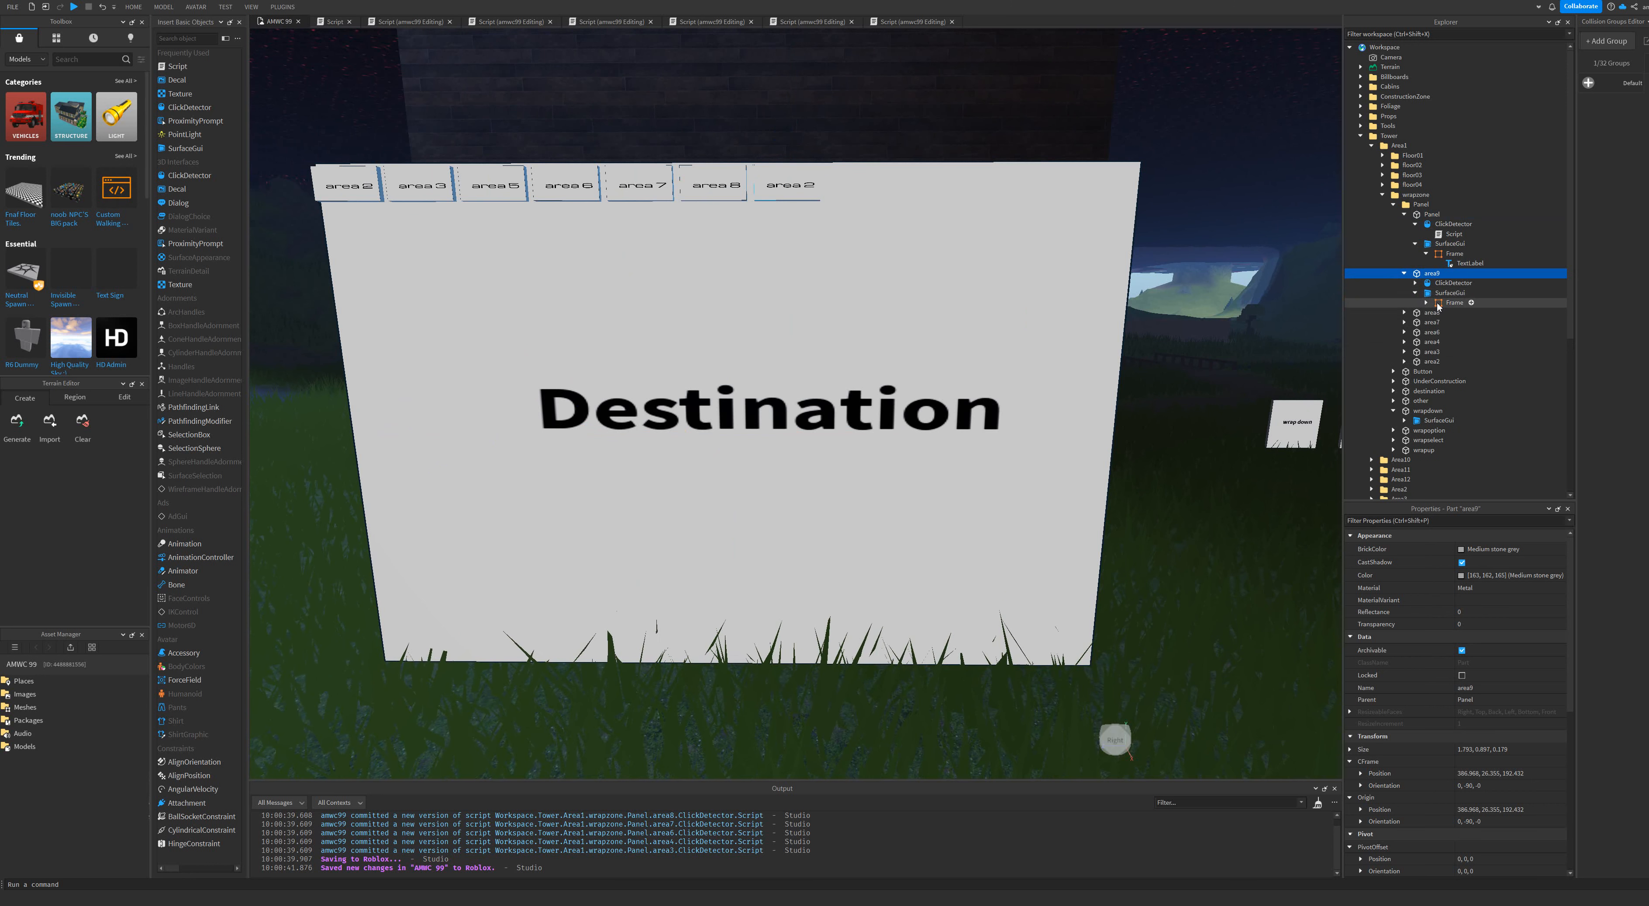
click(1426, 302)
click(1450, 313)
scroll(1446, 660, down, 7)
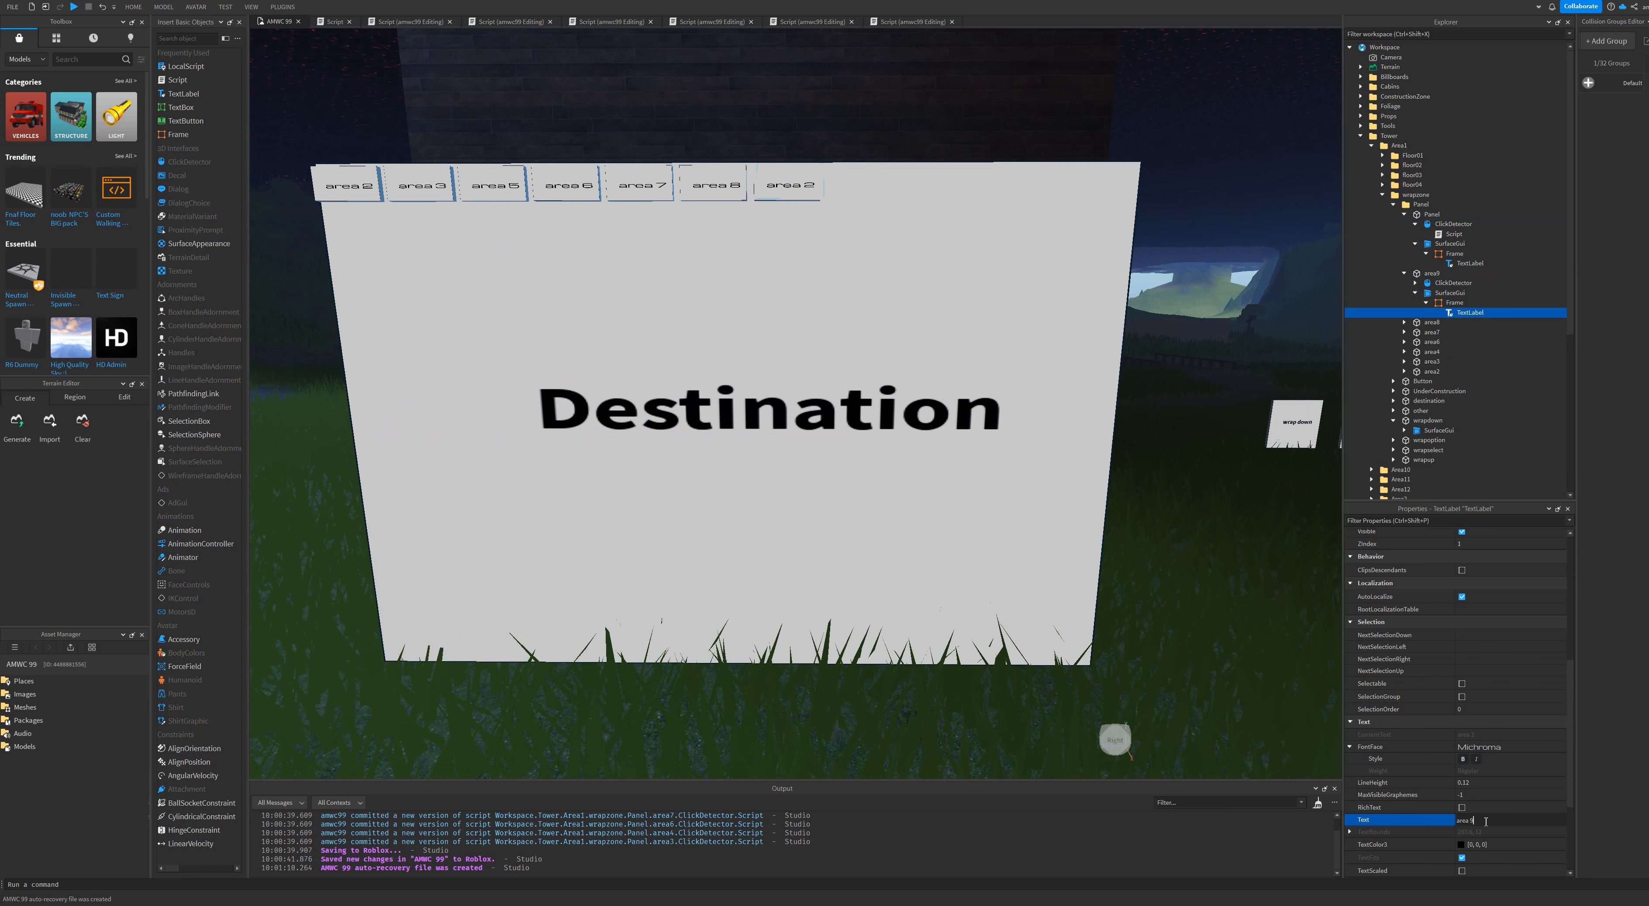
Change the destination path in the area9 button's click script to Area9 and return to the 3D view.
click(1452, 283)
click(1415, 283)
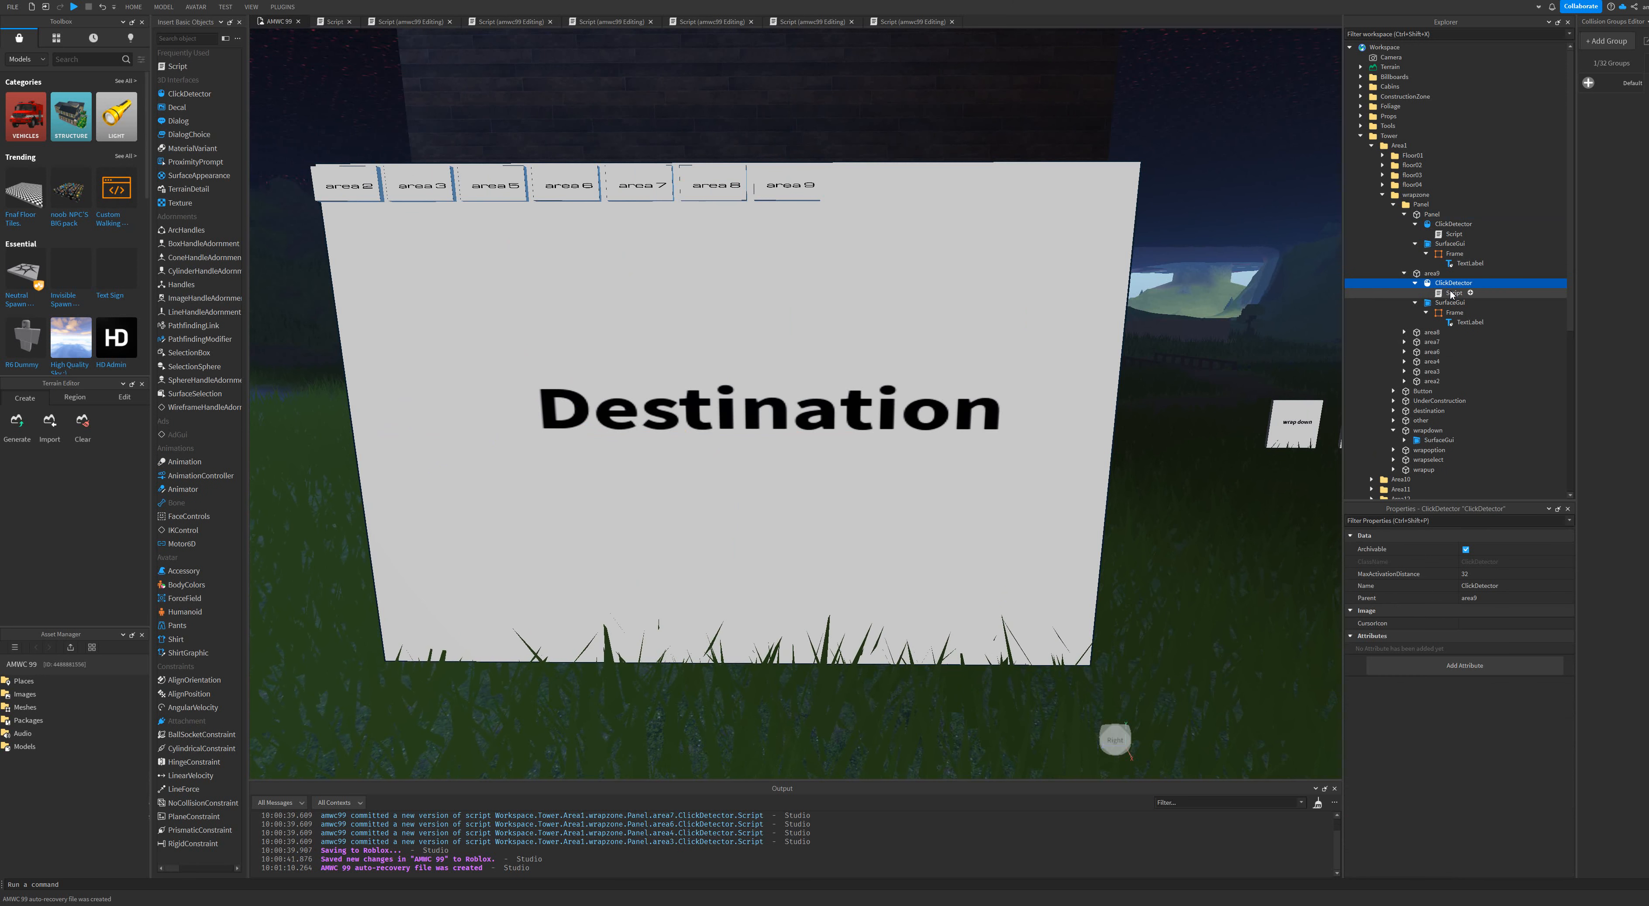
click(1451, 293)
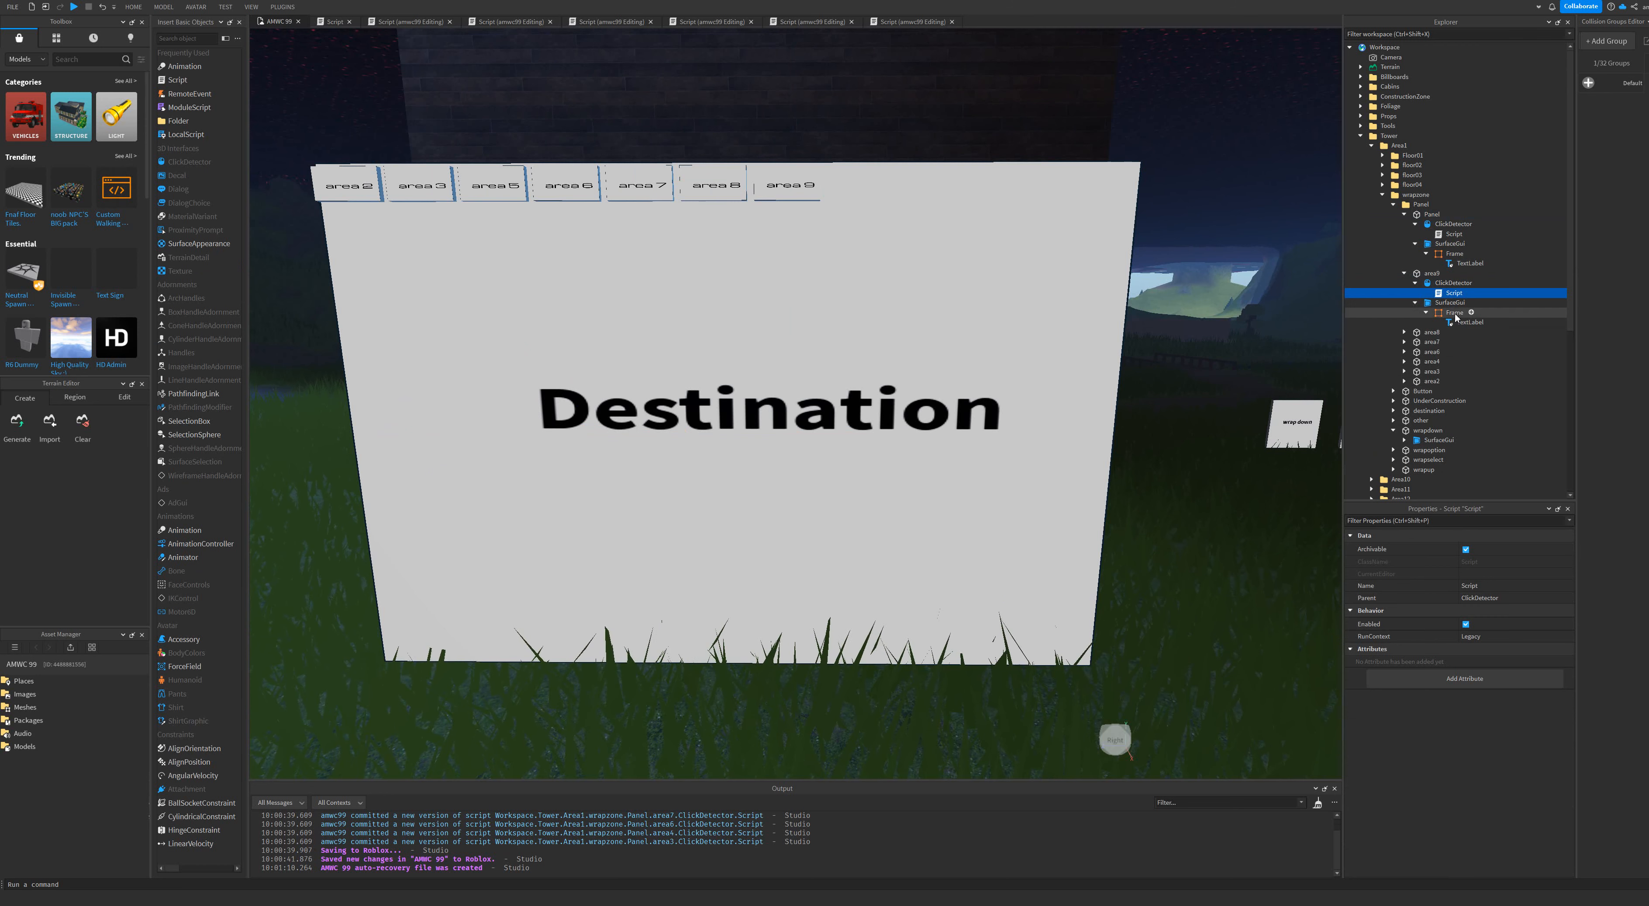
double_click(1454, 293)
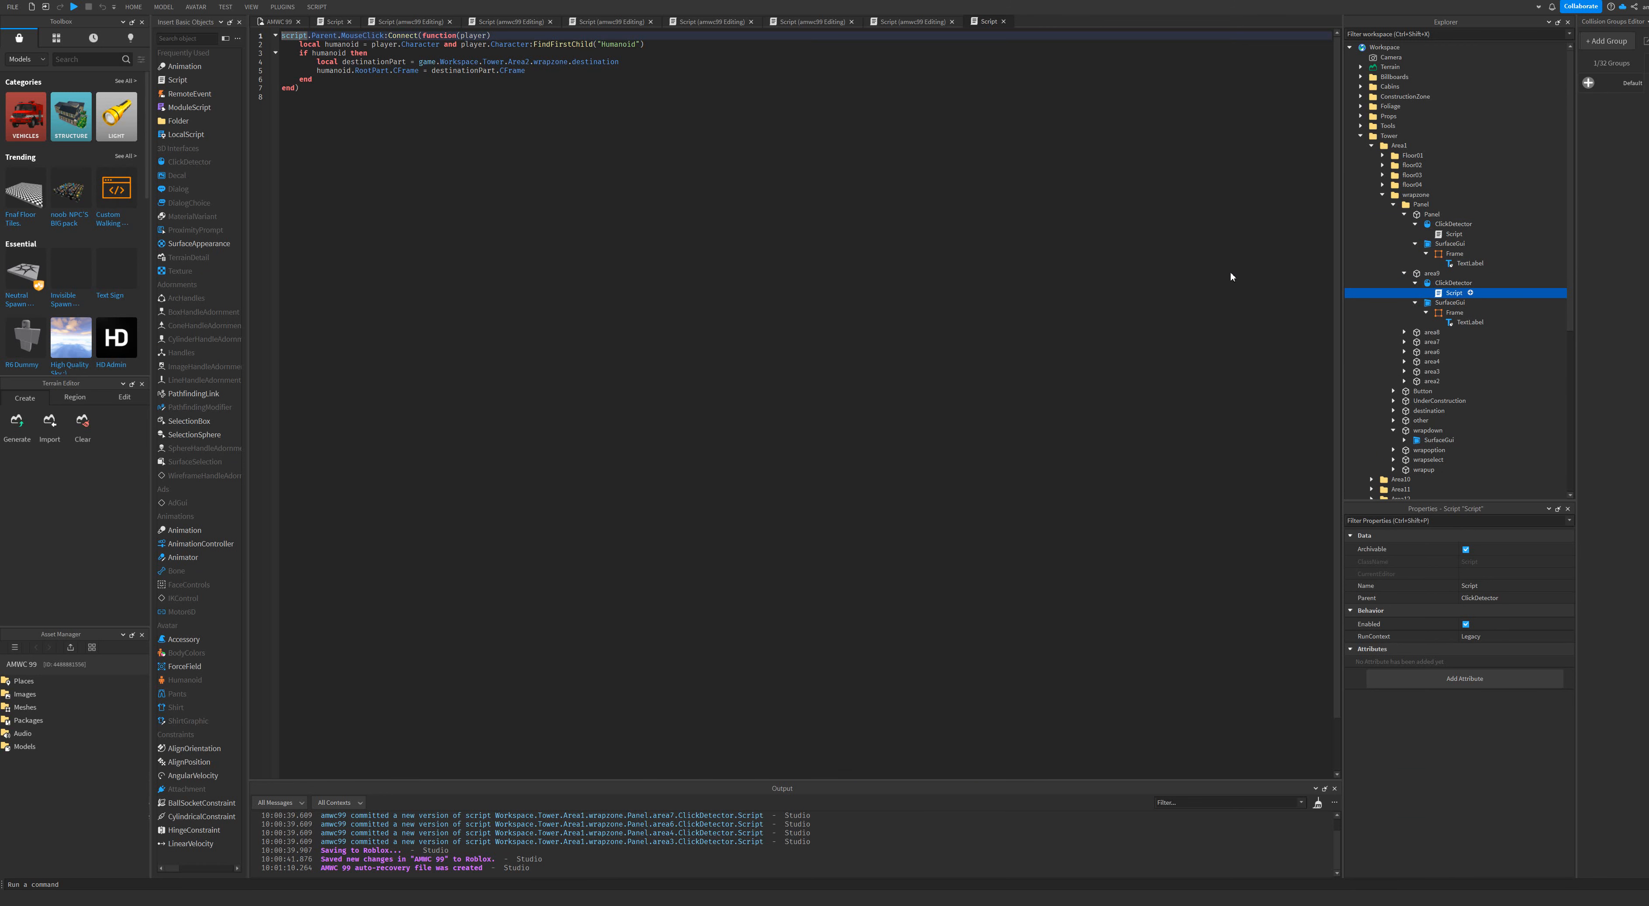
click(532, 62)
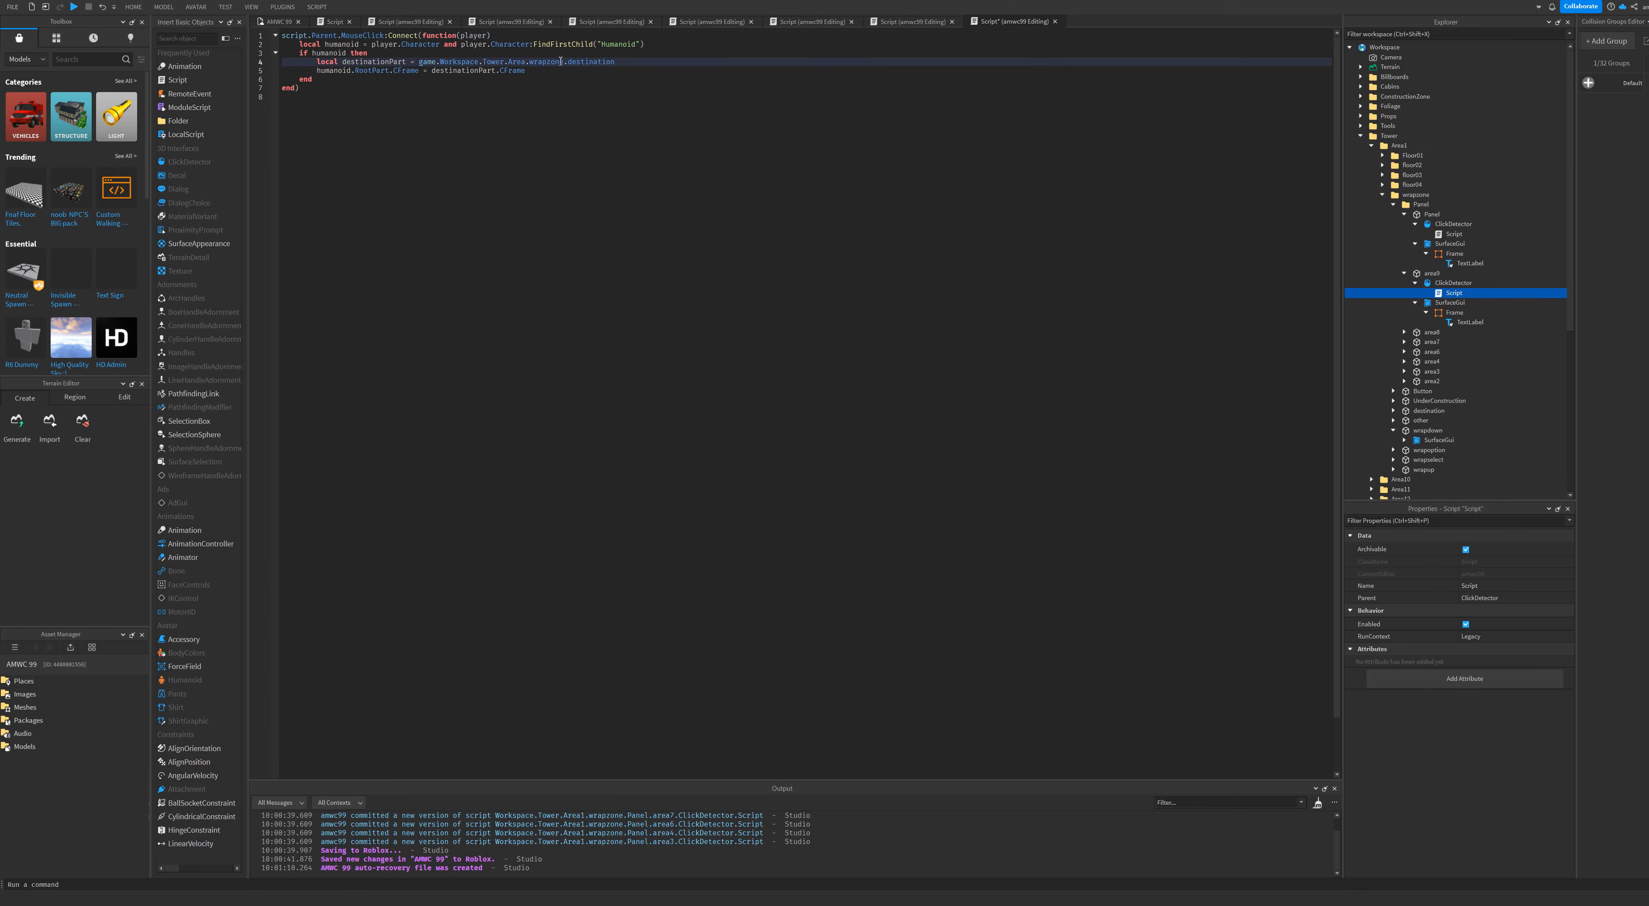
text(9)
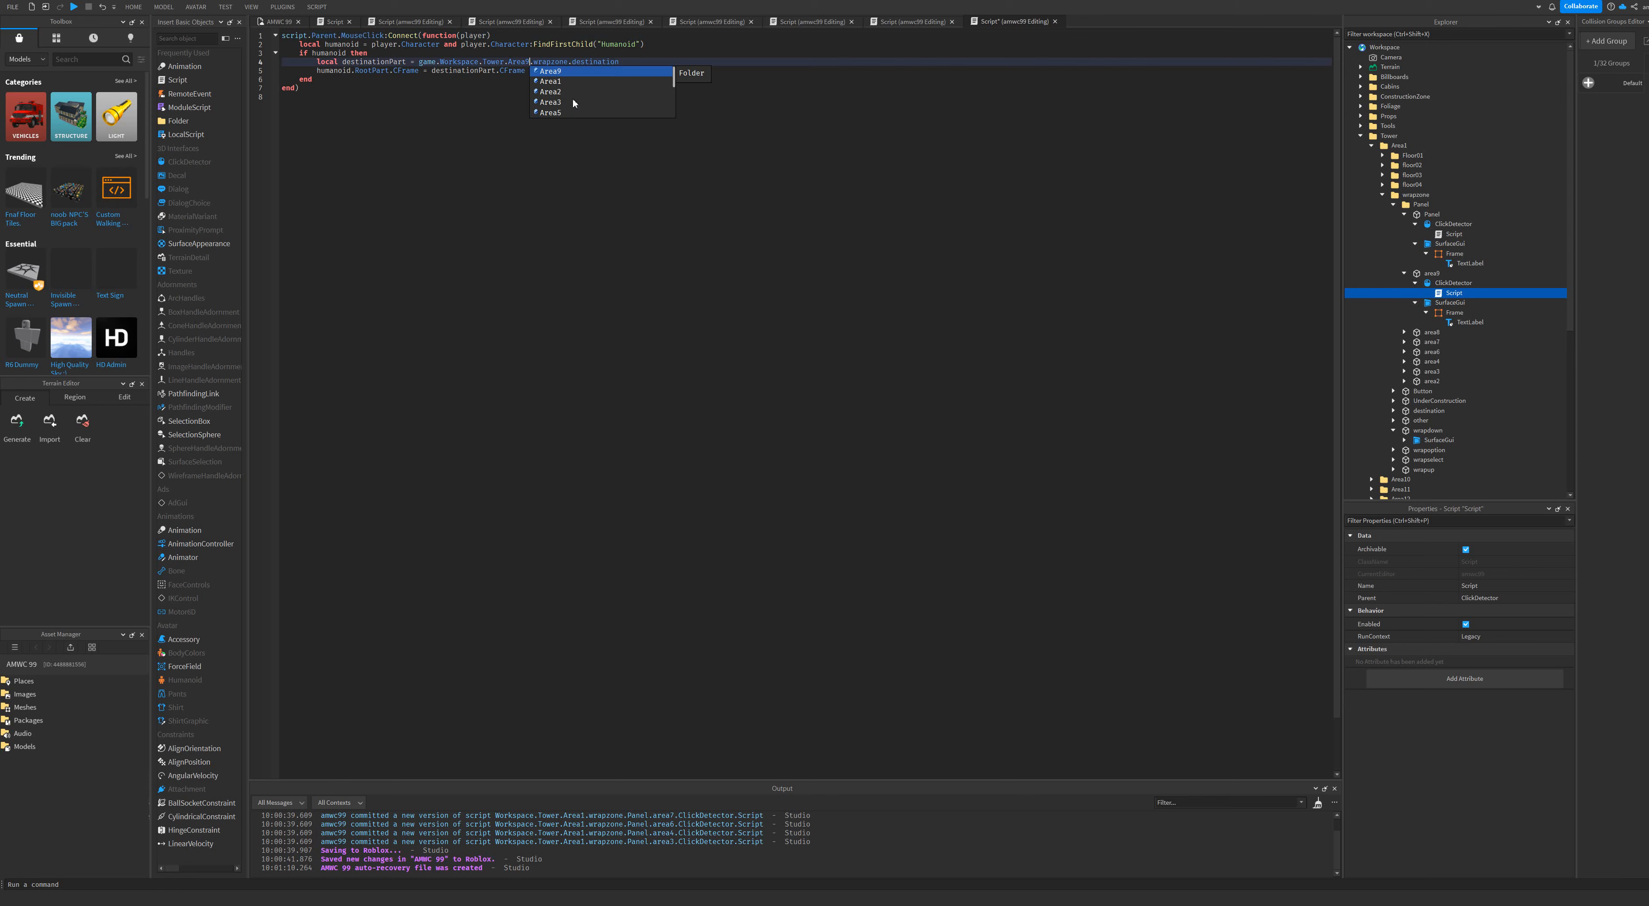
click(572, 98)
click(281, 24)
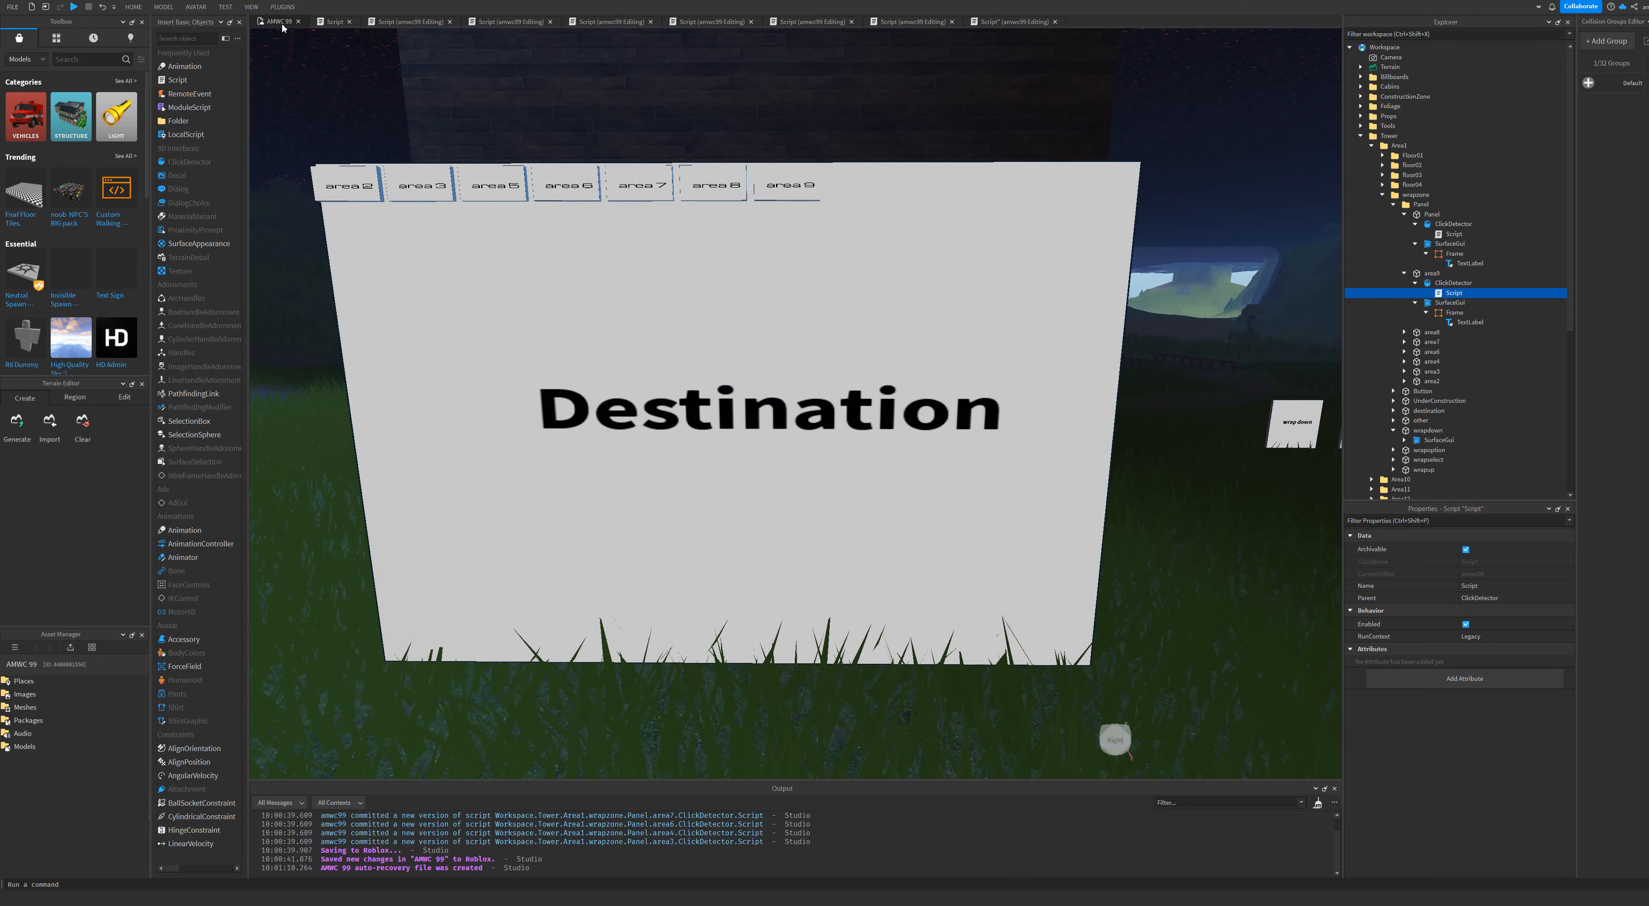
Duplicate the area2 button and slide the copy along the board's top row, beside the area9 button.
click(1403, 273)
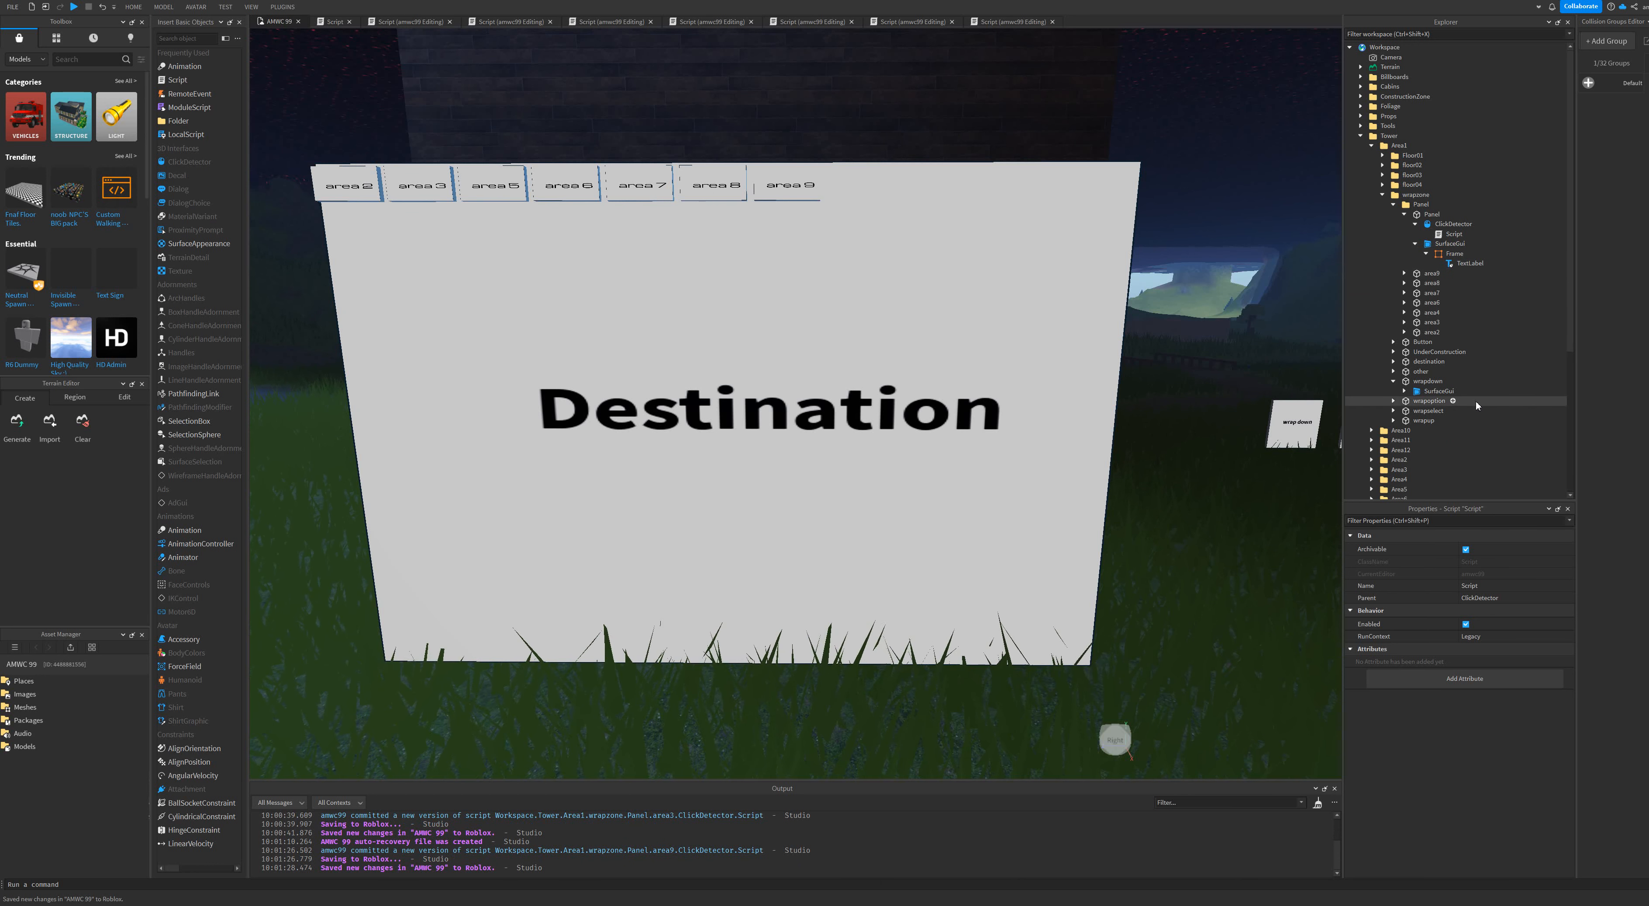
right_click(1430, 332)
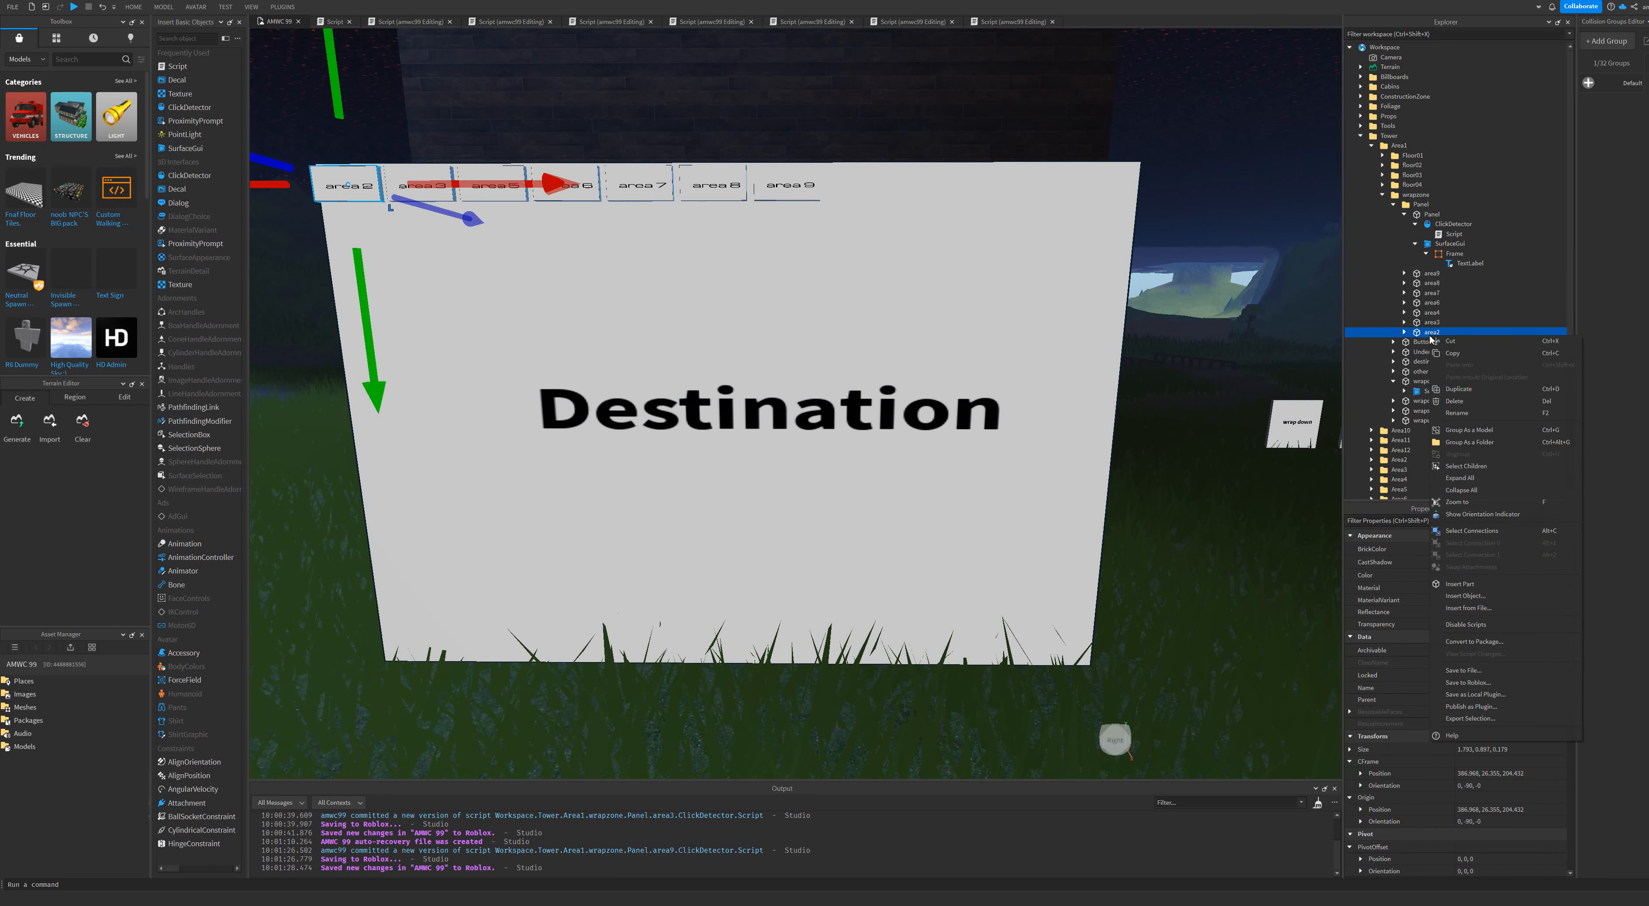
click(1453, 389)
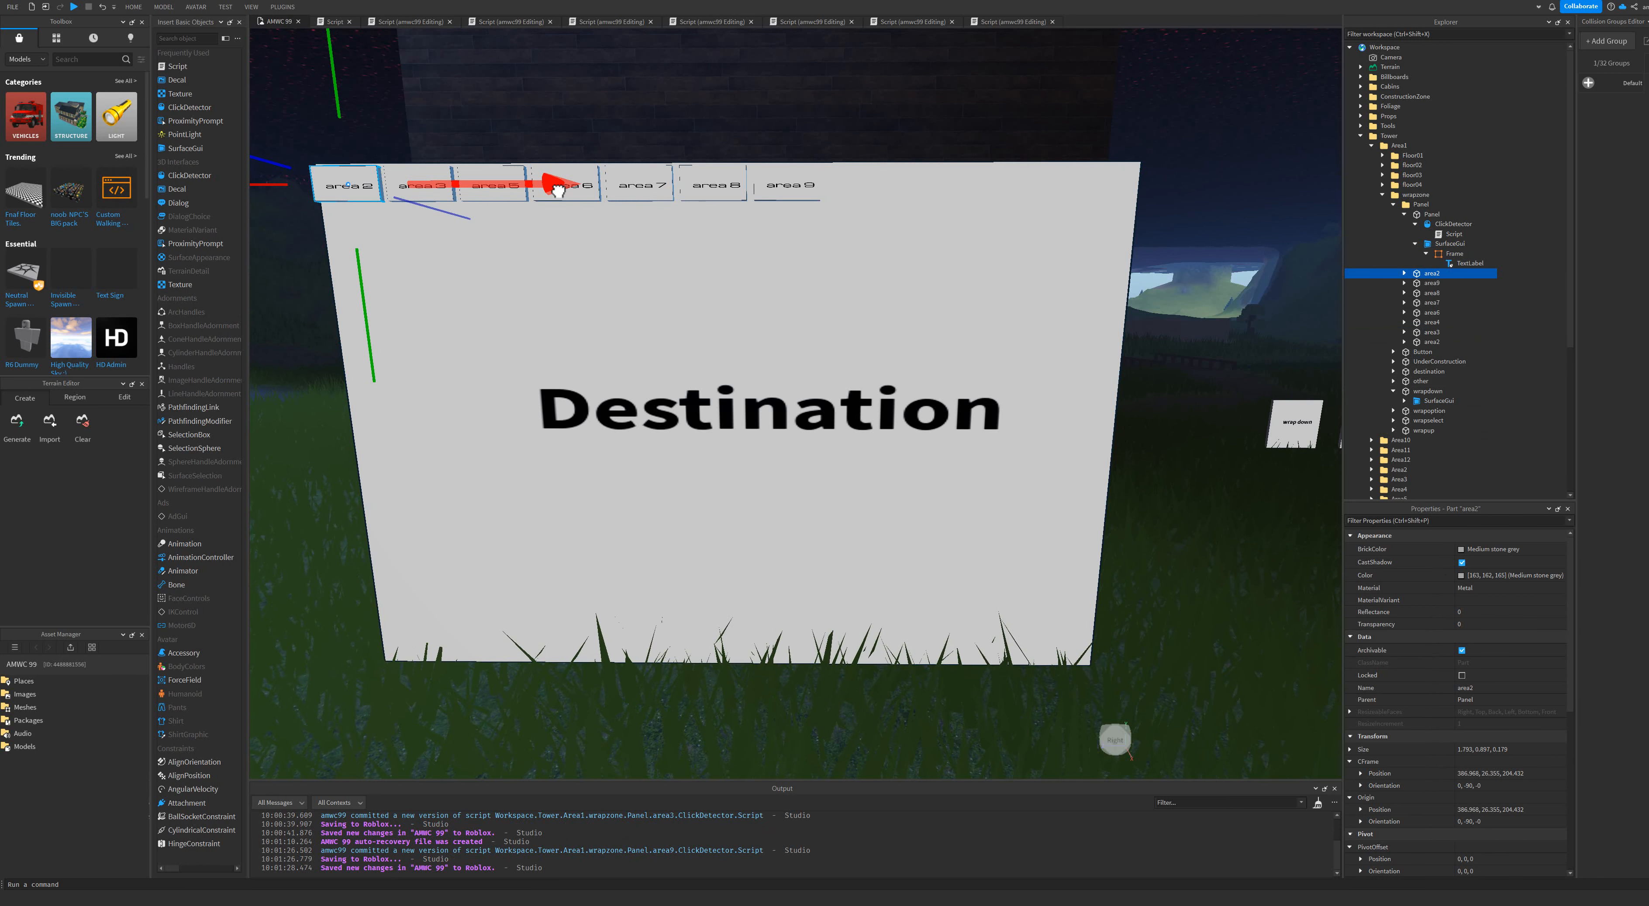
key(d)
drag(558, 190, 558, 191)
click(517, 278)
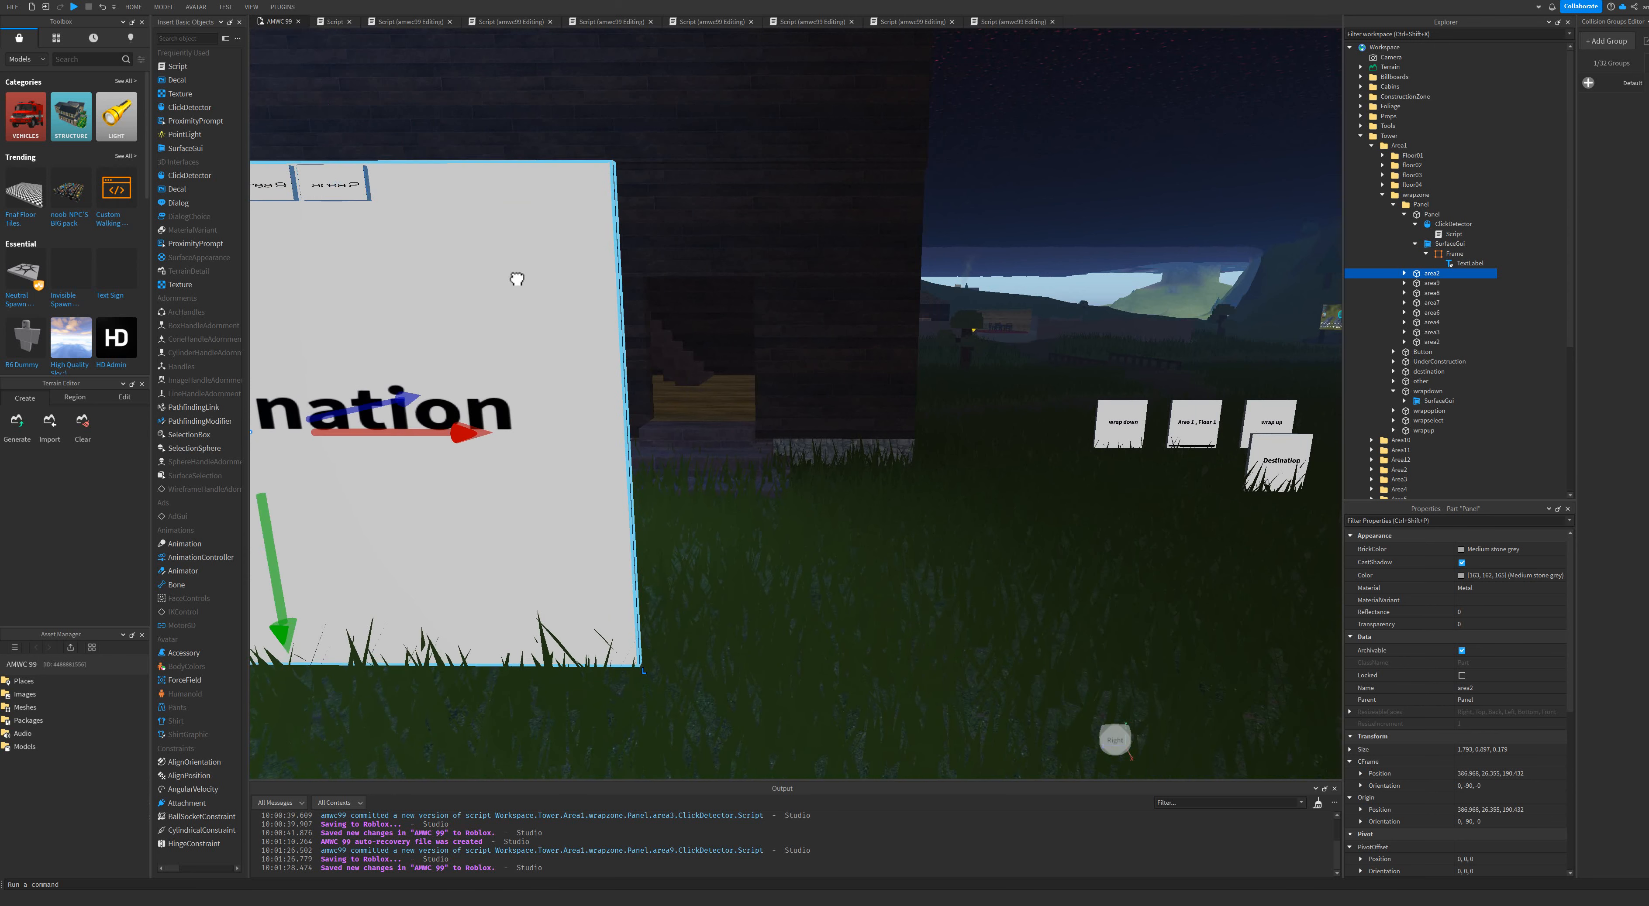
key(a)
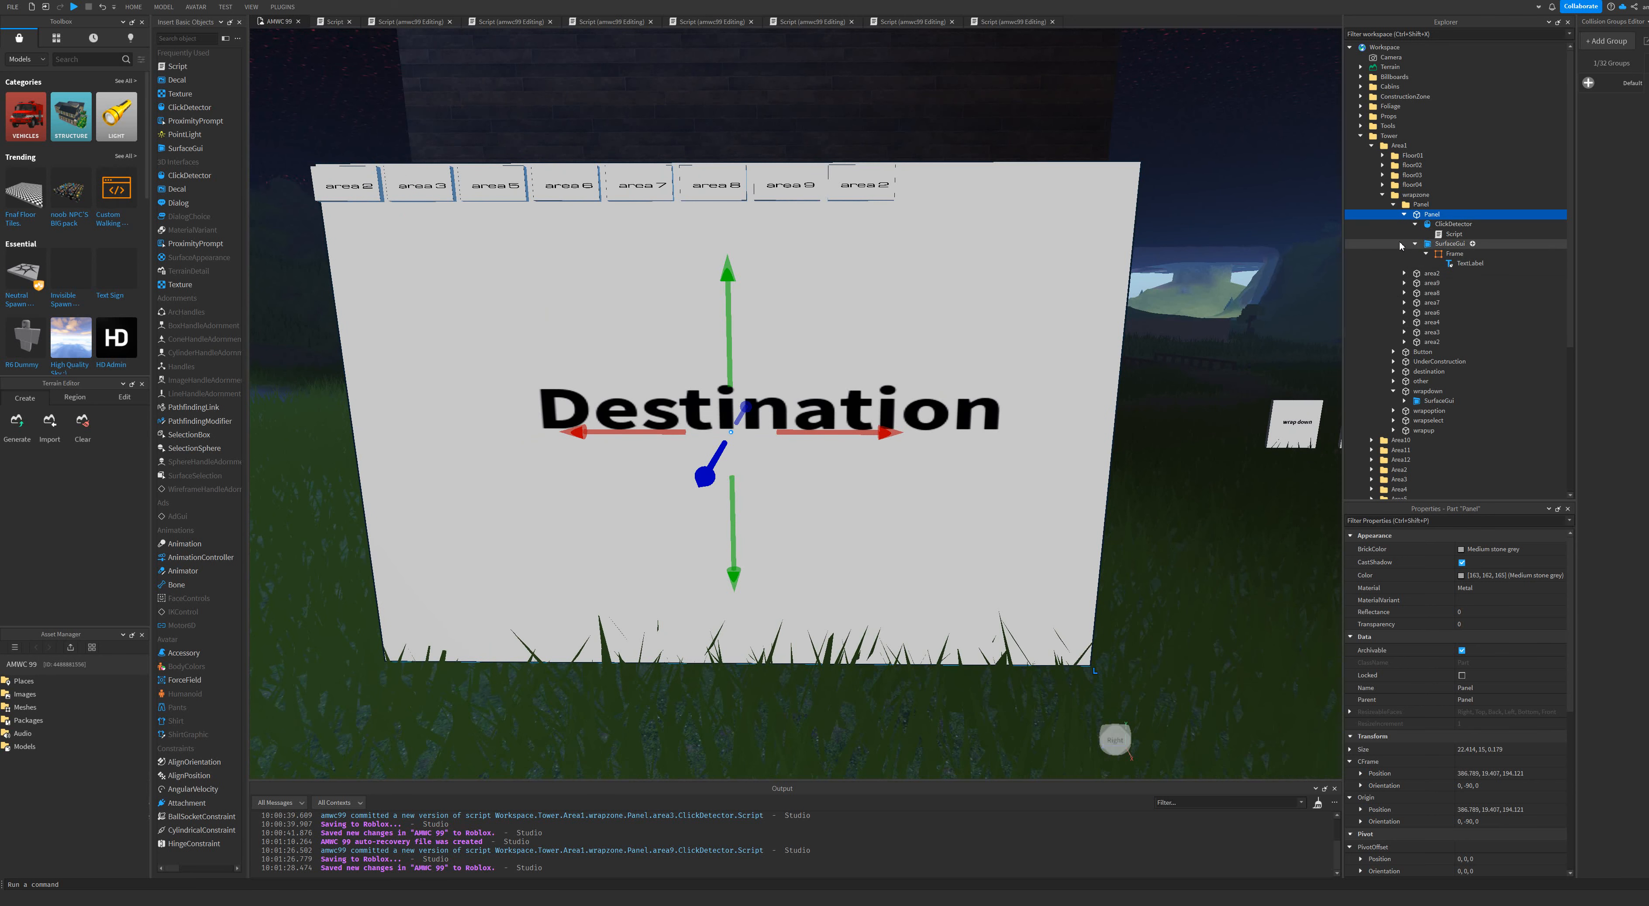
Rename the new button copy beside area9 as area10.
right_click(1431, 274)
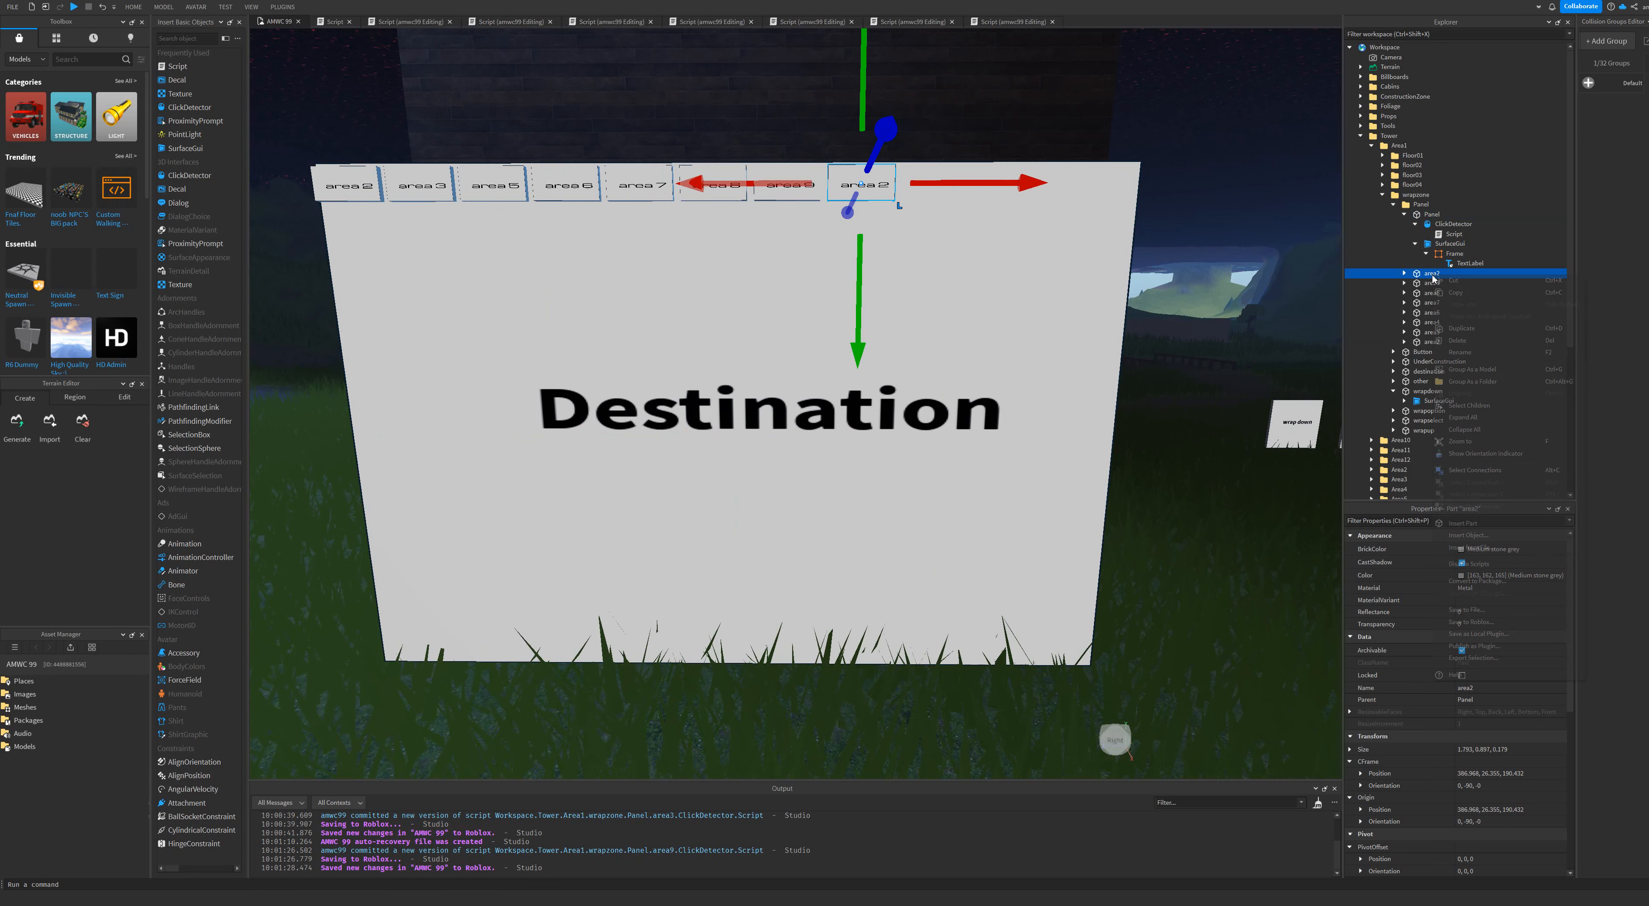
click(1457, 354)
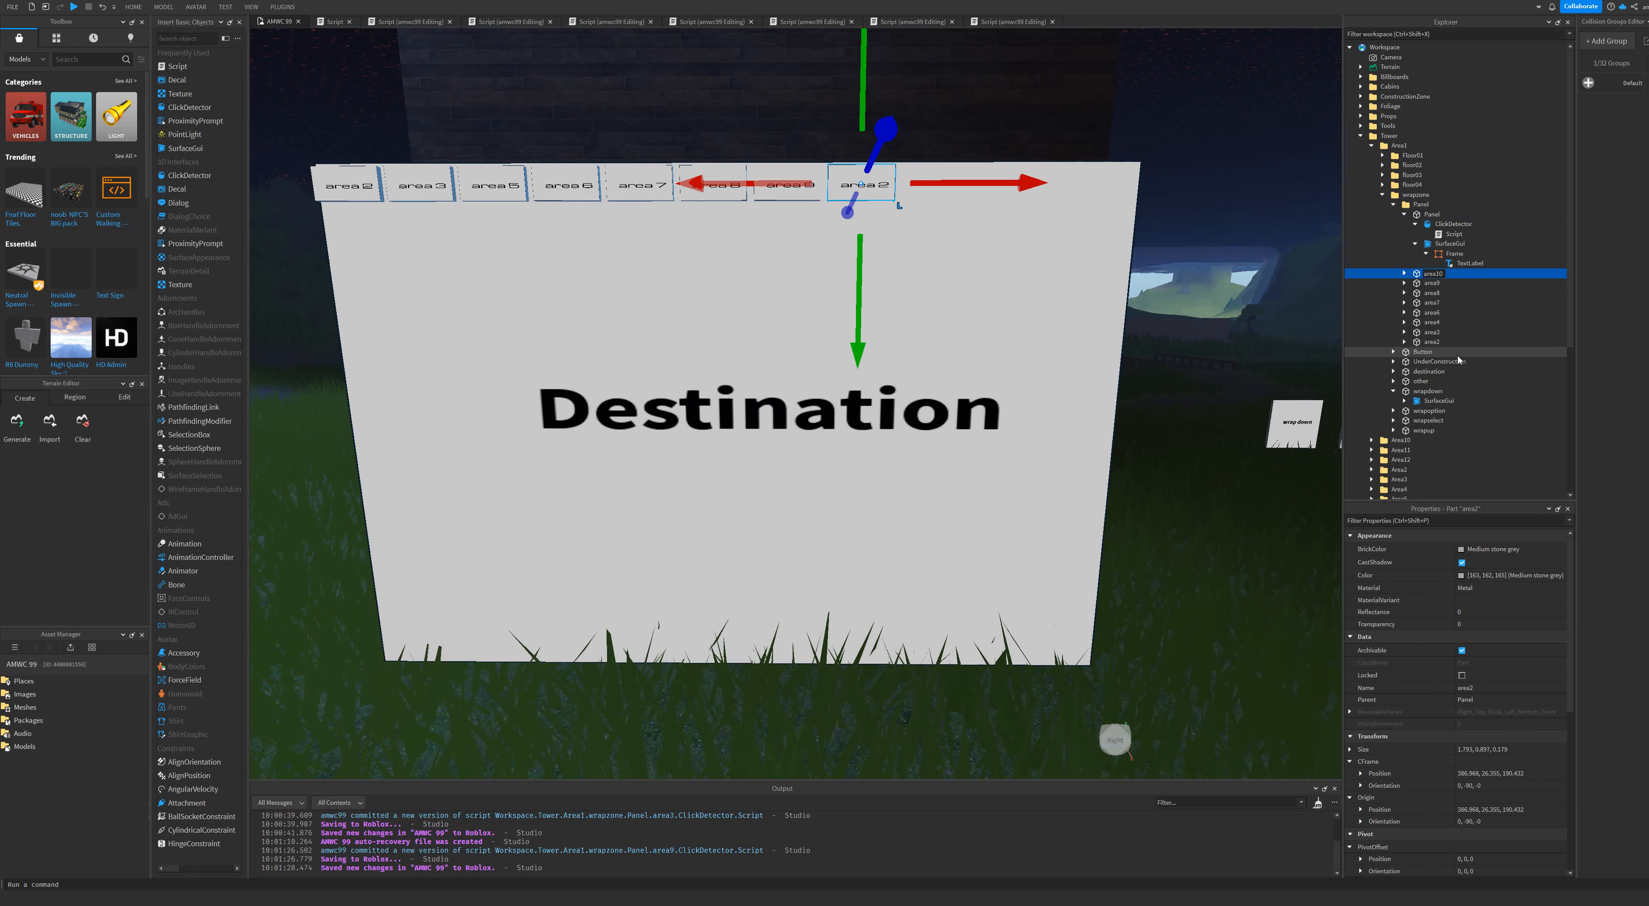
key(Return)
Set the text of the area10 button's TextLabel to "area 10".
click(1403, 274)
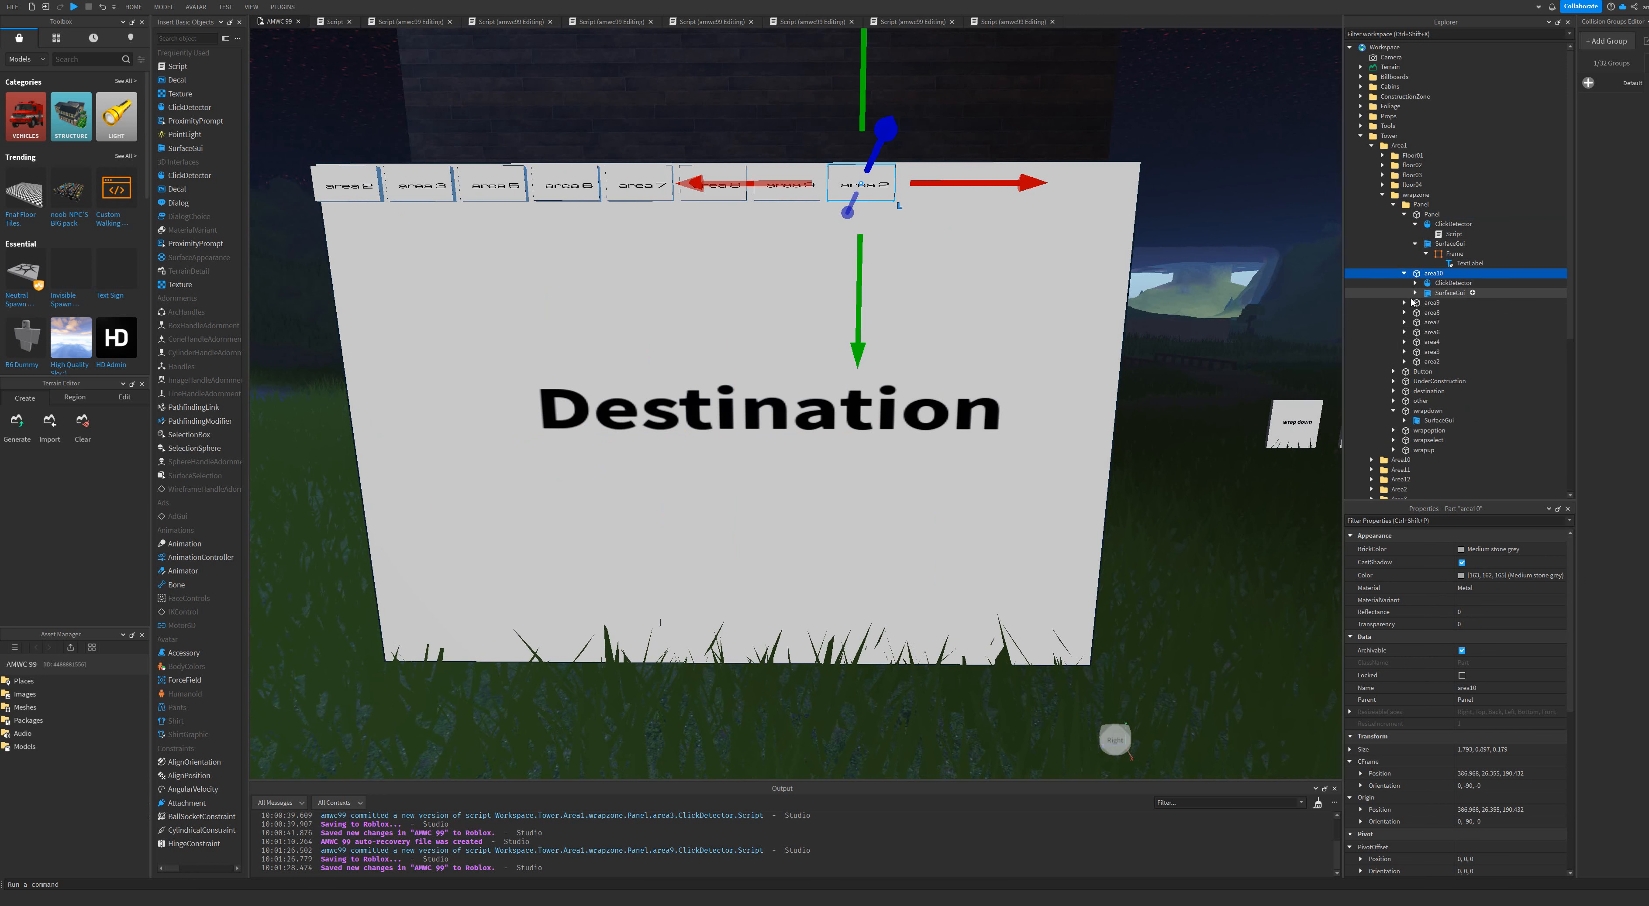
click(1415, 293)
click(1415, 283)
click(1426, 313)
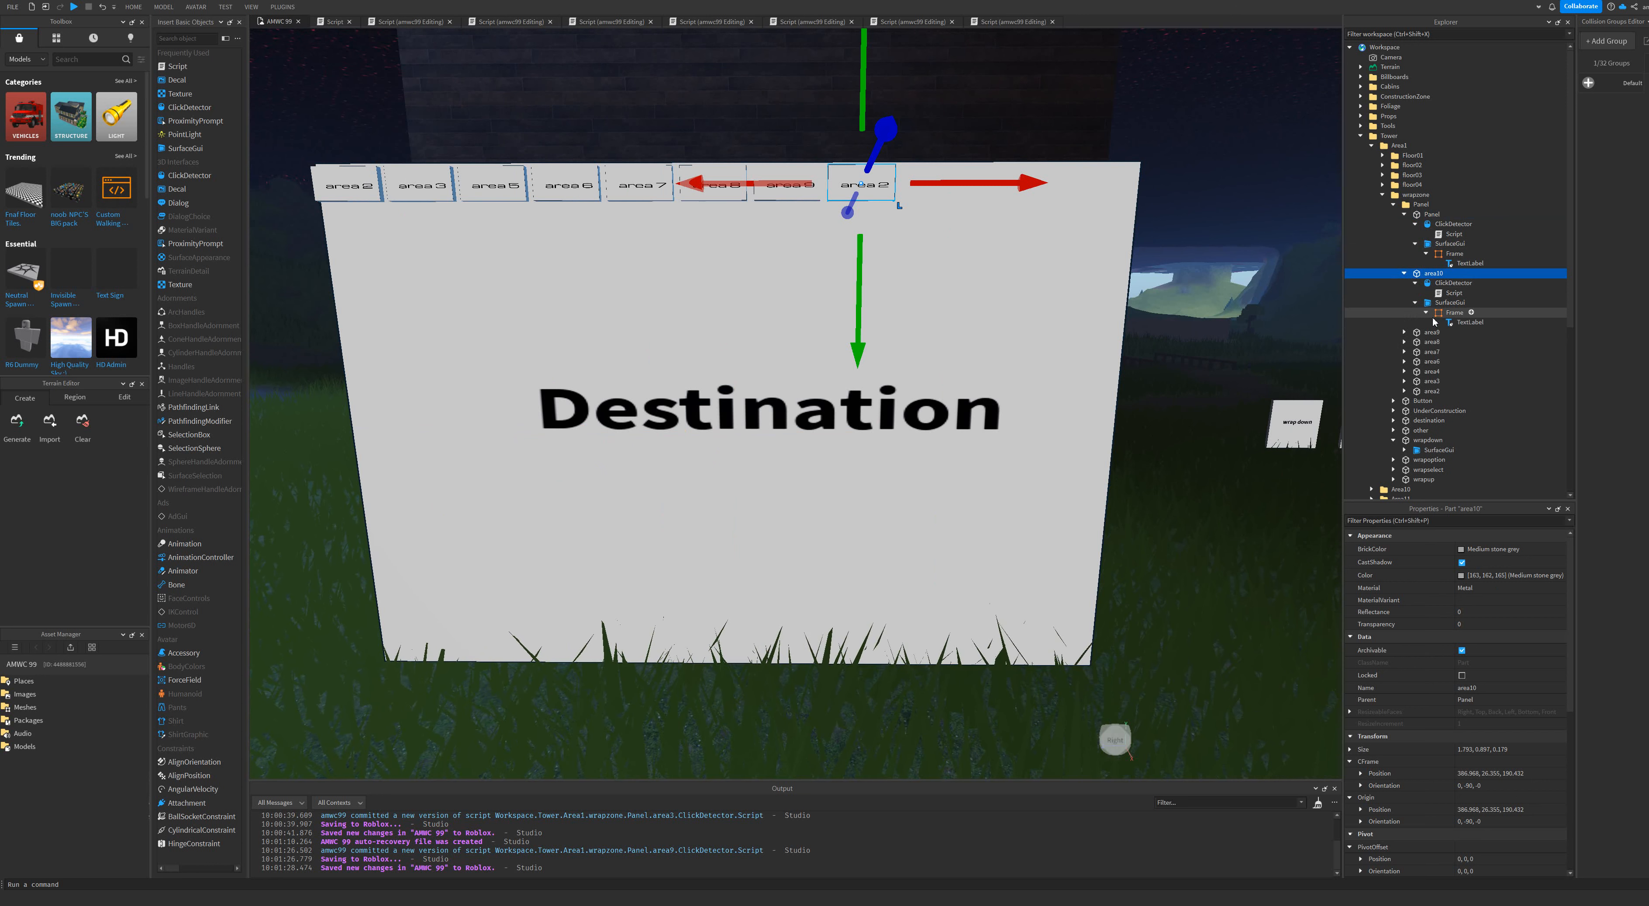
click(1460, 324)
scroll(1442, 685, down, 10)
click(1473, 676)
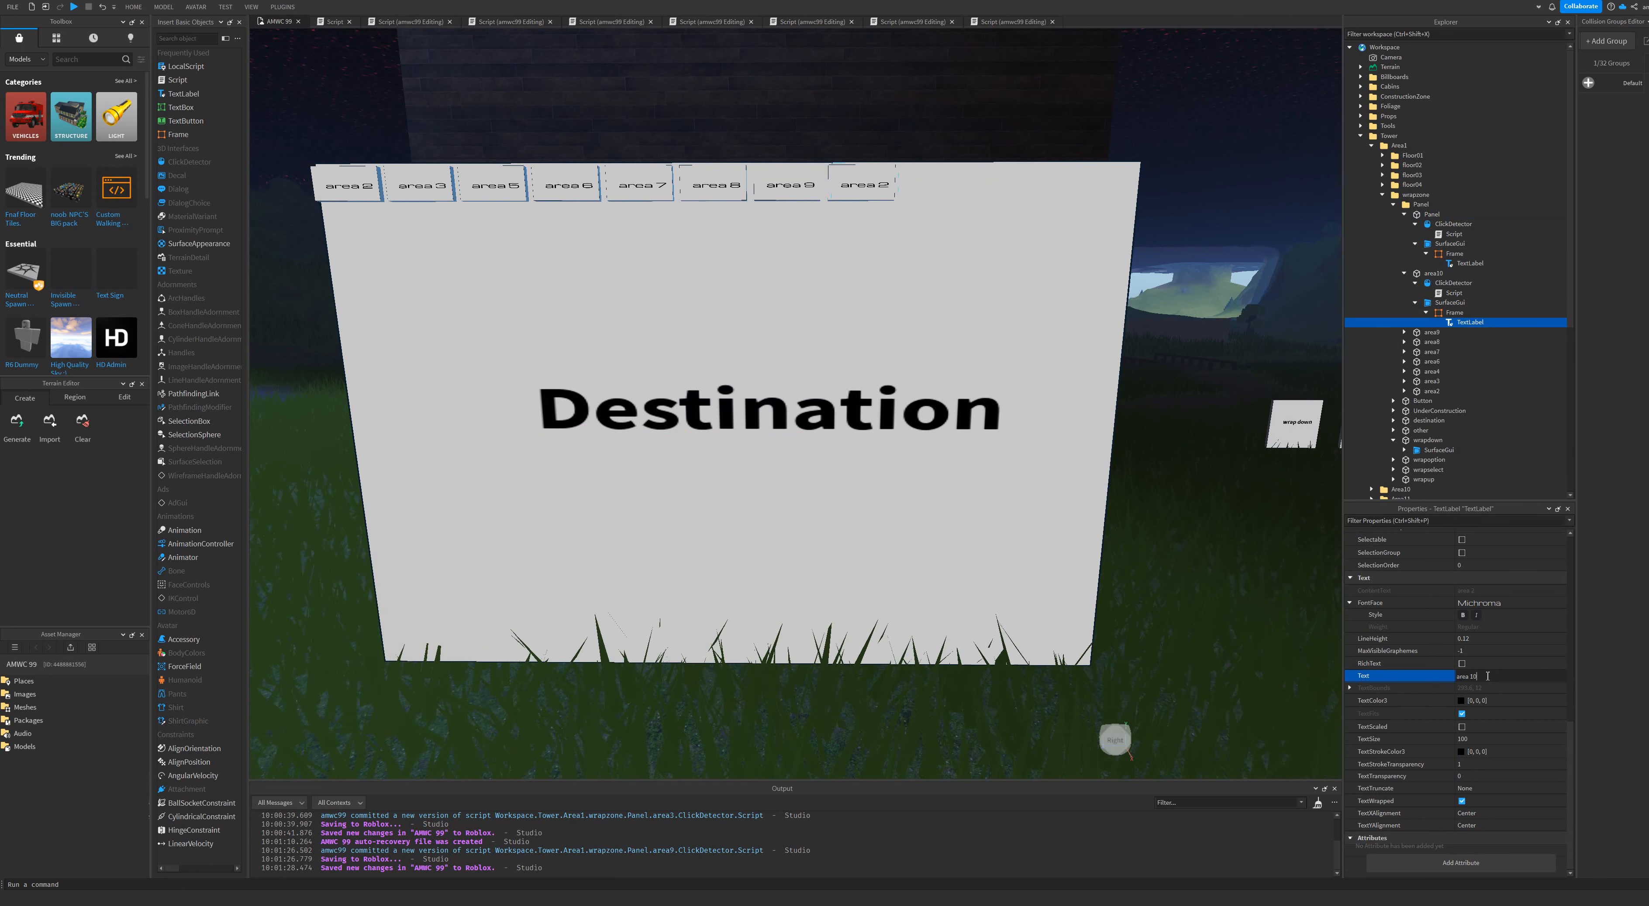
text(10)
key(Return)
Change the destination path in the area10 button's click script to Area10 and return to the 3D view.
double_click(1453, 293)
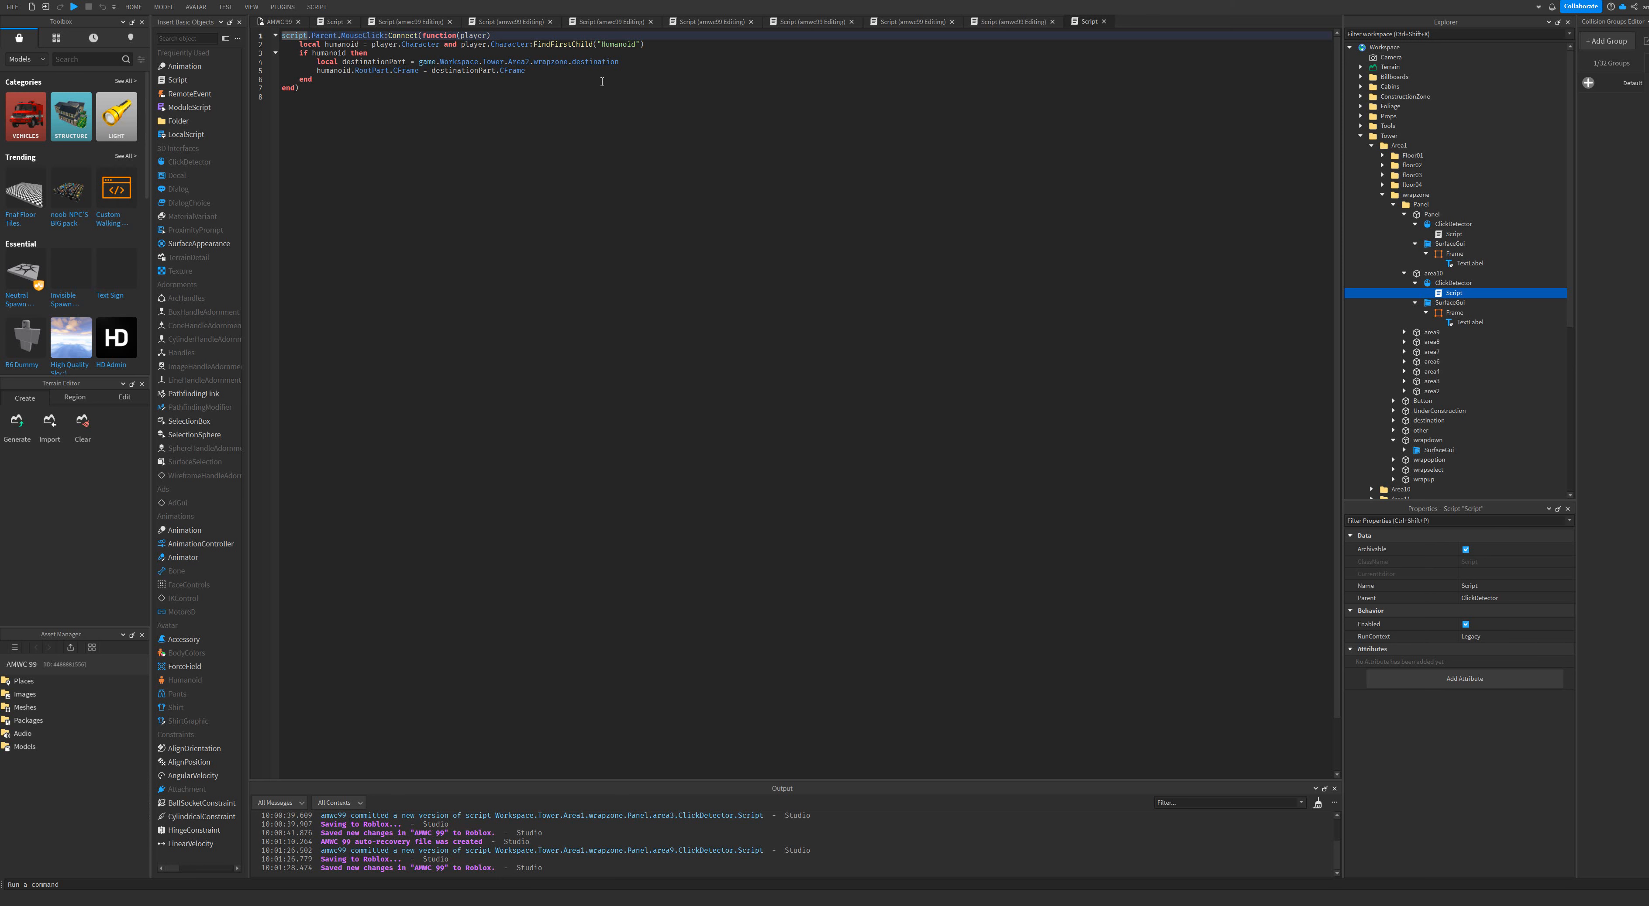
click(528, 61)
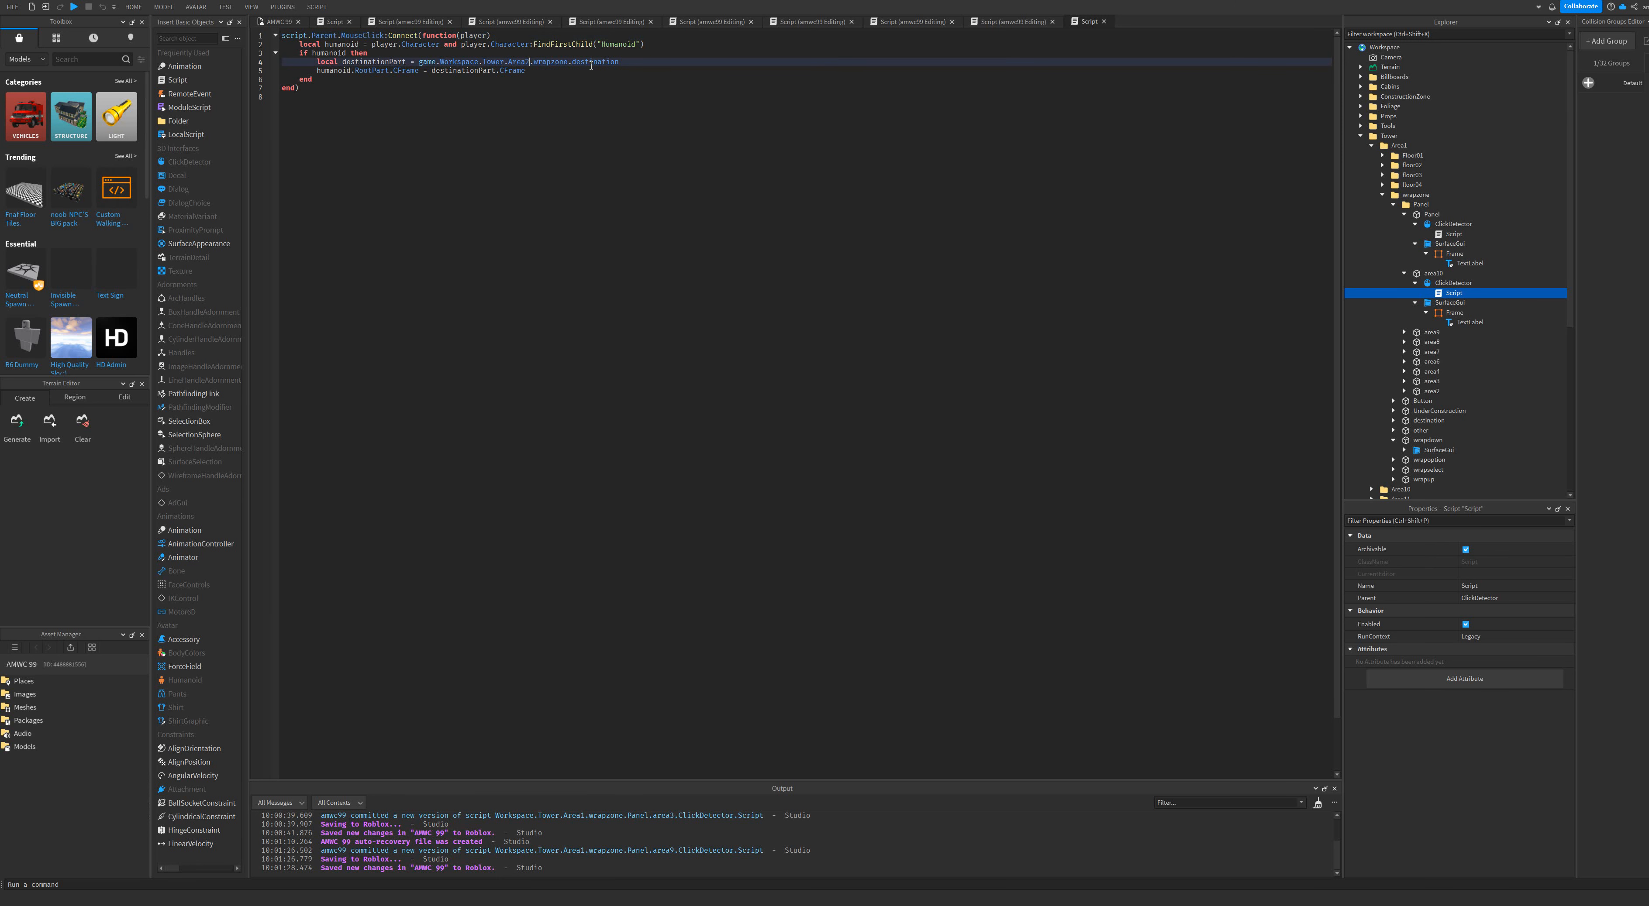
text(10)
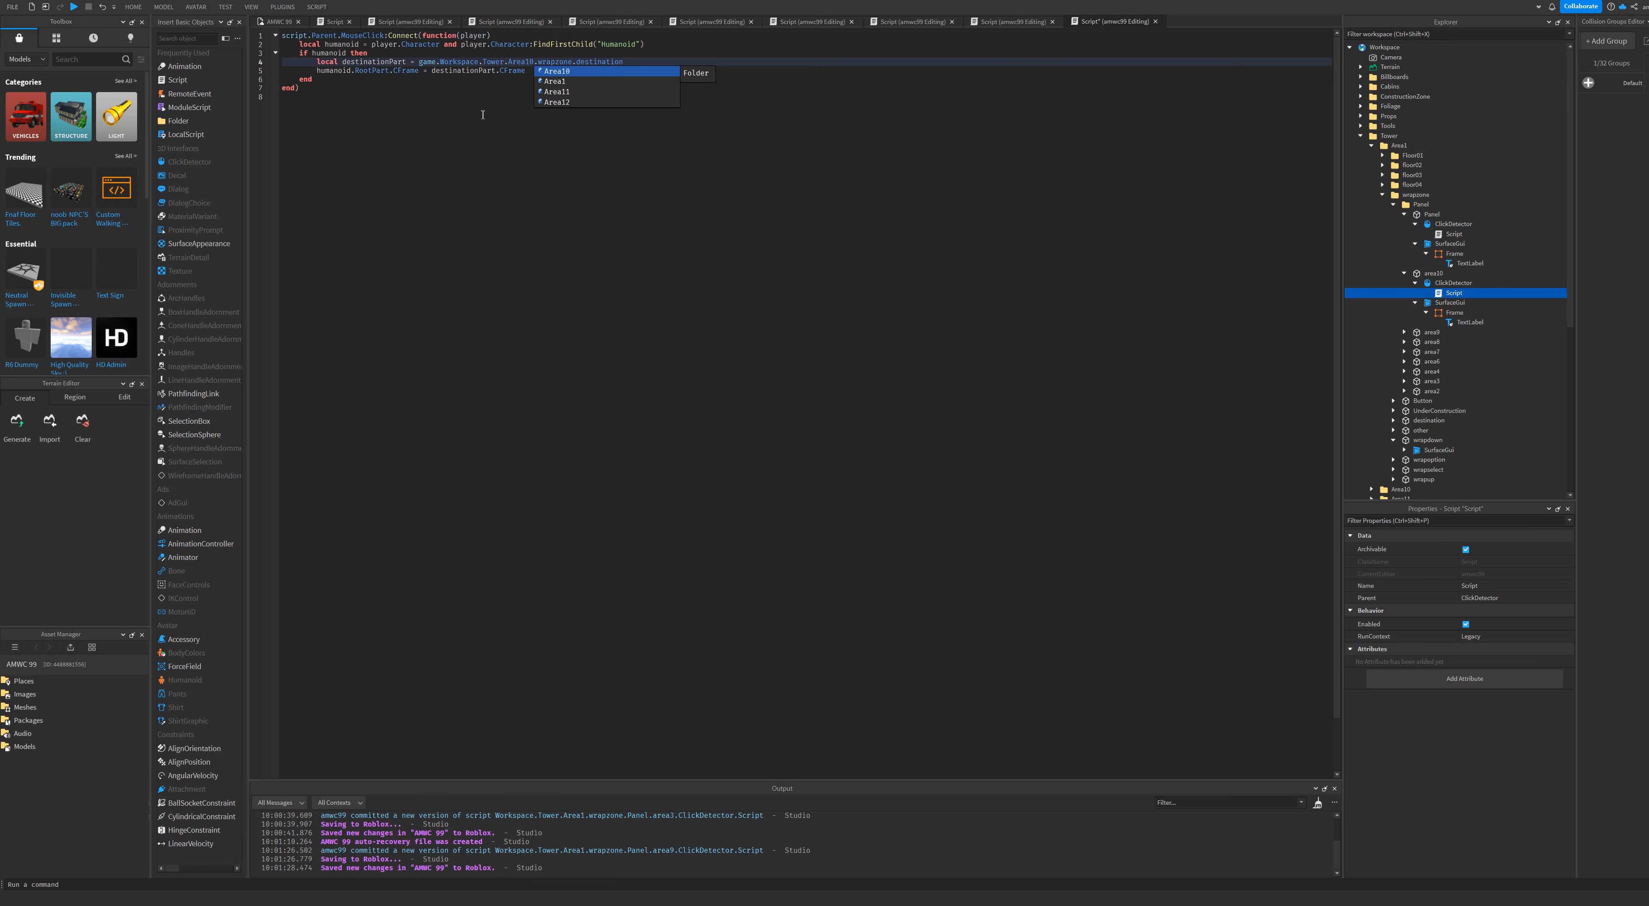
click(261, 26)
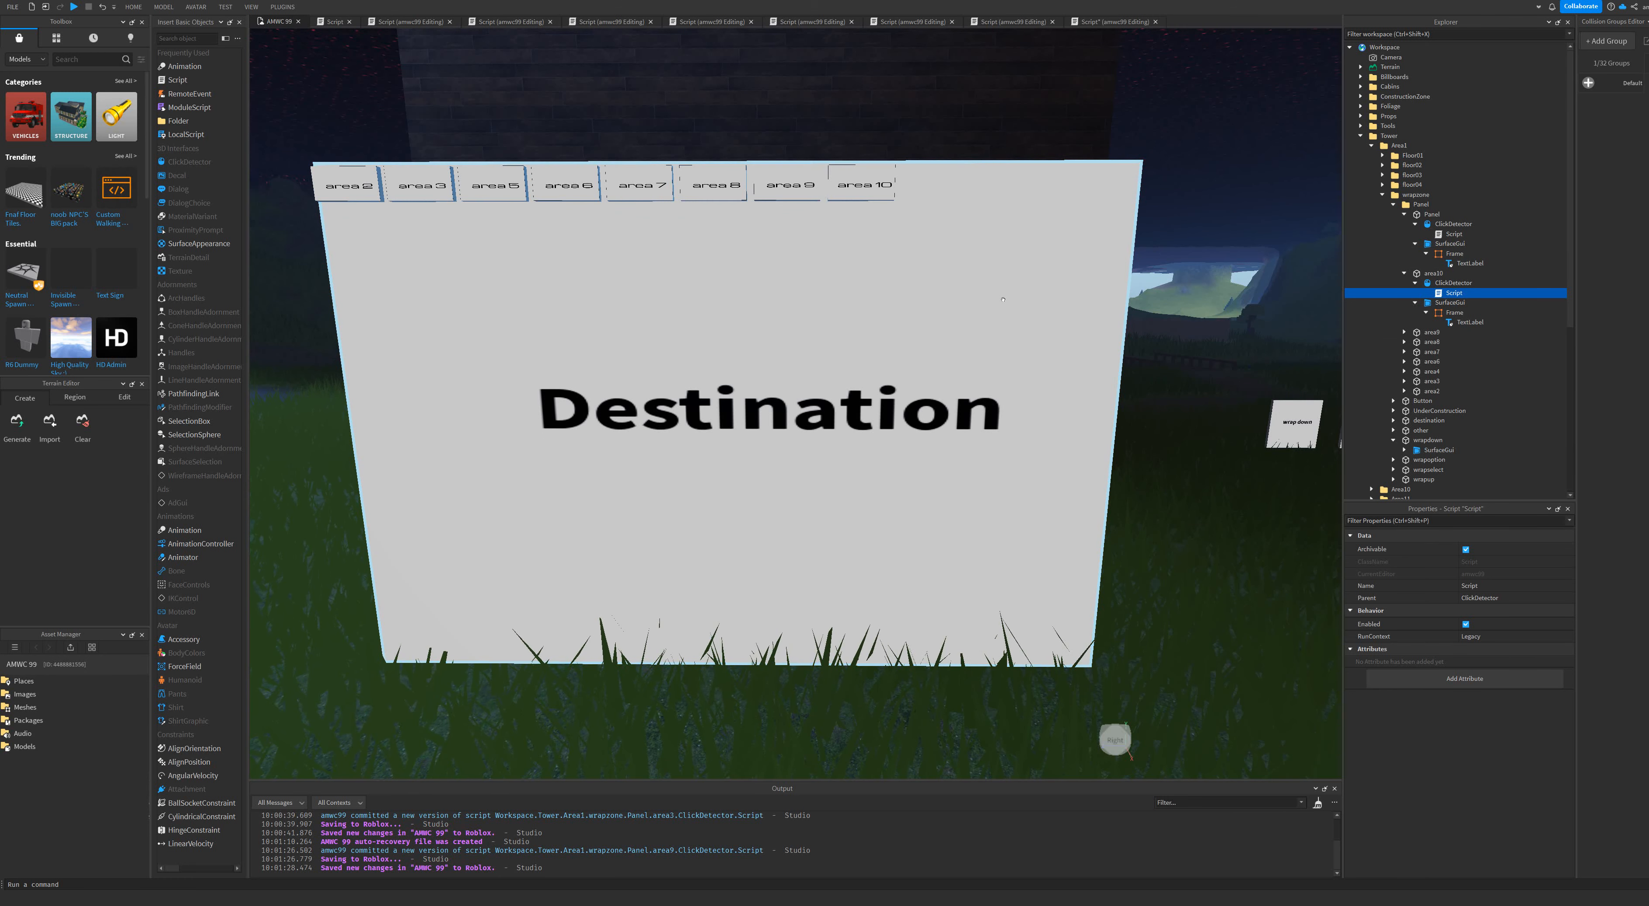
Collapse the button entries and duplicate the whole Panel folder inside wrapzone.
right_drag(1003, 299, 996, 309)
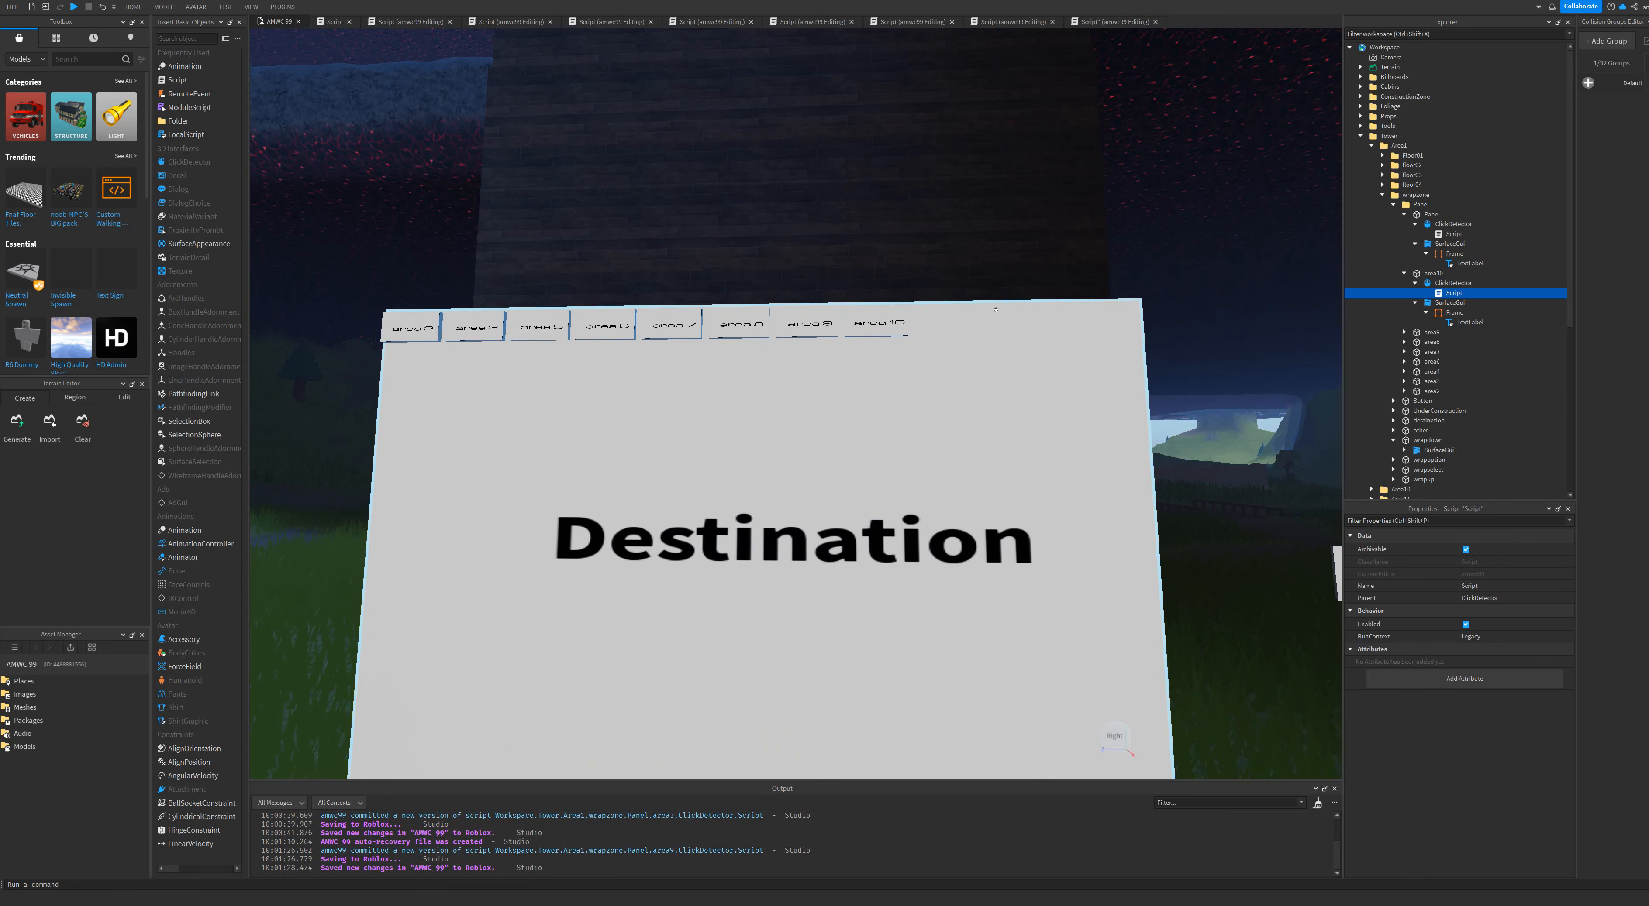
click(1404, 273)
click(1404, 215)
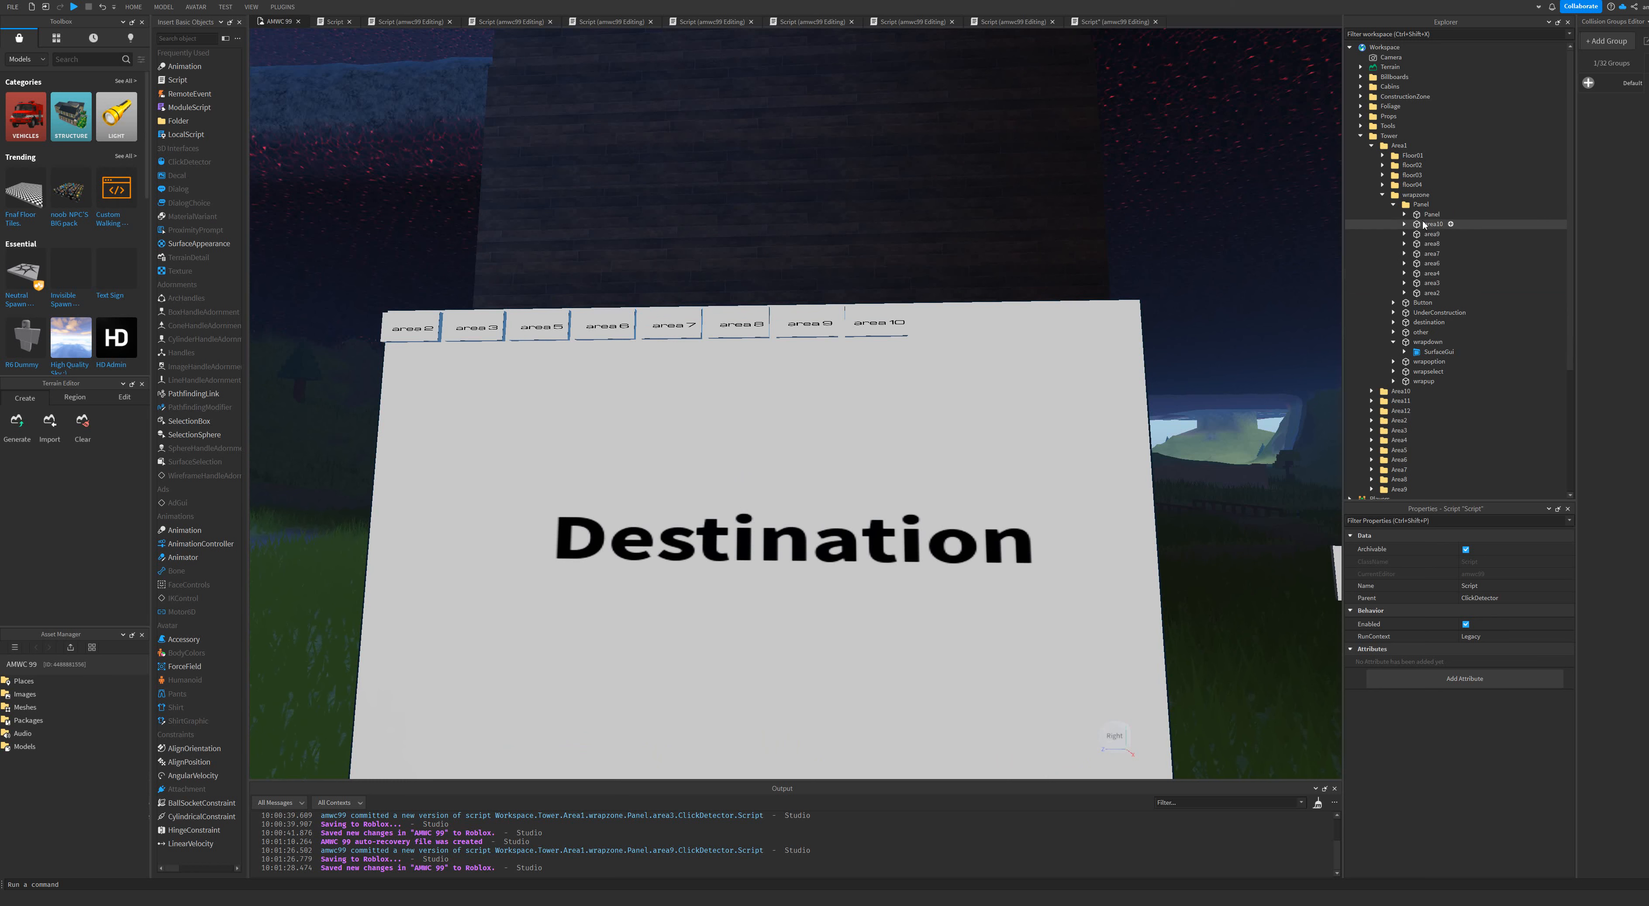
click(1393, 204)
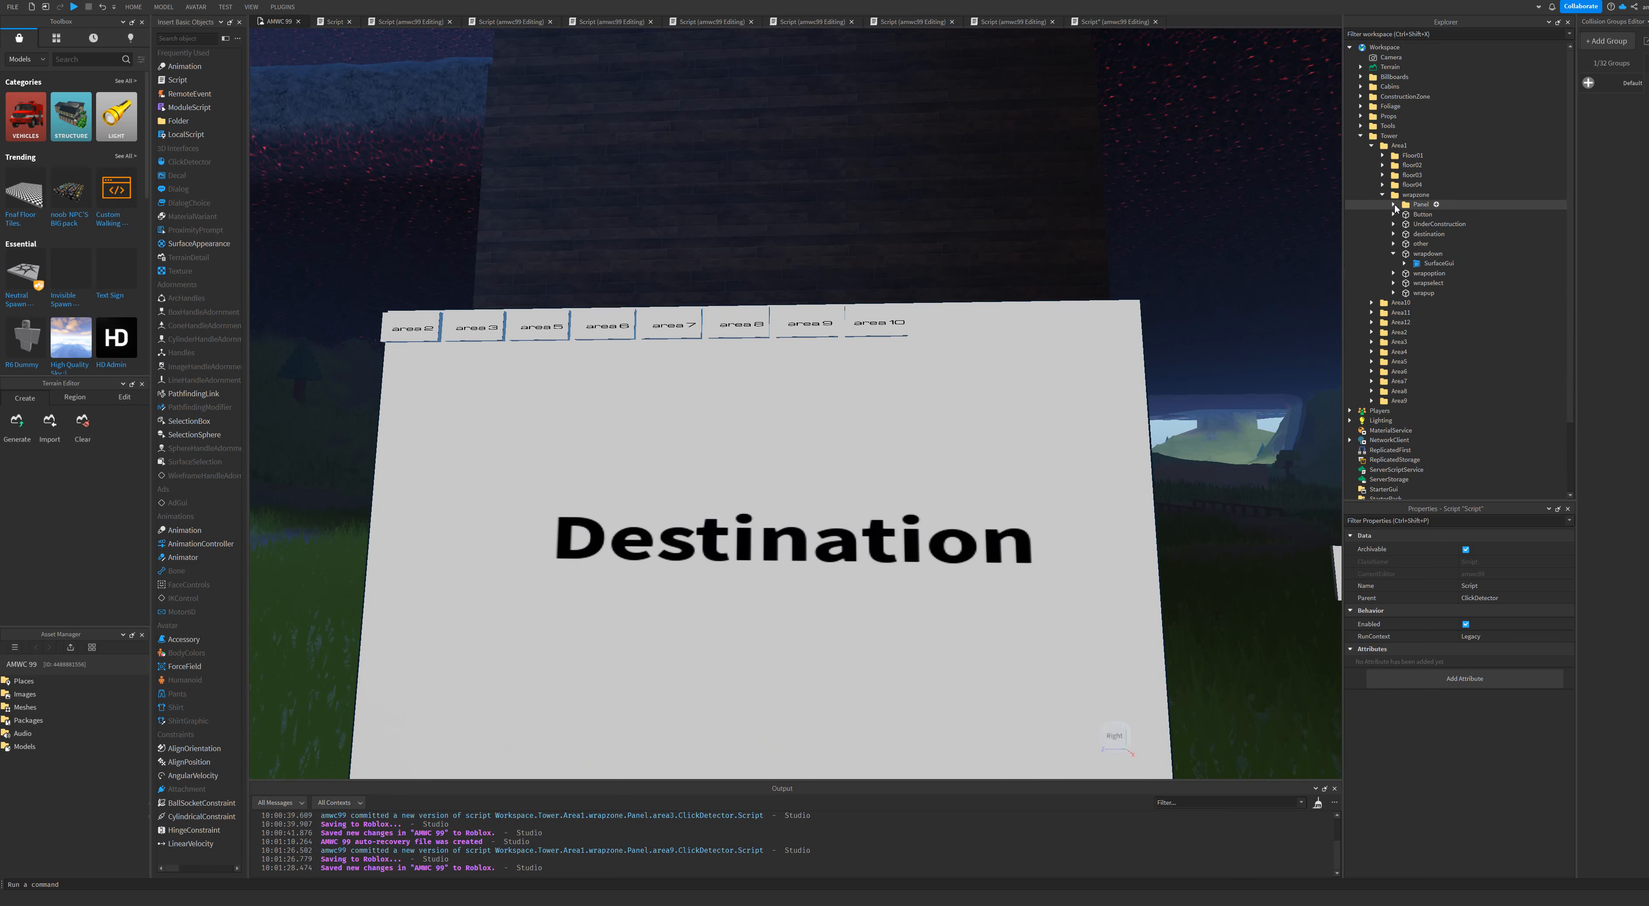
click(1421, 205)
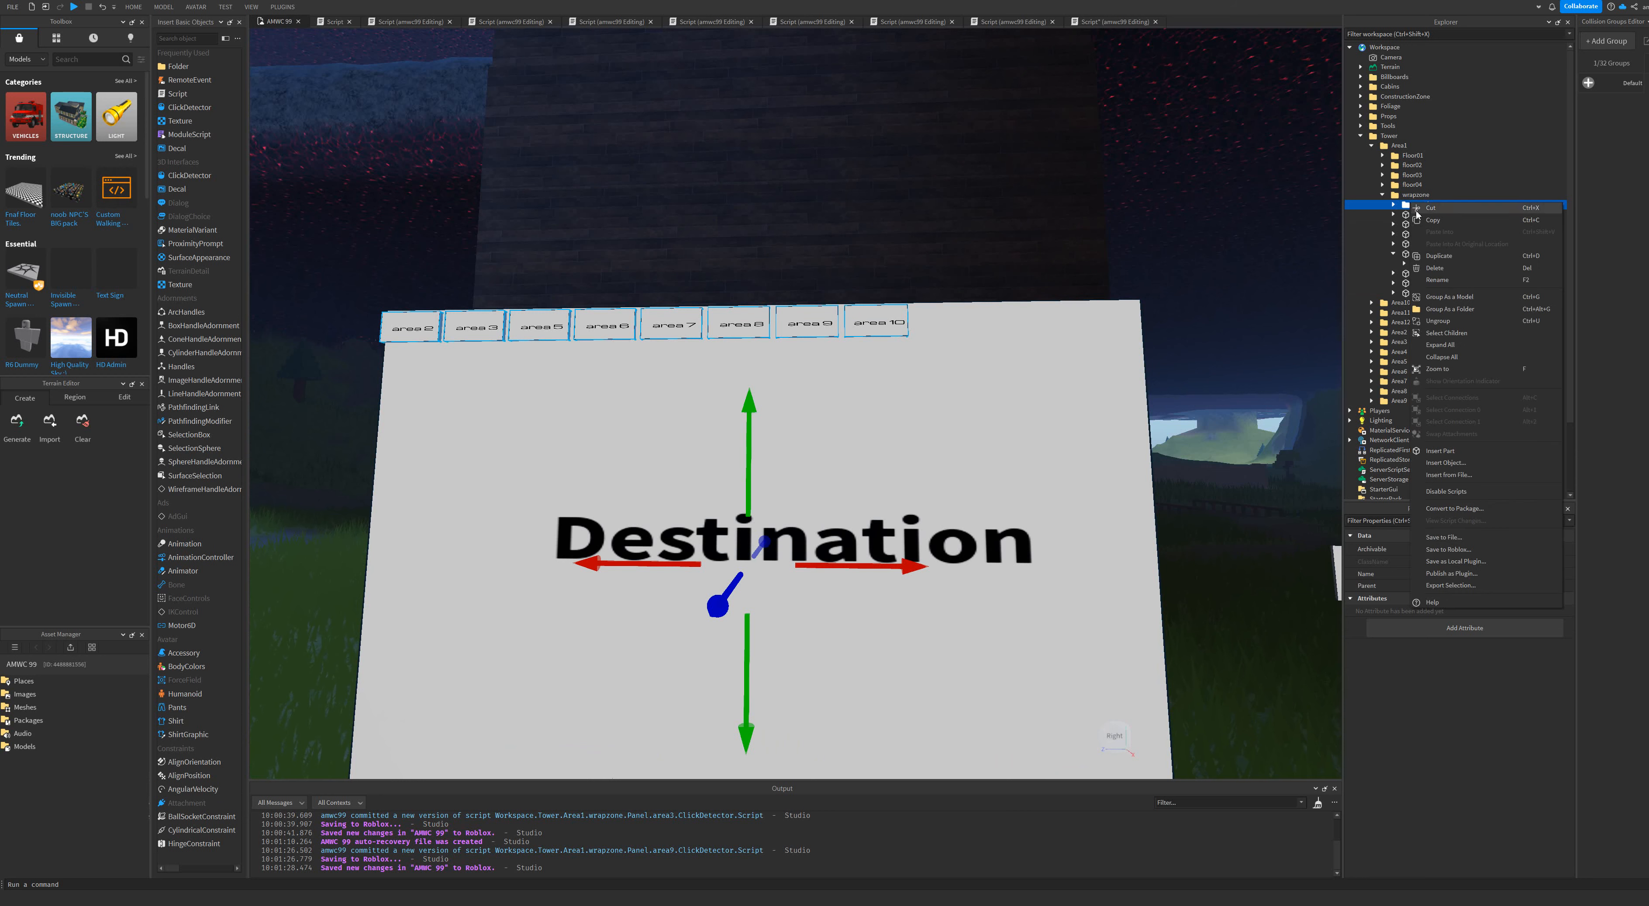
key(ctrl+d)
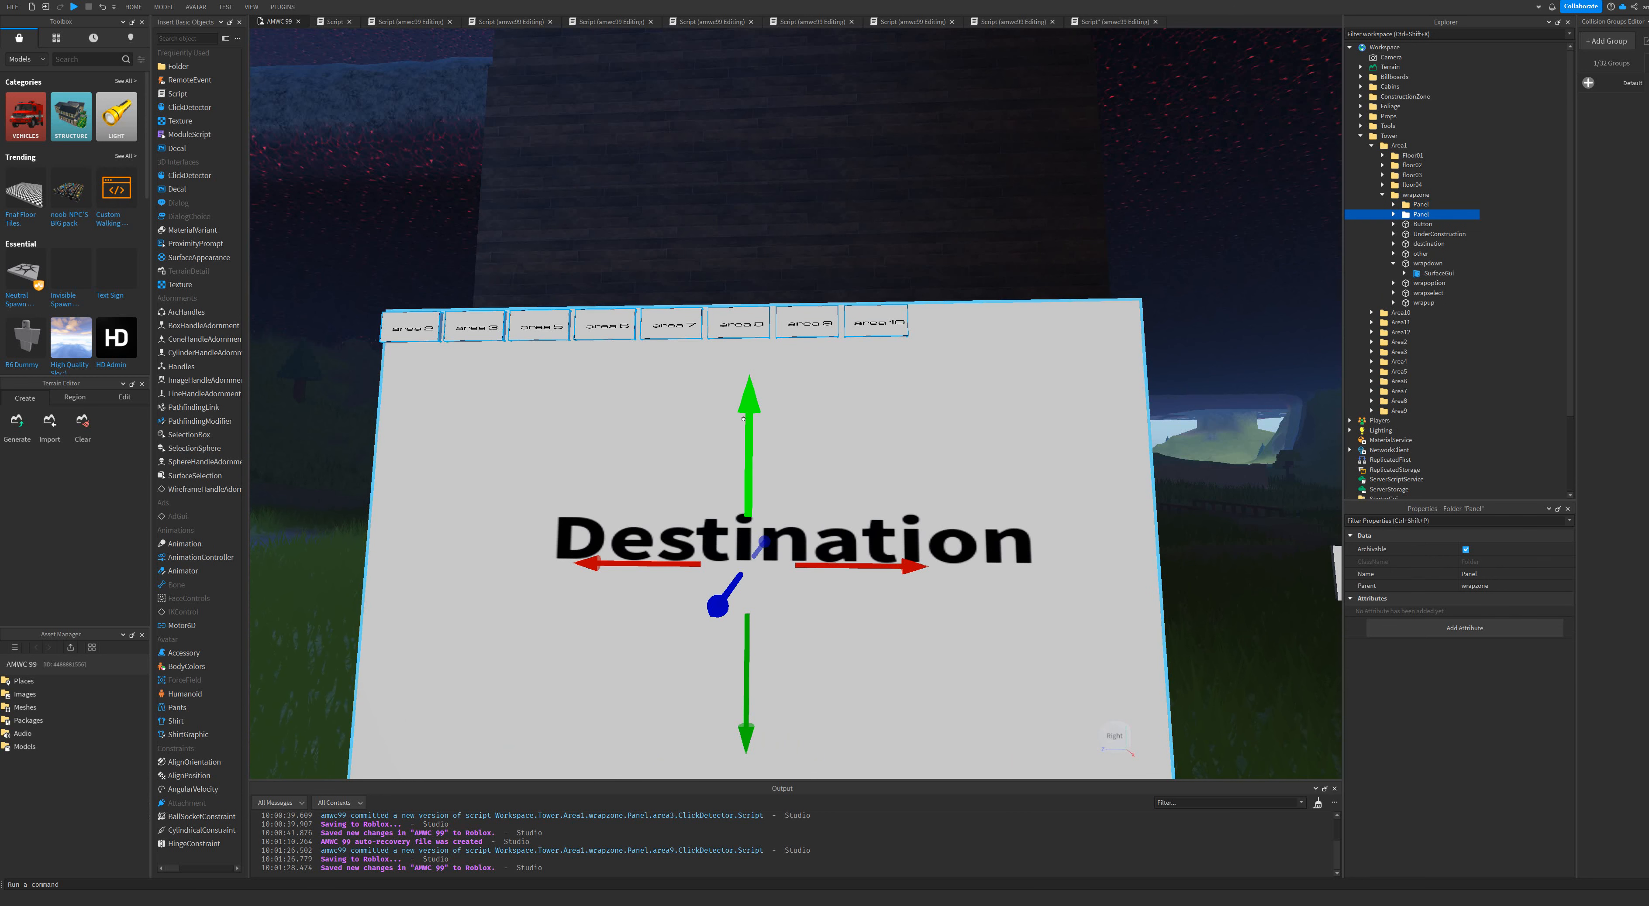
Raise the duplicated Destination board straight up the tower to the Area 2 level.
drag(741, 419, 756, 197)
right_drag(756, 197, 755, 213)
drag(756, 165, 758, 115)
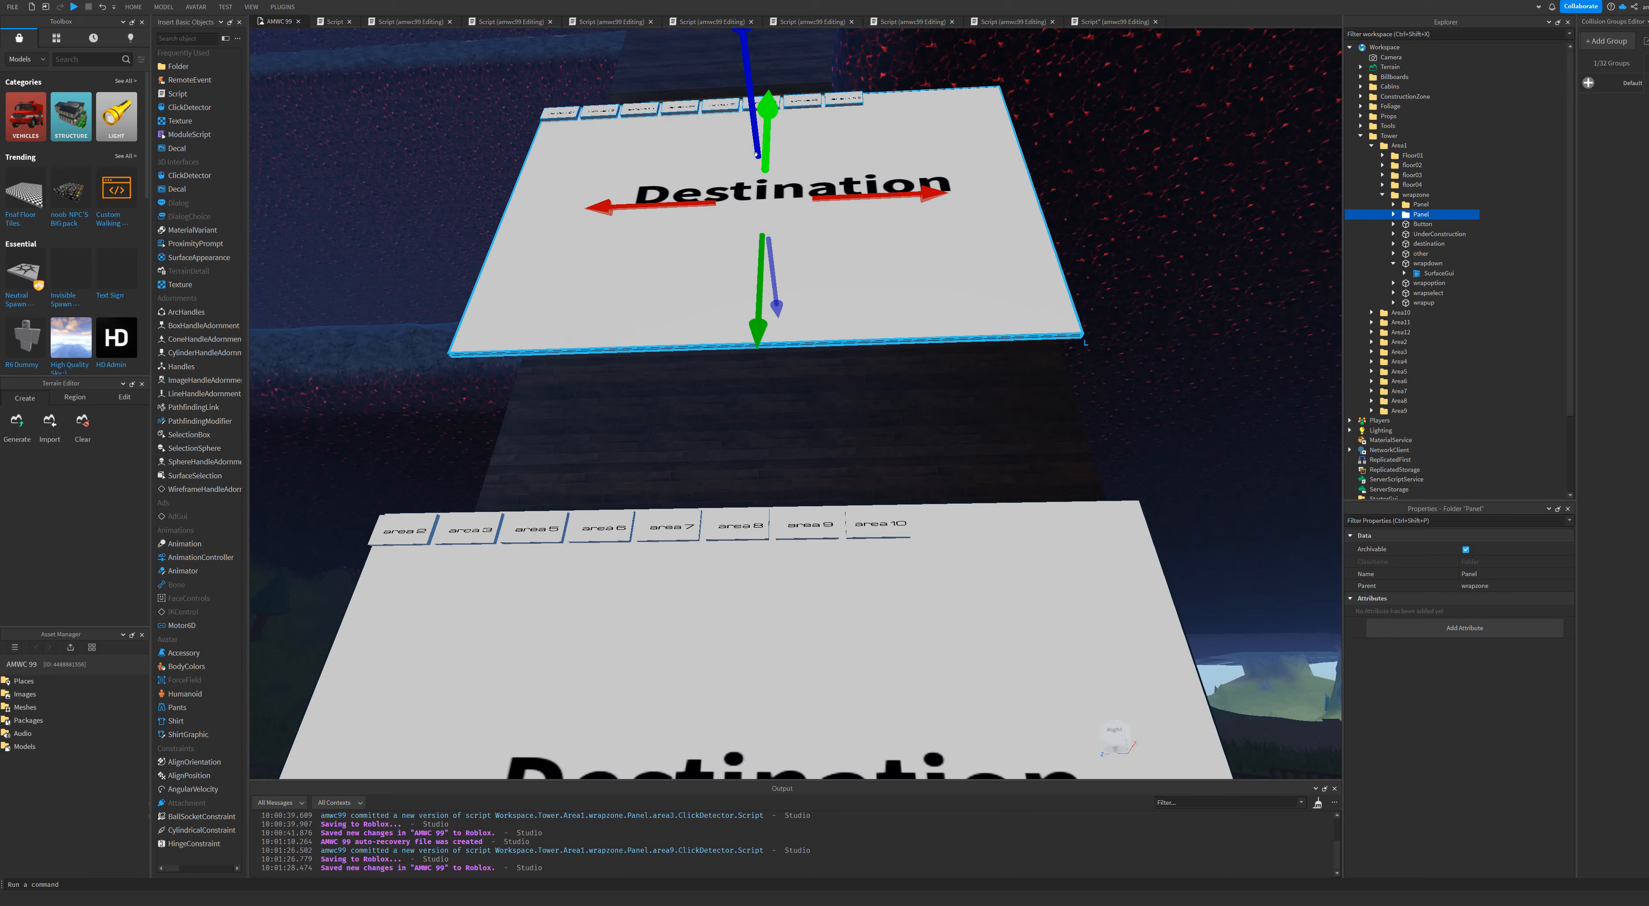
right_drag(735, 336, 733, 319)
drag(745, 340, 765, 122)
right_drag(837, 183, 843, 267)
scroll(840, 184, up, 5)
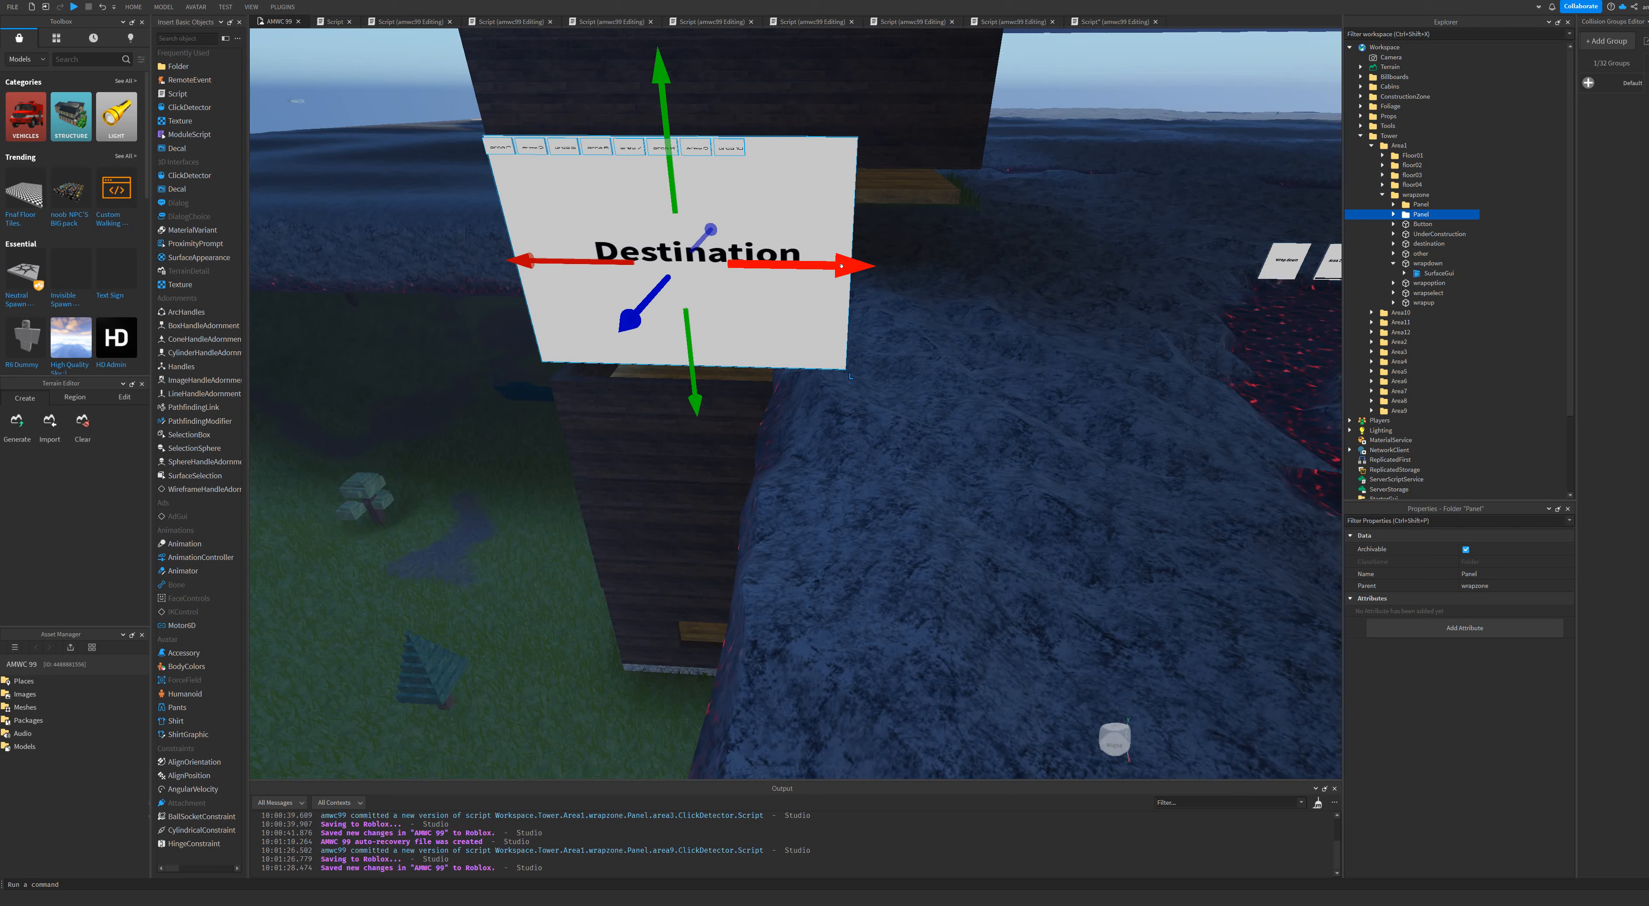
Slide the duplicated board out from the tower and push it back until it stands beside the Area 2 wrap signs.
drag(841, 266, 1247, 308)
key(d)
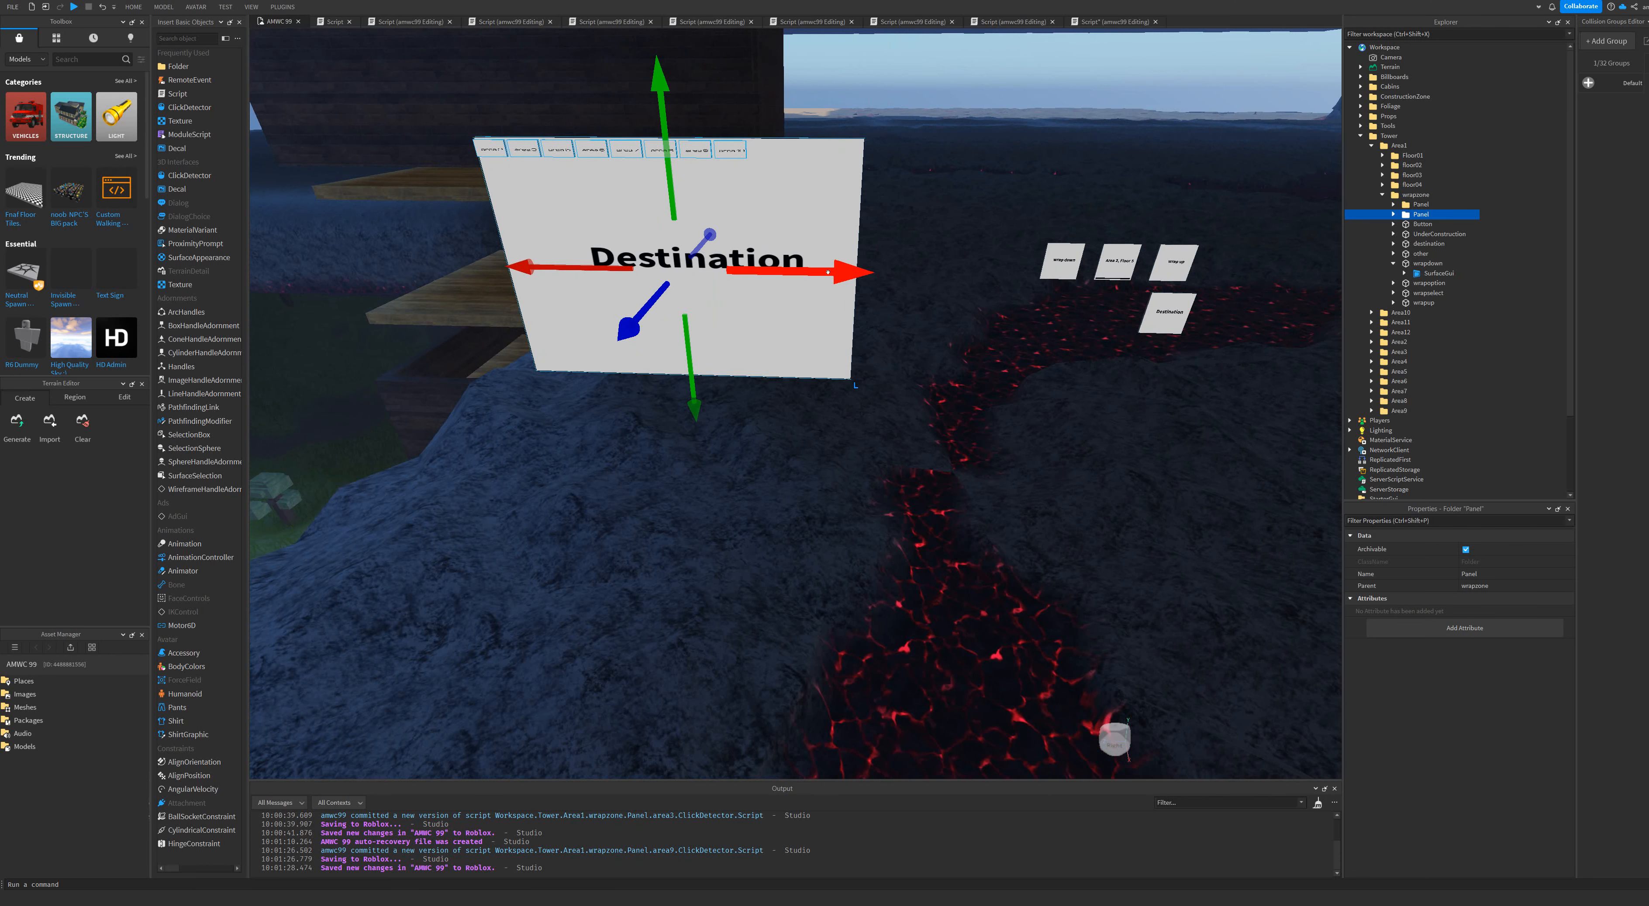
drag(827, 272, 1138, 317)
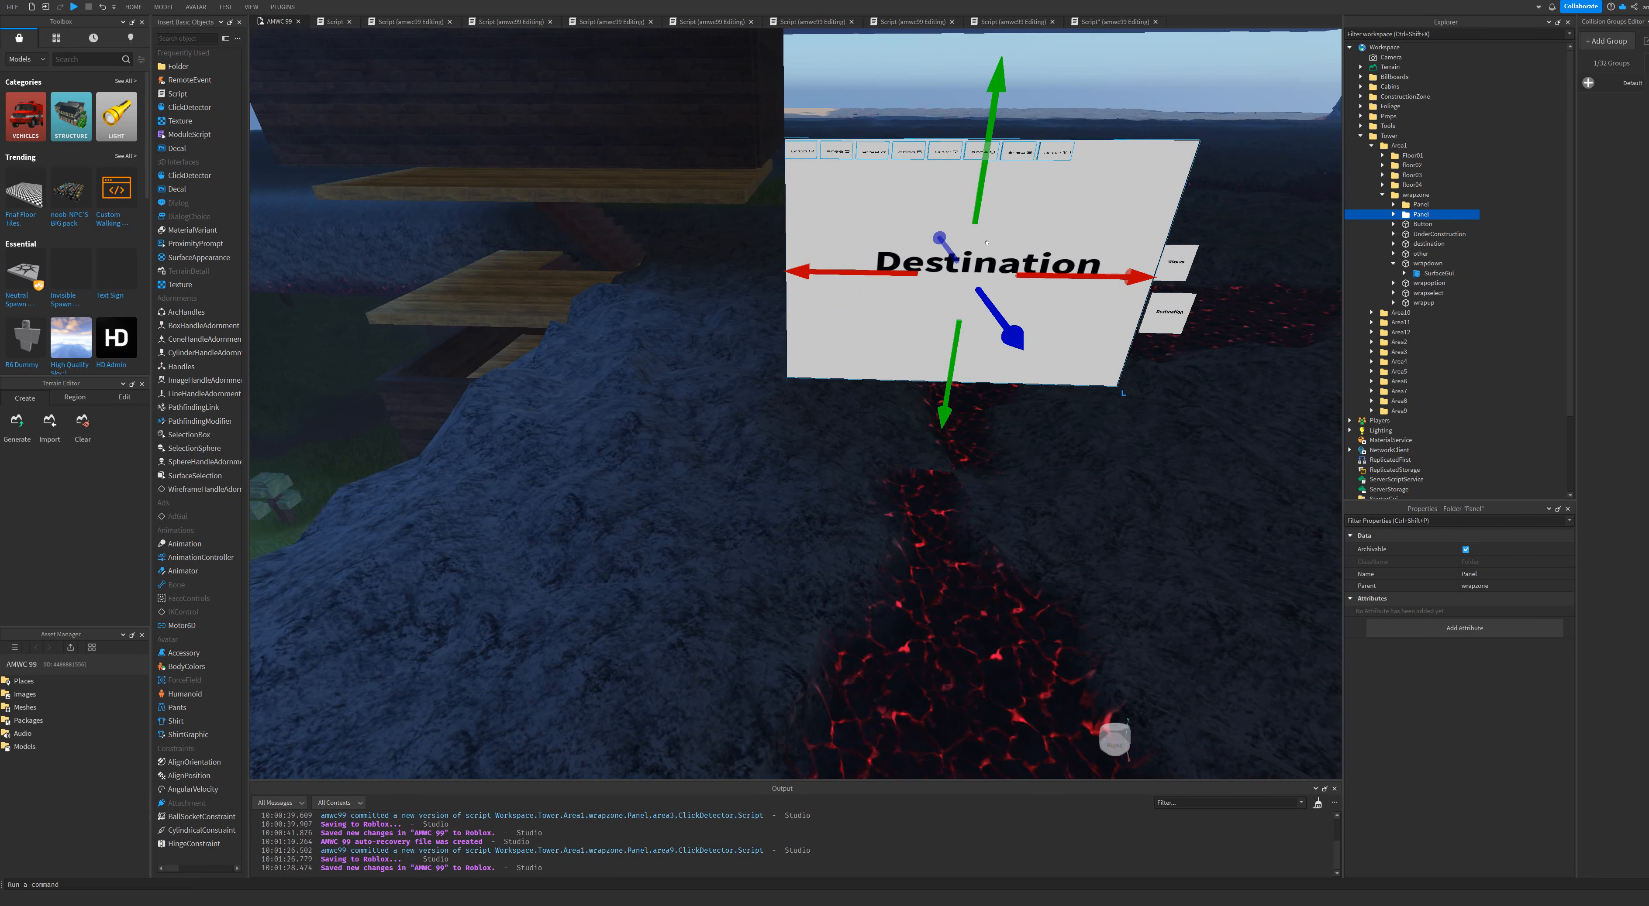
drag(1005, 302, 950, 213)
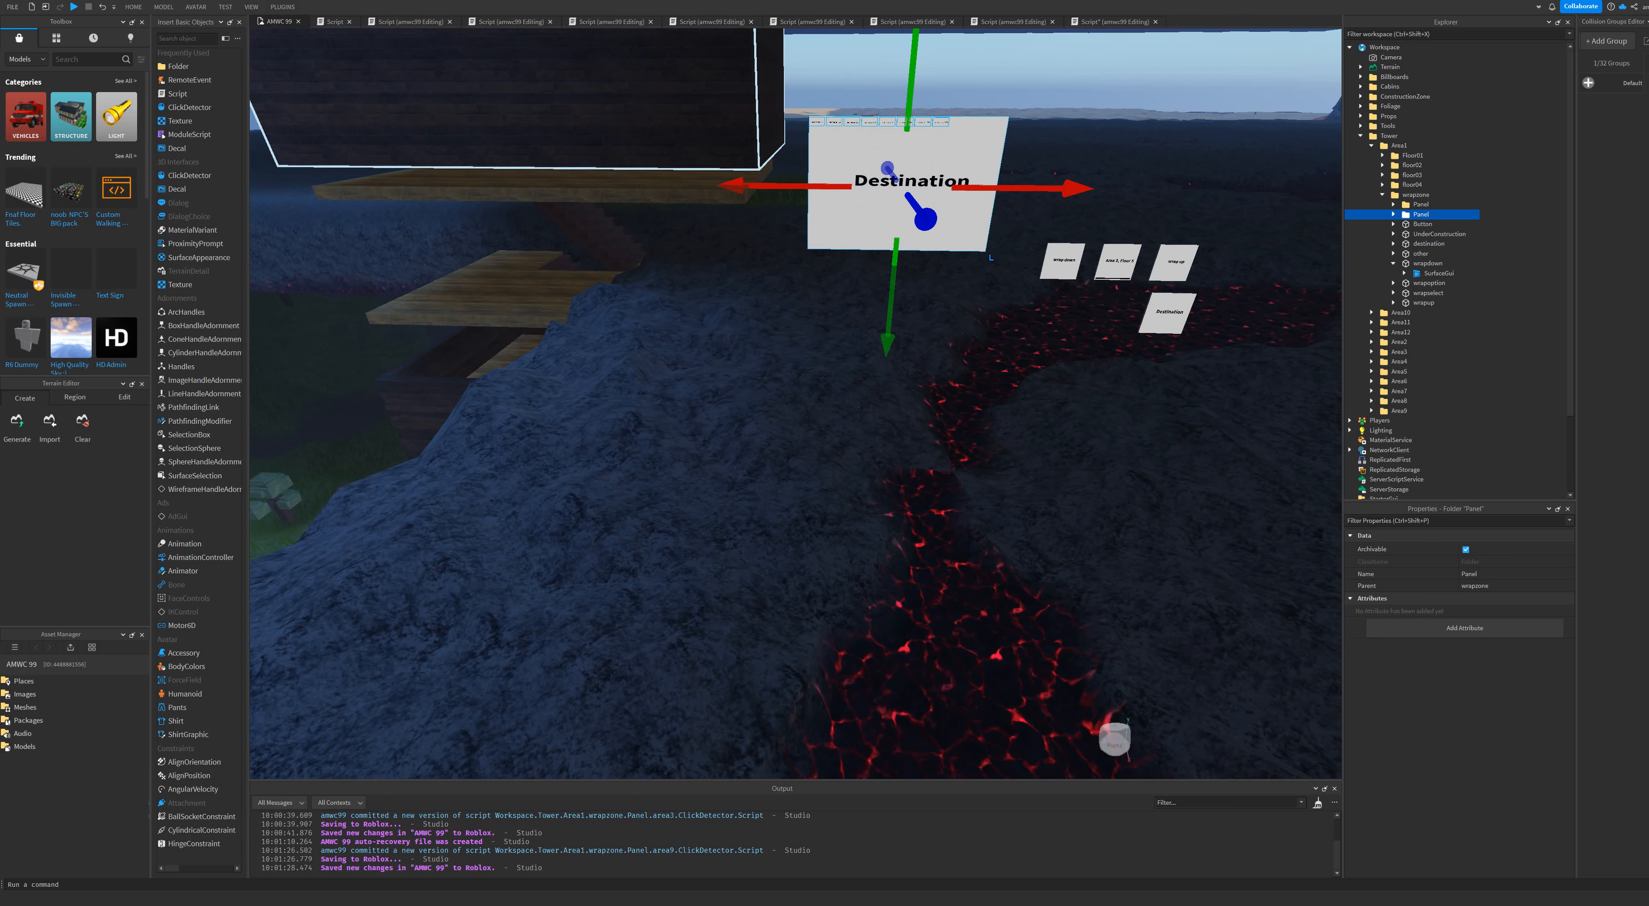
Start a playtest, walk the character to the Area 1 Destination board and test its area 2 button.
click(75, 8)
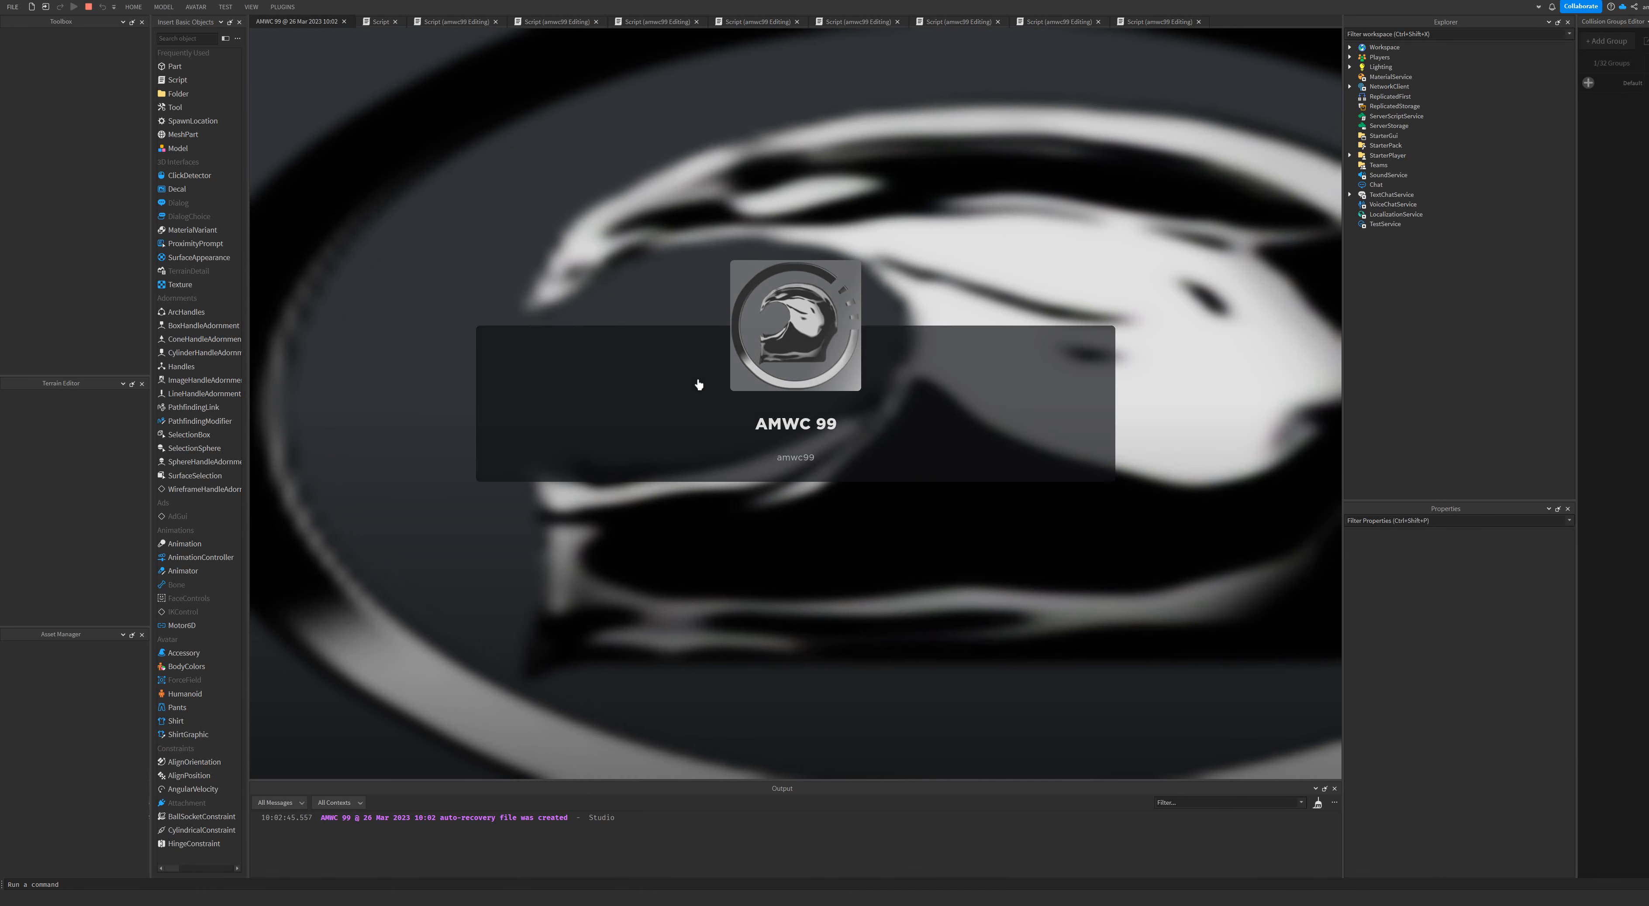
key(w)
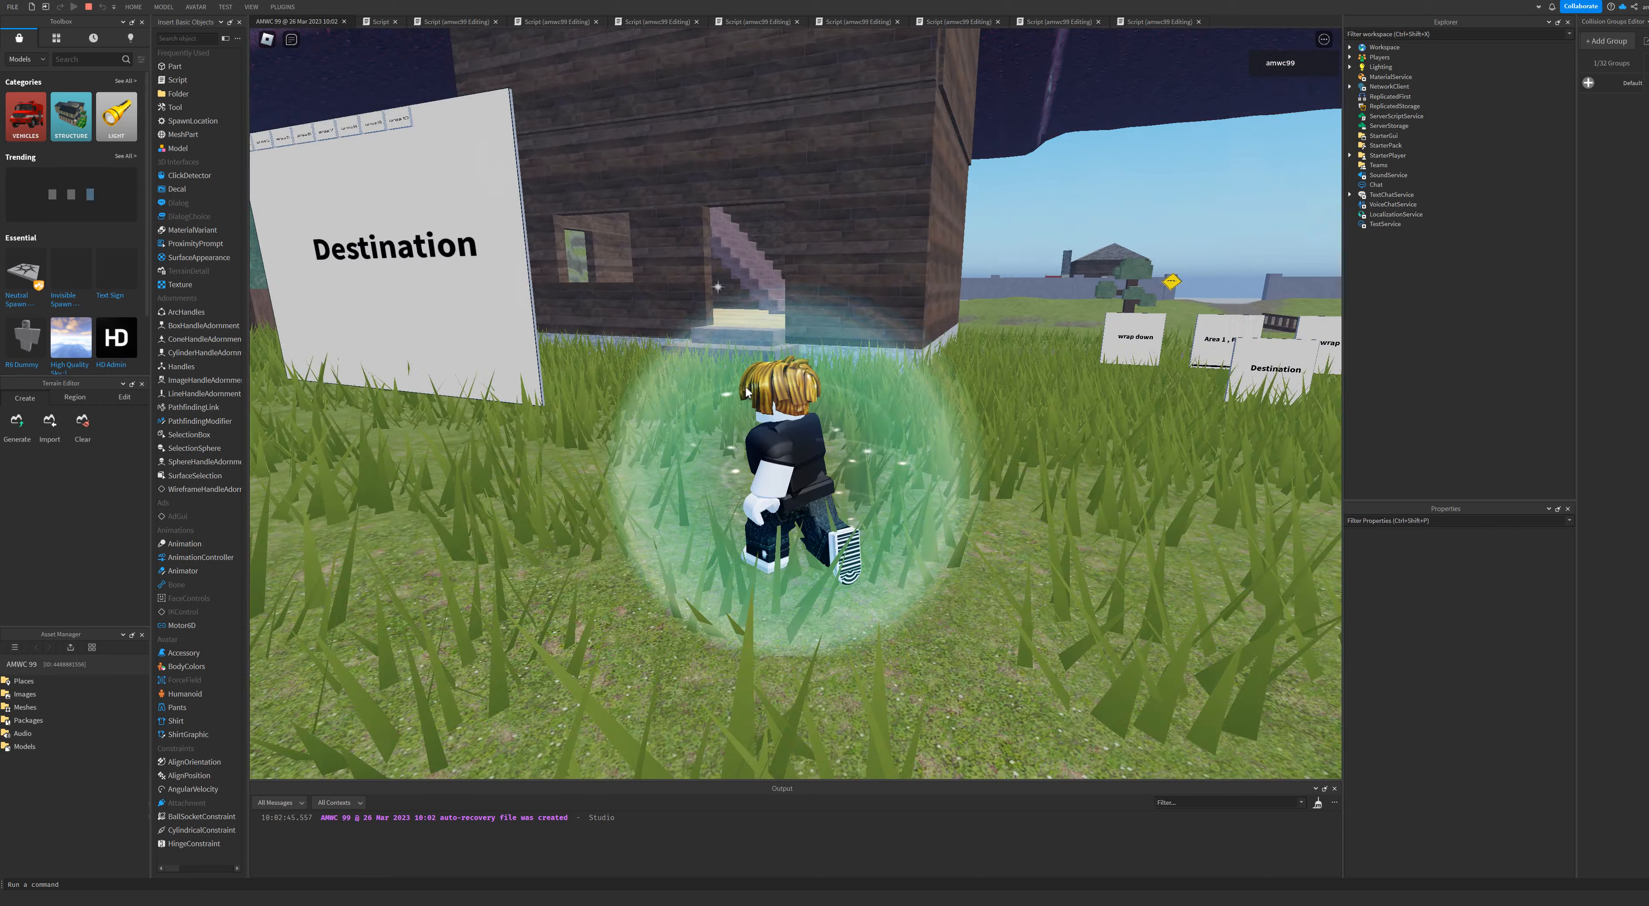
right_drag(745, 386, 614, 144)
key(a)
key(s)
key(w)
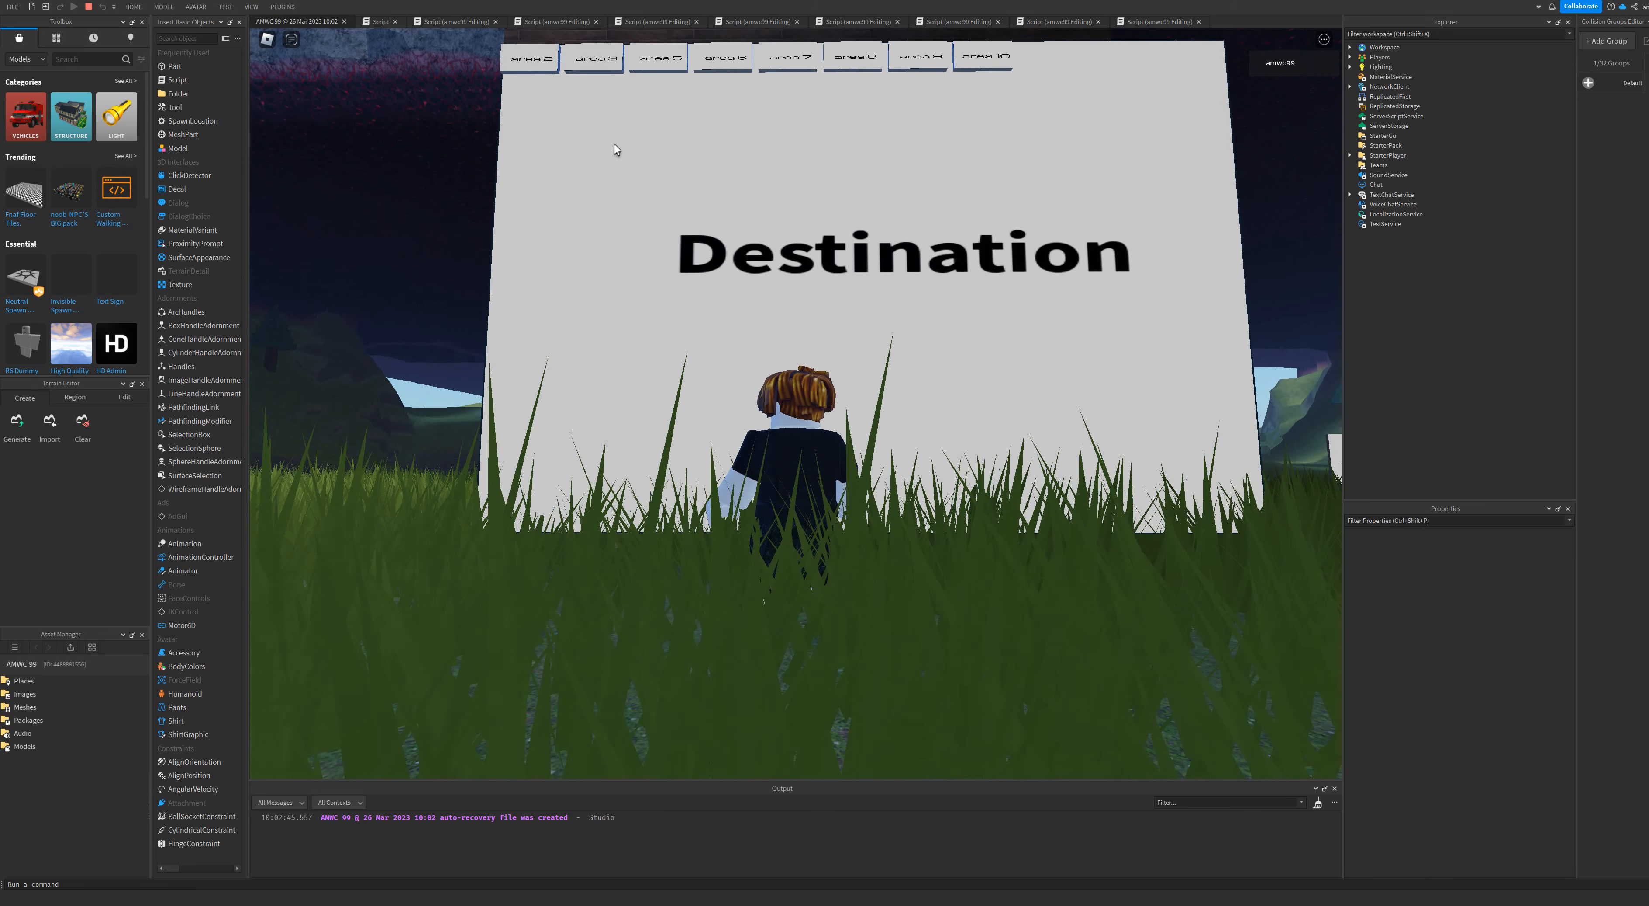
click(538, 62)
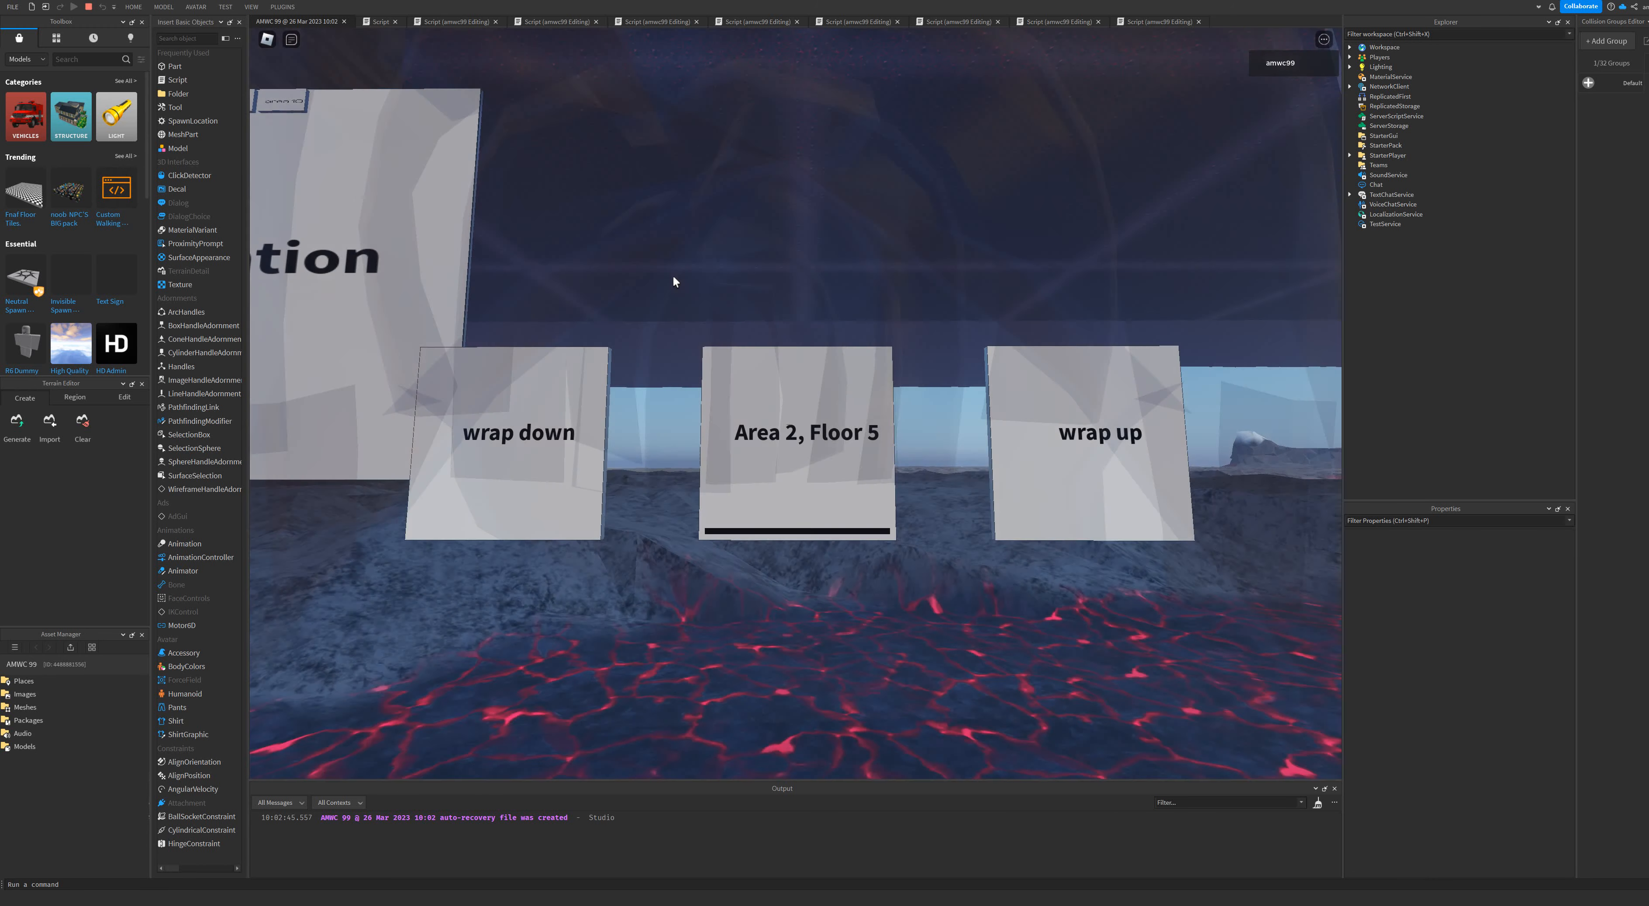
Walk to the Destination board in Area 2 and test its area 3 button.
key(w)
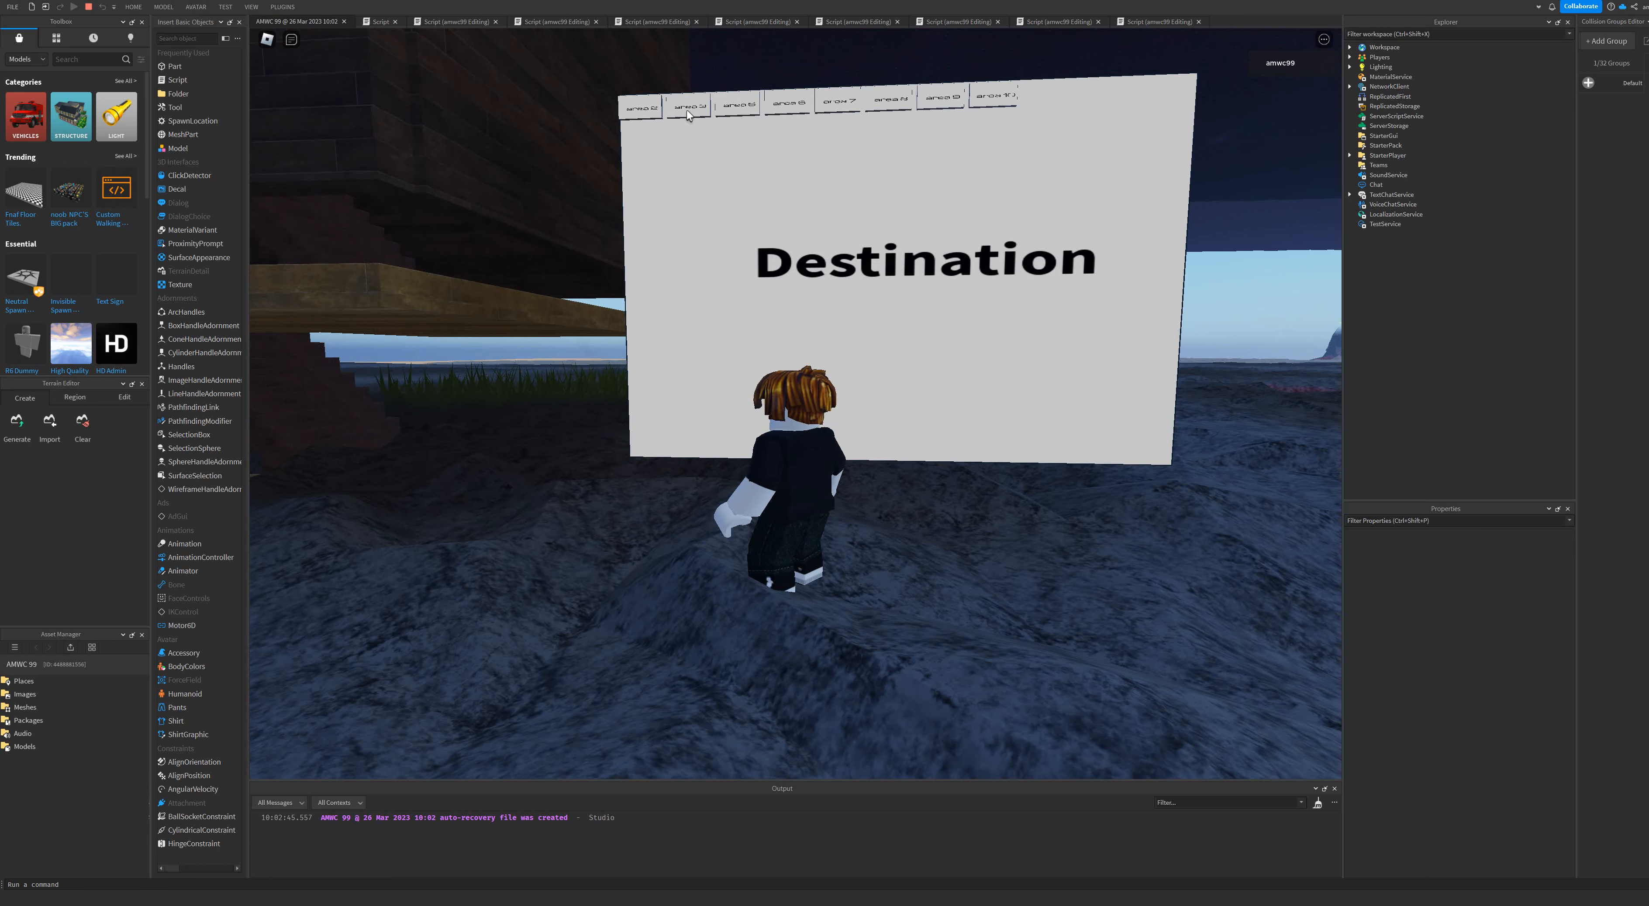
key(w)
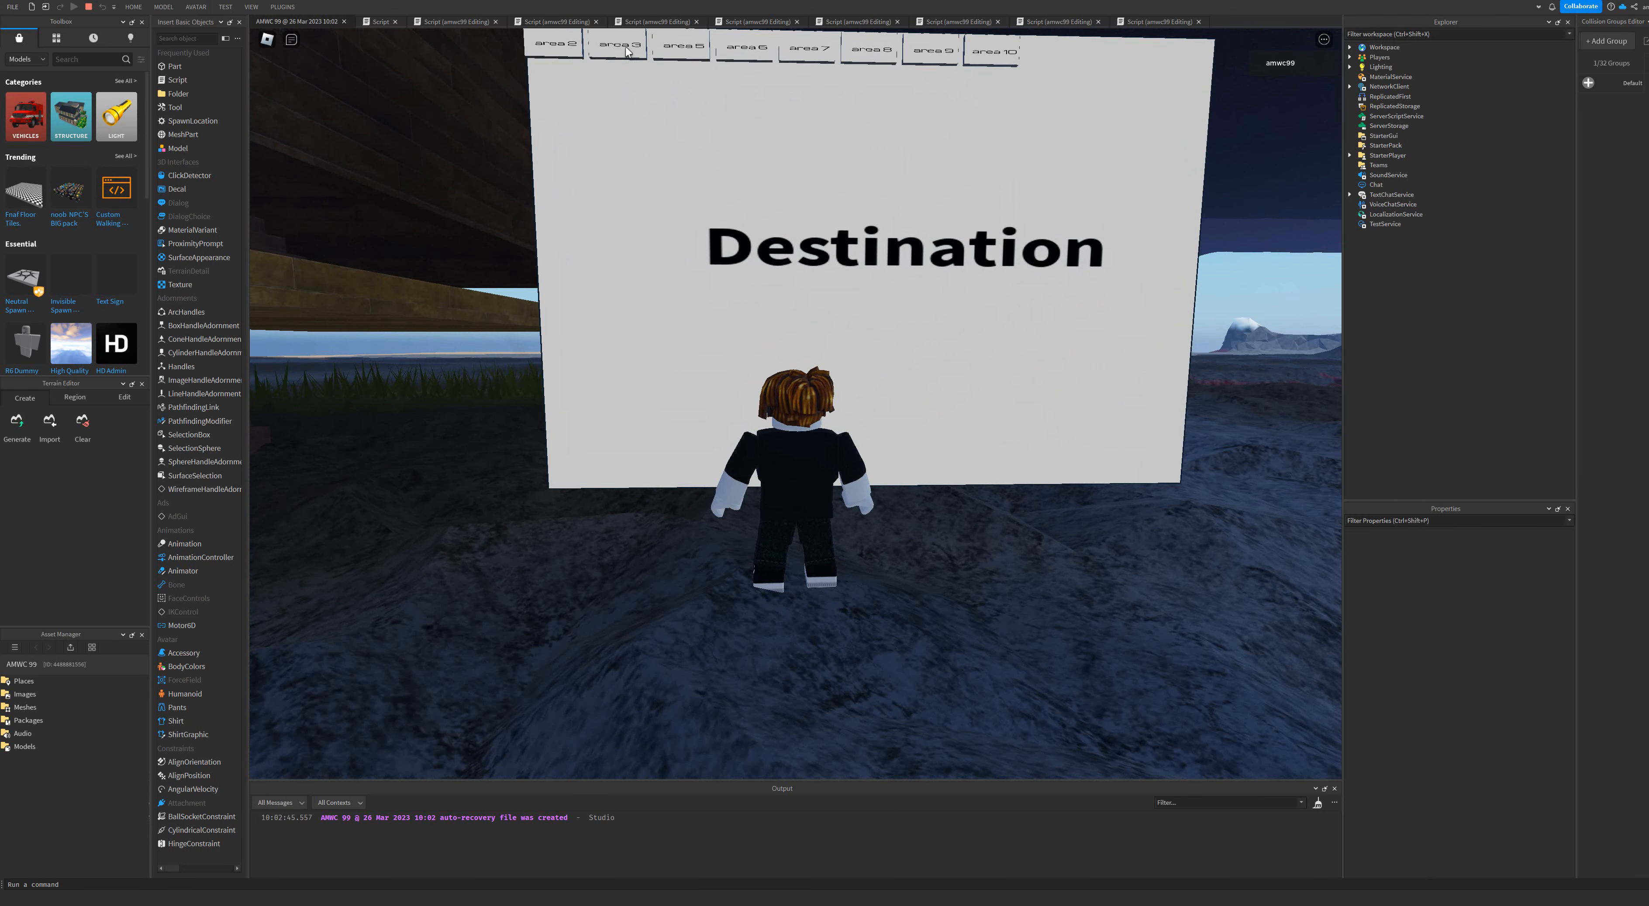
click(622, 46)
key(w)
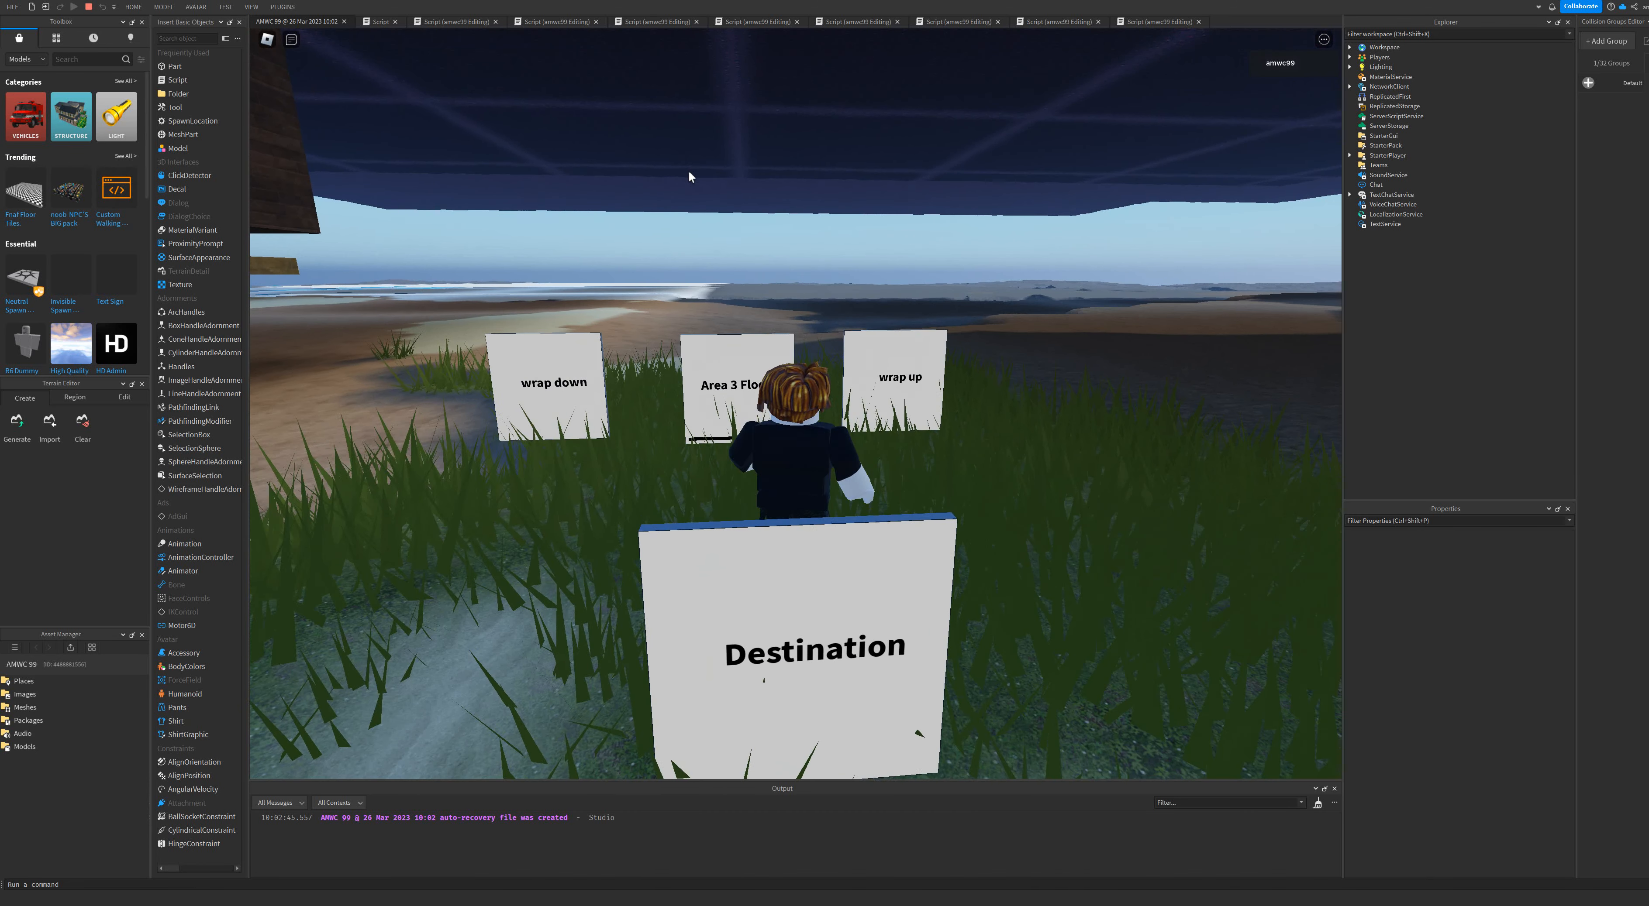
Wrap down from Area 3, walk back to the Area 2 Destination board and test its area 10 button.
key(w)
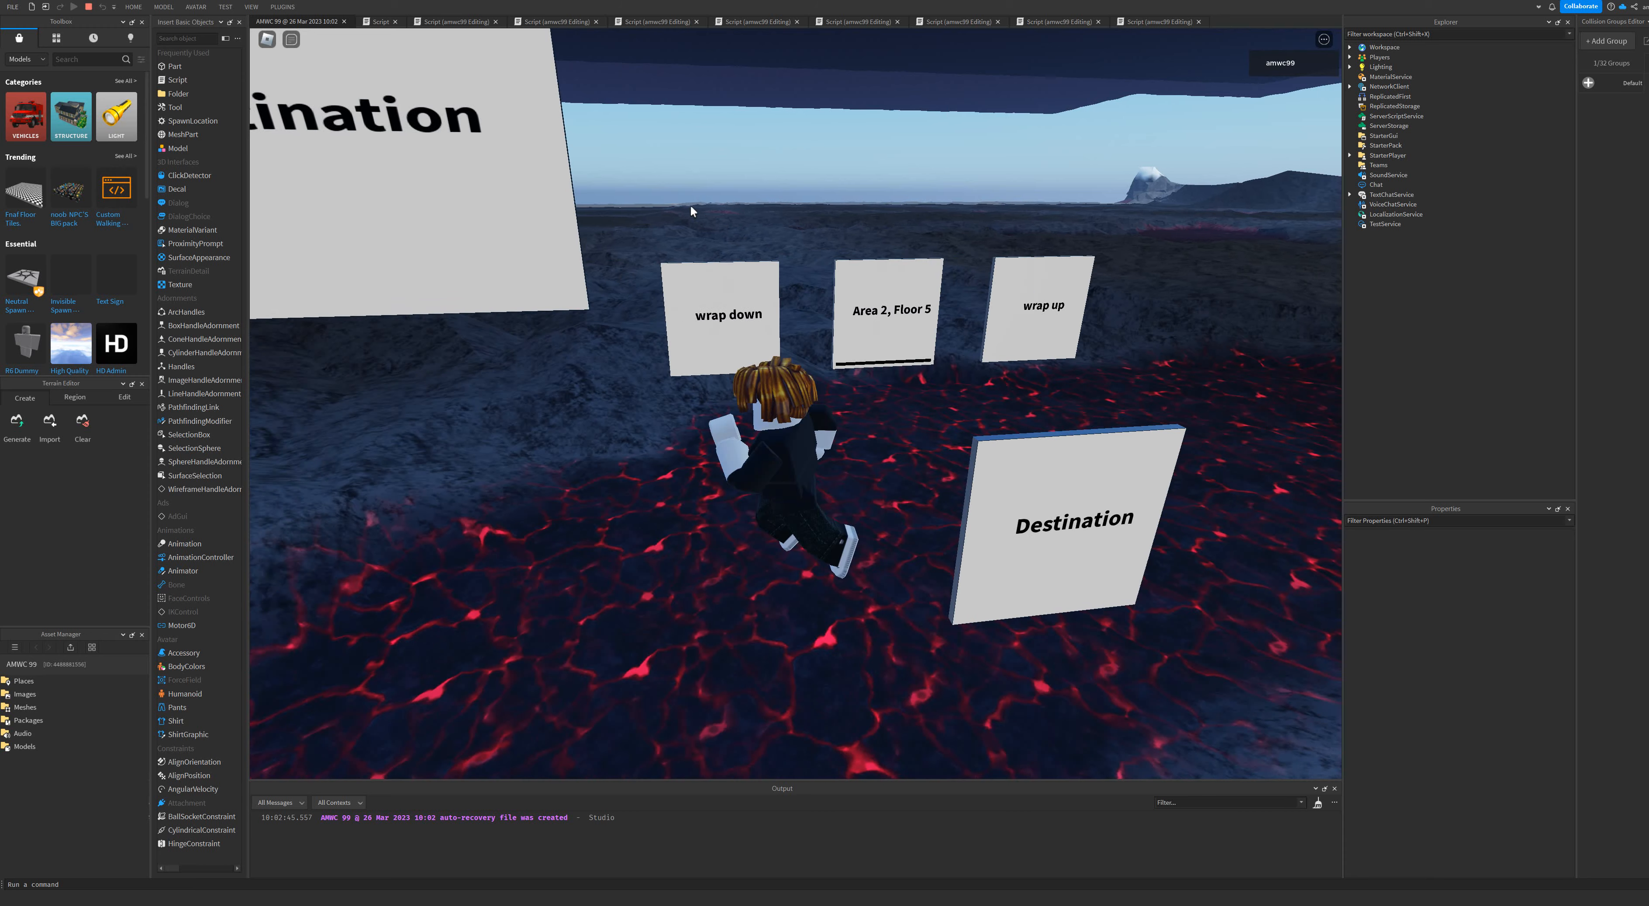
key(w)
right_drag(691, 206, 694, 206)
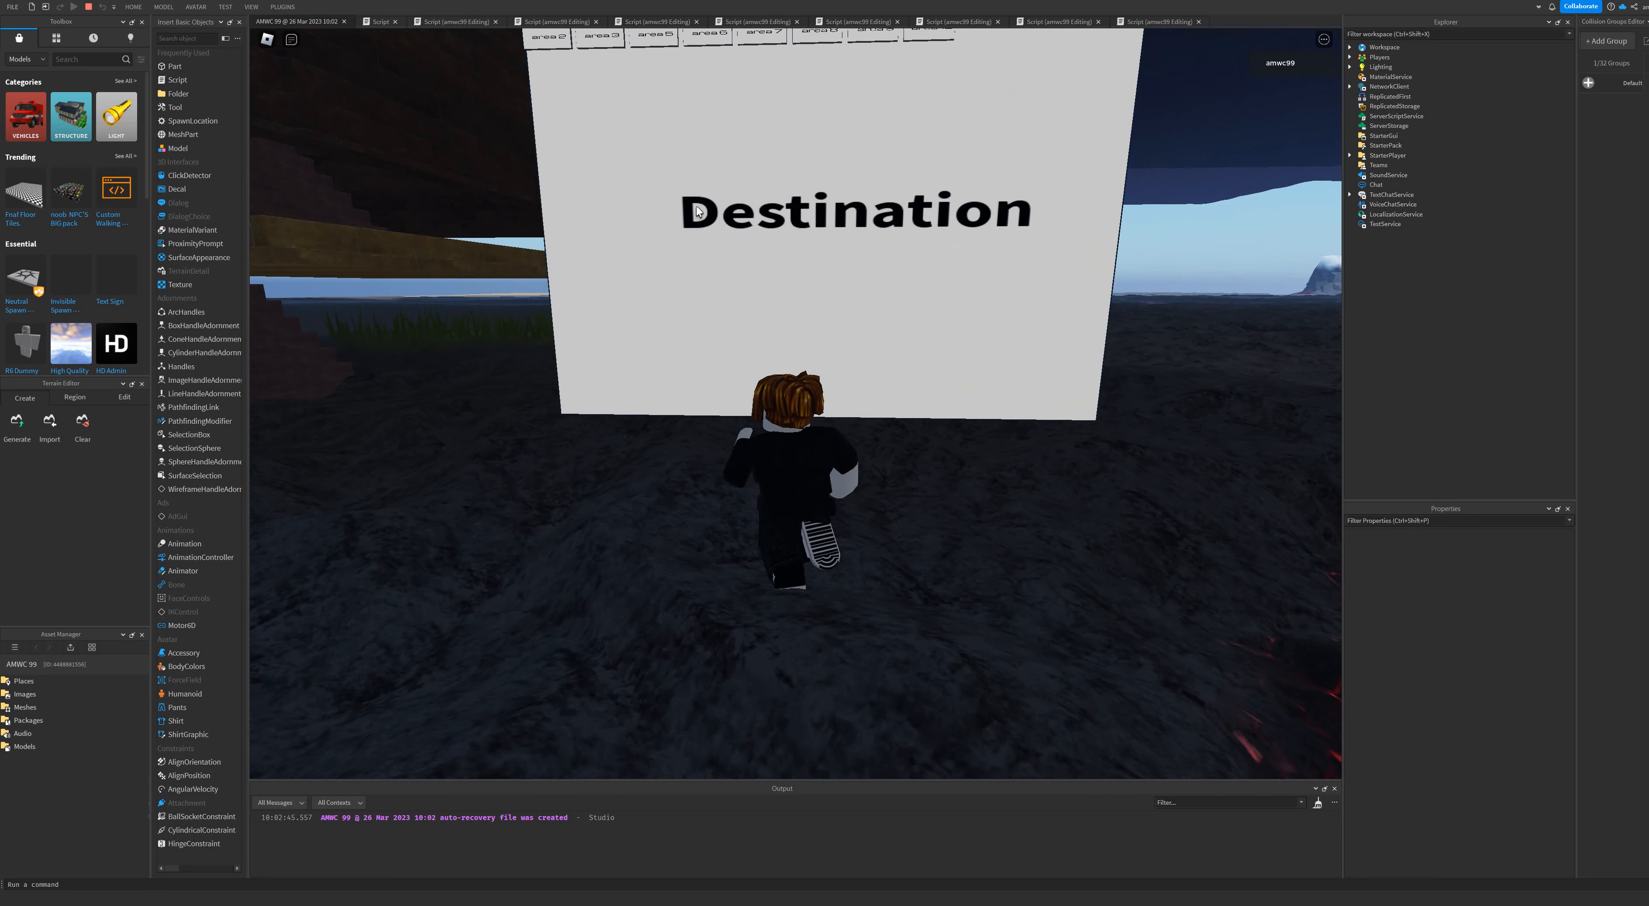
right_drag(703, 151, 666, 112)
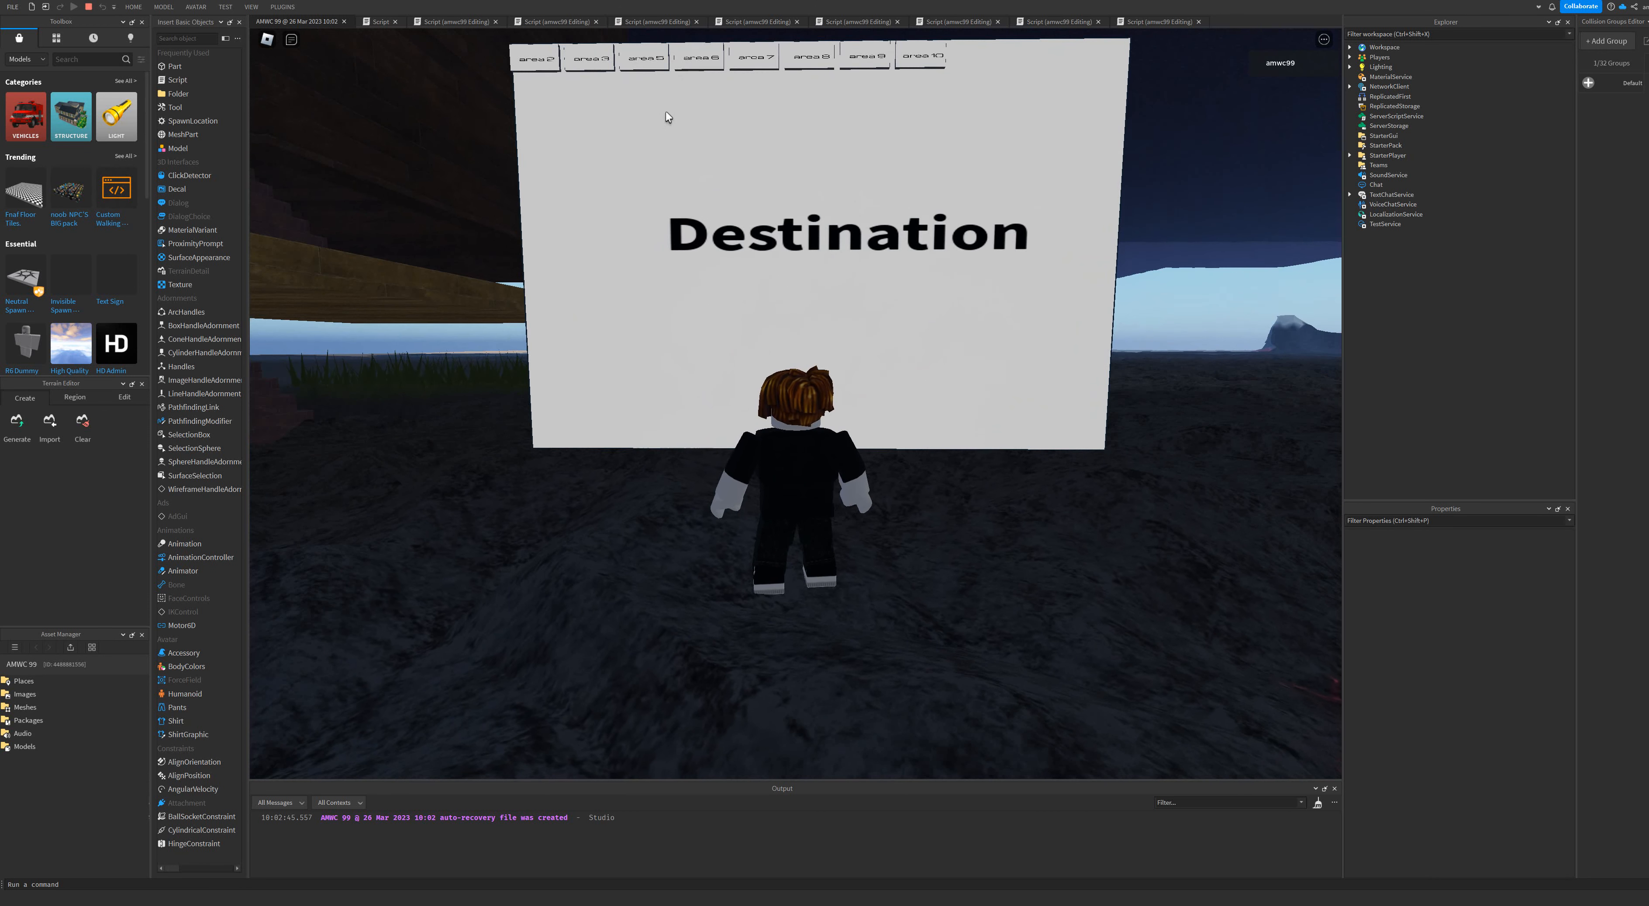
click(908, 58)
key(w)
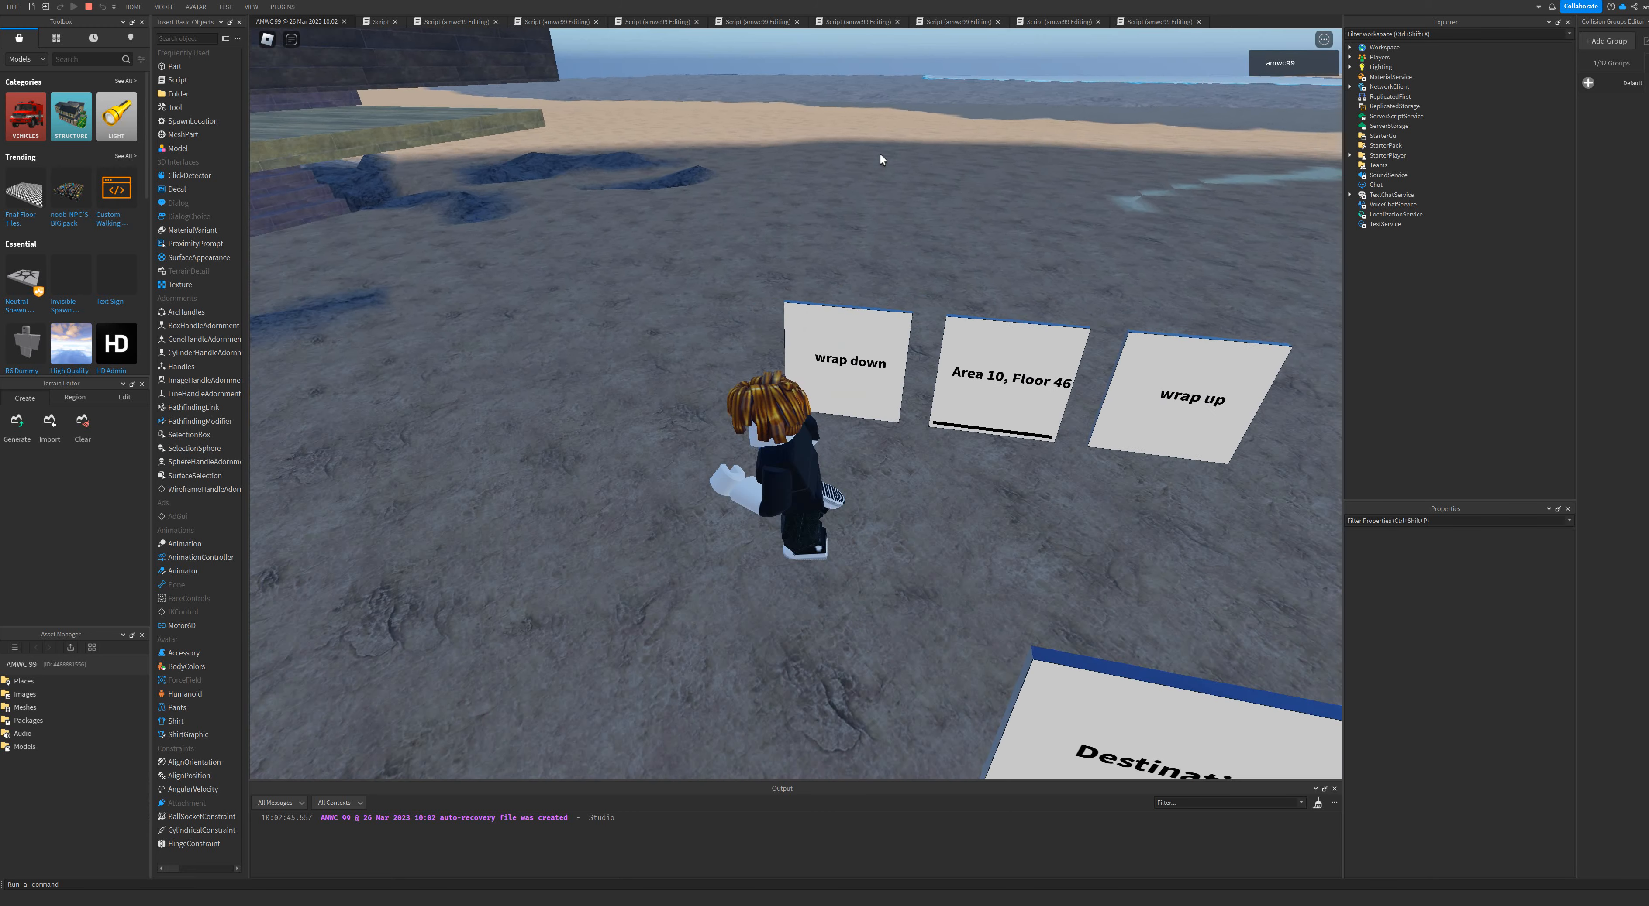
Drop off the Area 10 floor to the ground, walk to the Area 1 Destination board and test its area 9 button.
right_drag(880, 154, 857, 152)
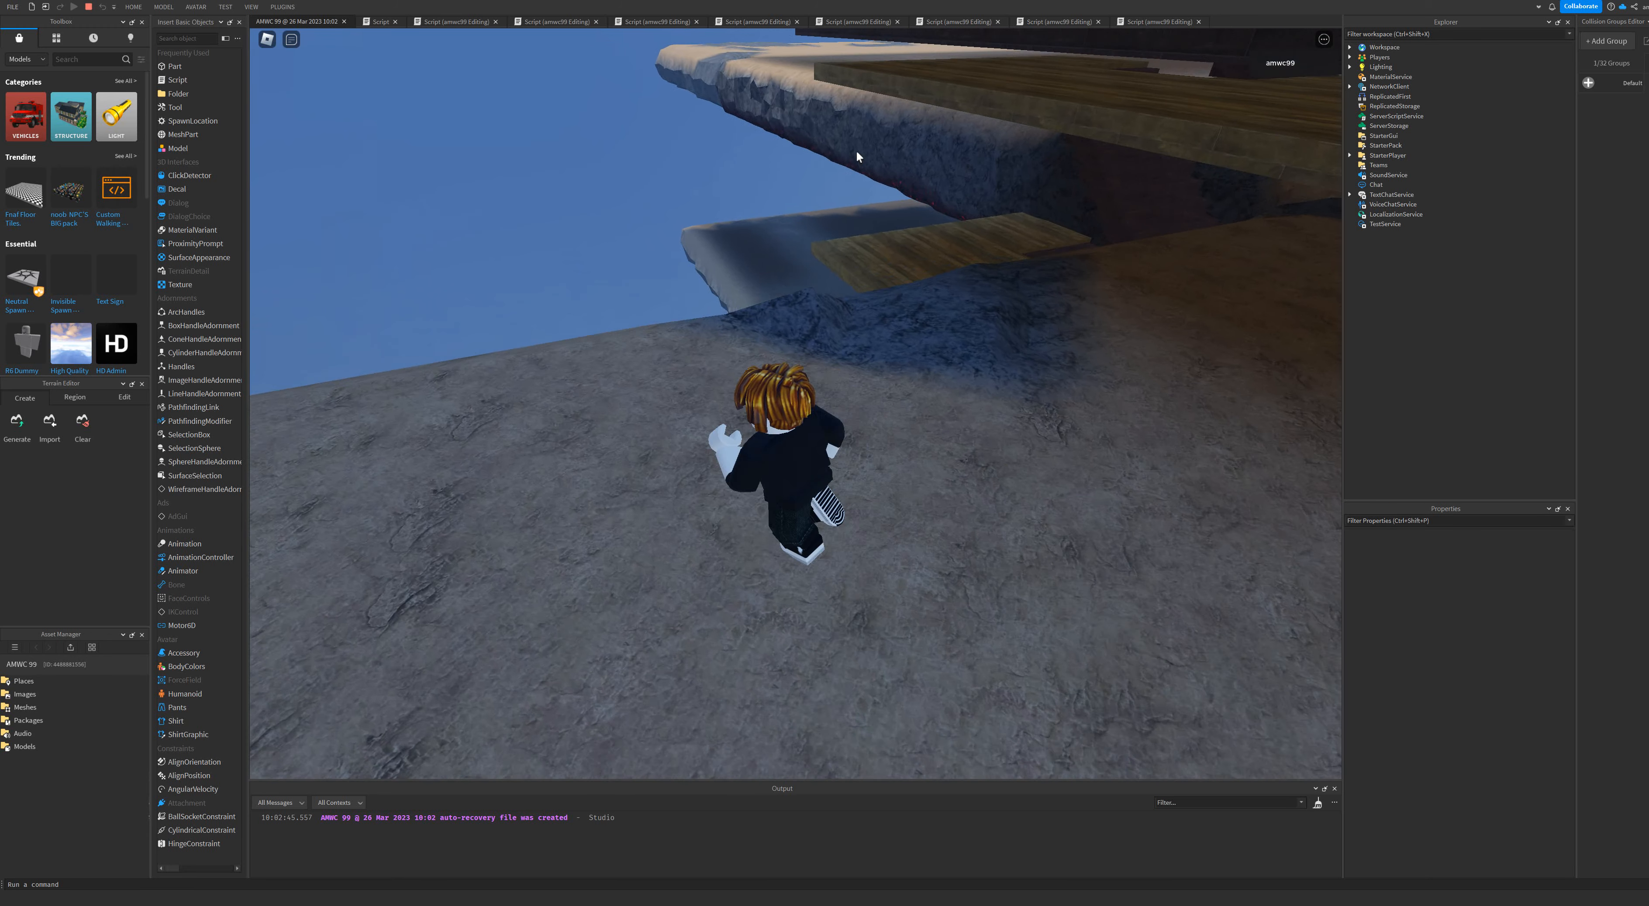
key(w)
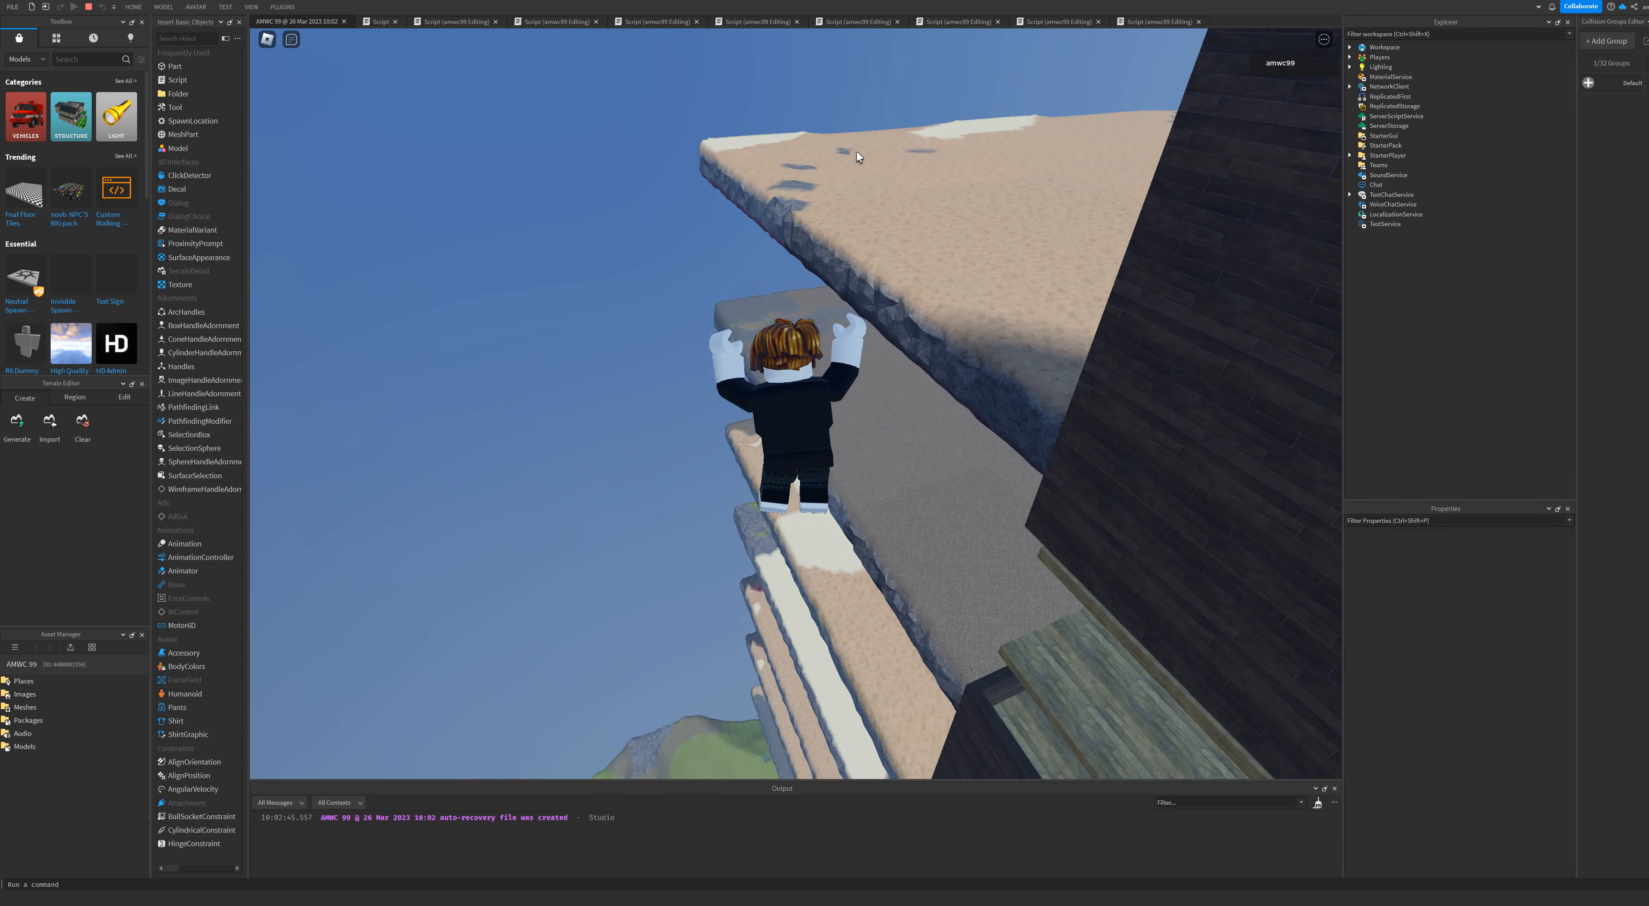
key(w)
right_drag(856, 151, 926, 148)
key(w)
key(w)
key(d)
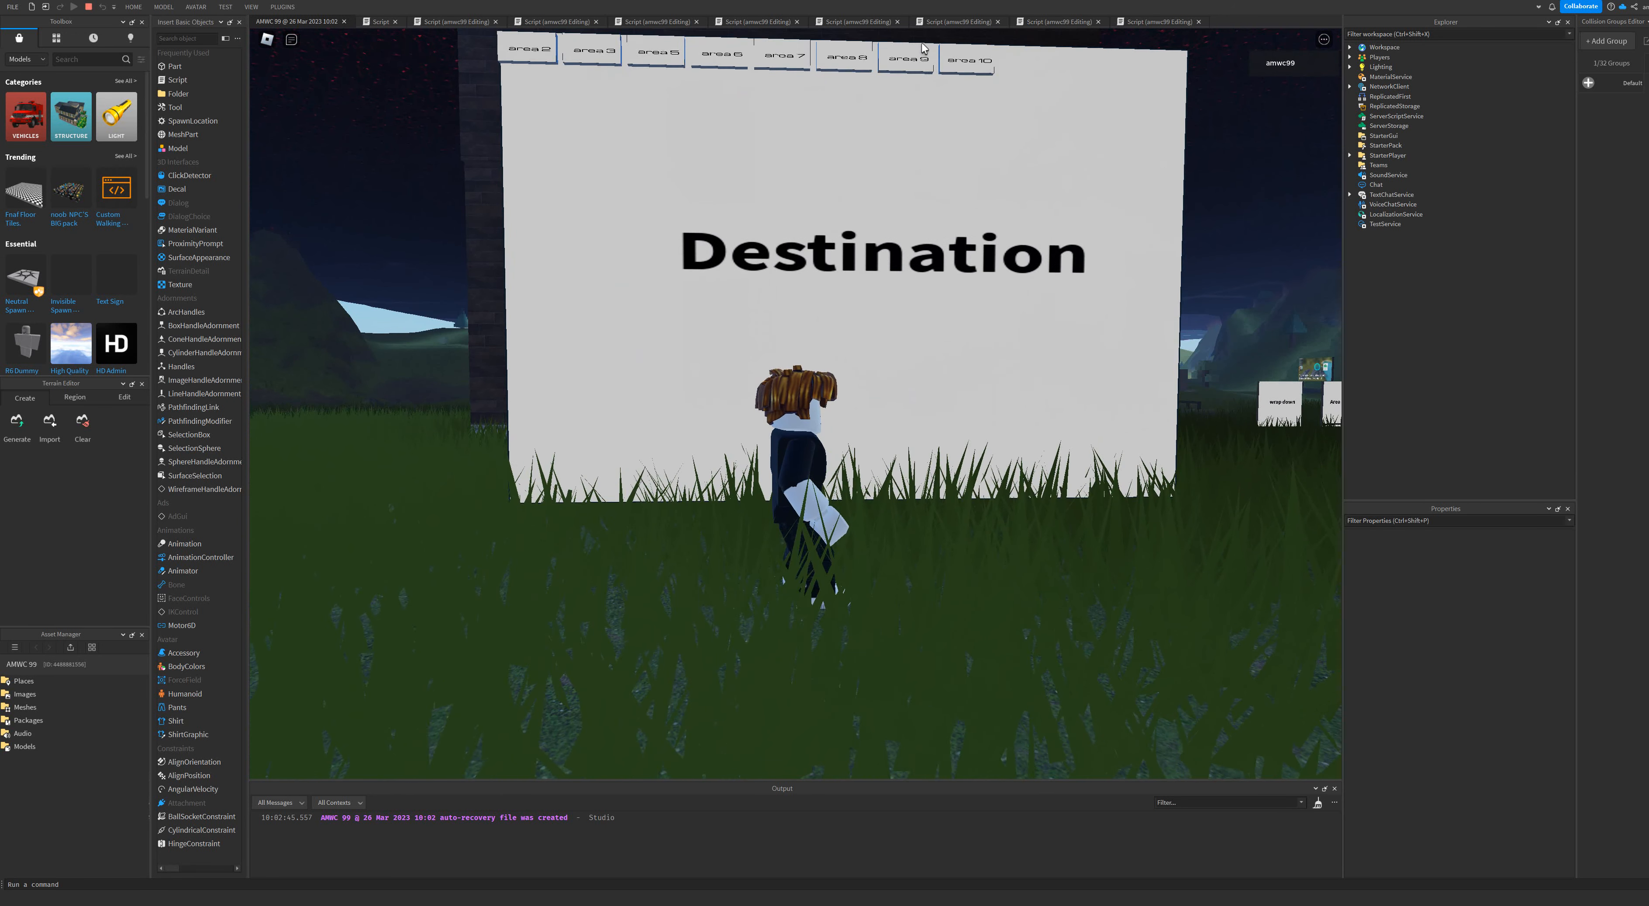
click(907, 62)
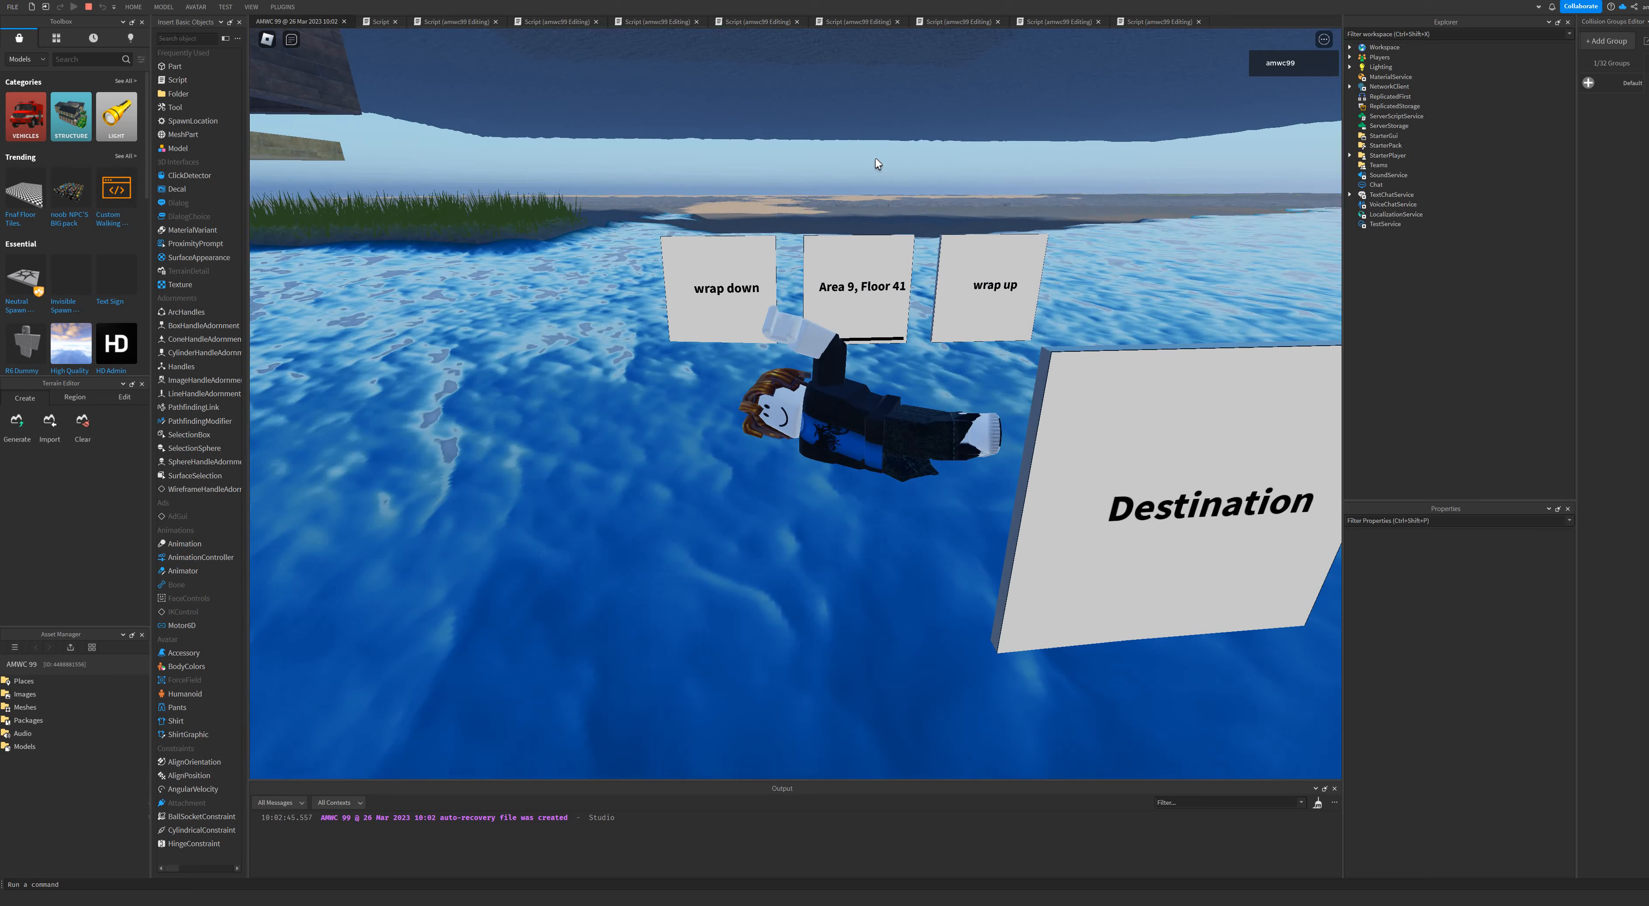
Walk the character into the successive wrap down signs to descend from Area 9 to Area 2.
key(a)
key(w)
key(d)
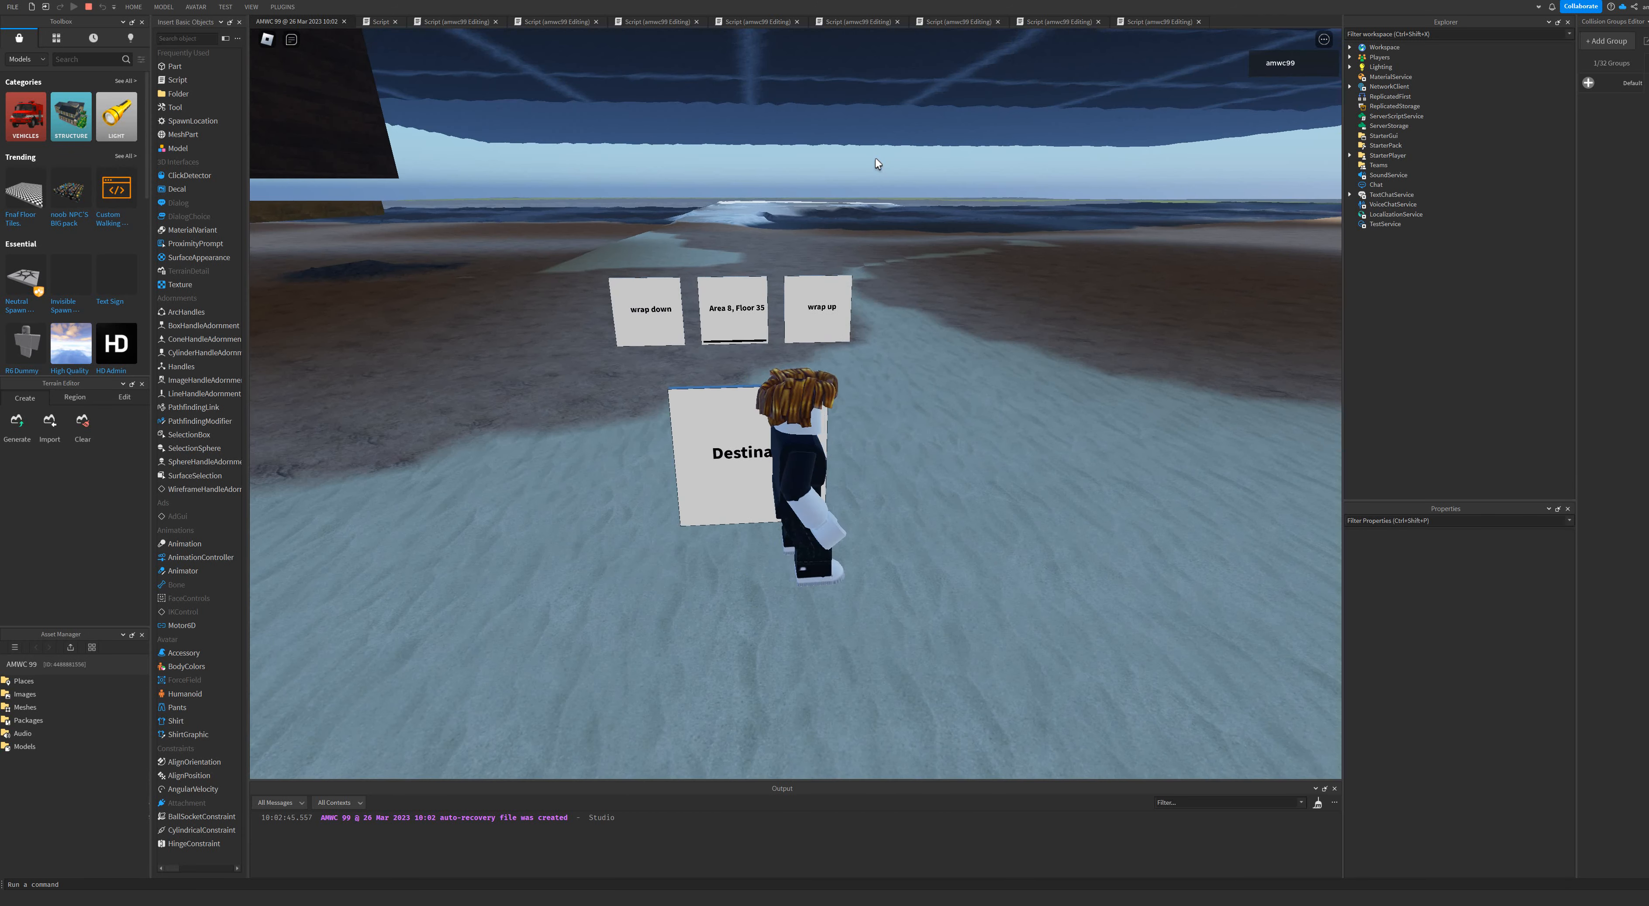
key(a)
key(w)
key(a)
key(w)
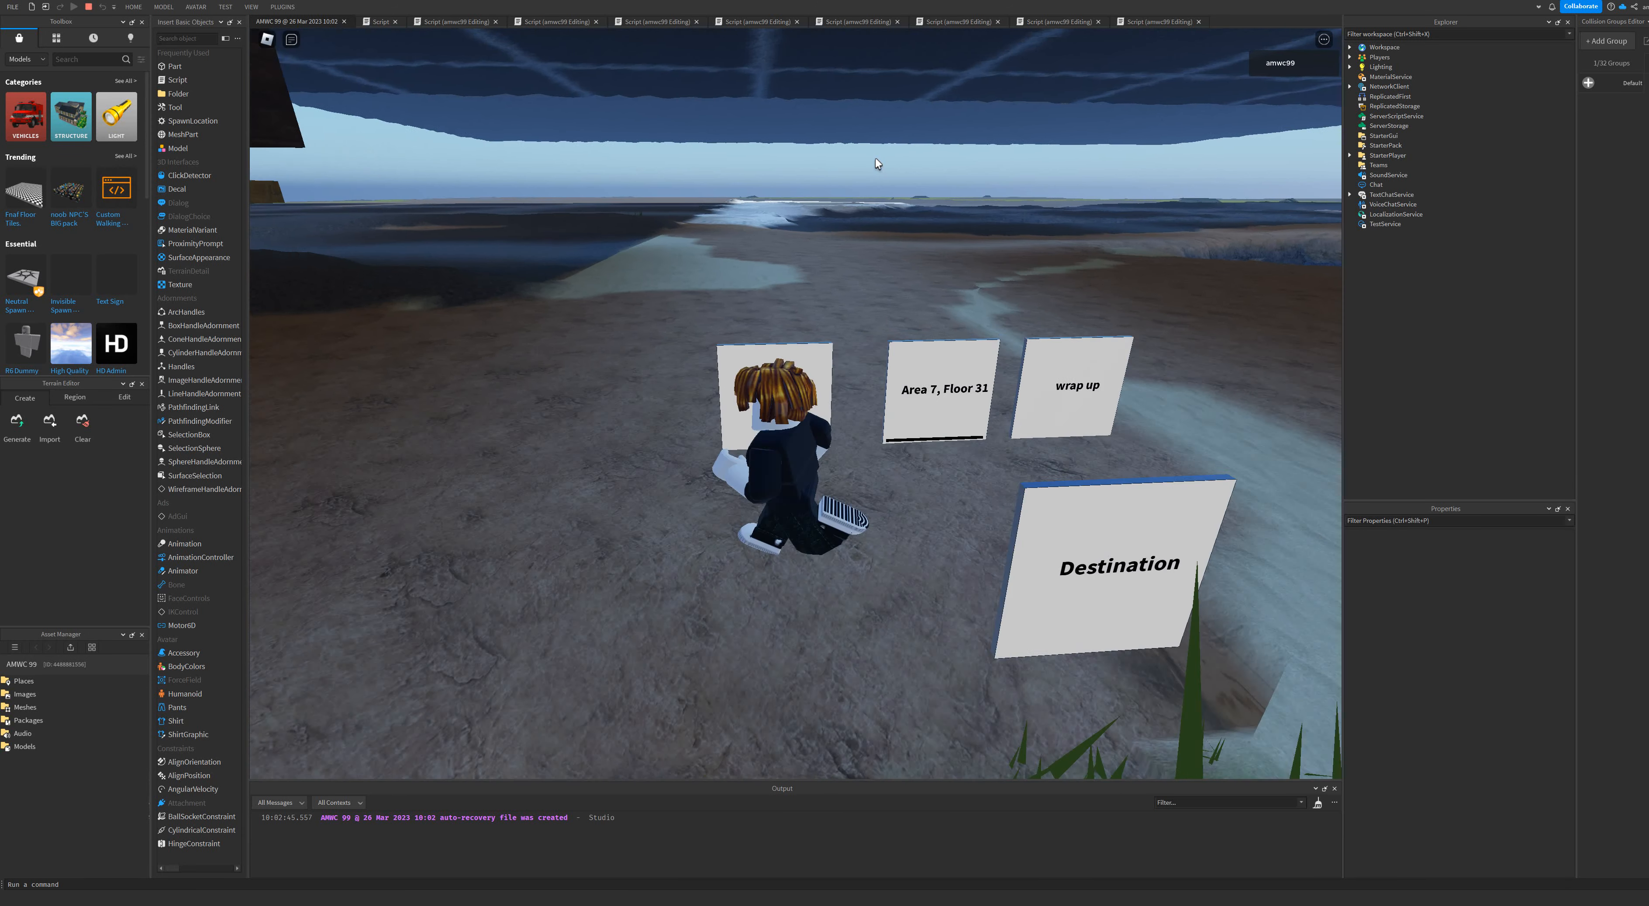
key(a)
key(w)
key(a)
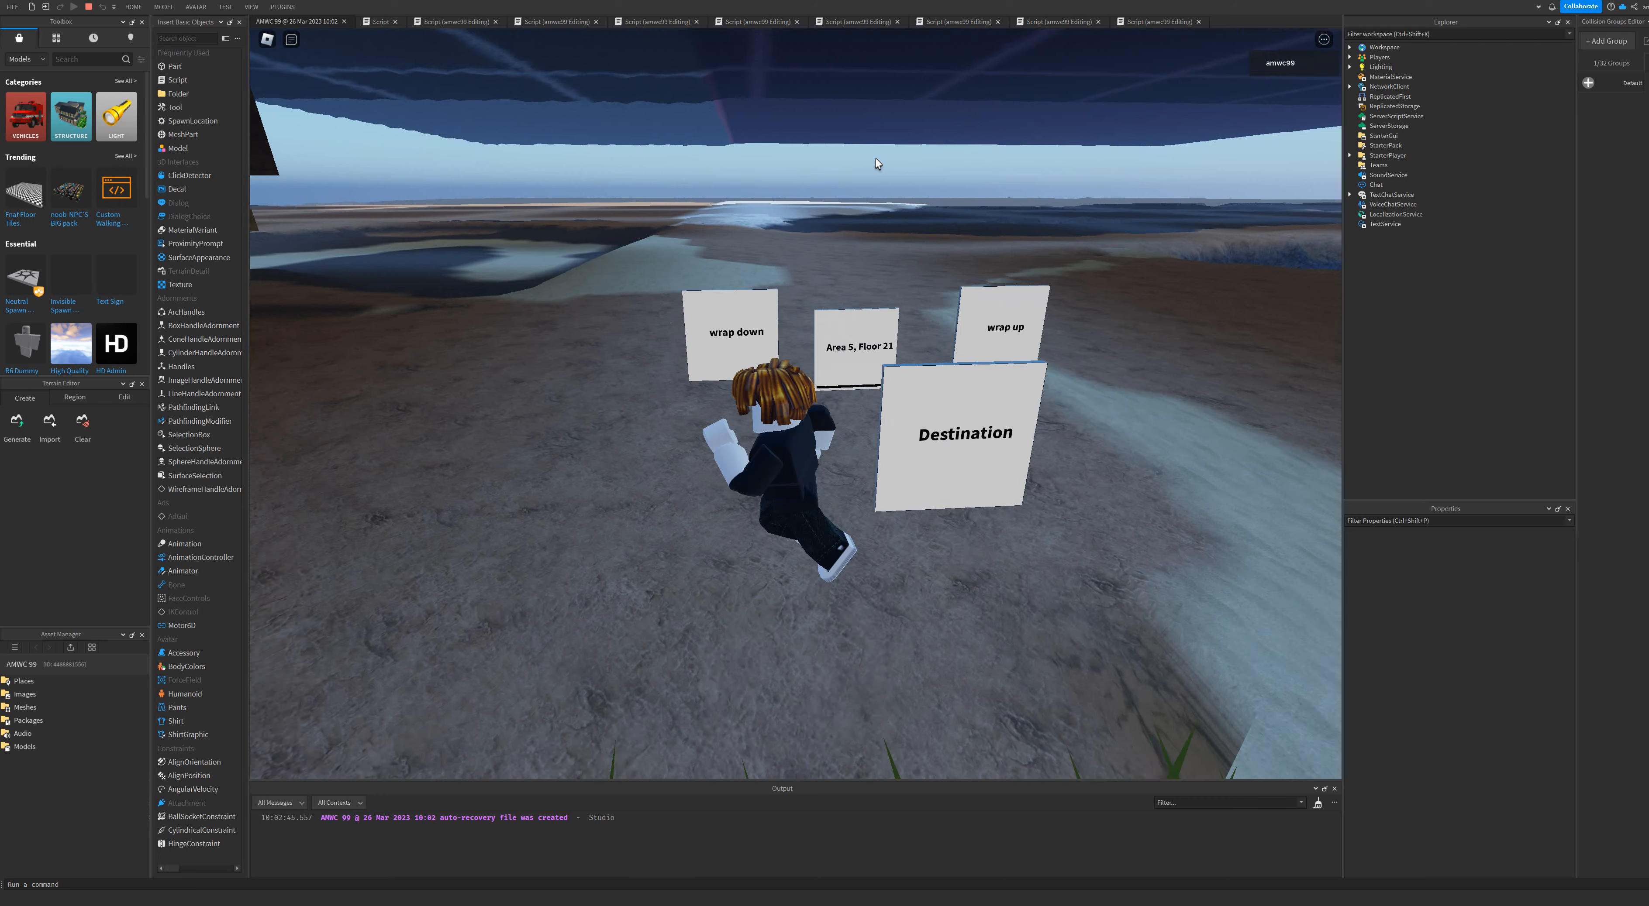
key(w)
key(a)
key(w)
key(a)
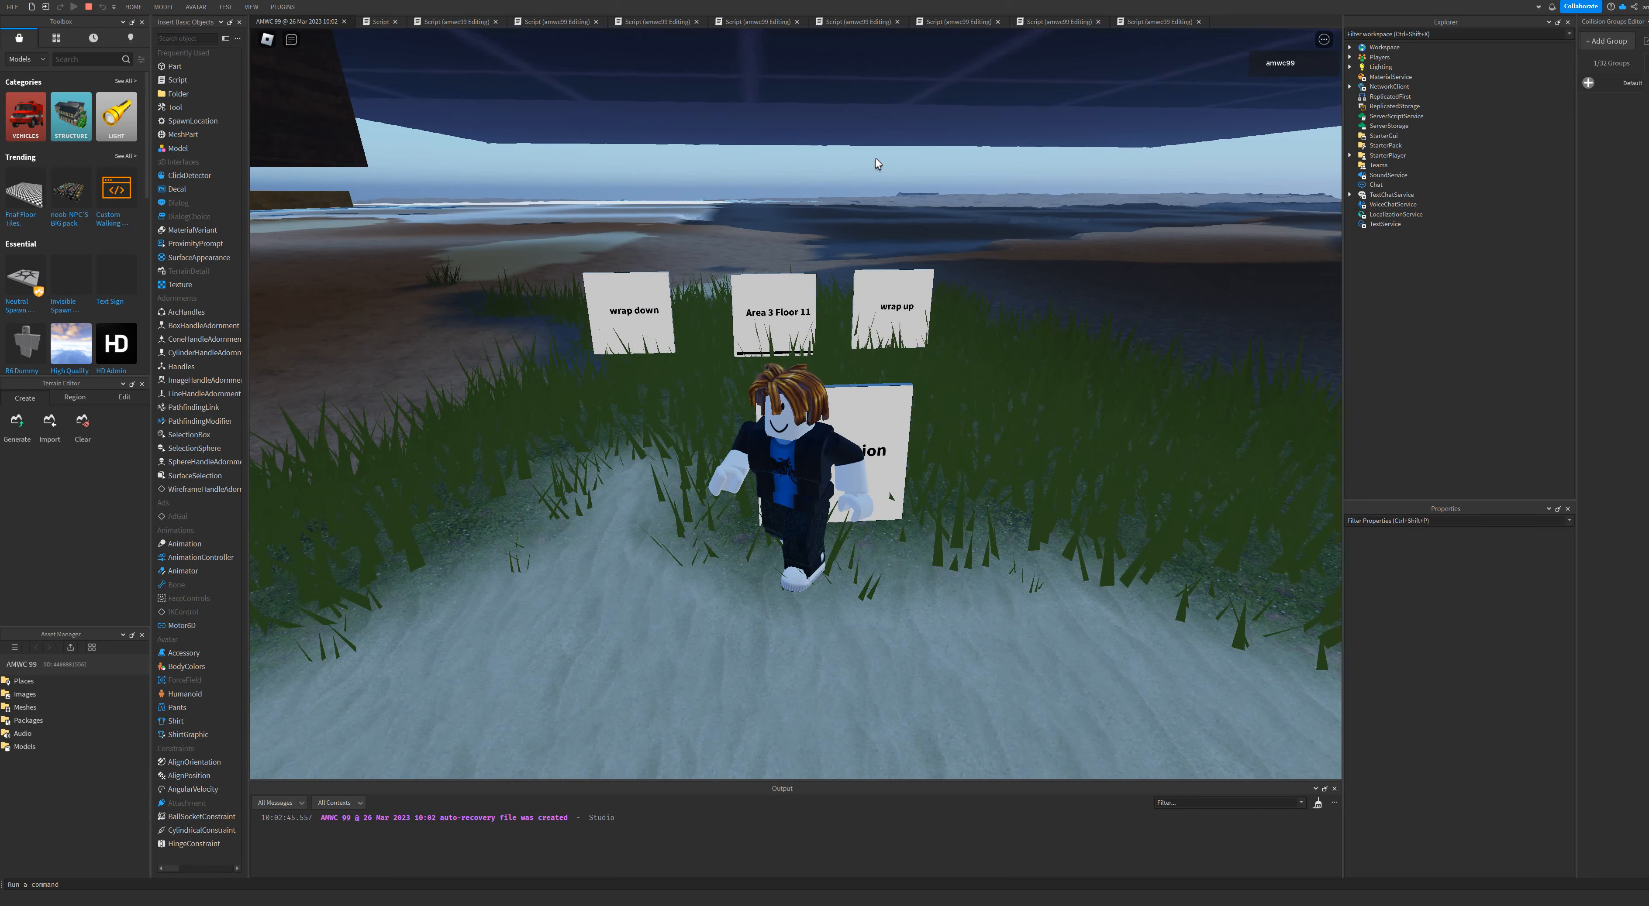
key(w)
key(a)
Walk to the Destination board in Area 2 and test its area 7 button.
right_drag(874, 159, 833, 162)
key(w)
key(w)
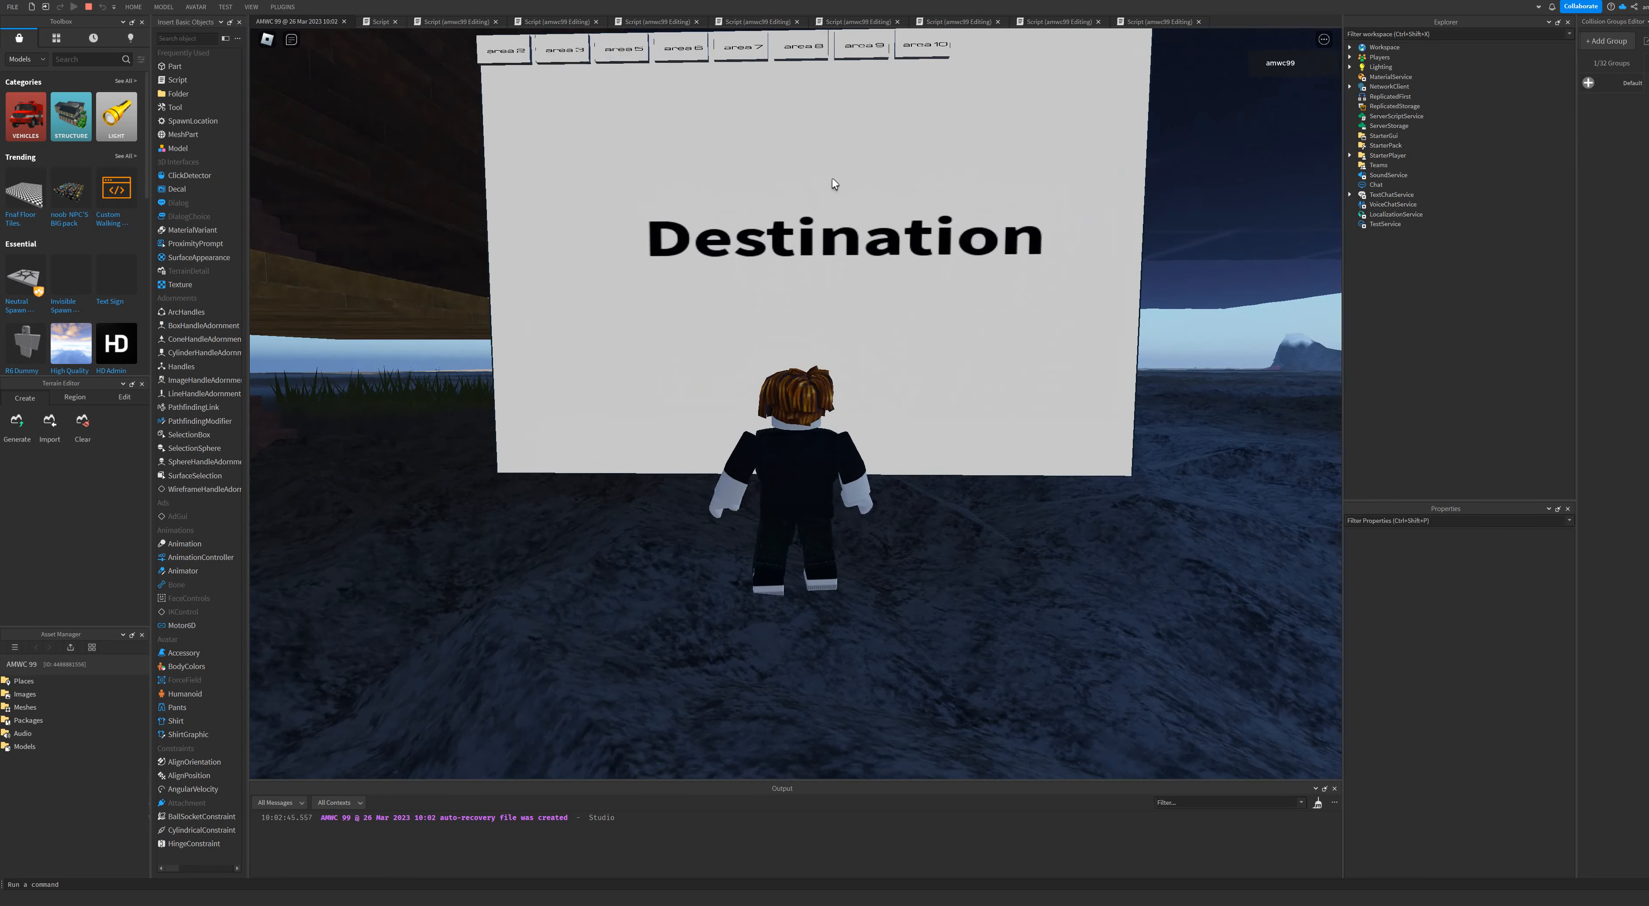
click(755, 54)
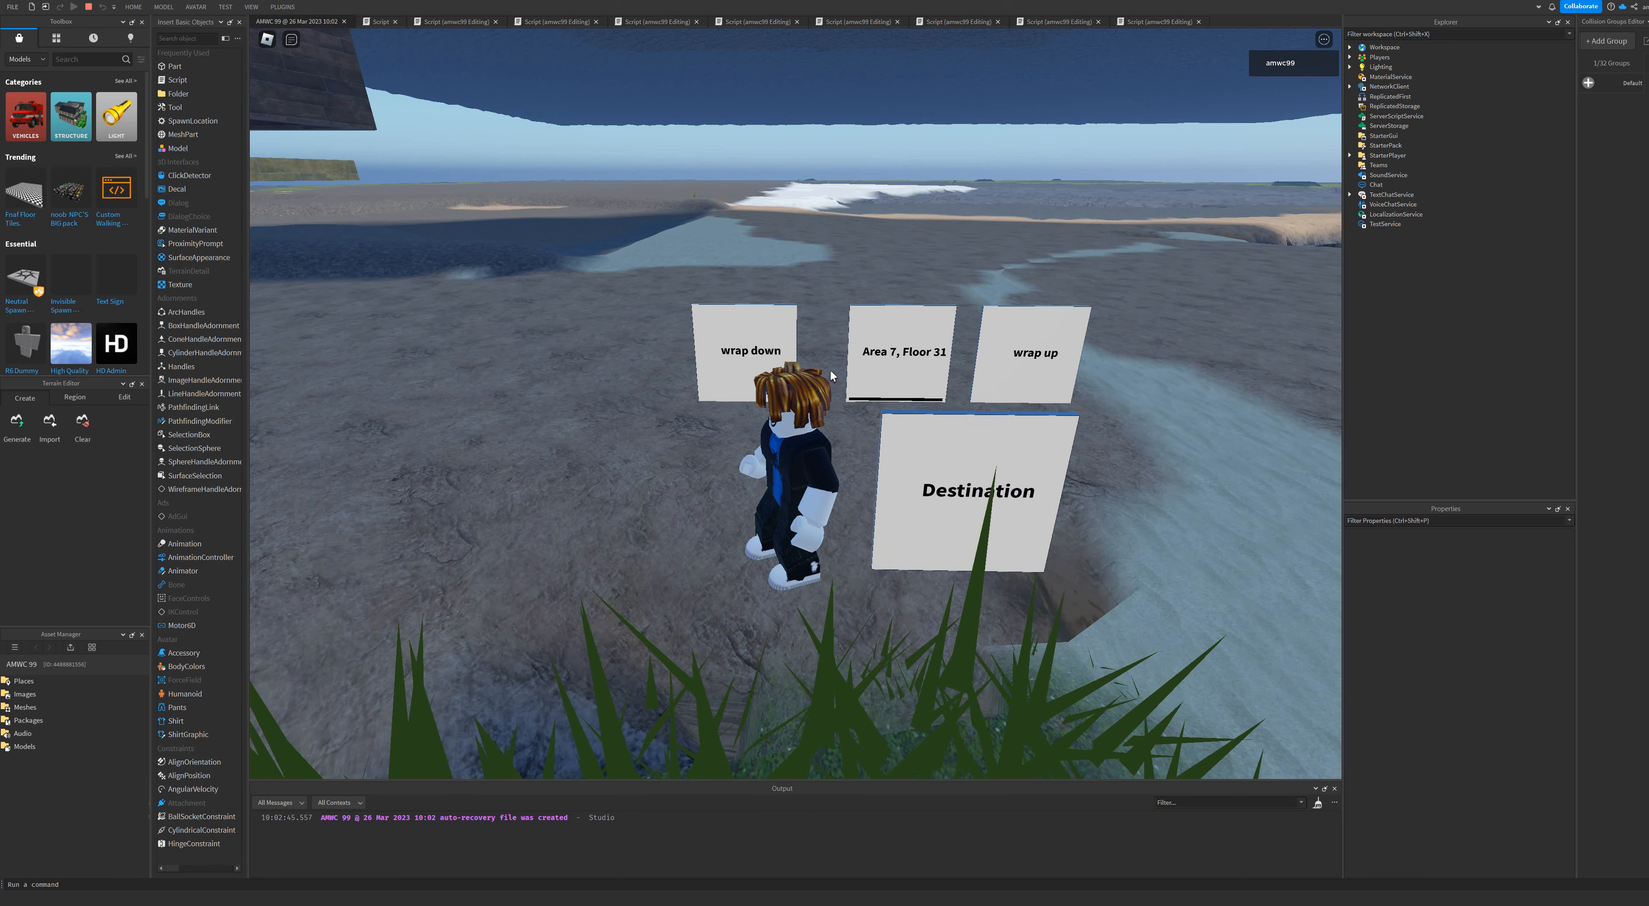
Jump off the Area 7 floor, walk back to the Area 1 Destination board and stop the playtest.
key(a)
key(w)
right_drag(828, 373, 811, 372)
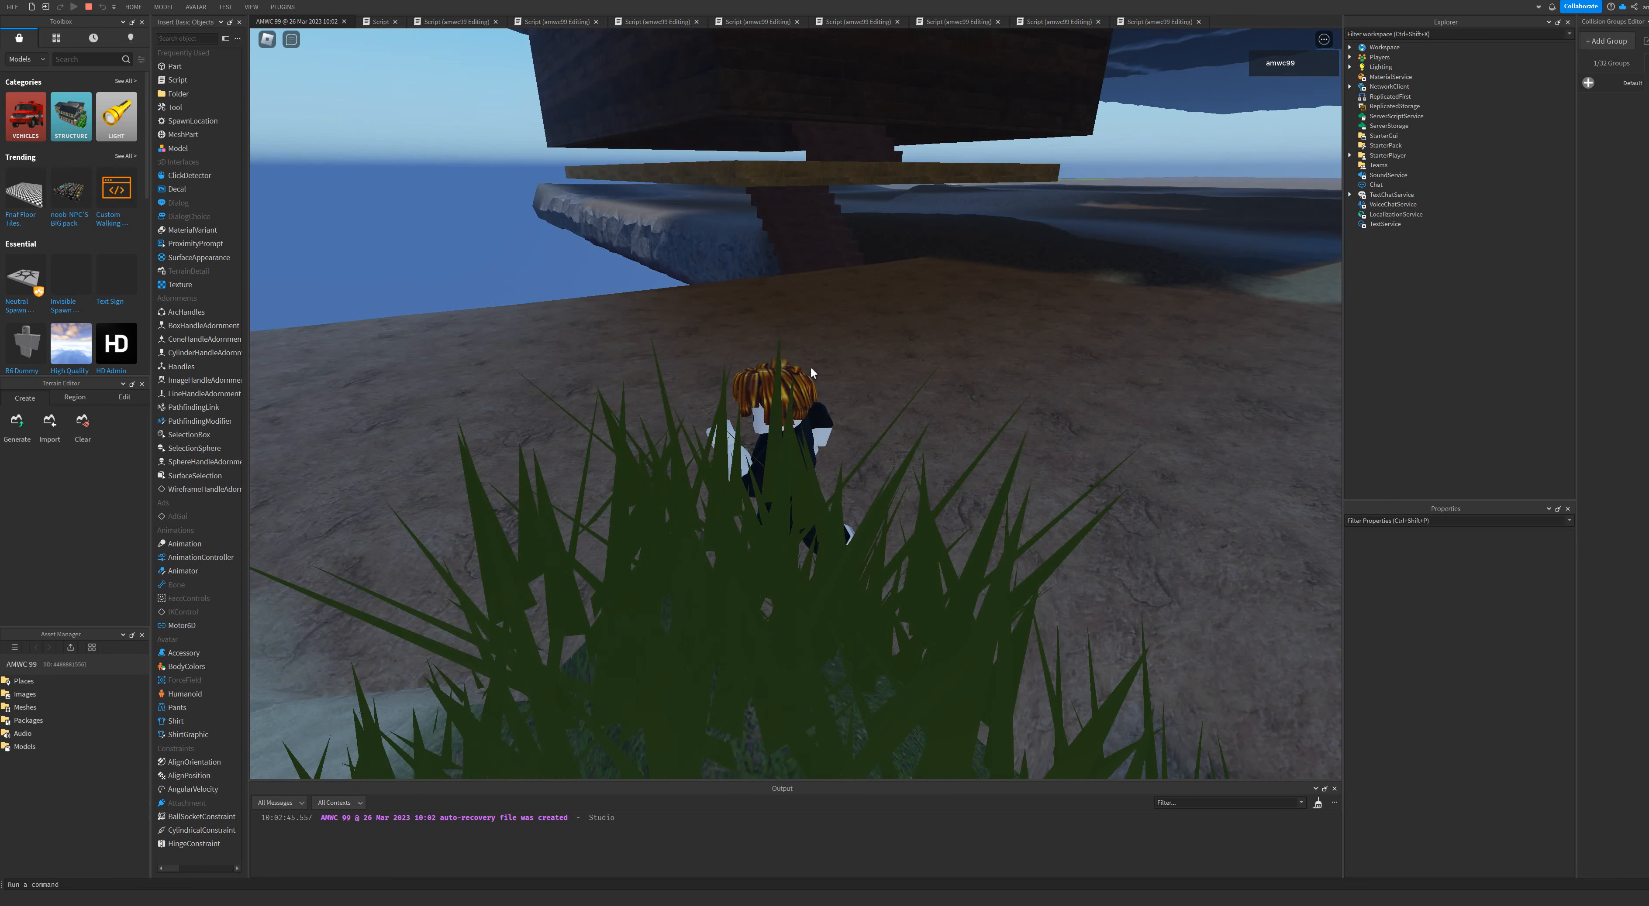
key(a)
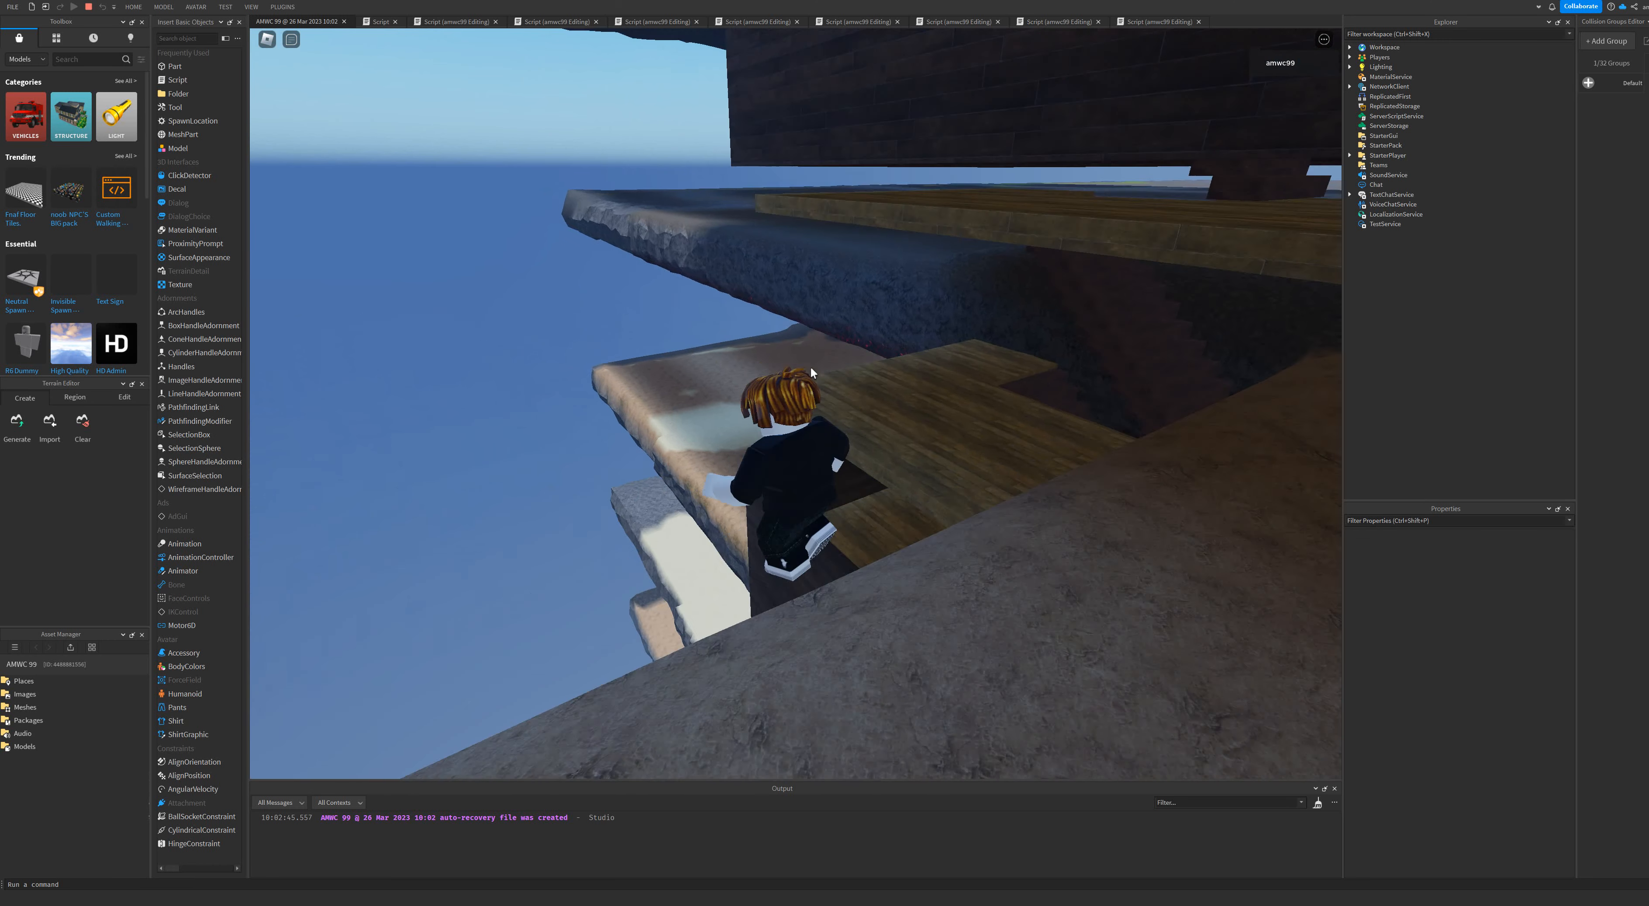
key(space)
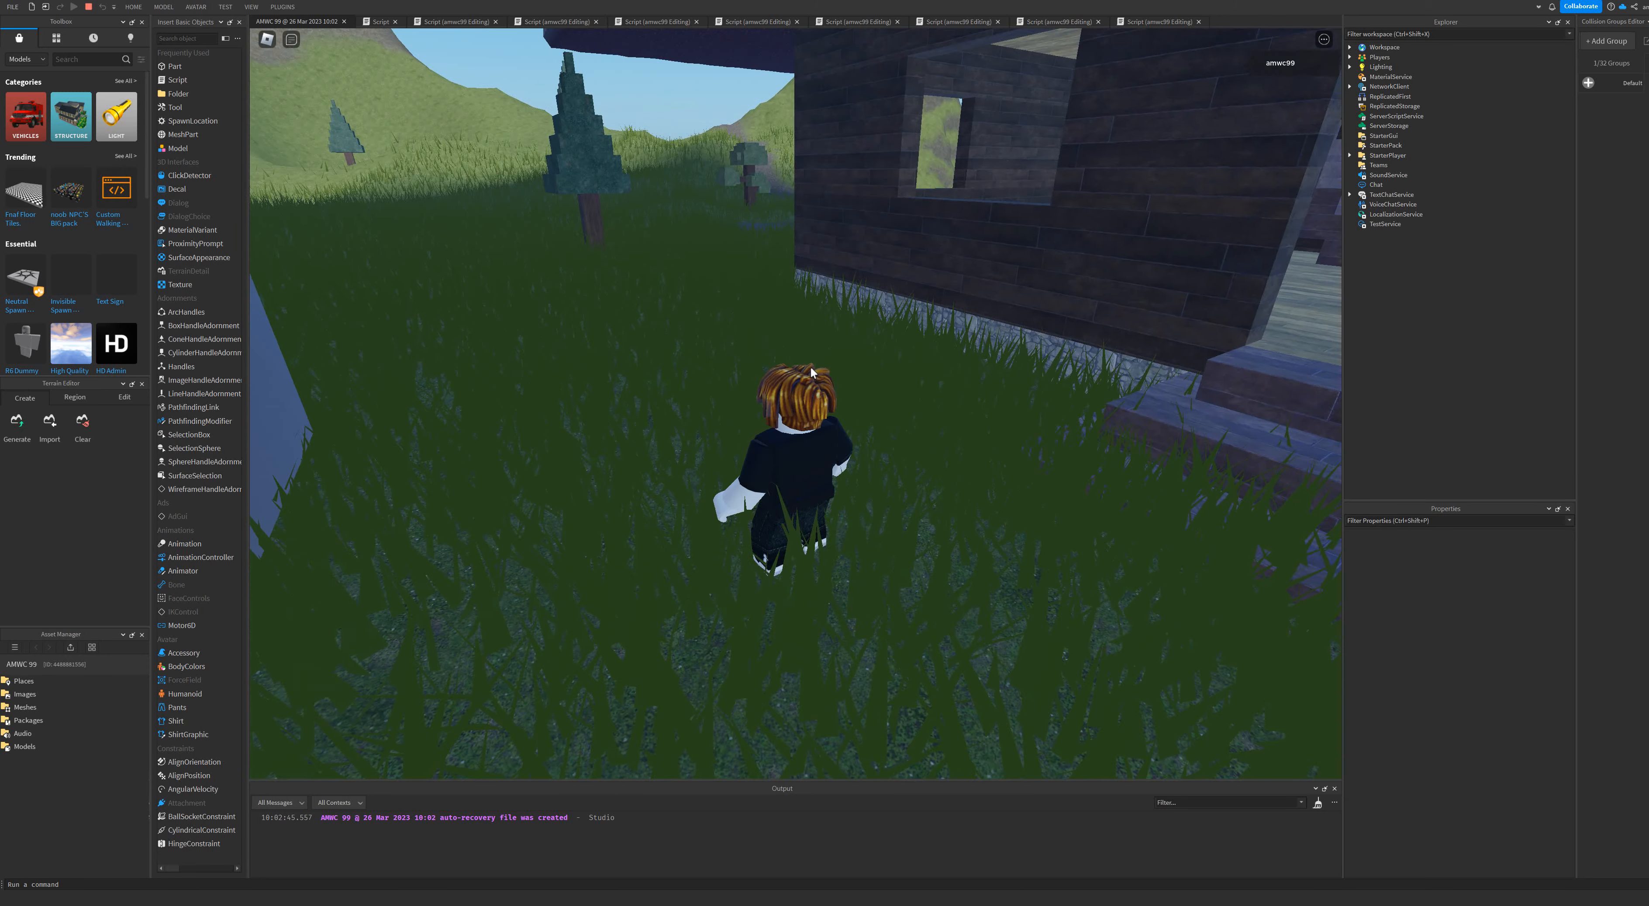
key(a)
key(s)
right_drag(811, 367, 862, 333)
key(w)
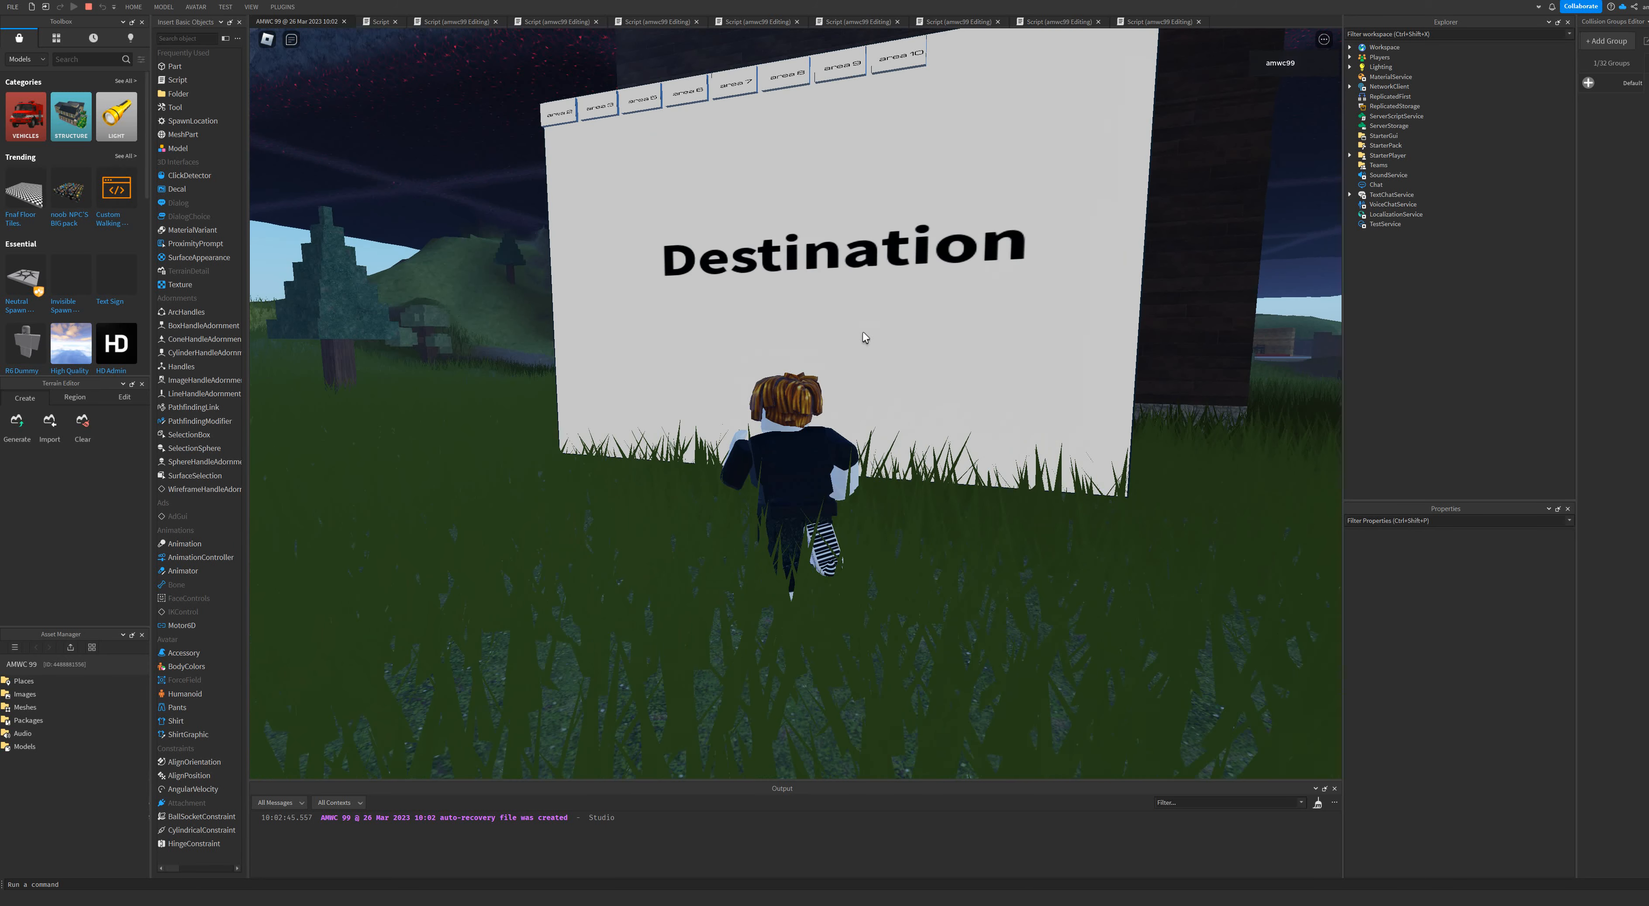
key(a)
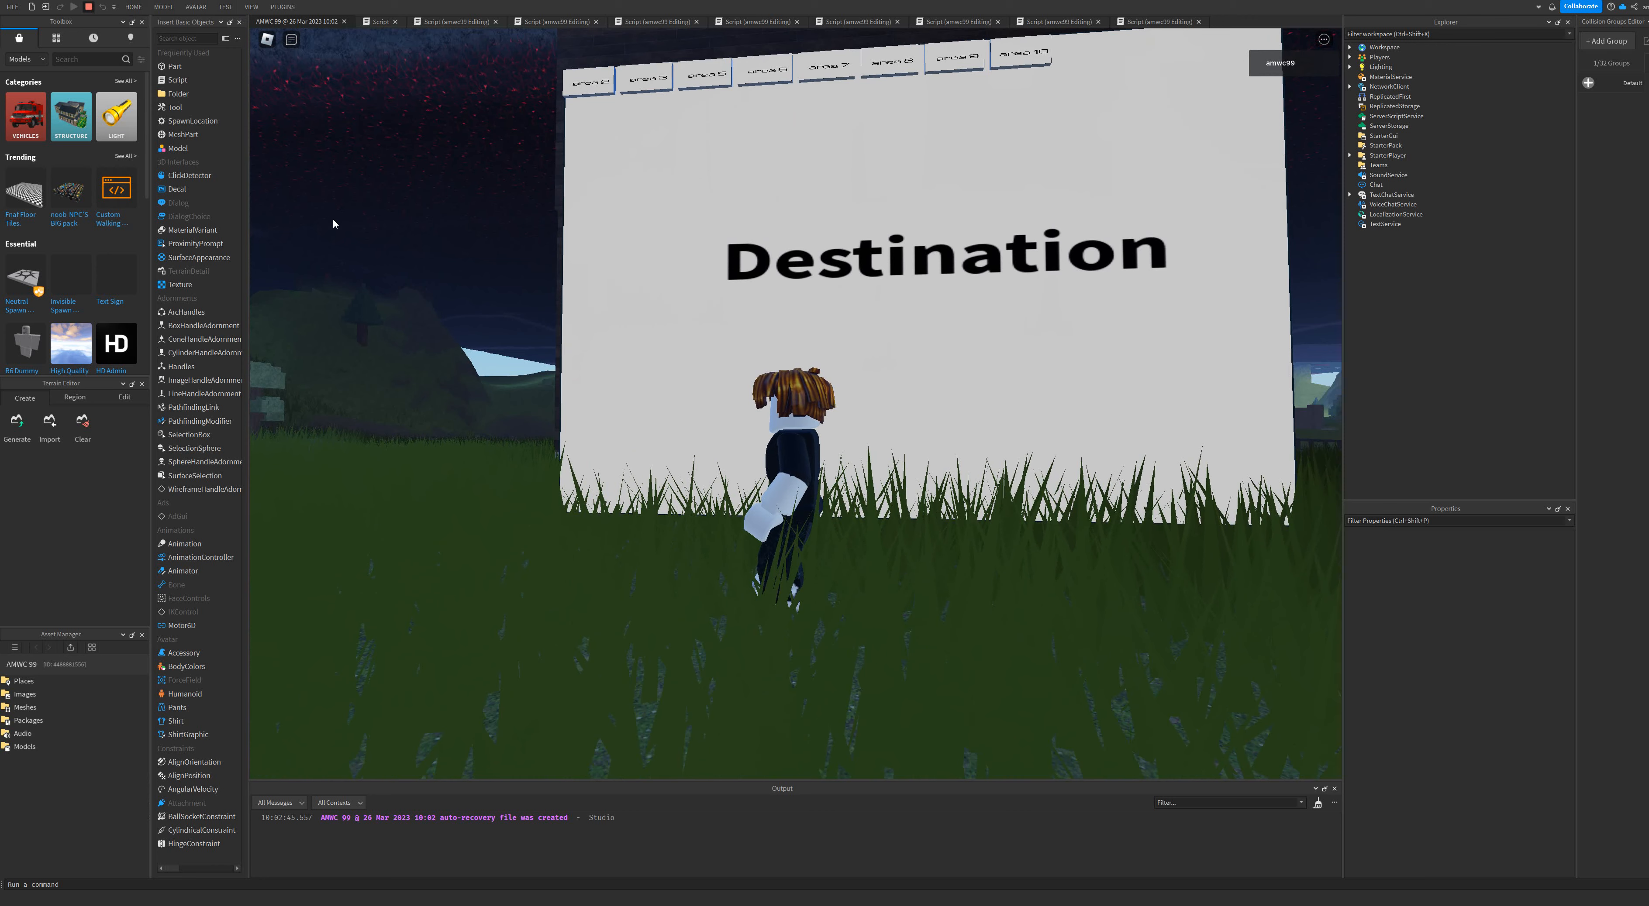
key(shift+F5)
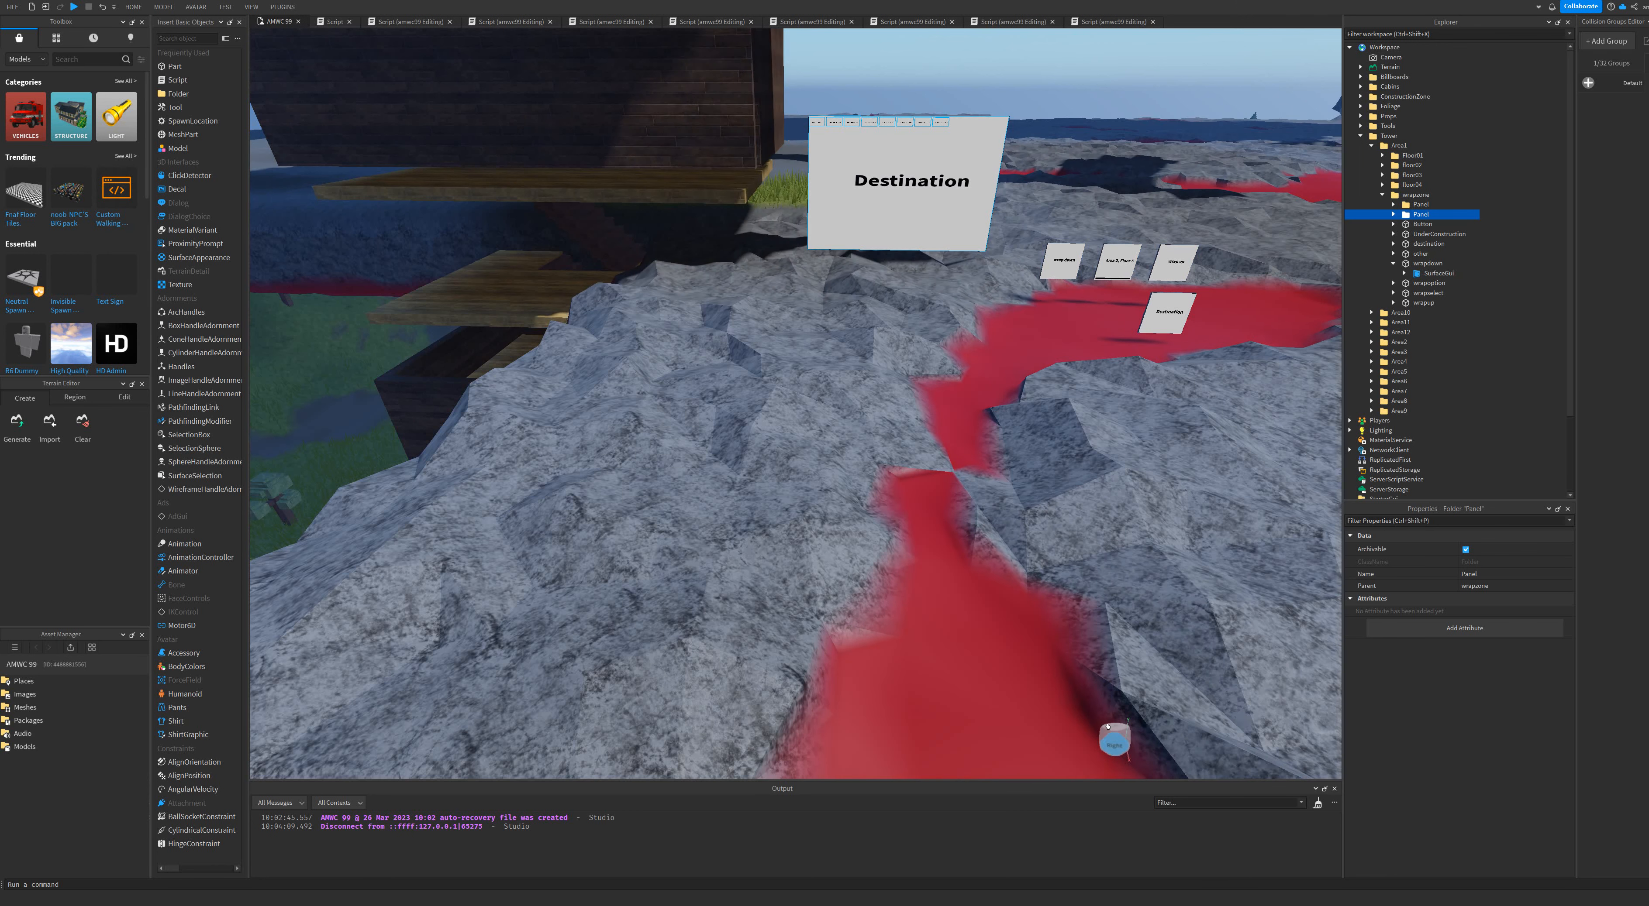